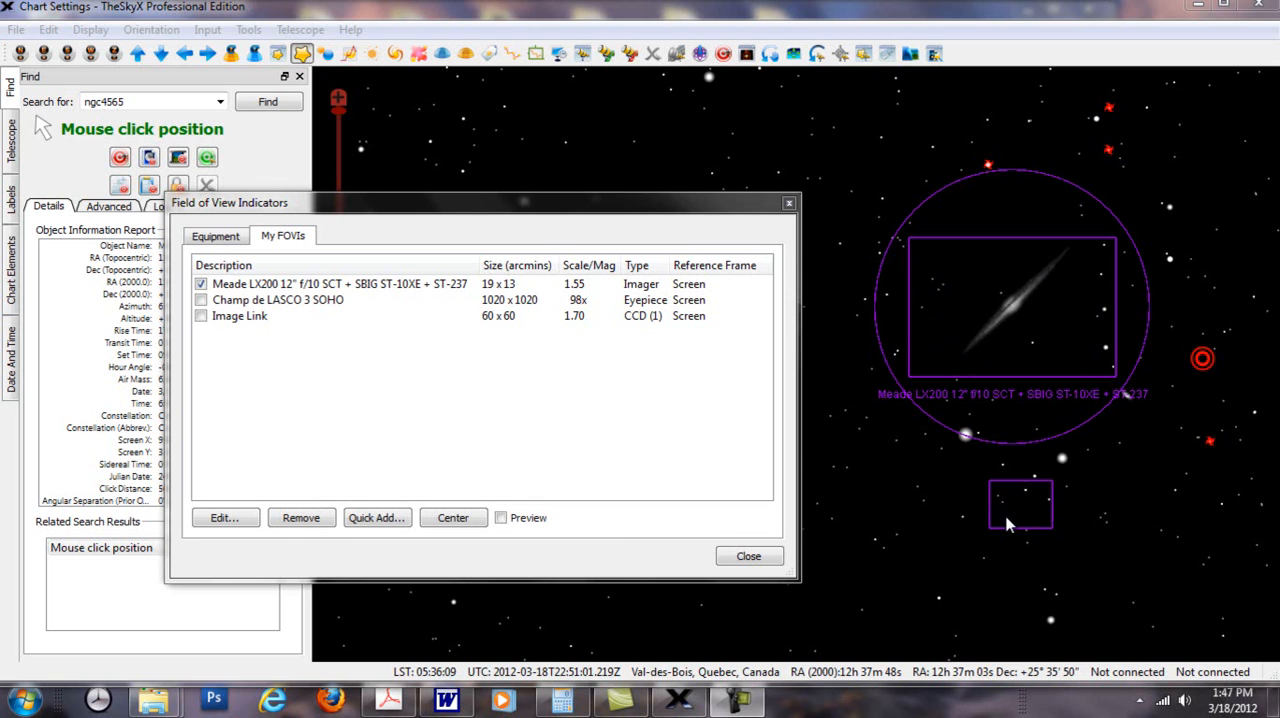
Step: Centre the Meade LX200 12" field of view indicator on the edge-on galaxy and rotate it to a position angle of about 32°
left_click(1012, 245)
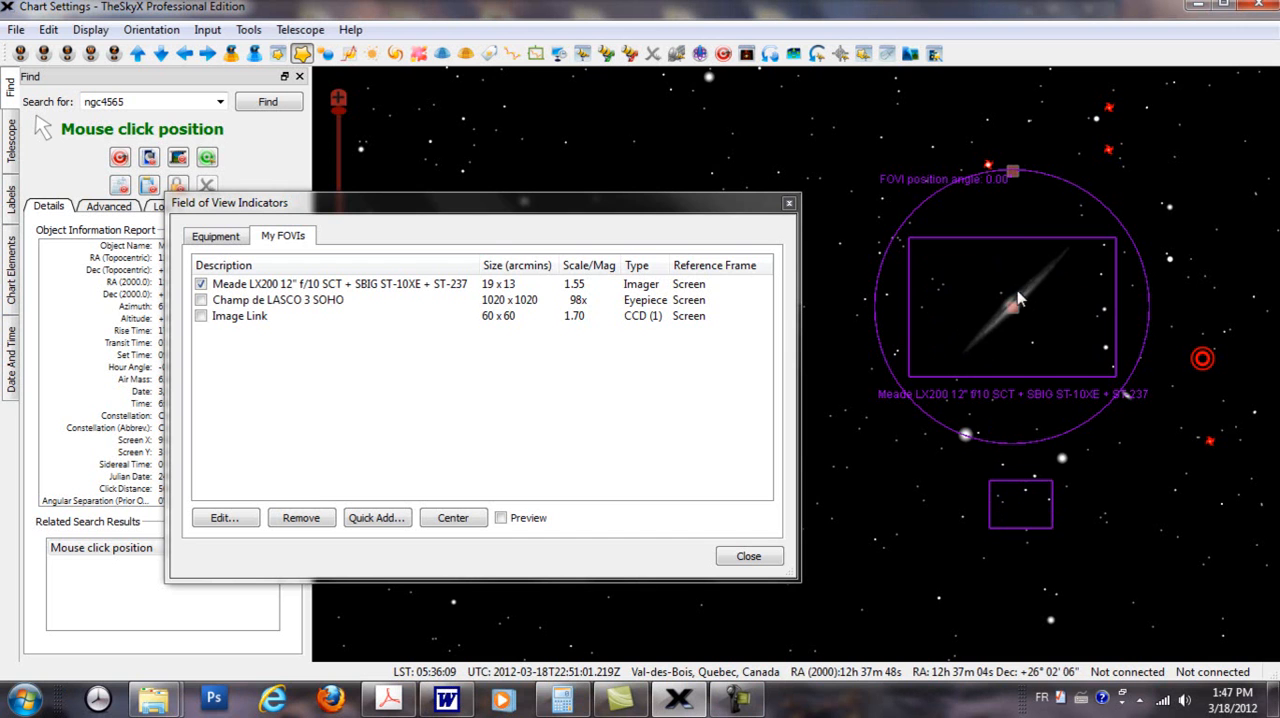
mouse_move(1018, 316)
left_mouse_down()
mouse_move(1030, 310)
mouse_move(1060, 360)
mouse_move(985, 365)
mouse_move(1018, 278)
mouse_move(1055, 314)
mouse_move(993, 311)
mouse_move(1018, 308)
left_mouse_up()
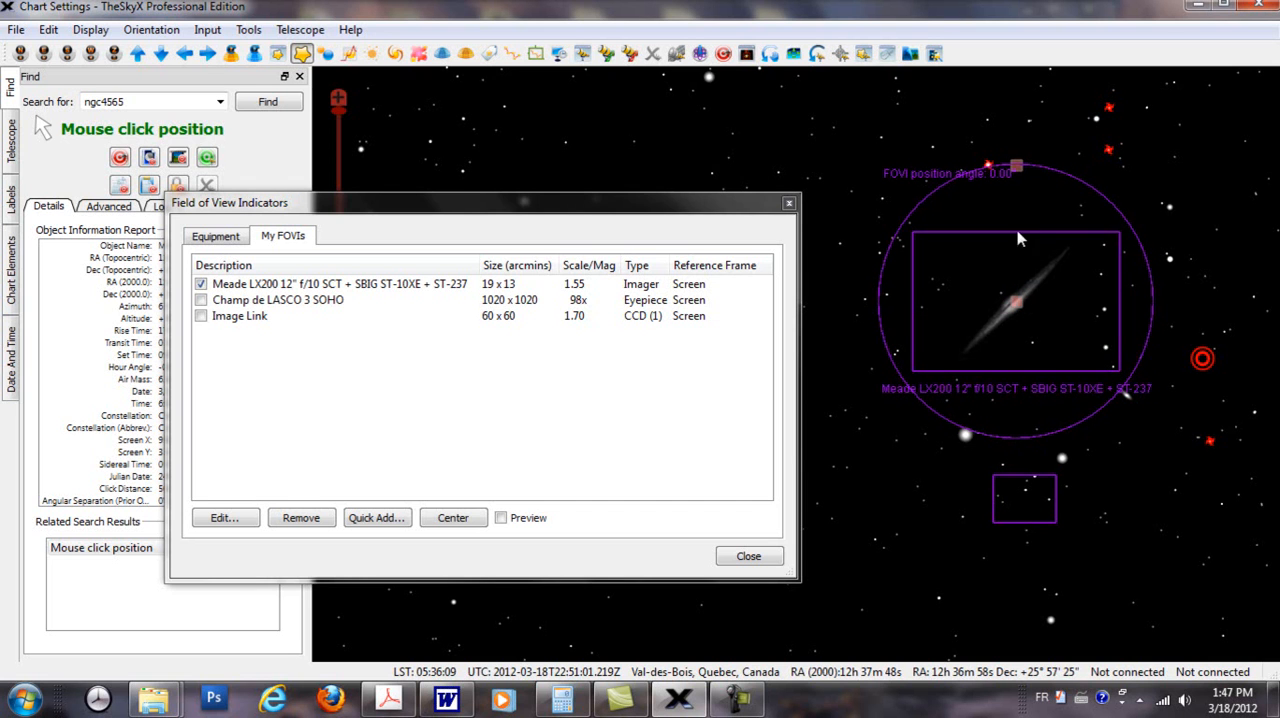
left_click_drag(1018, 172, 1067, 178)
left_click_drag(1022, 228, 965, 226)
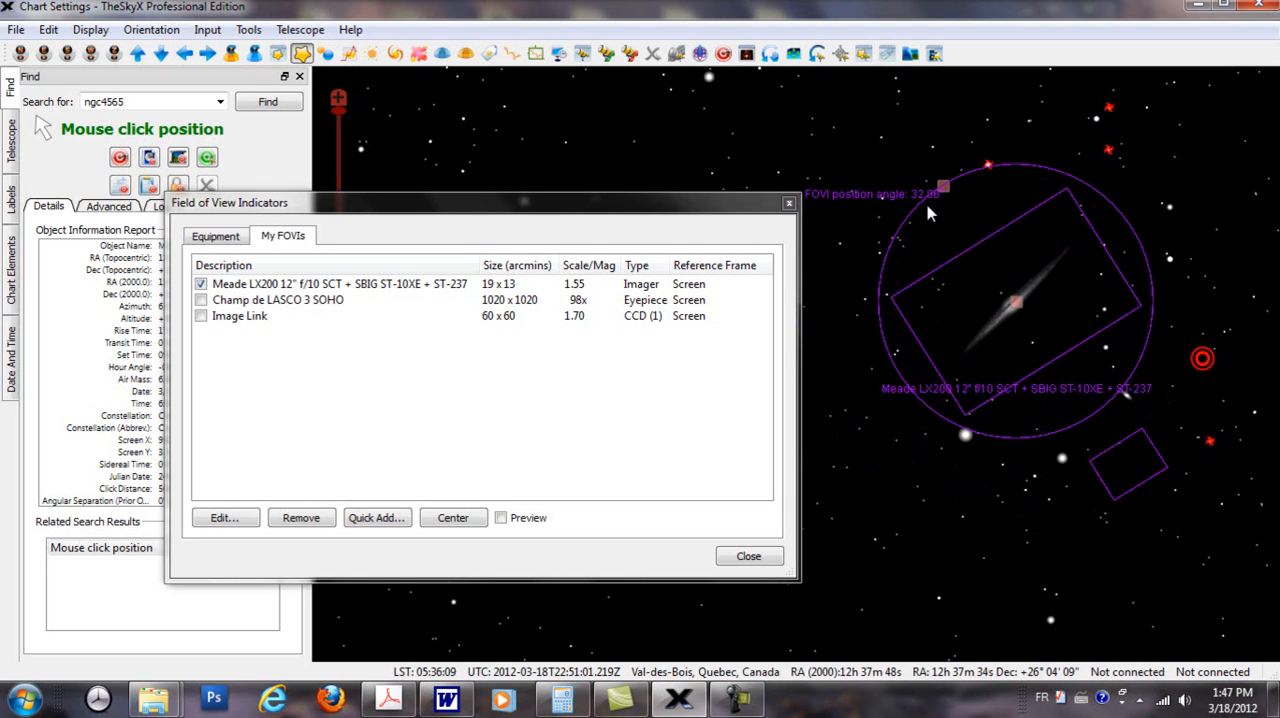
Step: Show the Rotate Tool, rotate the field of view indicator to a position angle of about 334°, and hide the tool
left_click(770, 53)
left_click_drag(710, 205, 585, 205)
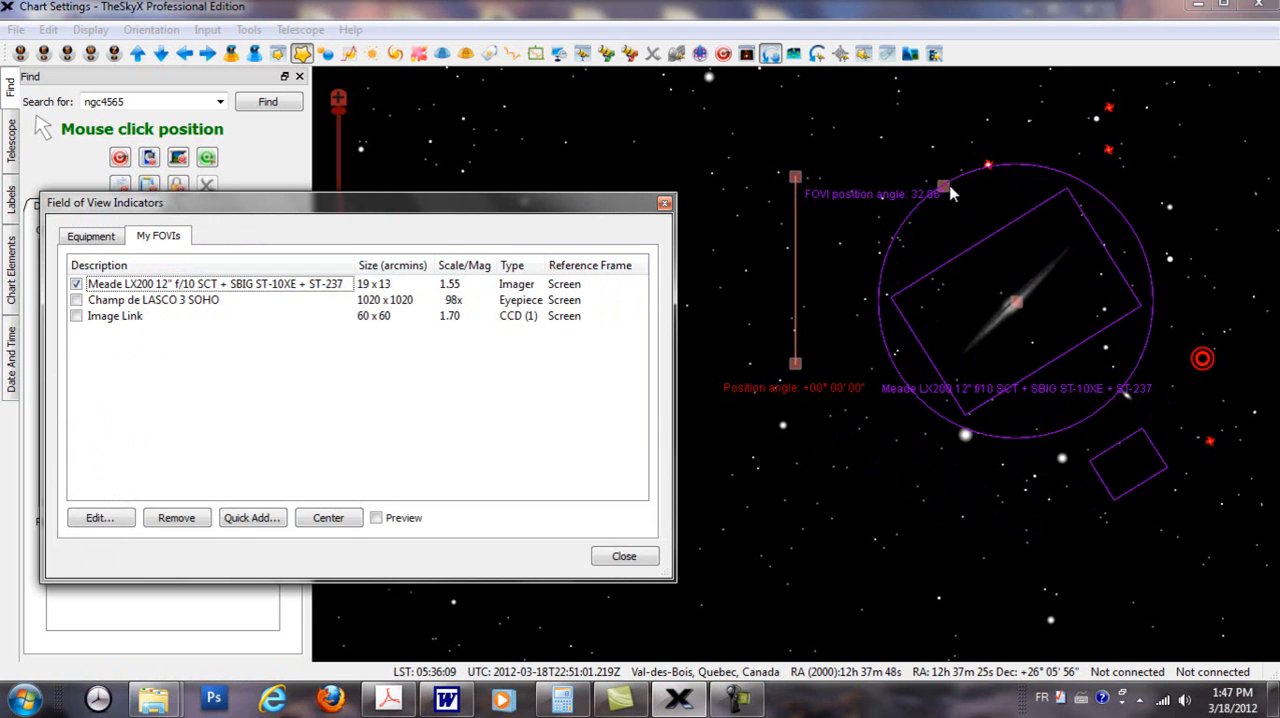
left_click_drag(950, 194, 1080, 185)
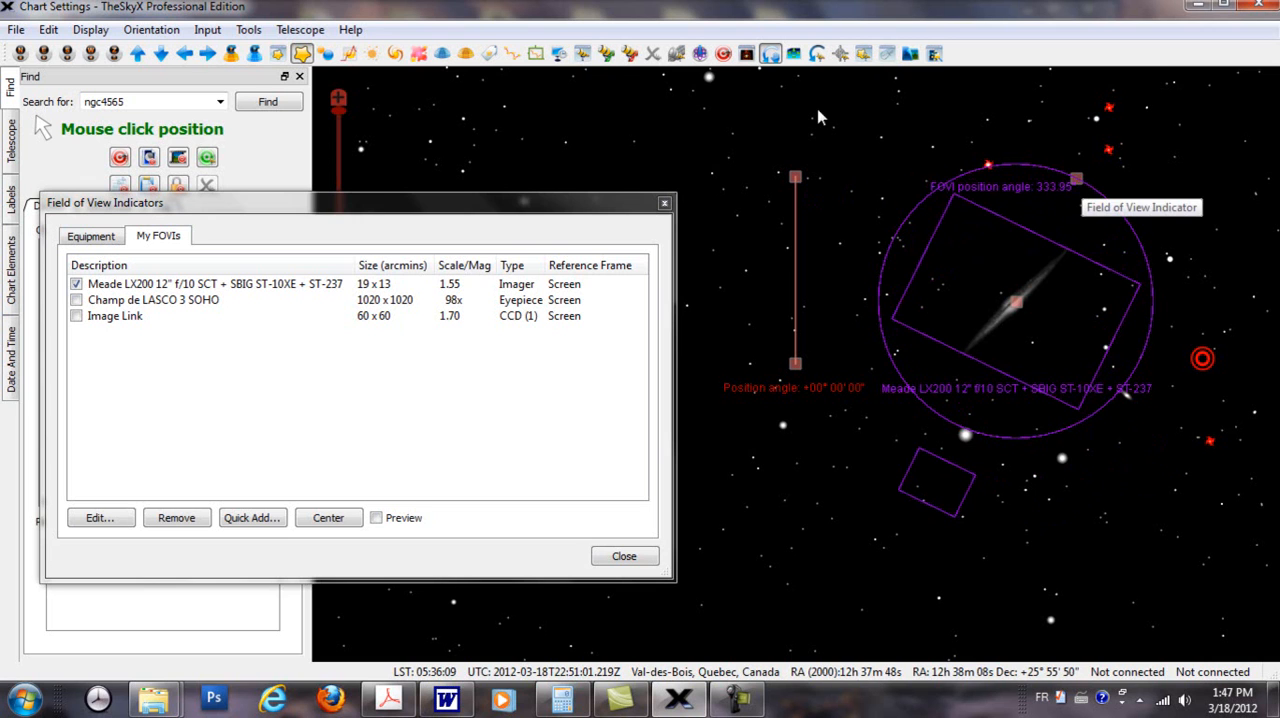
left_click(771, 52)
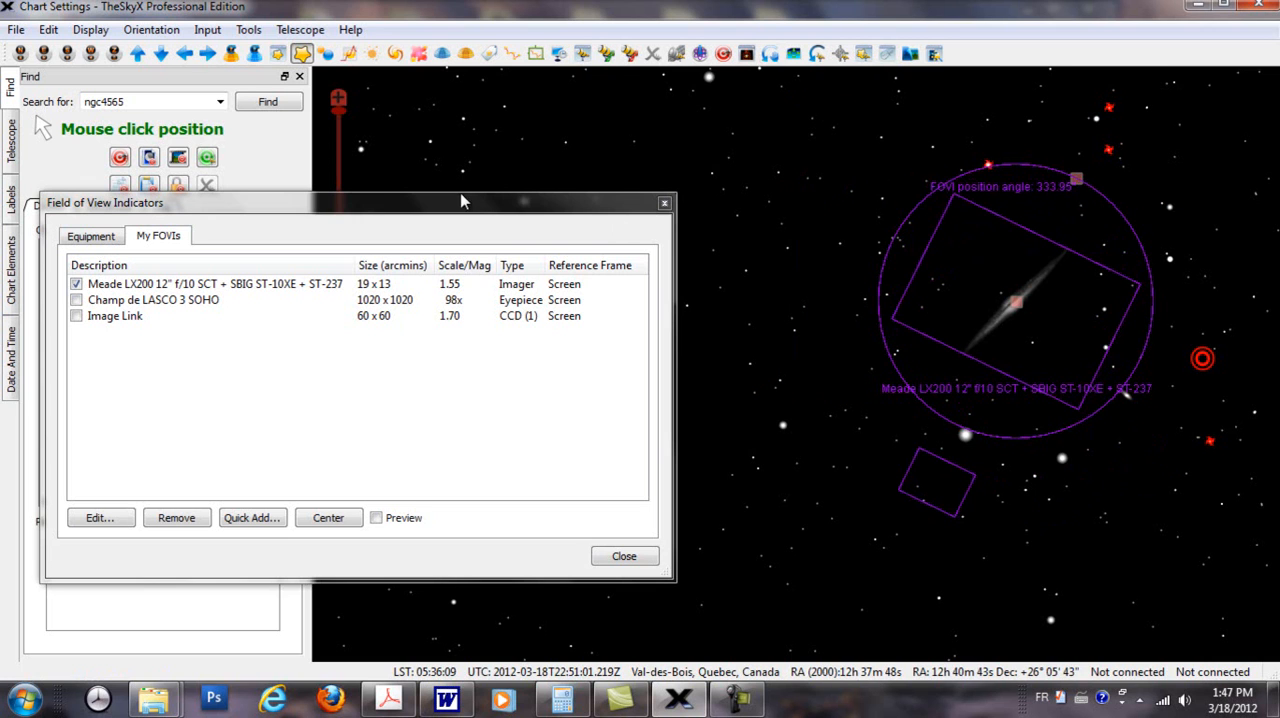
Step: Remove all the field of view indicators listed in My FOVIs, including the Meade, Champ de LASCO 3 SOHO and Image Link entries
left_click_drag(467, 208, 566, 194)
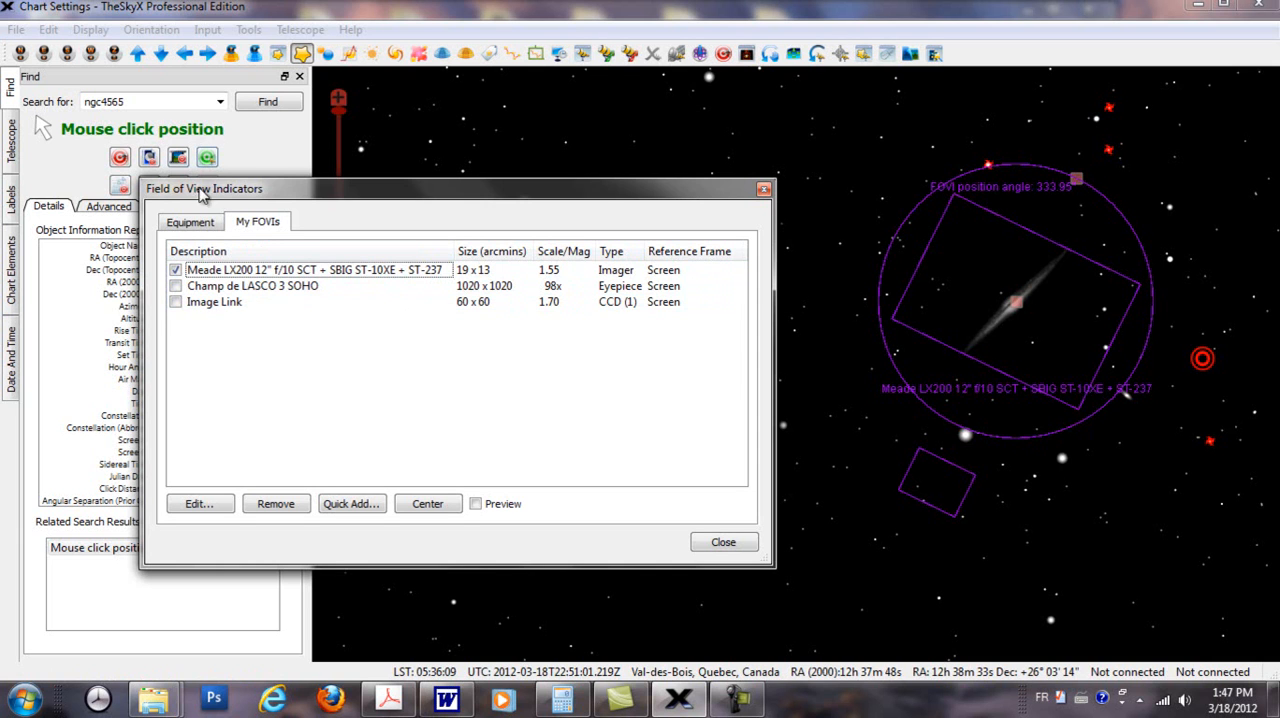
left_click(197, 309)
left_click(176, 303)
left_click(224, 327)
left_click(176, 303)
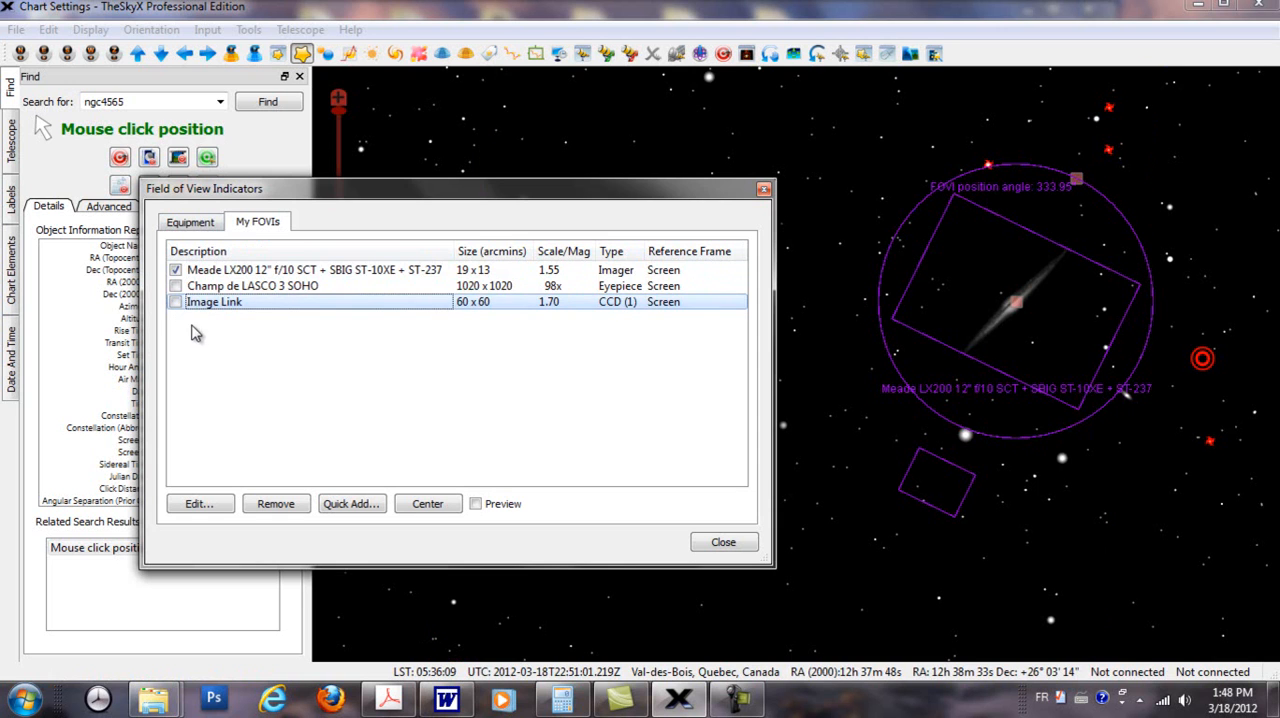
left_click_drag(254, 321, 304, 268)
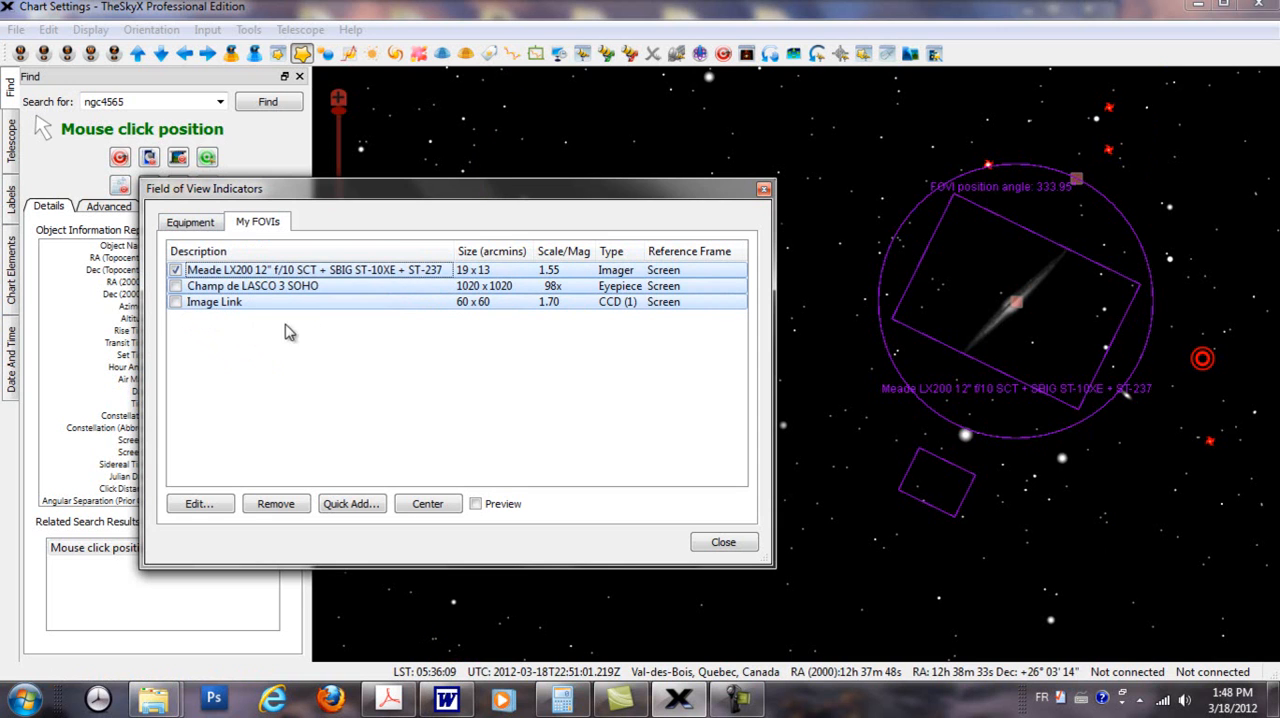
left_click(284, 505)
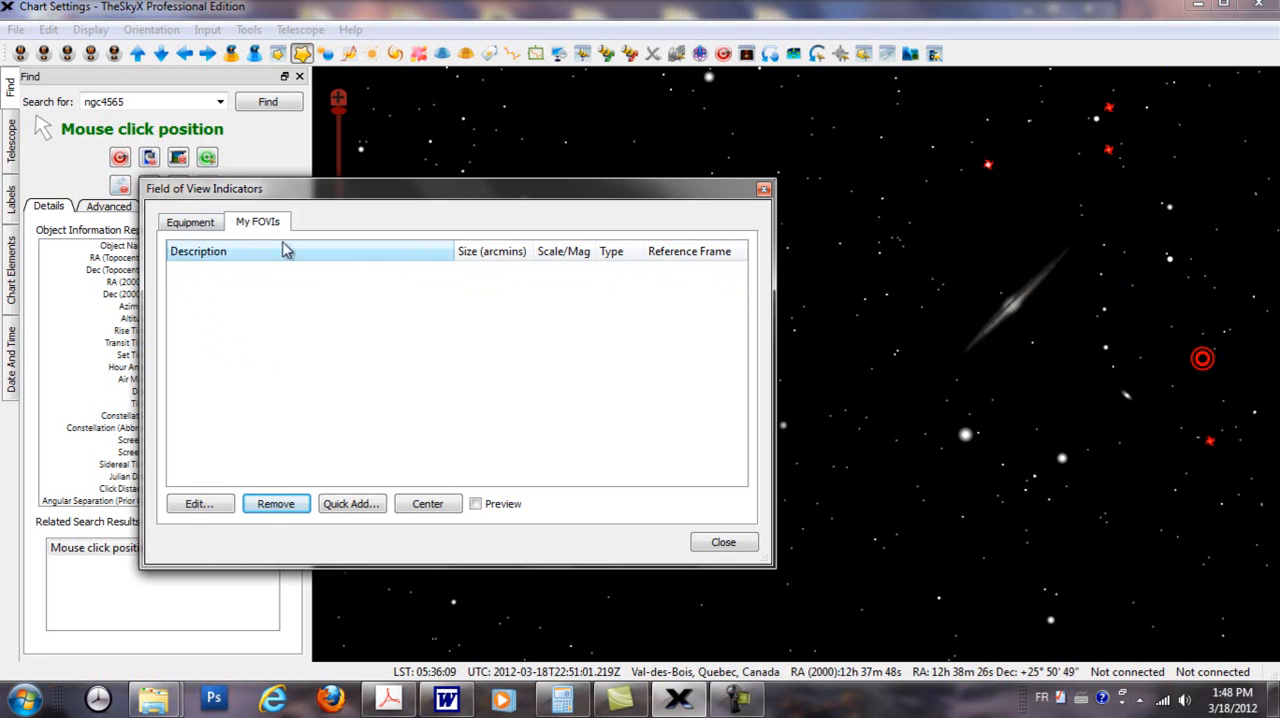
Step: Close the Field of View Indicators dialog, find ngc4565 and centre the sky chart on it
left_click(764, 189)
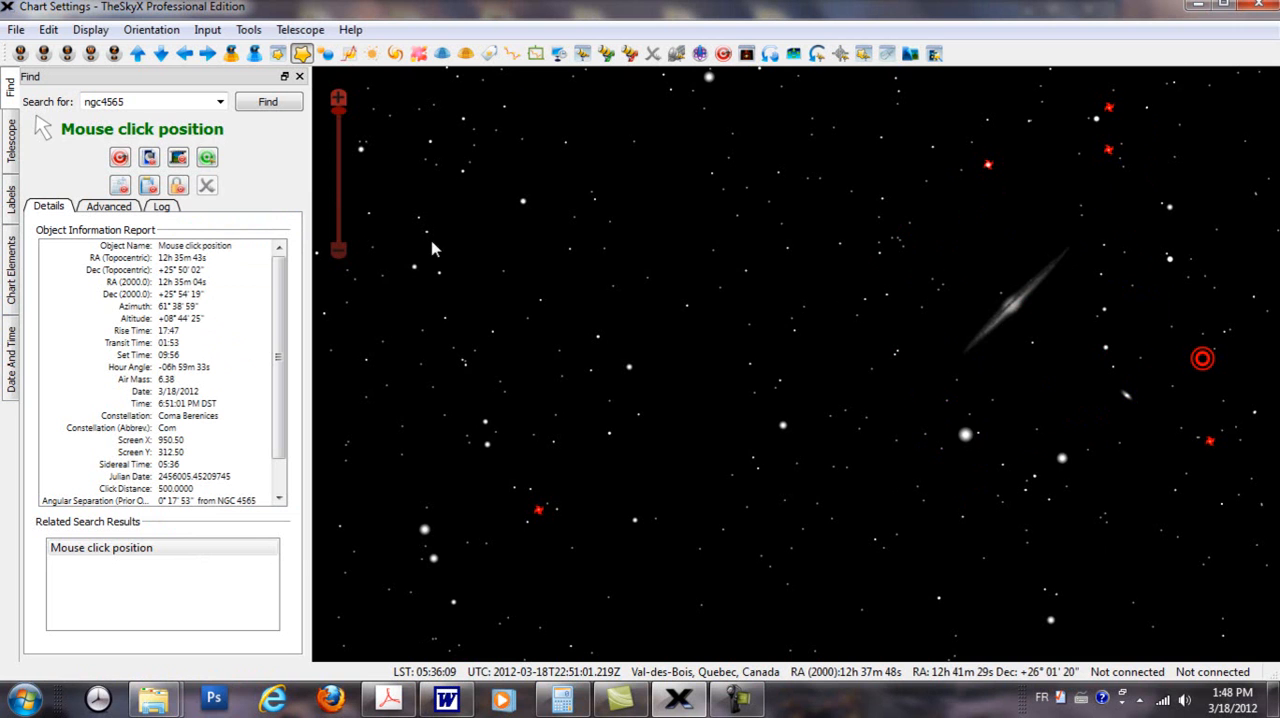
left_click_drag(649, 312, 493, 391)
left_click_drag(665, 373, 600, 386)
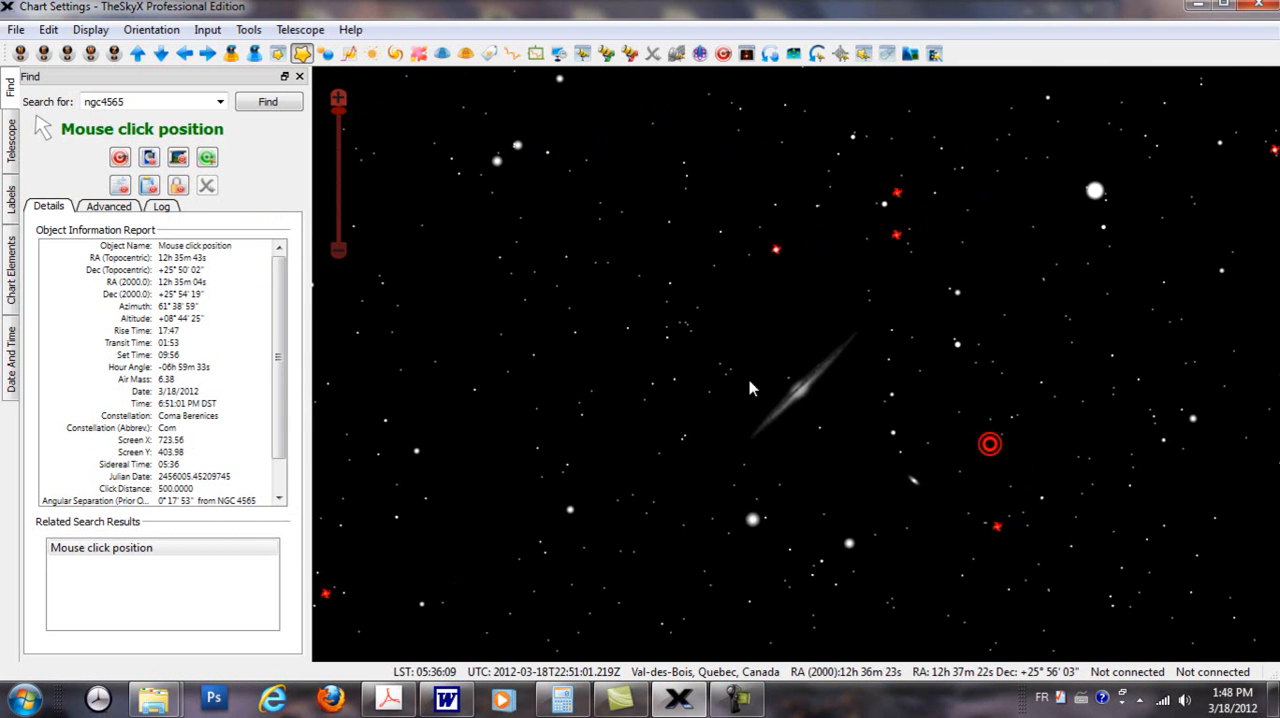
scroll(855, 383, "up", 2)
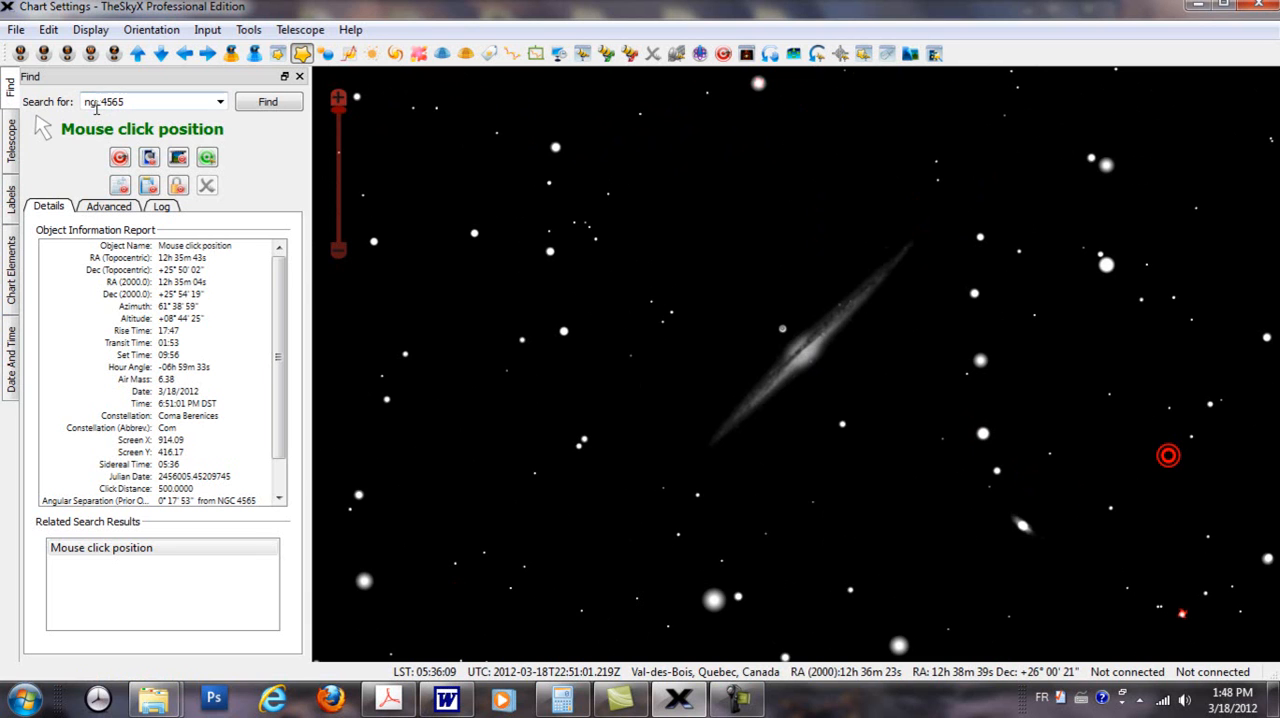
left_click(264, 101)
left_click(119, 160)
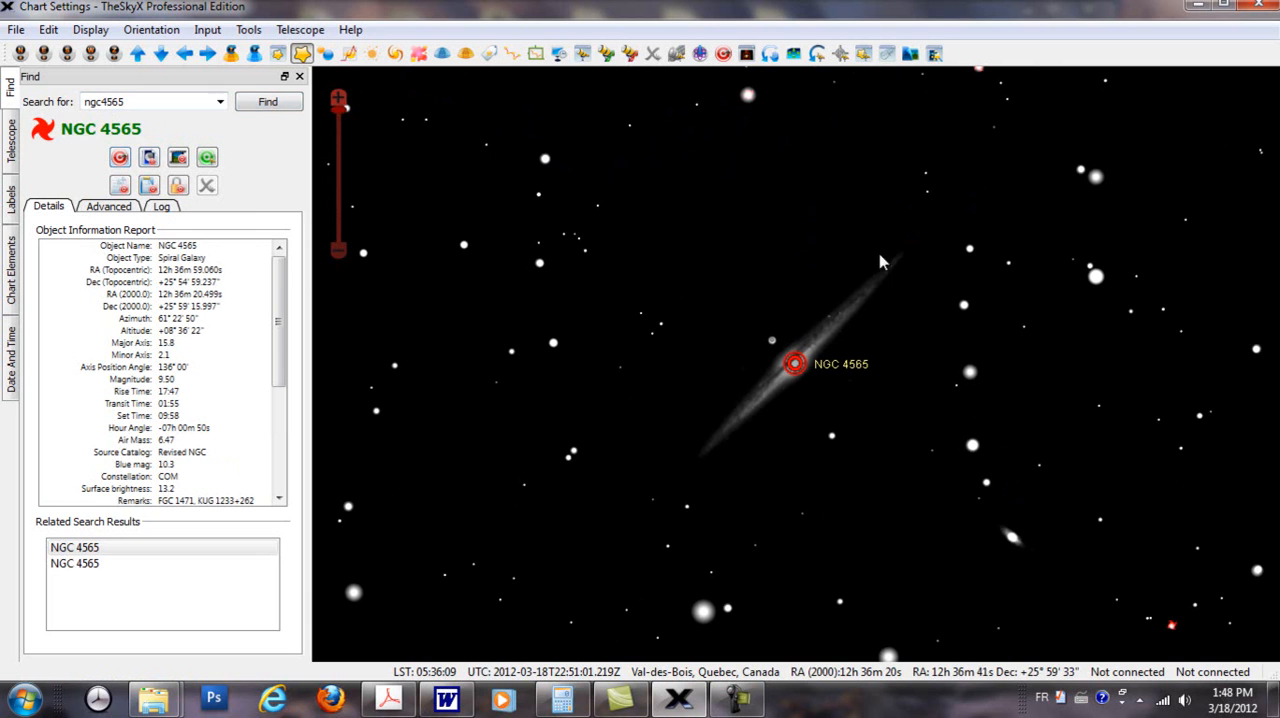
scroll(912, 426, "down", 2)
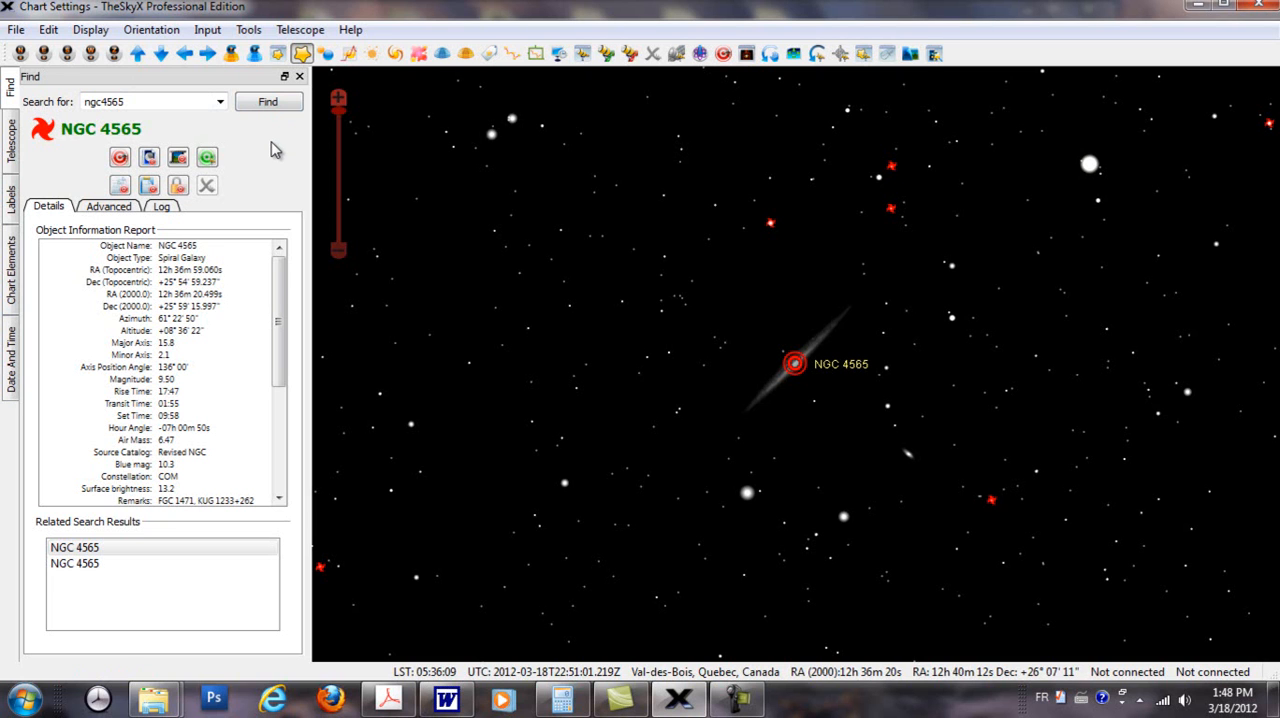
Step: Examine how the Small Screen Toolbar can be customized with the Field of View Indicators action, discarding any changes
left_click(91, 30)
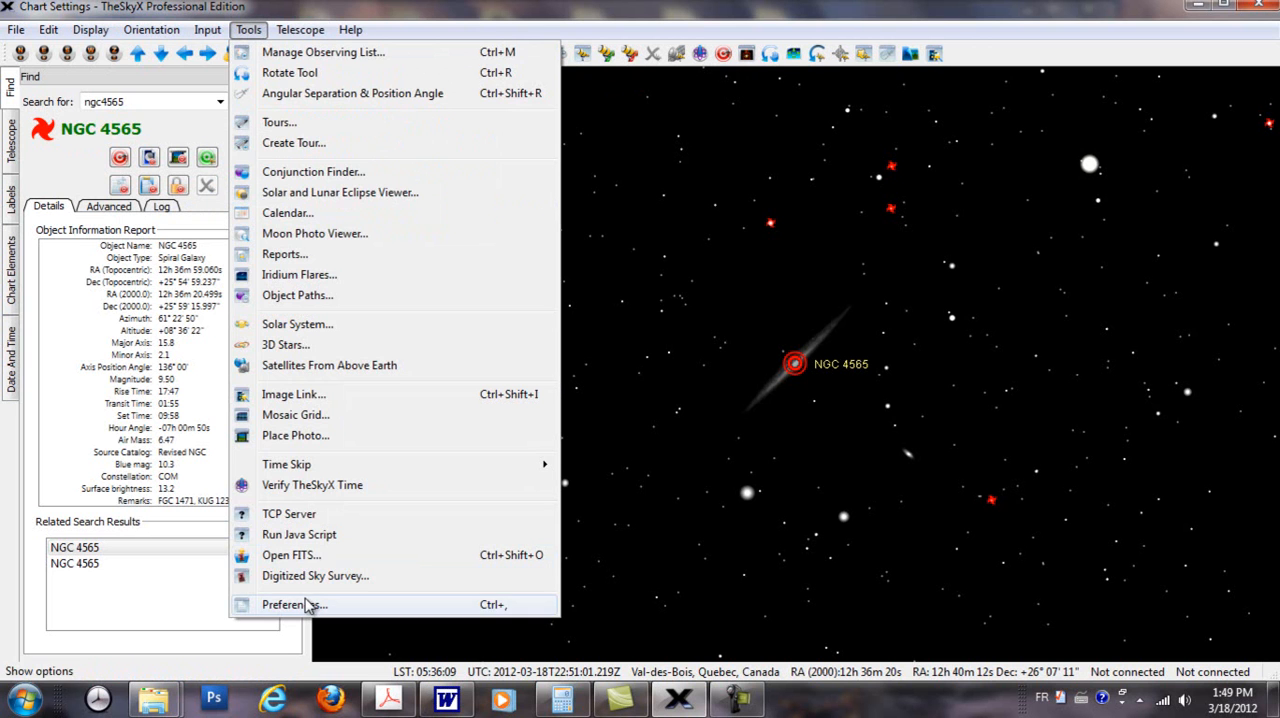
left_click(268, 604)
left_click(552, 204)
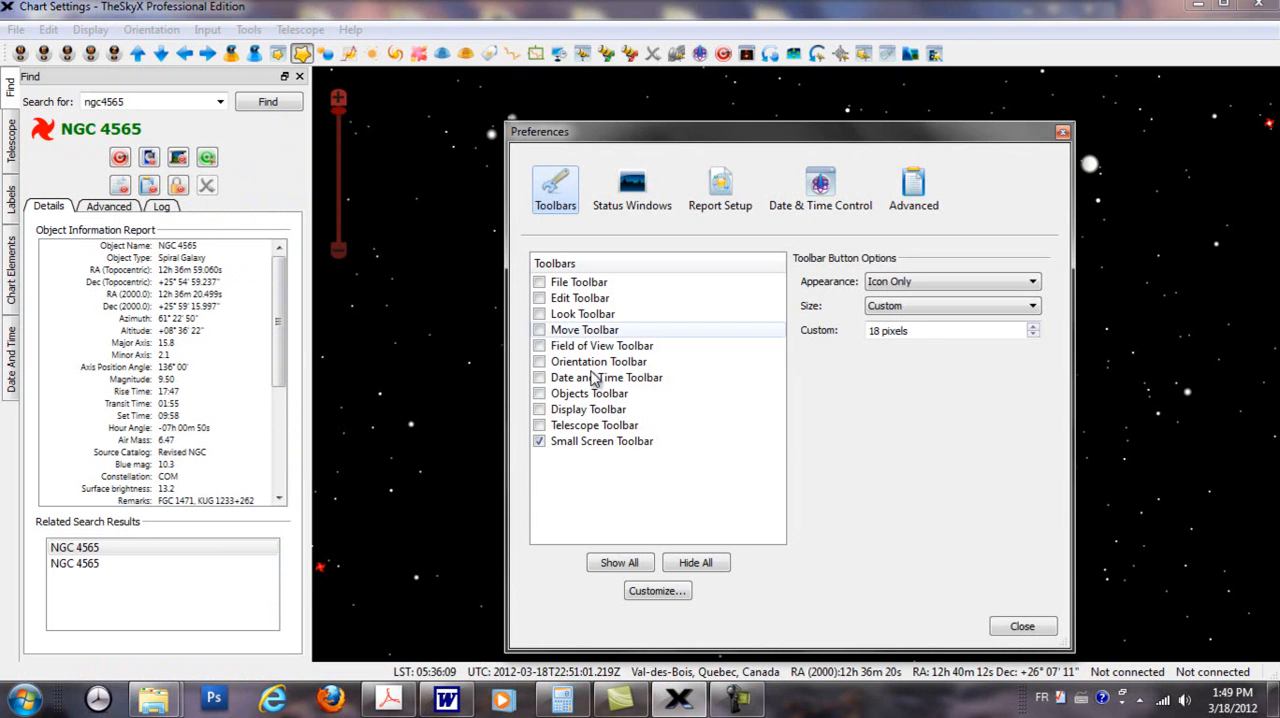
left_click(662, 592)
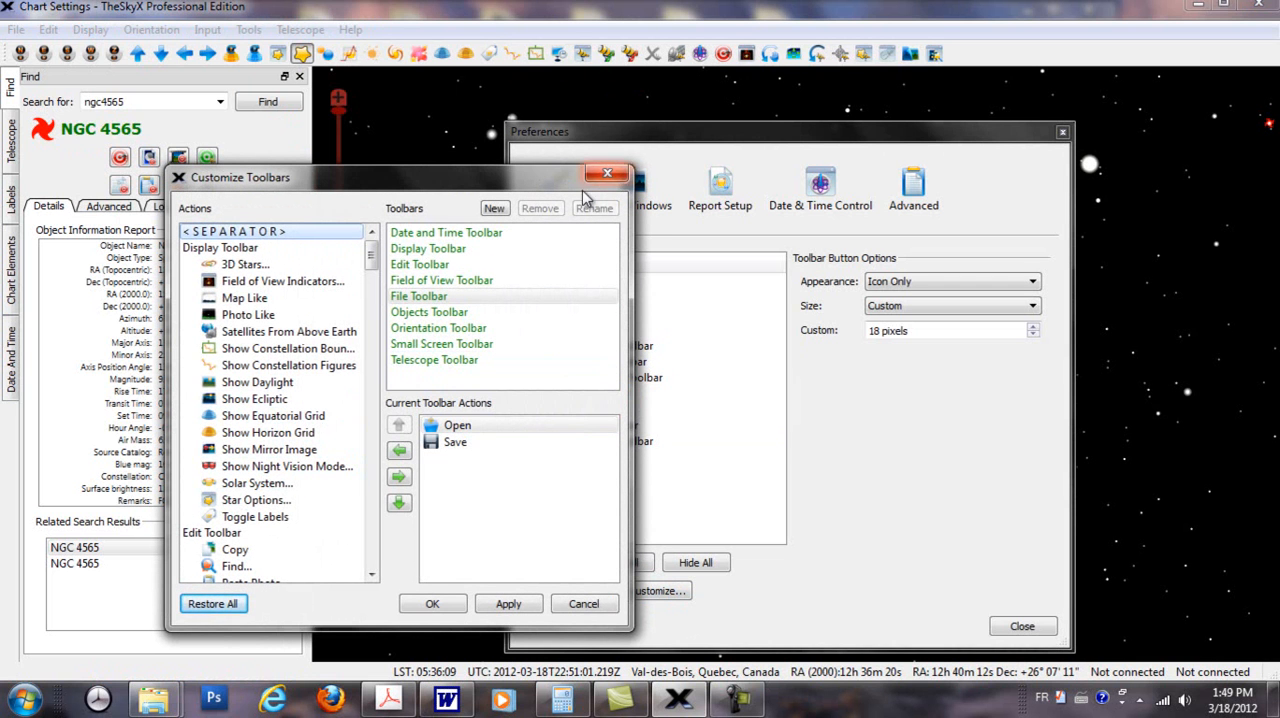
left_click(459, 346)
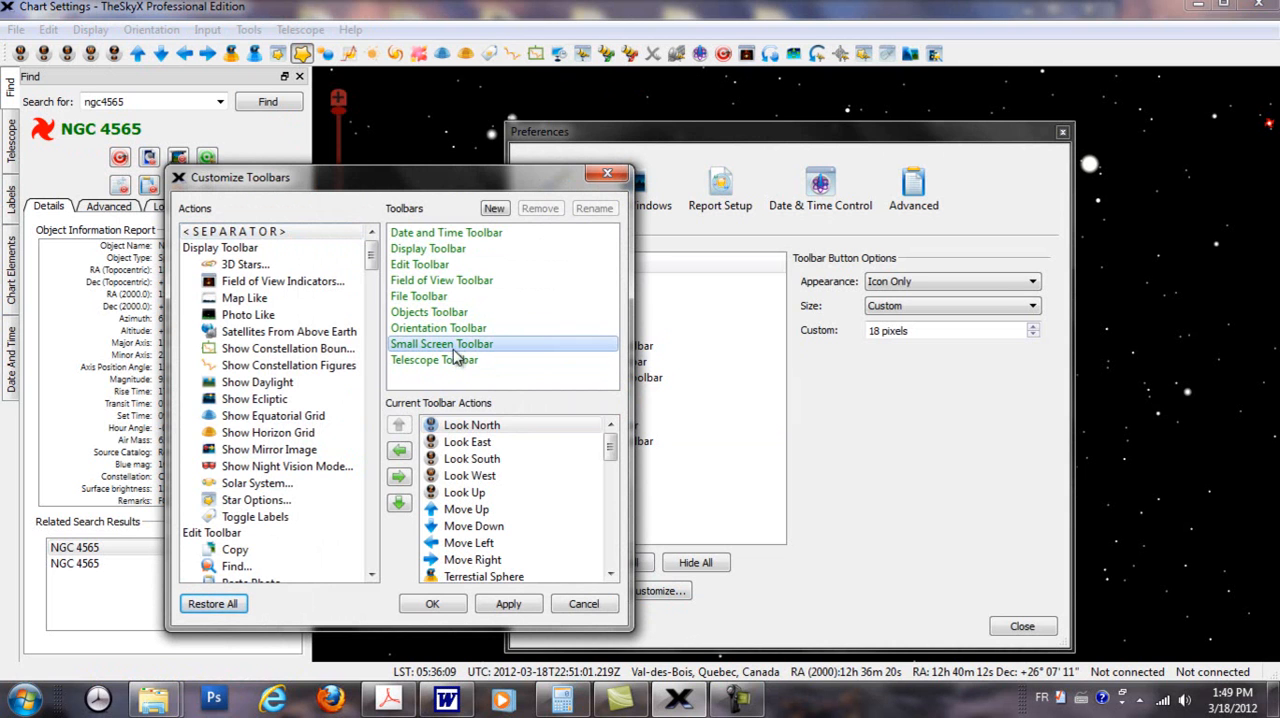
left_click(227, 285)
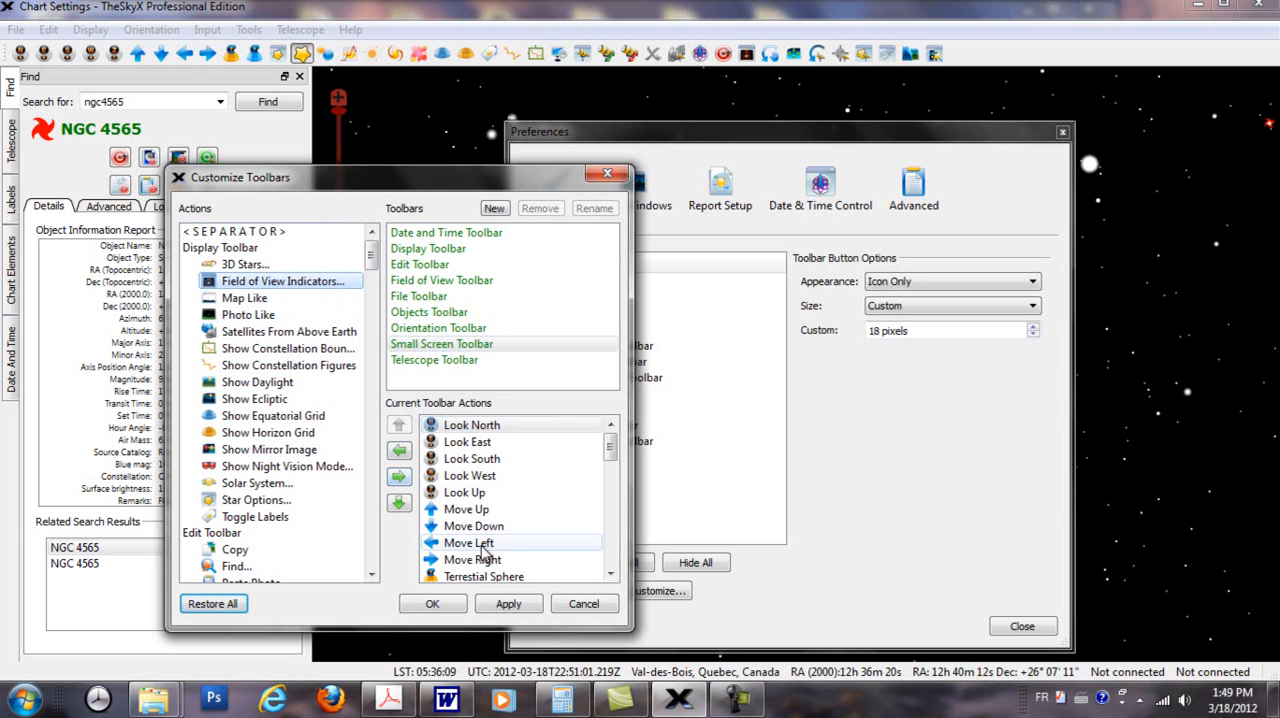
left_click_drag(610, 444, 611, 472)
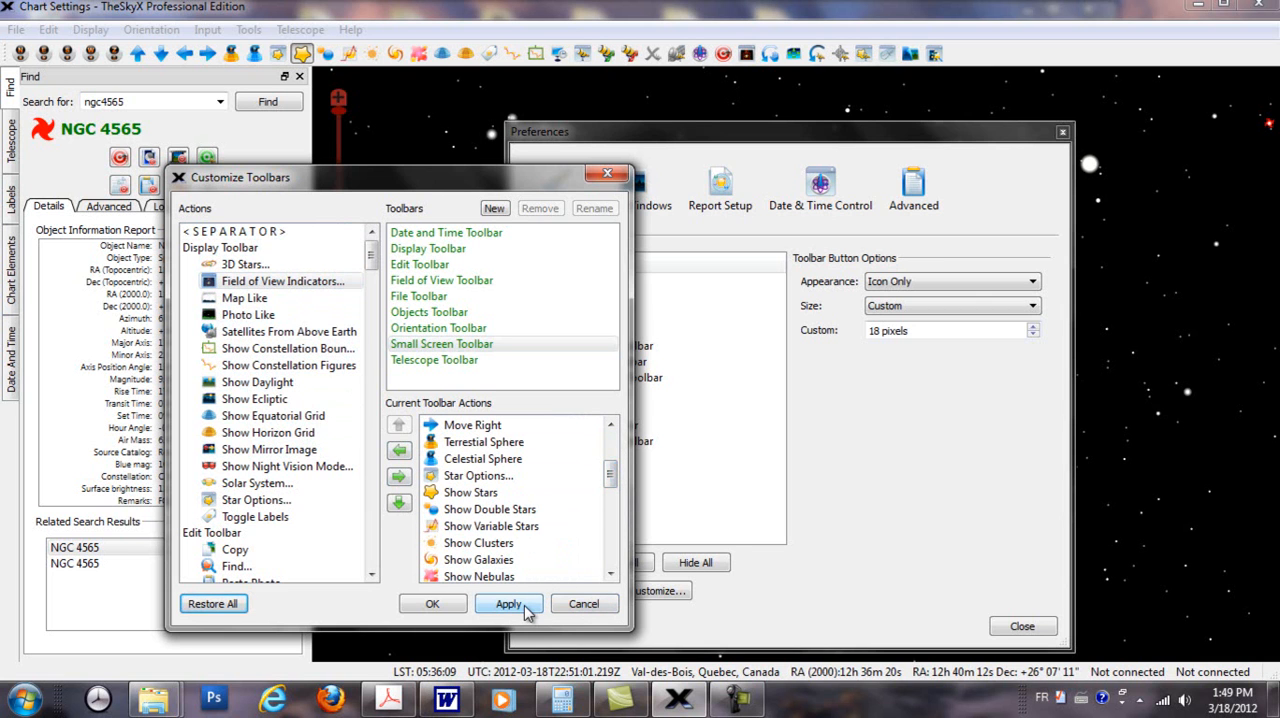
left_click(584, 604)
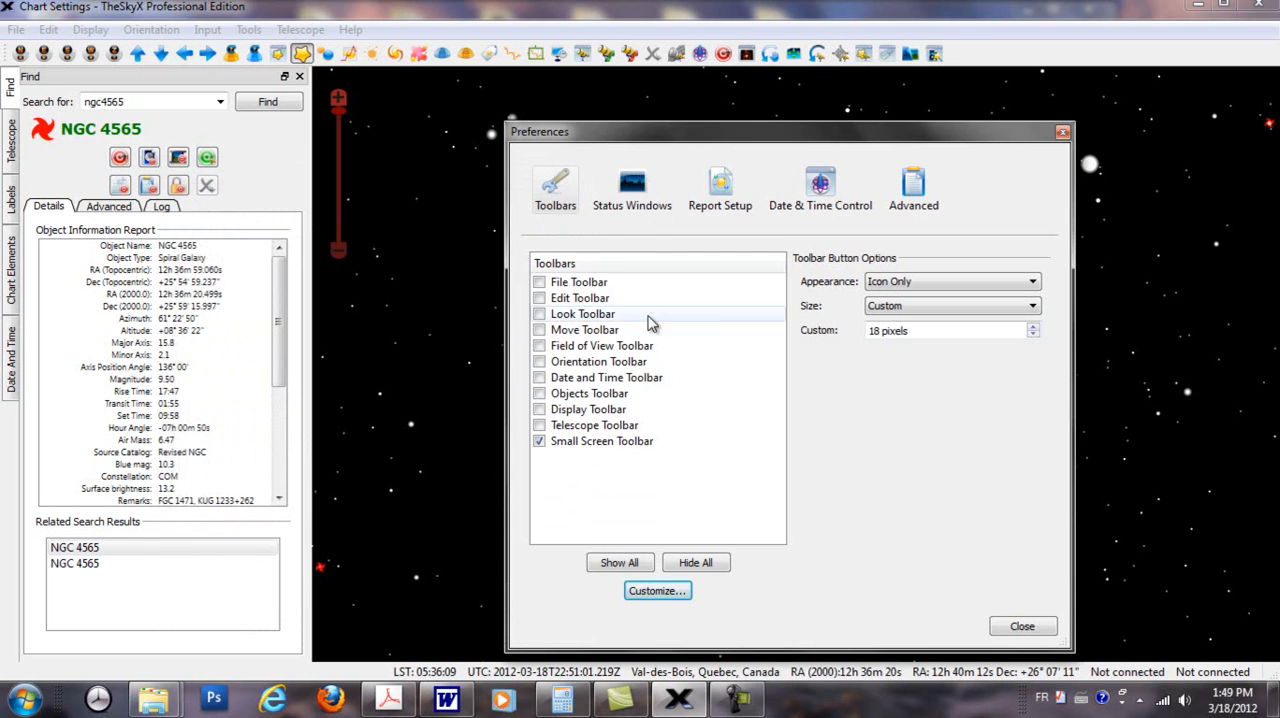
left_click(1062, 133)
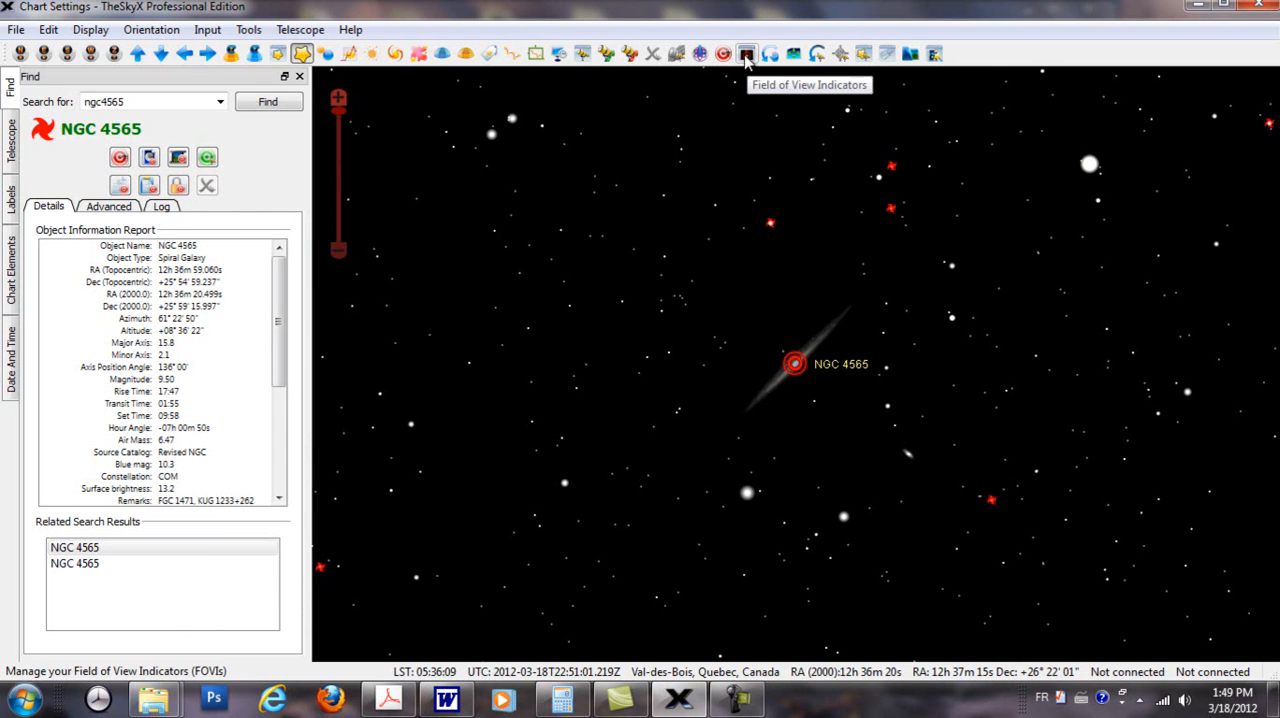
Step: Open the Field of View Indicators dialog and check where its command is listed among the display options
left_click(746, 55)
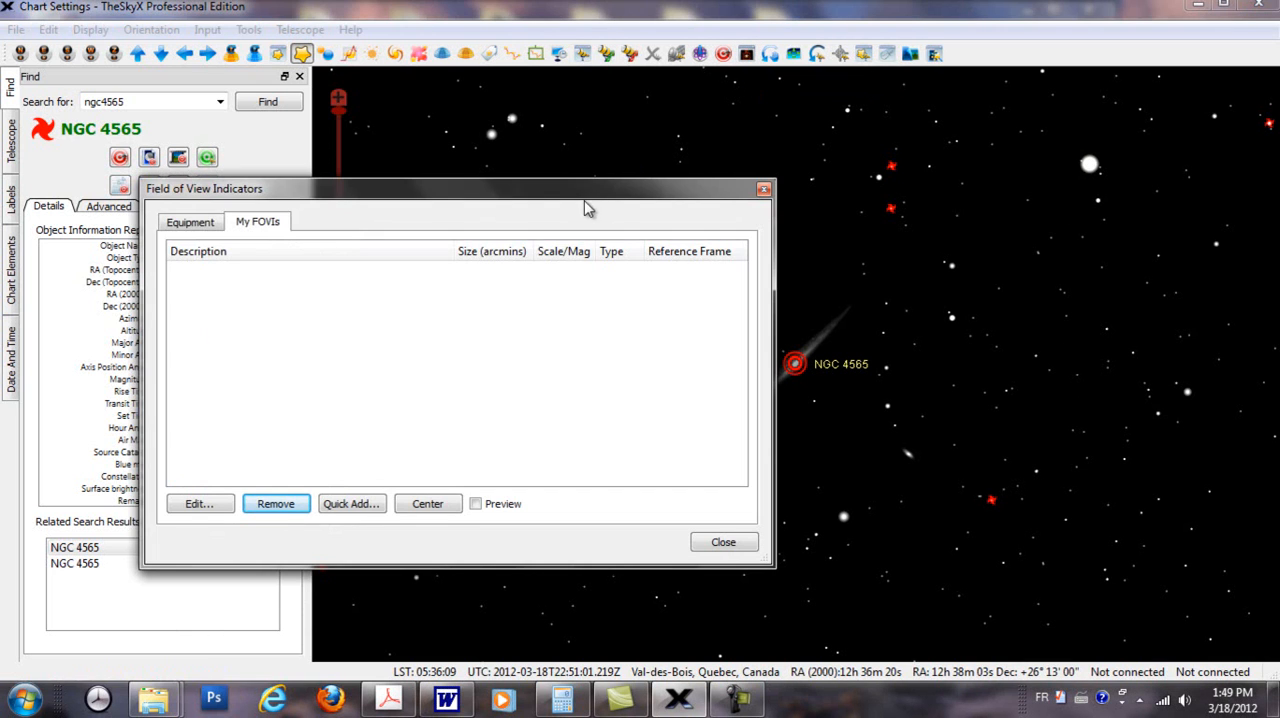
left_click_drag(578, 193, 497, 179)
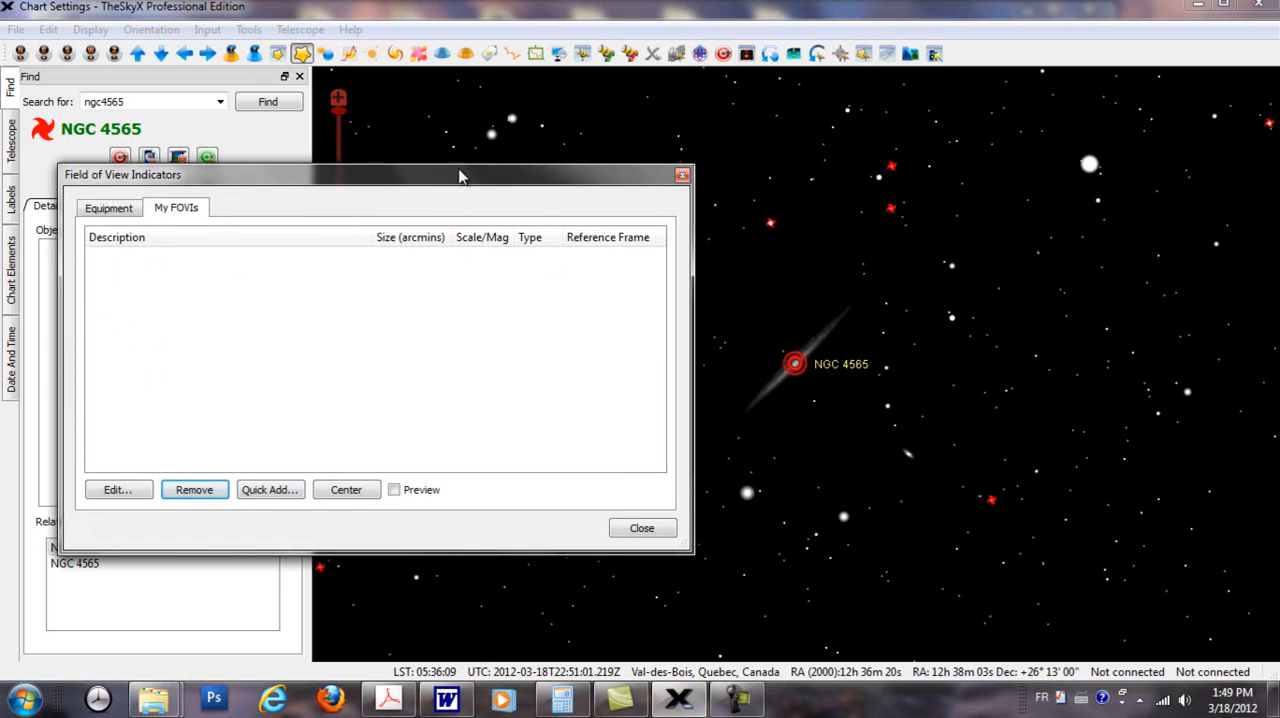
left_click(92, 30)
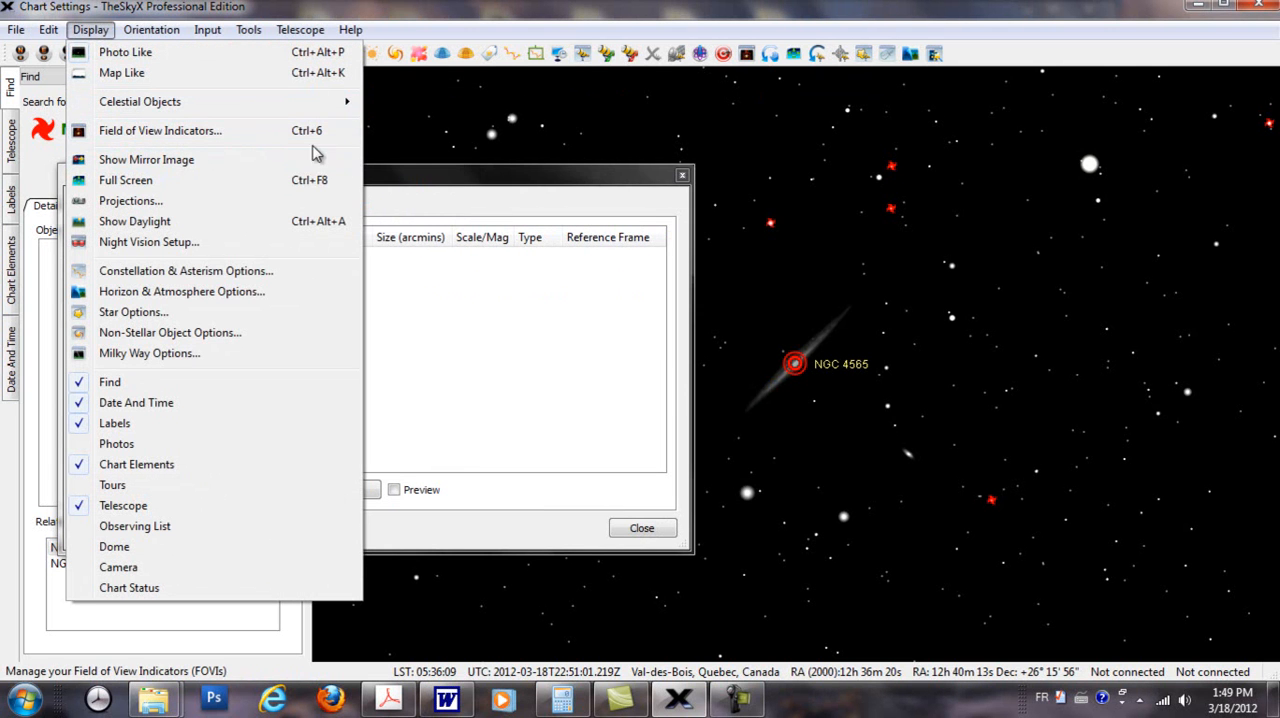
left_click(421, 182)
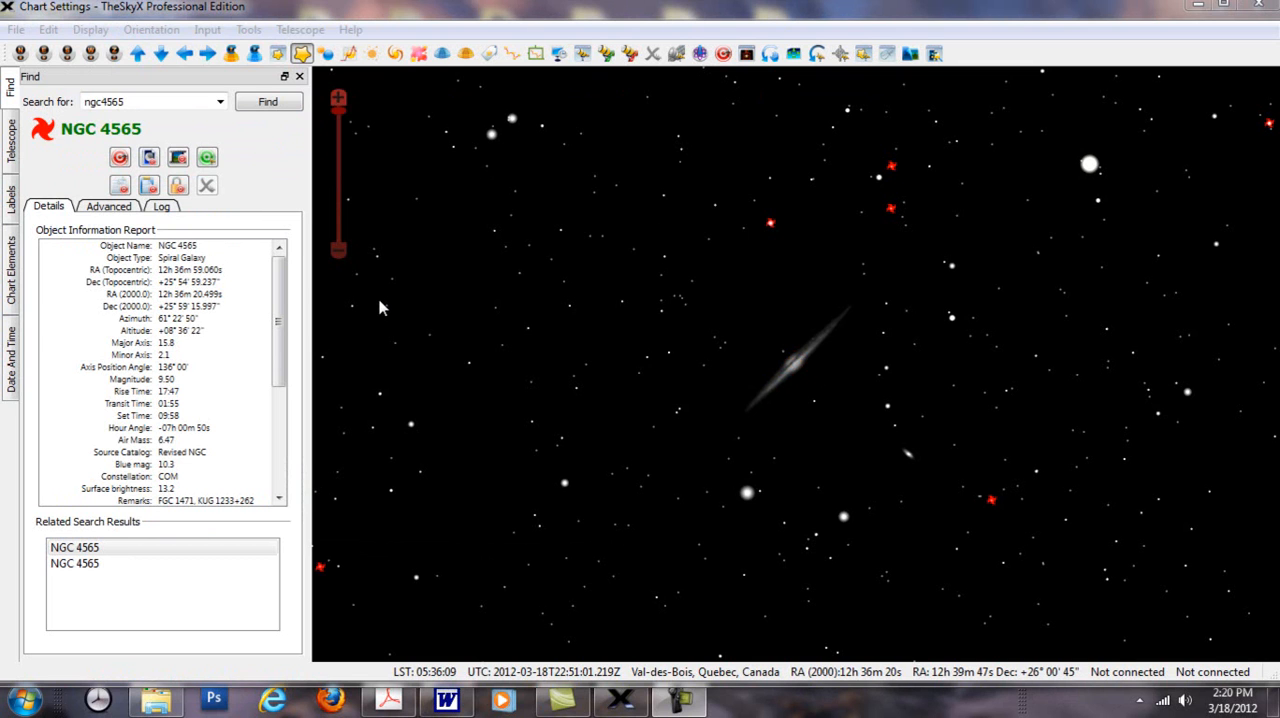
Step: Reopen the Field of View Indicators dialog, check My FOVIs and bring up the Equipment page
left_click(747, 54)
left_click_drag(474, 147, 476, 122)
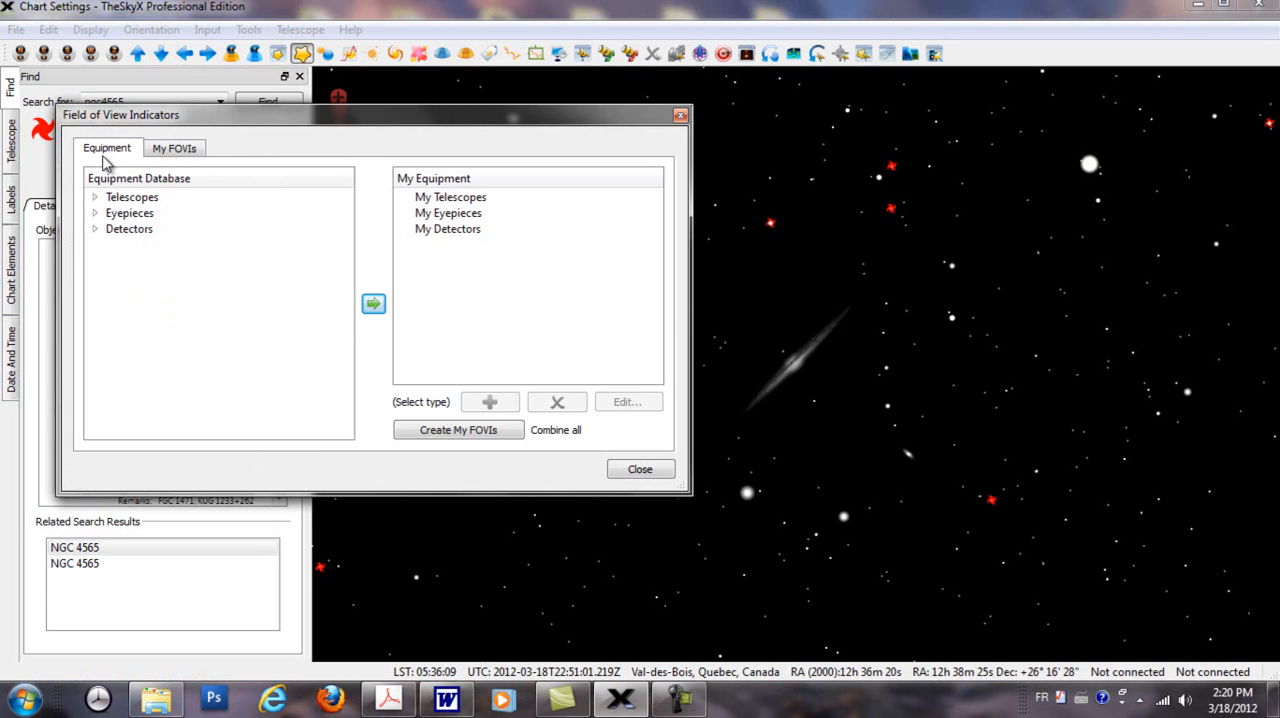
left_click(160, 155)
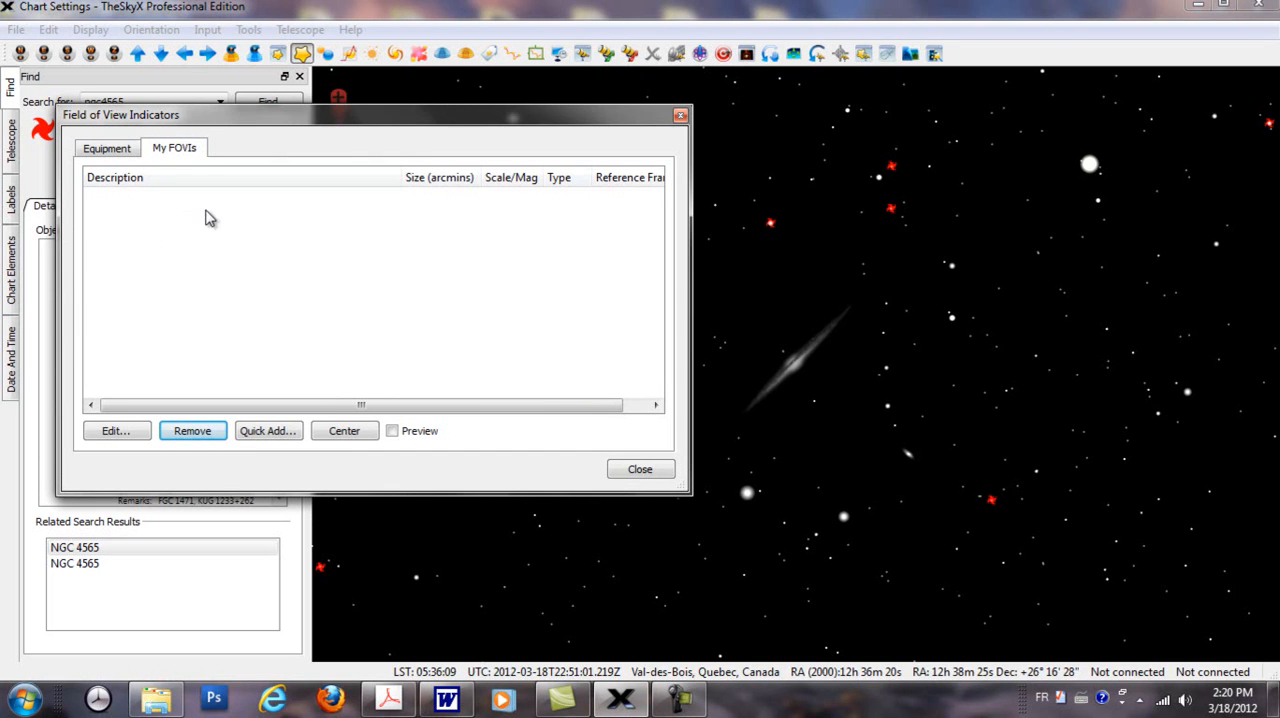
left_click(110, 150)
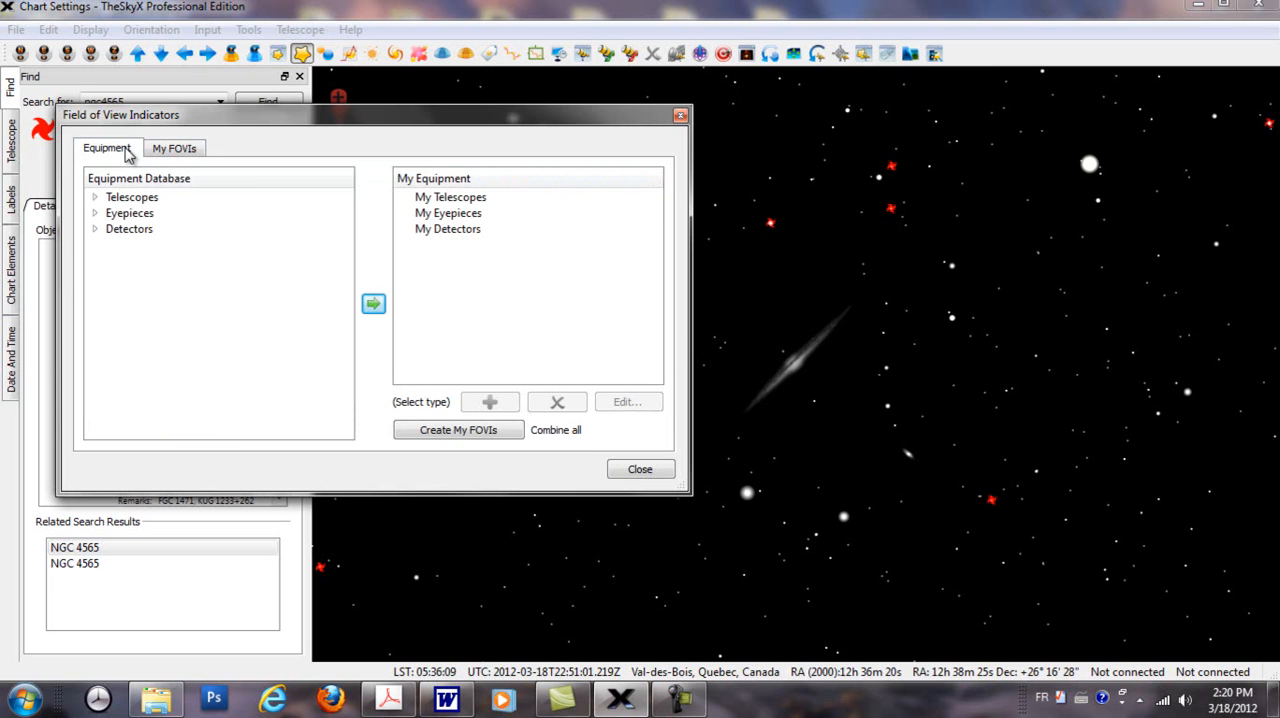
Step: Browse the telescope manufacturers listed in the equipment database
left_click(96, 199)
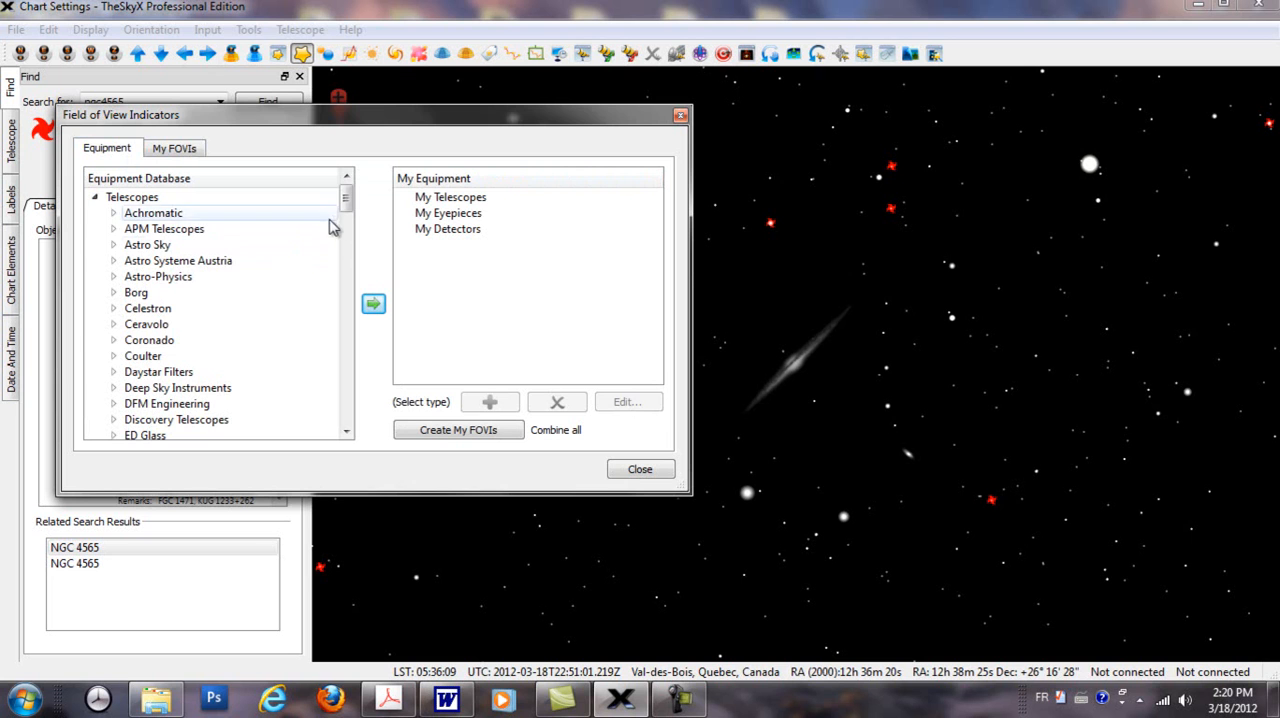
left_click_drag(347, 205, 350, 260)
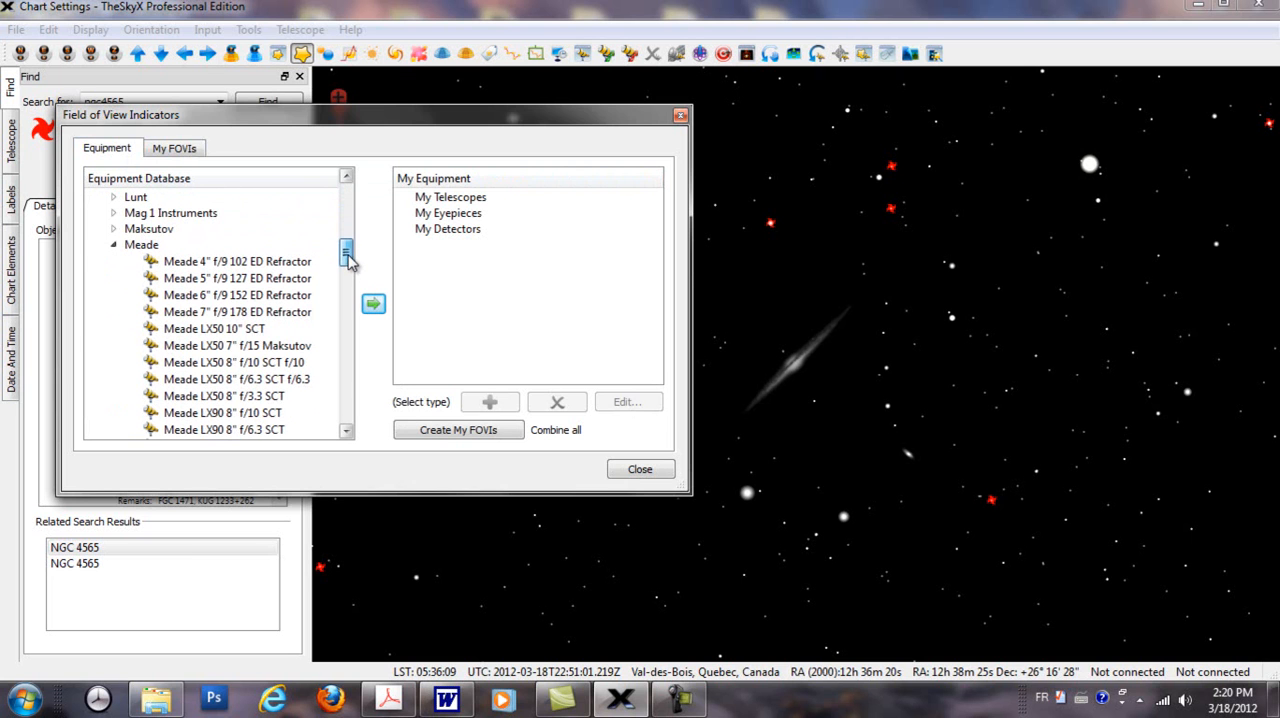
left_click(116, 245)
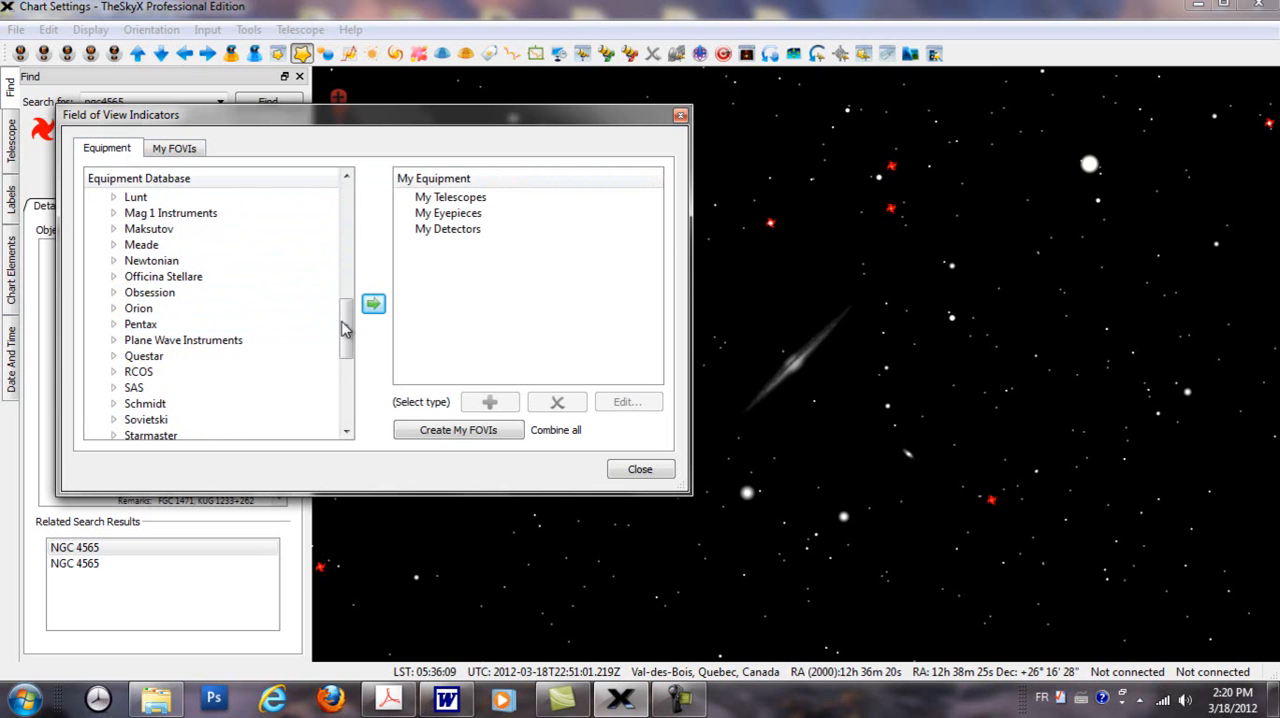
left_click_drag(344, 330, 344, 296)
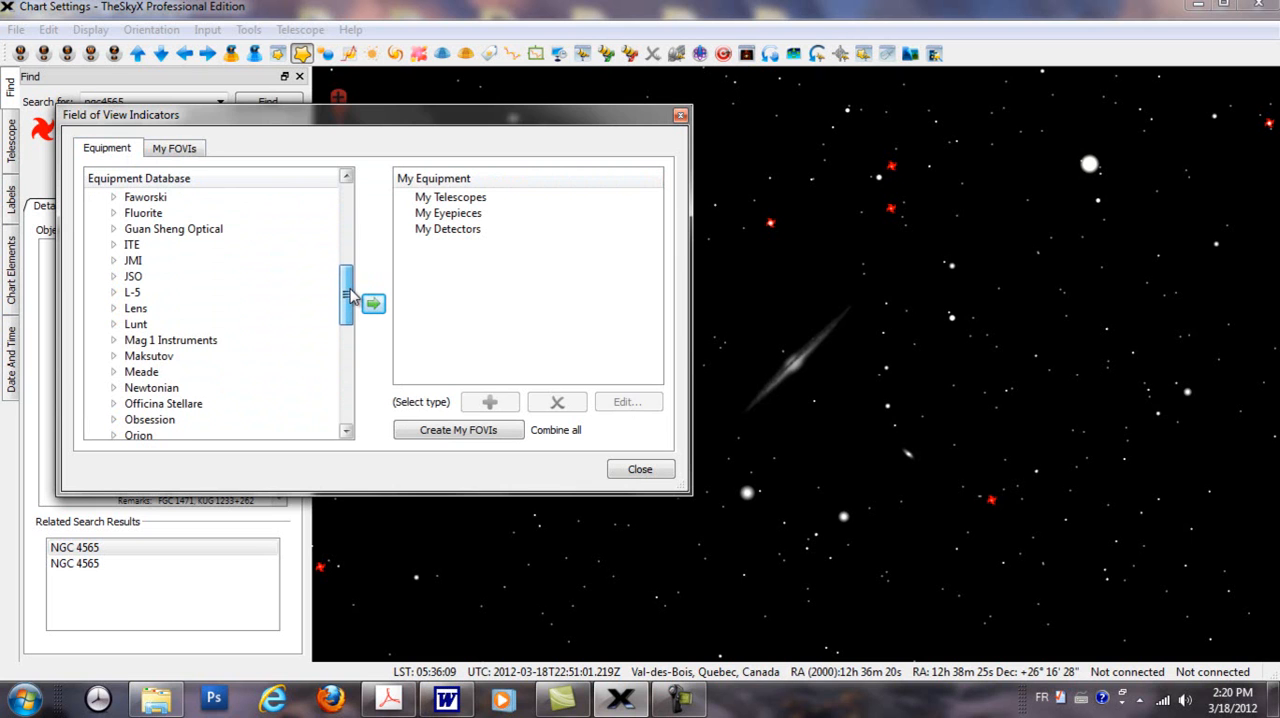
left_click_drag(350, 296, 351, 242)
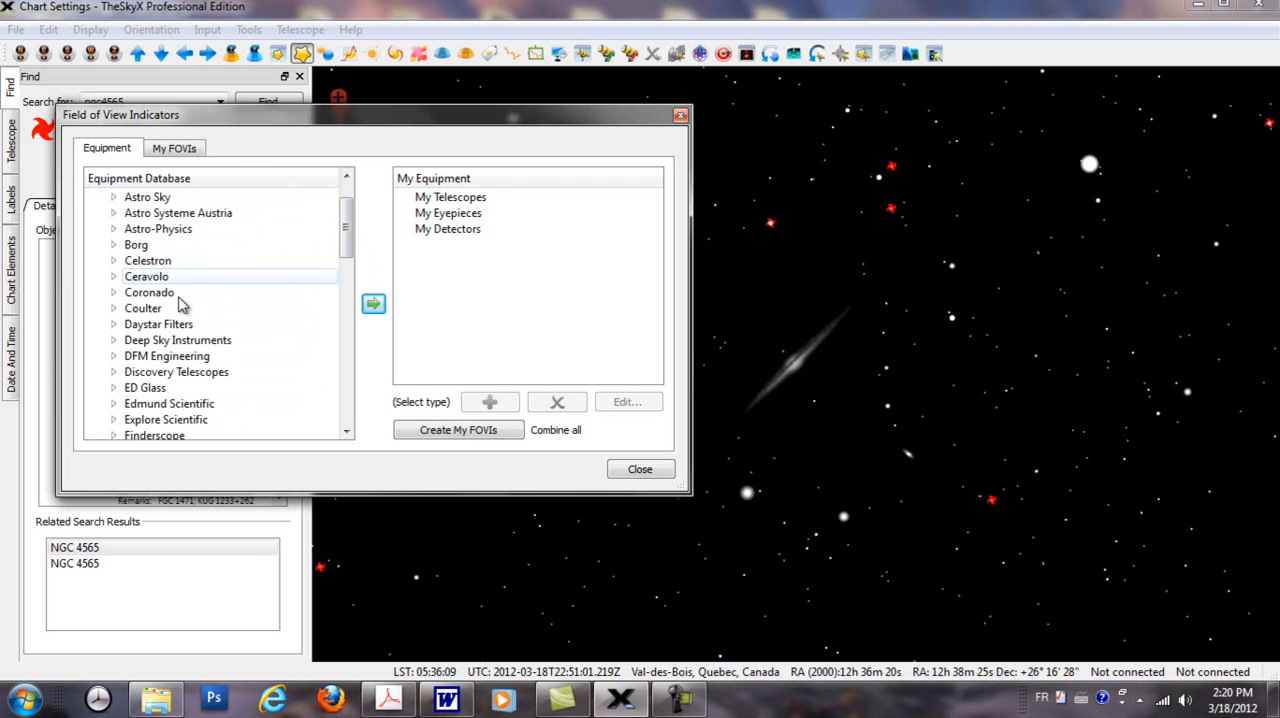
left_click_drag(350, 245, 351, 323)
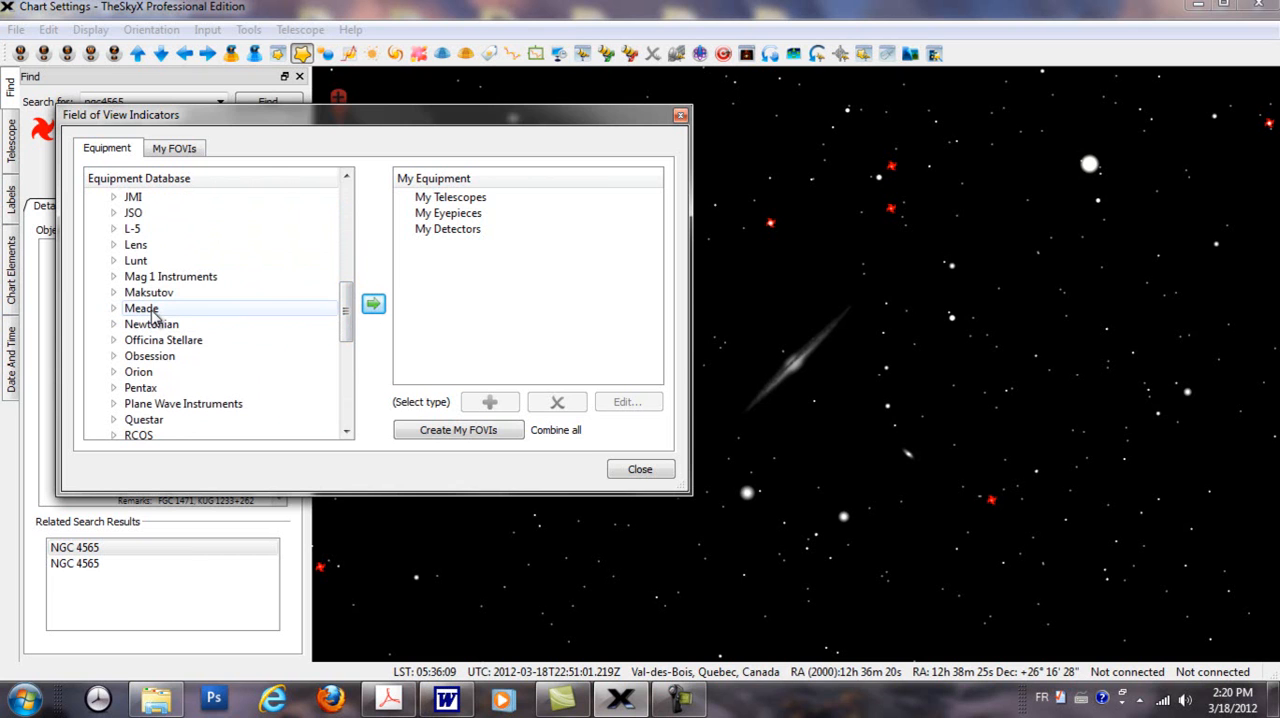
Step: Add the Meade LX400-ACF 10" f/8 telescope to My Equipment and delete it again
left_click(113, 308)
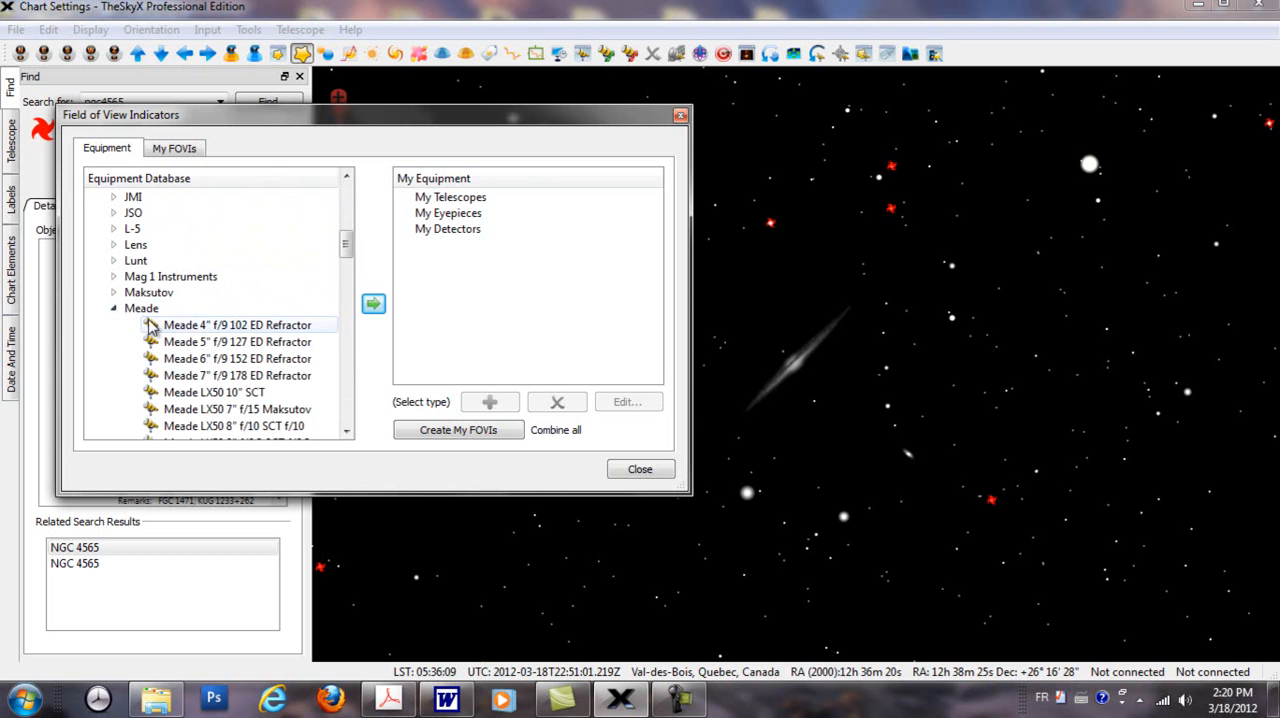
left_click_drag(347, 253, 348, 266)
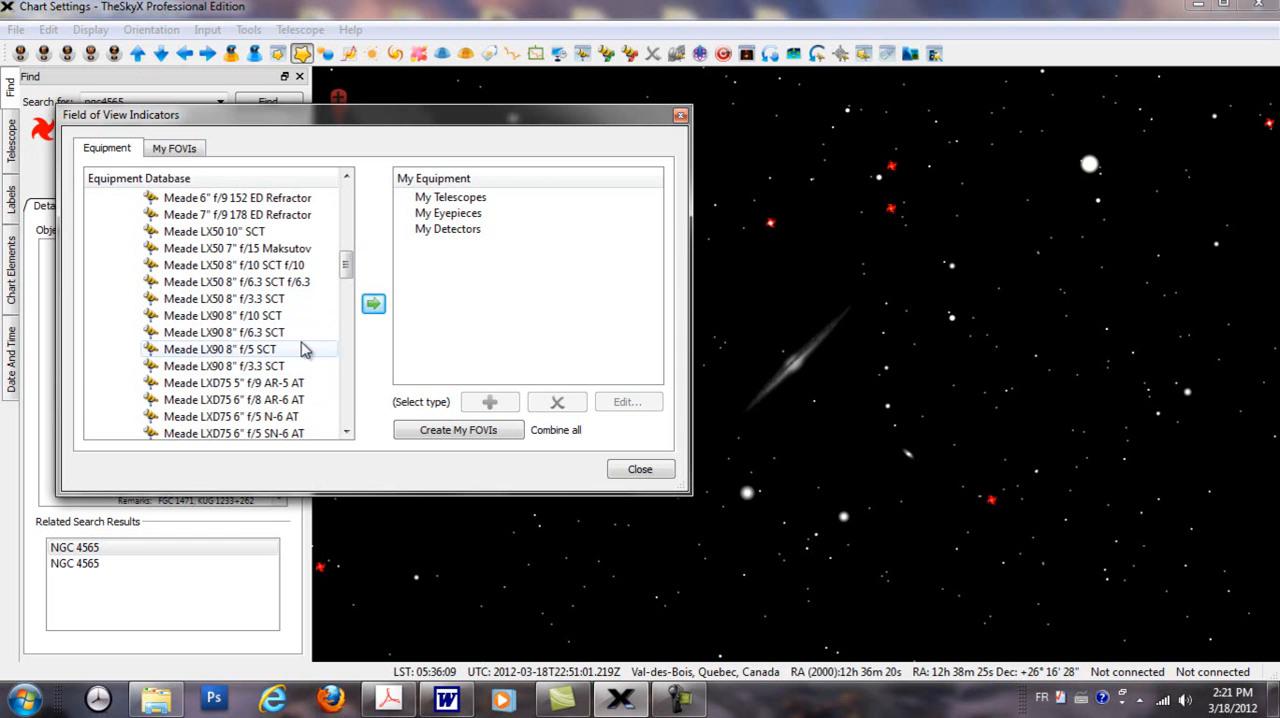
left_click_drag(346, 262, 350, 322)
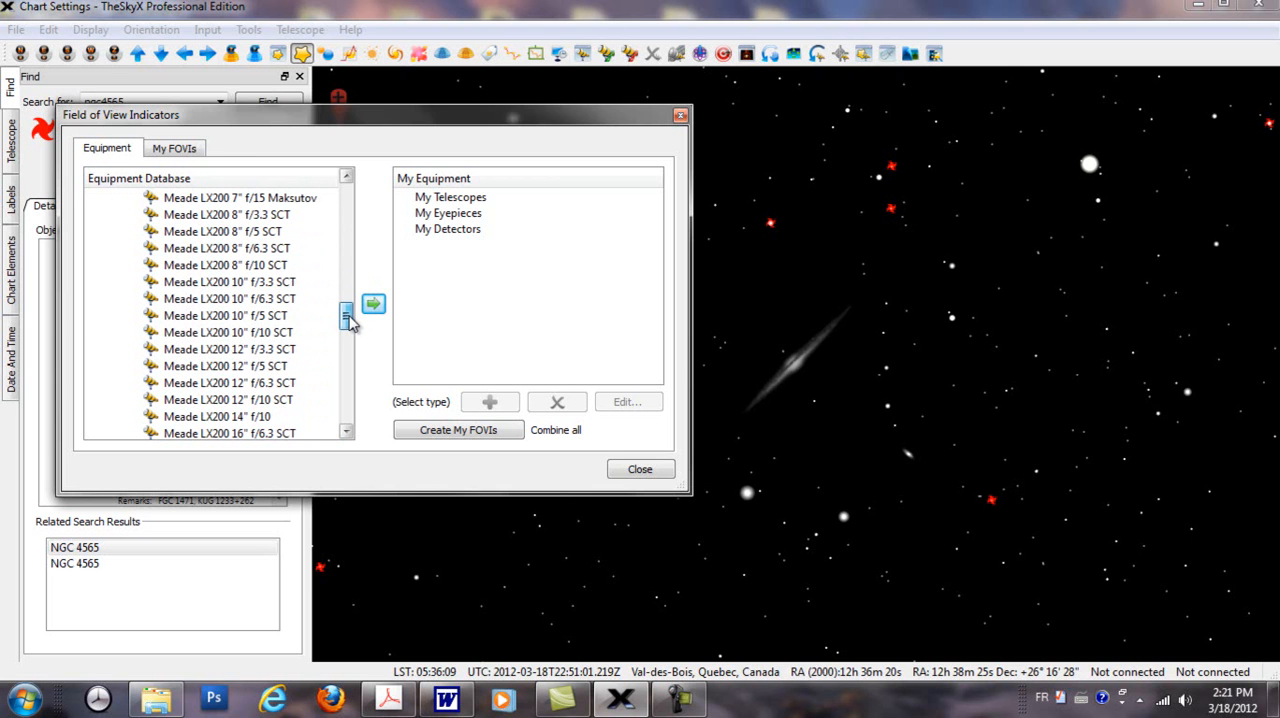
left_click_drag(350, 322, 349, 346)
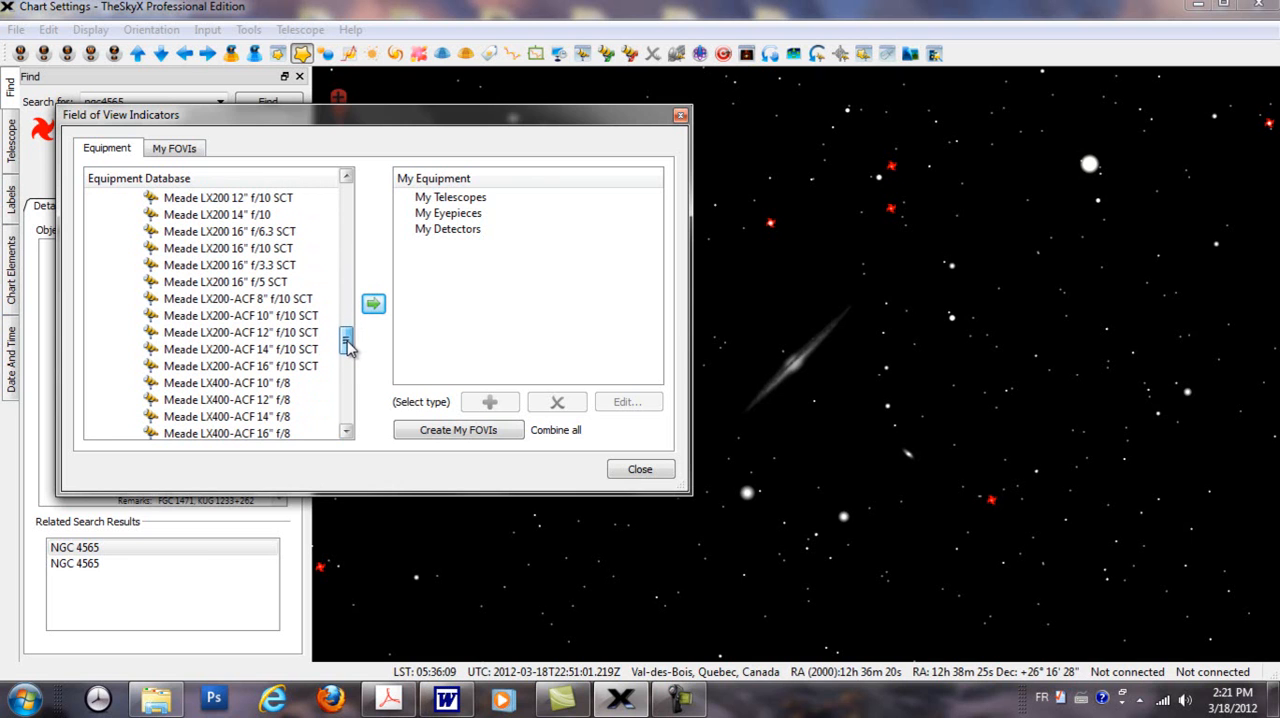
left_click(272, 388)
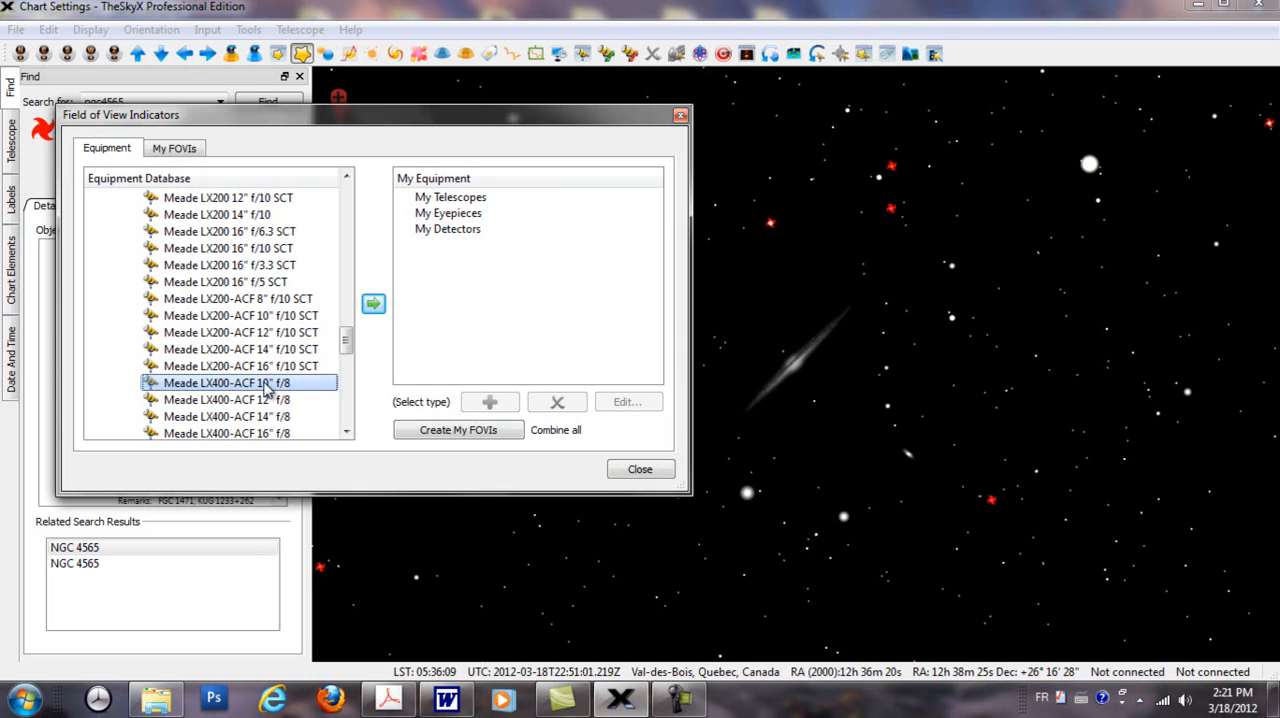
left_click(373, 306)
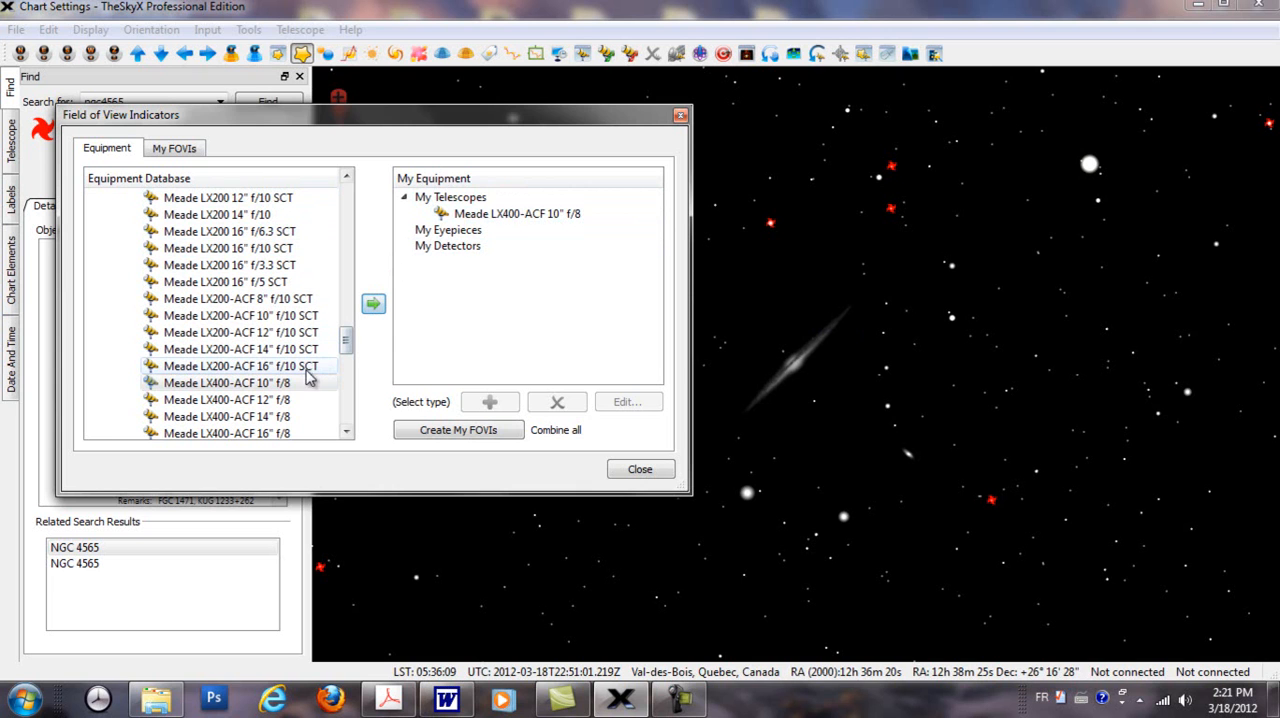
left_click(466, 214)
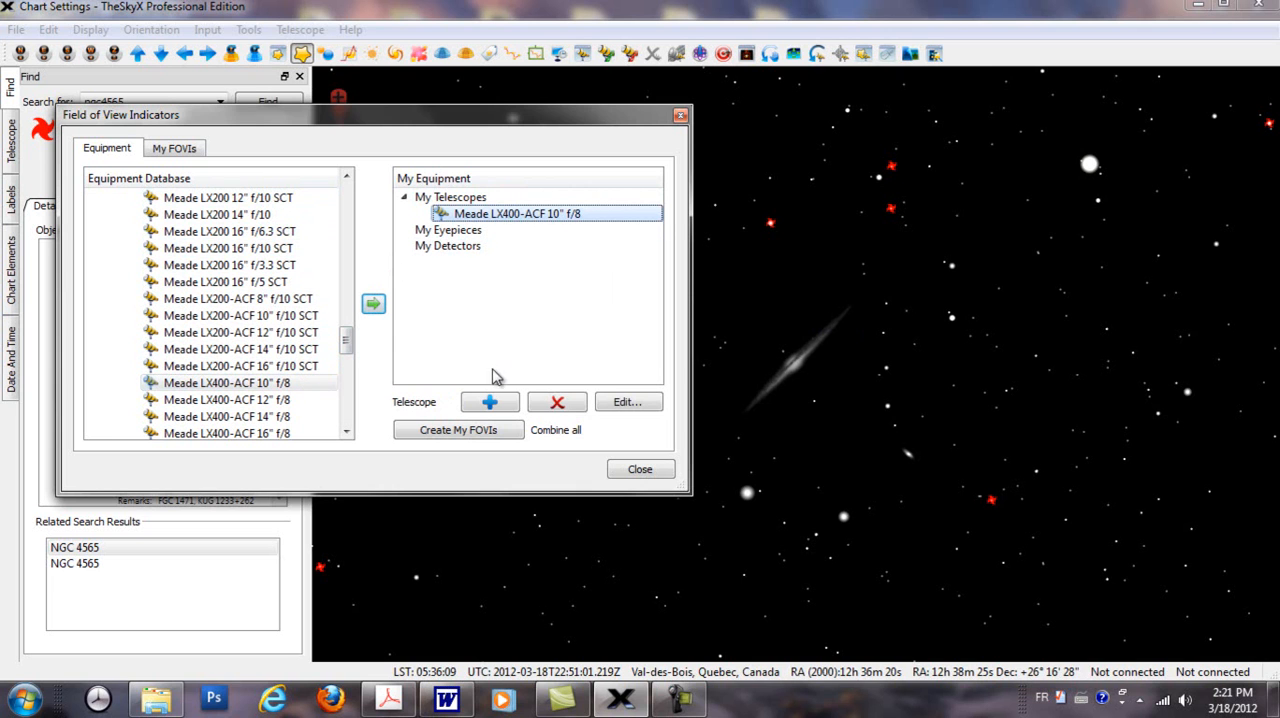
left_click(554, 402)
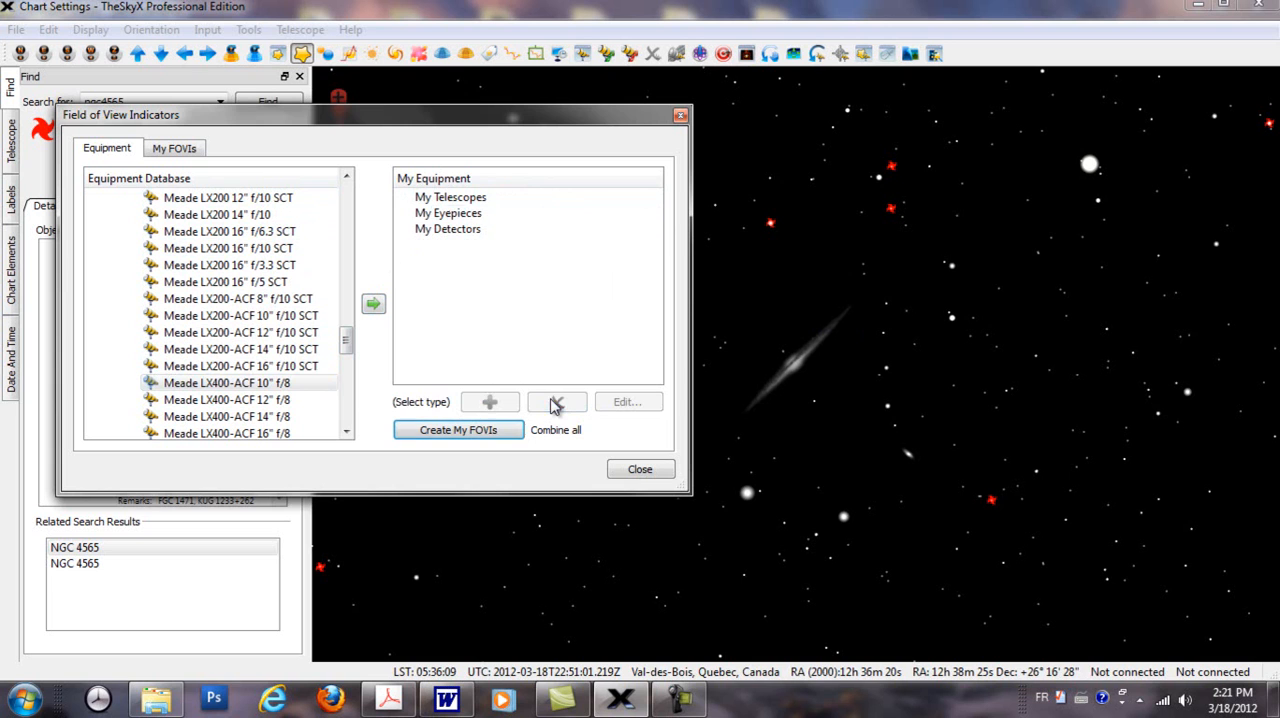
Step: Add the Meade LX400-ACF 12" f/8 telescope to My Equipment and collapse the Meade and Telescopes lists
left_click(255, 389)
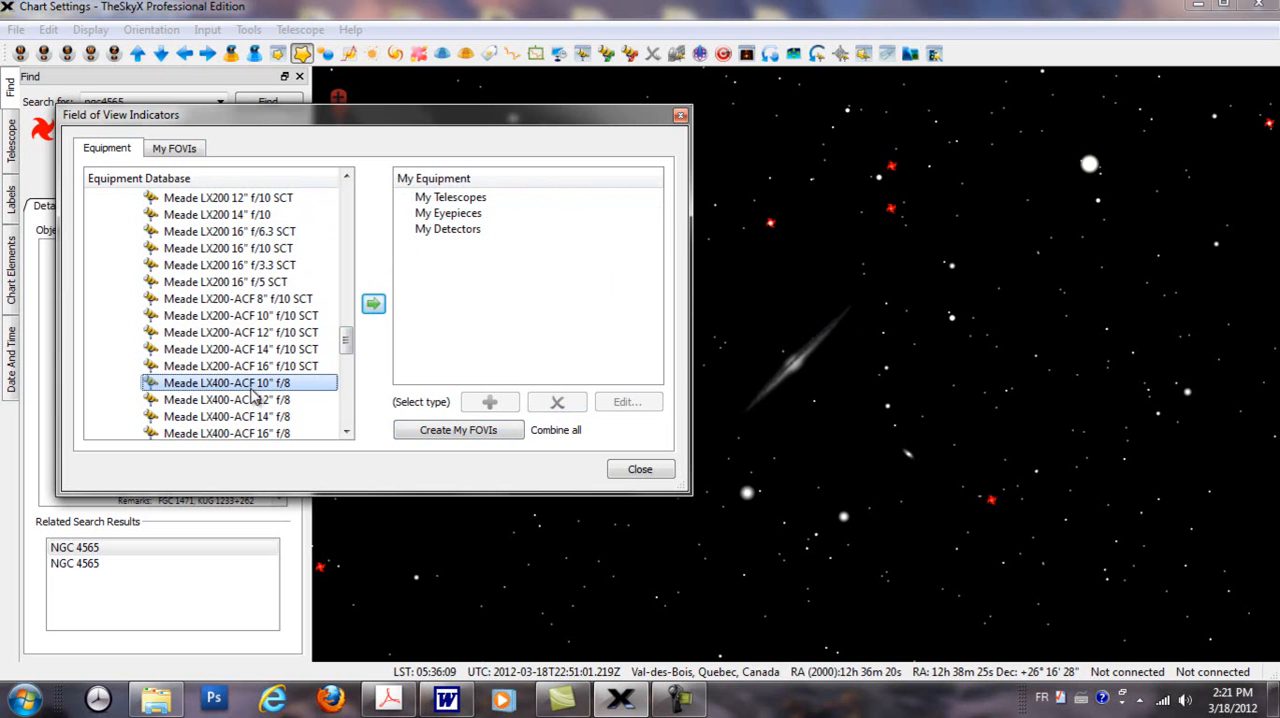
double_click(248, 400)
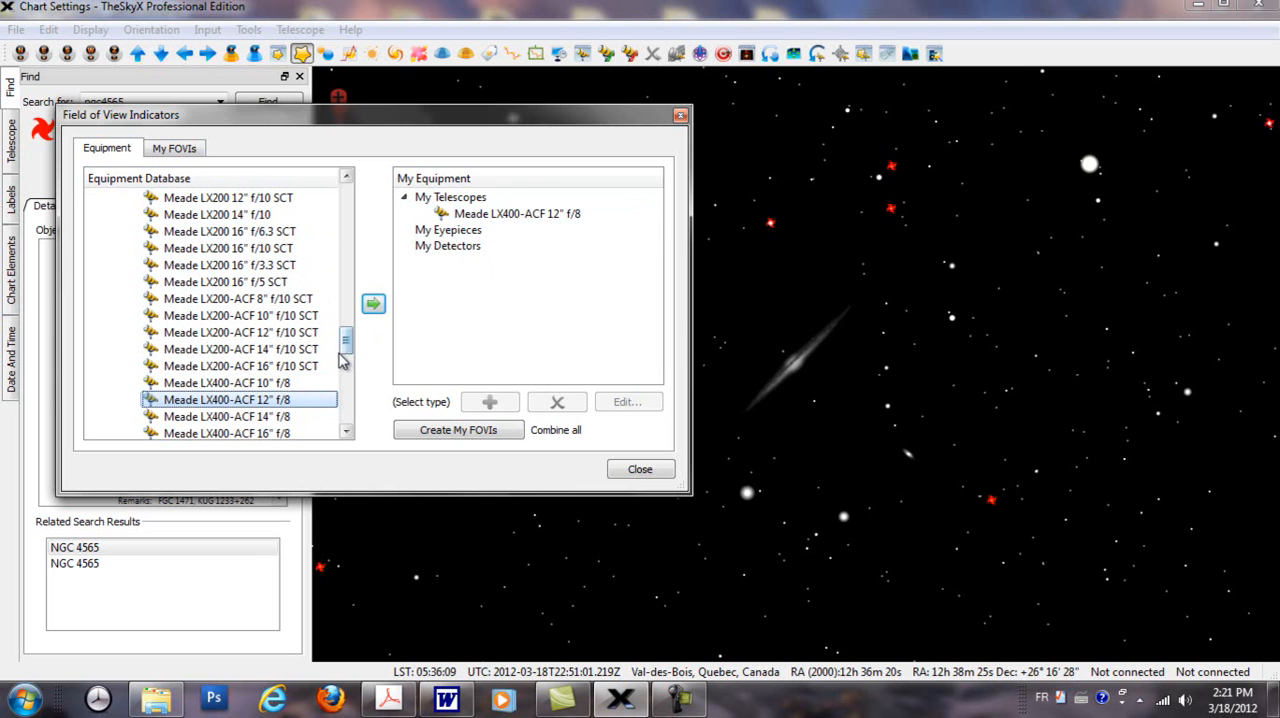
left_click_drag(346, 340, 346, 244)
left_click(113, 308)
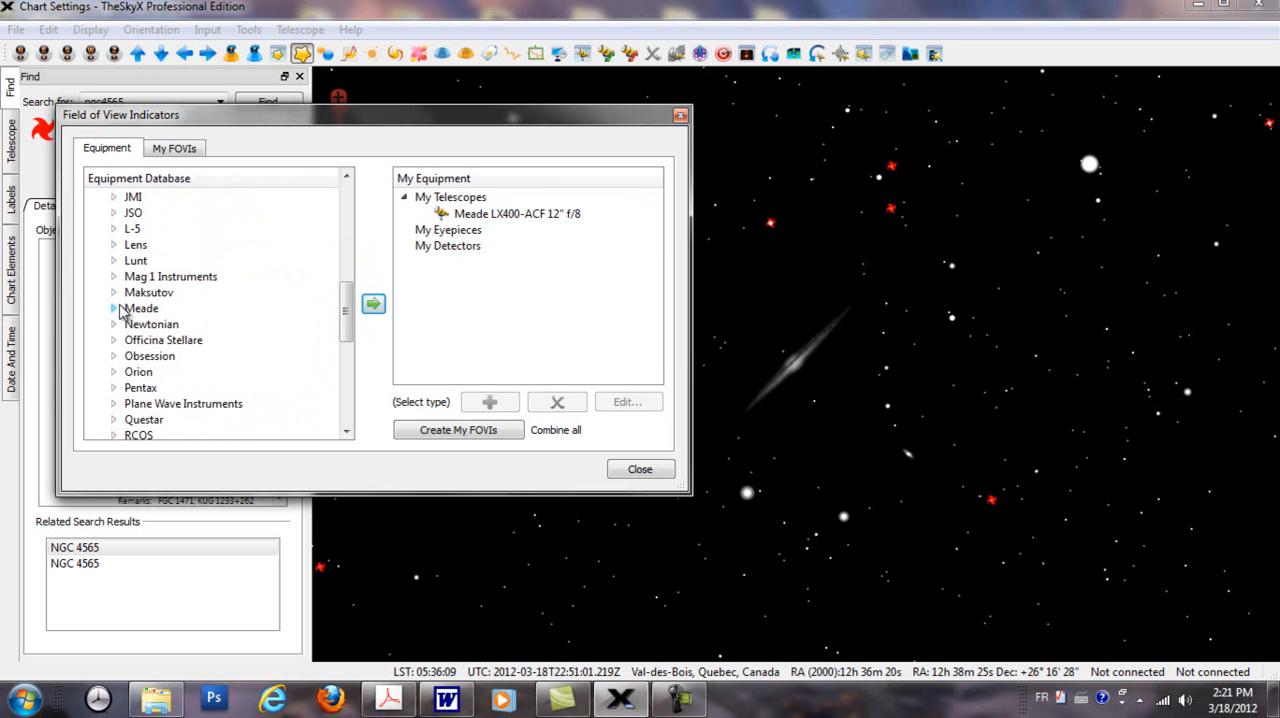
left_click_drag(346, 314, 346, 200)
left_click(95, 197)
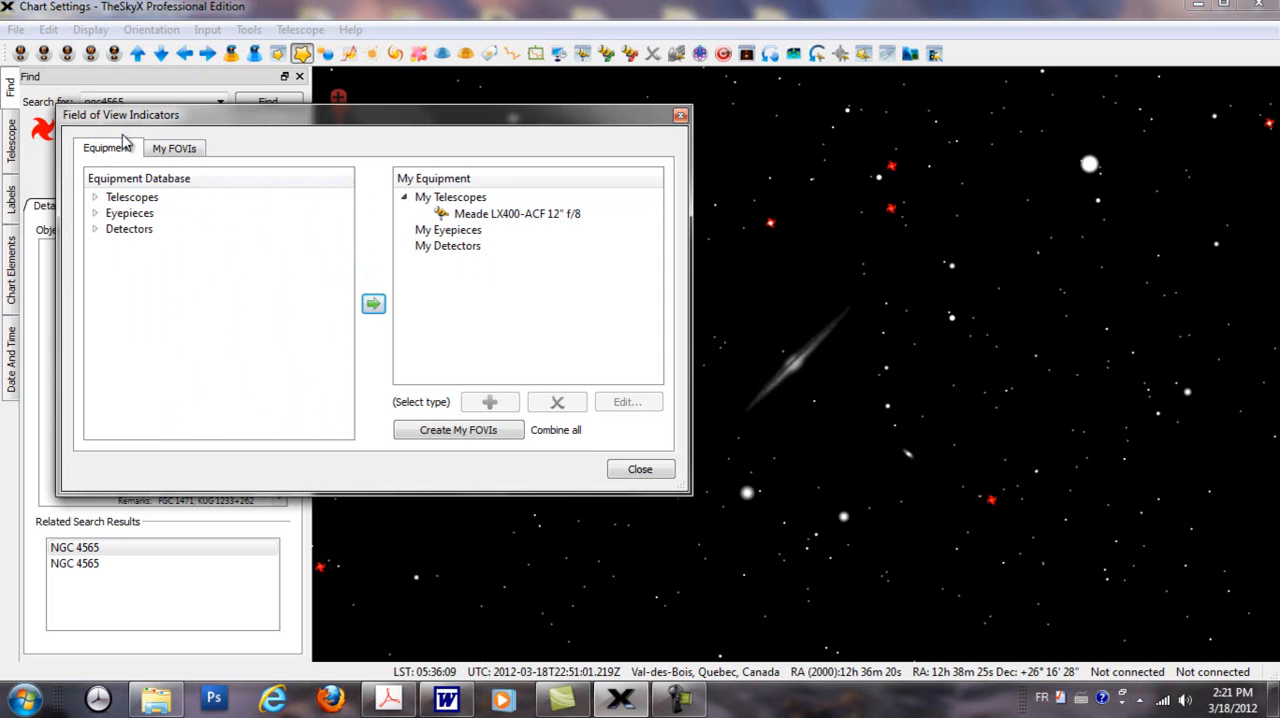
Step: Add the Televue Nagler 5 31mm eyepiece from the equipment database to My Equipment
left_click(95, 213)
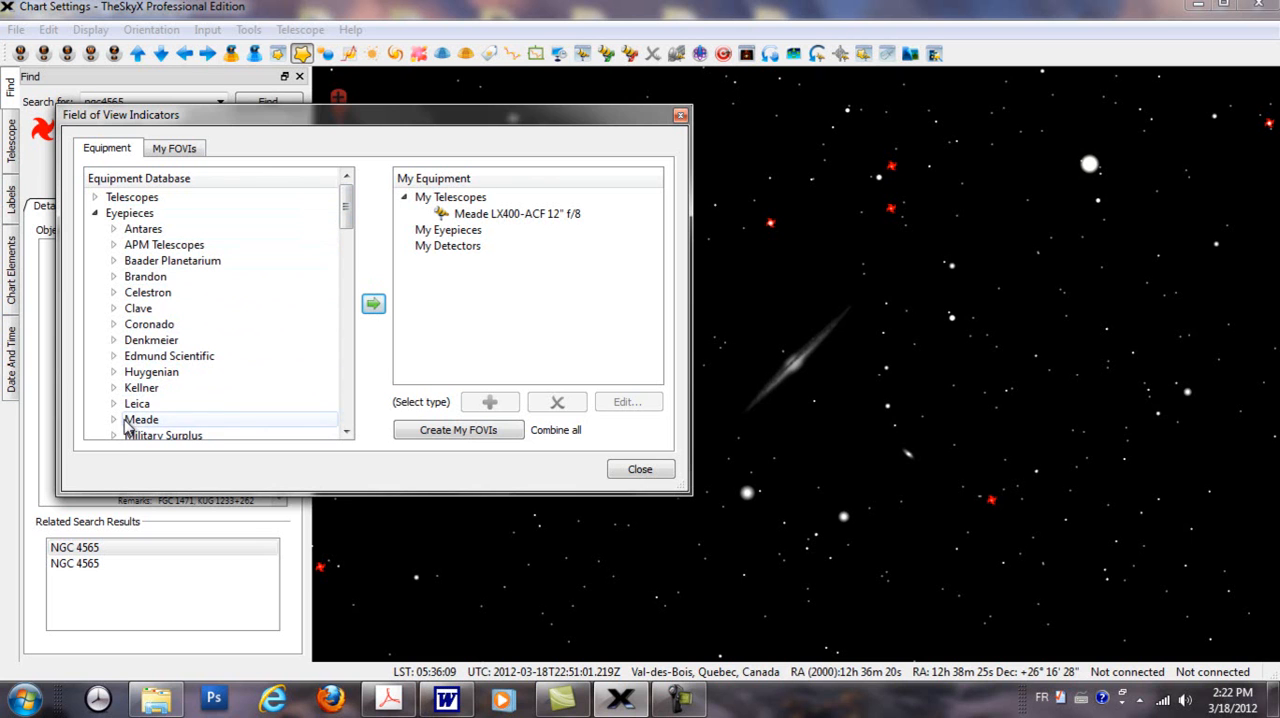
left_click_drag(346, 210, 352, 250)
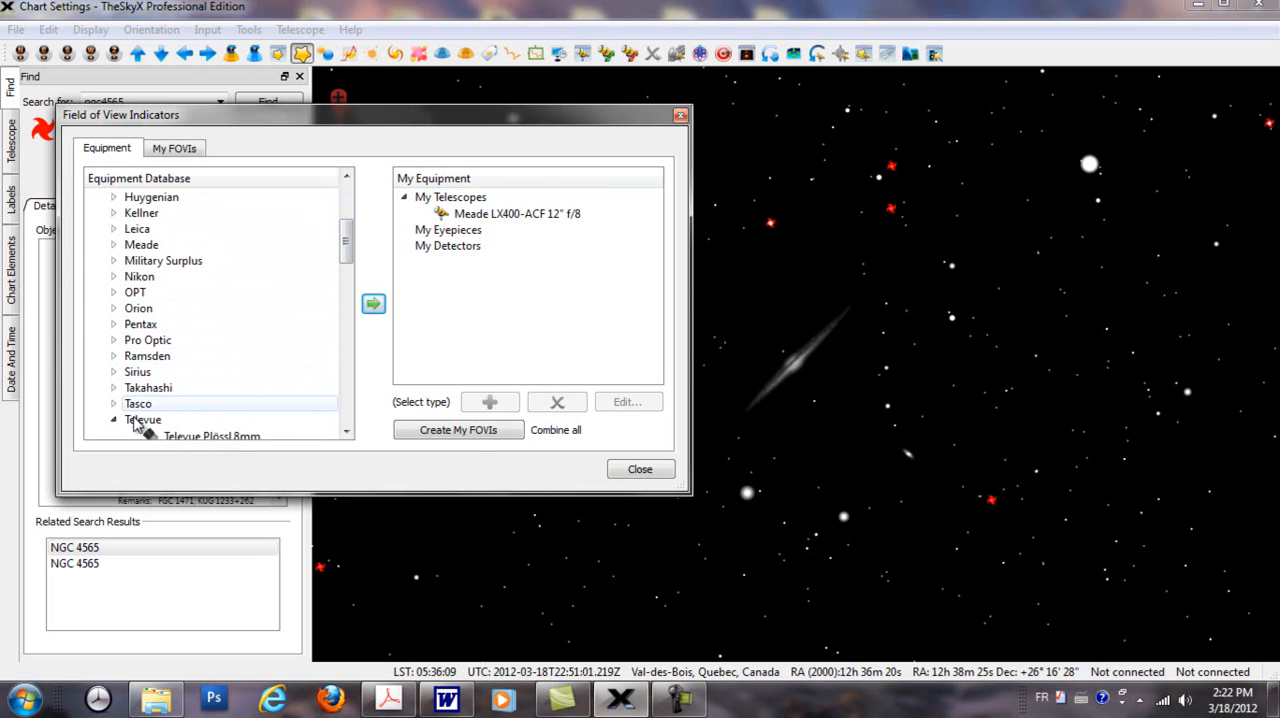
left_click(116, 421)
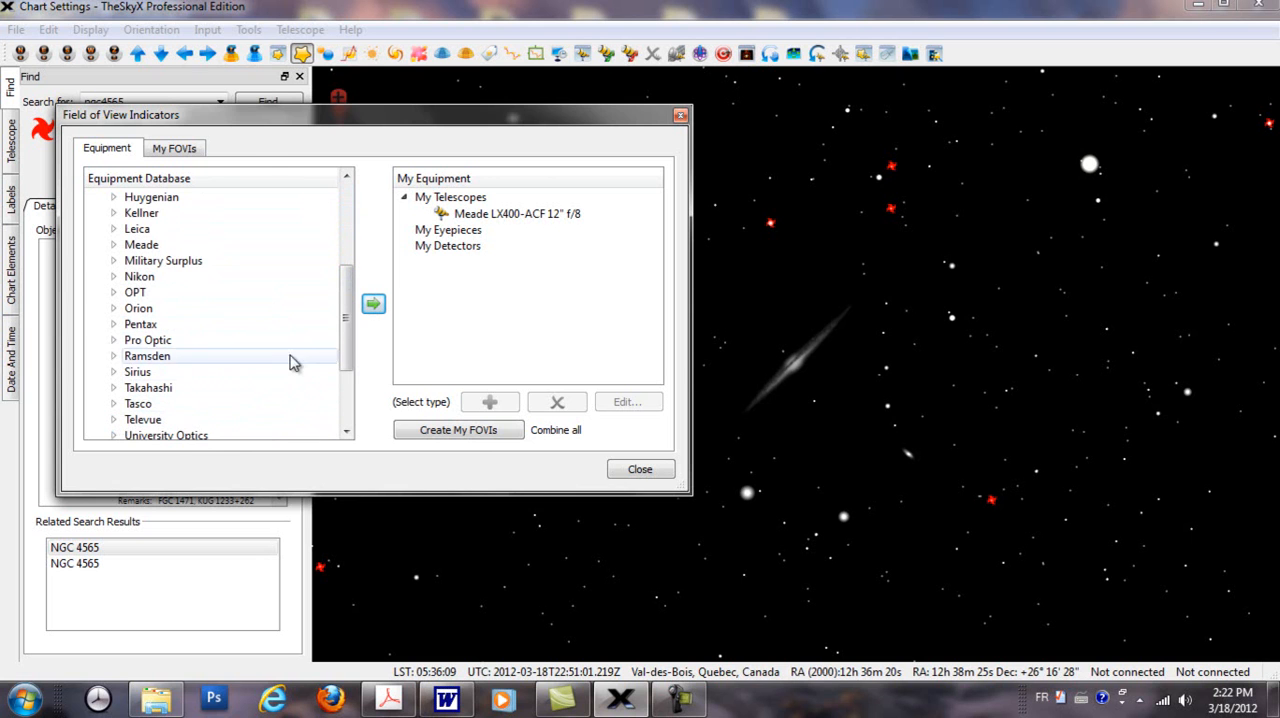
left_click_drag(351, 346, 348, 366)
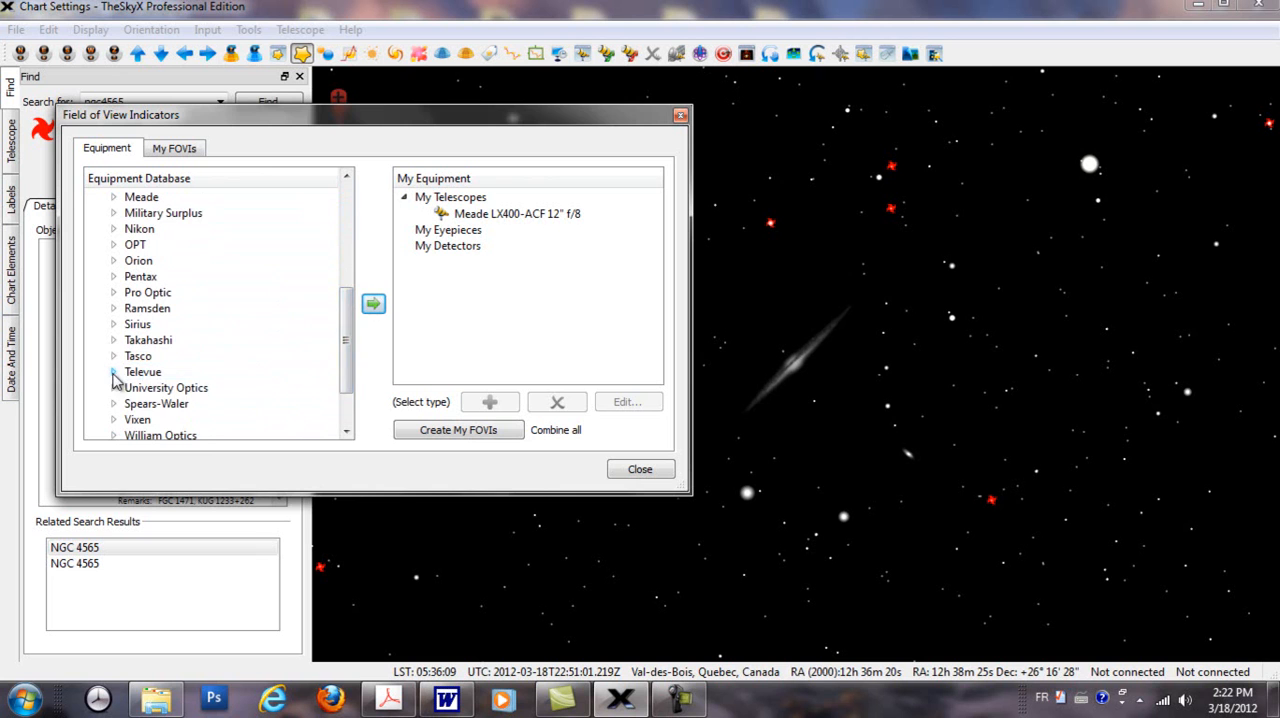
left_click(114, 372)
left_click_drag(347, 252, 251, 400)
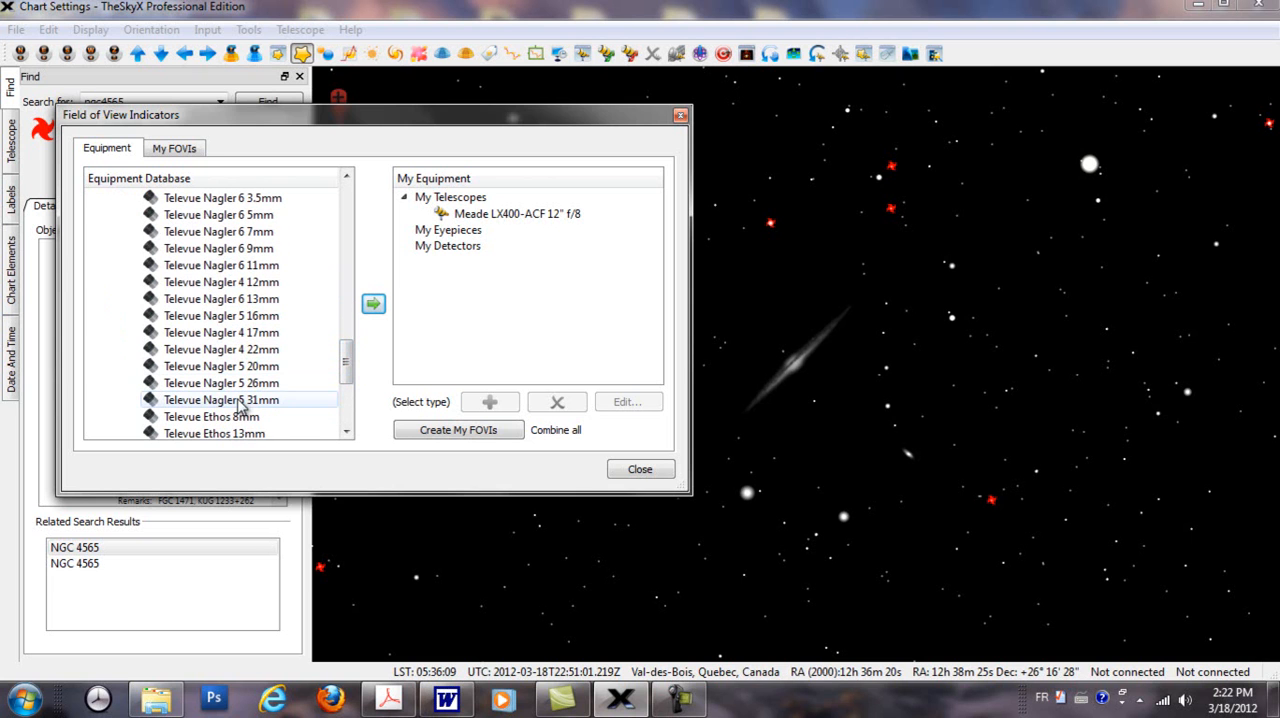
left_click(240, 400)
double_click(240, 400)
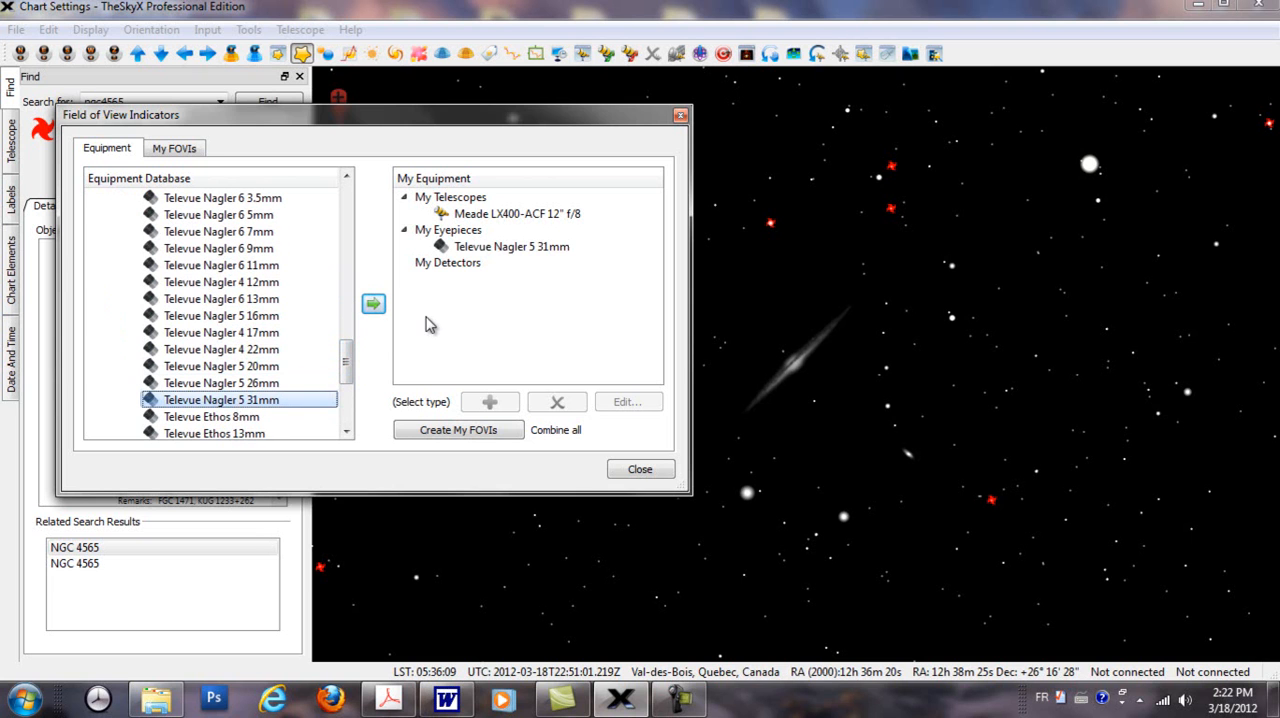
Step: Add the Televue Ethos 13mm, Ethos 8mm and Nagler 6 3.5mm eyepieces to My Equipment and collapse the Eyepieces list
left_click_drag(346, 357, 348, 385)
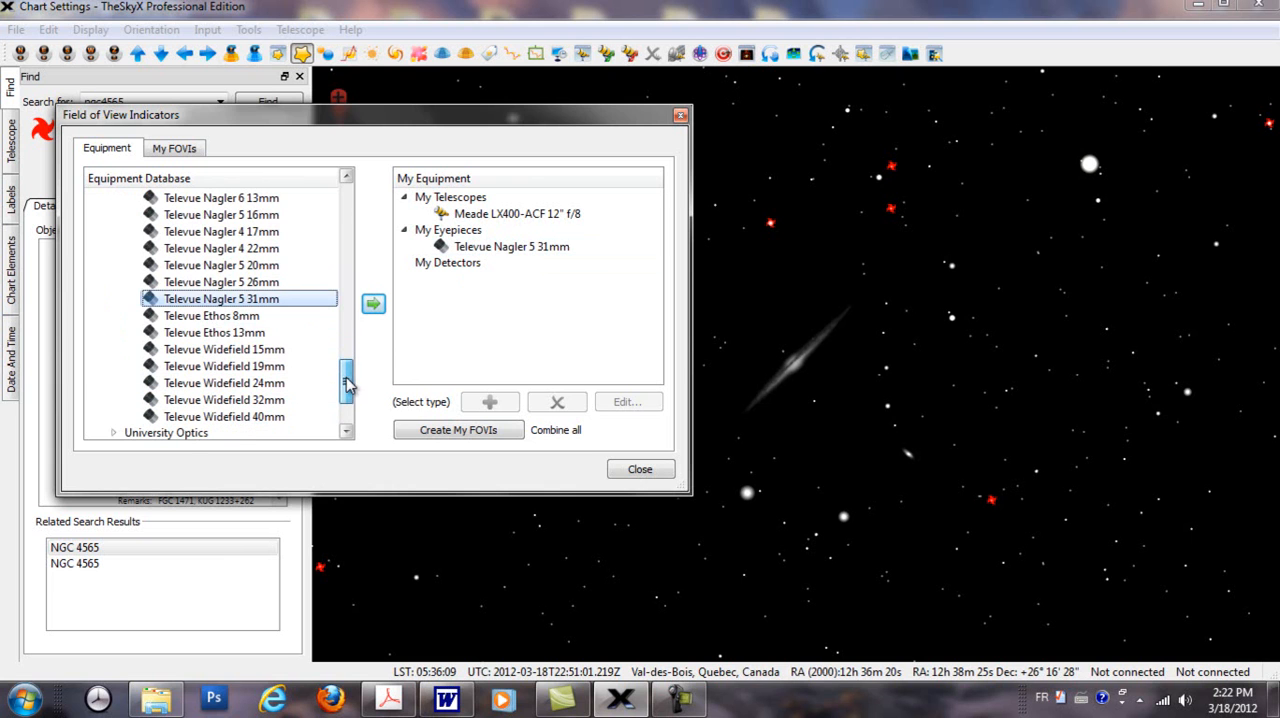
double_click(250, 336)
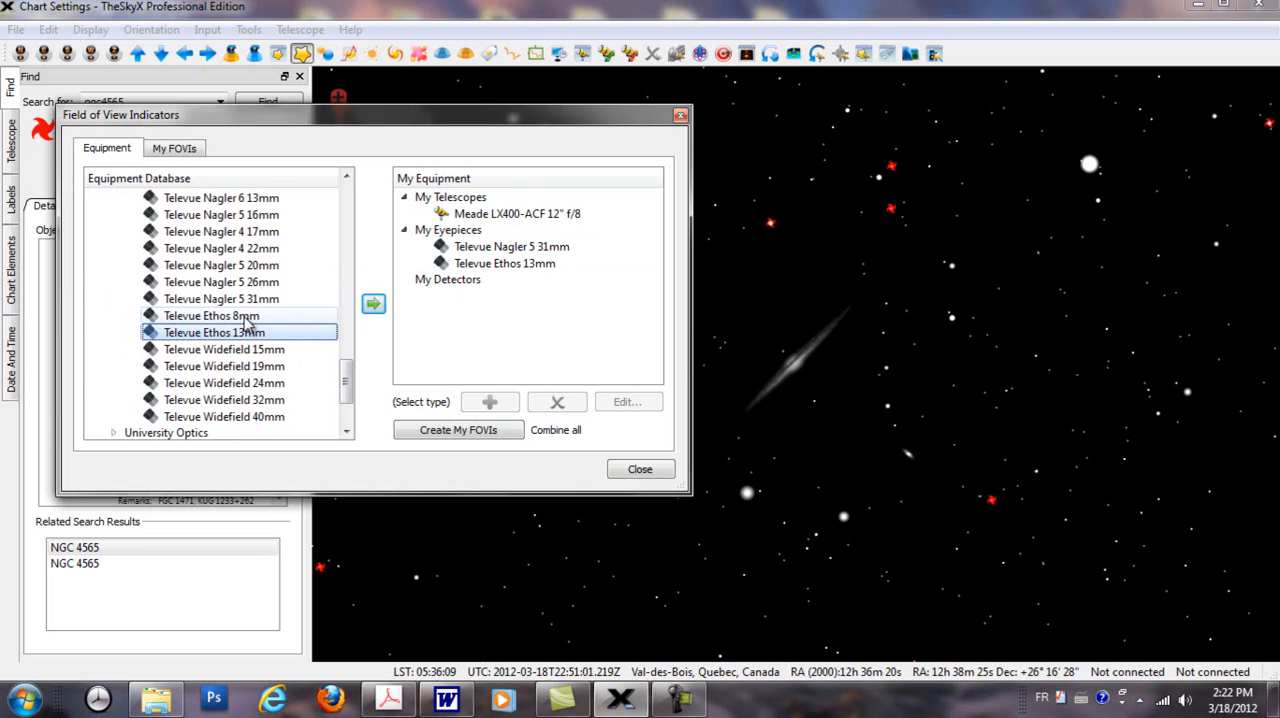
double_click(245, 317)
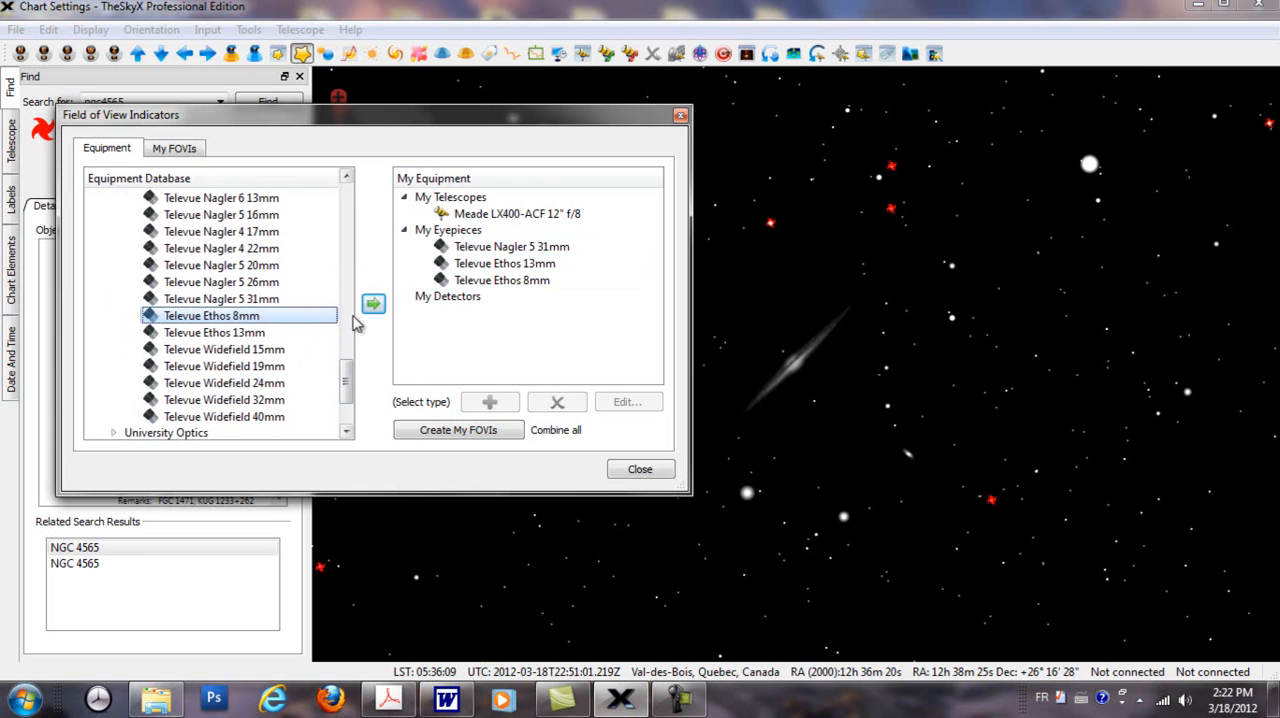
left_click_drag(340, 372, 352, 343)
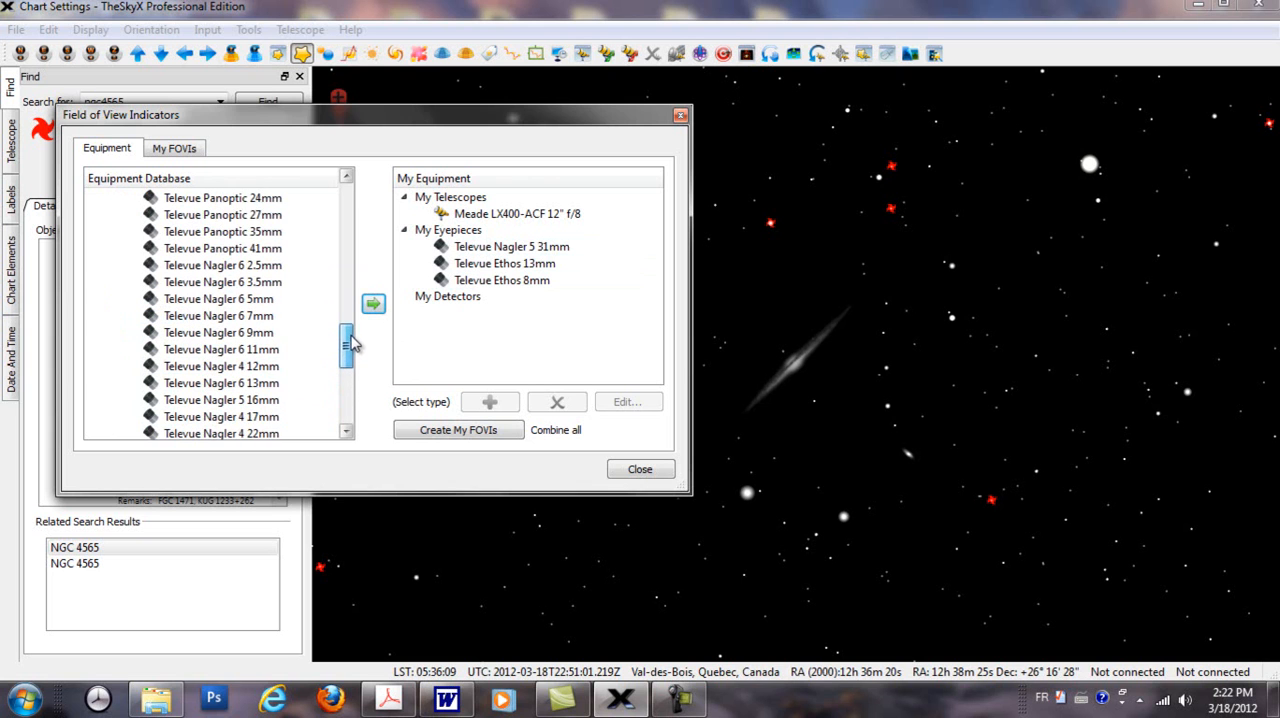
double_click(245, 288)
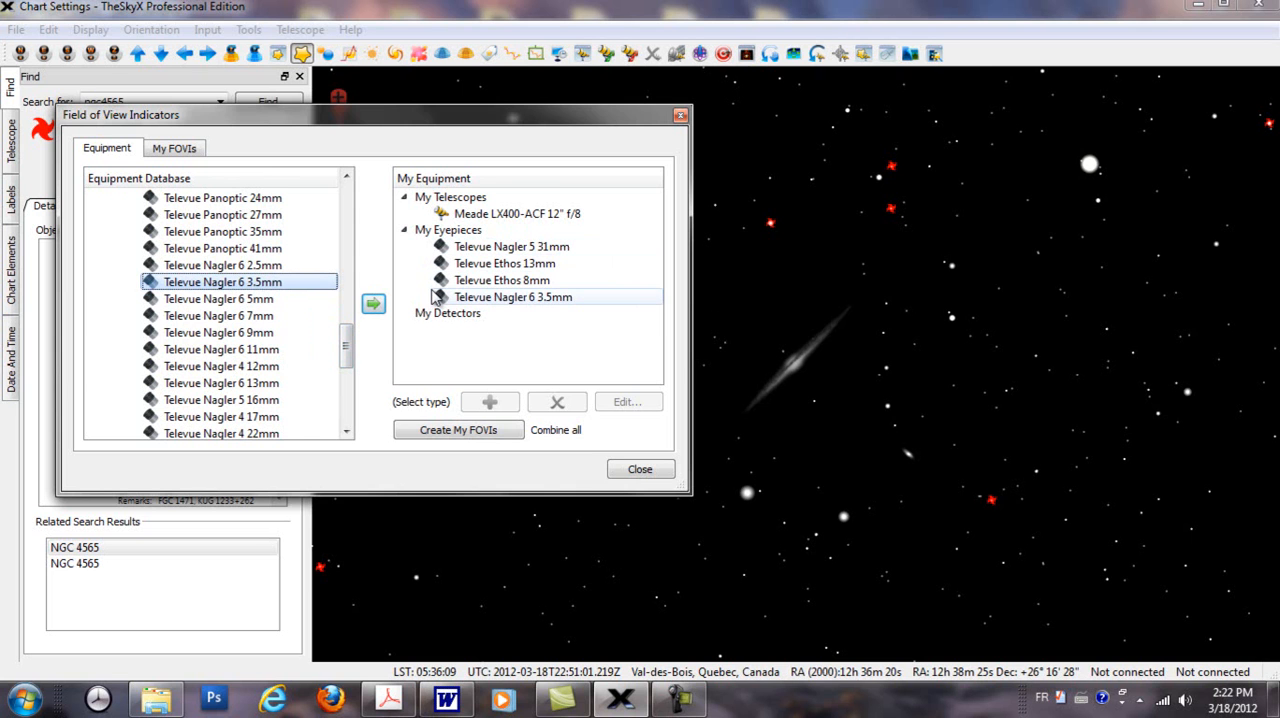
left_click_drag(348, 342, 348, 176)
left_click(97, 213)
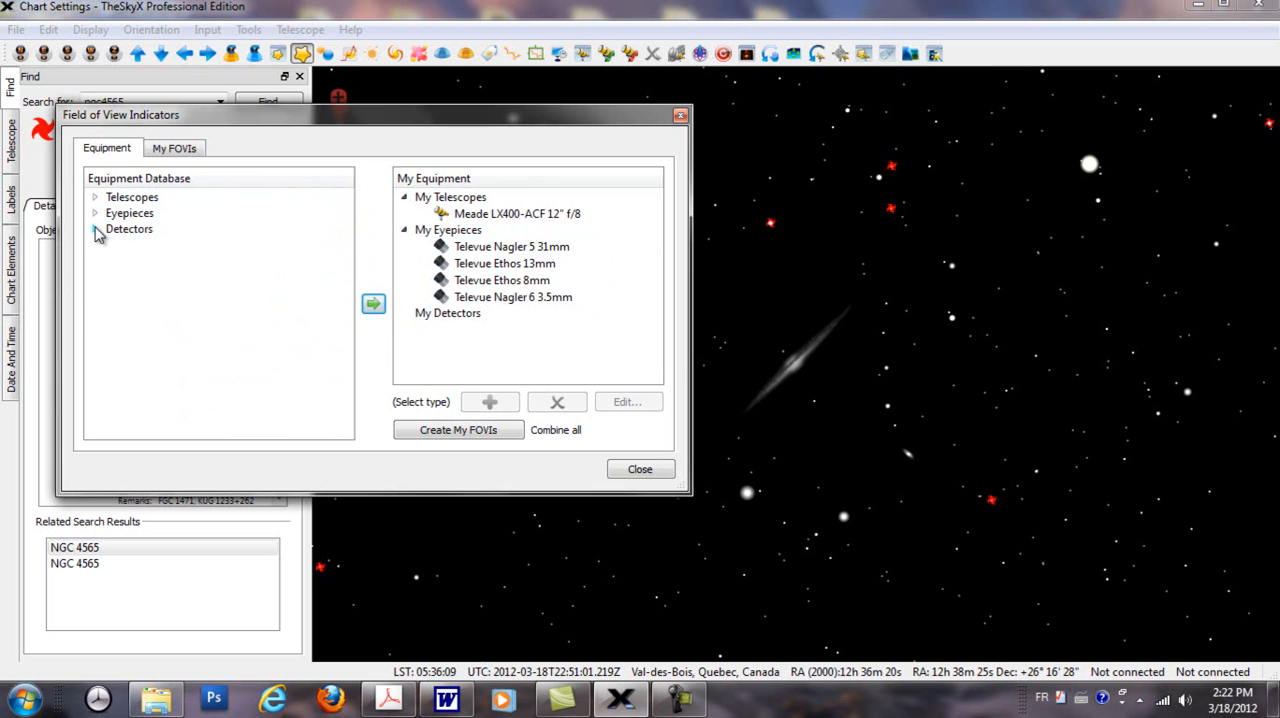
Step: Look through the Canon detectors and add the SBIG ST-10XE + ST-237 detector to My Equipment
left_click(96, 230)
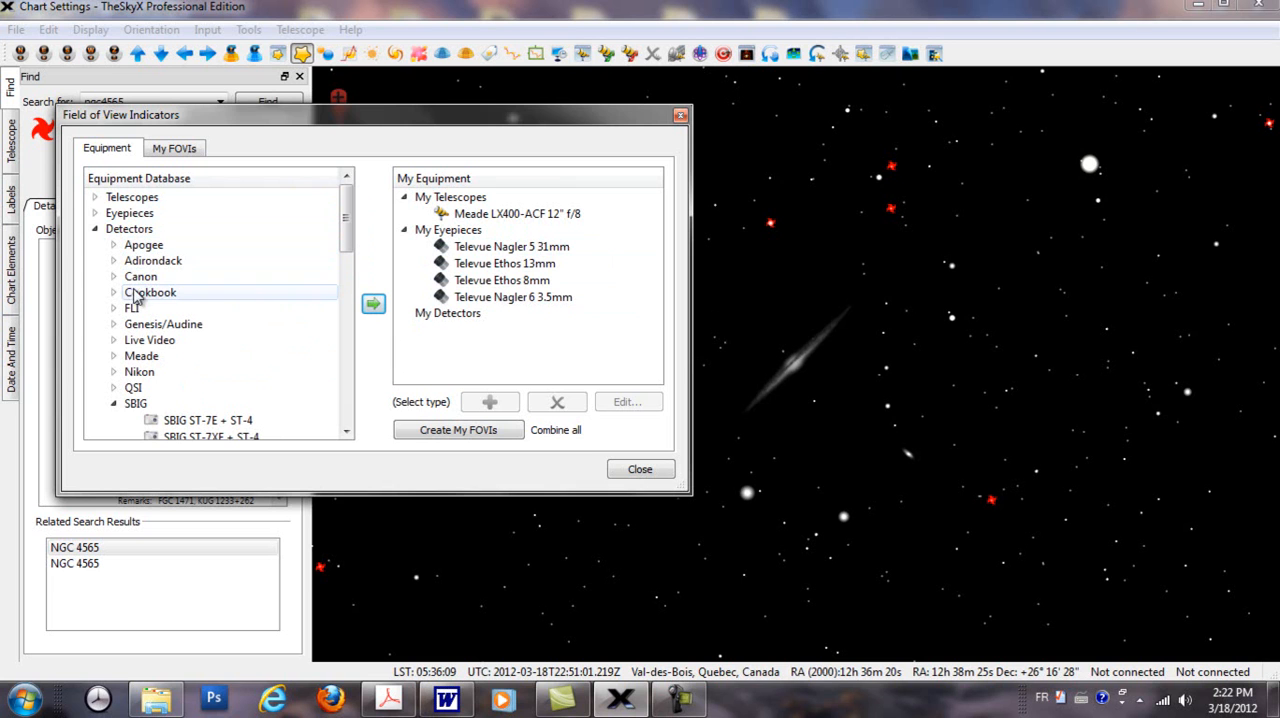
left_click(115, 277)
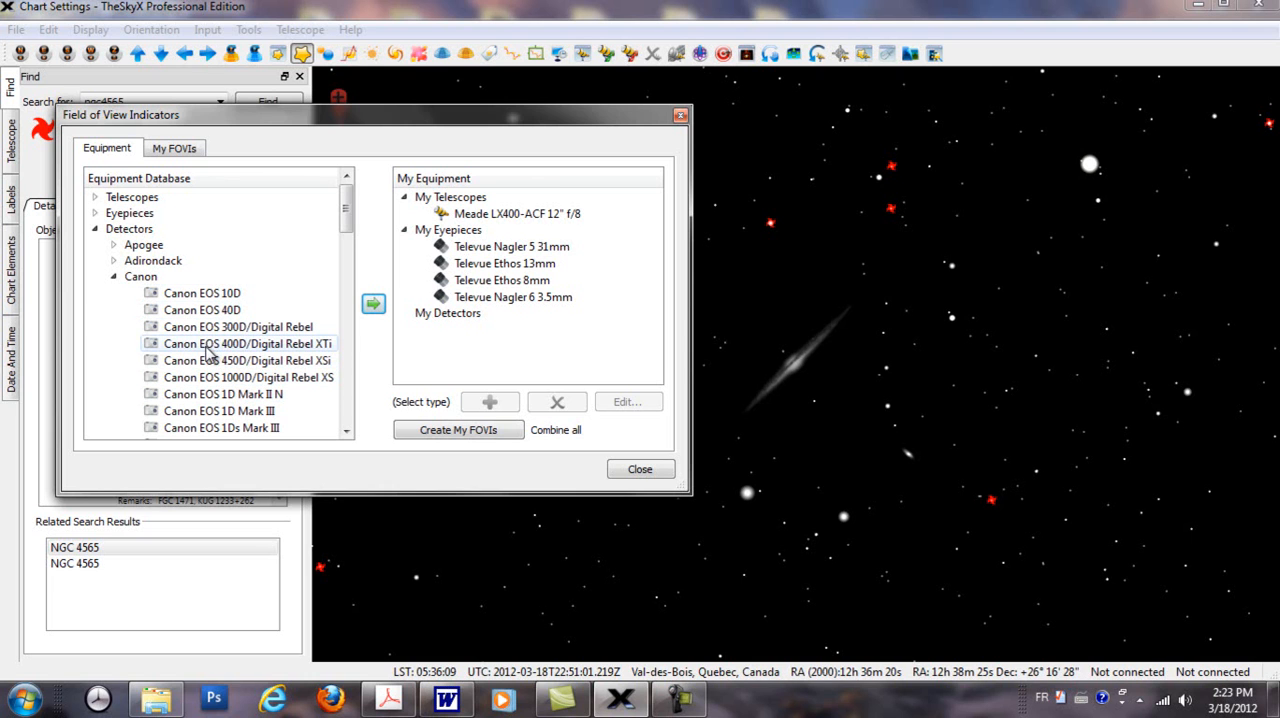
left_click(113, 278)
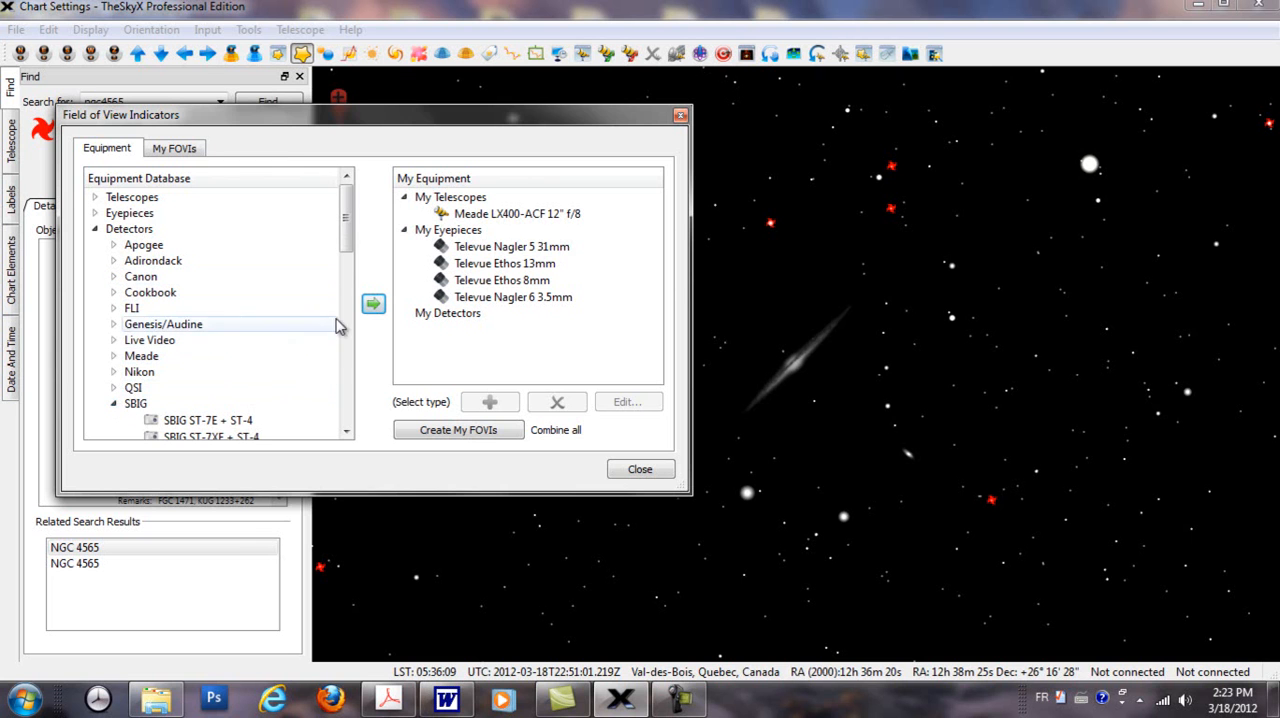
left_click_drag(352, 246, 356, 326)
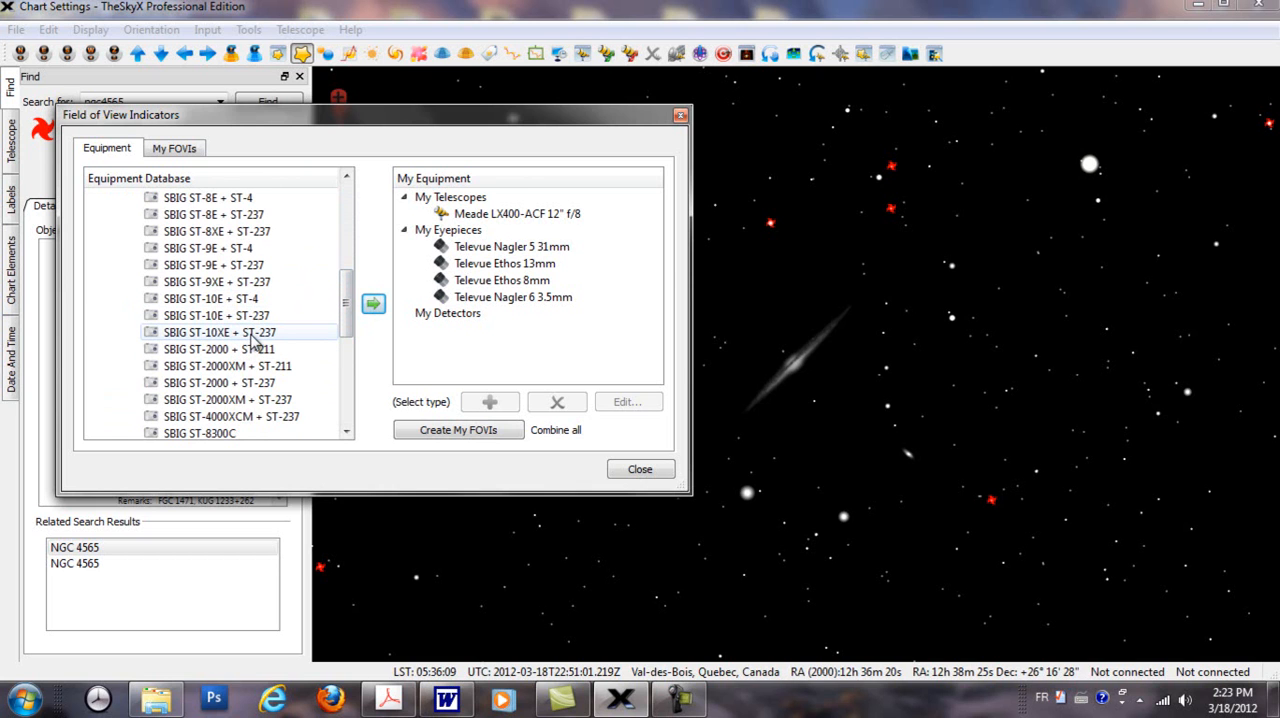
double_click(172, 337)
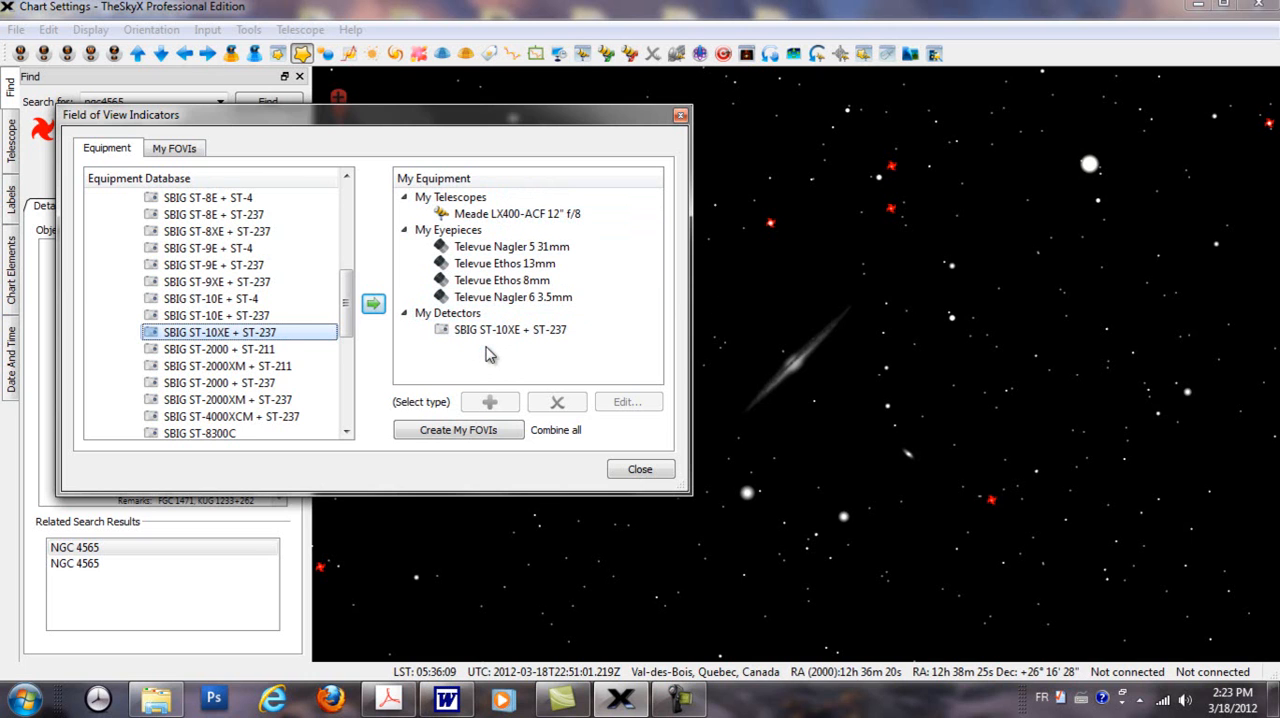
Step: Create the FOVIs from all My Equipment items, display the Televue Nagler 5 31mm indicator and center it on the chart
left_click(478, 440)
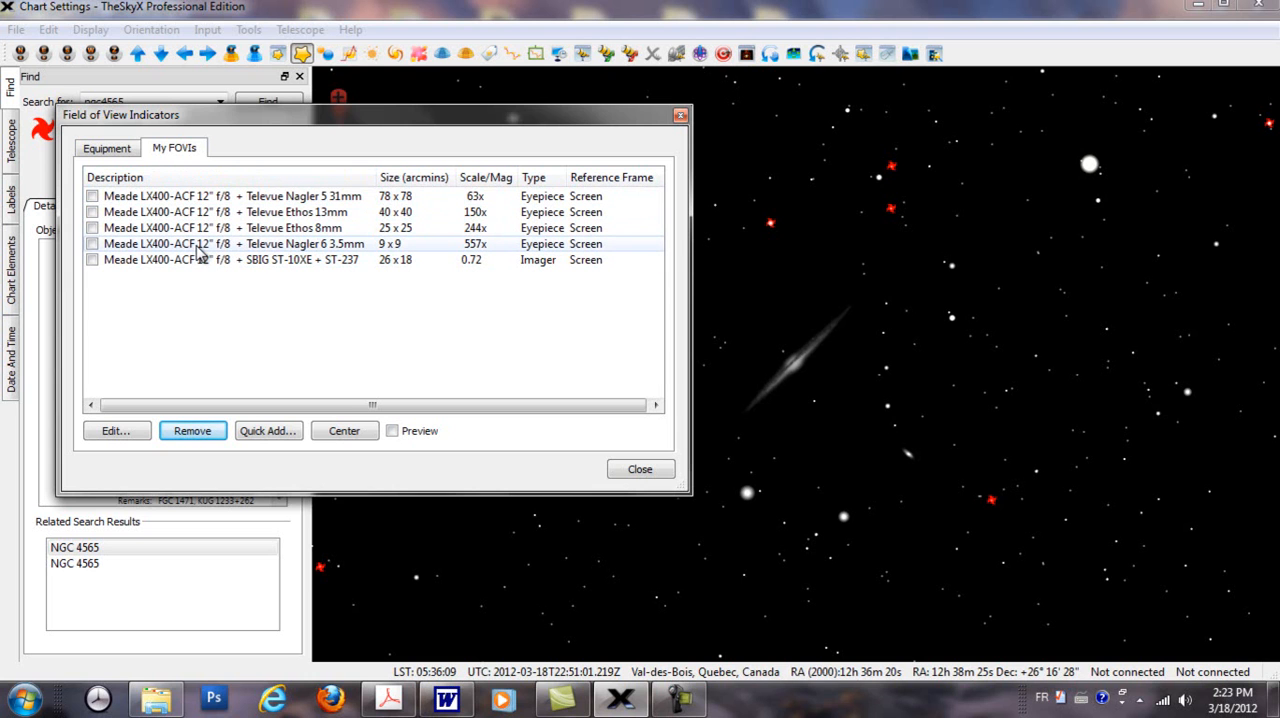
left_click_drag(375, 122, 350, 85)
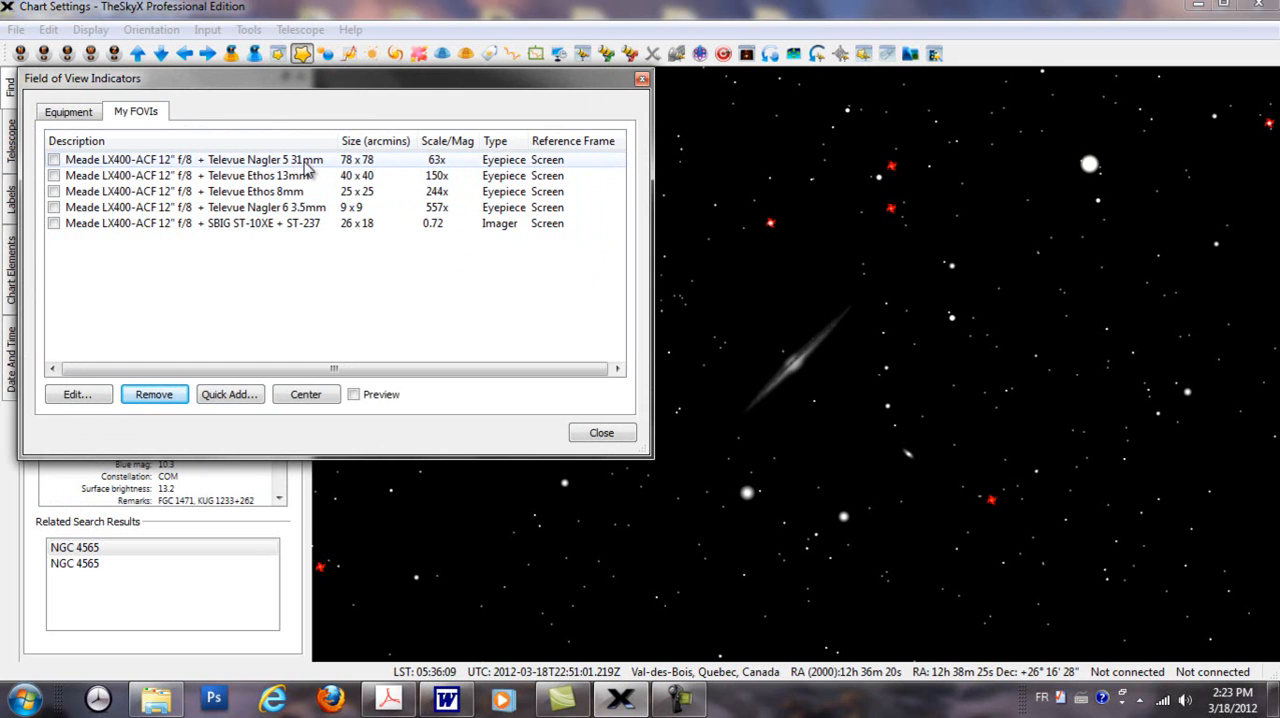
left_click(54, 160)
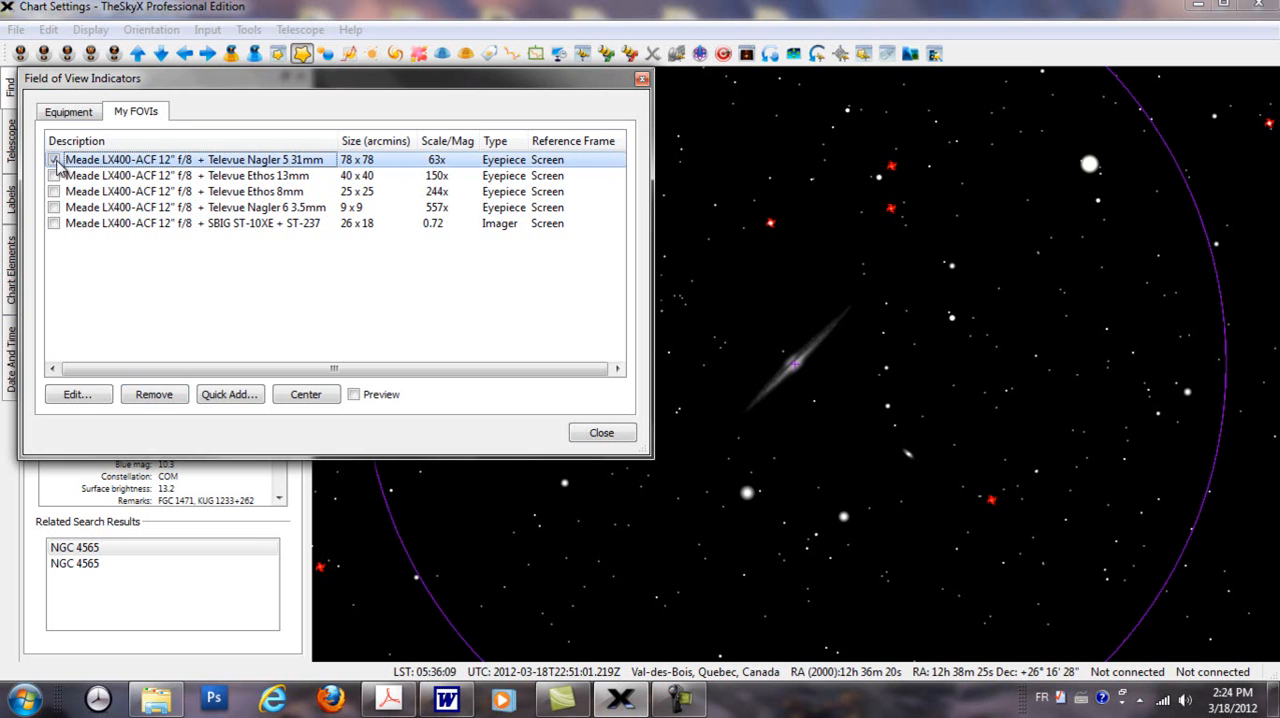
left_click(305, 394)
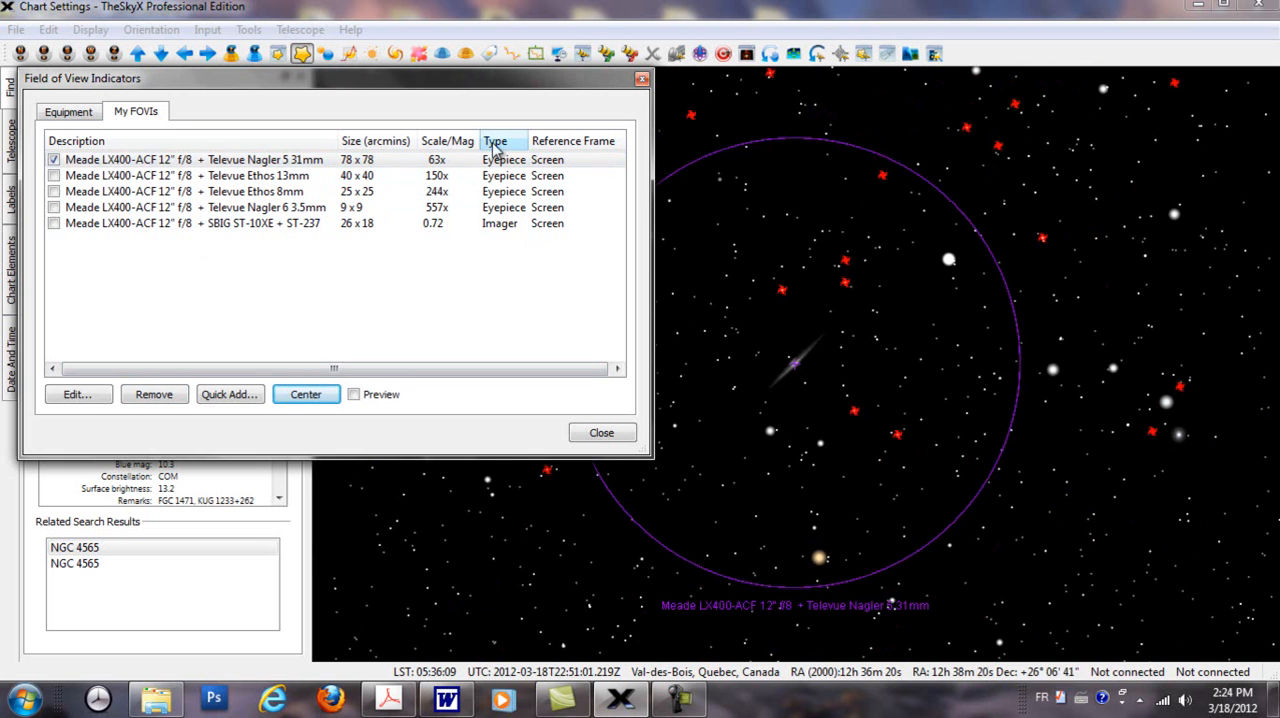
left_click_drag(508, 82, 332, 138)
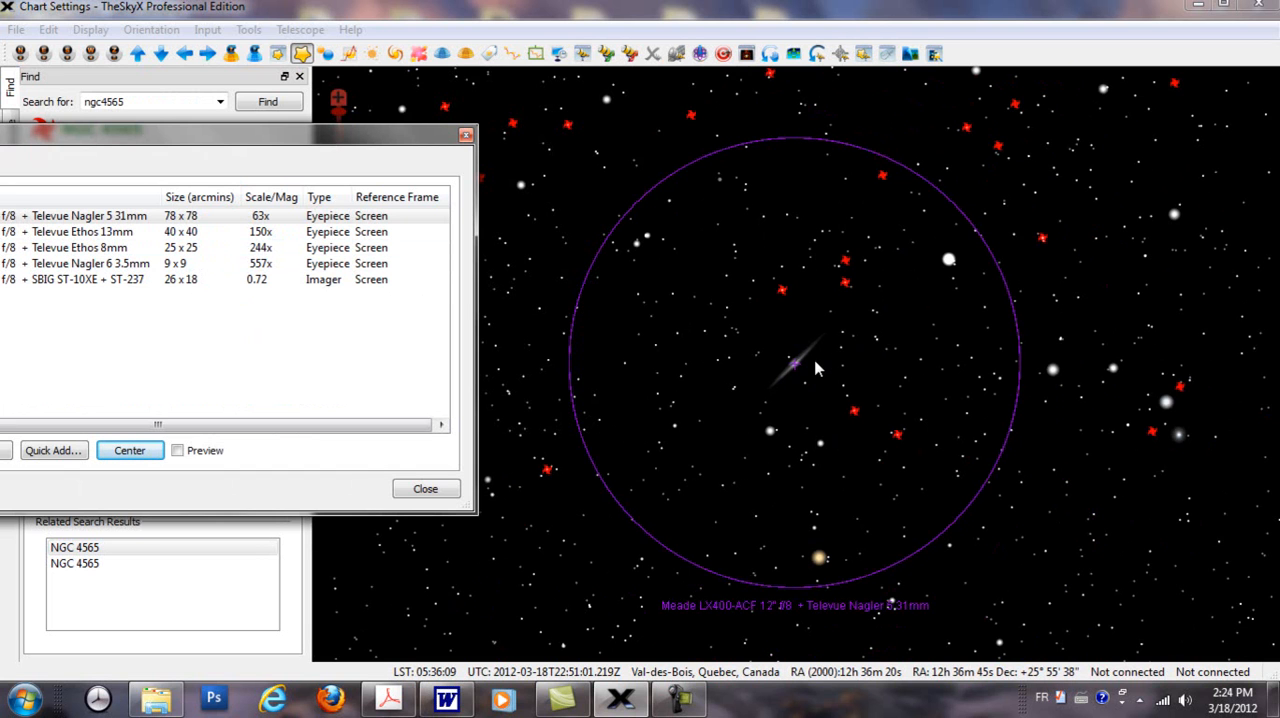
scroll(817, 383, "up", 1)
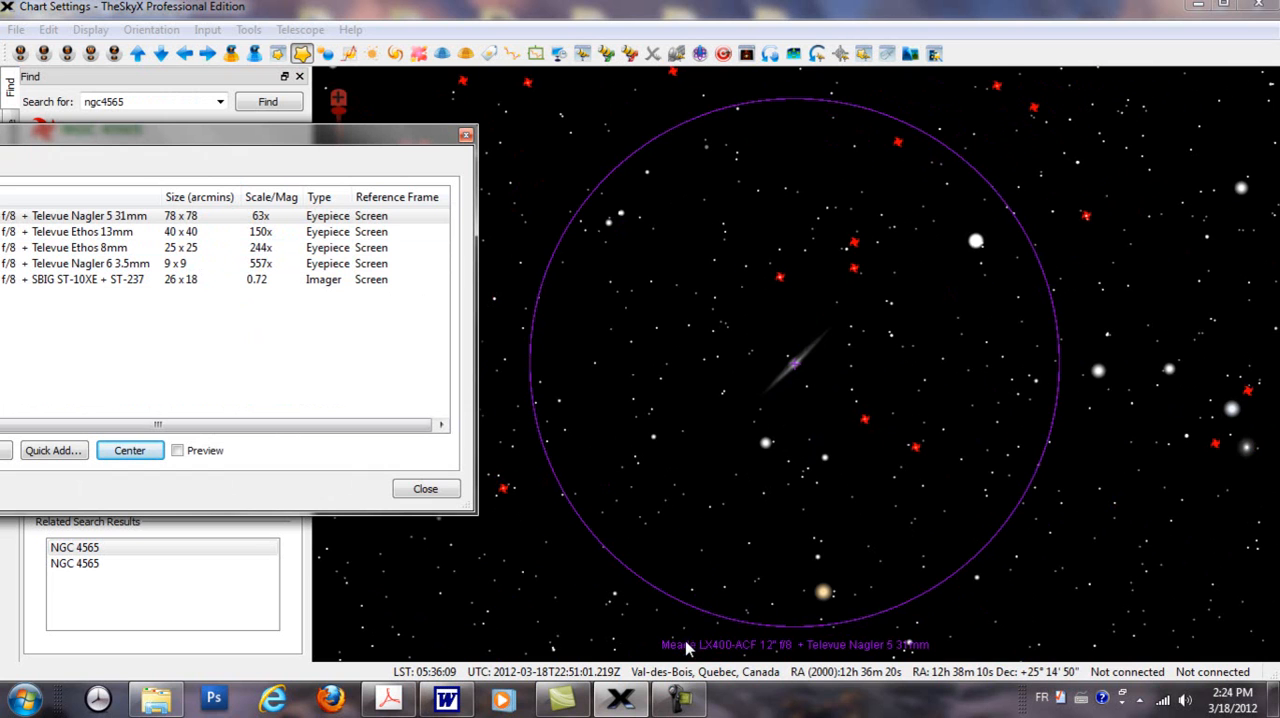
left_click_drag(250, 146, 470, 112)
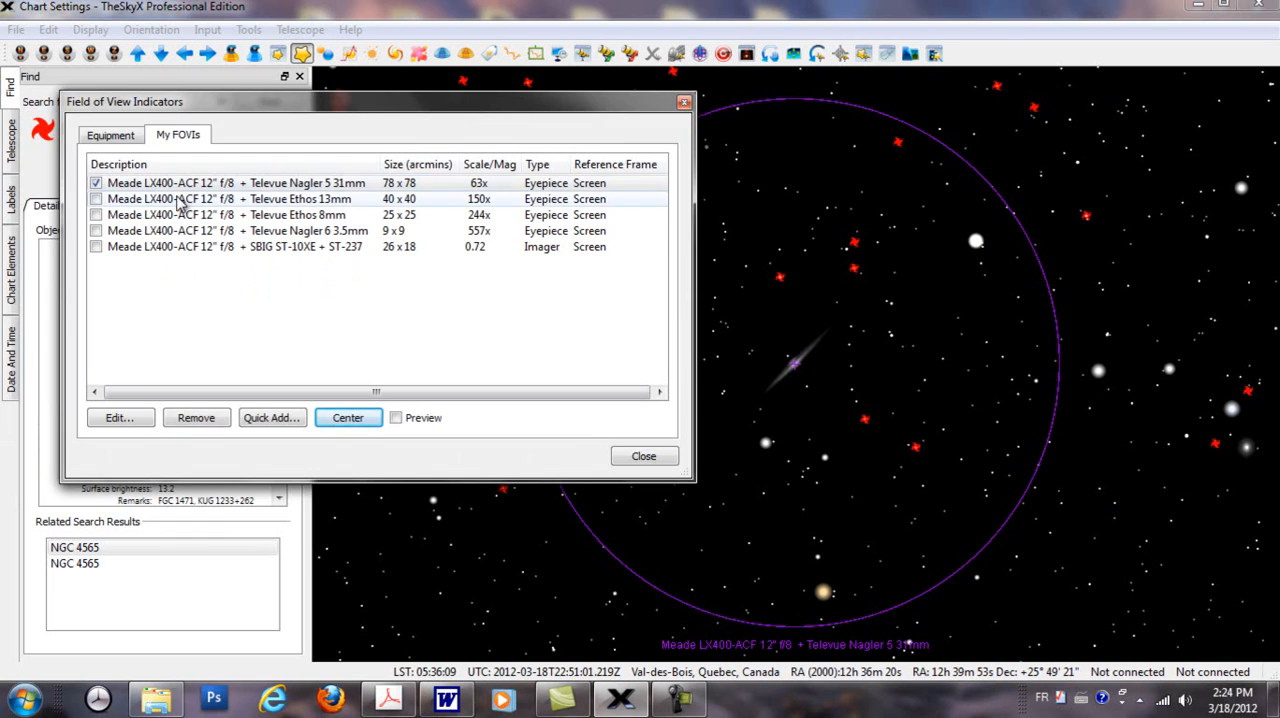
Step: Display the Televue Ethos 13mm and Ethos 8mm indicators around NGC 4565 on the chart
left_click(95, 200)
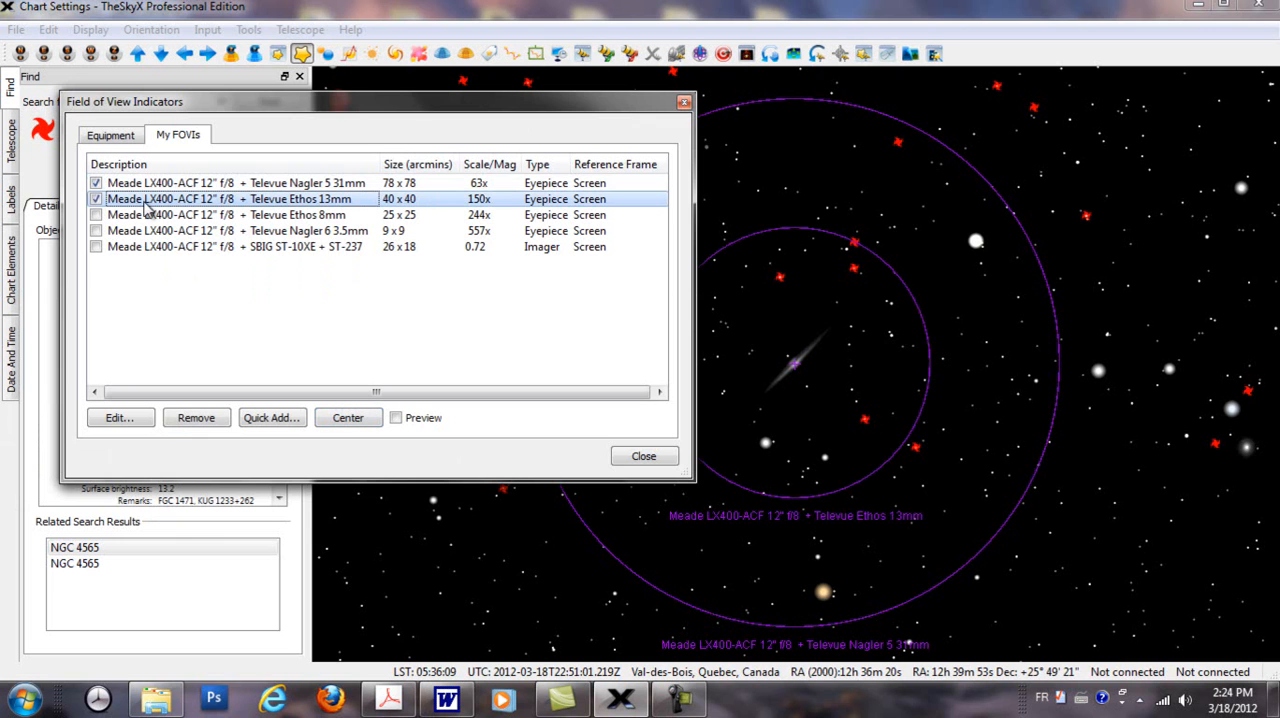
left_click_drag(410, 112, 242, 158)
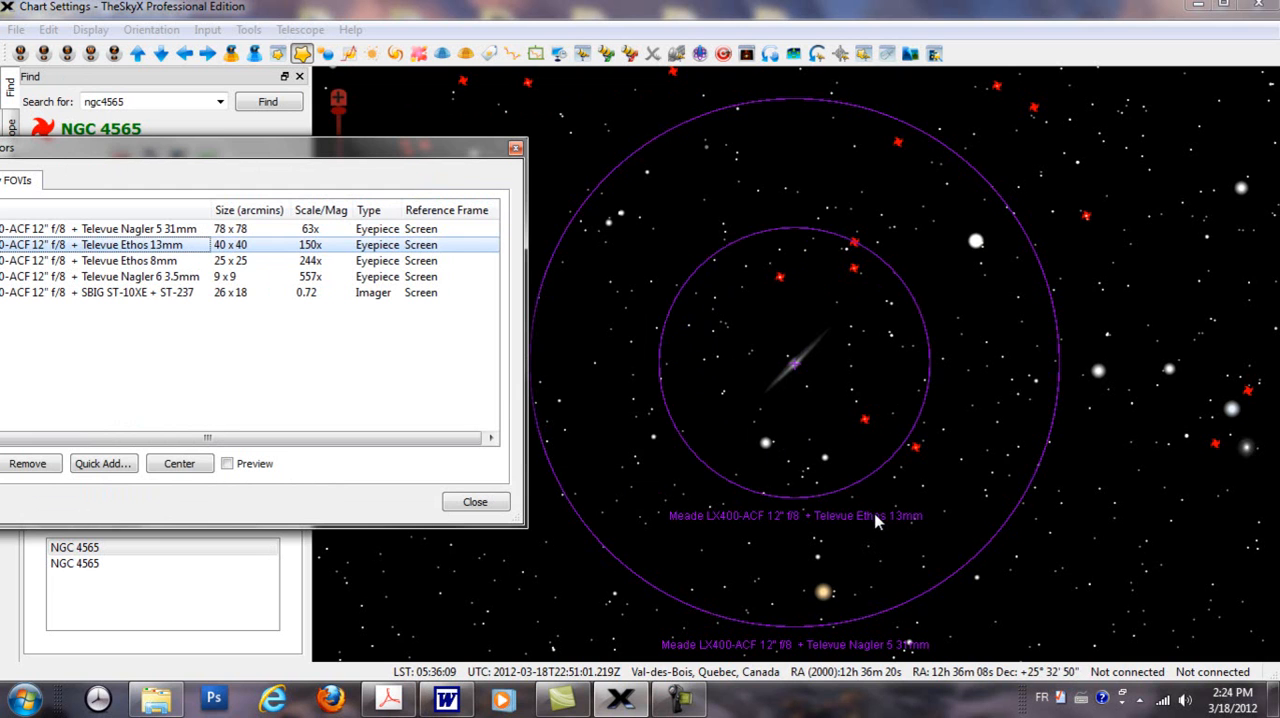
left_click_drag(252, 150, 415, 101)
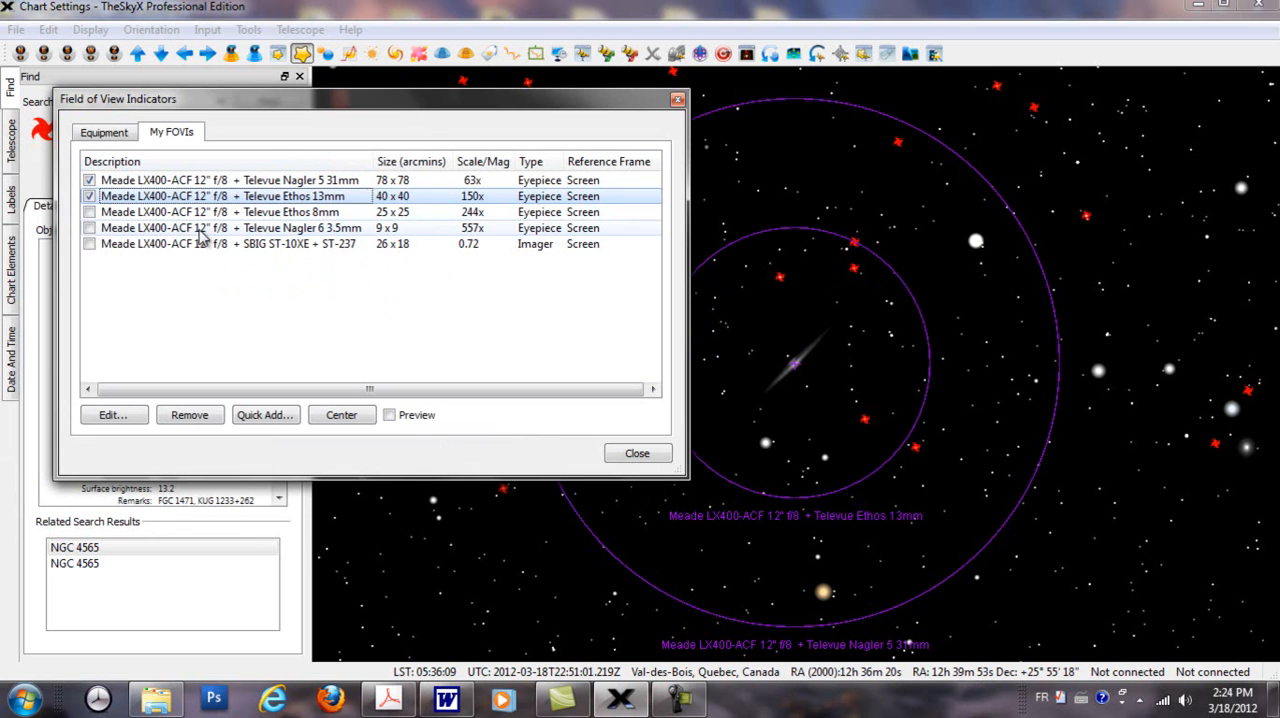
left_click(90, 212)
left_click_drag(429, 104, 457, 116)
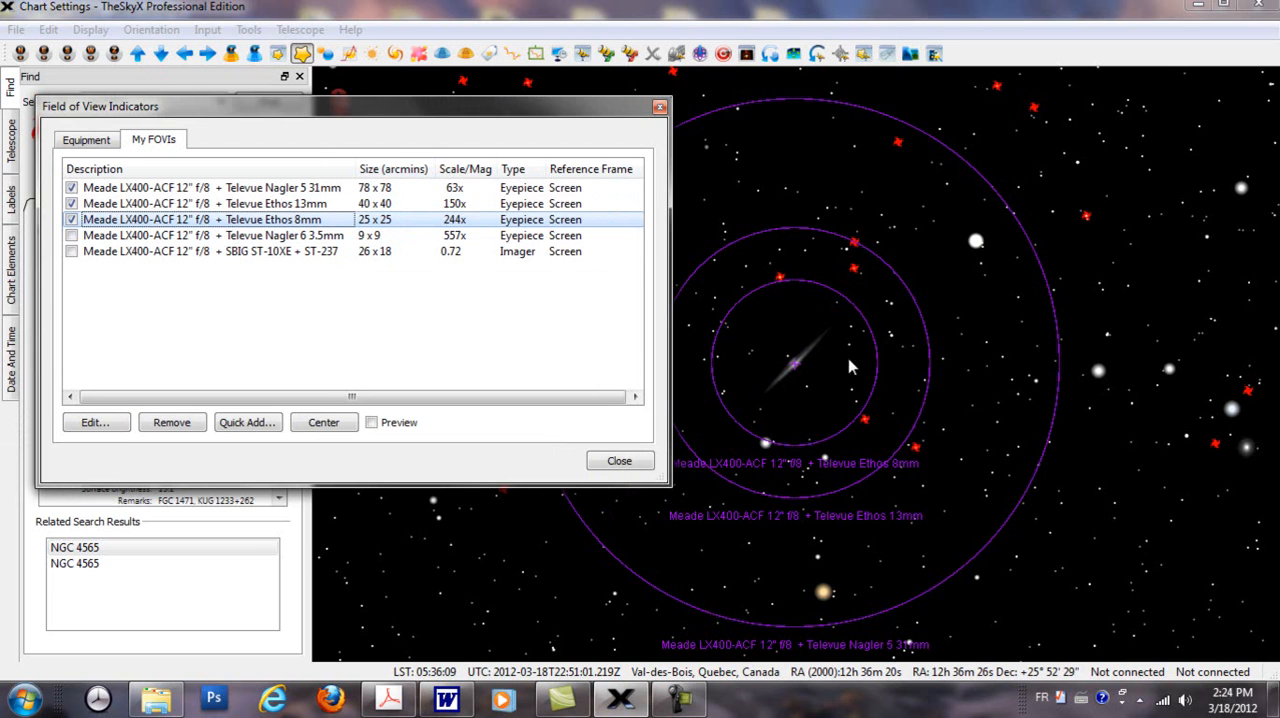
Step: Display the Televue Nagler 6 3.5mm indicator and compare the eyepiece fields around NGC 4565
left_click(71, 236)
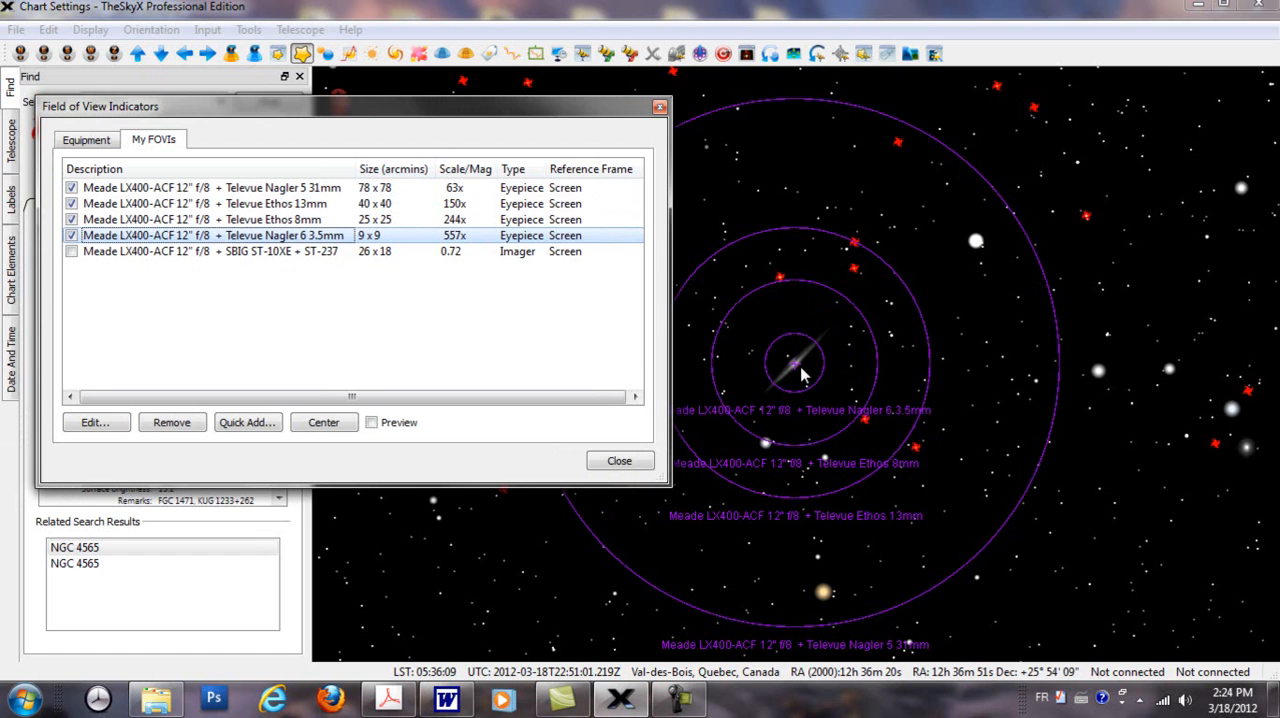
scroll(855, 383, "up", 4)
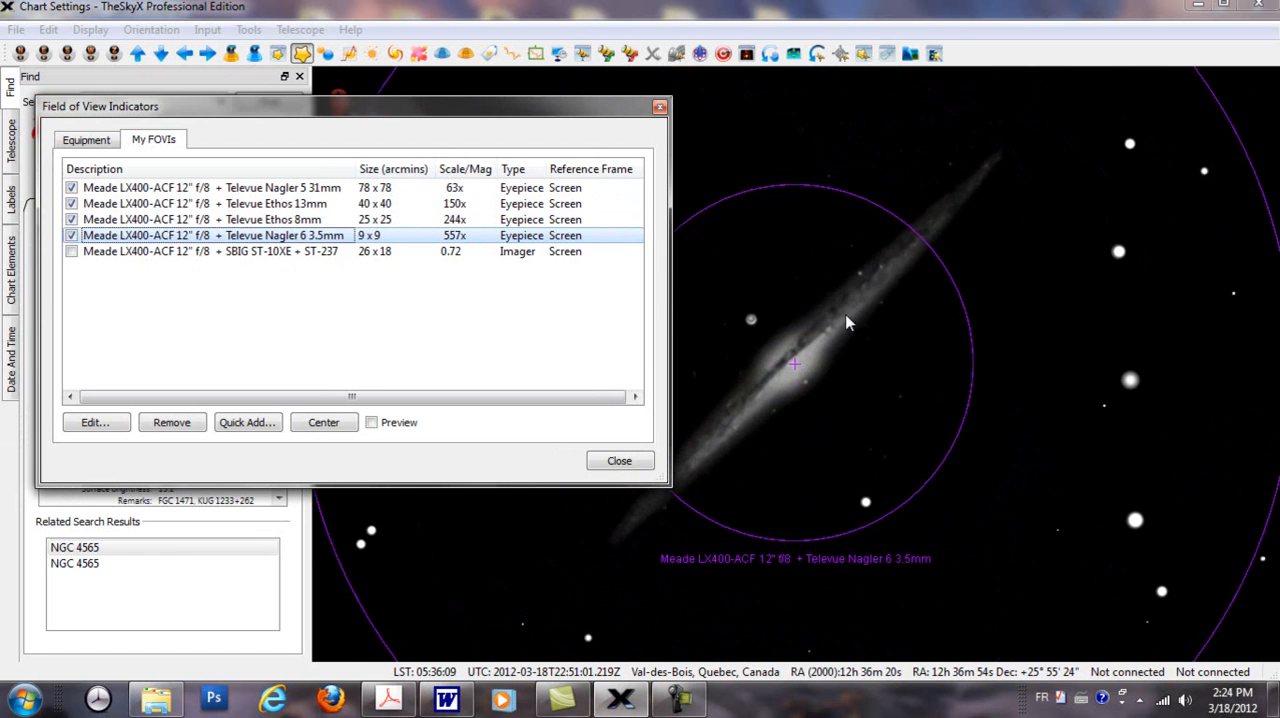
left_click_drag(568, 107, 467, 133)
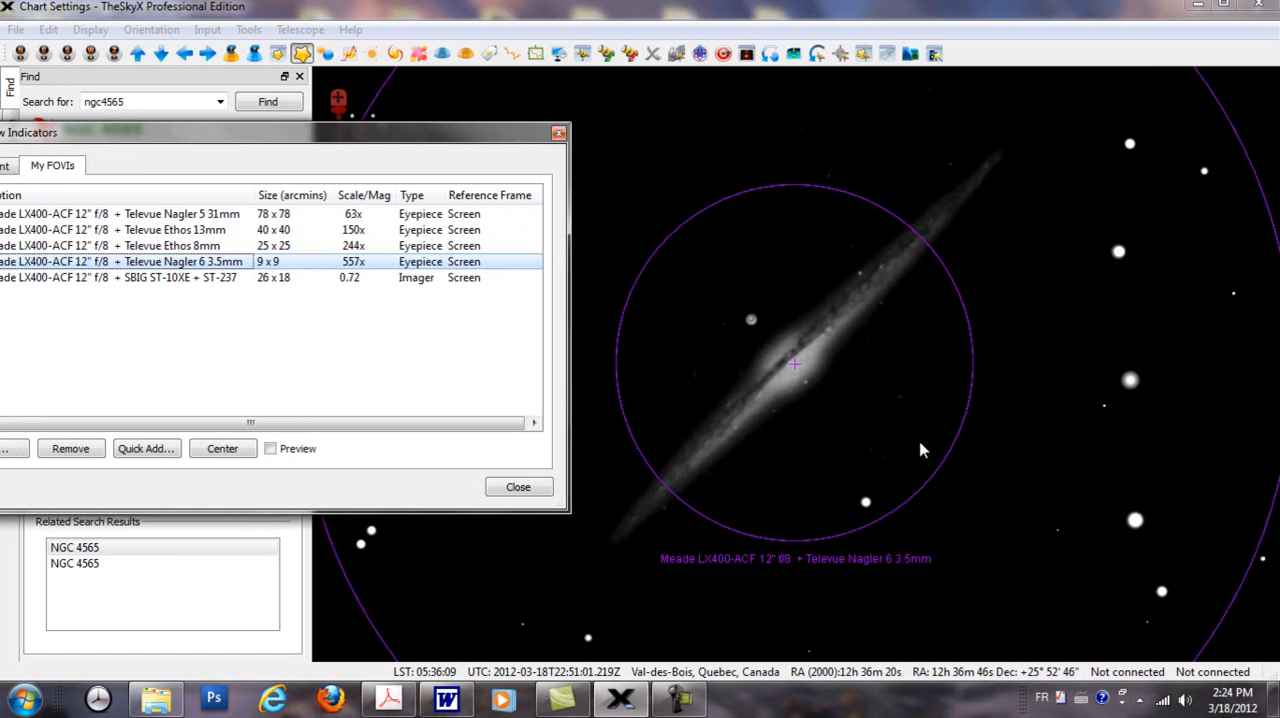
scroll(921, 437, "down", 4)
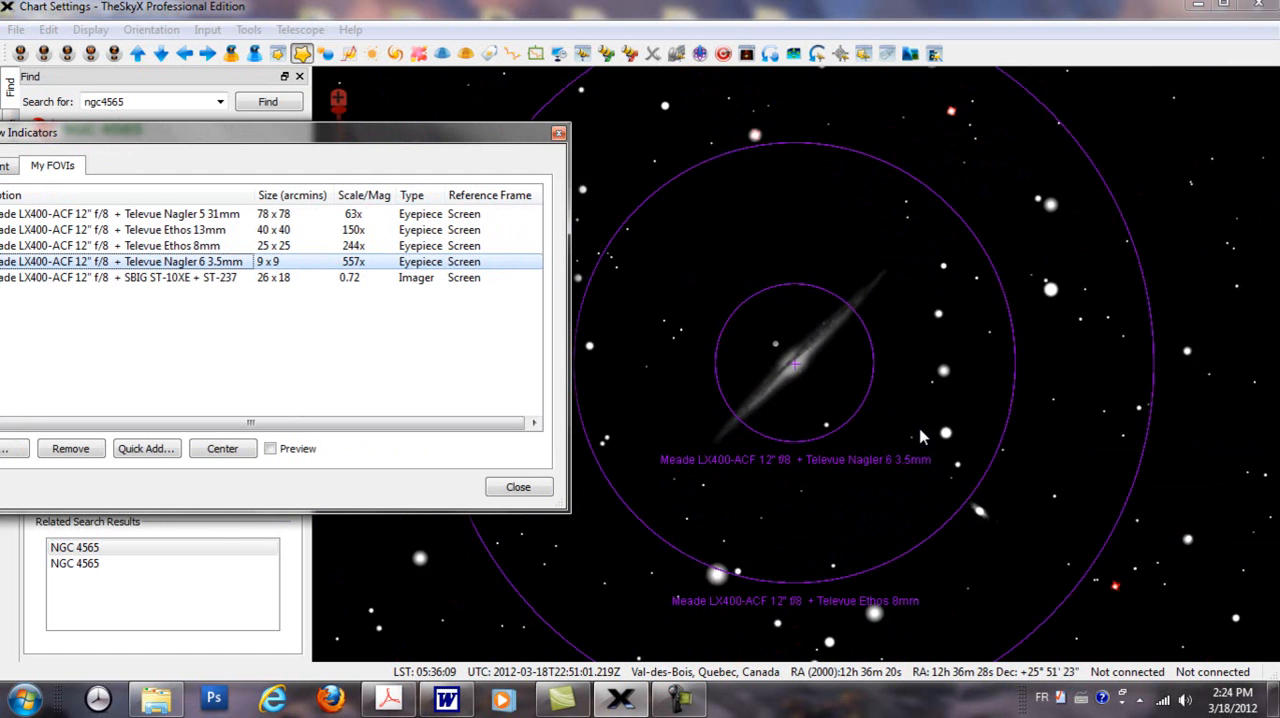
scroll(921, 437, "down", 3)
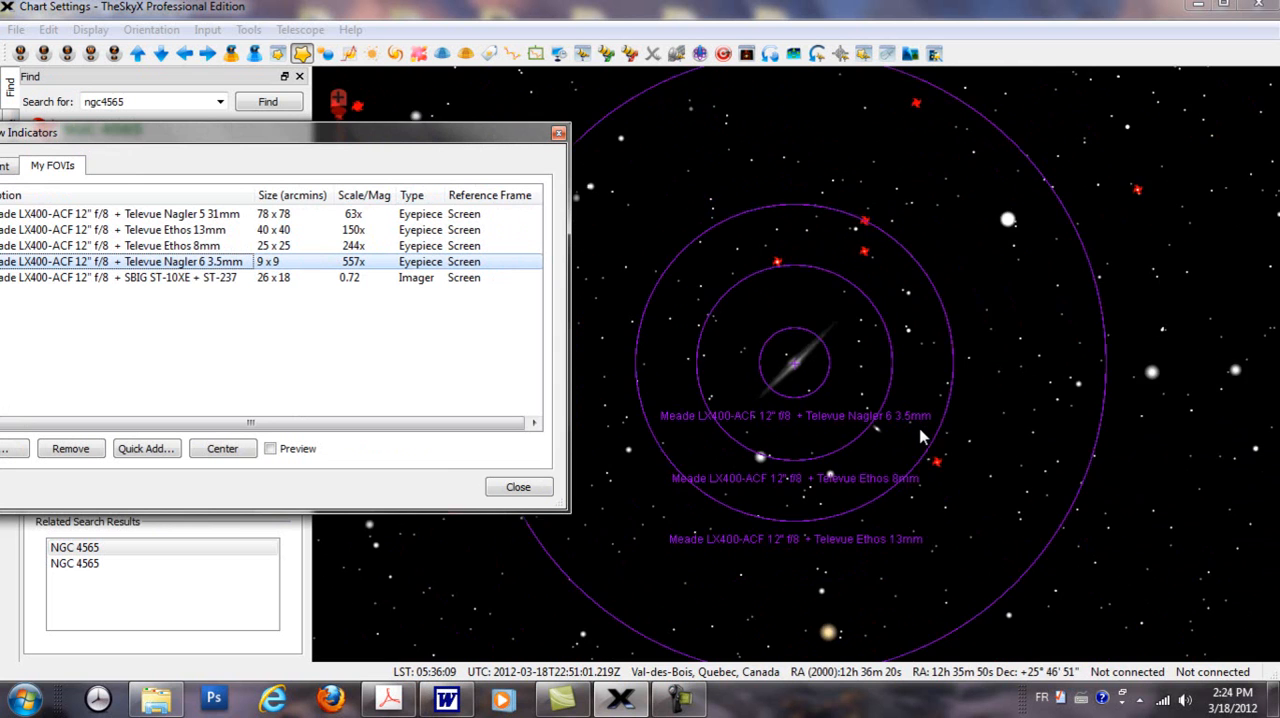
left_click_drag(466, 140, 340, 145)
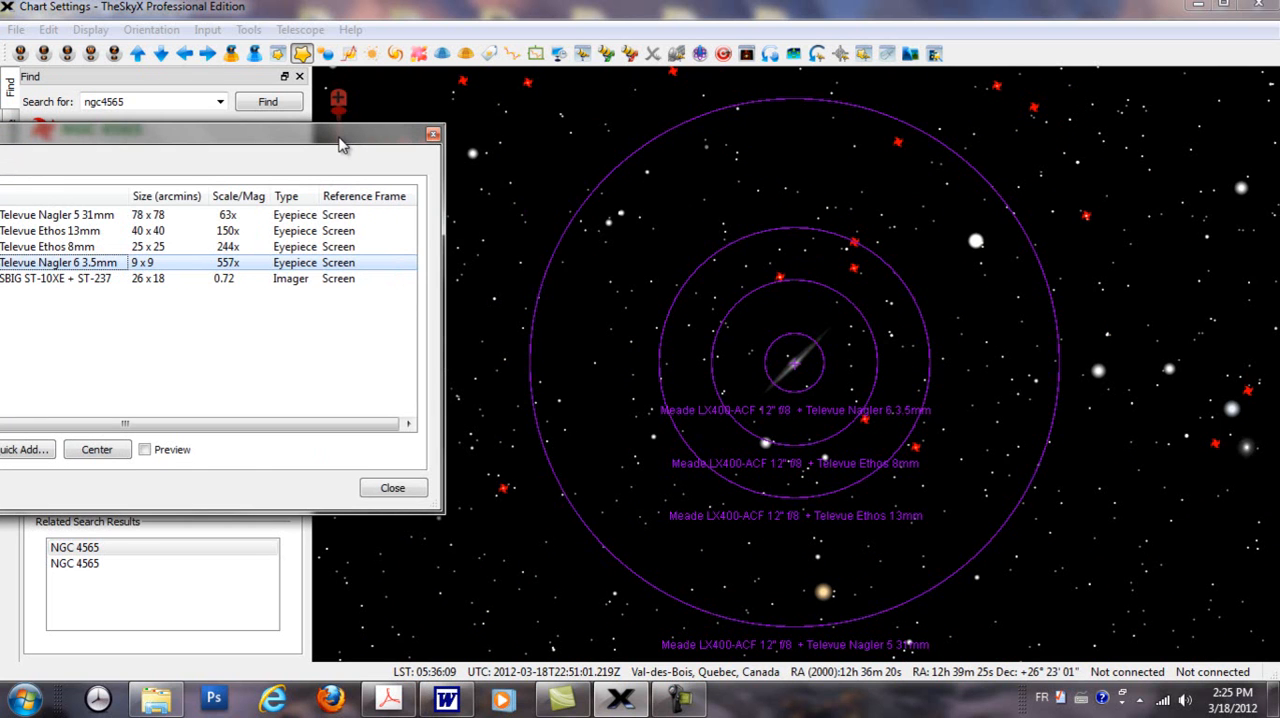
left_click_drag(350, 147, 624, 129)
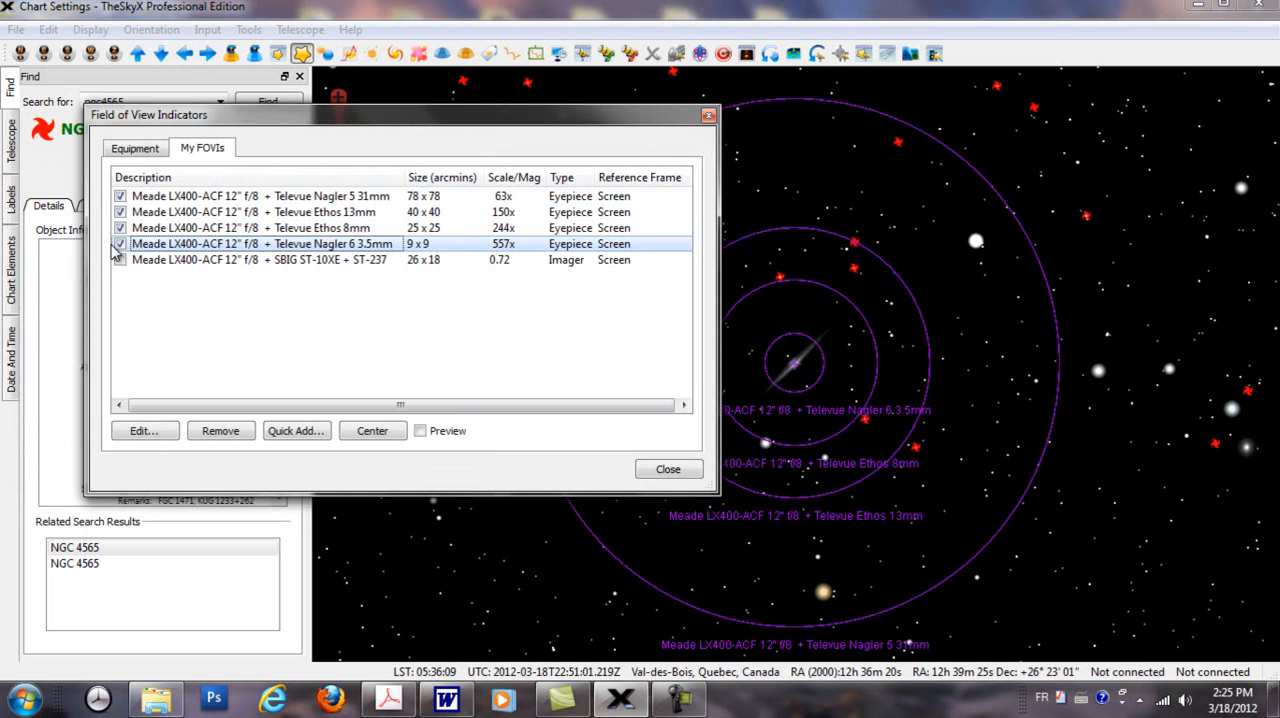
Step: Hide the Nagler 5 31mm, Ethos 13mm and Nagler 6 3.5mm indicators, leaving only Ethos 8mm displayed
left_click(120, 197)
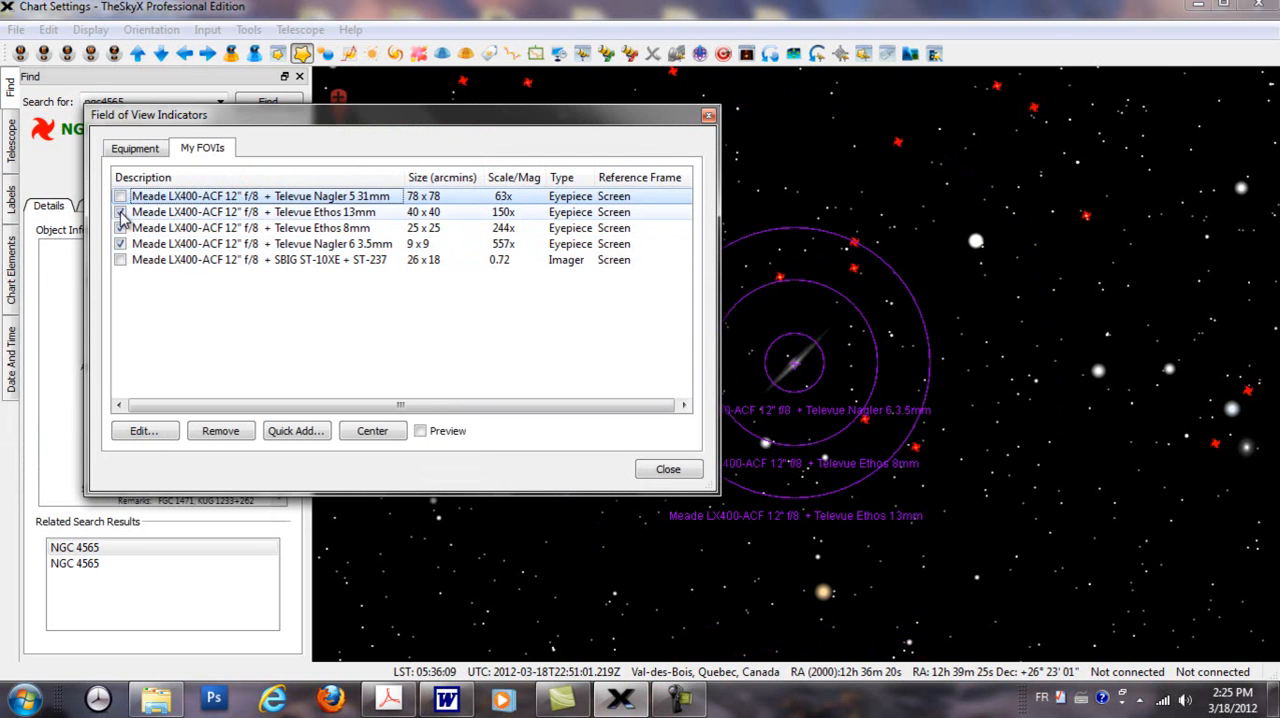
left_click(120, 212)
left_click(120, 244)
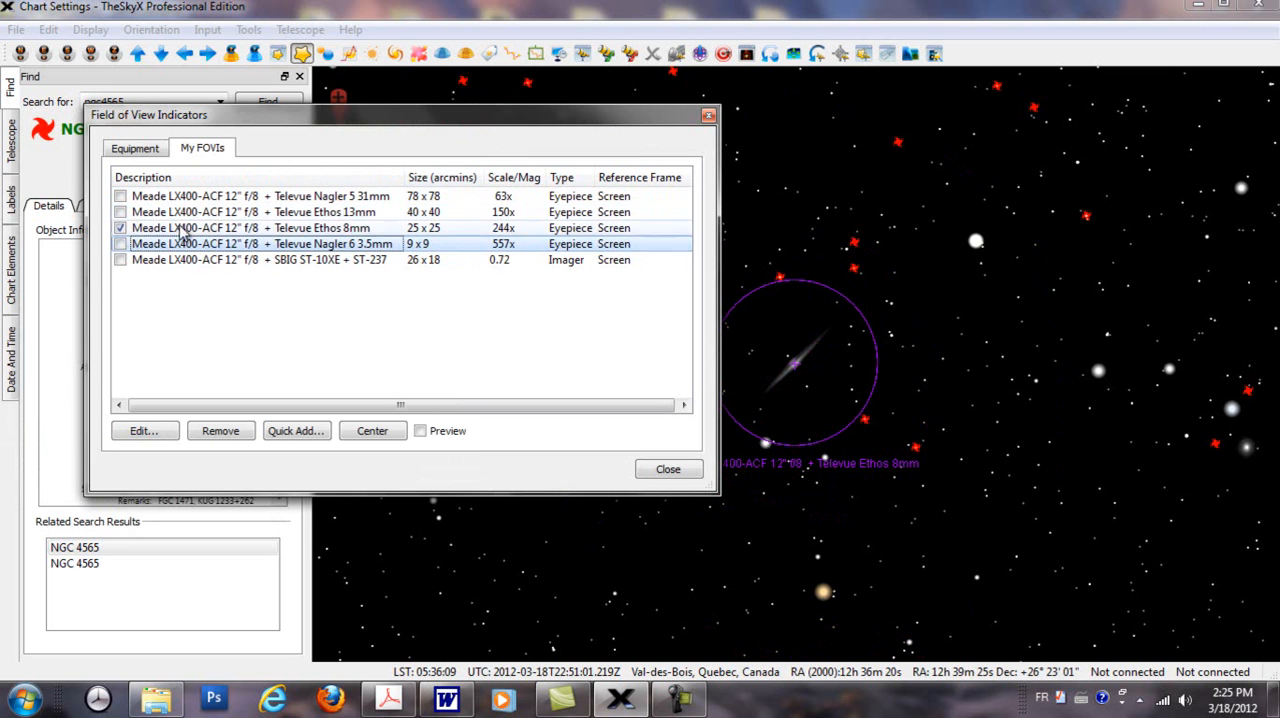
left_click_drag(430, 120, 322, 109)
scroll(1040, 548, "up", 1)
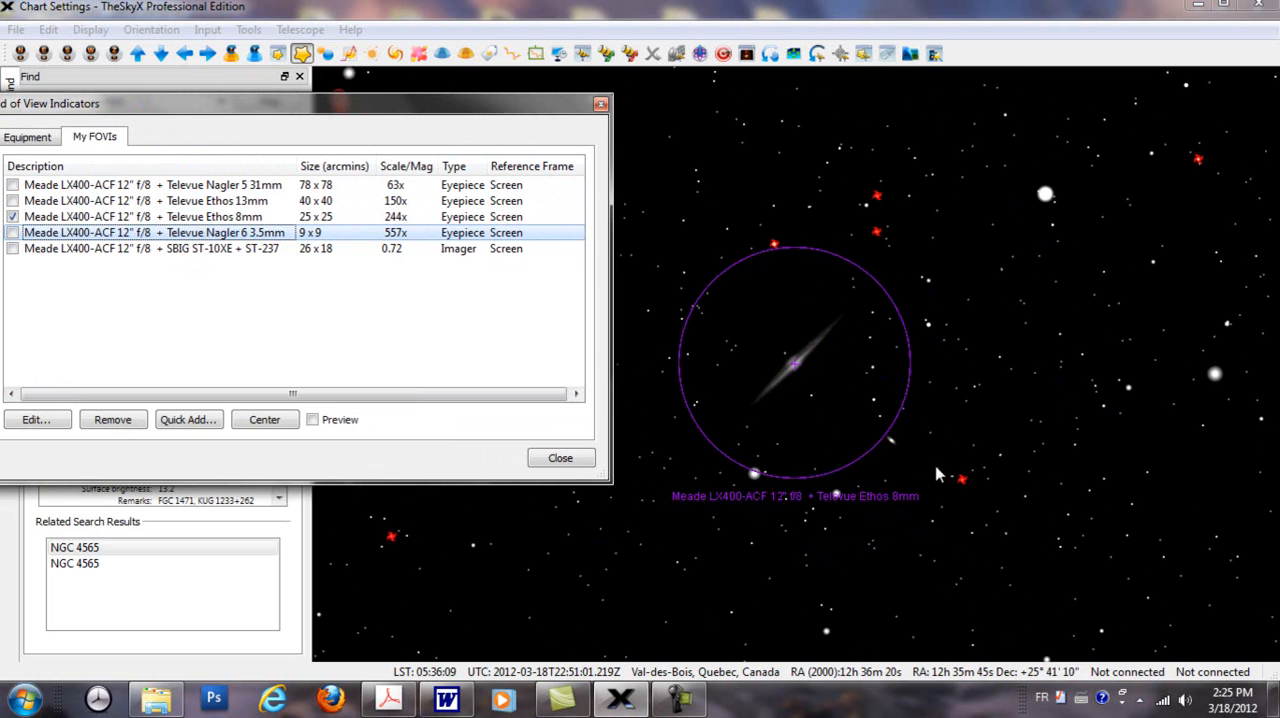
Step: Move the Ethos 8mm indicator off NGC 4565 and center it on the small neighbouring galaxy
left_click(890, 438)
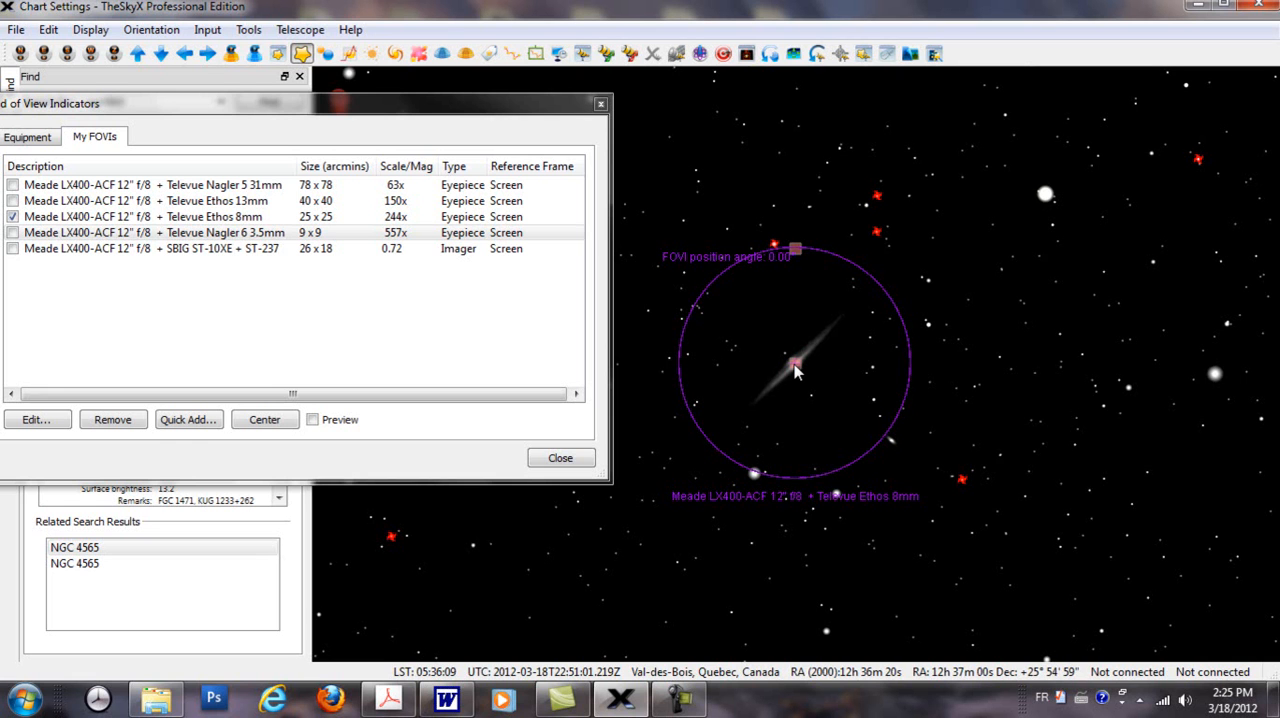
left_click_drag(794, 370, 886, 452)
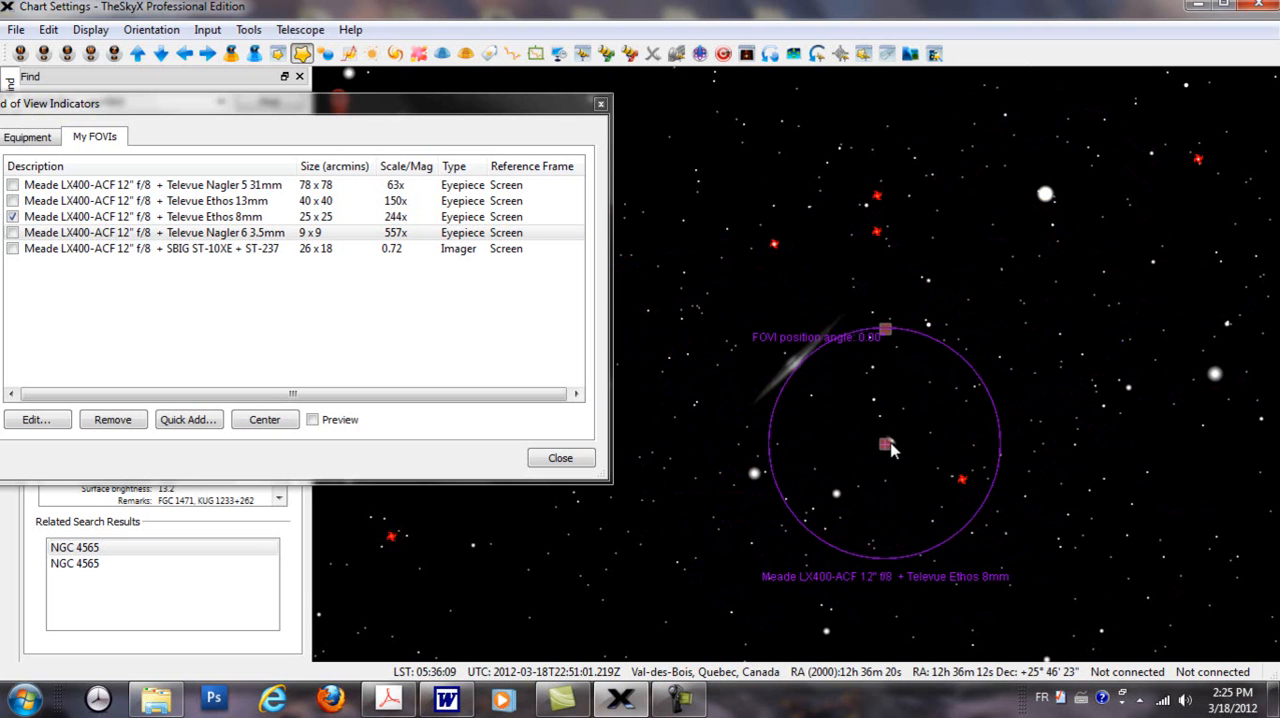
left_click_drag(886, 448, 893, 449)
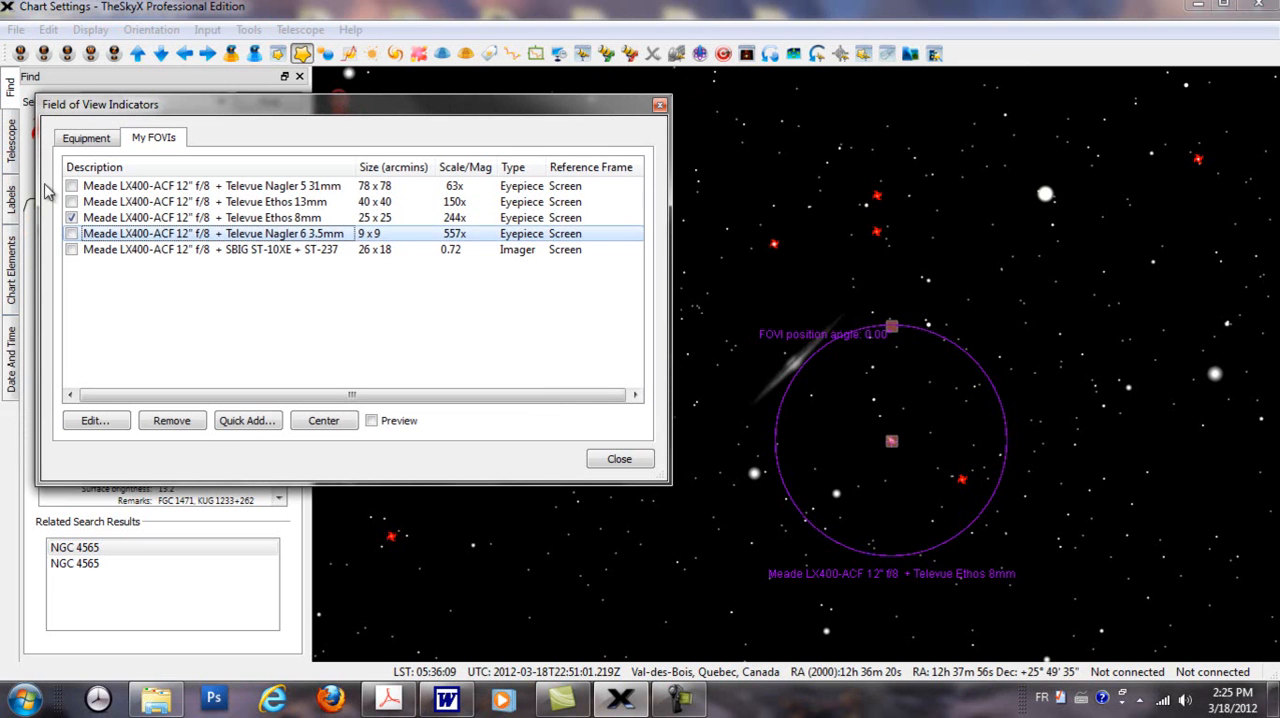
Step: Hide the Ethos 8mm indicator and display the SBIG ST-10XE + ST-237 imager indicator instead
left_click(71, 217)
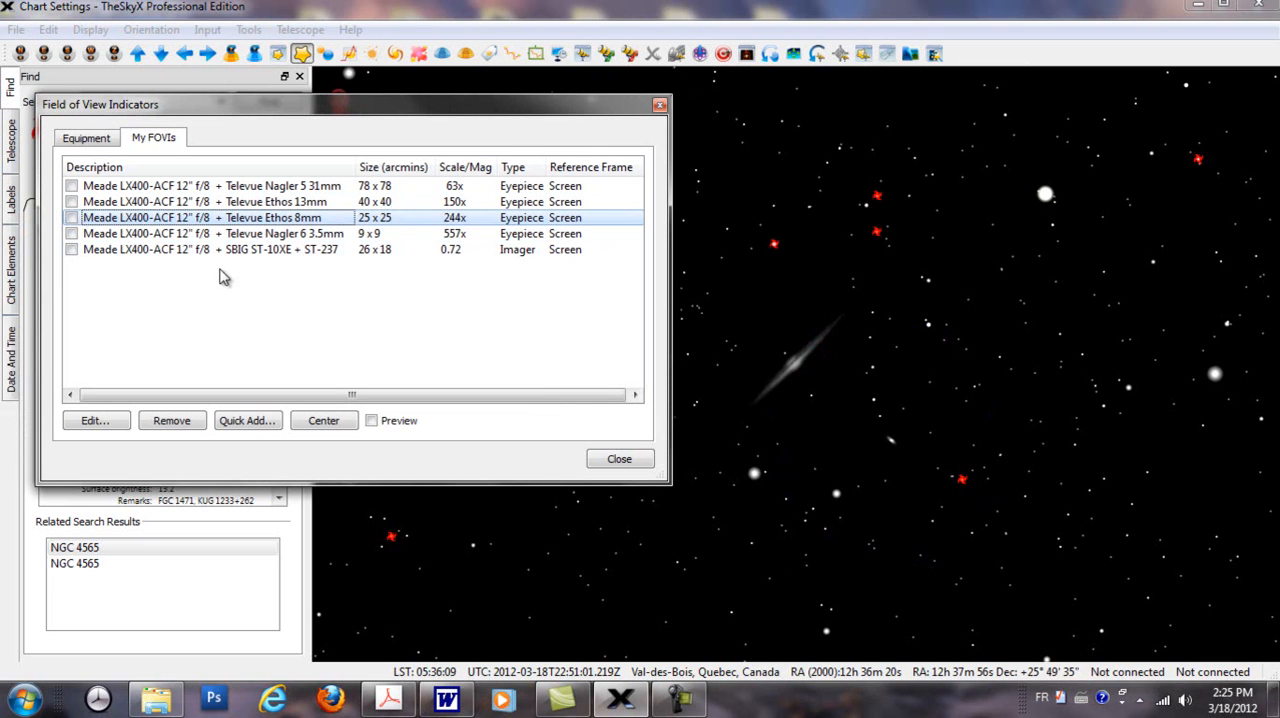
left_click(71, 250)
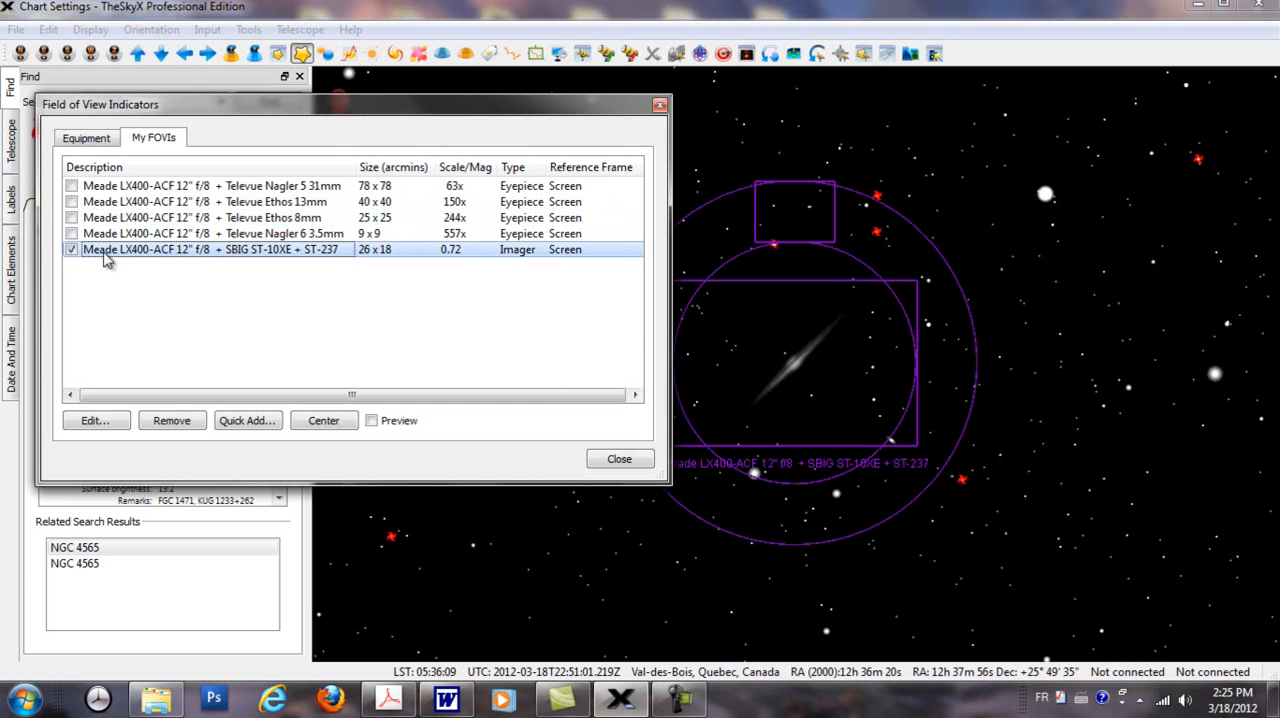
left_click_drag(559, 110, 490, 120)
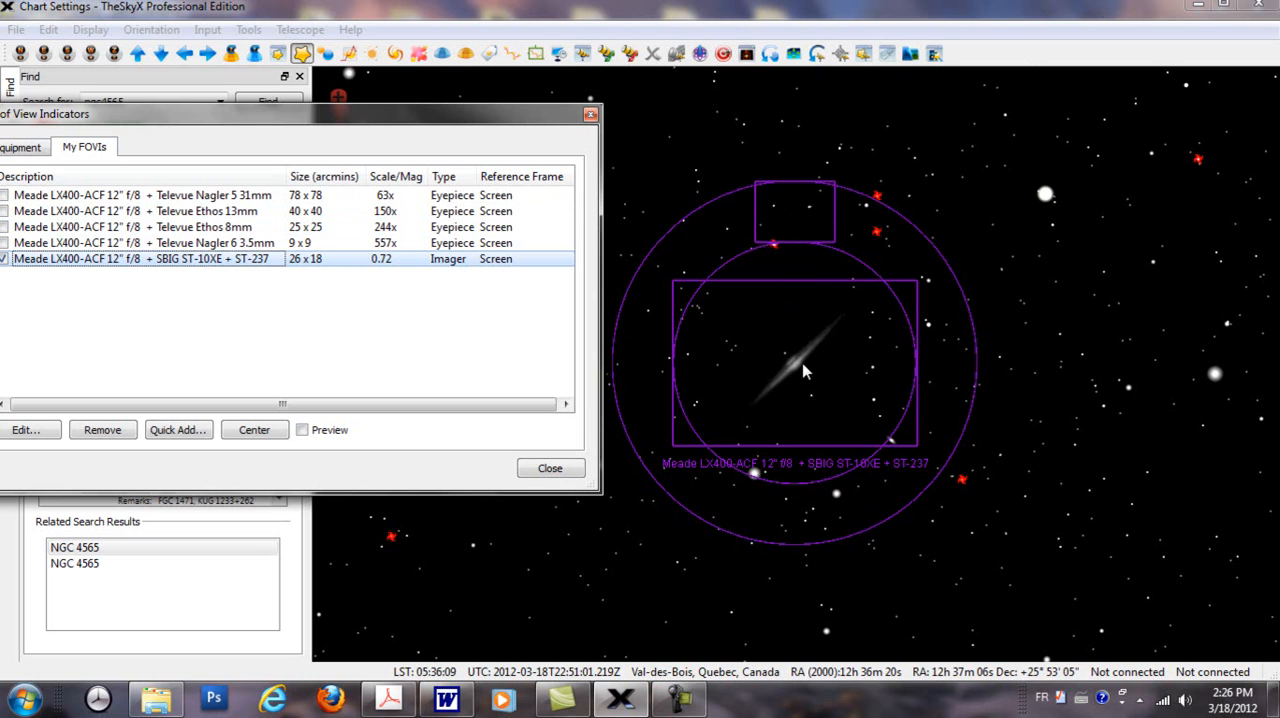
Step: Rotate the SBIG ST-10XE + ST-237 indicator around NGC 4565 to a position angle of about 289.65
left_click(803, 289)
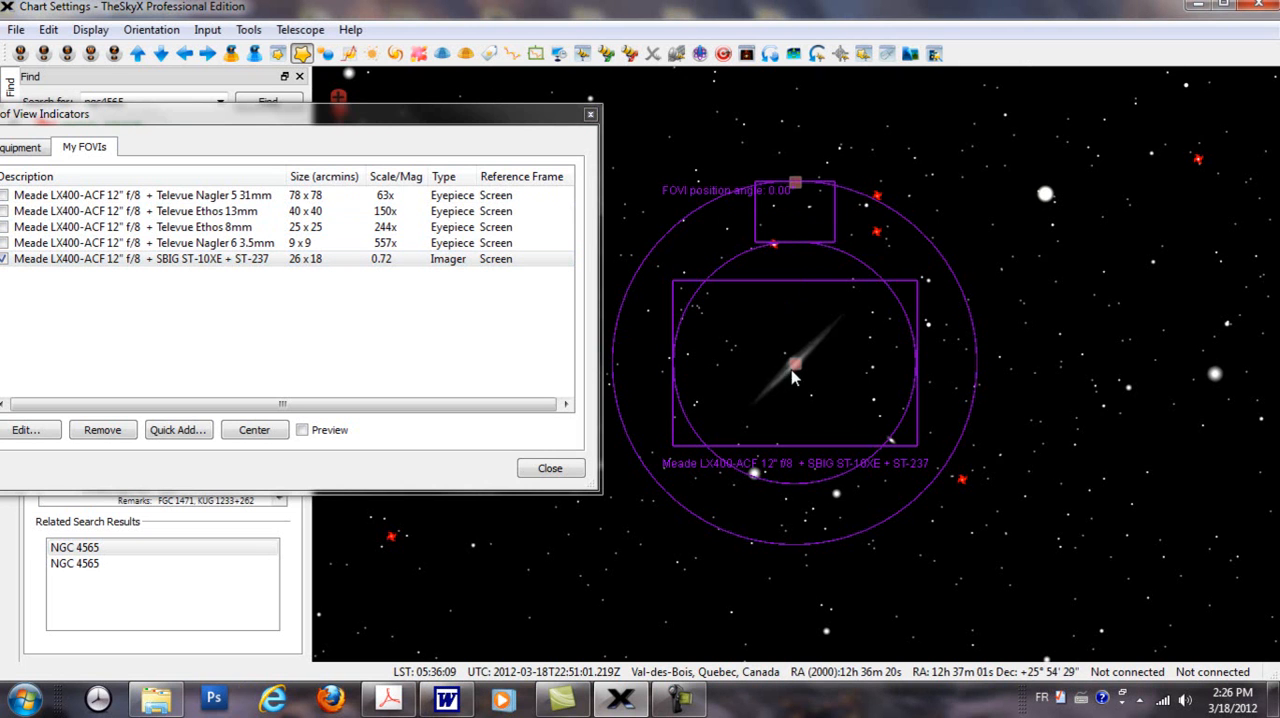
mouse_move(797, 363)
left_mouse_down()
mouse_move(845, 358)
mouse_move(957, 297)
mouse_move(866, 250)
mouse_move(800, 340)
mouse_move(794, 372)
left_mouse_up()
left_click_drag(790, 196, 926, 328)
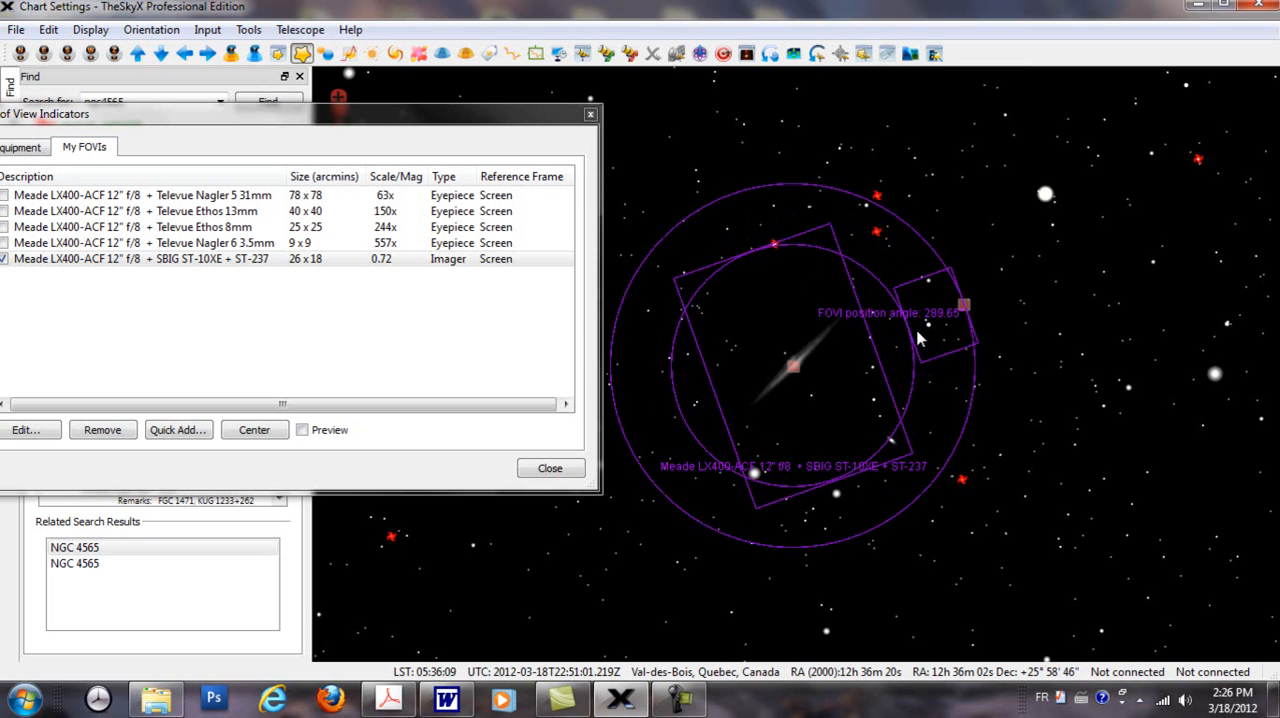
left_click(1002, 321)
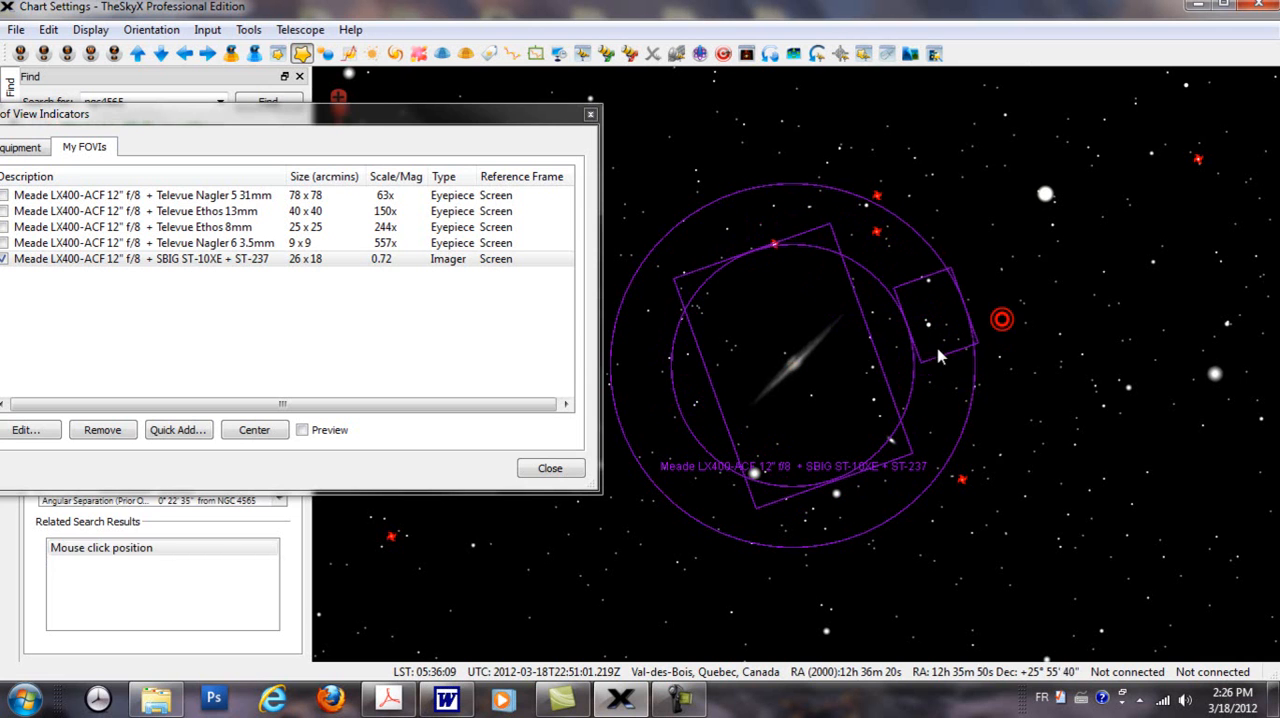
Step: Rotate the SBIG indicator until its guider frame surrounds the bright star below NGC 4565, and shift the indicator slightly upward
mouse_move(929, 334)
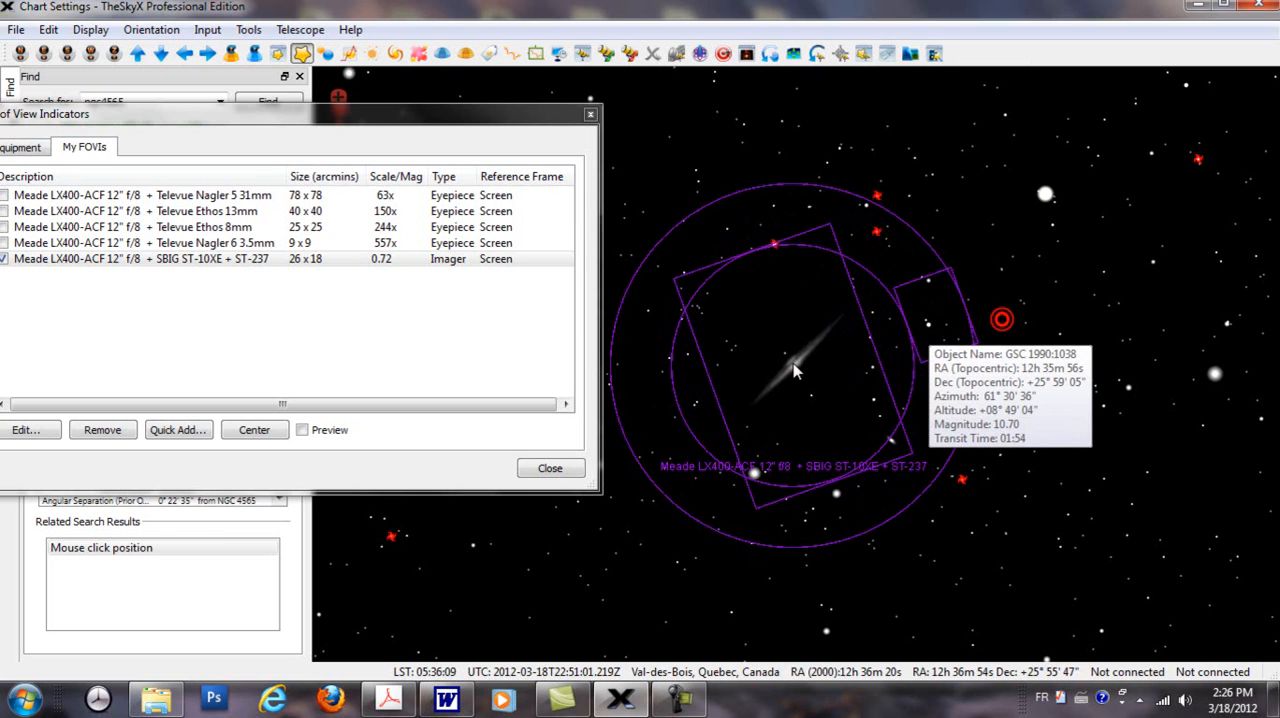
left_click(791, 363)
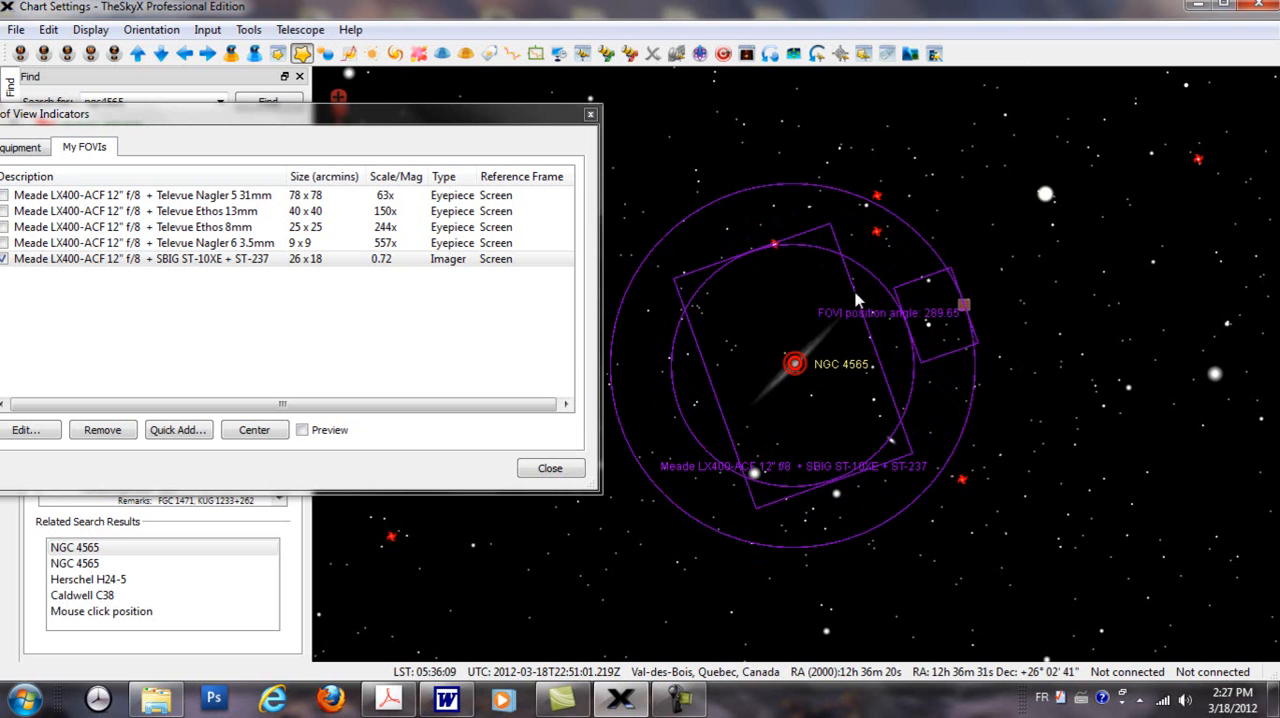
left_click(965, 307)
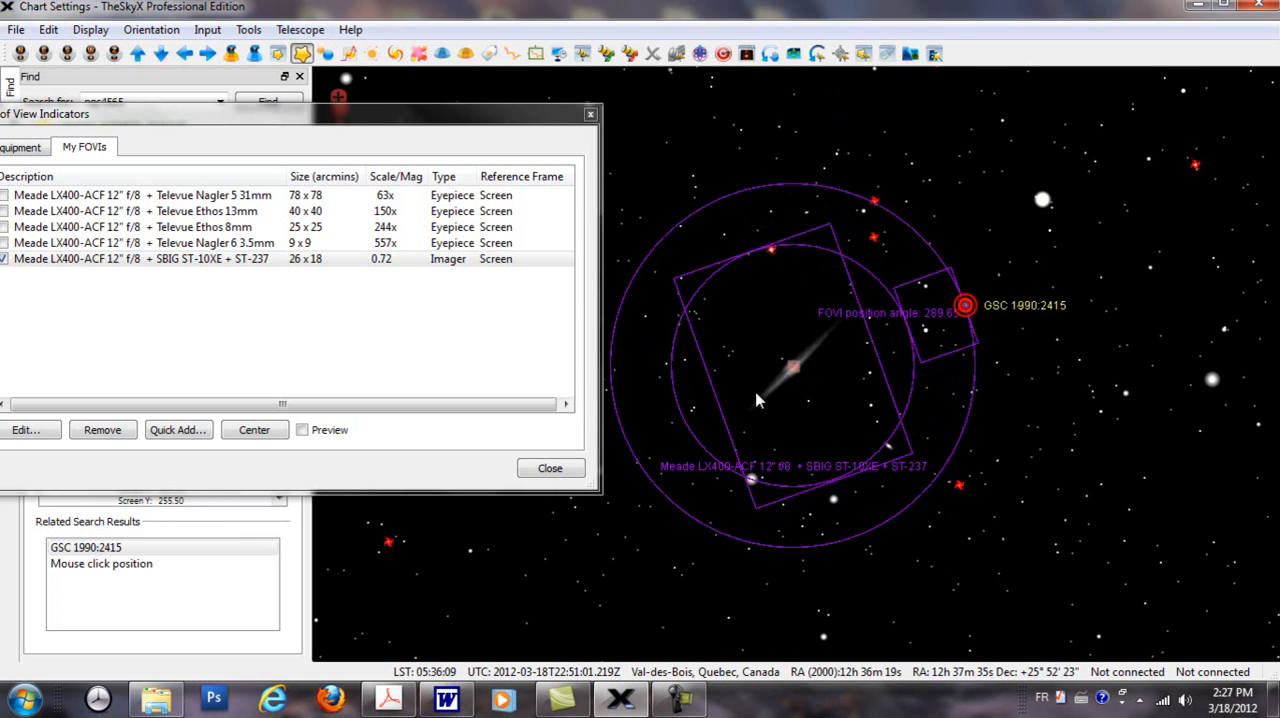
left_click_drag(967, 313, 841, 540)
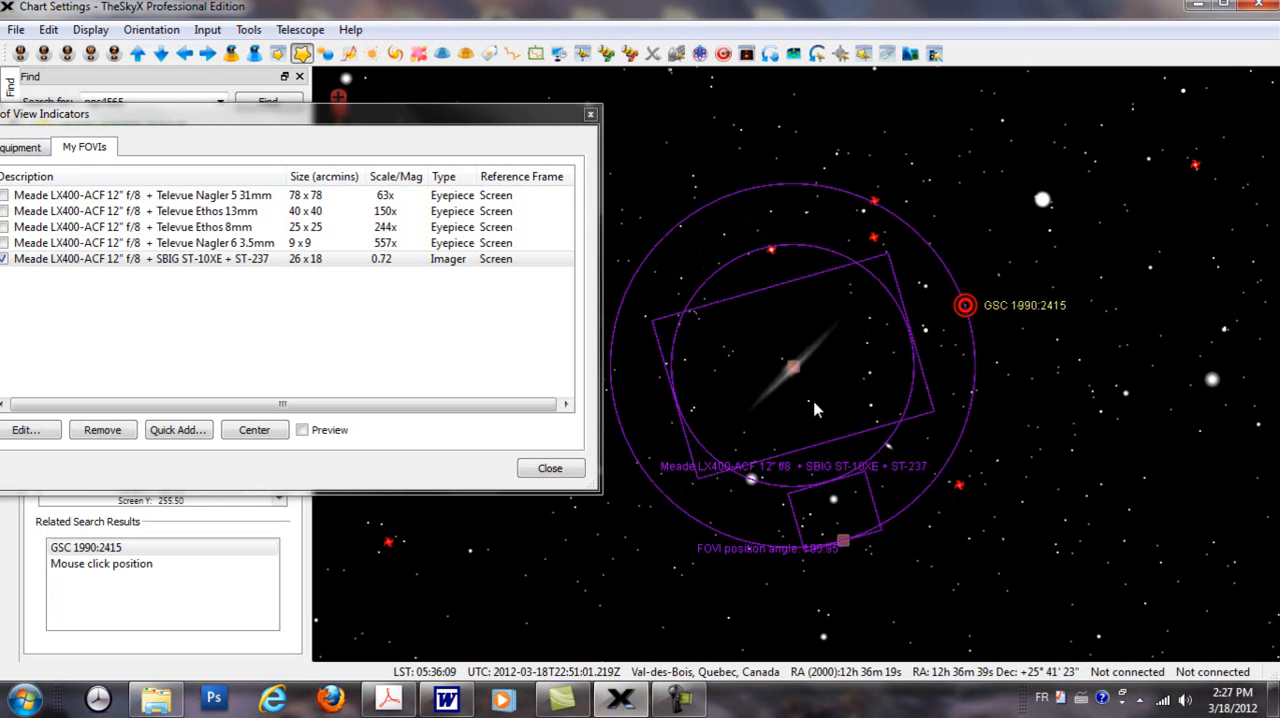
left_click_drag(792, 366, 792, 354)
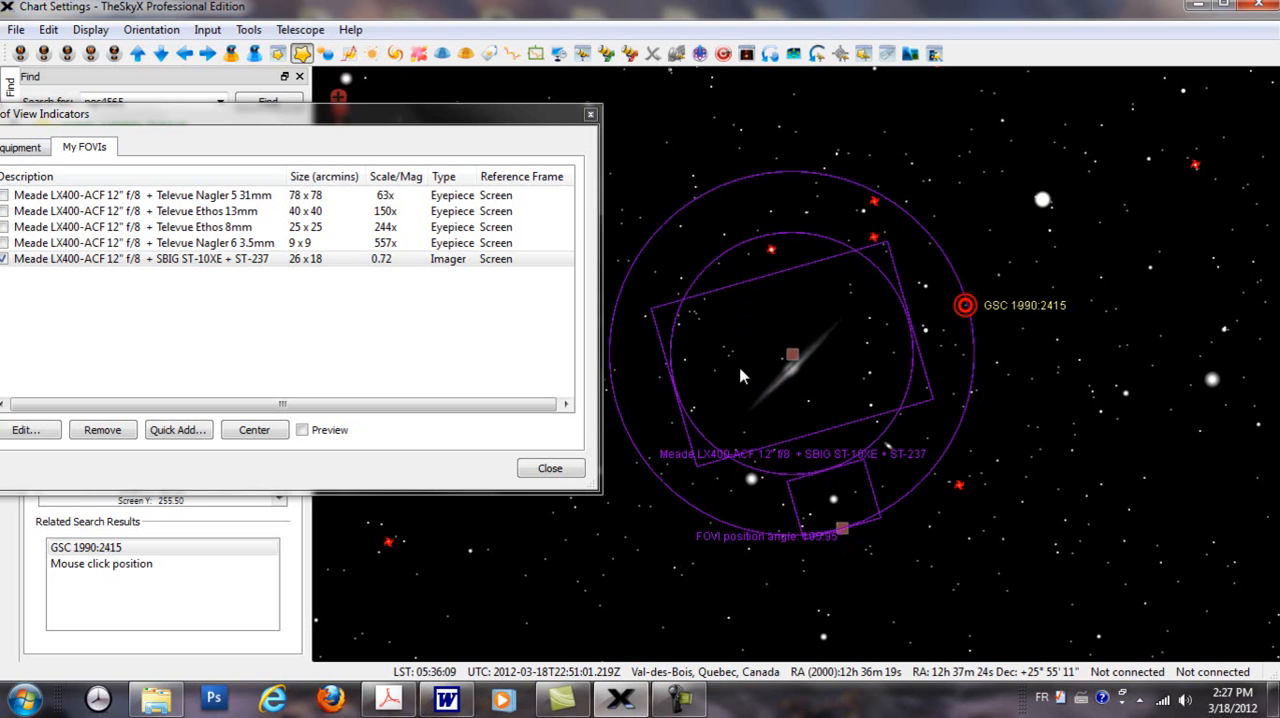
Step: Swing the SBIG indicator's guider frame around NGC 4565 and return it to a position angle of 0.00
left_click_drag(845, 535, 907, 222)
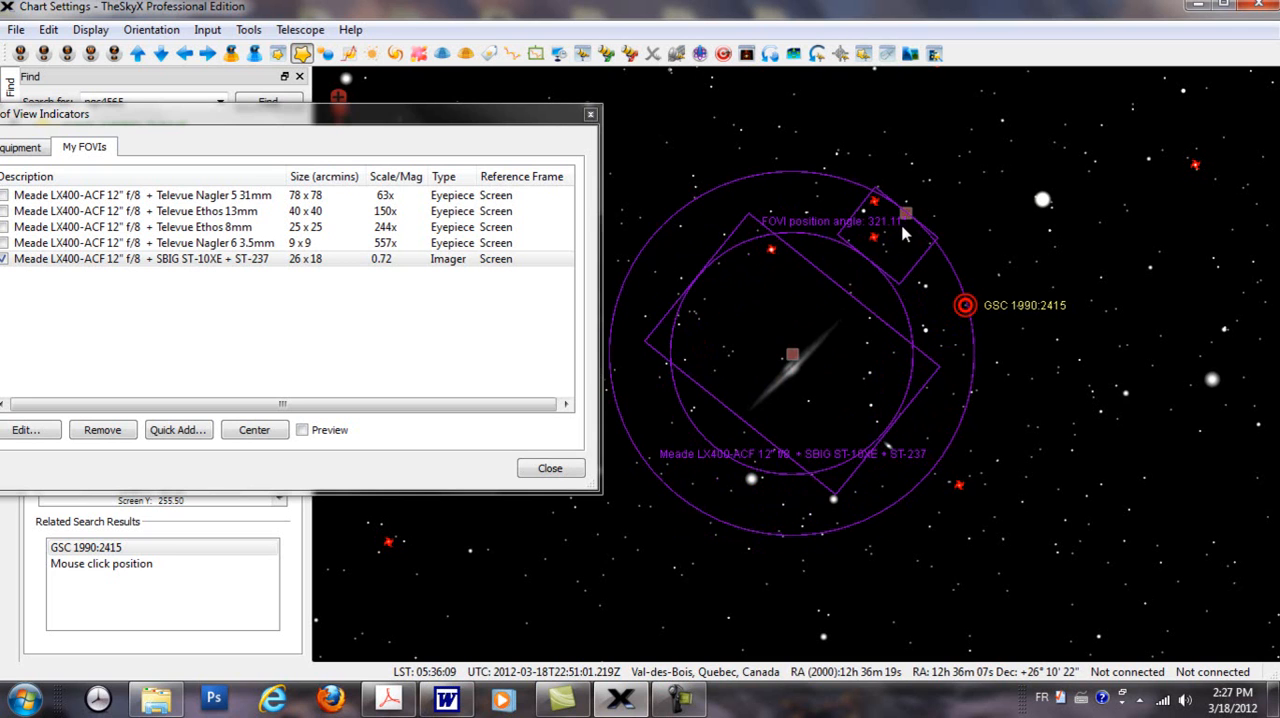
left_click_drag(907, 222, 796, 158)
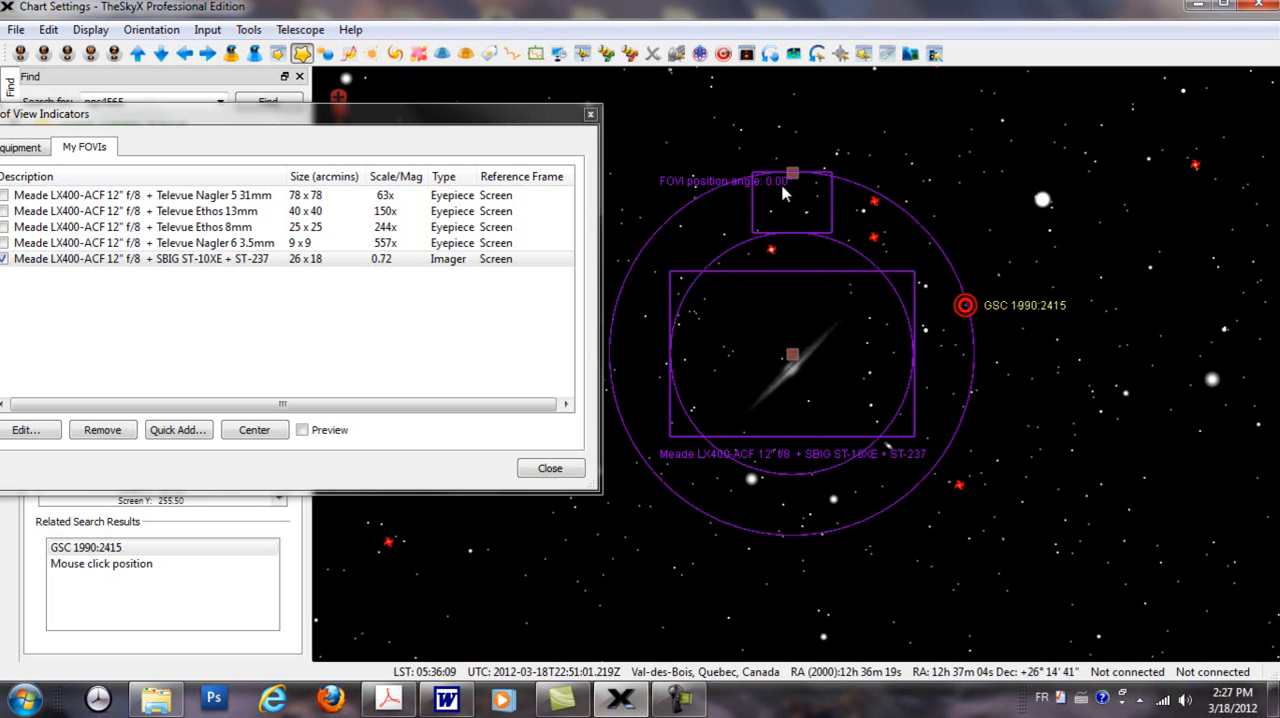
Step: Move the Field of View Indicators window aside and turn on the Rotate Tool over NGC 4565
left_click_drag(503, 117, 405, 141)
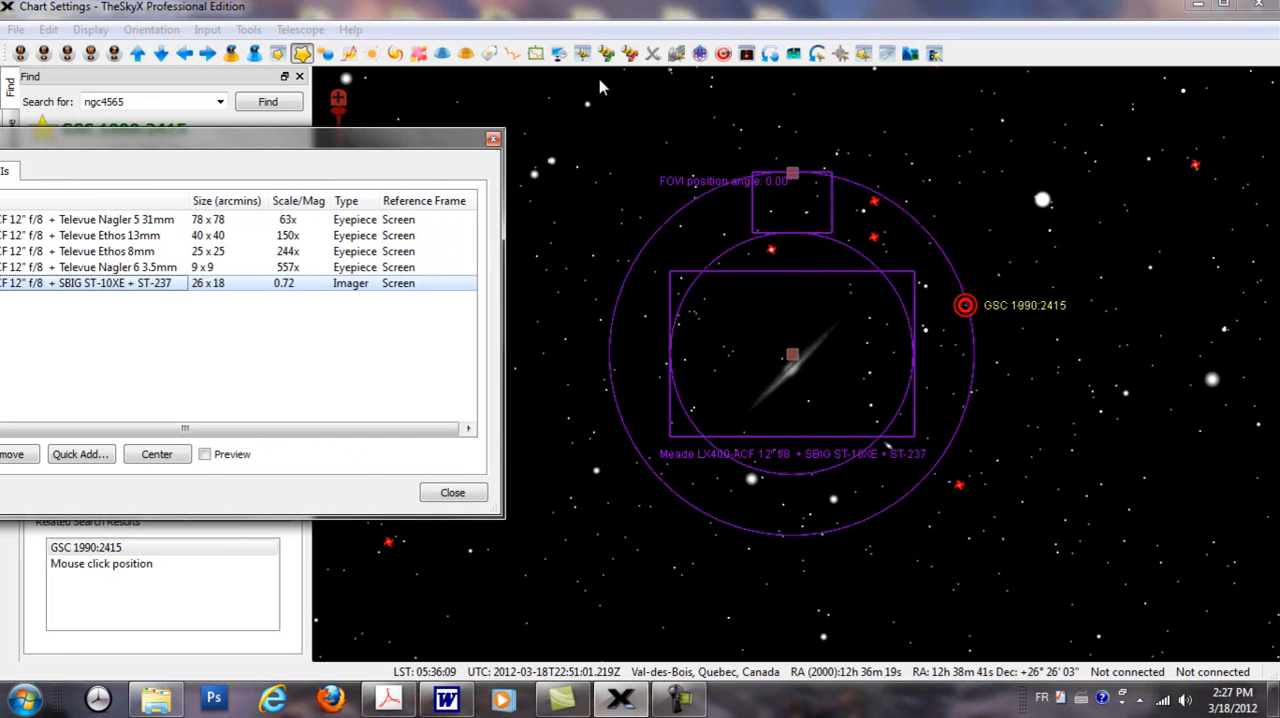
left_click(770, 53)
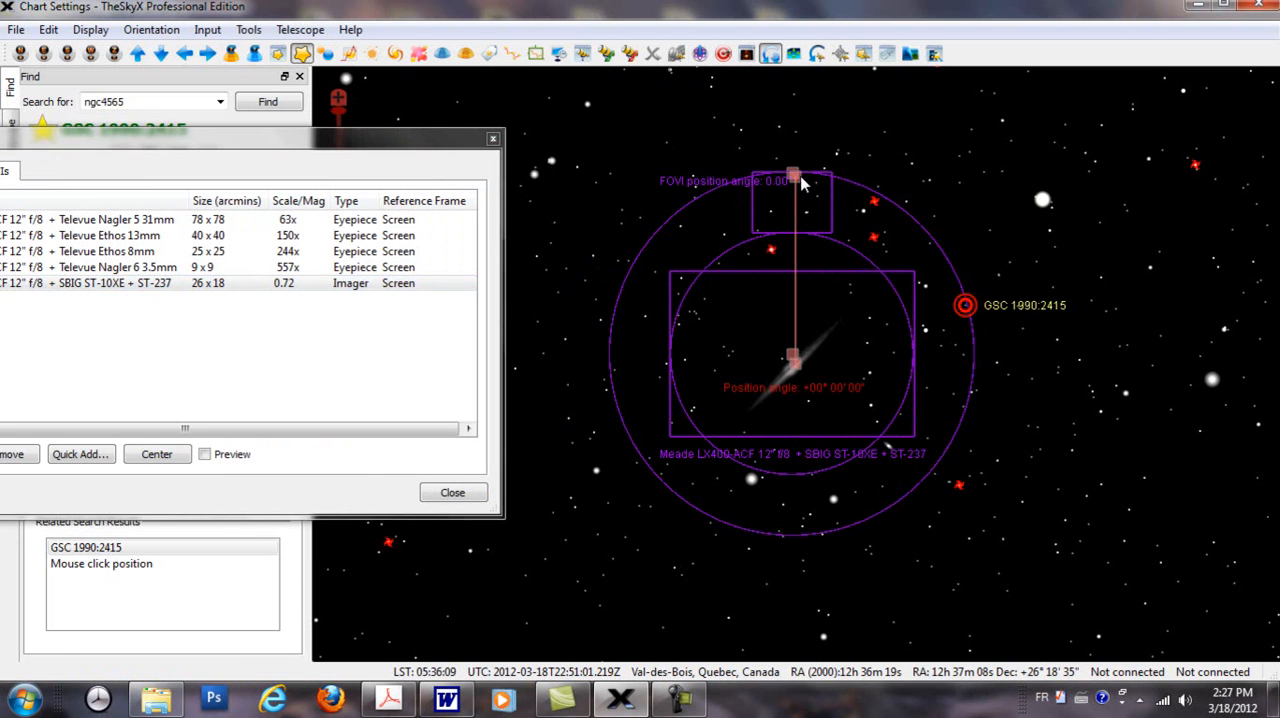
left_click(249, 30)
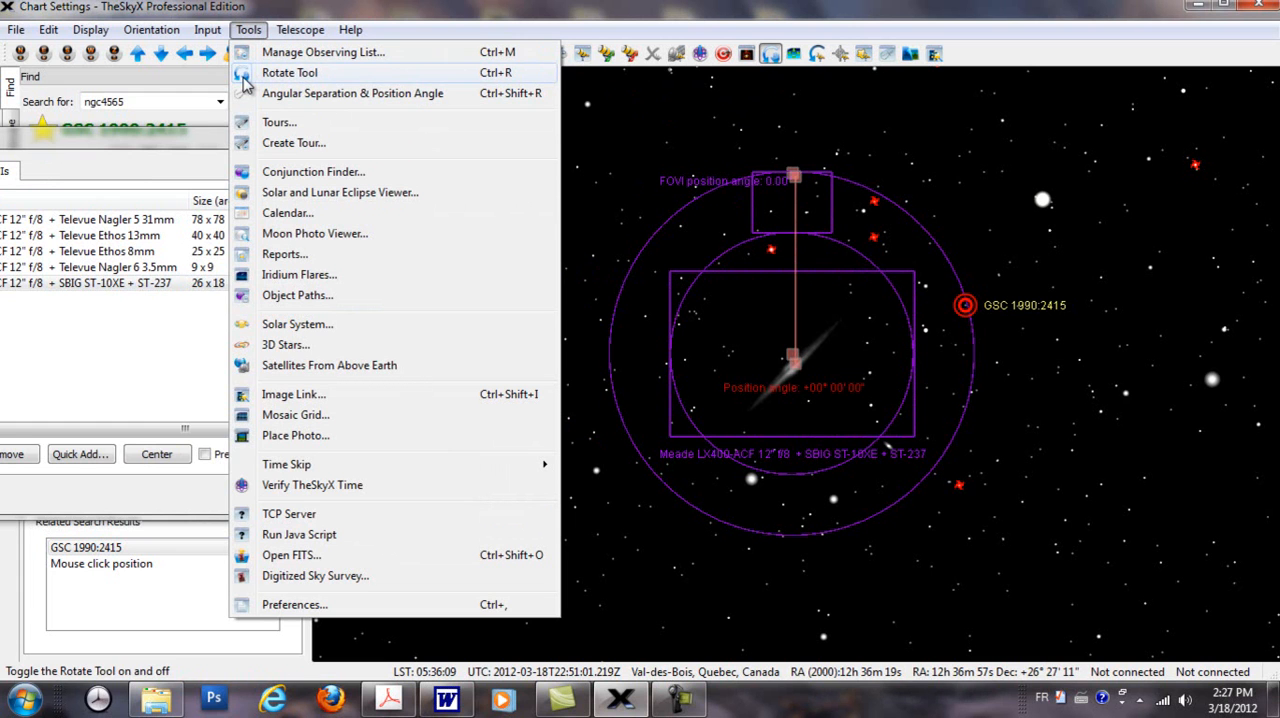
left_click(775, 55)
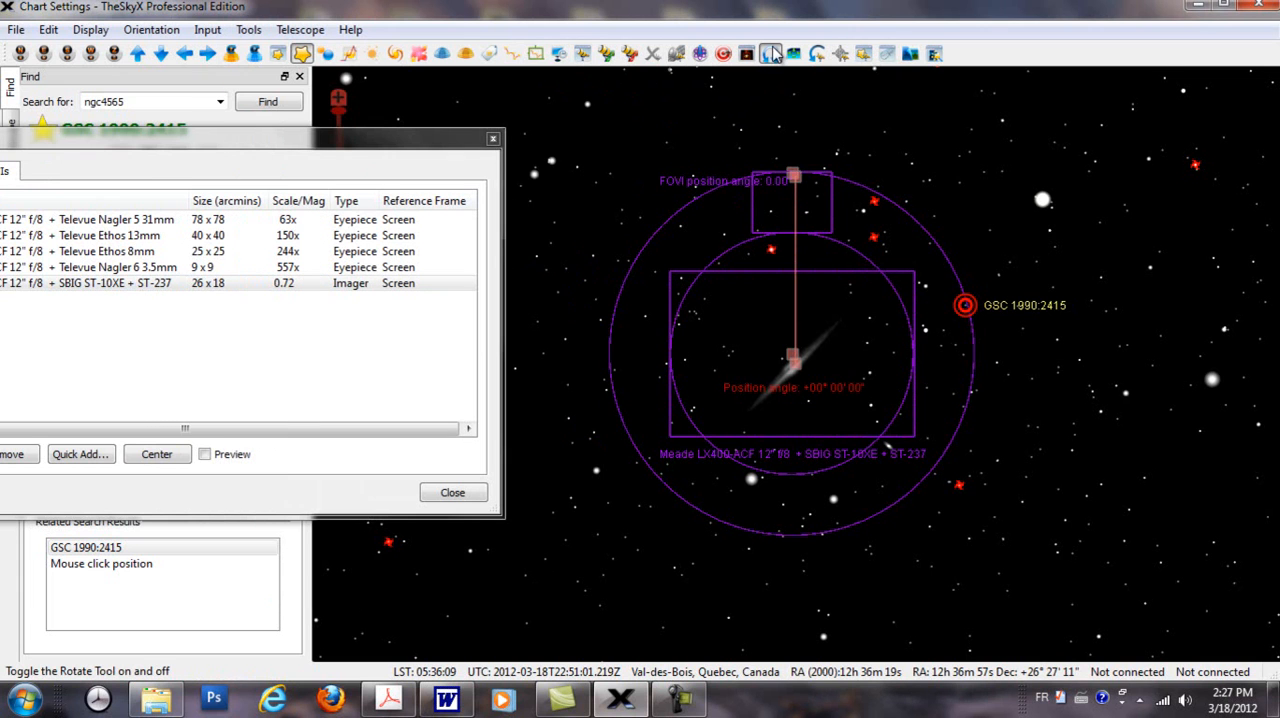
left_click(776, 54)
Step: Rotate the SBIG indicator independently of the Rotate Tool, return it to position angle 0.00, and turn off the Rotate Tool
left_click_drag(792, 178, 895, 248)
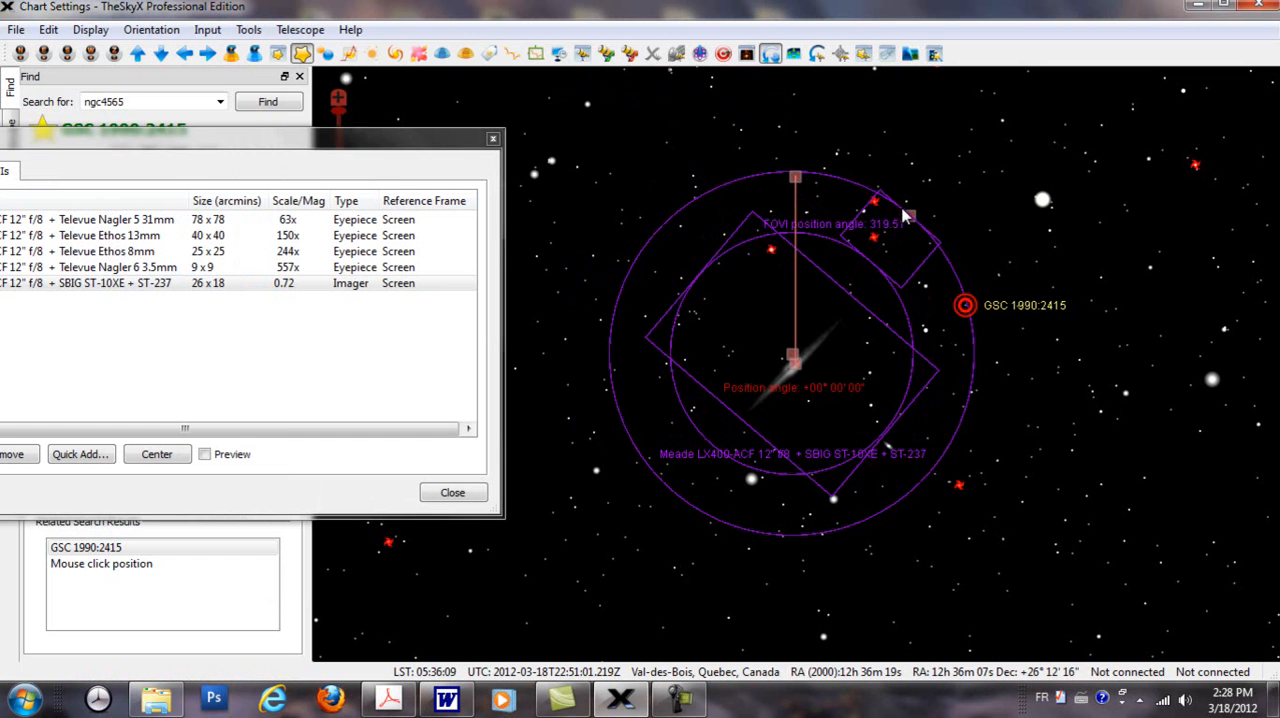
mouse_move(795, 180)
left_mouse_down()
mouse_move(743, 206)
mouse_move(703, 304)
mouse_move(718, 248)
mouse_move(709, 200)
mouse_move(804, 170)
mouse_move(797, 178)
left_mouse_up()
left_click_drag(910, 220, 795, 187)
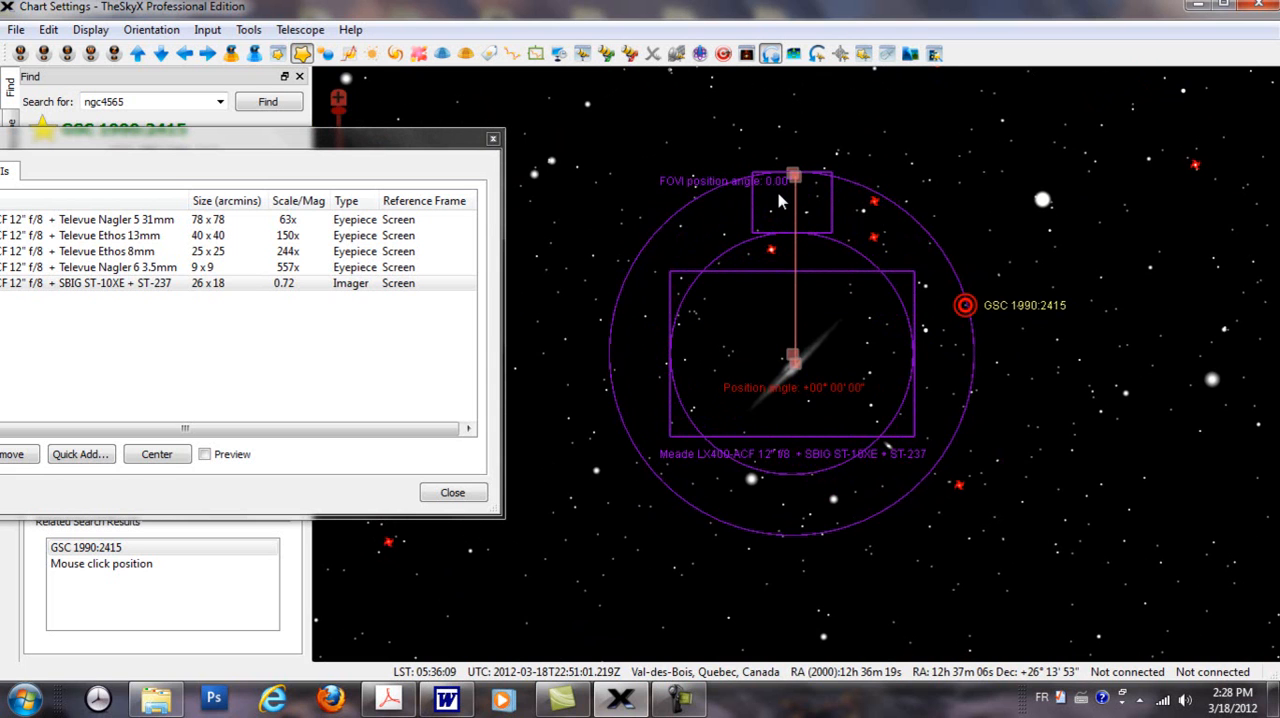
left_click(770, 53)
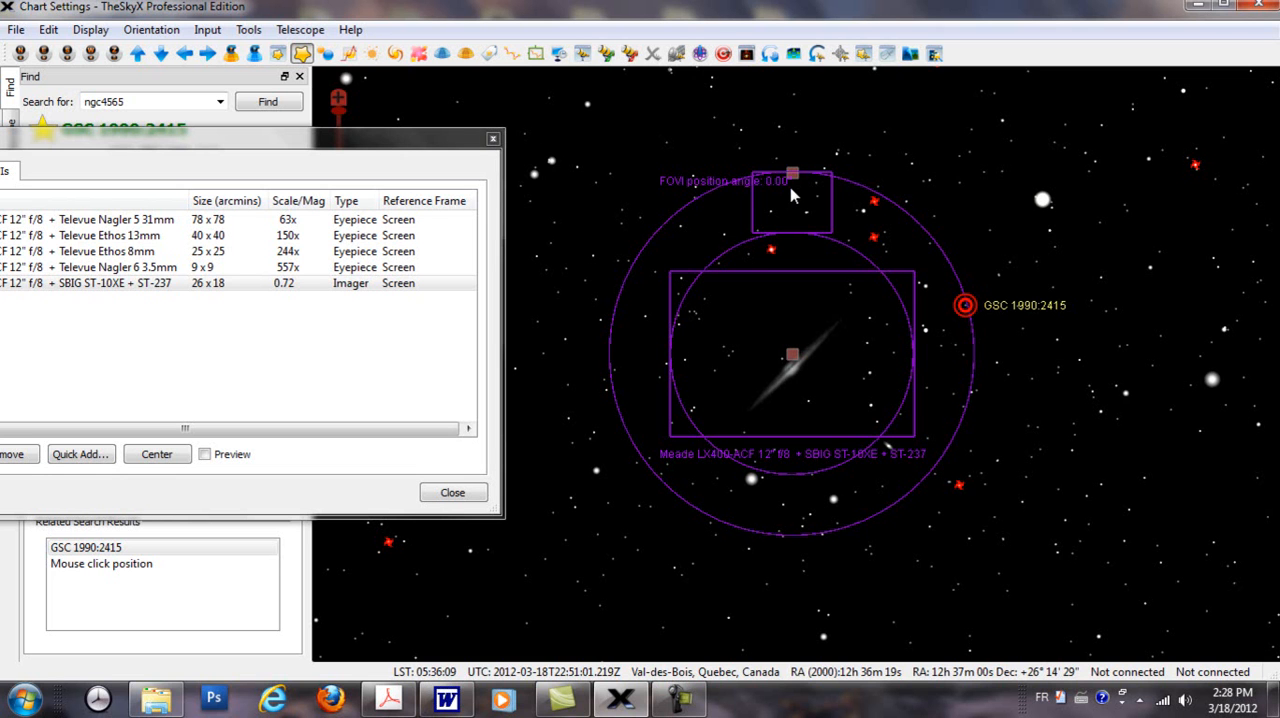
Step: Rotate the SBIG indicator to a position angle of about 197.65 and reposition it to frame NGC 4565 and the guide star below
mouse_move(792, 354)
left_mouse_down()
mouse_move(827, 390)
mouse_move(1008, 322)
mouse_move(887, 352)
mouse_move(768, 441)
mouse_move(821, 429)
mouse_move(814, 365)
mouse_move(773, 378)
mouse_move(797, 375)
left_mouse_up()
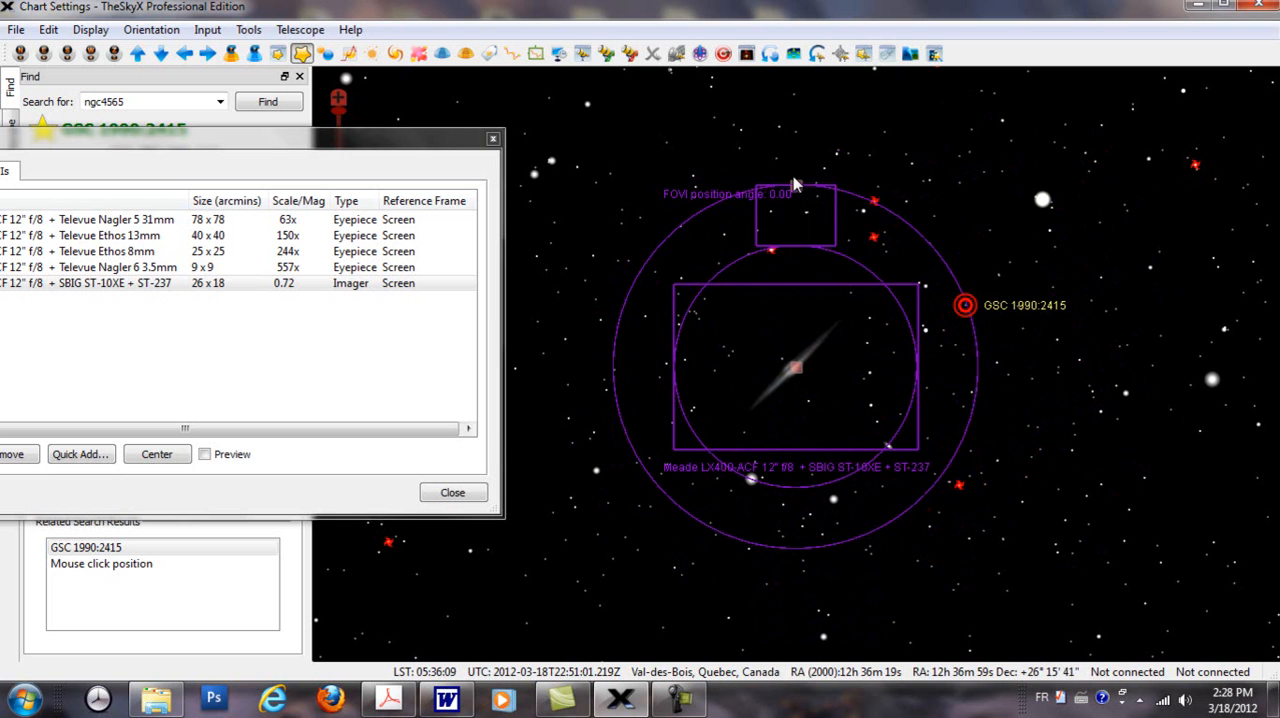
left_click_drag(796, 190, 846, 553)
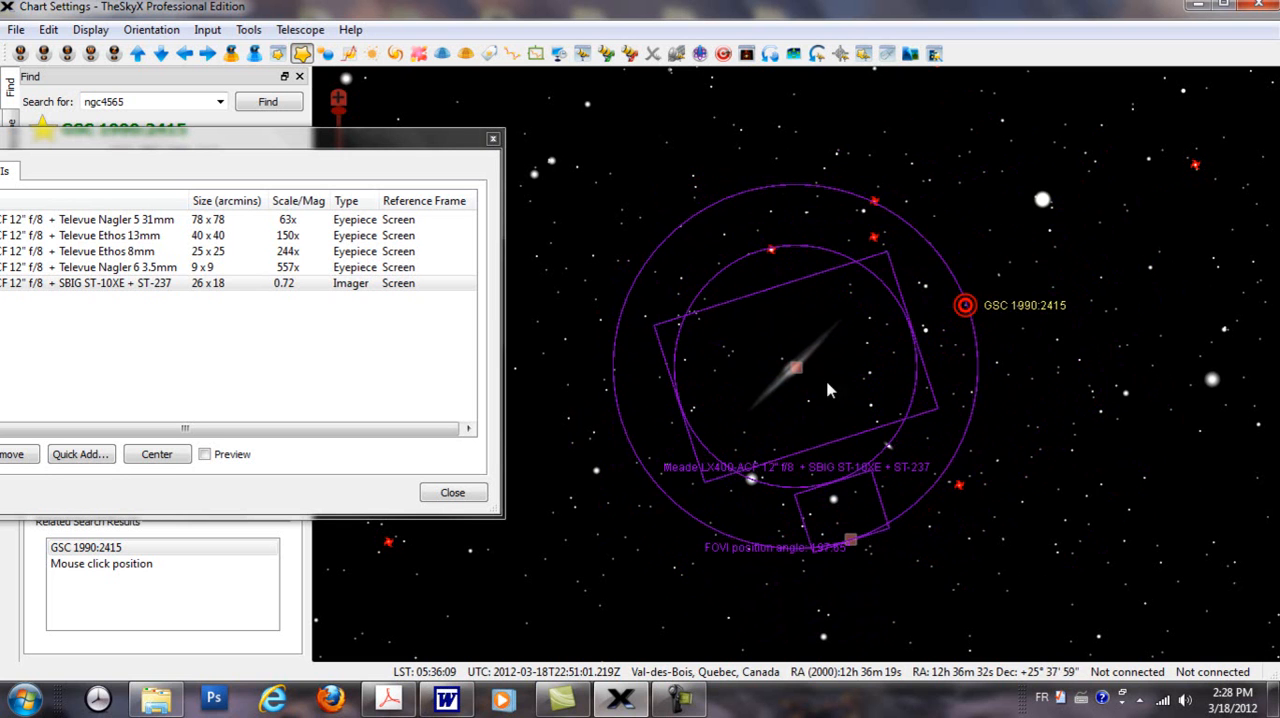
left_click_drag(796, 370, 784, 351)
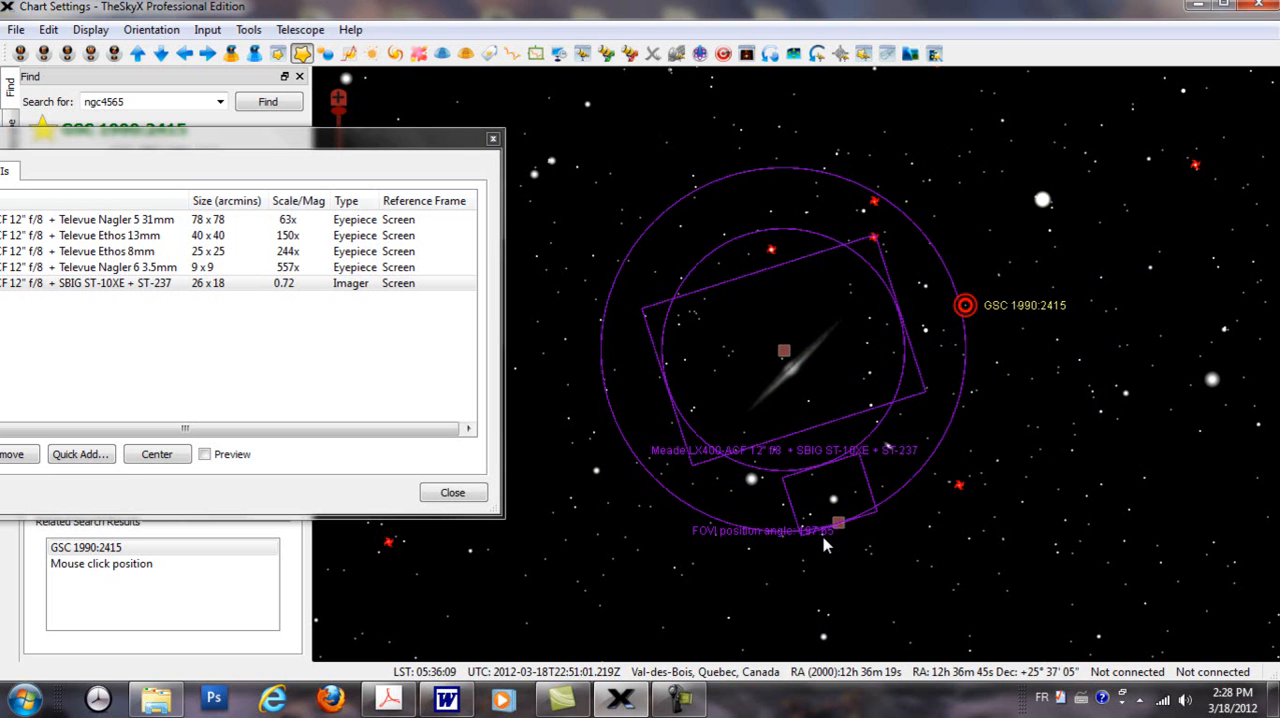
mouse_move(824, 543)
left_click(781, 348)
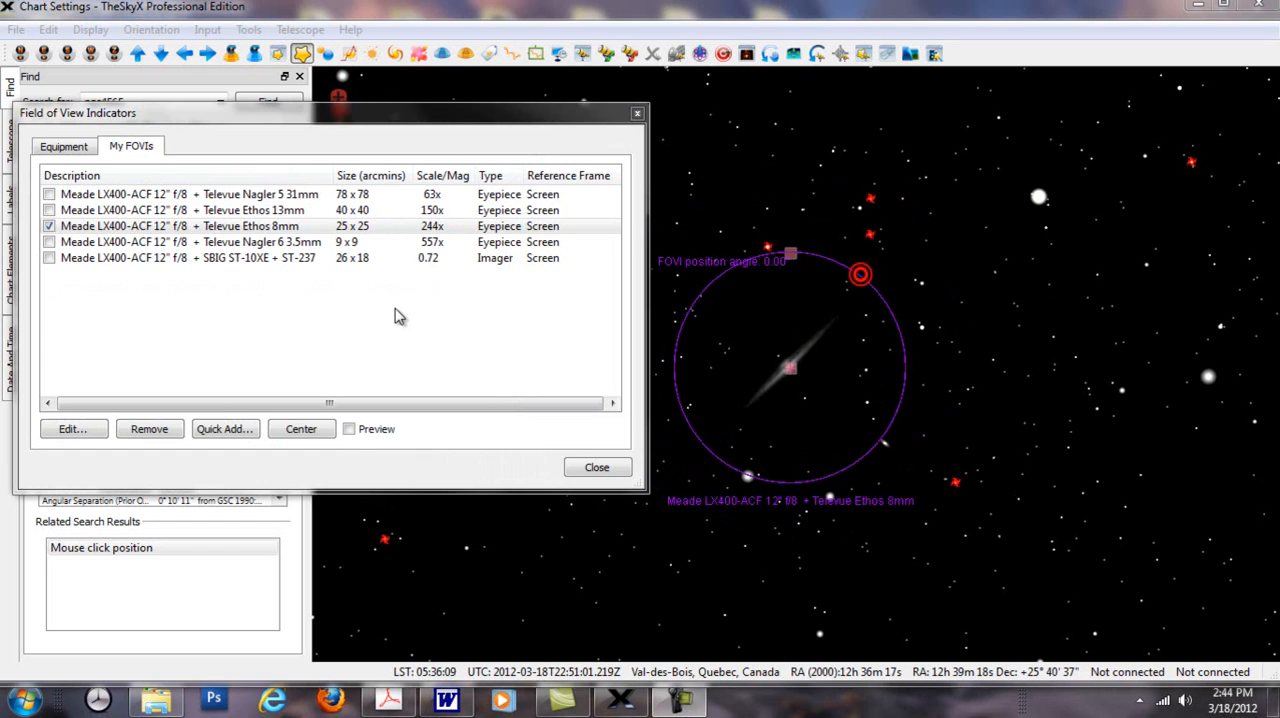
Step: Select a point on the edge of the Ethos 8mm circle and nudge the indicator slightly over the core of NGC 4565
left_click(902, 341)
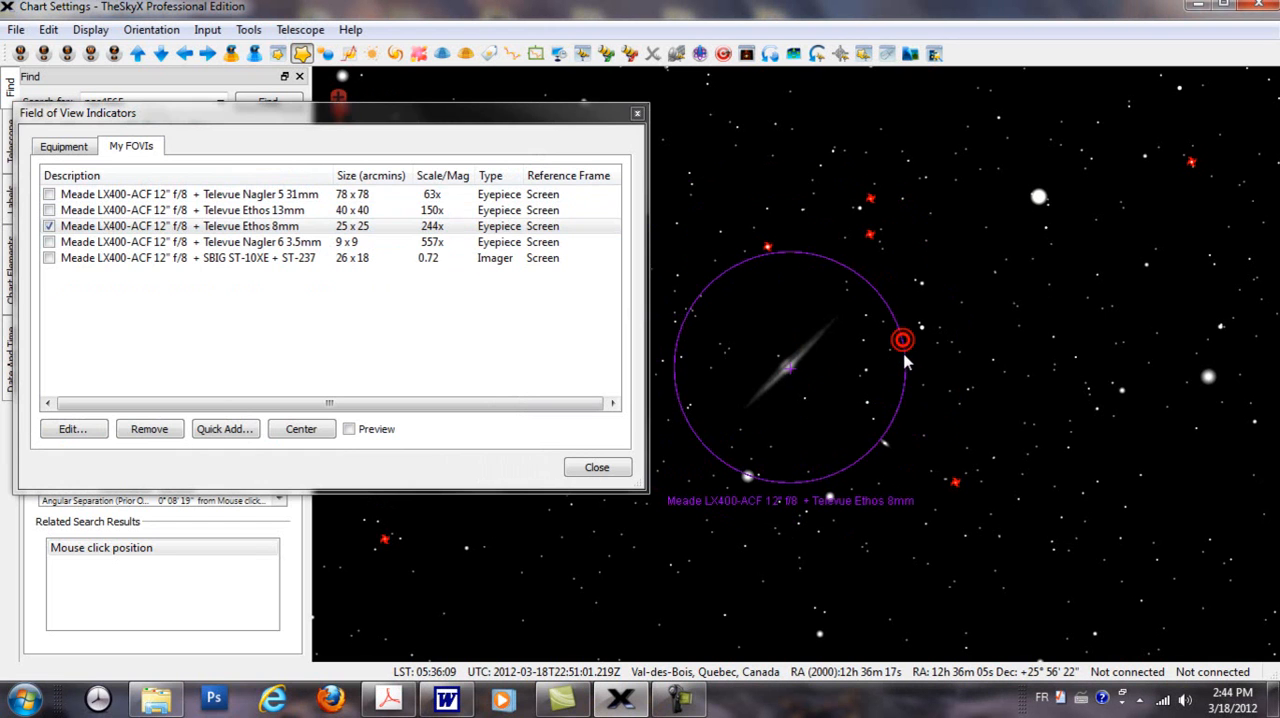
mouse_move(884, 366)
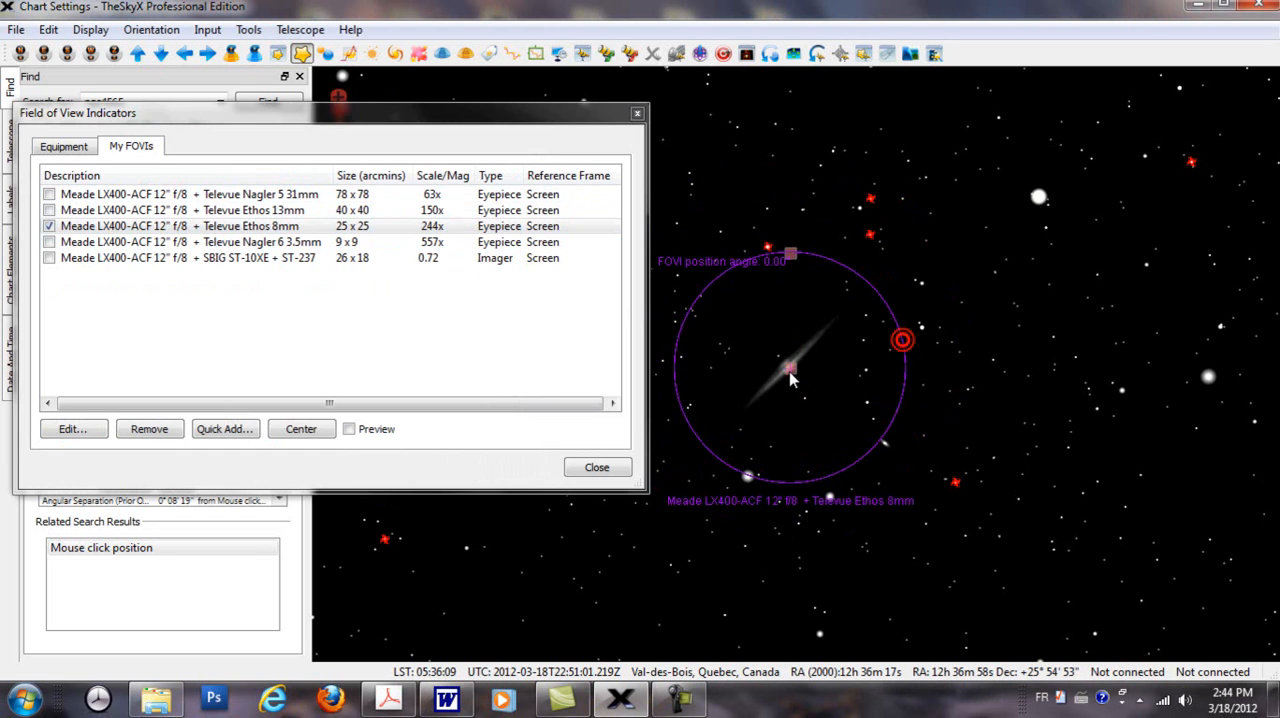
mouse_move(790, 372)
left_mouse_down()
mouse_move(912, 358)
mouse_move(838, 343)
mouse_move(952, 390)
mouse_move(1072, 240)
mouse_move(866, 314)
mouse_move(790, 374)
left_mouse_up()
mouse_move(788, 258)
left_mouse_down()
mouse_move(828, 278)
mouse_move(790, 282)
left_mouse_up()
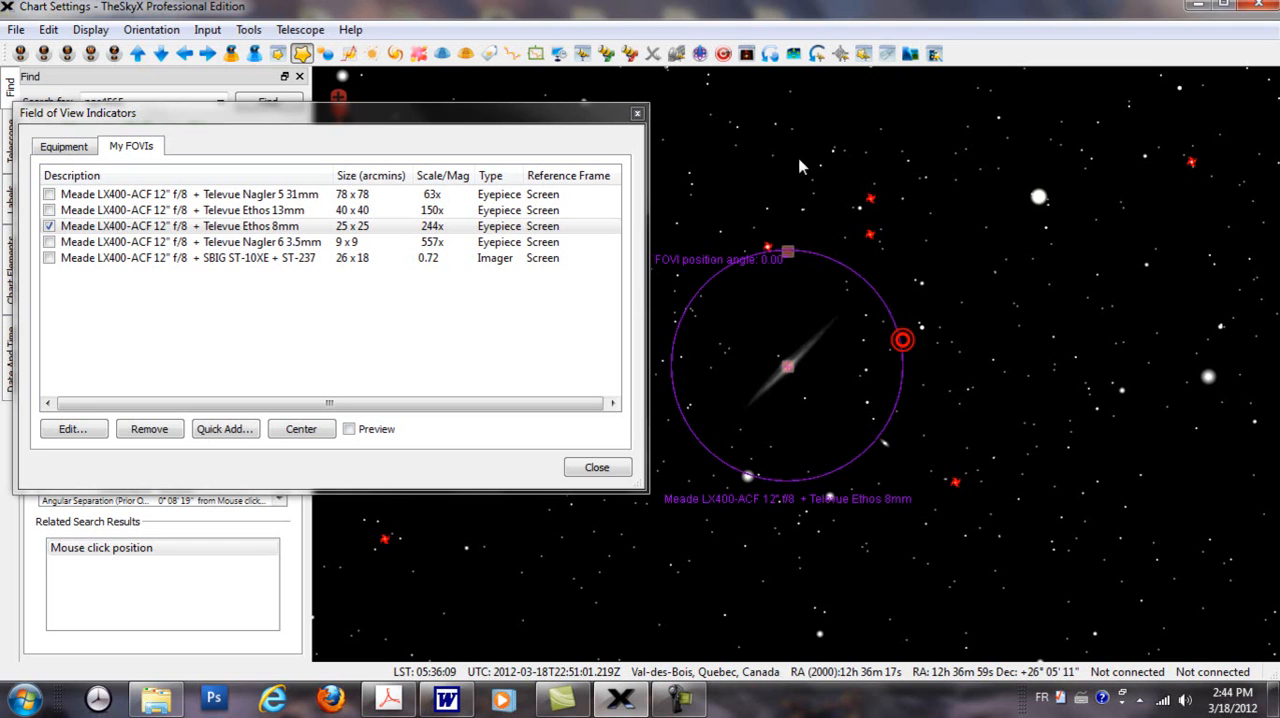
Step: Turn on the Rotate Tool and rotate the star chart to a position angle of about 335° 46' 20"
left_click(249, 30)
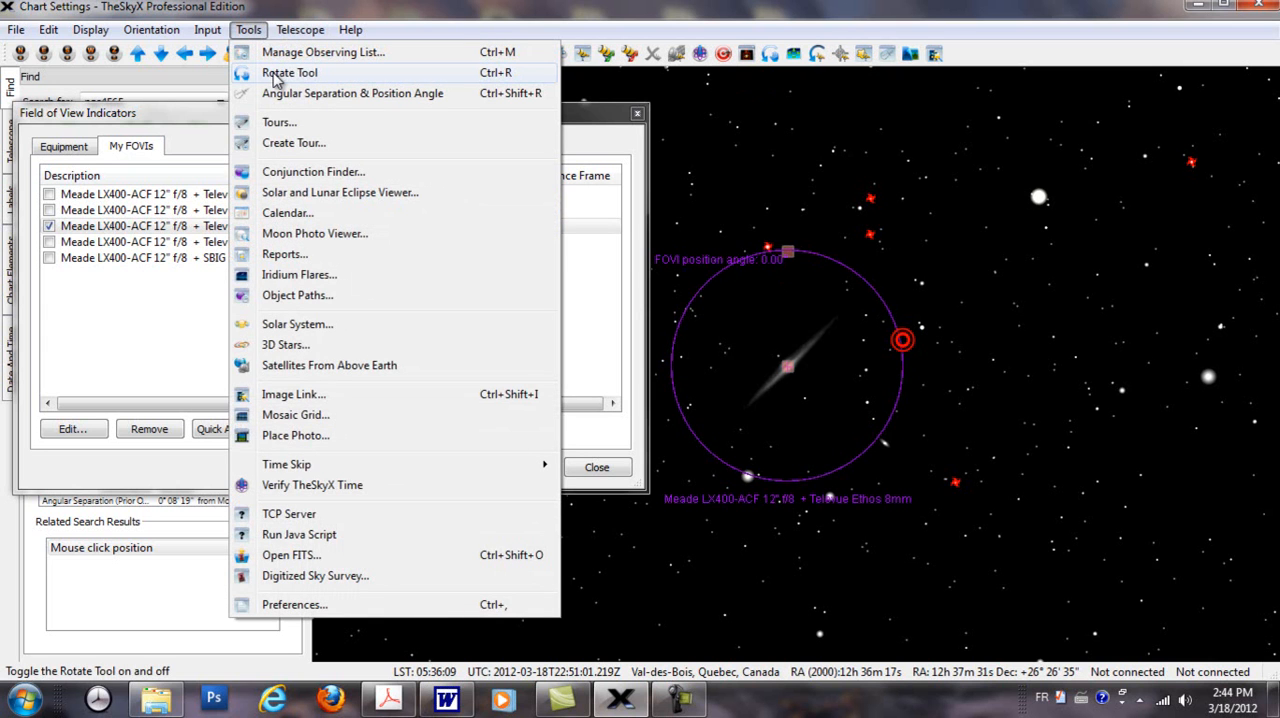
left_click(276, 74)
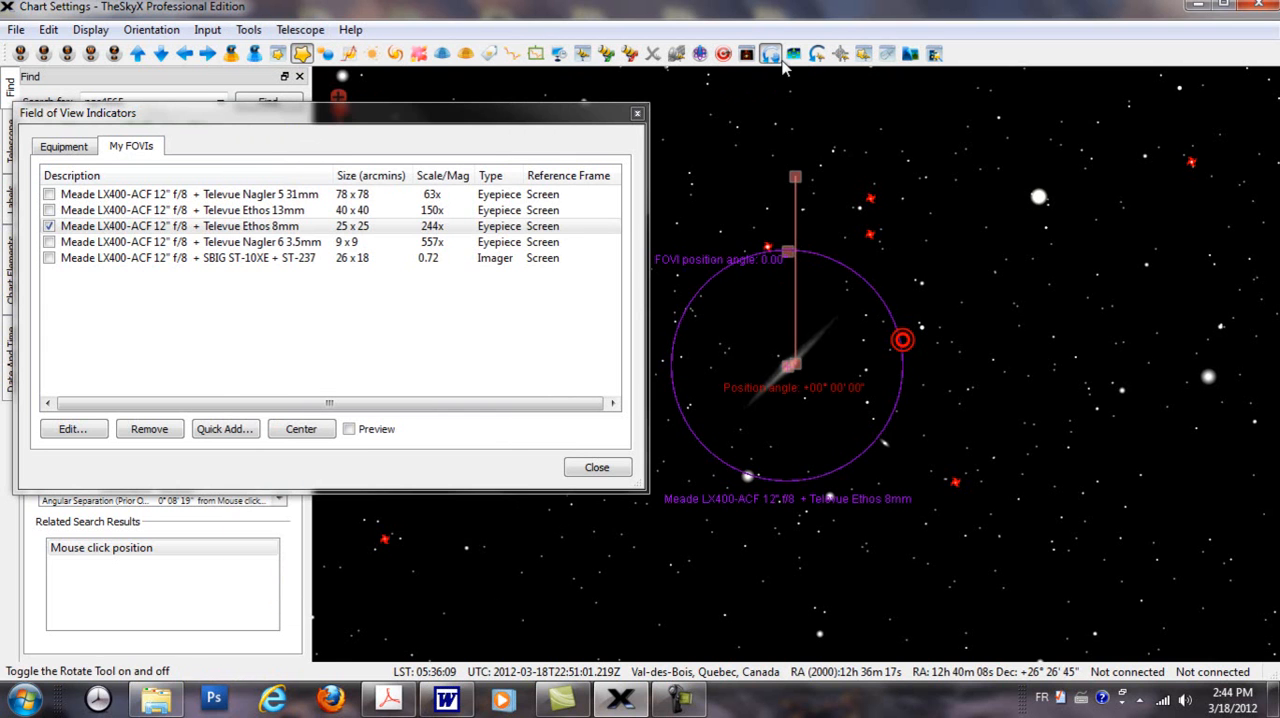
left_click(251, 32)
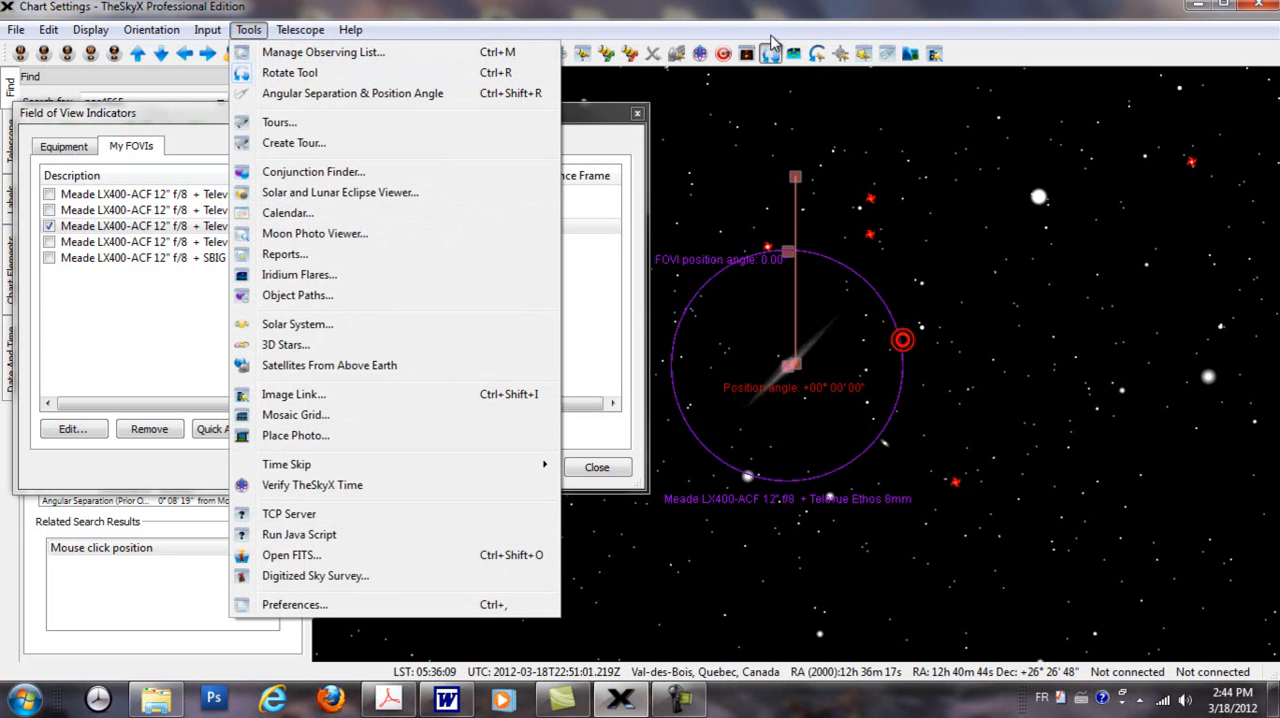
left_click(776, 31)
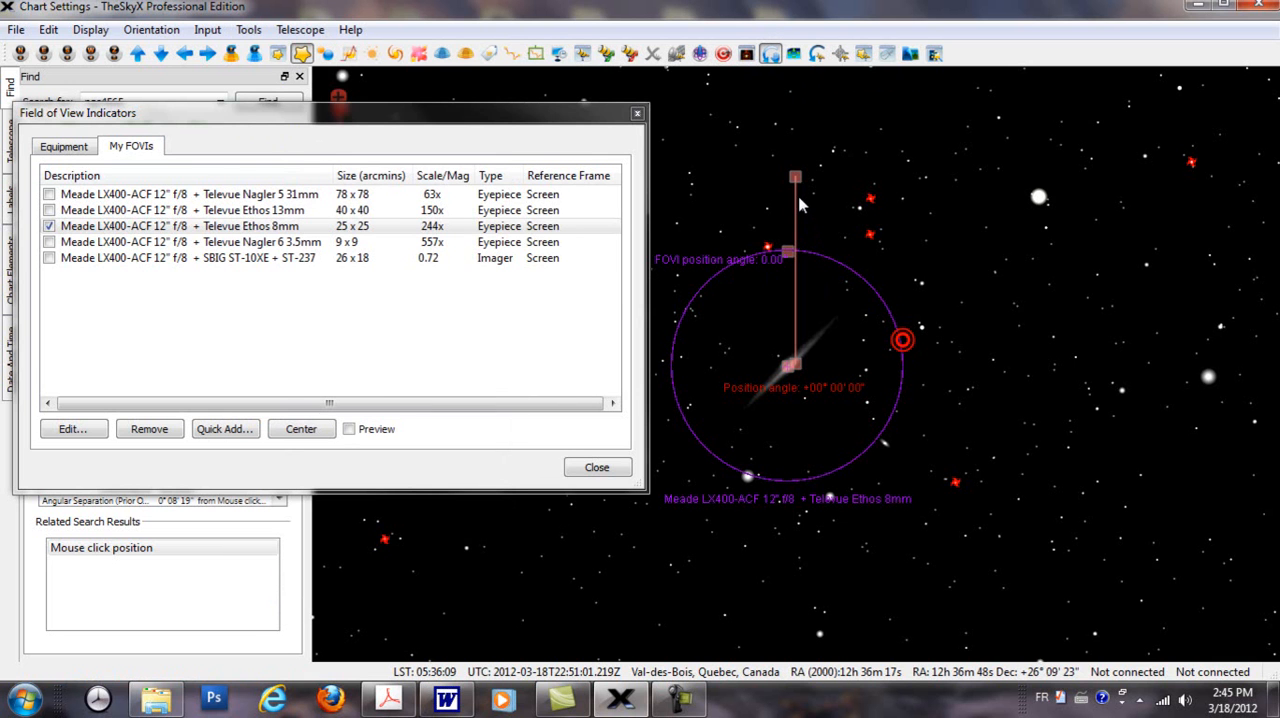
left_click_drag(798, 183, 916, 262)
left_click_drag(922, 270, 738, 238)
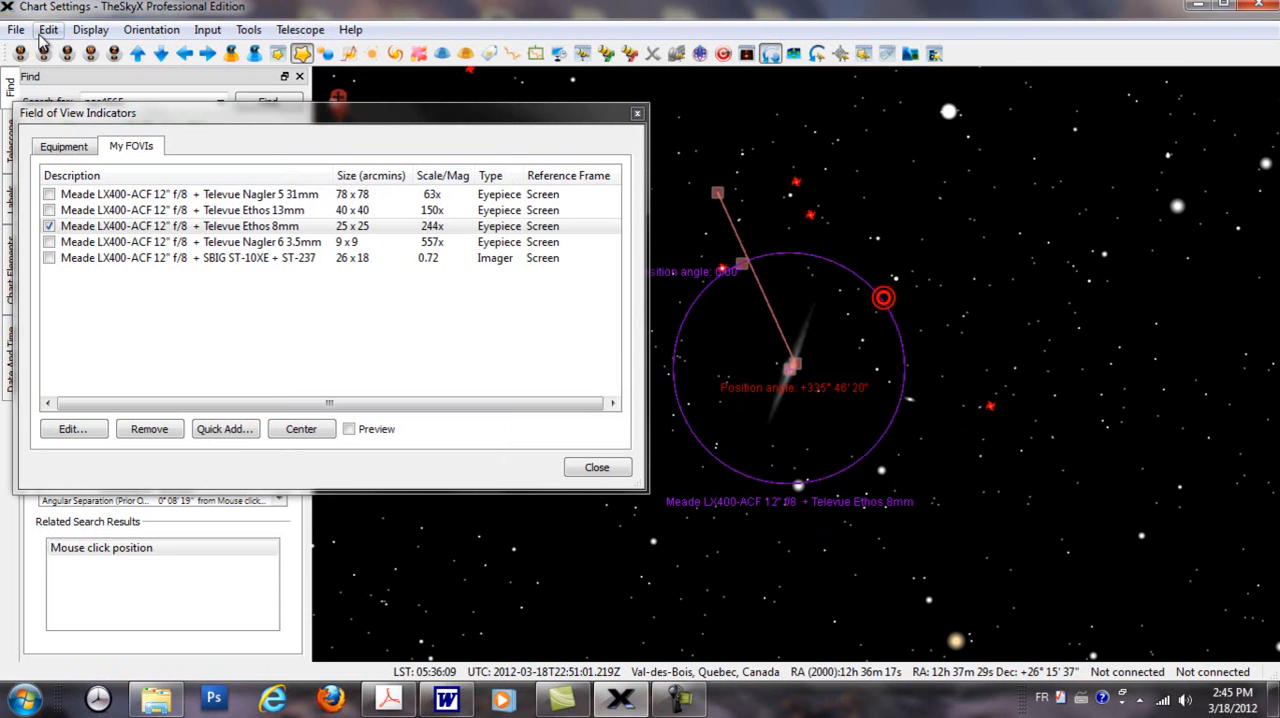
Step: Show the star chart as a mirror image and rotate it back to a position angle of 0
left_click(91, 31)
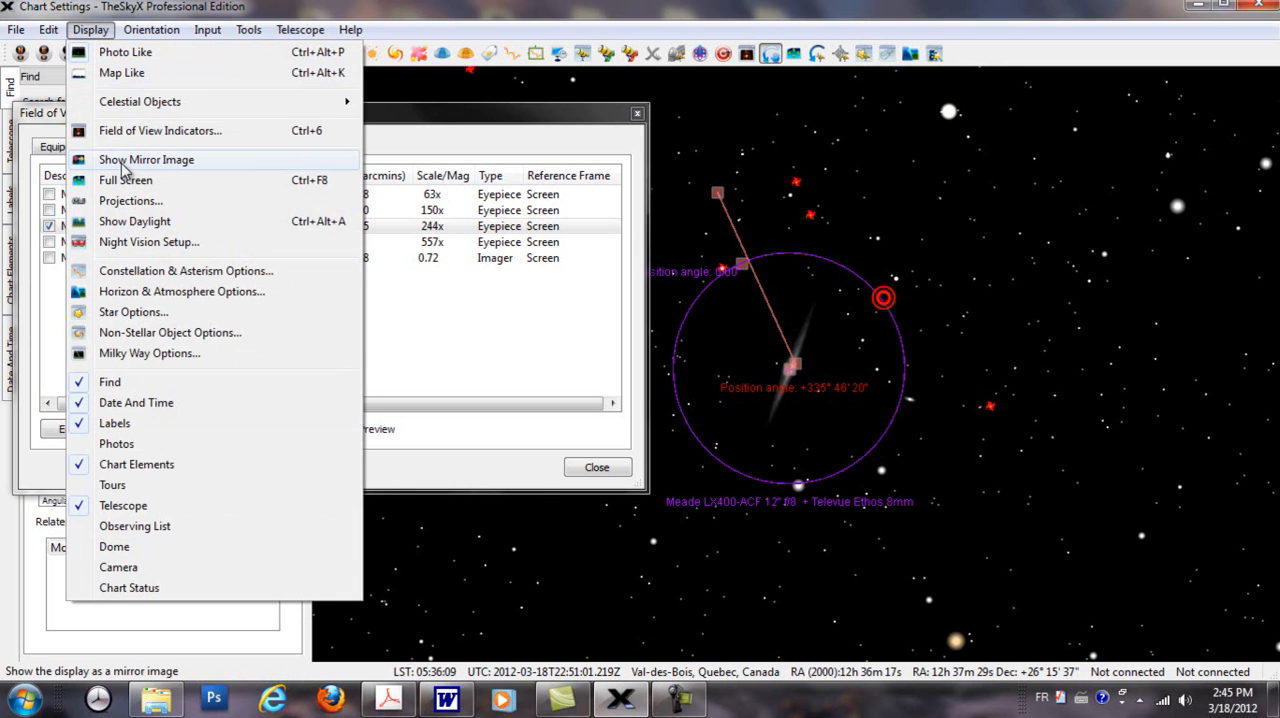
left_click(122, 166)
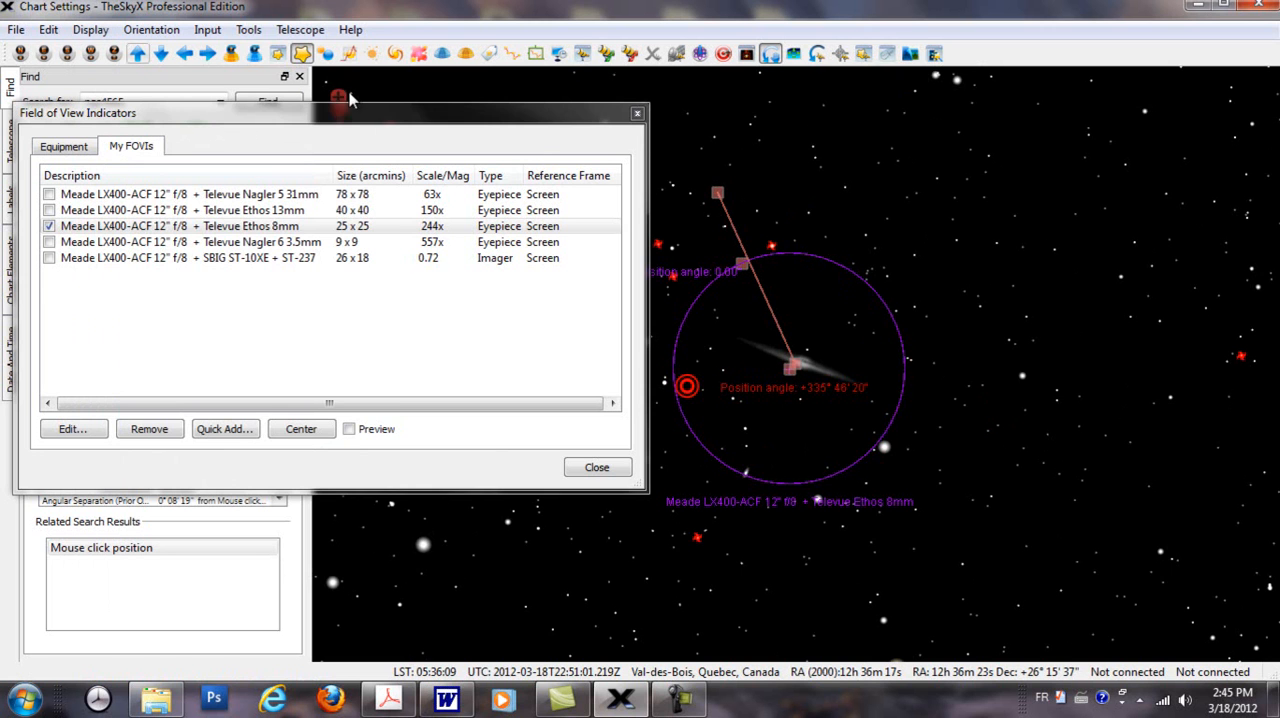
left_click_drag(720, 195, 797, 201)
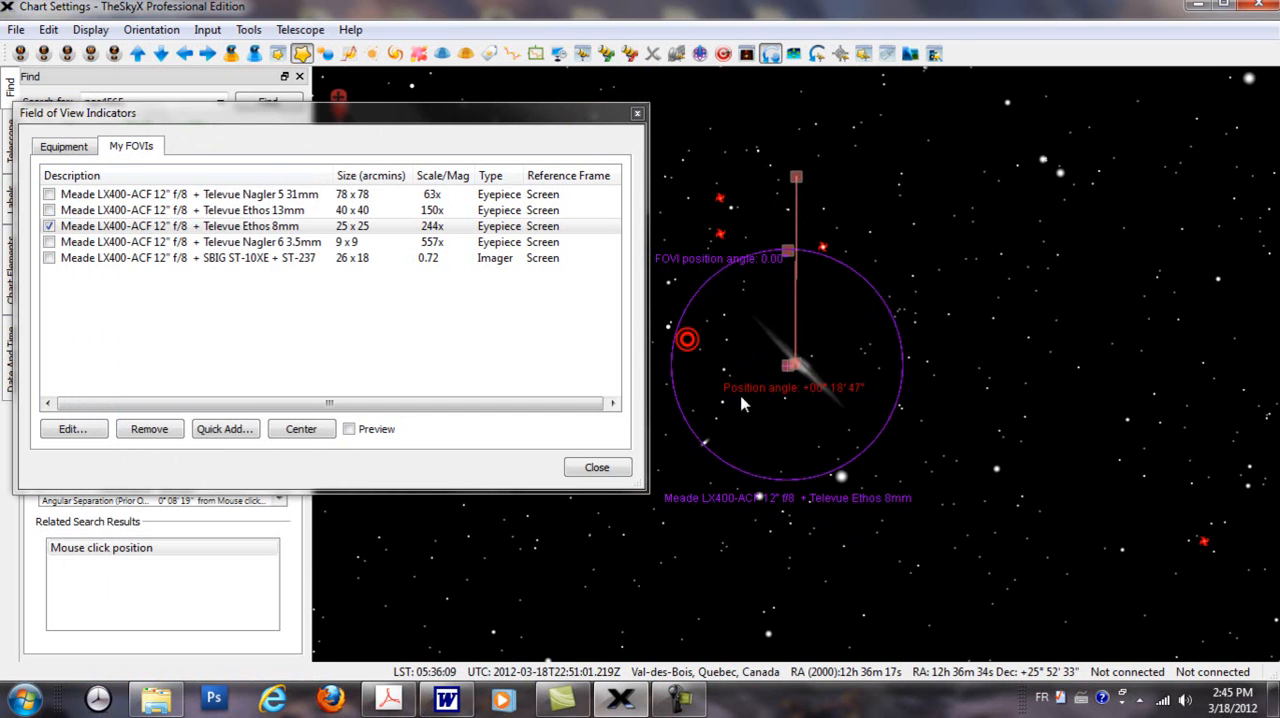
left_click_drag(800, 181, 795, 179)
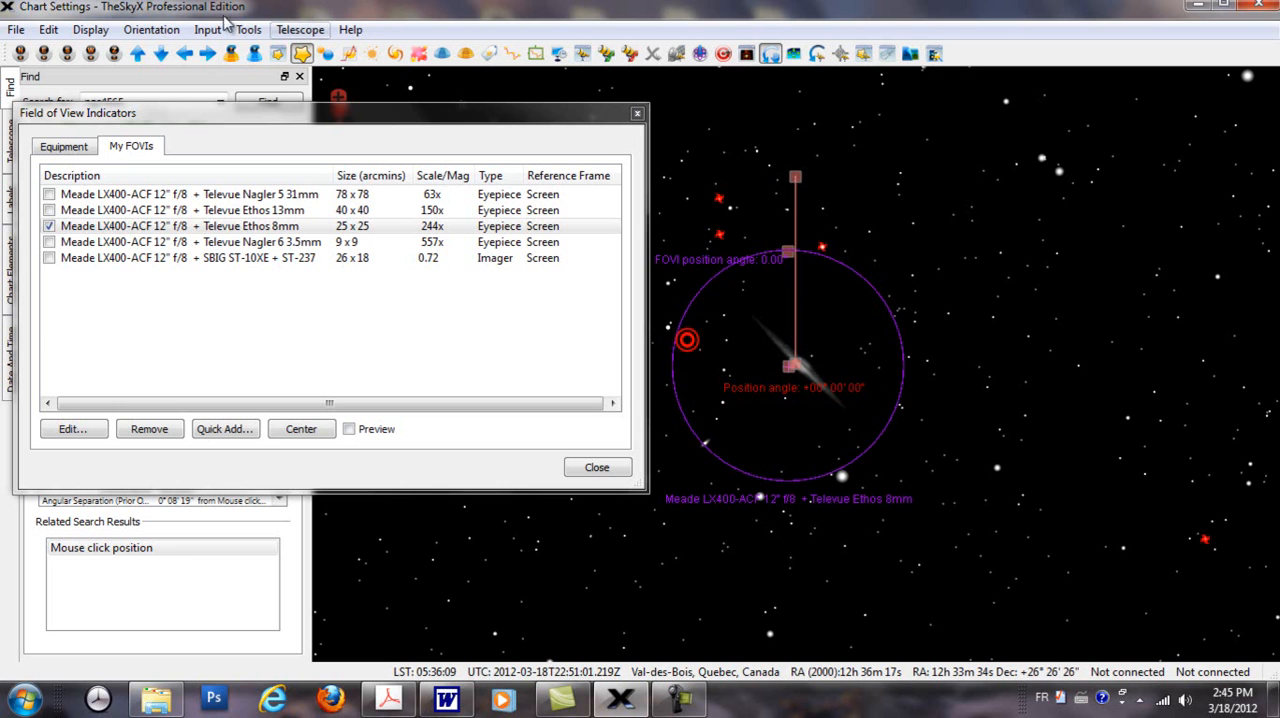
Step: Toggle the chart's mirror image repeatedly to compare both orientations of NGC 4565, ending with the mirror image off
left_click(89, 31)
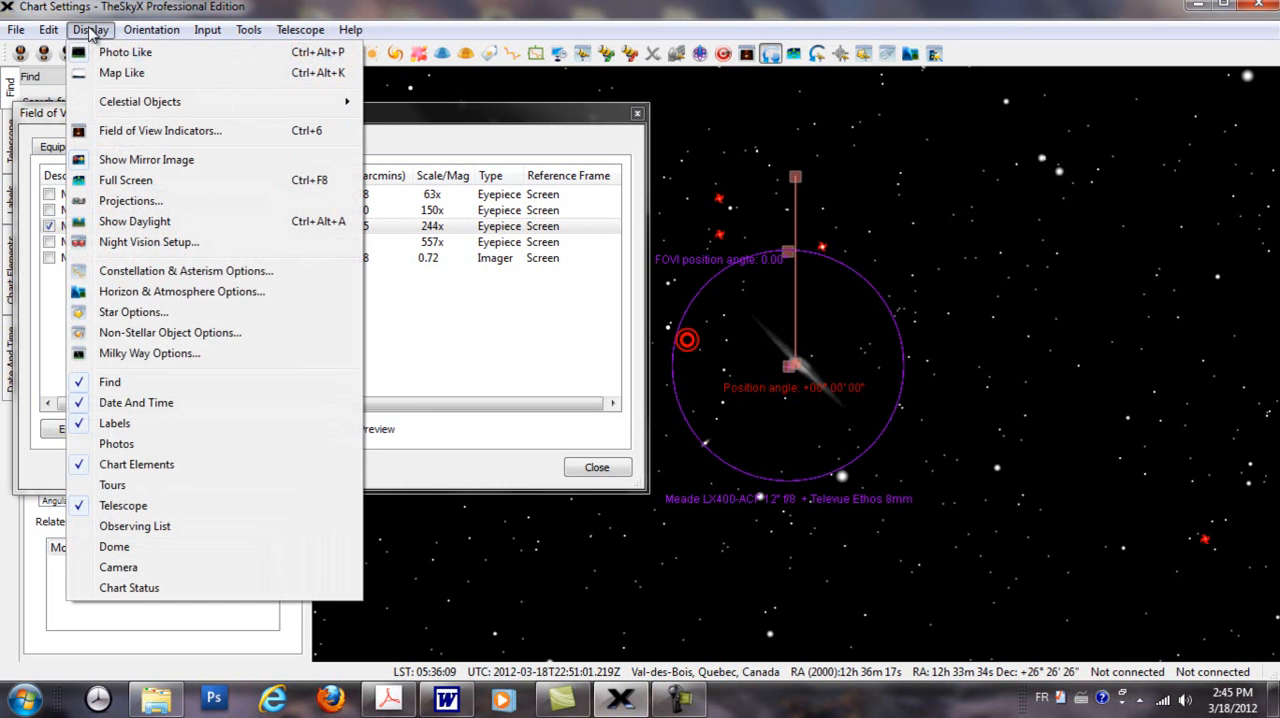
left_click(139, 161)
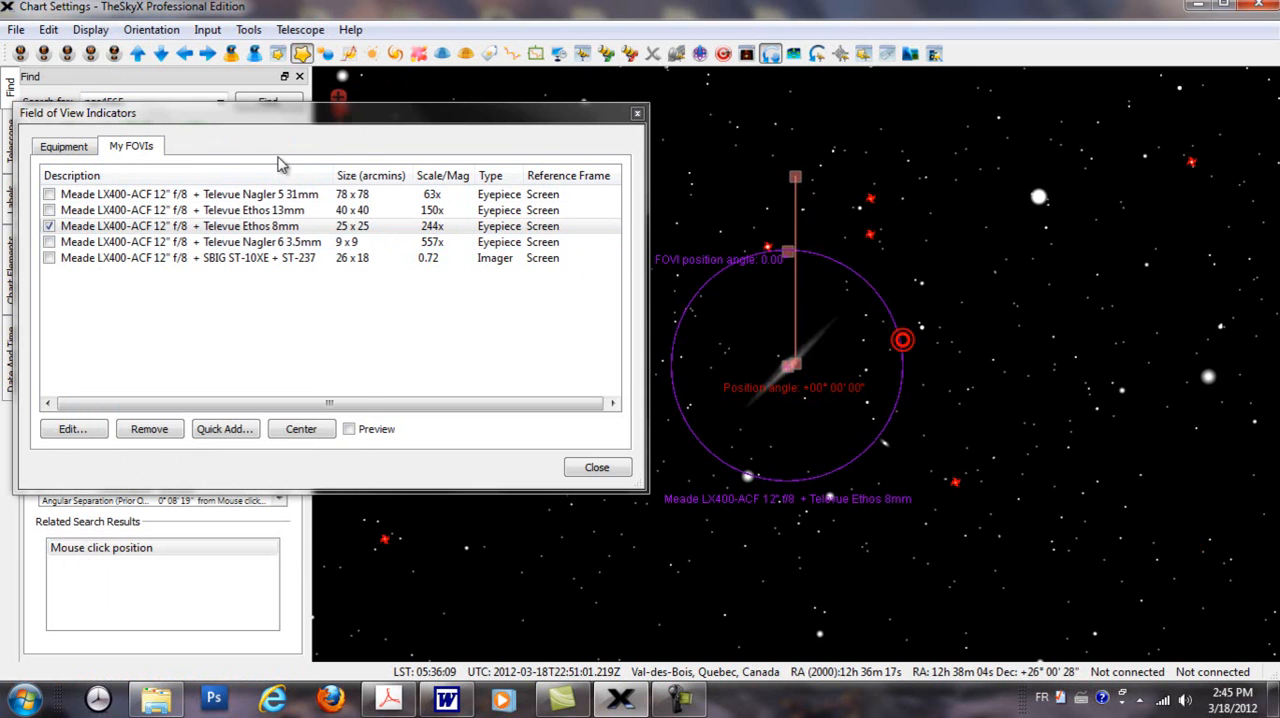
left_click(92, 31)
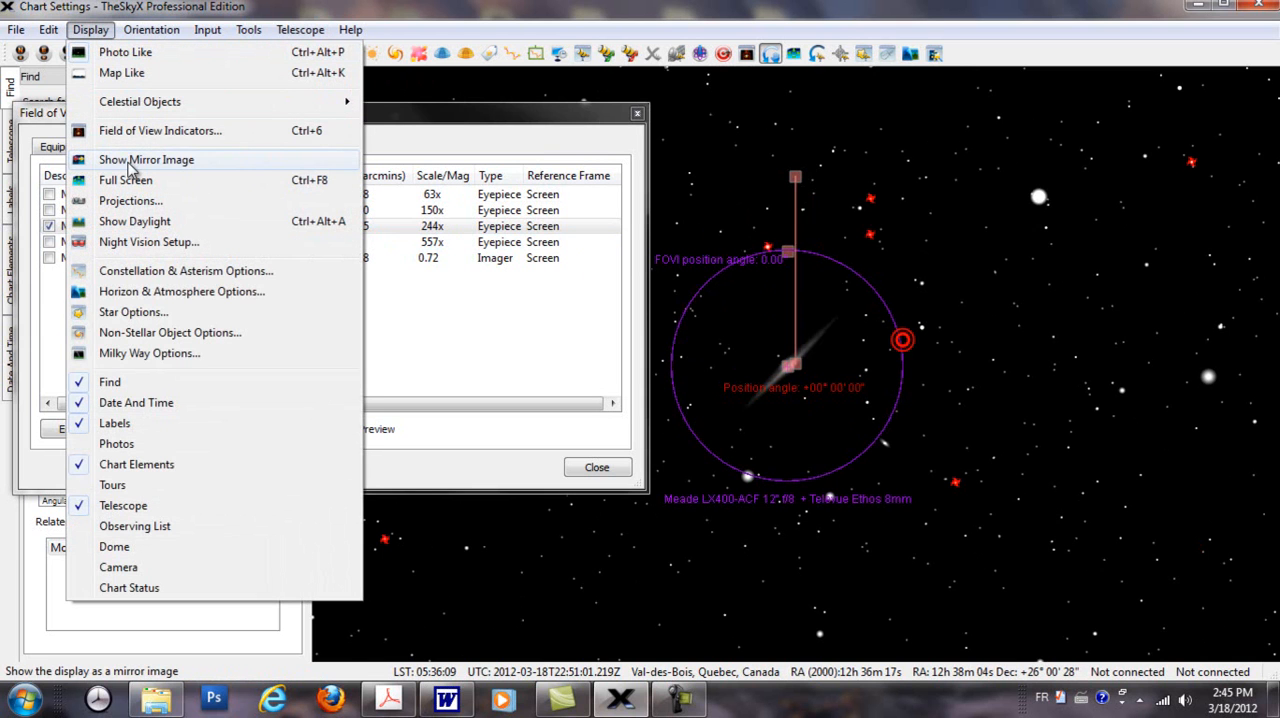
left_click(128, 168)
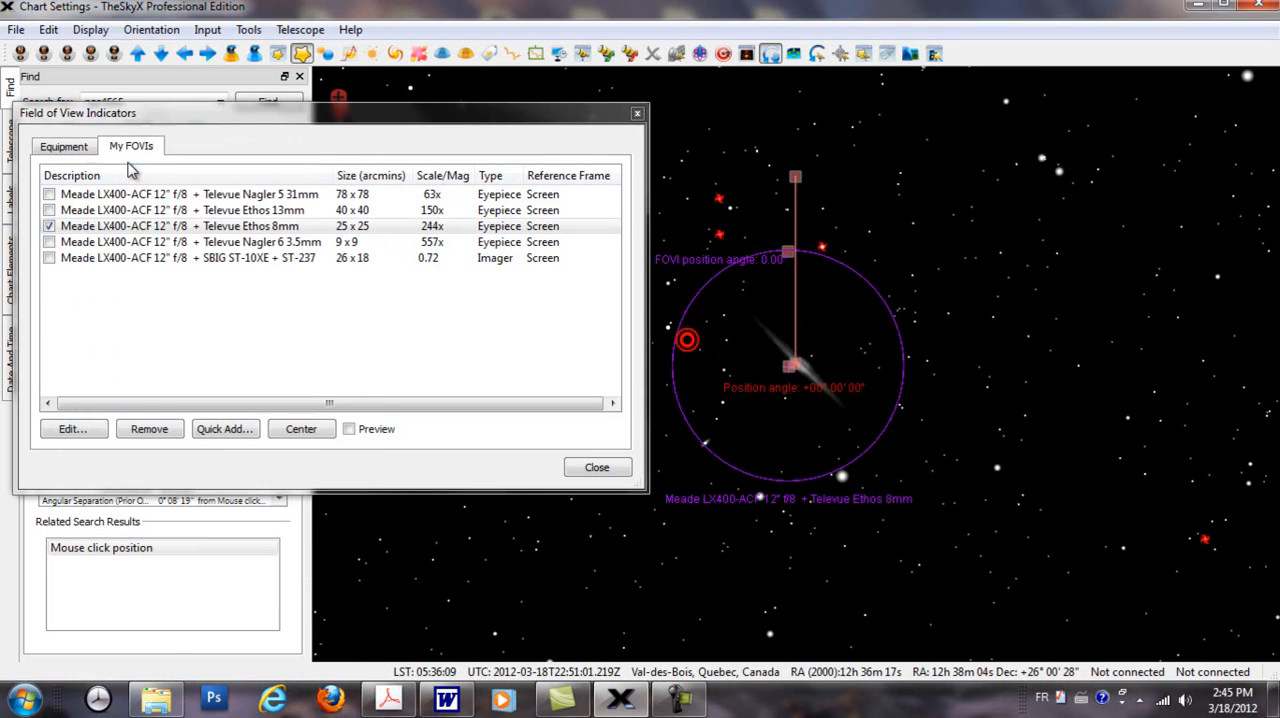
left_click(91, 32)
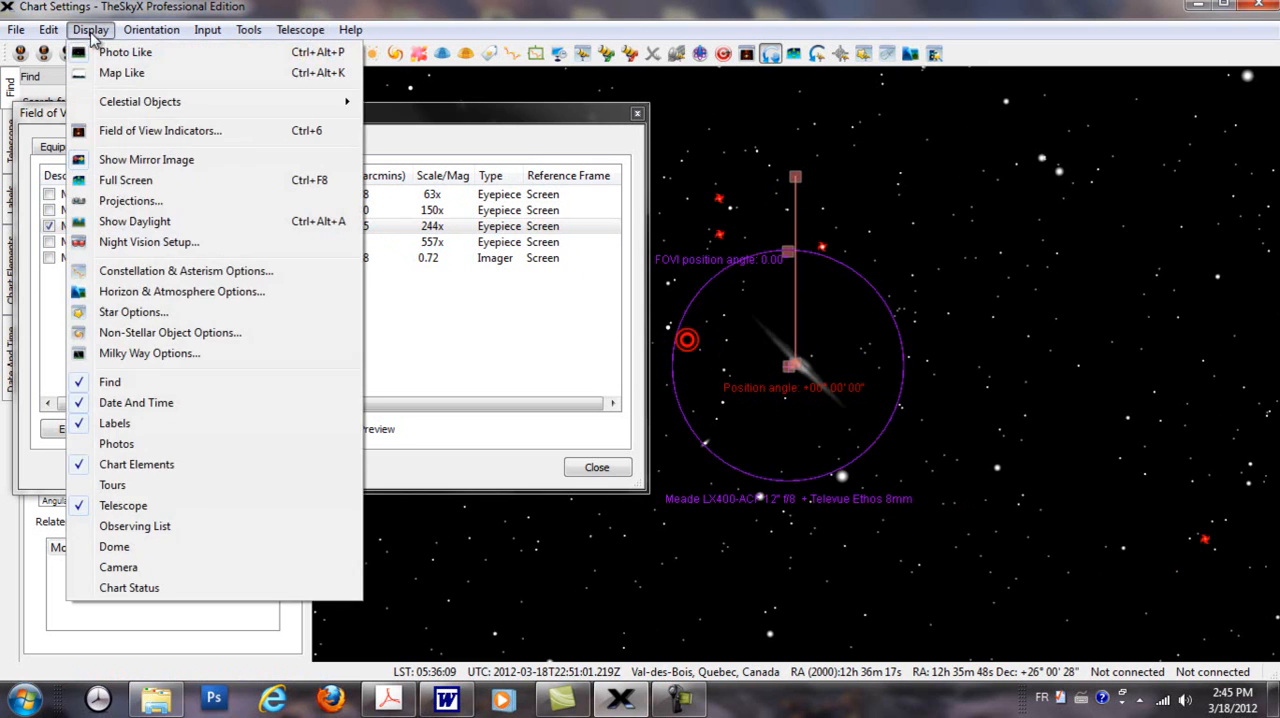
left_click(134, 163)
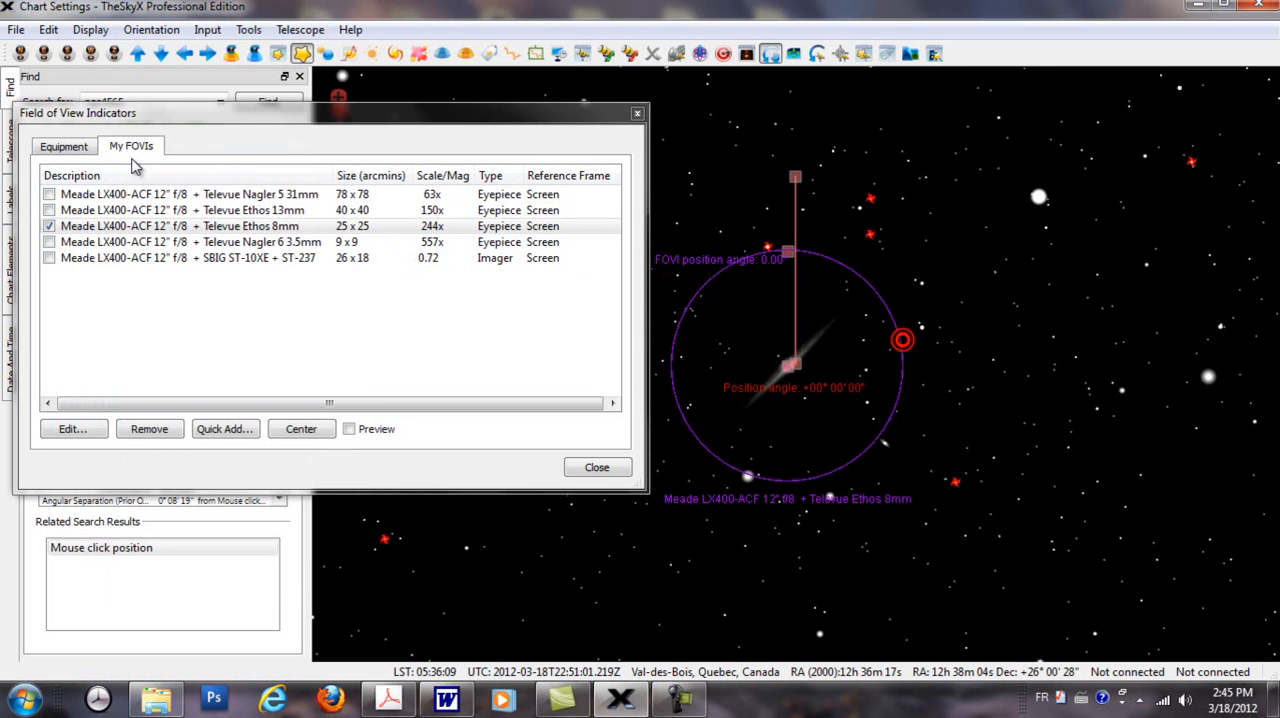
left_click(90, 30)
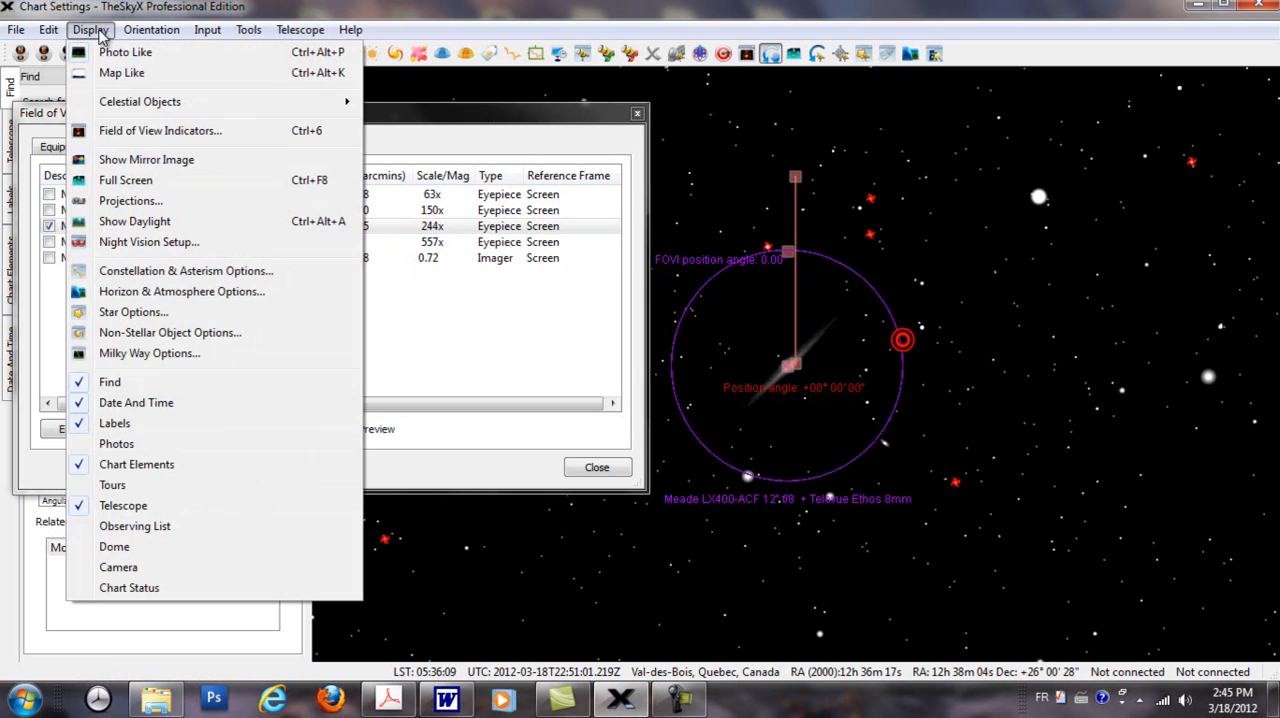
left_click(157, 163)
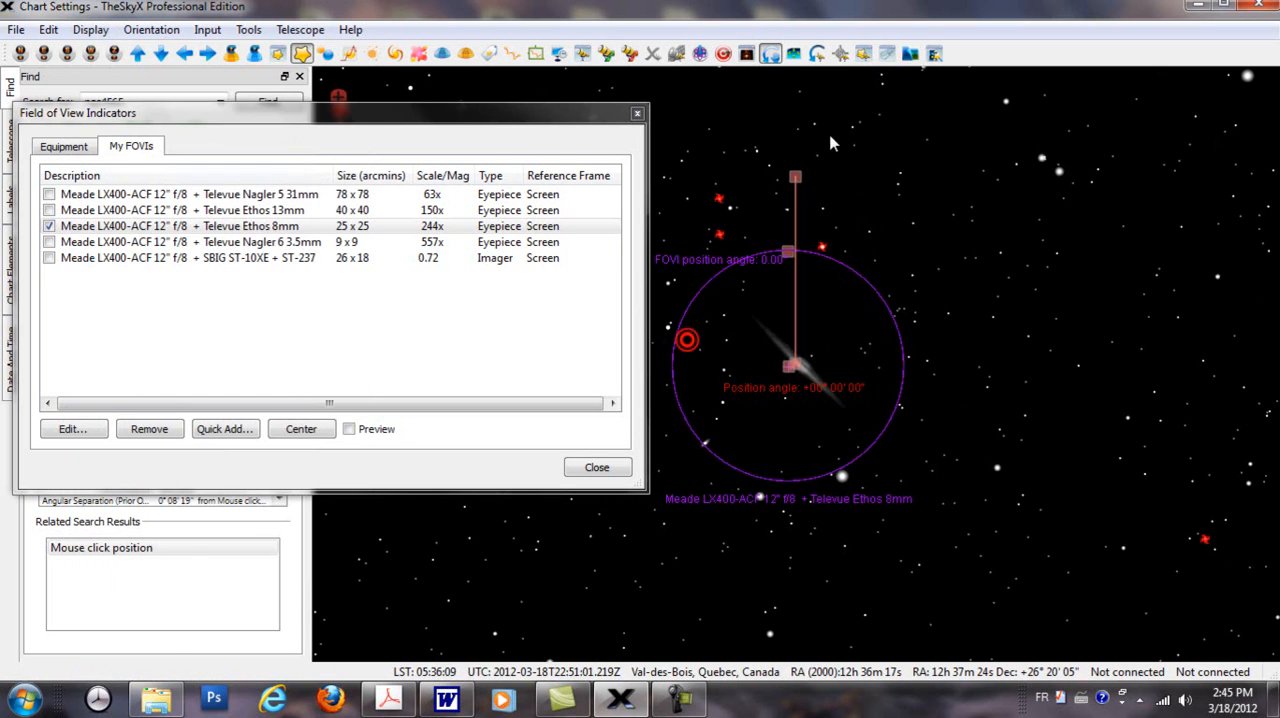
left_click_drag(795, 178, 797, 245)
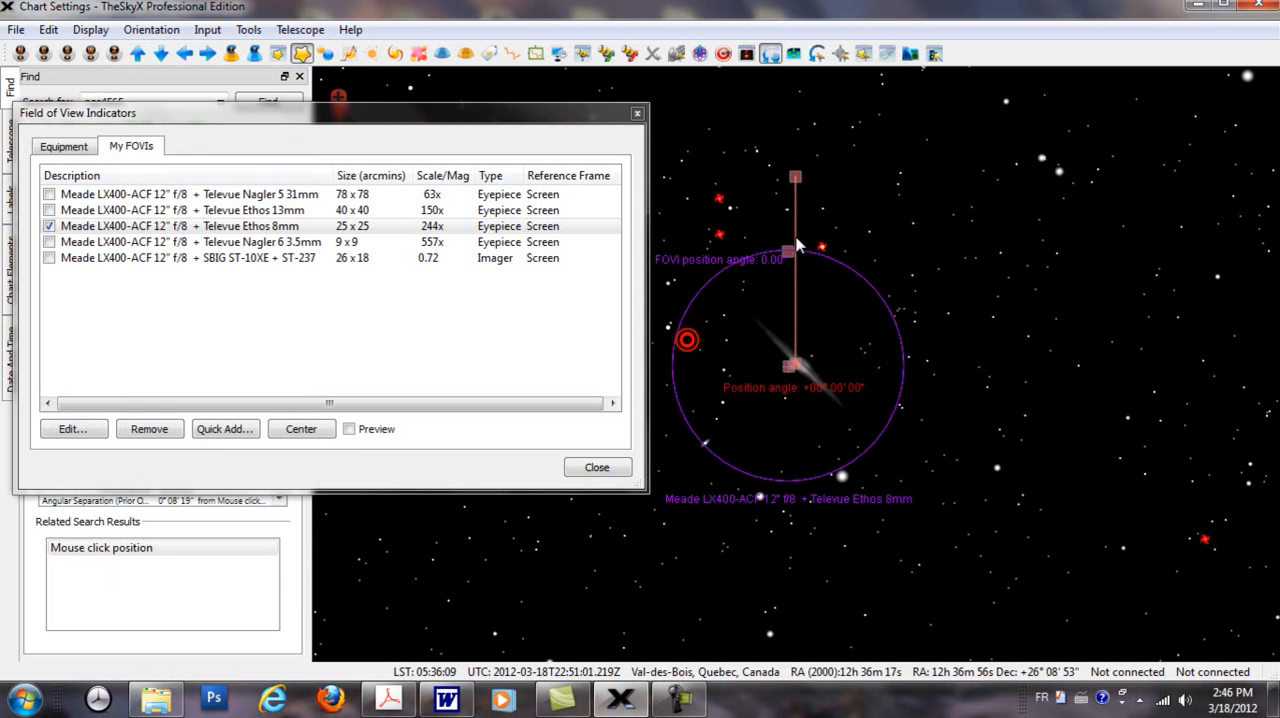
left_click(90, 29)
left_click(146, 160)
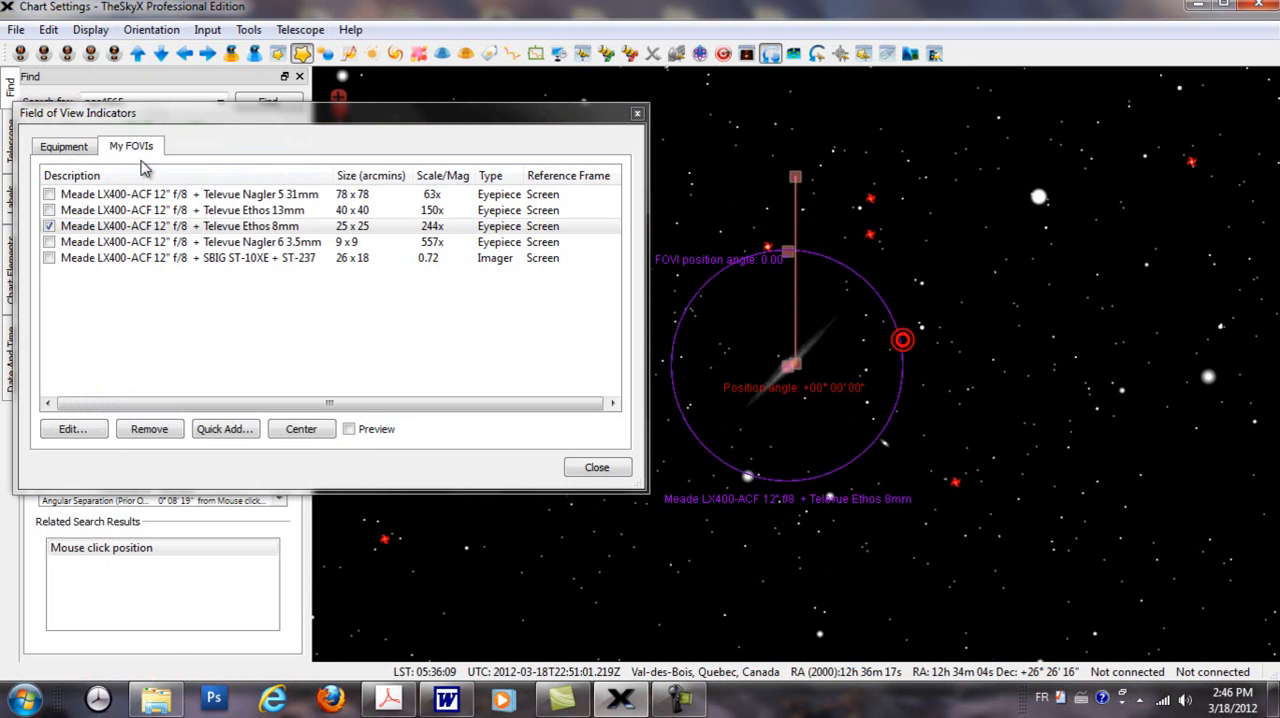
Step: Select the star GSC 1992:79 outside the Ethos 8mm circle and turn off the Rotate Tool
left_click(929, 214)
left_click(769, 53)
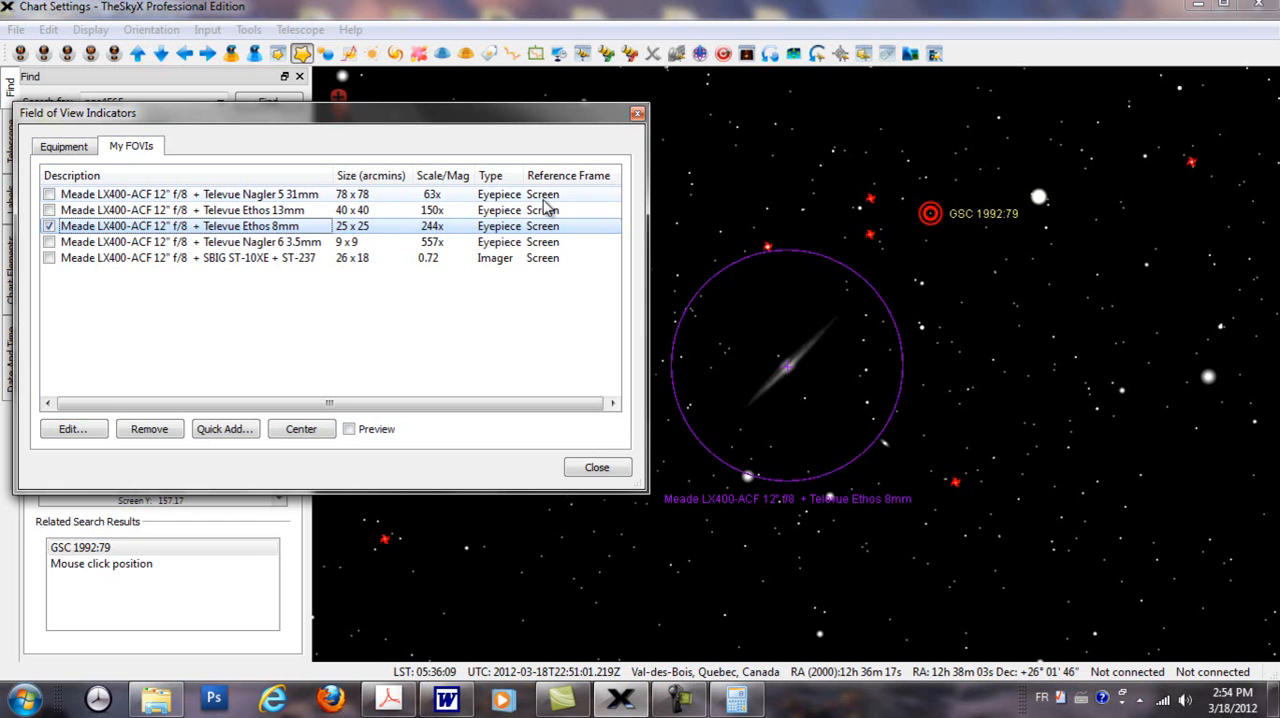
Step: Close the field of view indicators window, find Orion and centre the chart on the whole constellation
left_click(637, 114)
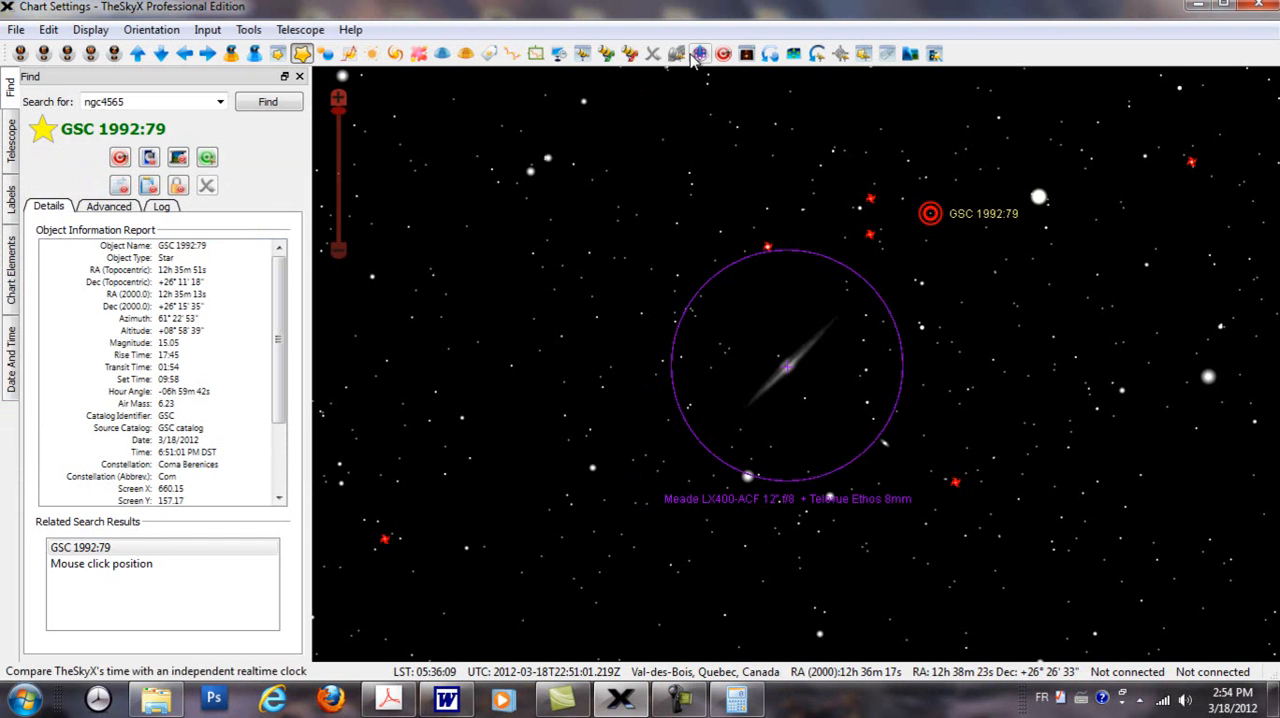
left_click_drag(135, 101, 78, 93)
type("ori")
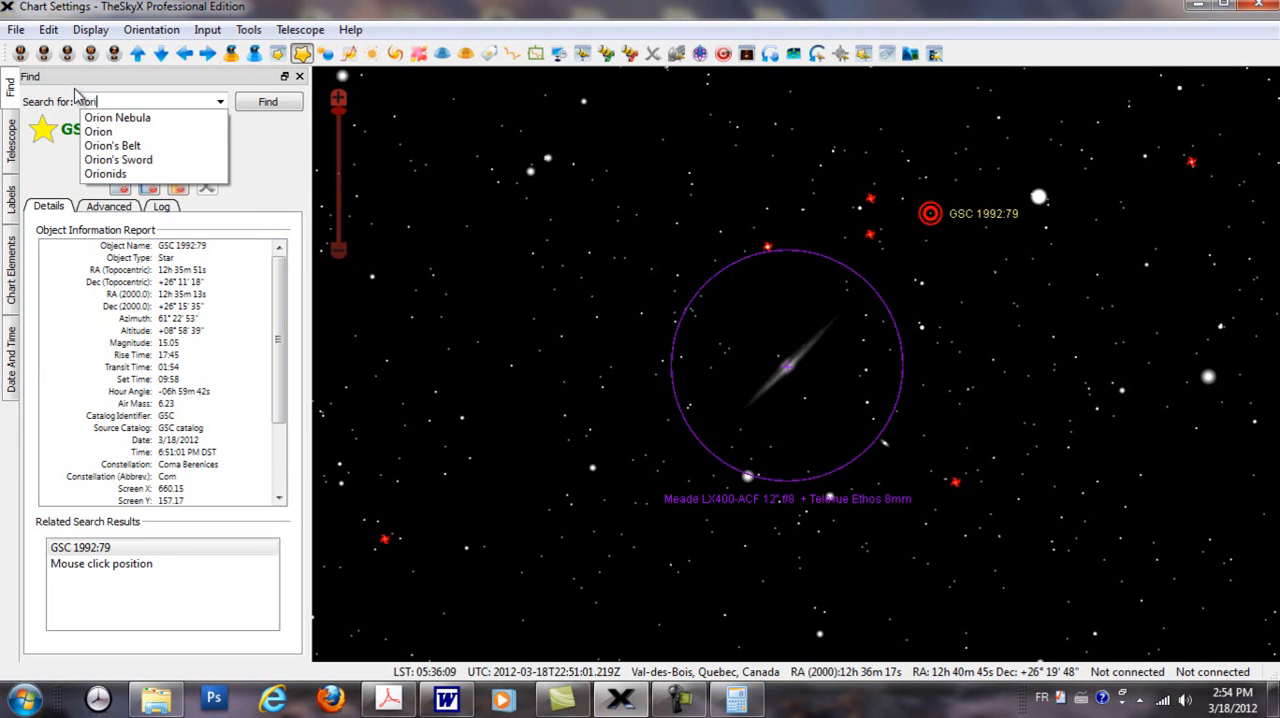
left_click(98, 131)
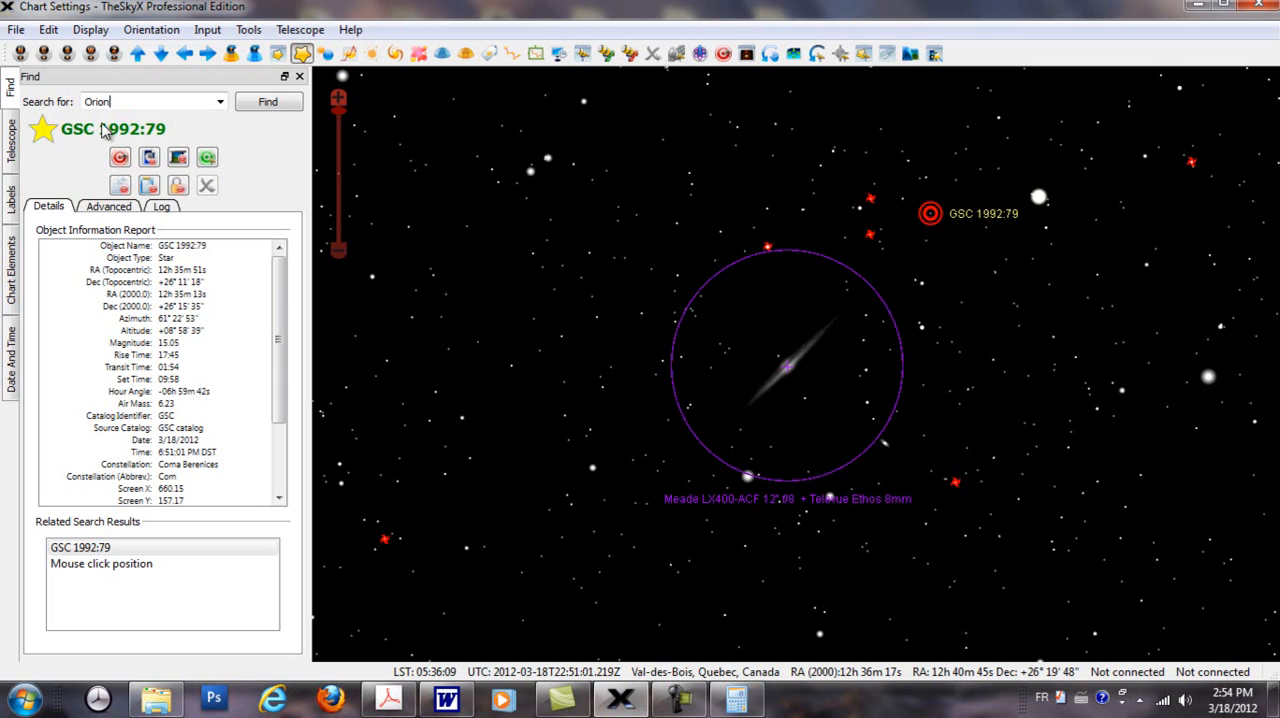
left_click(262, 102)
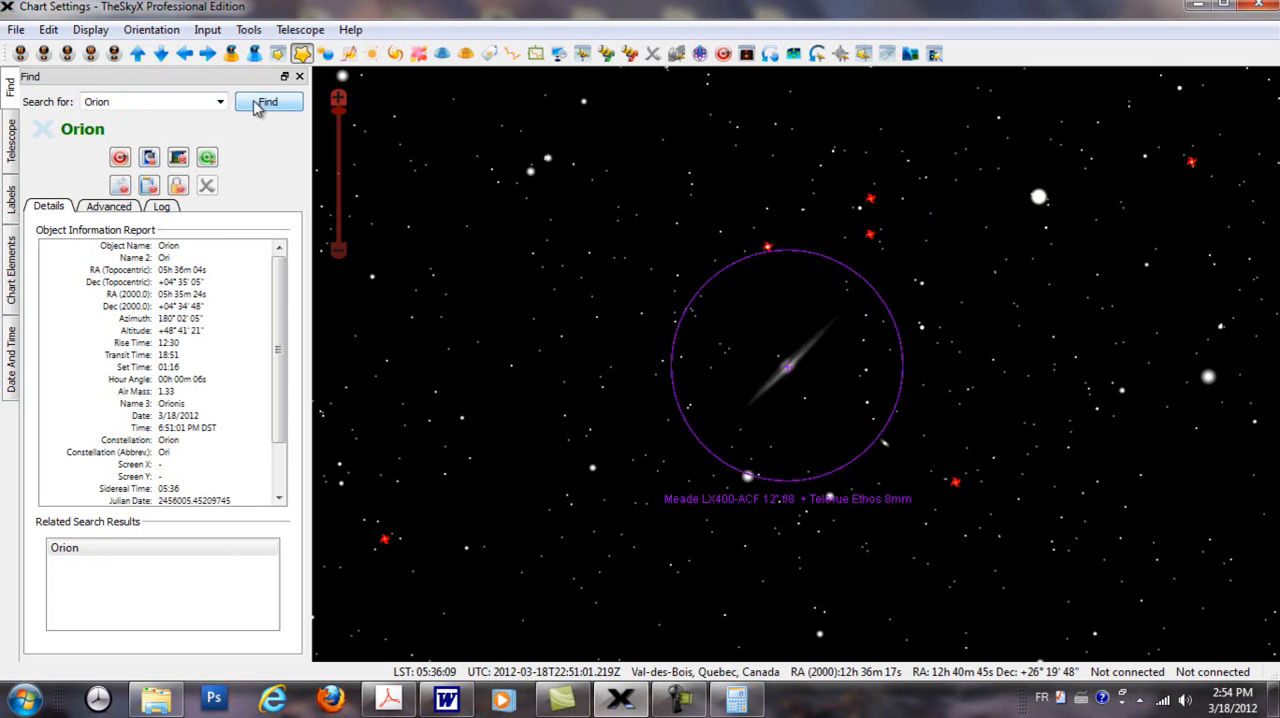
left_click(120, 160)
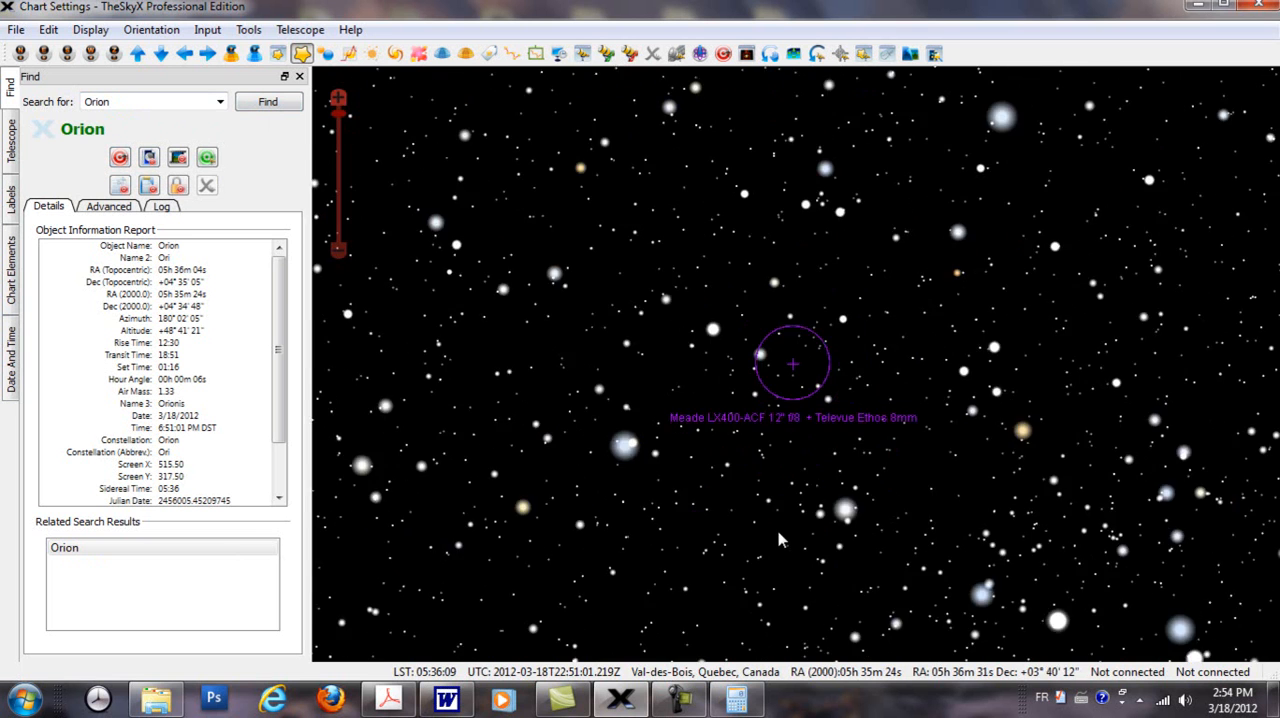
scroll(819, 502, "down", 2)
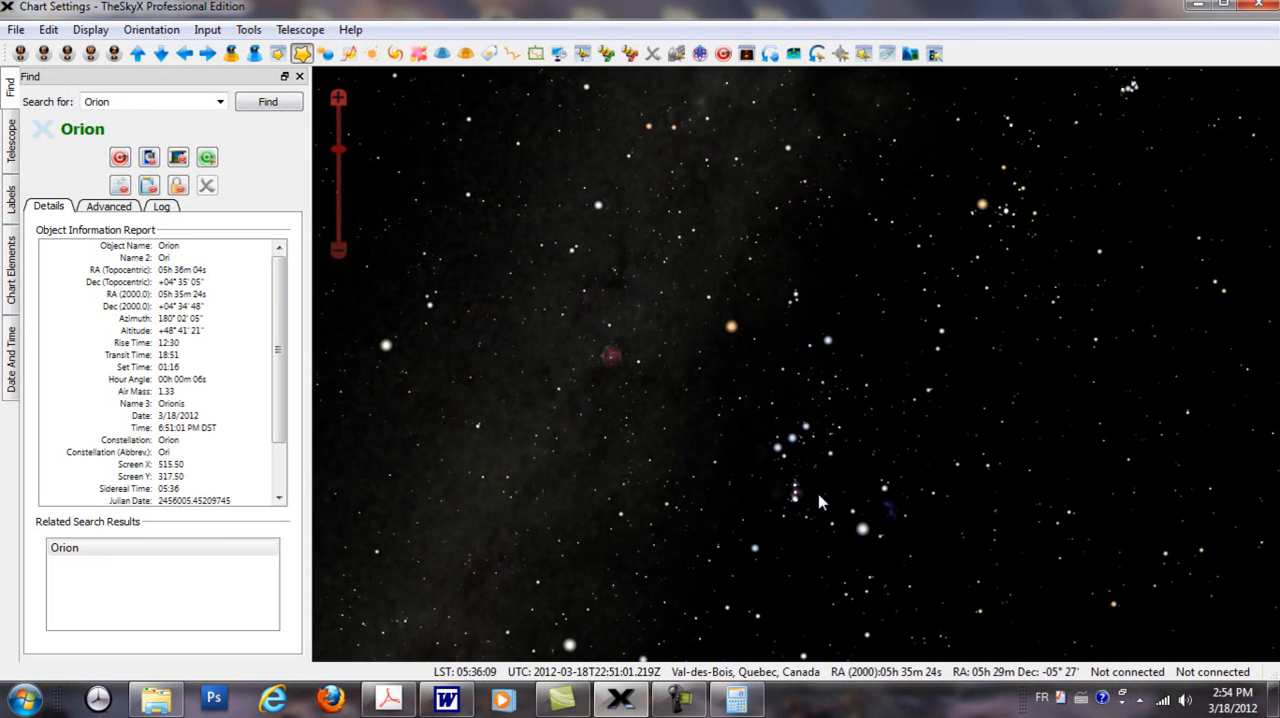
left_click_drag(790, 456, 756, 392)
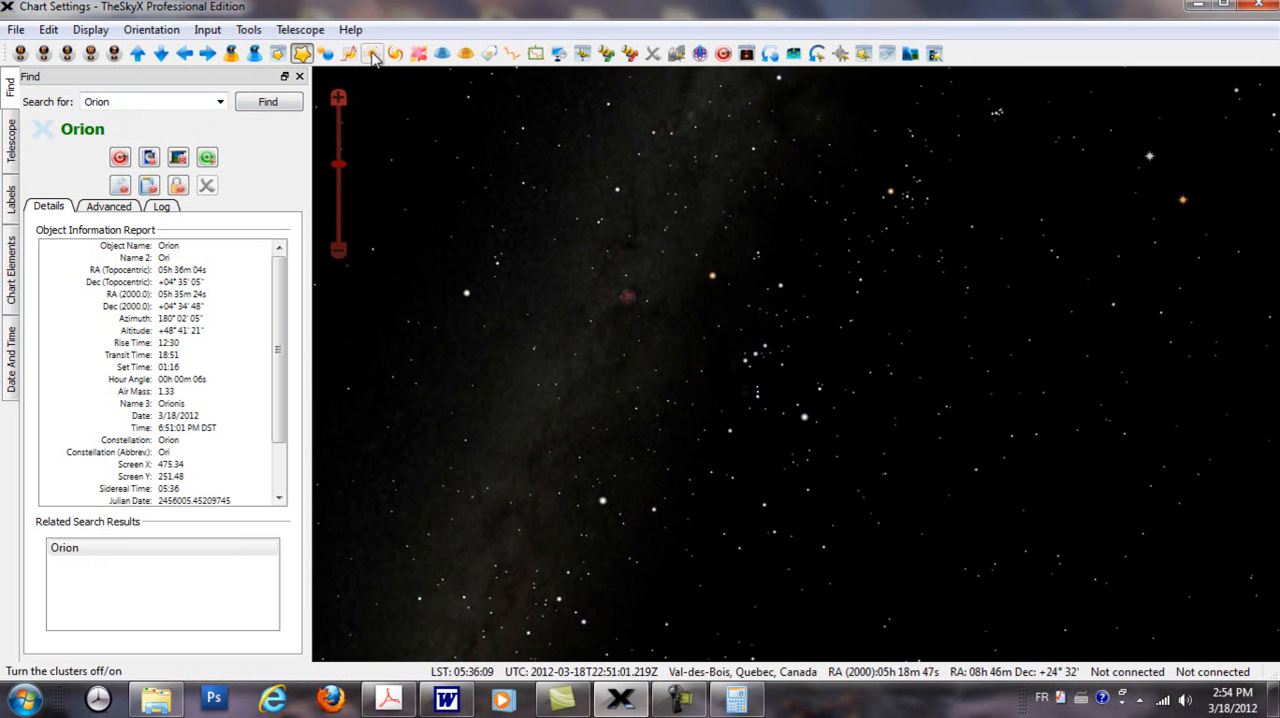
Step: Show the equatorial grid and the Meridian line on the chart around Orion
left_click(443, 55)
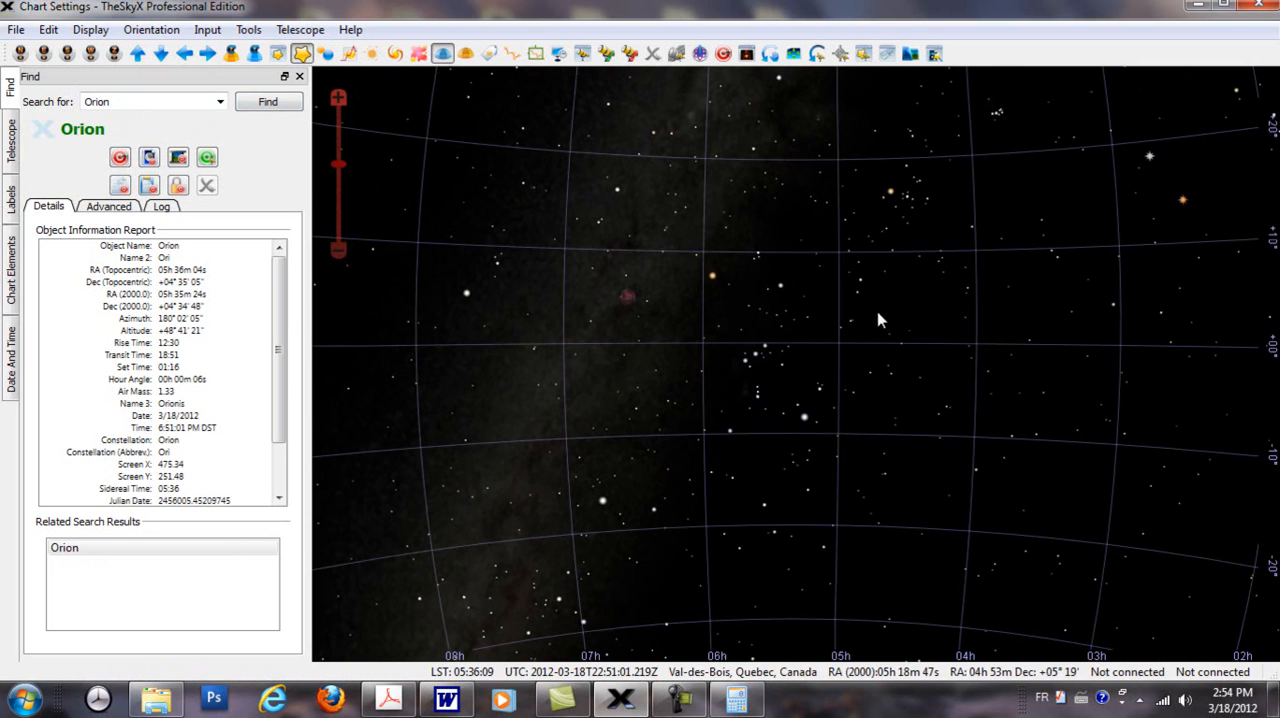
left_click_drag(859, 381, 857, 387)
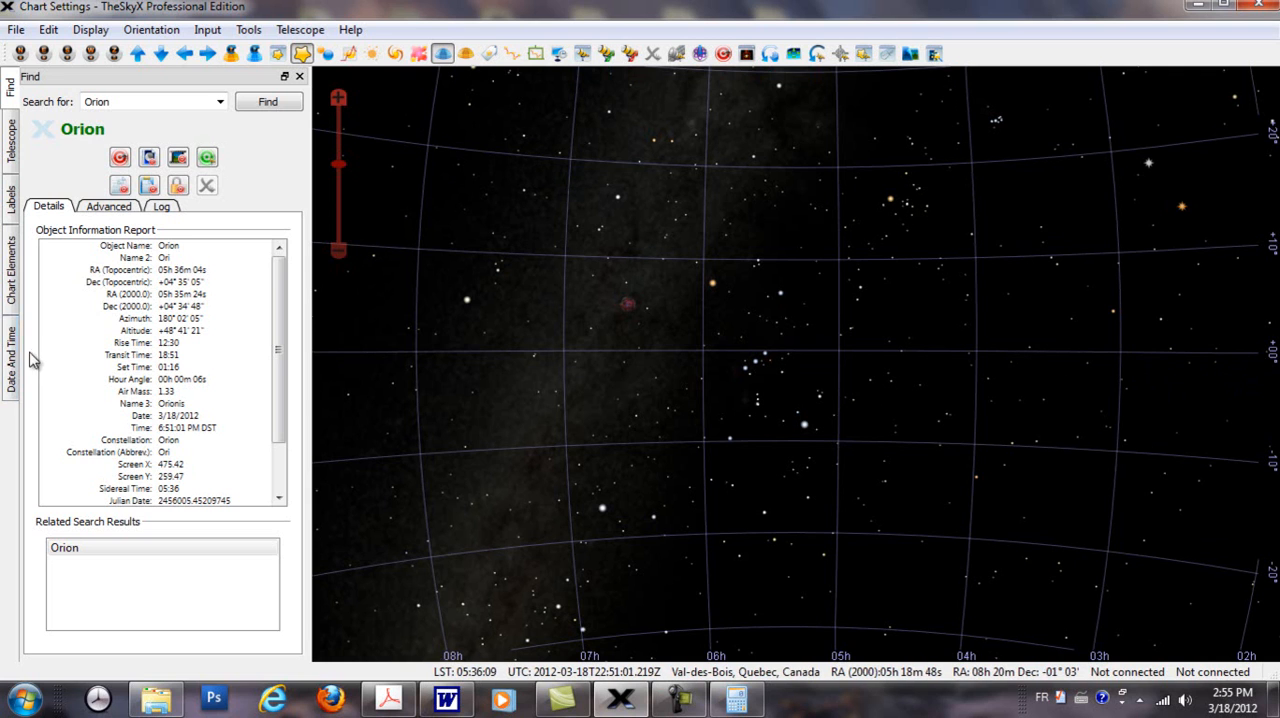
left_click(12, 272)
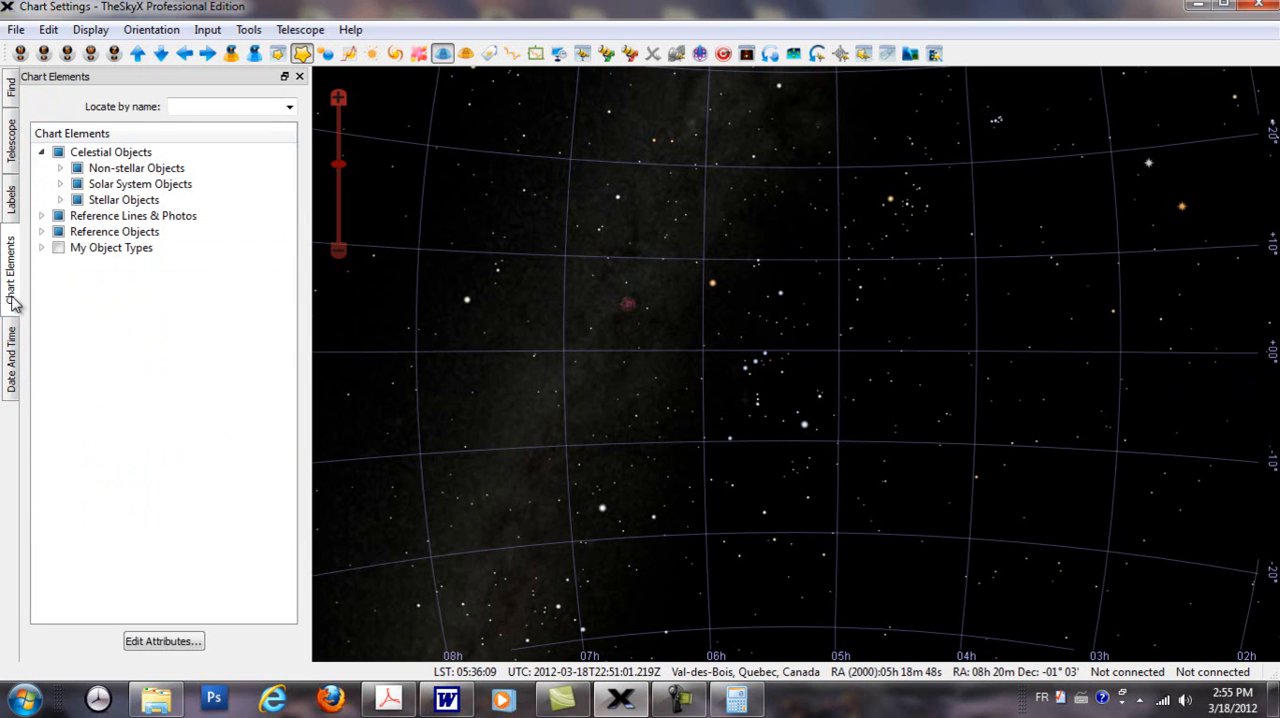
left_click(231, 107)
type("mer")
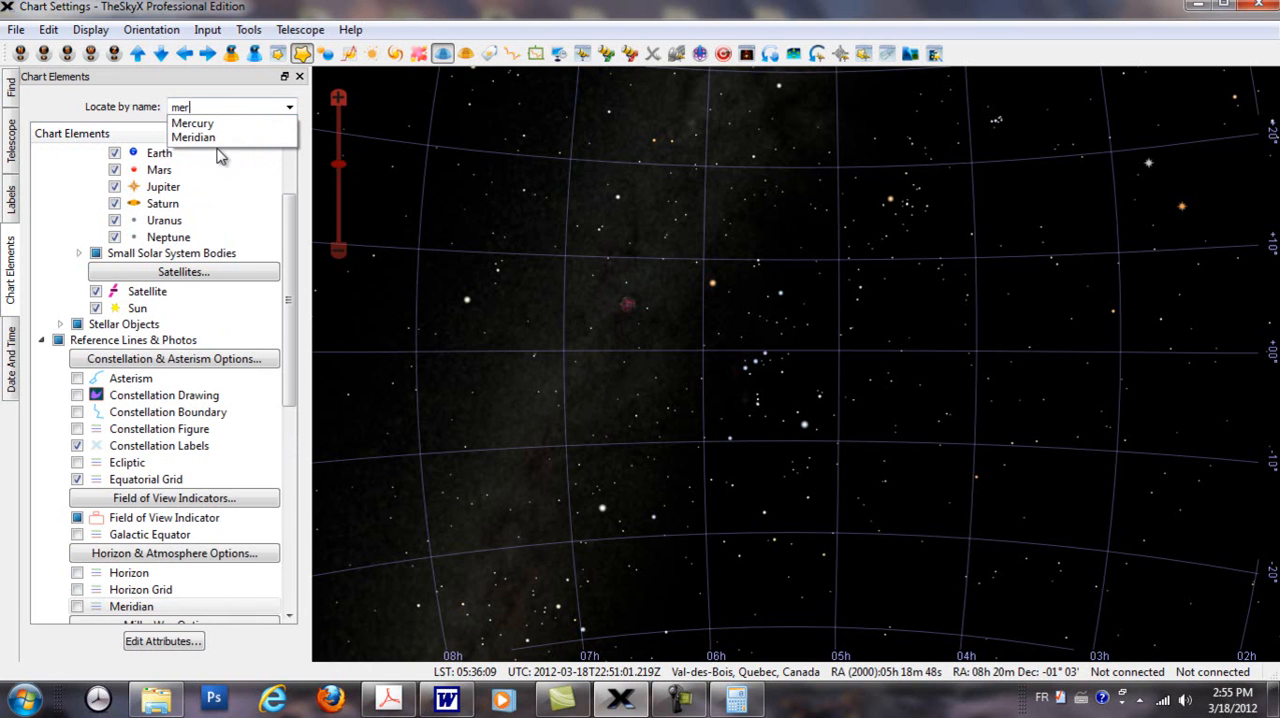
left_click(208, 139)
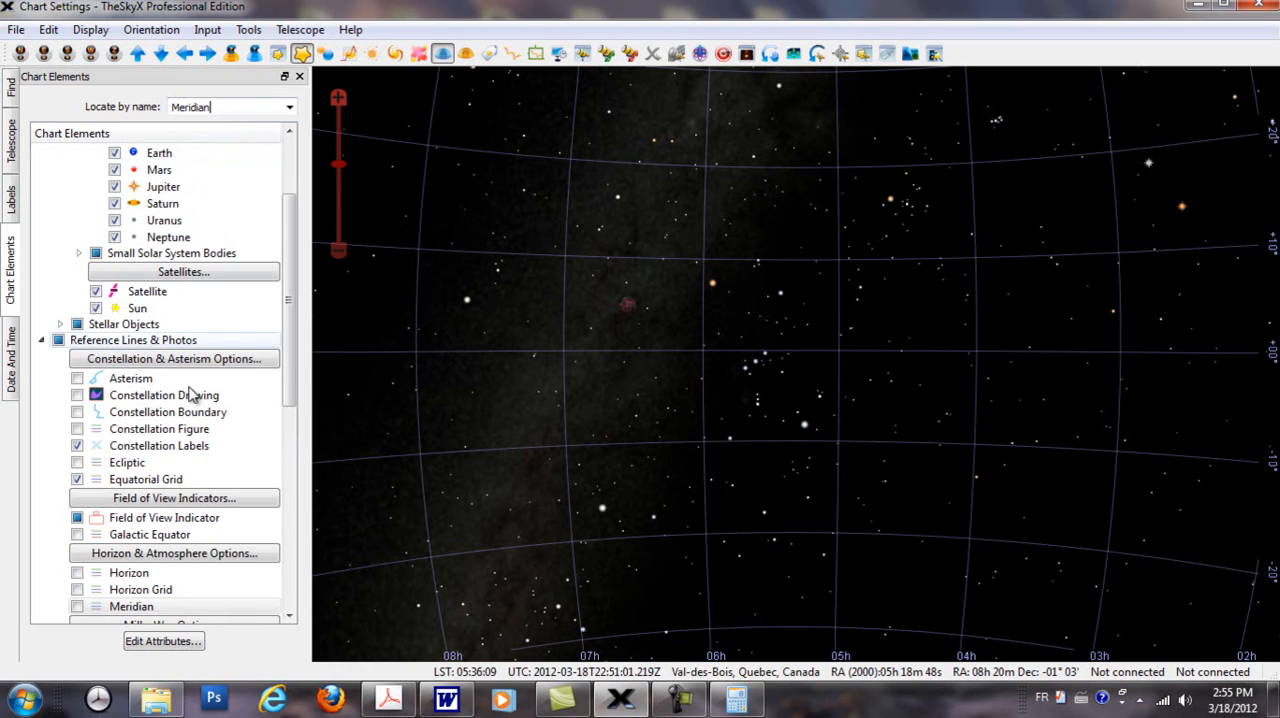
left_click(77, 606)
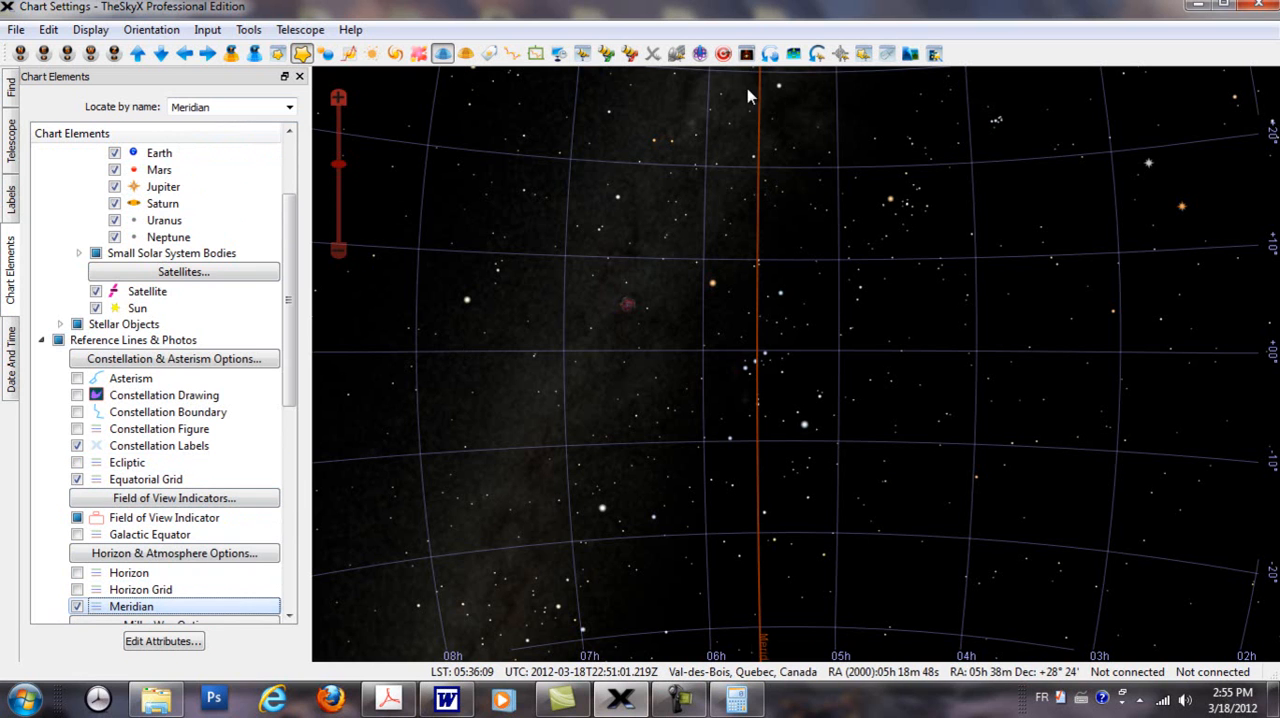
left_click_drag(763, 400, 784, 405)
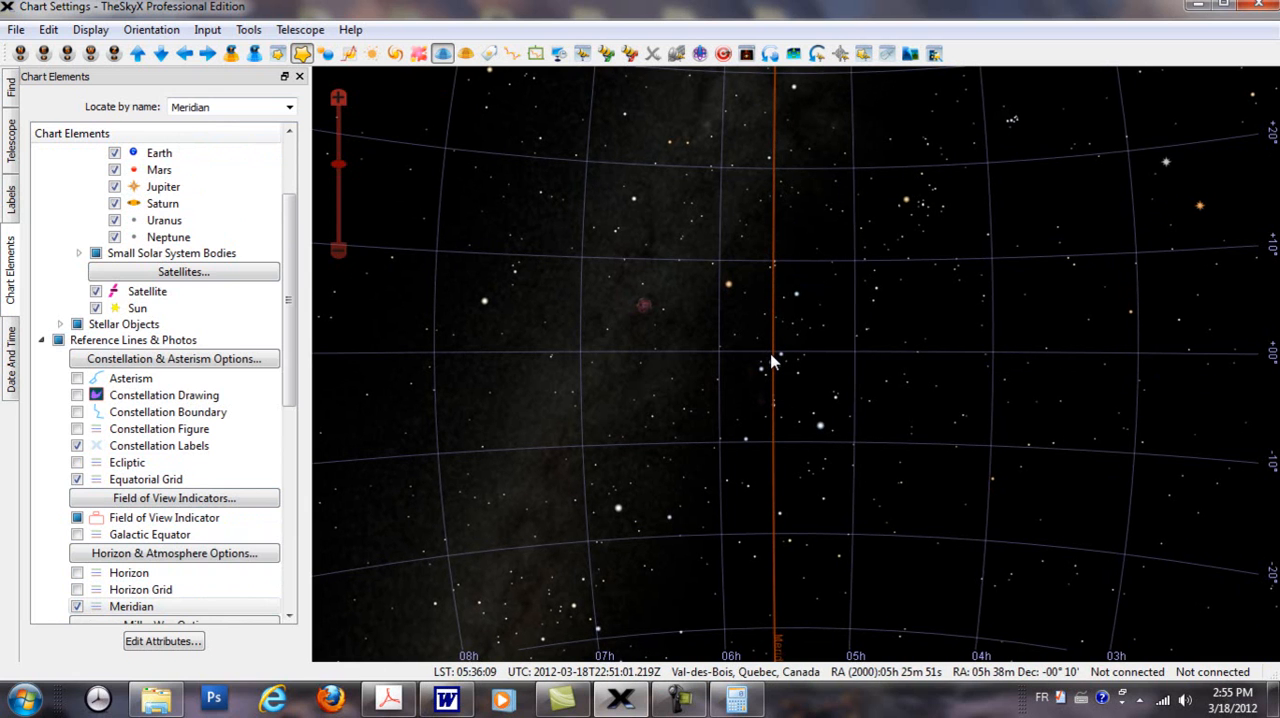
mouse_move(772, 361)
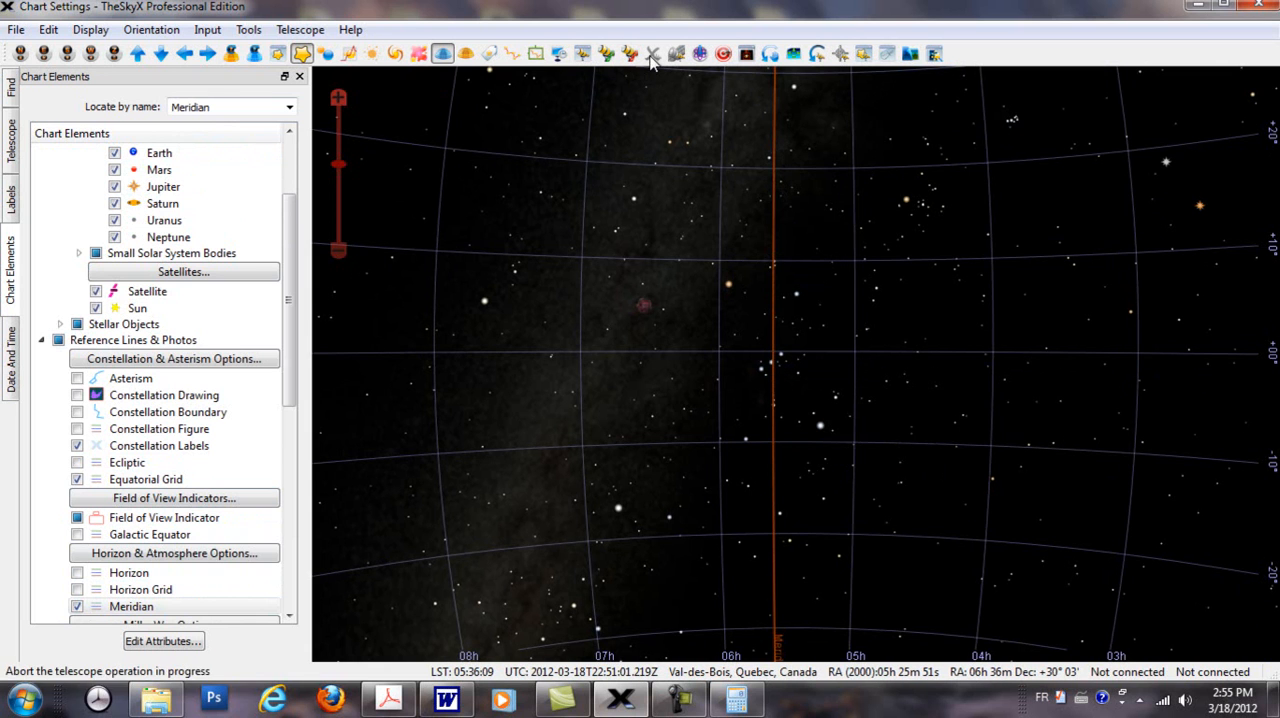
Step: Show the constellation figures and labels briefly to identify Orion, and hide both again
left_click(512, 54)
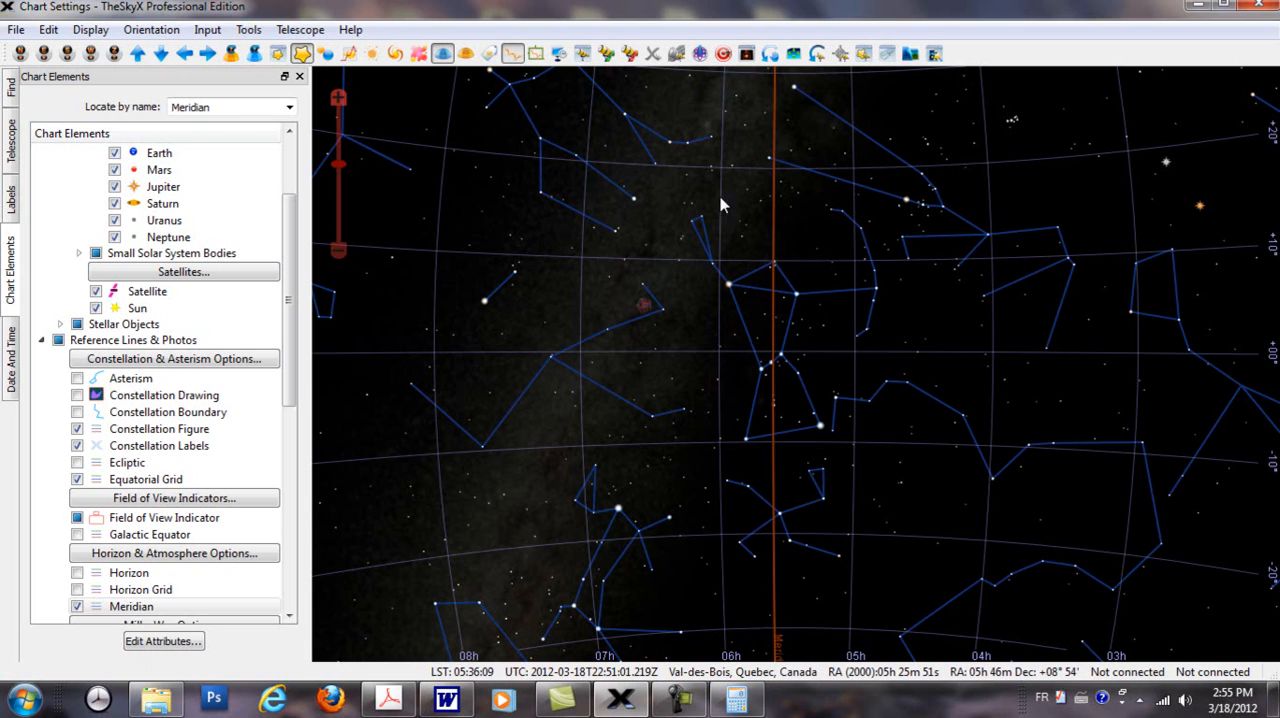
left_click(490, 58)
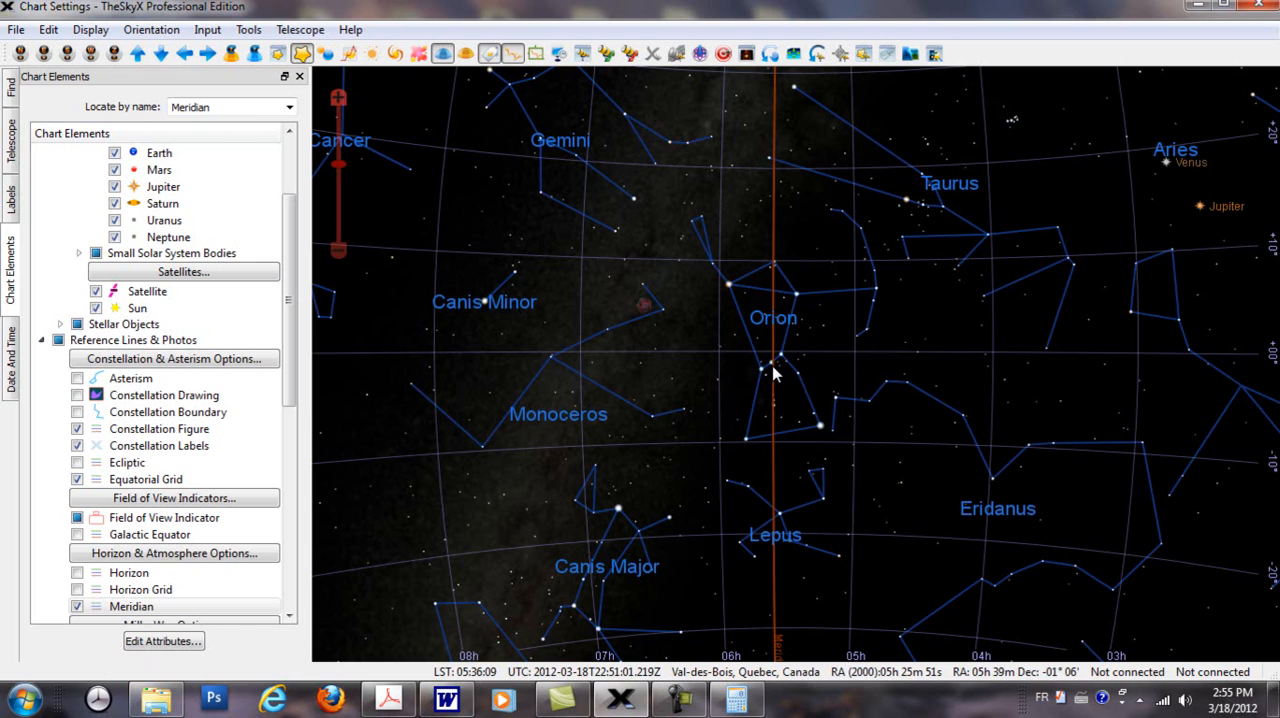
left_click(12, 370)
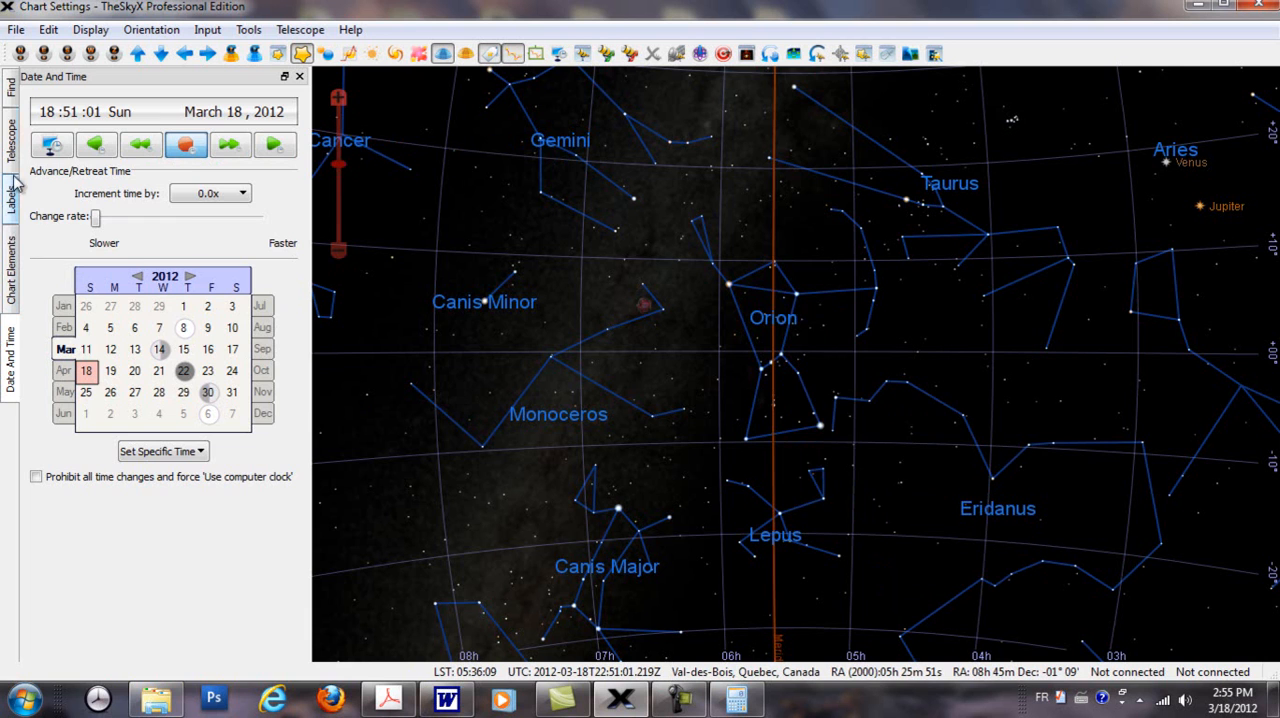
left_click(11, 88)
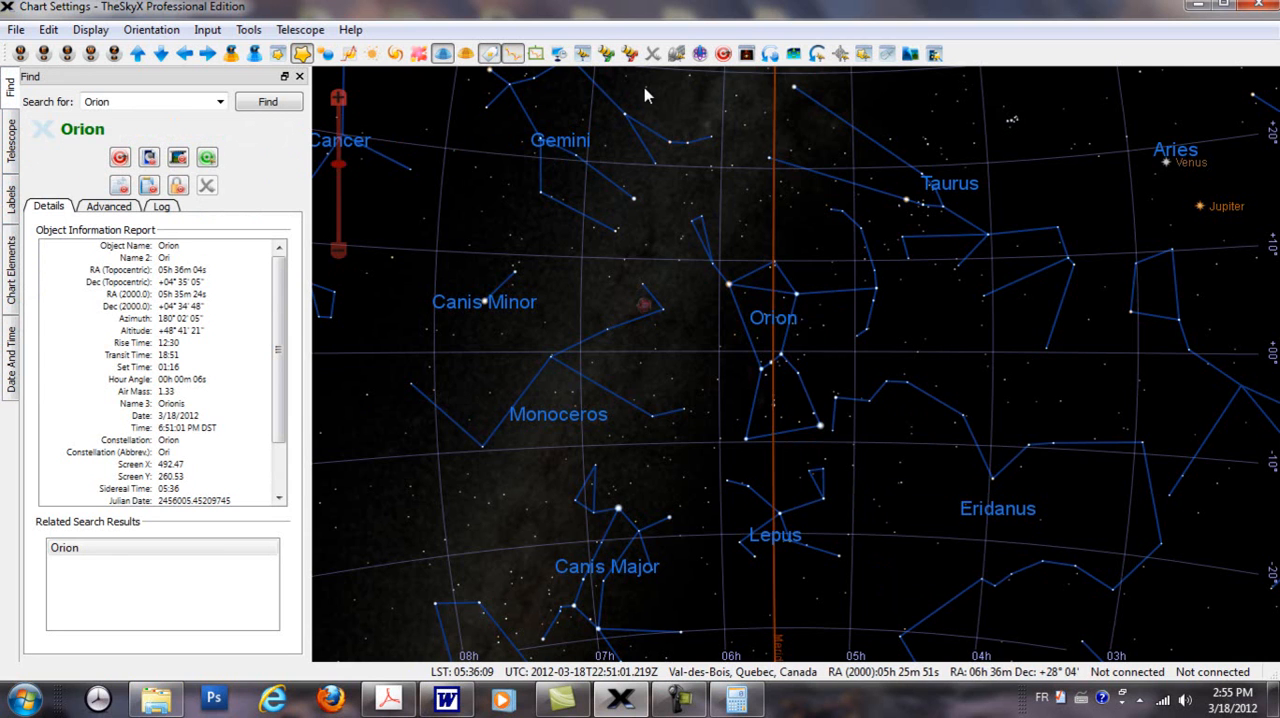
left_click(489, 55)
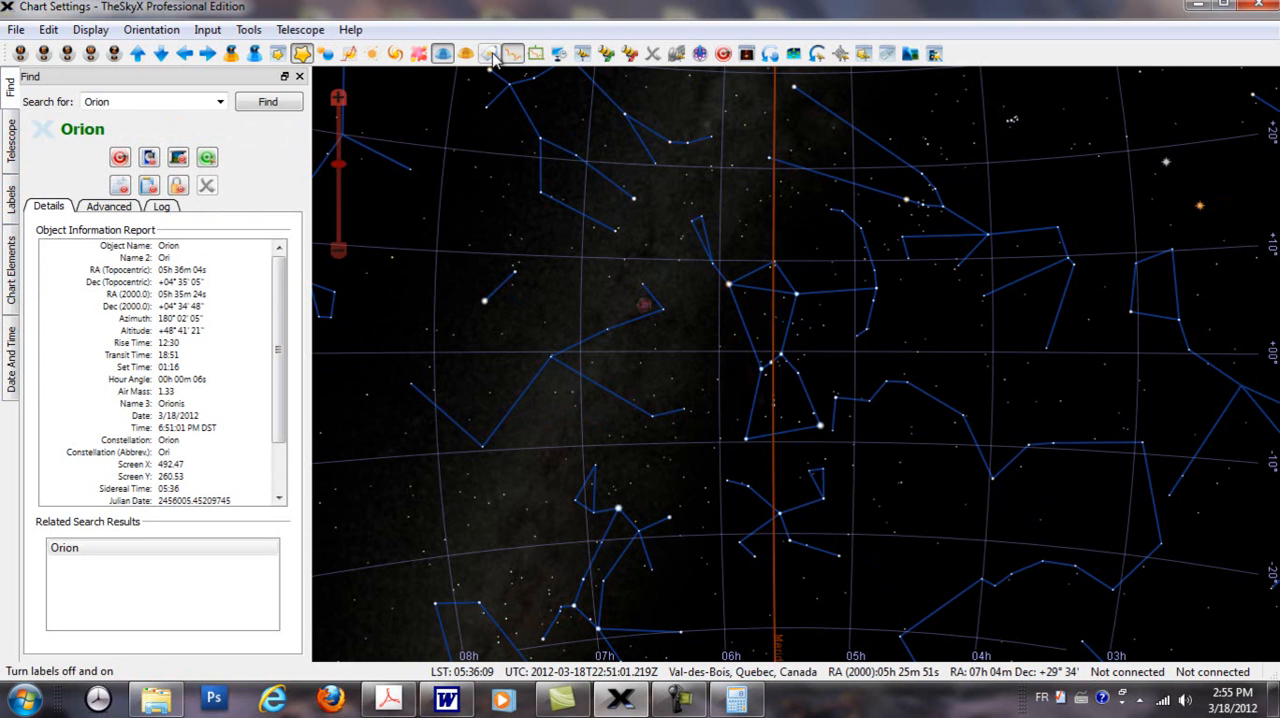
left_click(512, 54)
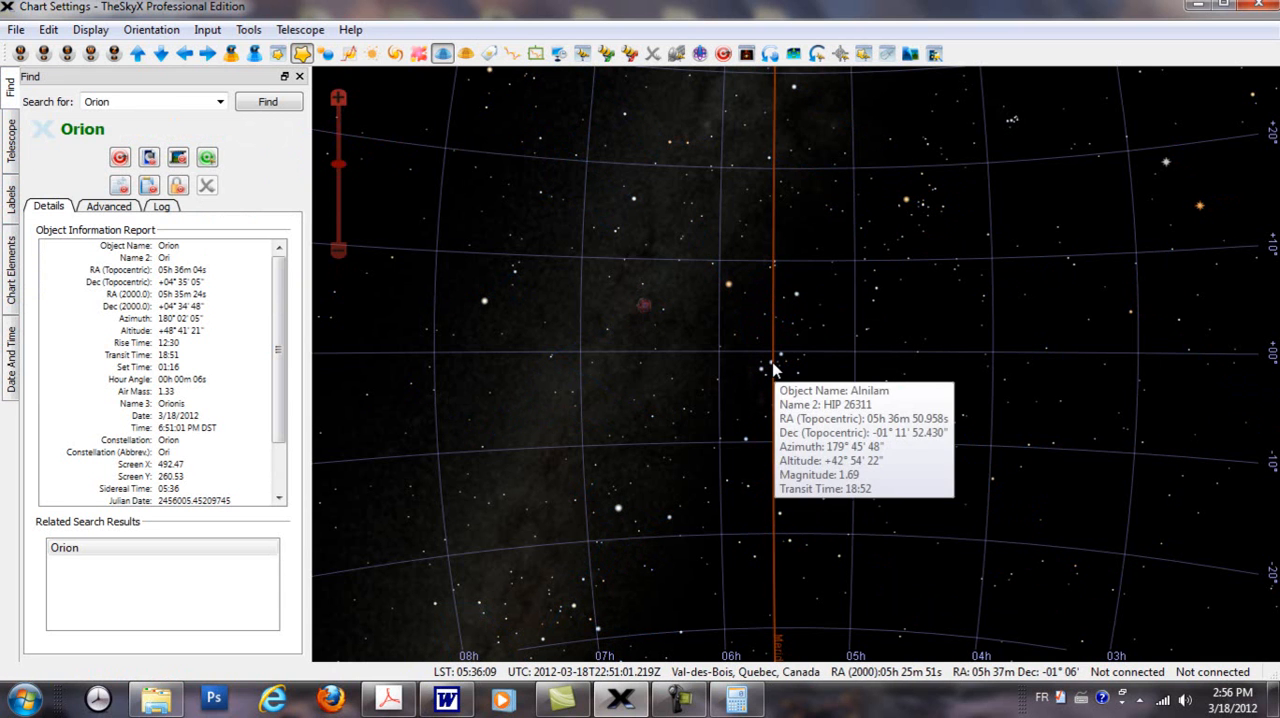
Step: Examine the stars around Alnilam near the meridian within the Televue Ethos 8mm field of view circle
scroll(773, 370, "up", 5)
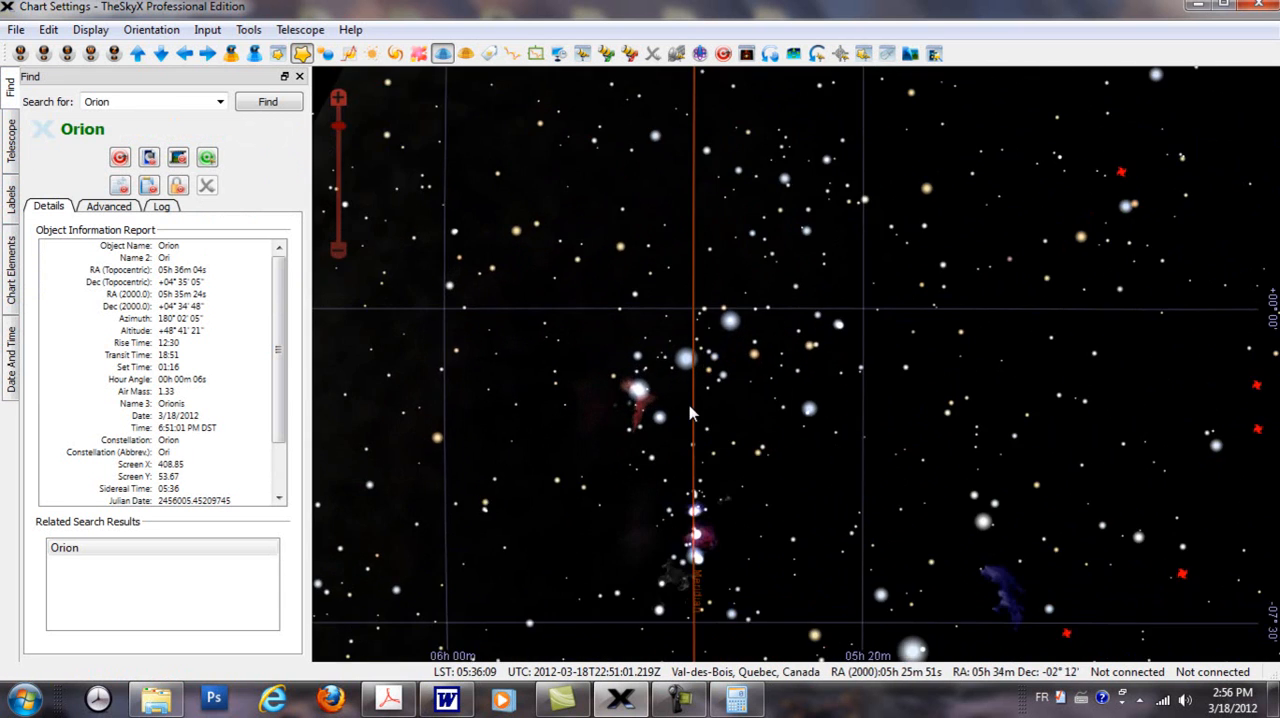
scroll(753, 427, "up", 3)
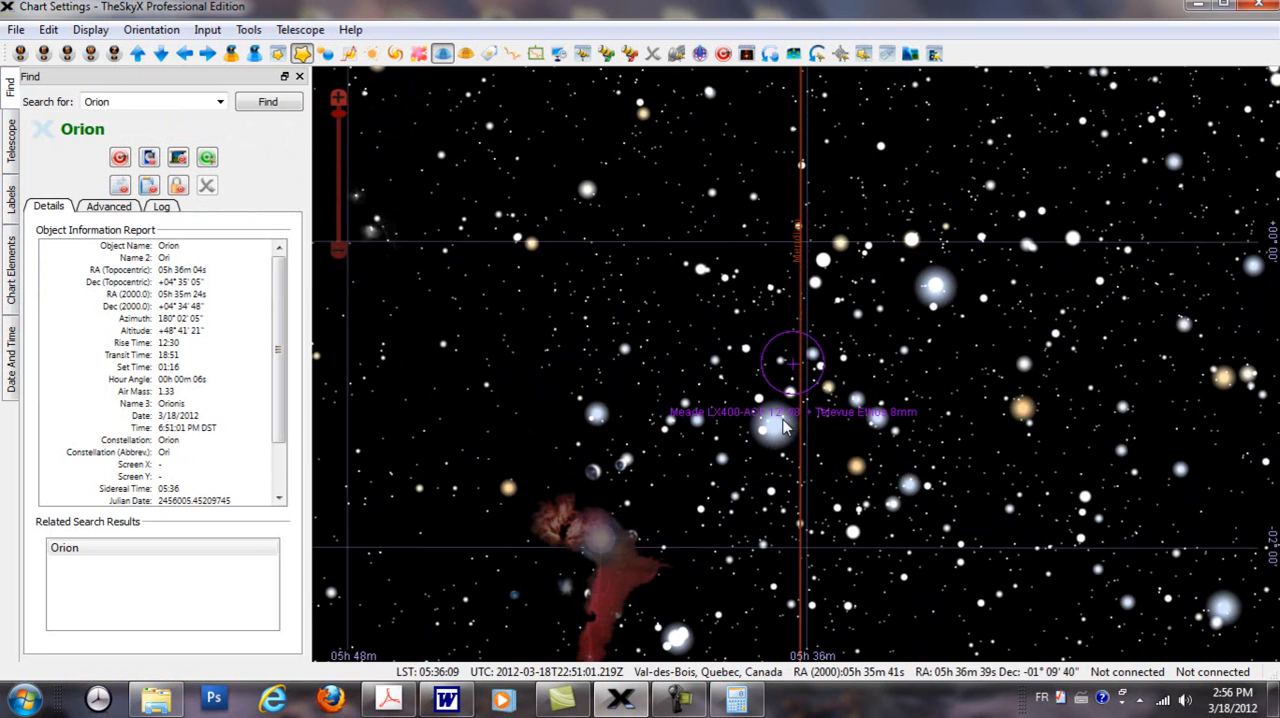
scroll(779, 391, "up", 4)
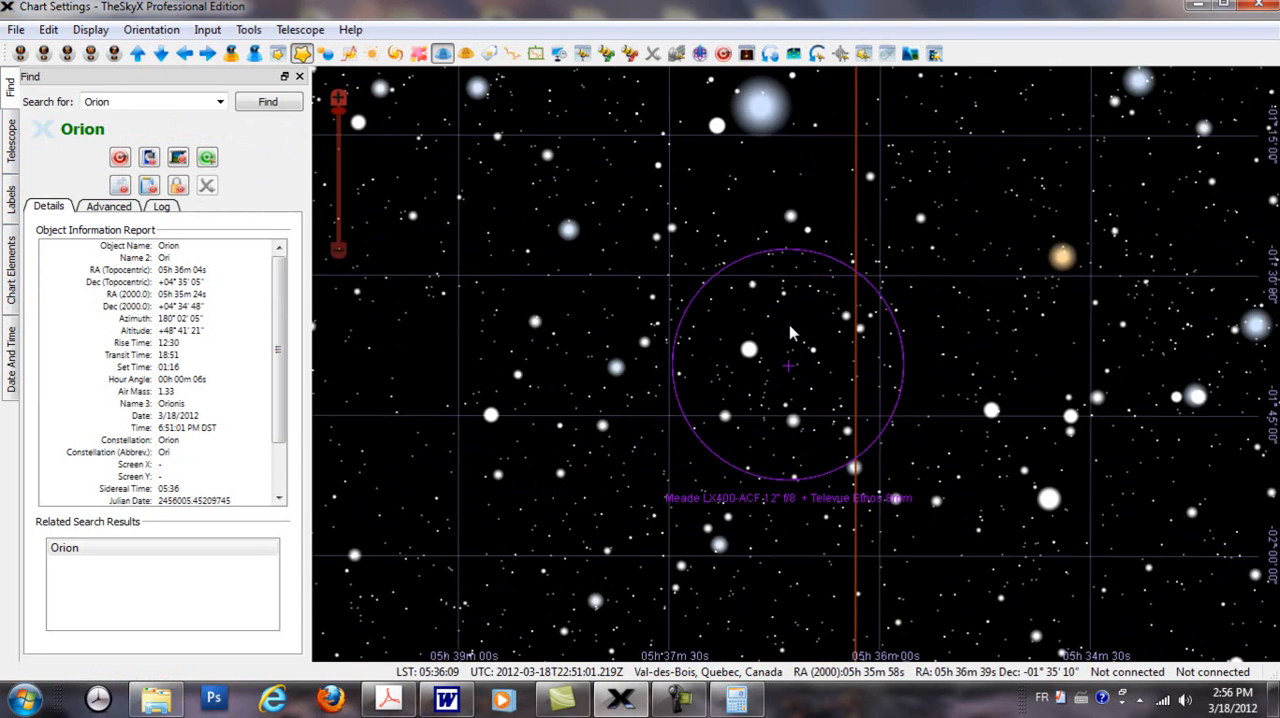
left_click_drag(976, 456, 967, 277)
left_click_drag(1002, 406, 996, 532)
left_click_drag(1030, 221, 1048, 539)
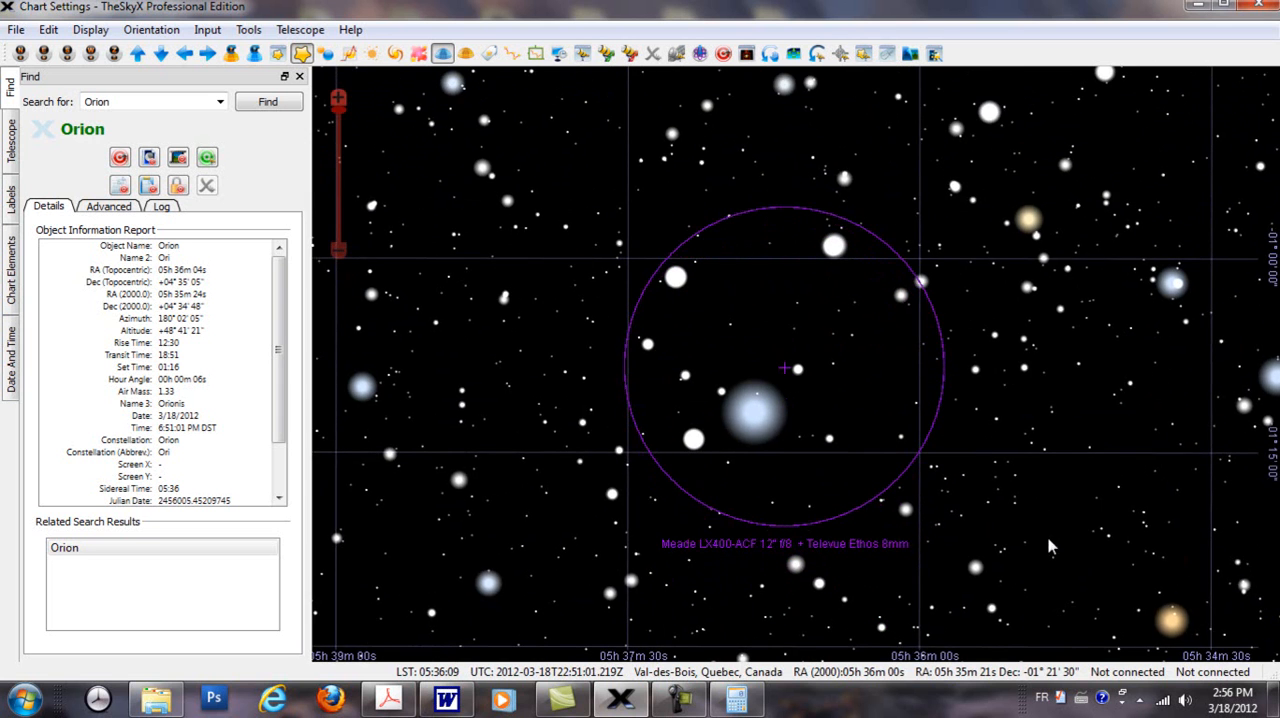
left_click_drag(1080, 310, 1046, 360)
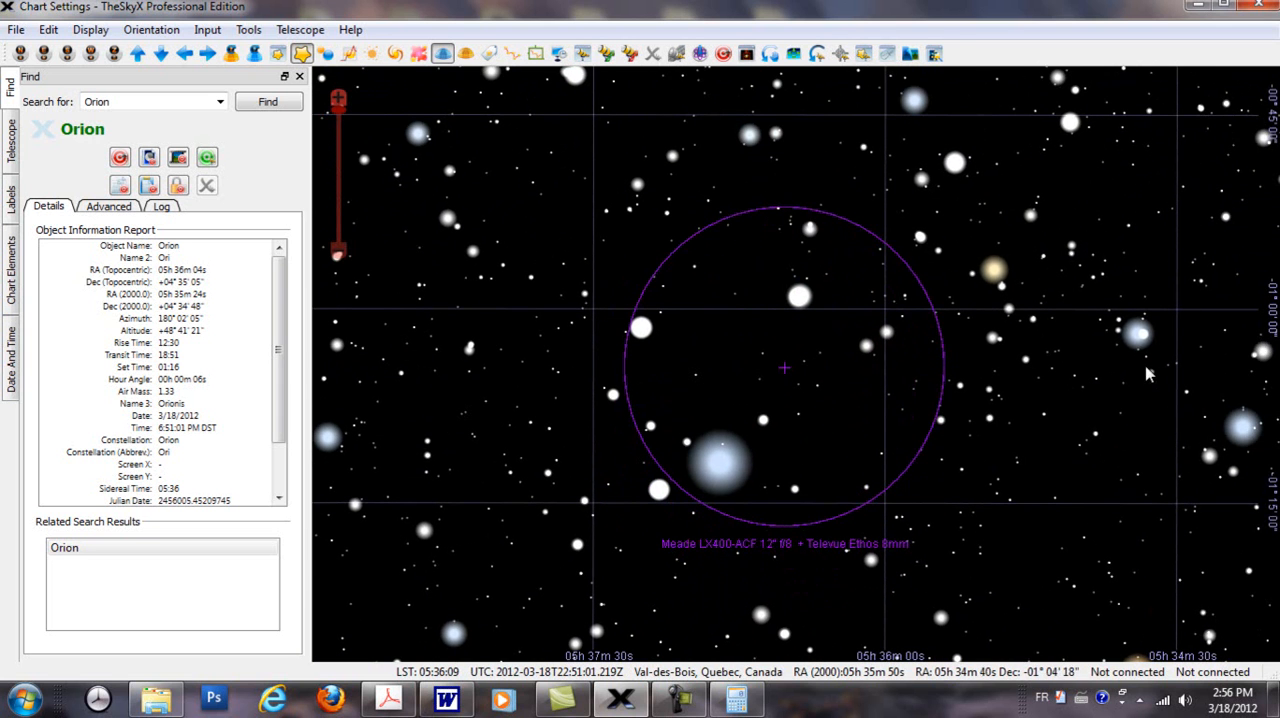
mouse_move(1148, 375)
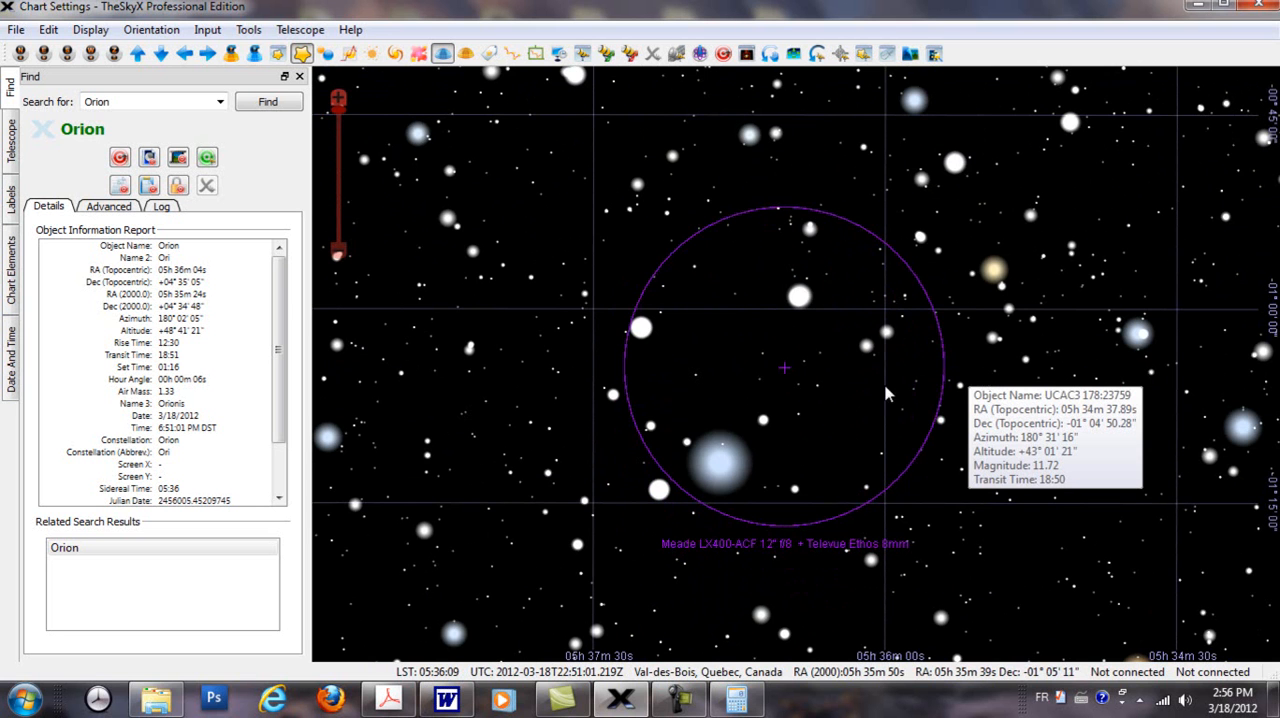
scroll(657, 404, "down", 4)
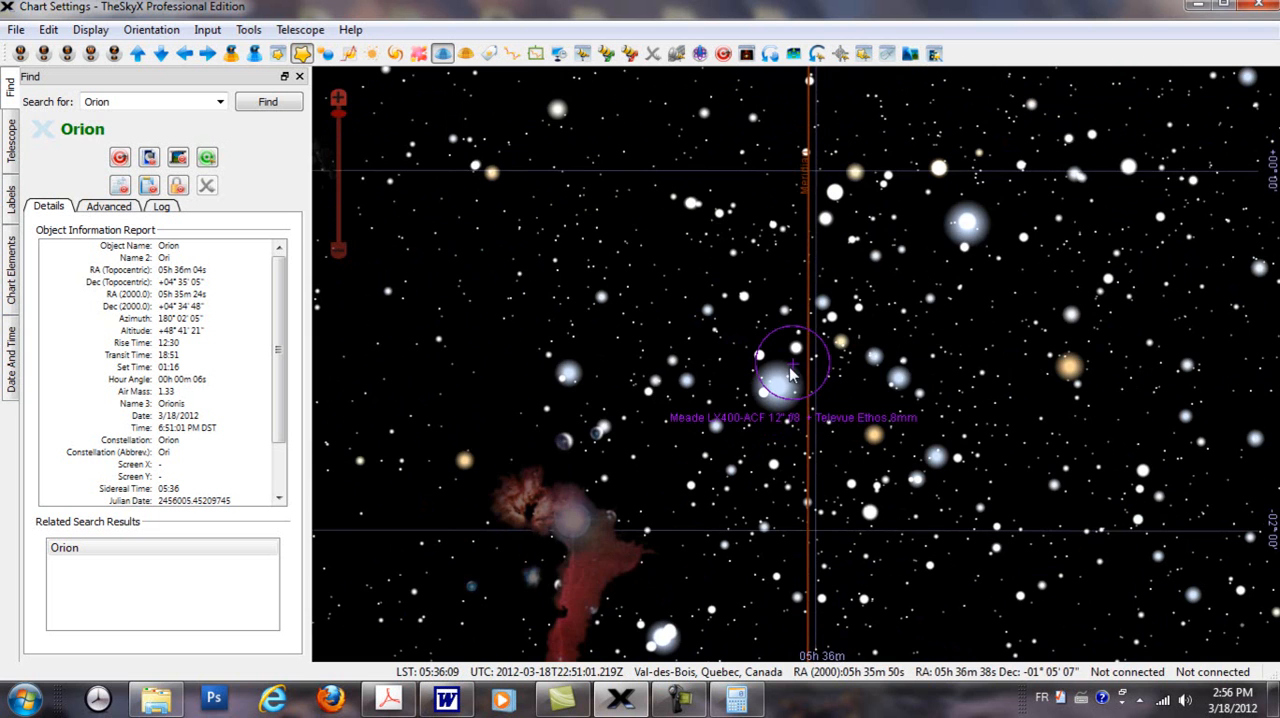
scroll(794, 376, "up", 4)
scroll(806, 376, "down", 2)
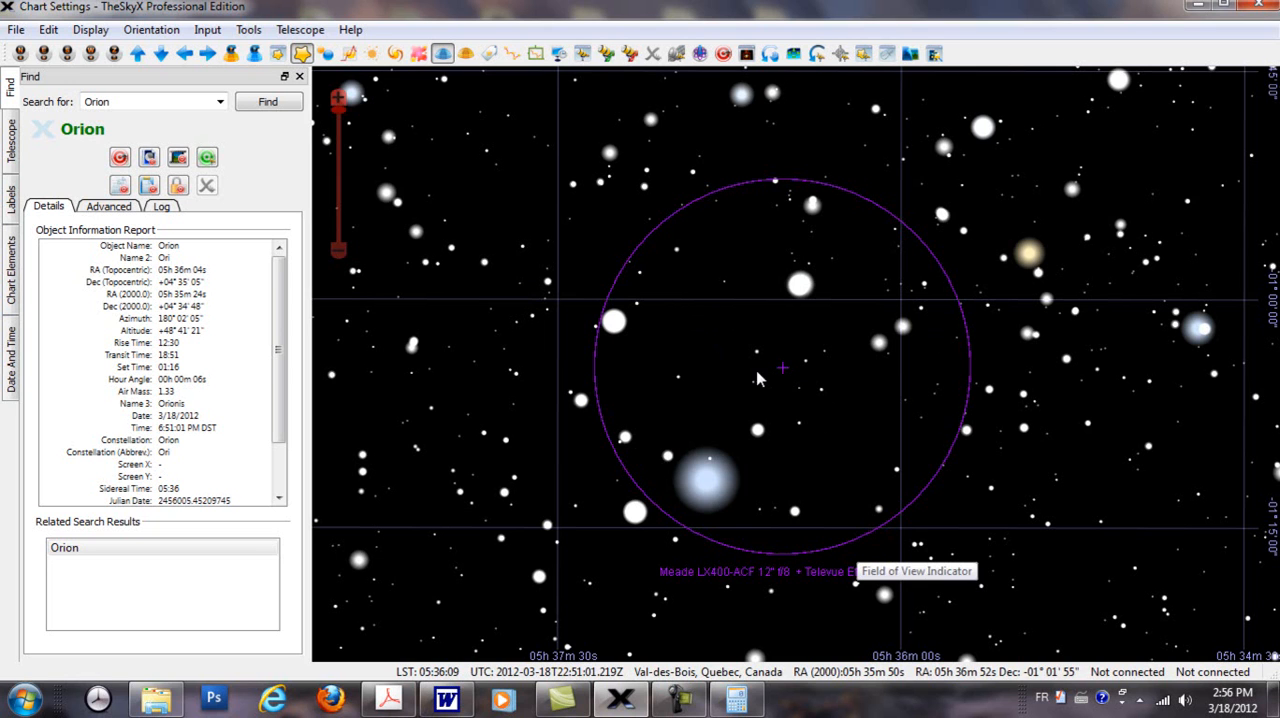
Step: Orient the chart so that the zenith is always at the top of the screen
left_click(254, 58)
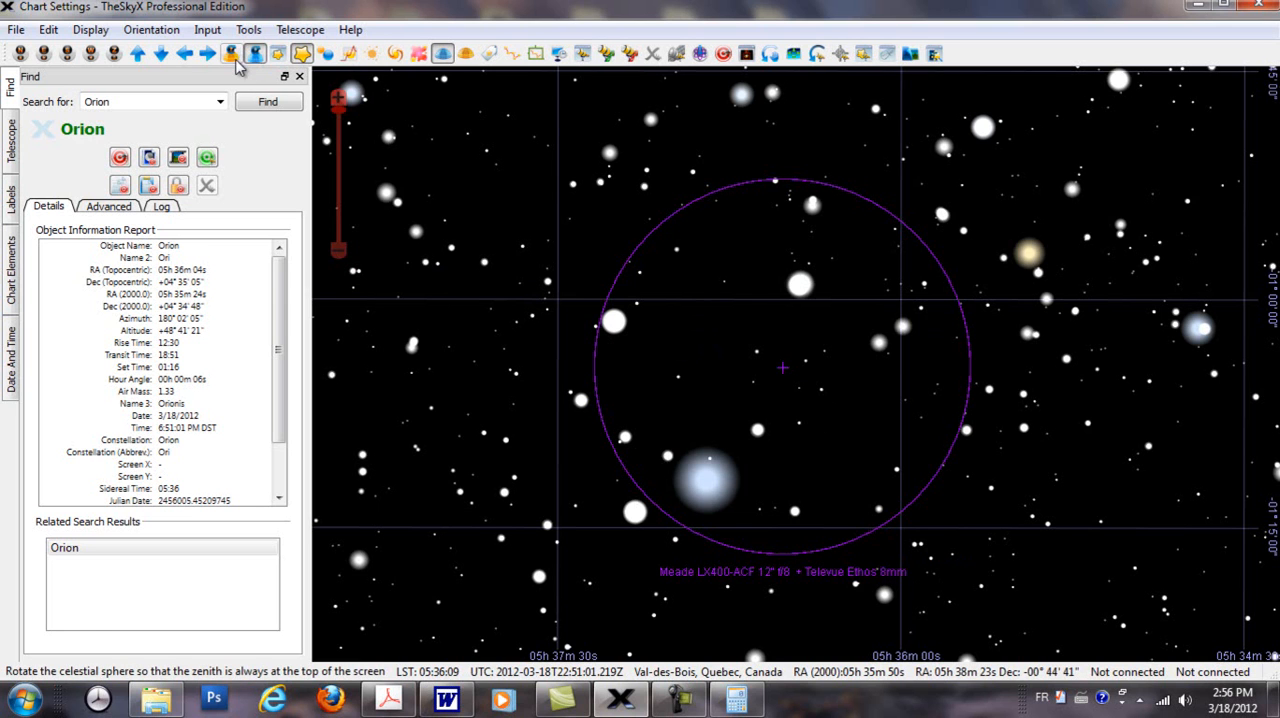
left_click(236, 61)
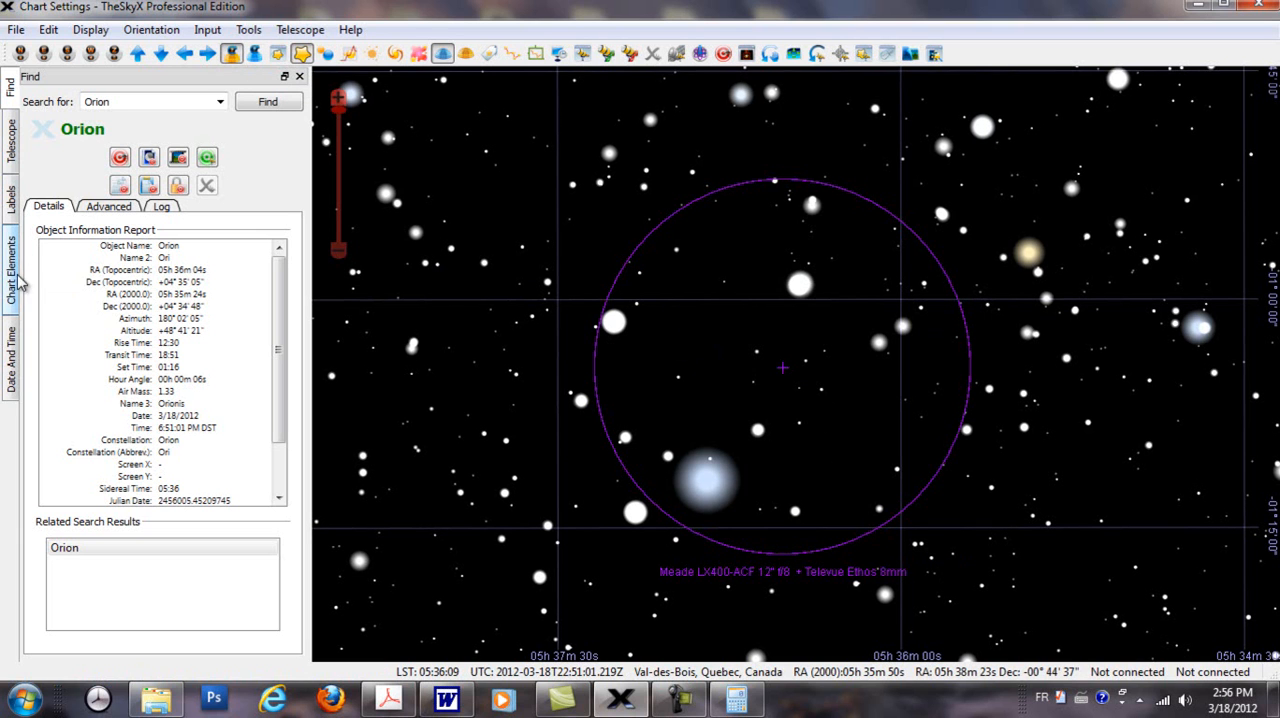
Step: Set the hour of the chart's time to 18 on March 18, 2012 and check Orion against the meridian
left_click(10, 350)
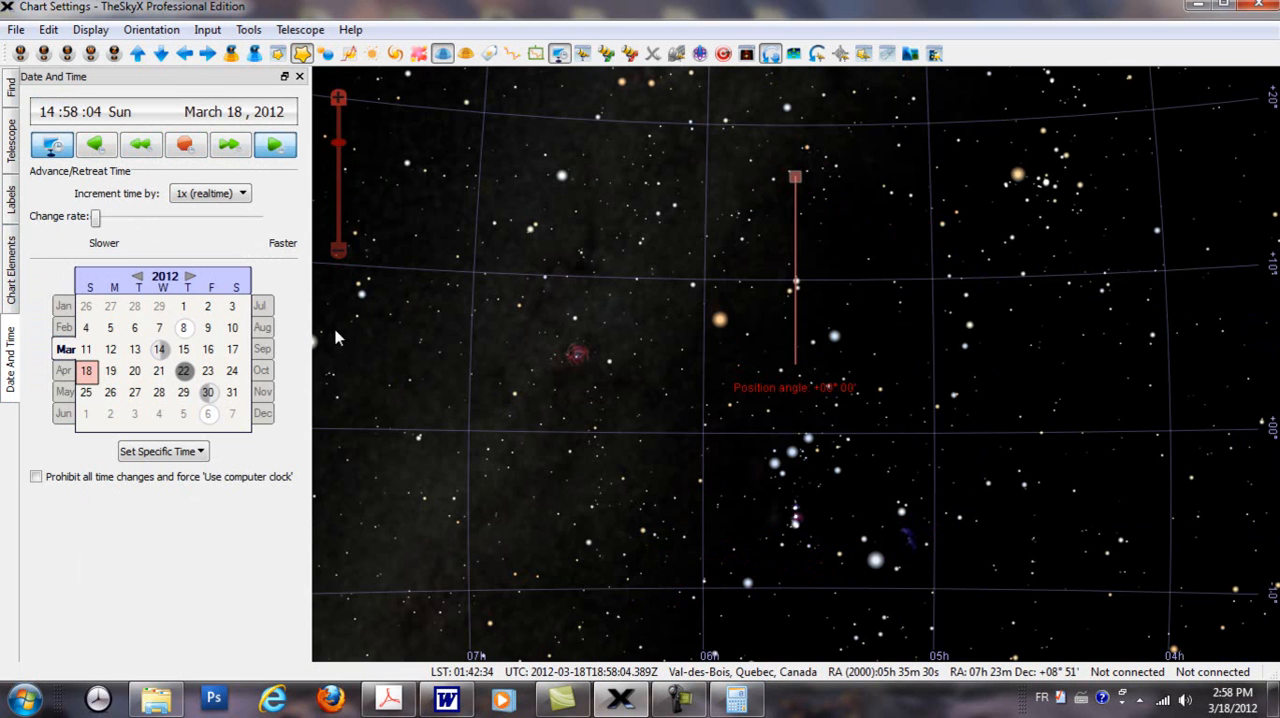
scroll(1118, 398, "down", 1)
scroll(1118, 398, "down", 3)
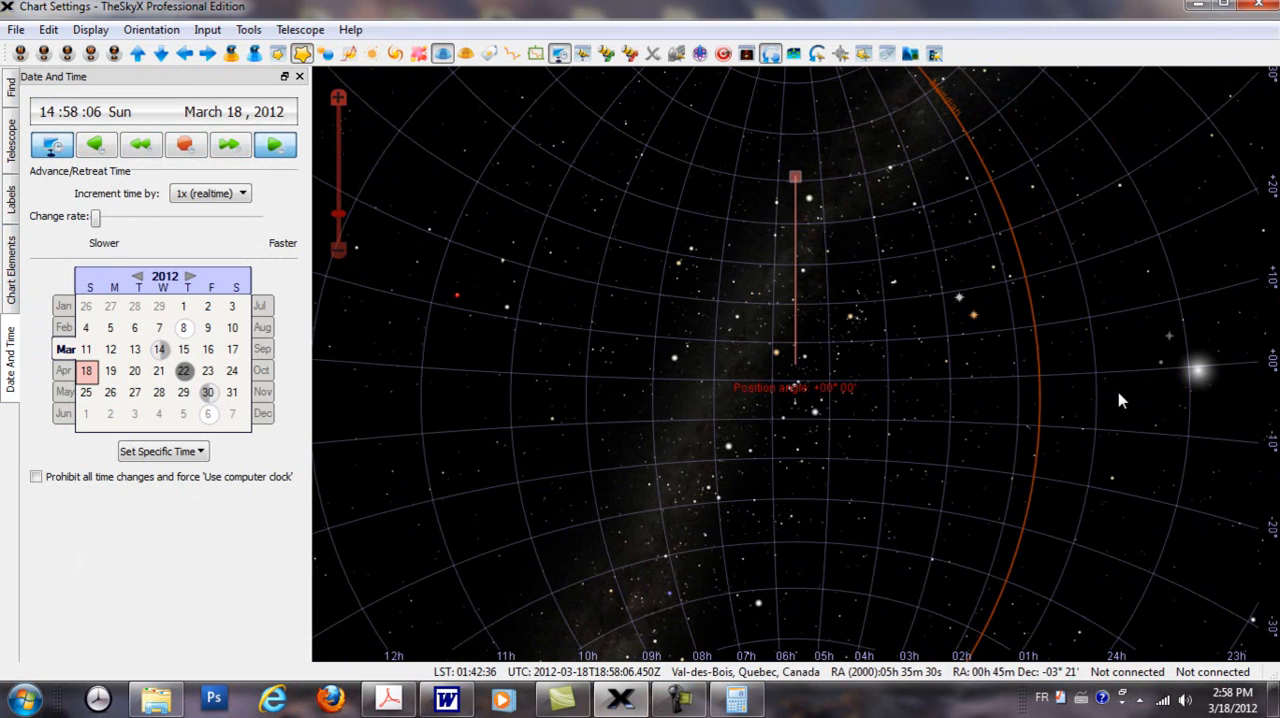
left_click(44, 118)
scroll(44, 118, "up", 2)
scroll(44, 118, "up", 2)
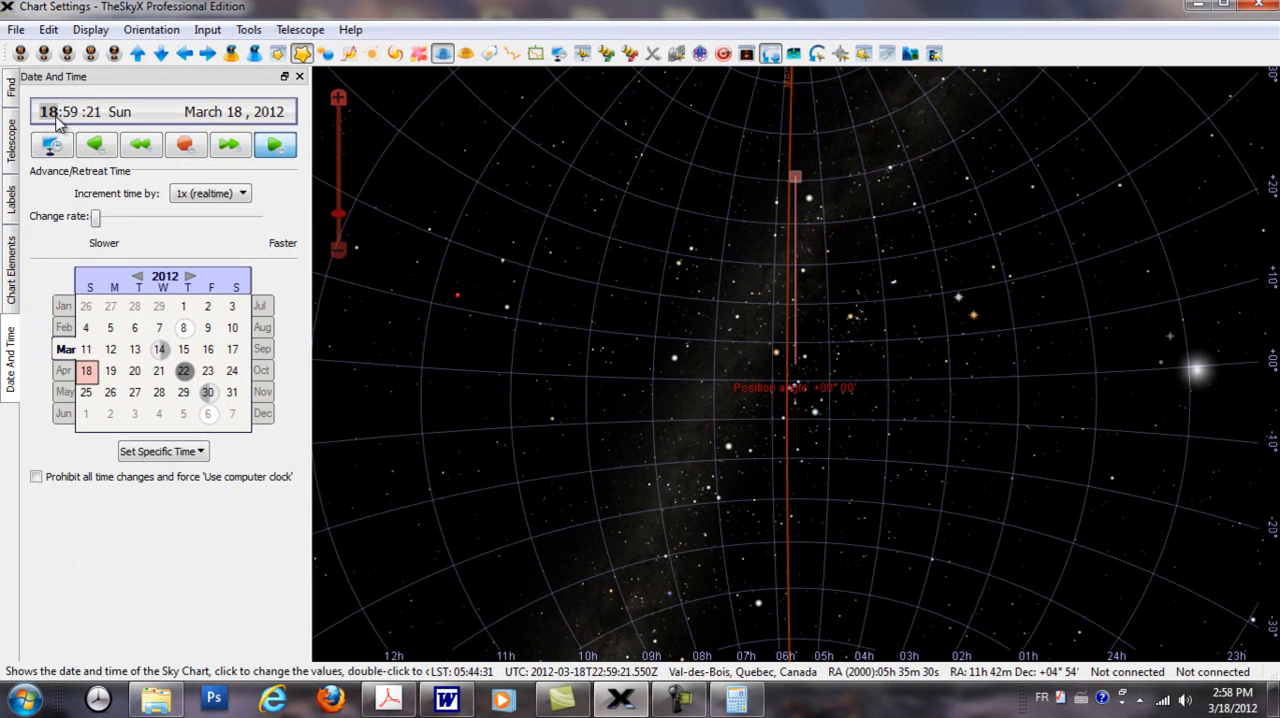
mouse_move(784, 327)
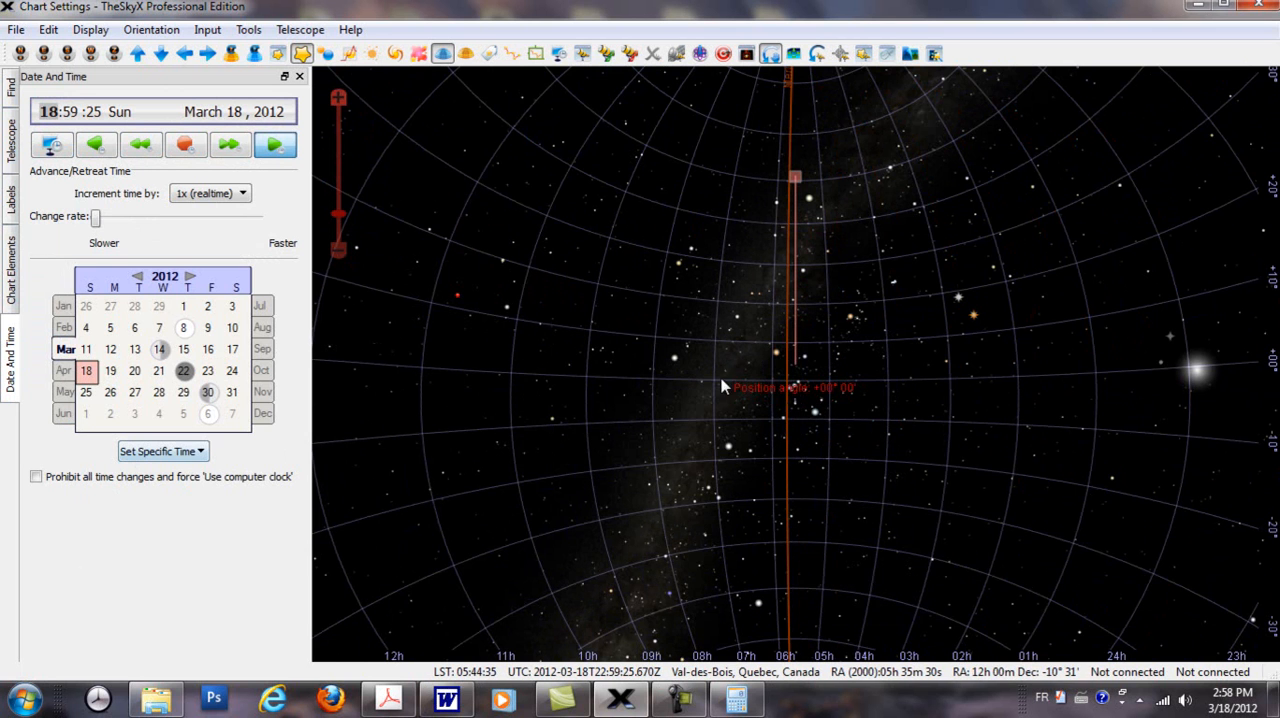
Step: Examine the celestial equator region of Orion beside the meridian, close up, with the Televue Ethos 8mm field of view circle in sight
scroll(797, 410, "up", 4)
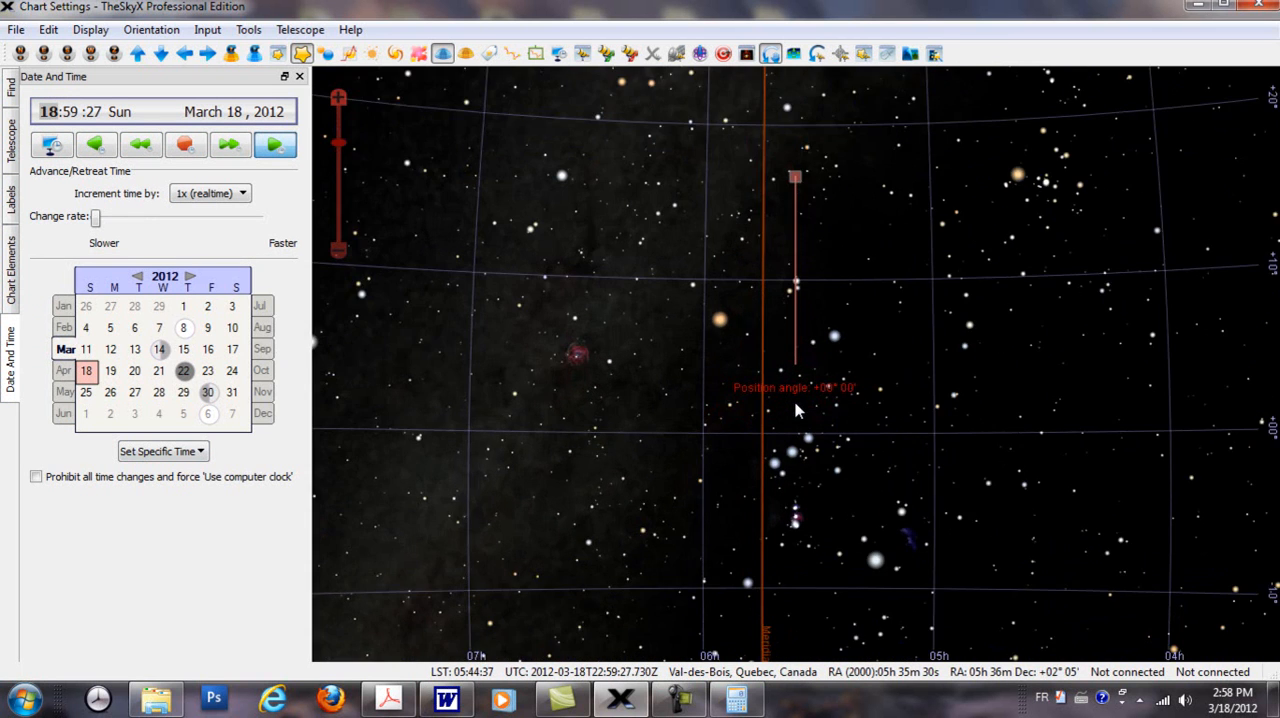
scroll(797, 410, "up", 1)
scroll(1238, 461, "down", 1)
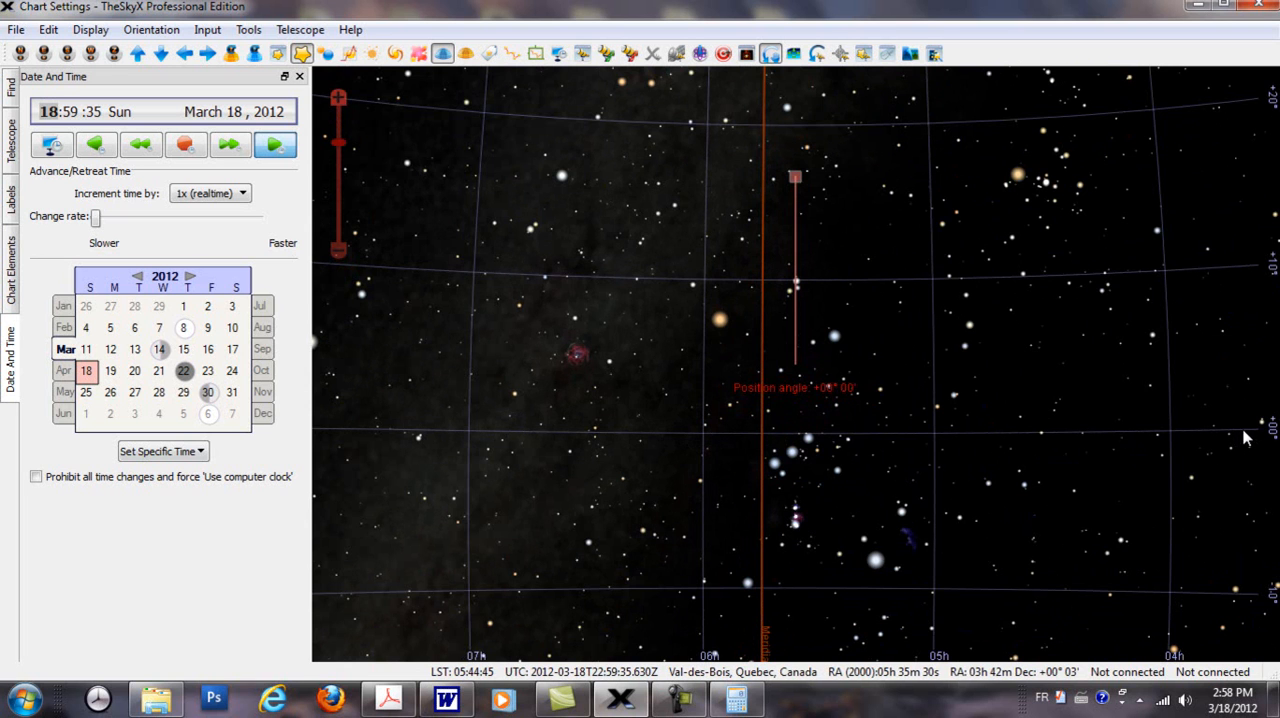
scroll(775, 463, "up", 1)
left_click_drag(756, 500, 750, 390)
scroll(748, 378, "up", 1)
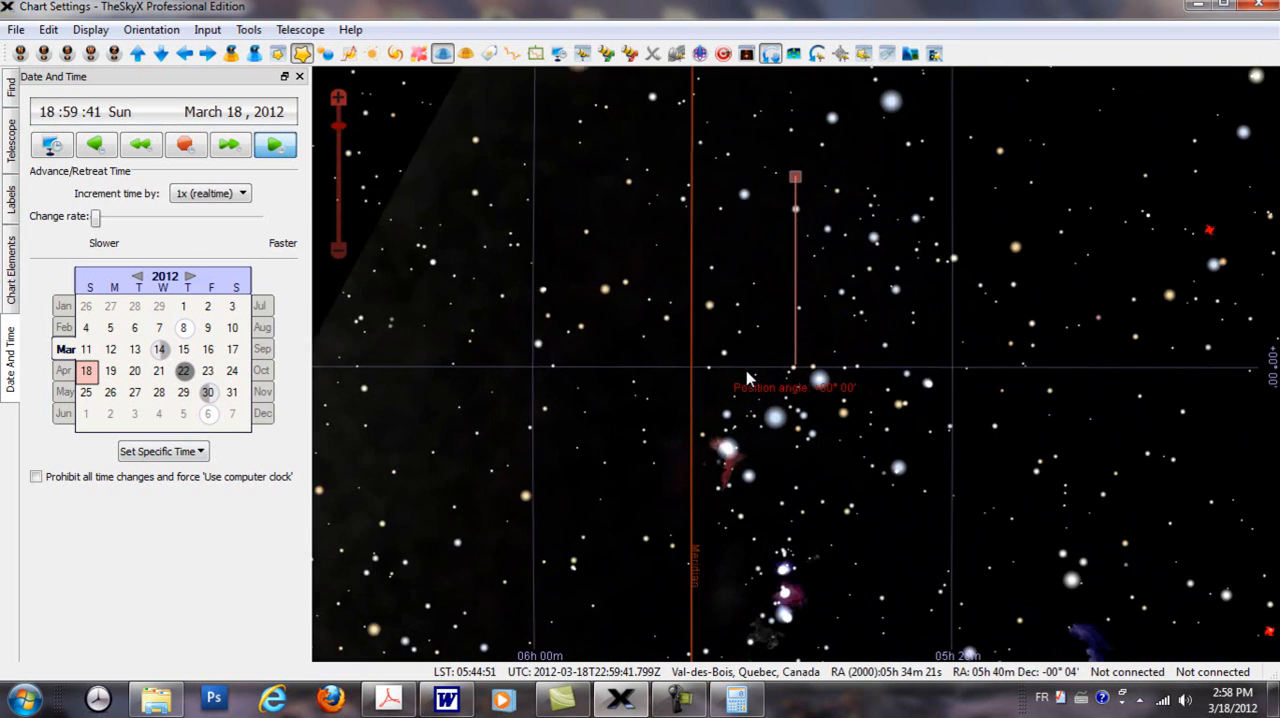
scroll(748, 378, "up", 3)
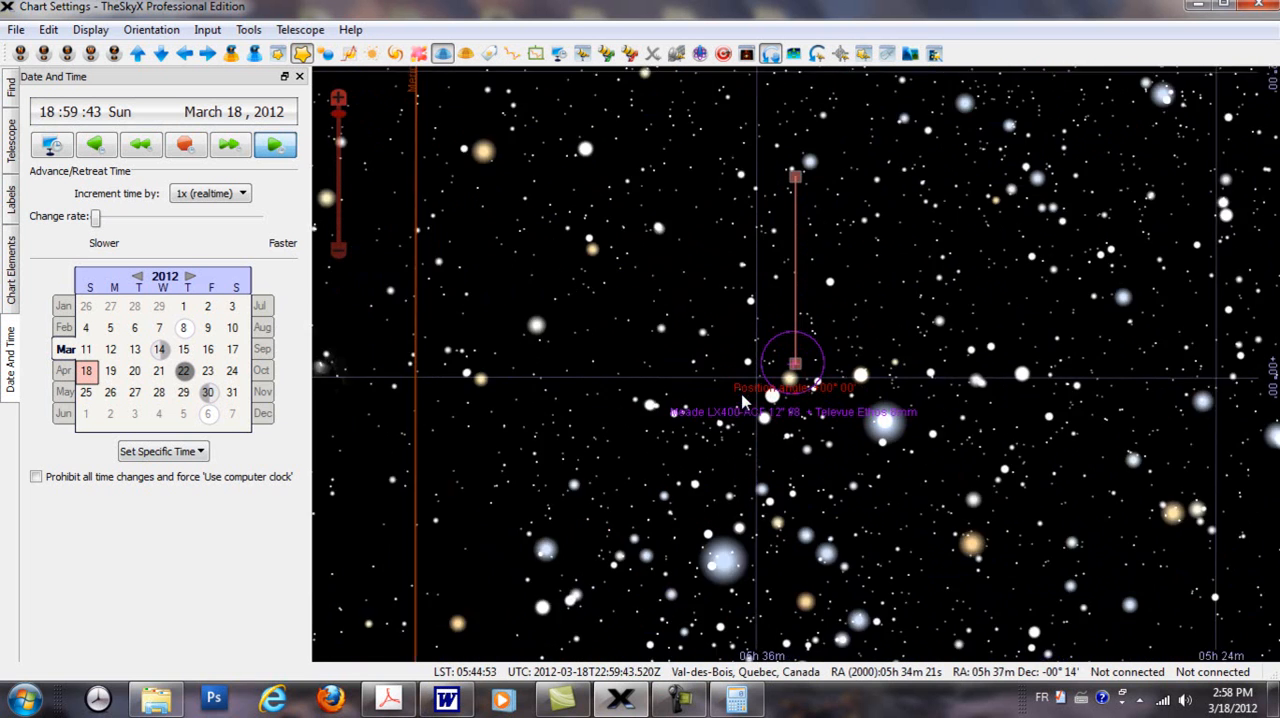
scroll(743, 401, "up", 1)
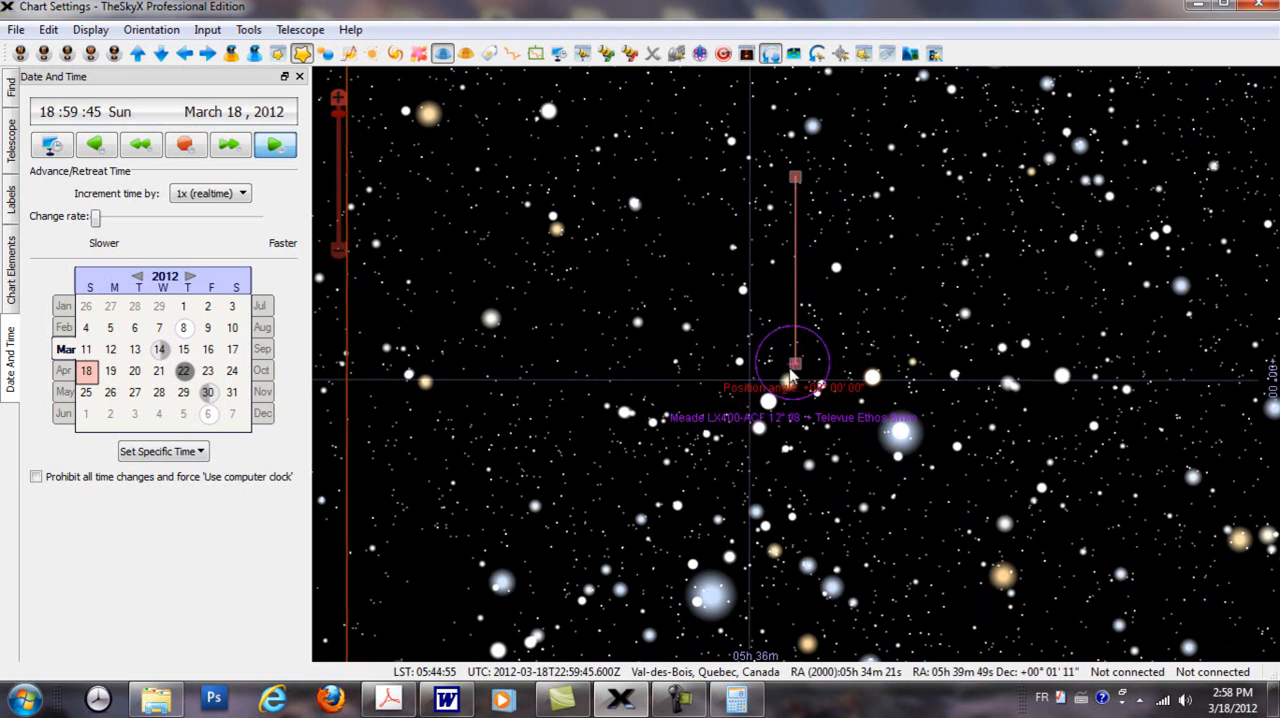
Step: Turn off the Rotate Tool and move the Televue Ethos 8mm field of view circle onto the celestial equator near the meridian
left_click(770, 53)
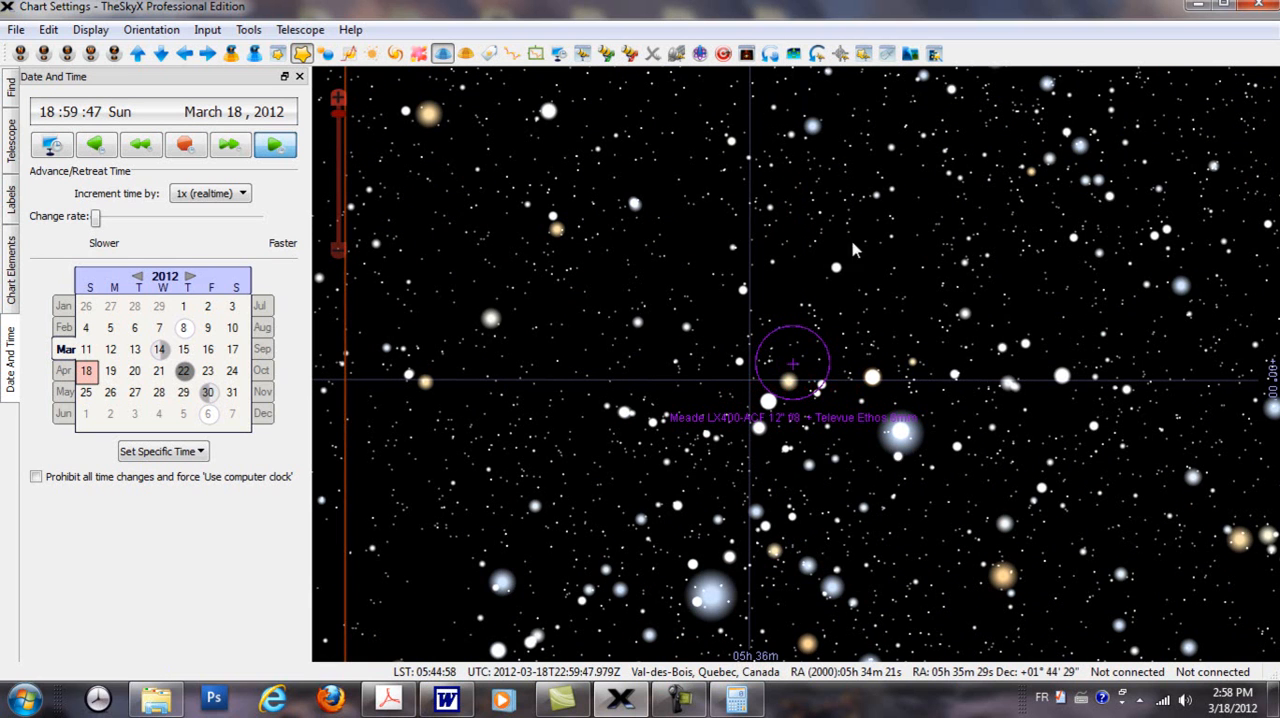
left_click(822, 340)
left_click_drag(793, 364, 477, 383)
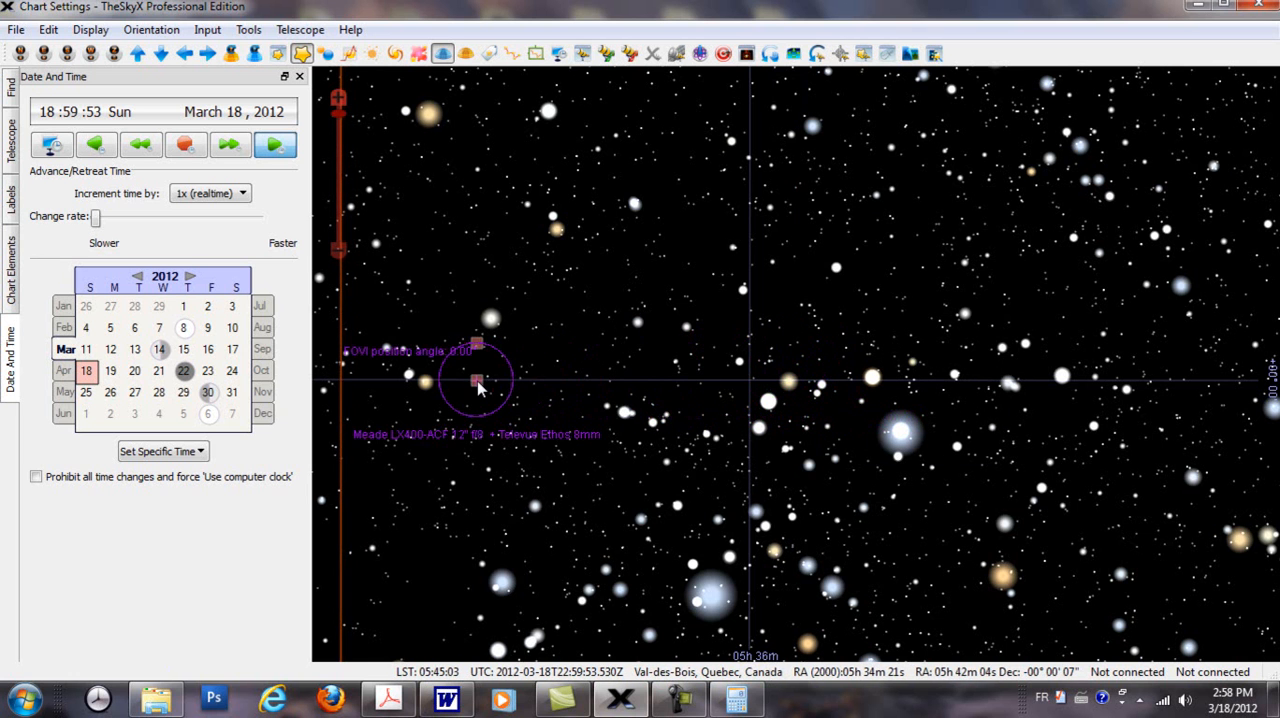
Step: Reposition the Televue Ethos 8mm circle along the celestial equator just east of the meridian, near right ascension 05h 49m
scroll(610, 386, "up", 2)
left_click_drag(546, 413, 1056, 405)
left_click_drag(484, 448, 928, 420)
scroll(928, 421, "down", 2)
scroll(691, 430, "down", 1)
left_click_drag(603, 417, 697, 434)
scroll(708, 440, "up", 2)
scroll(712, 450, "down", 2)
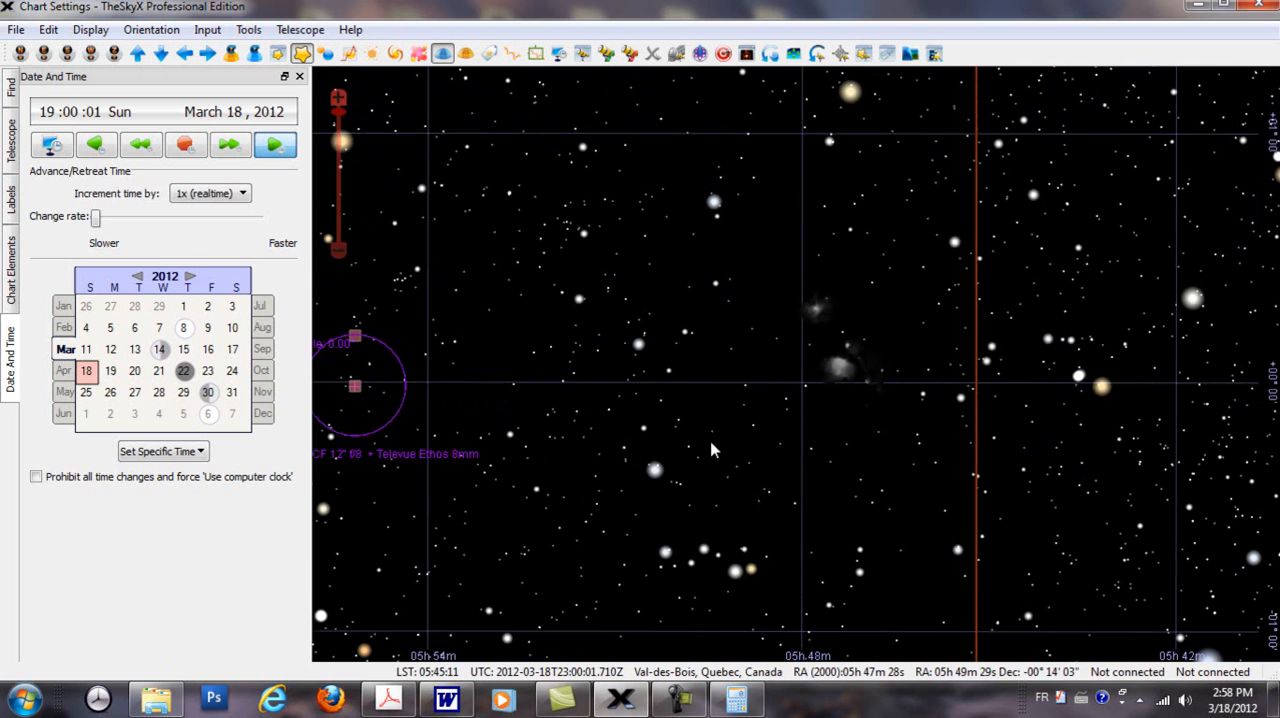
left_click_drag(362, 389, 707, 392)
scroll(645, 404, "up", 2)
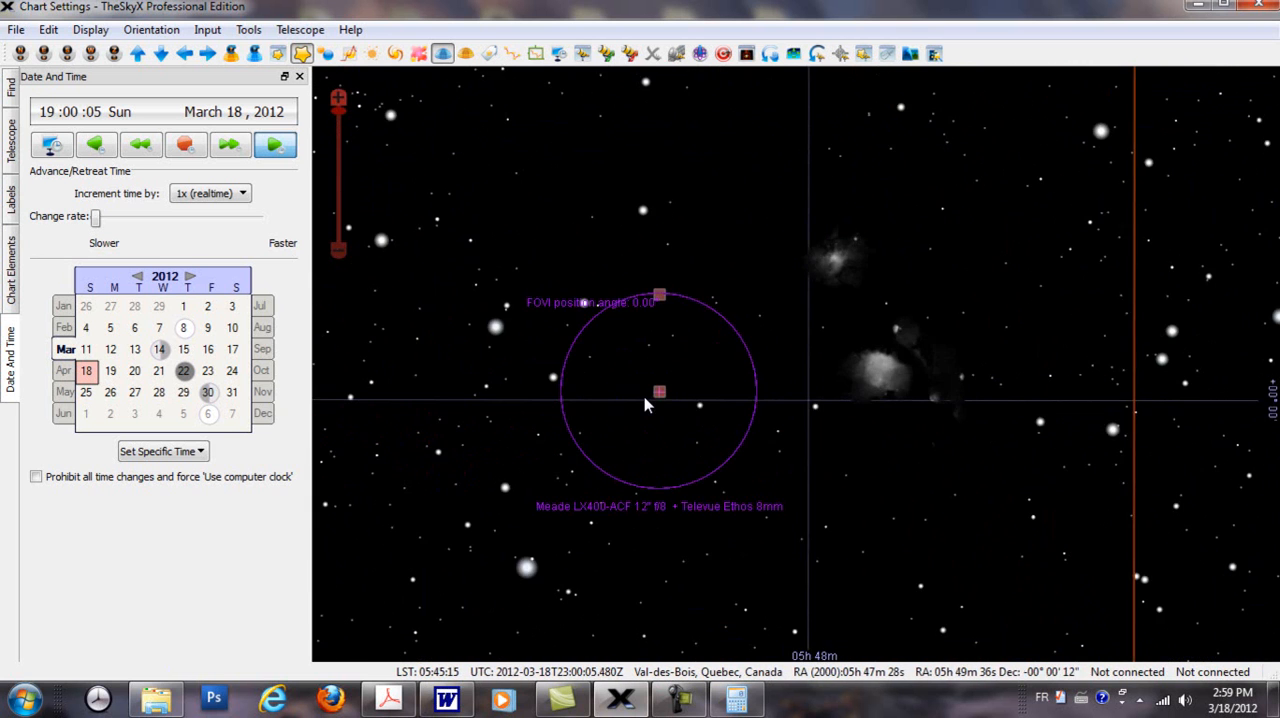
scroll(644, 400, "up", 1)
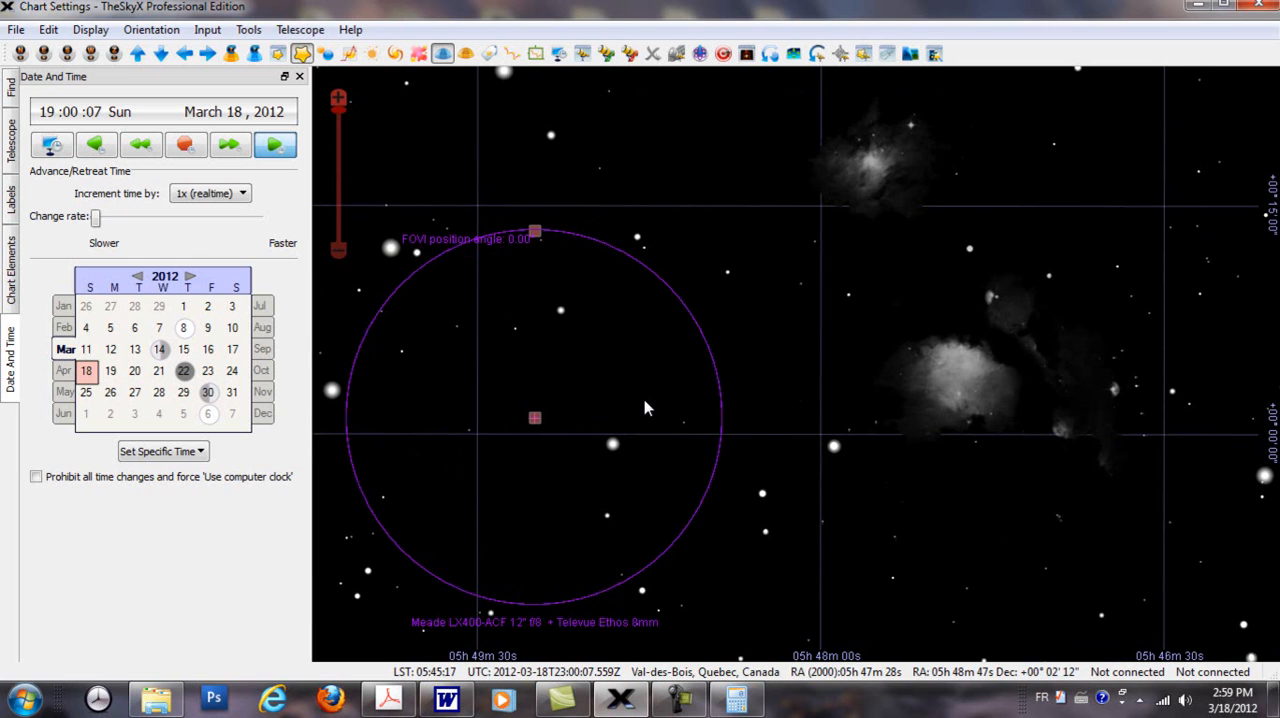
Step: Orient the chart zenith up and shift the 8mm circle along the equator to near right ascension 05h 48m
left_click(229, 56)
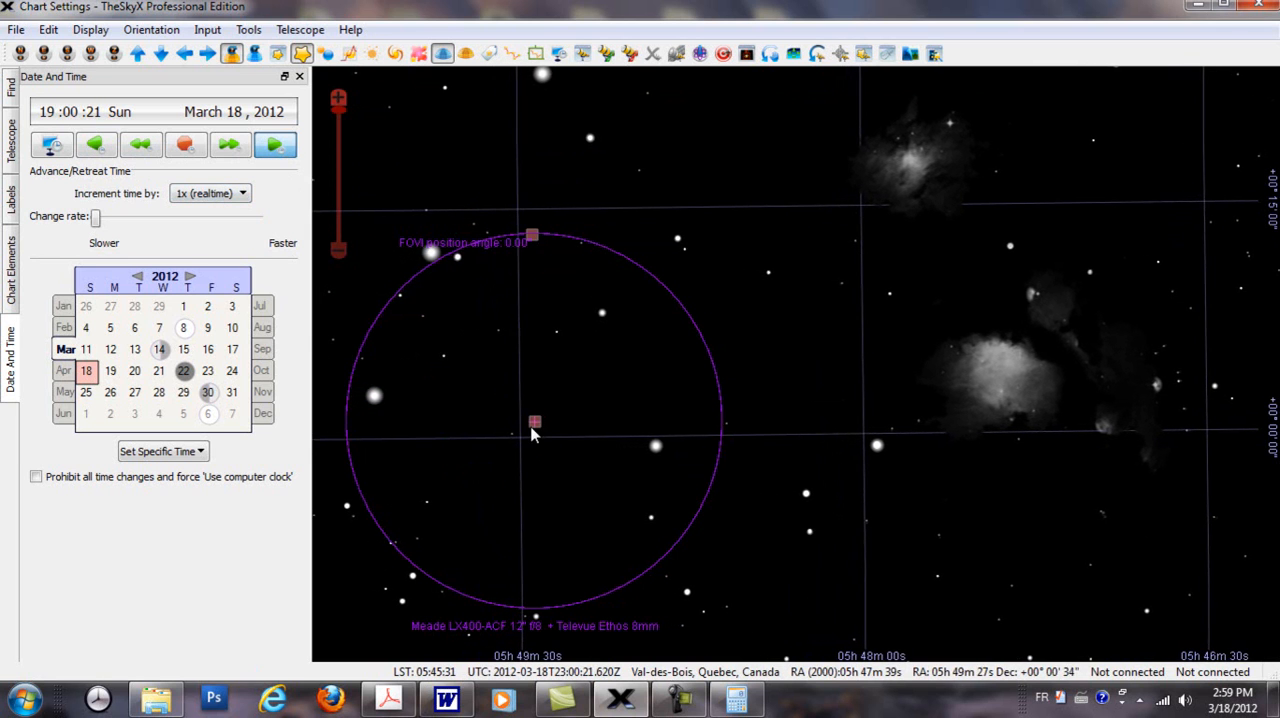
left_click_drag(548, 427, 889, 465)
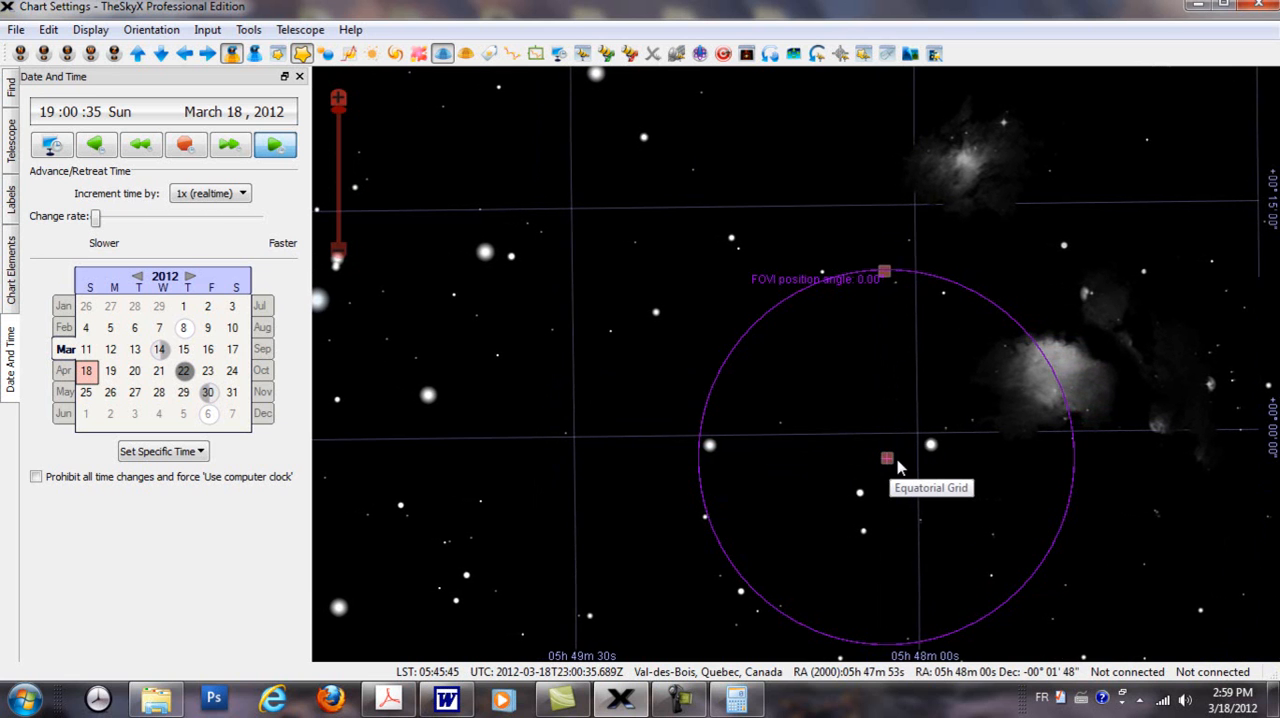
left_click_drag(887, 457, 872, 453)
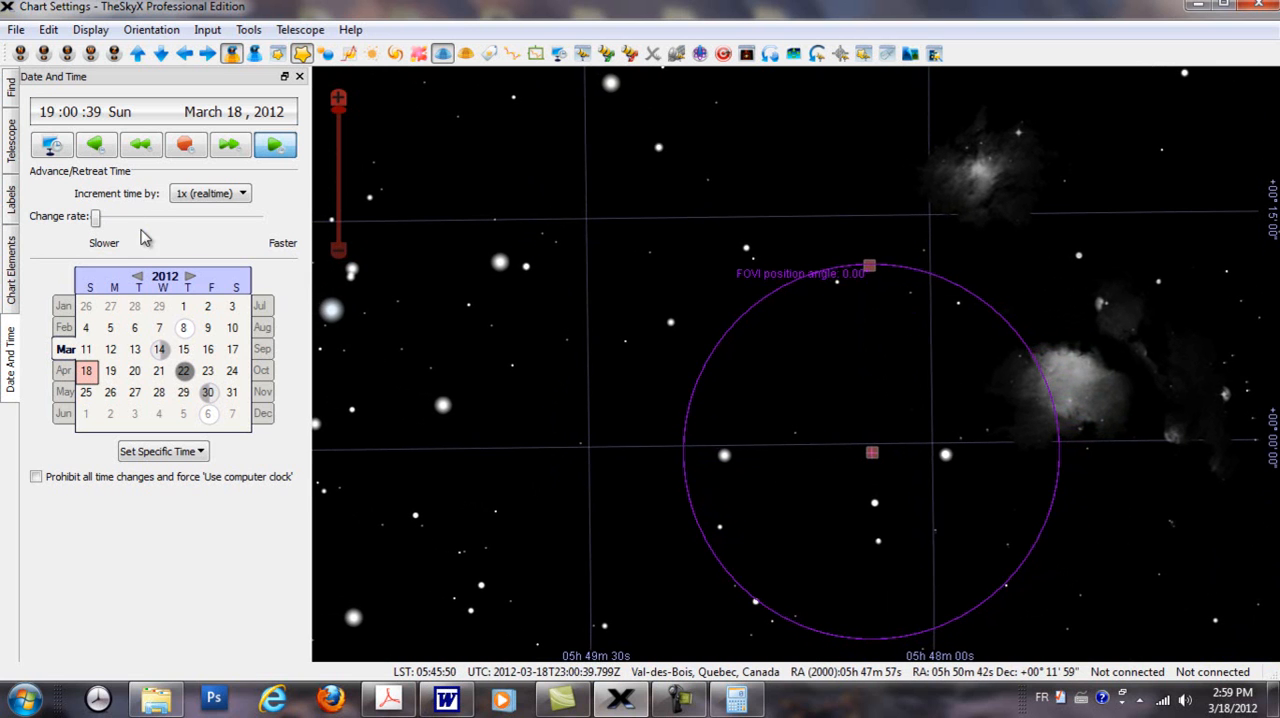
Step: Stop the time flow and advance the chart's time to 19:01:50, making the stars drift through the 8mm circle
left_click(187, 148)
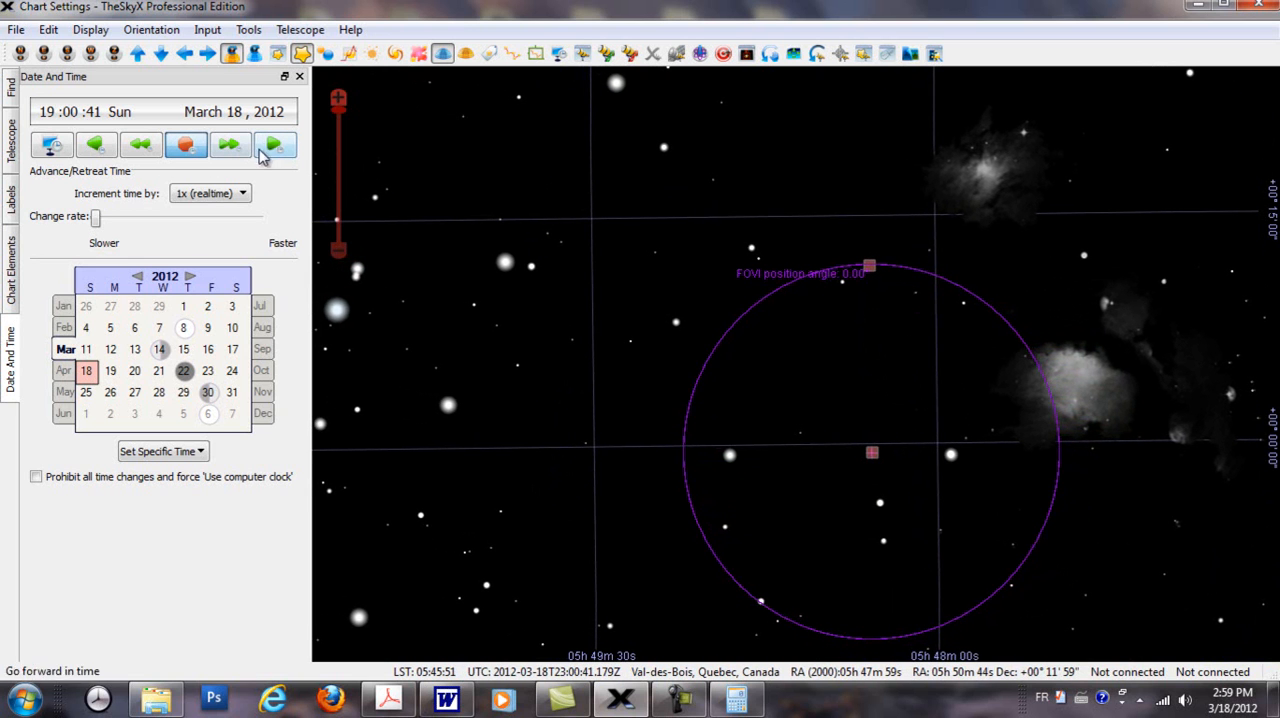
left_click(95, 113)
scroll(96, 118, "down", 3)
scroll(96, 118, "up", 9)
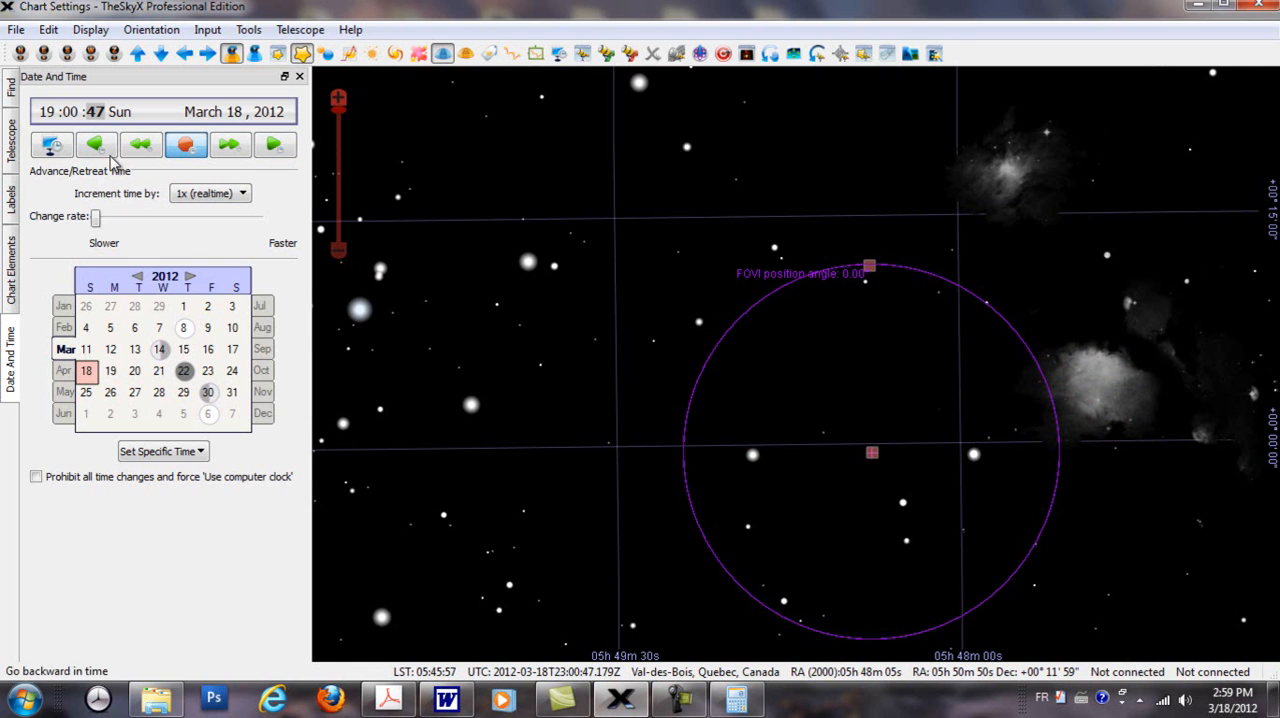
scroll(96, 116, "up", 20)
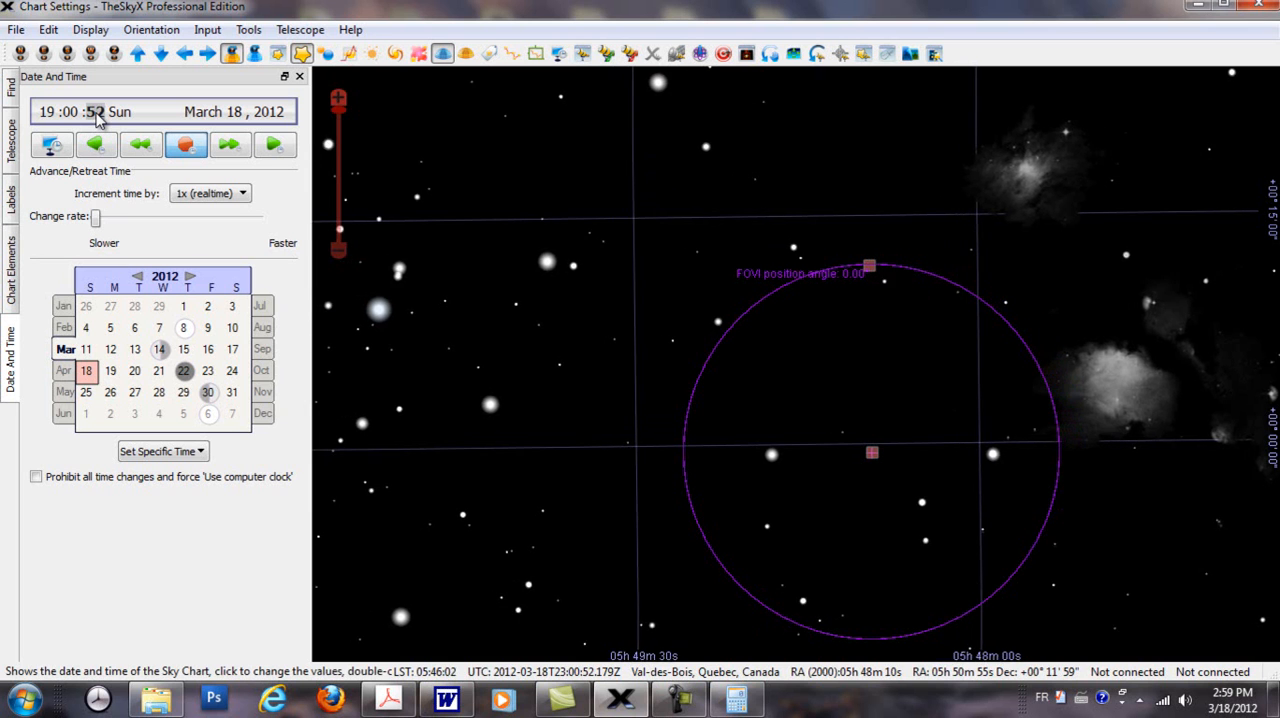
scroll(97, 117, "up", 10)
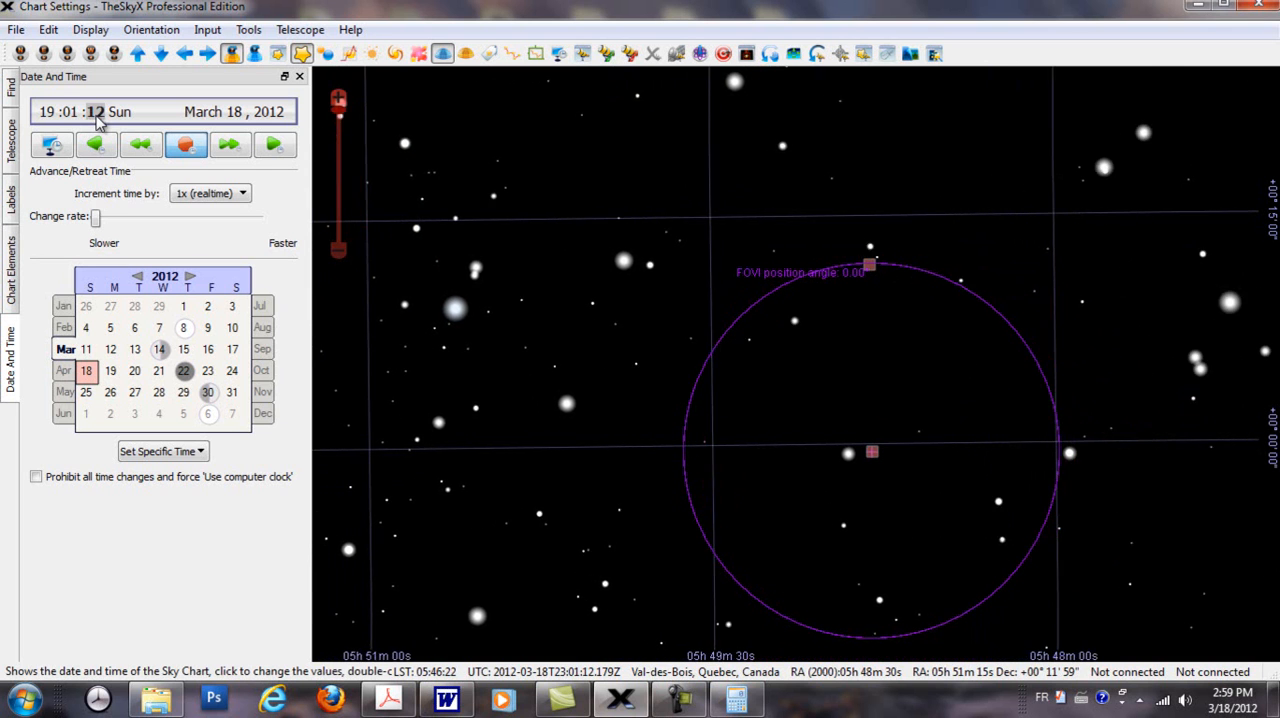
scroll(97, 117, "down", 2)
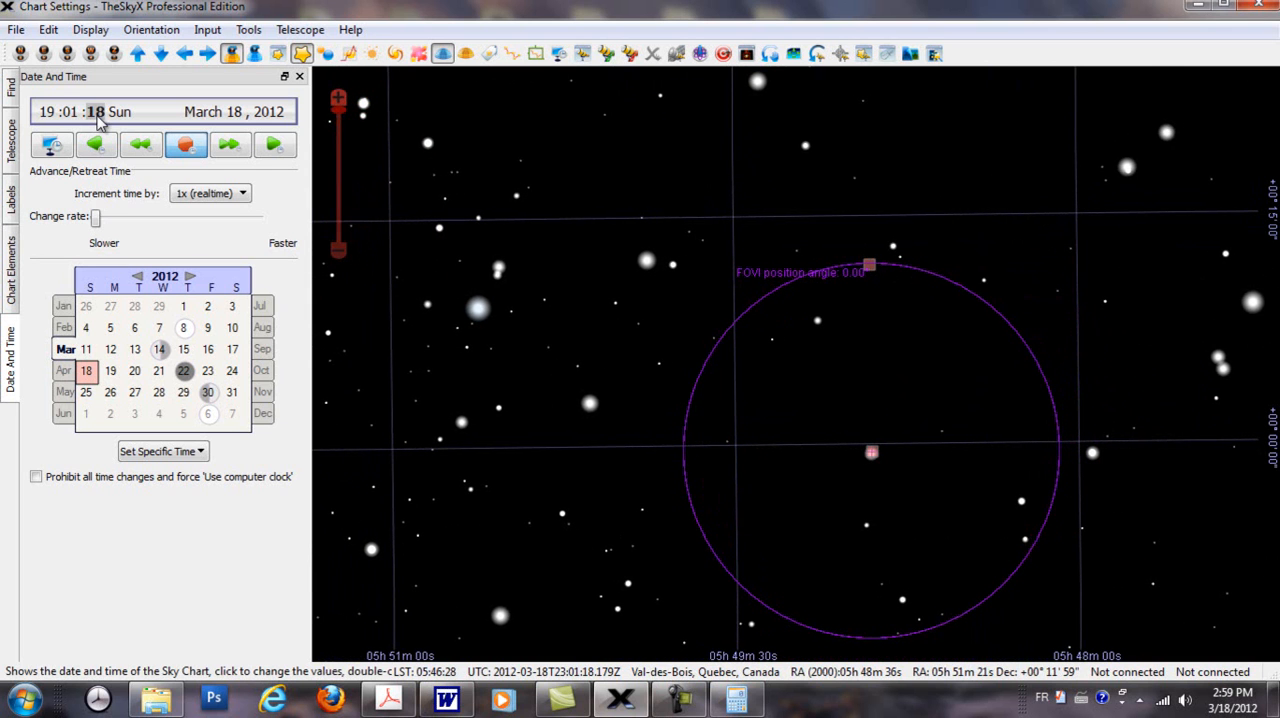
scroll(97, 117, "up", 20)
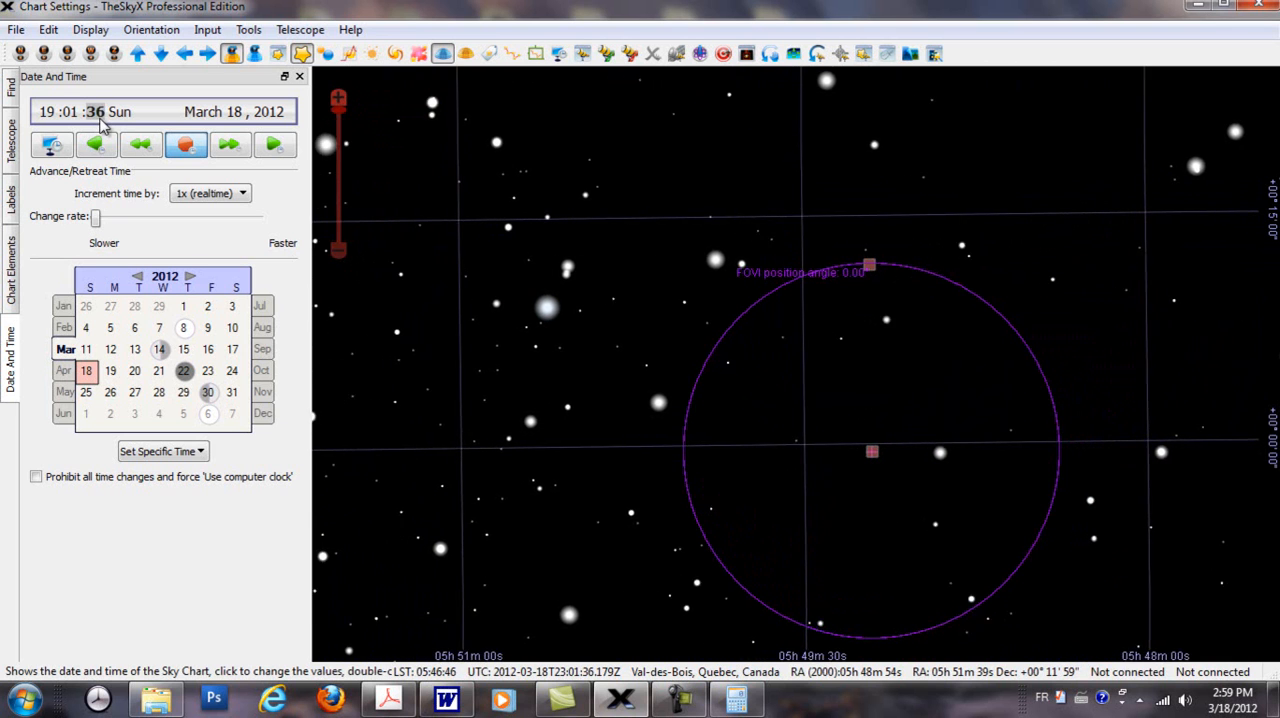
scroll(100, 120, "up", 9)
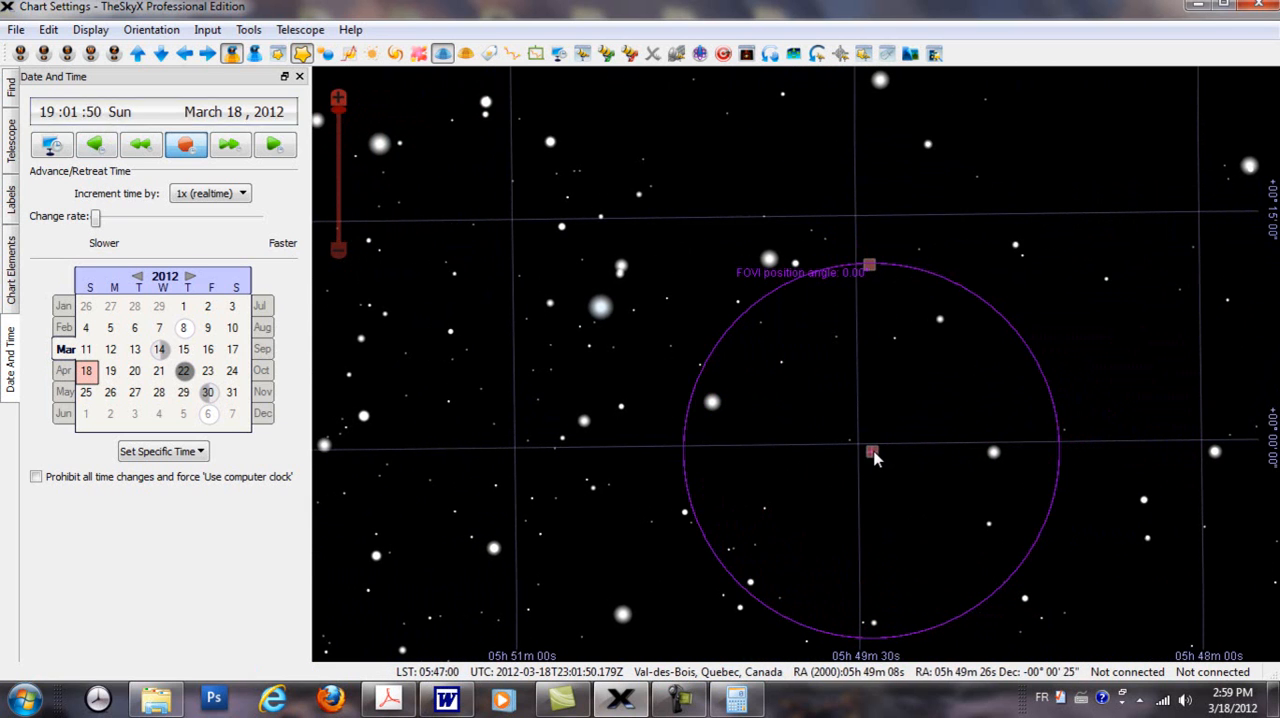
Step: Step the seconds of the chart's time backward so that the stars drift back across the 8mm circle
scroll(874, 459, "down", 2)
scroll(874, 459, "up", 2)
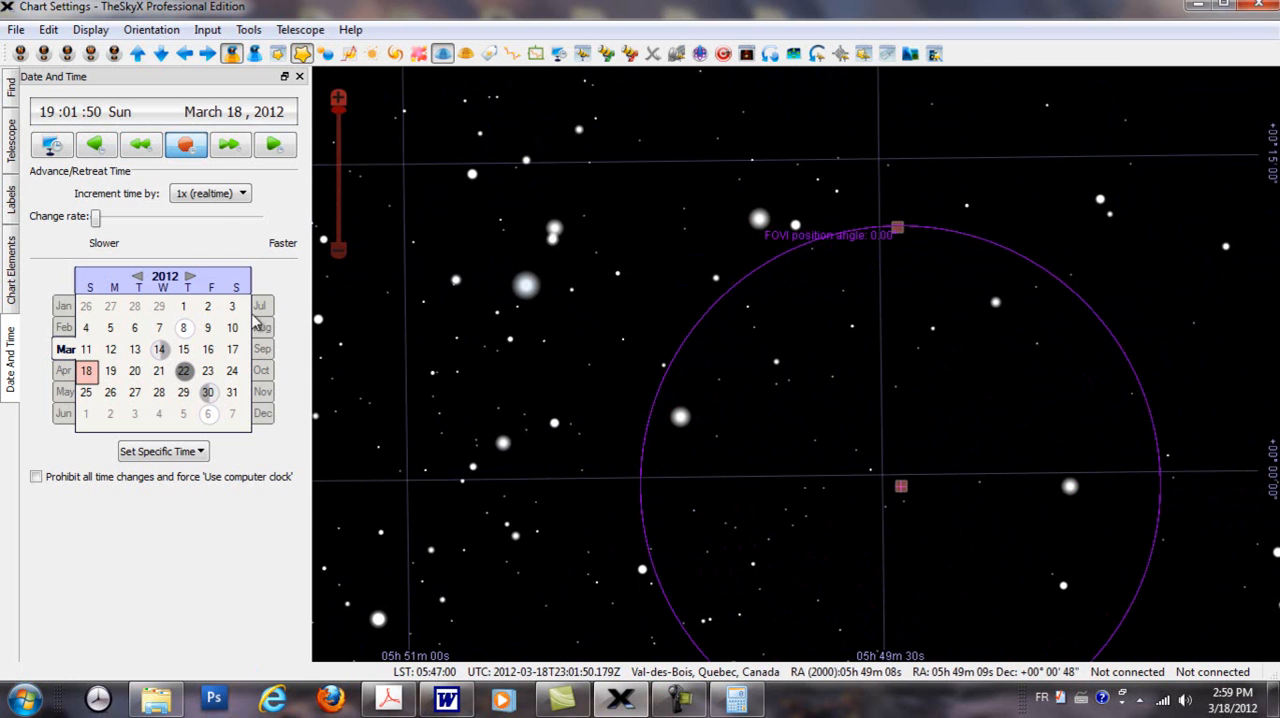
left_click(95, 112)
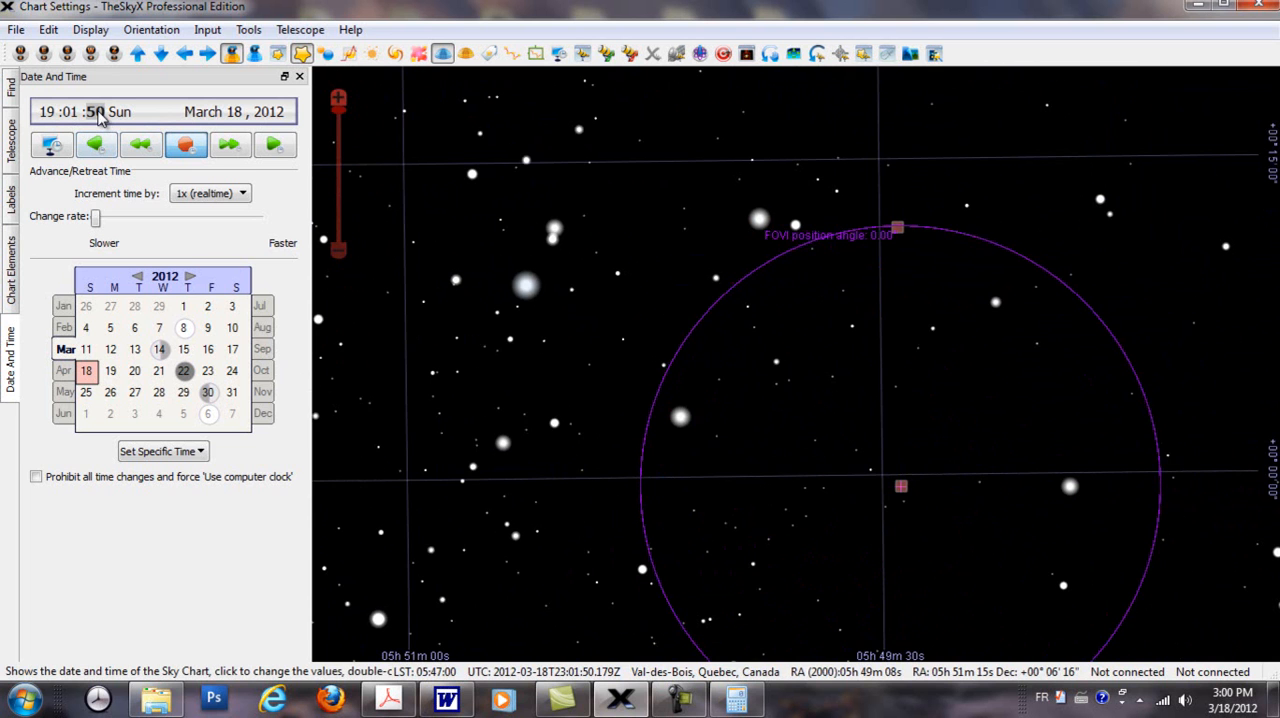
scroll(97, 115, "down", 13)
scroll(97, 115, "down", 20)
scroll(97, 115, "down", 15)
scroll(112, 118, "down", 1)
scroll(777, 435, "down", 4)
scroll(777, 435, "up", 3)
scroll(777, 435, "down", 1)
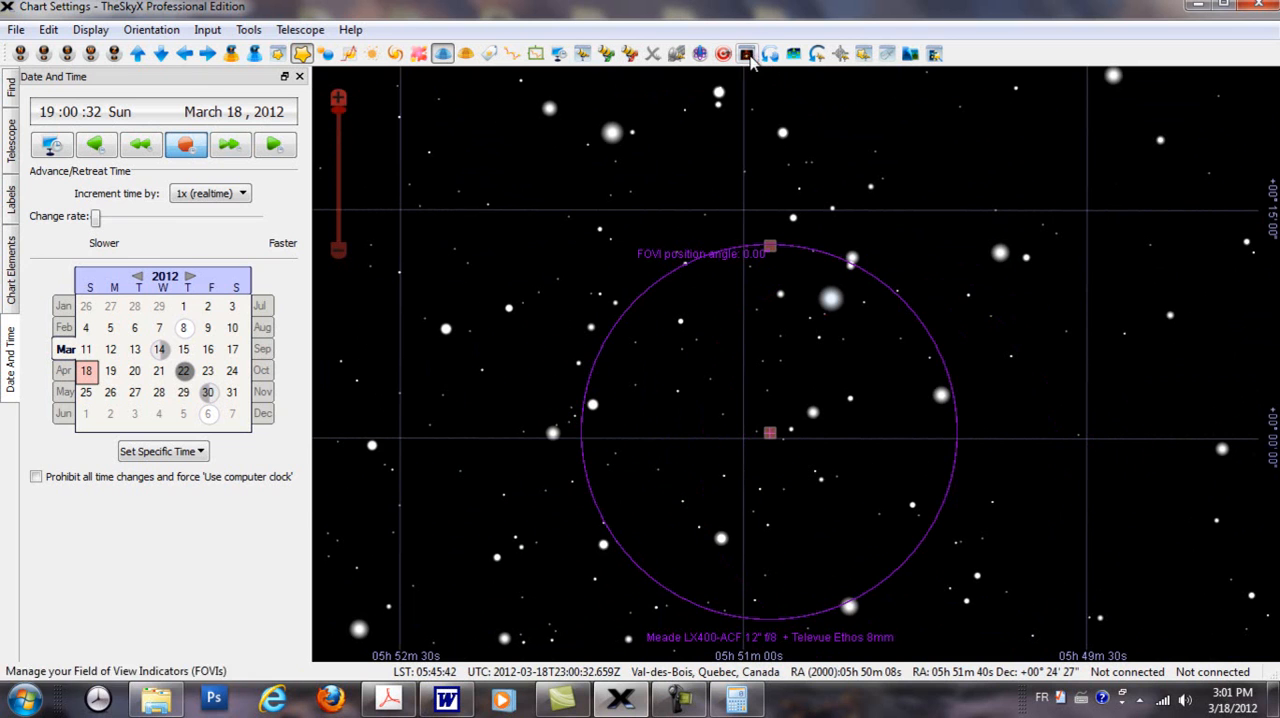
Step: Show the Rotate Tool briefly to check the chart's position angle, and hide it again
left_click(770, 56)
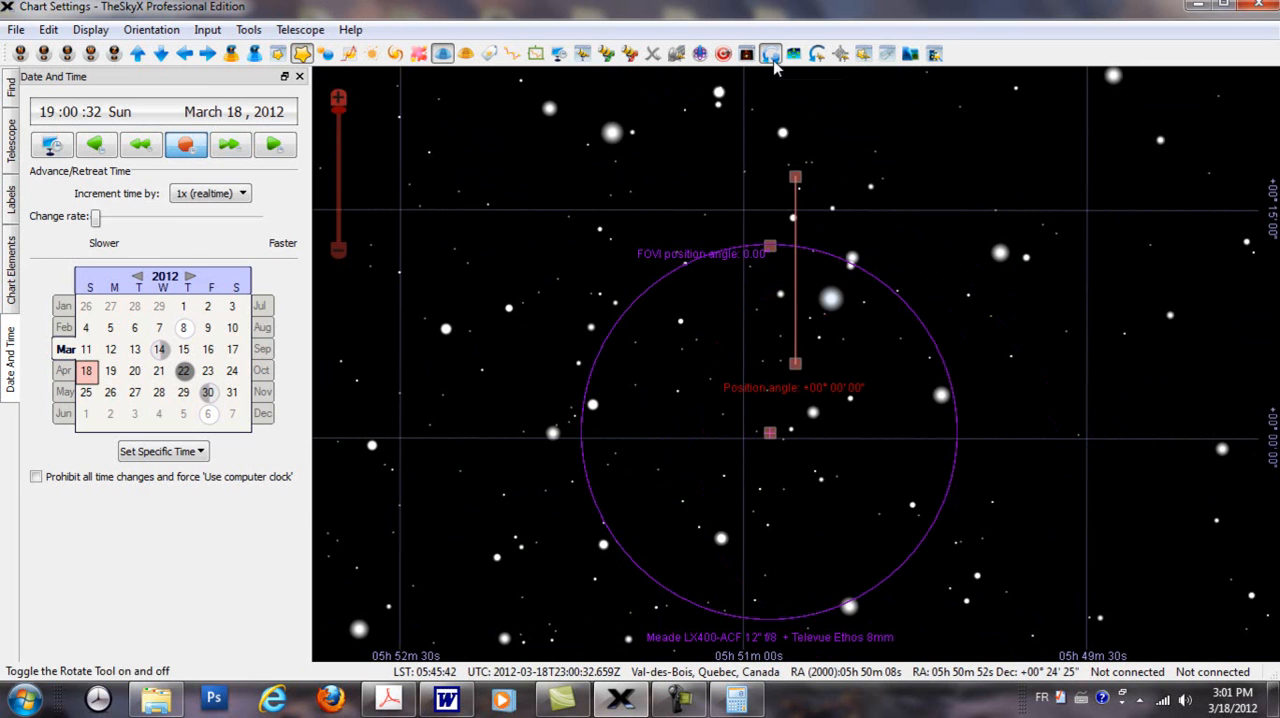
mouse_move(848, 404)
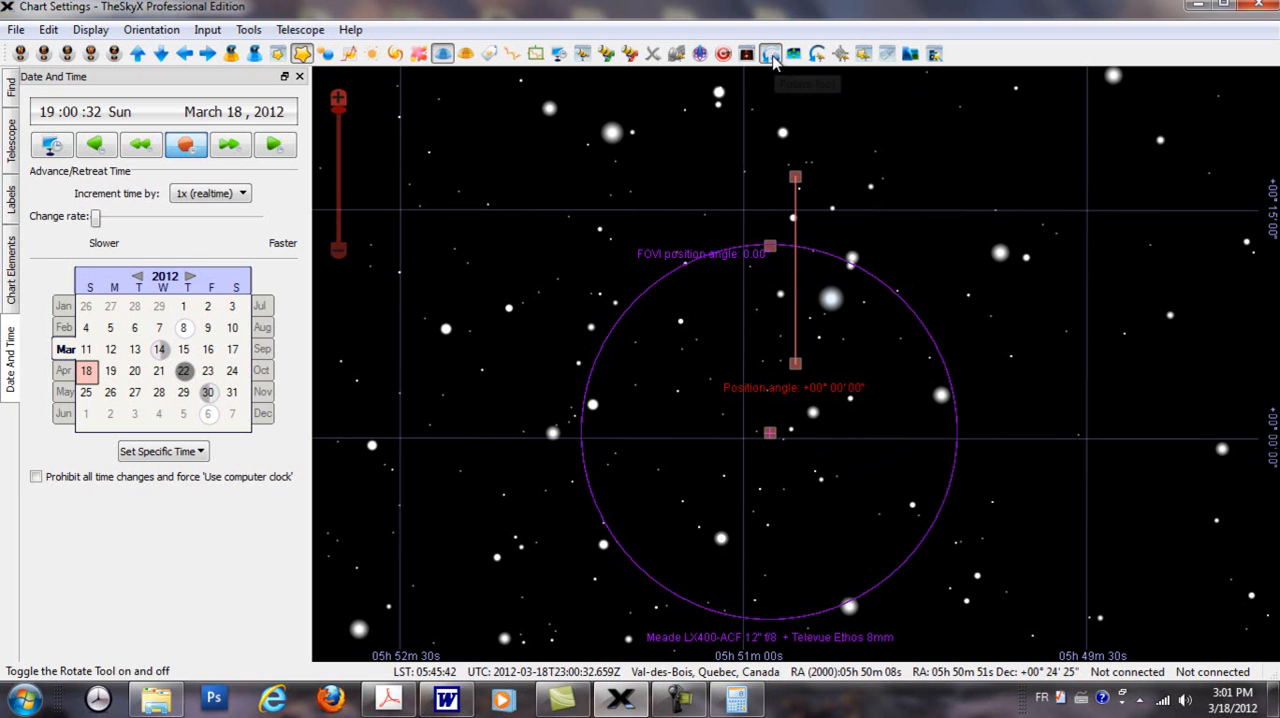
left_click(770, 54)
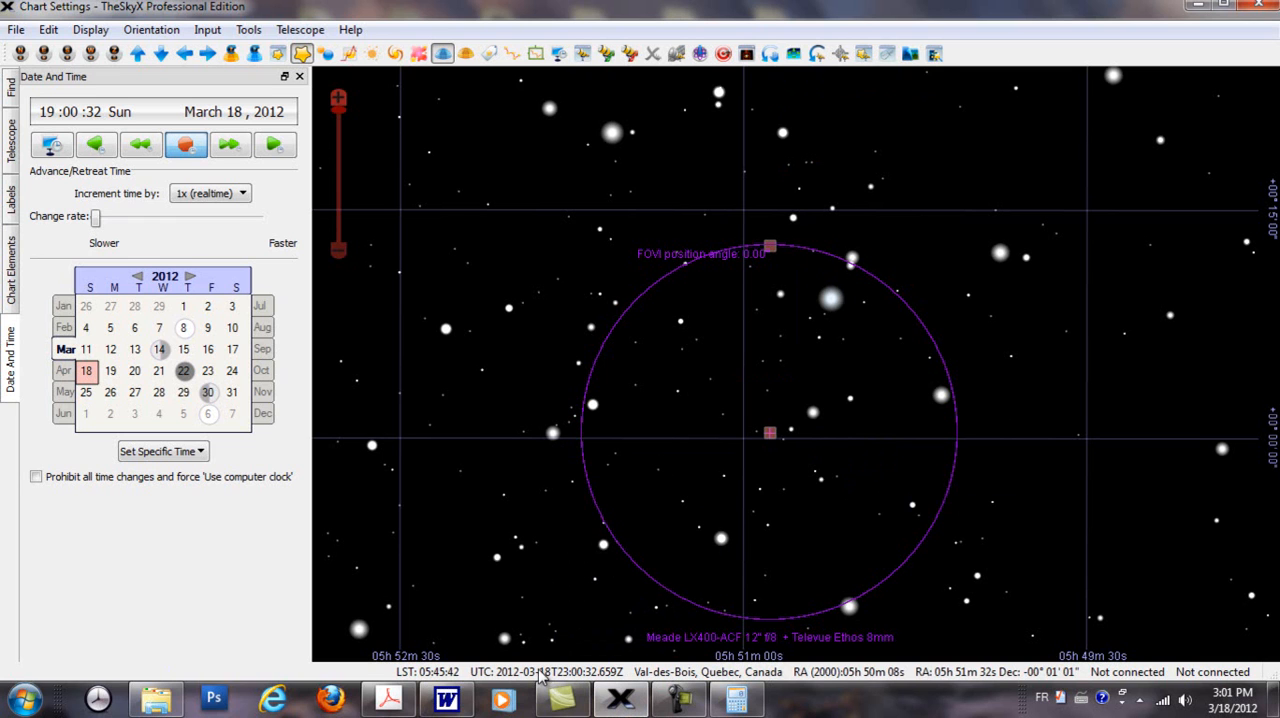
Step: Check the 8mm circle against the meridian, orient the chart zenith up, and follow star GSC 116:101 between the circle's edges
scroll(551, 441, "down", 5)
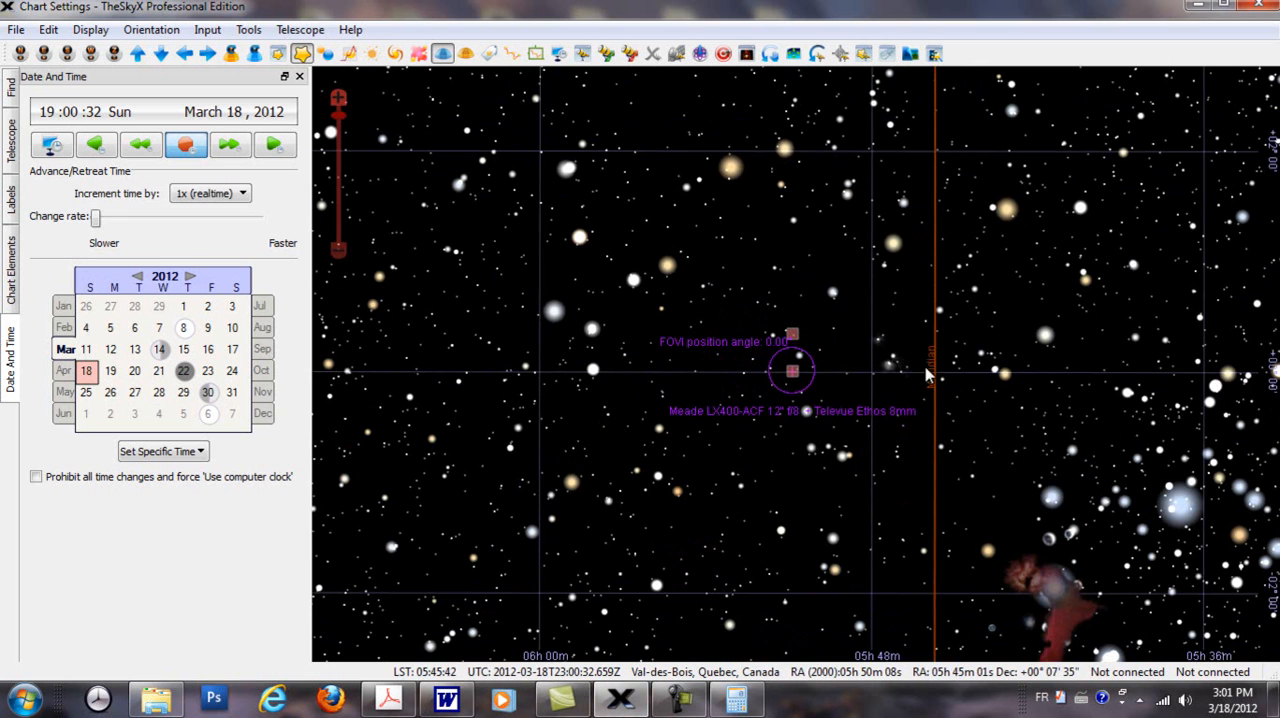
scroll(764, 435, "up", 5)
scroll(764, 440, "up", 2)
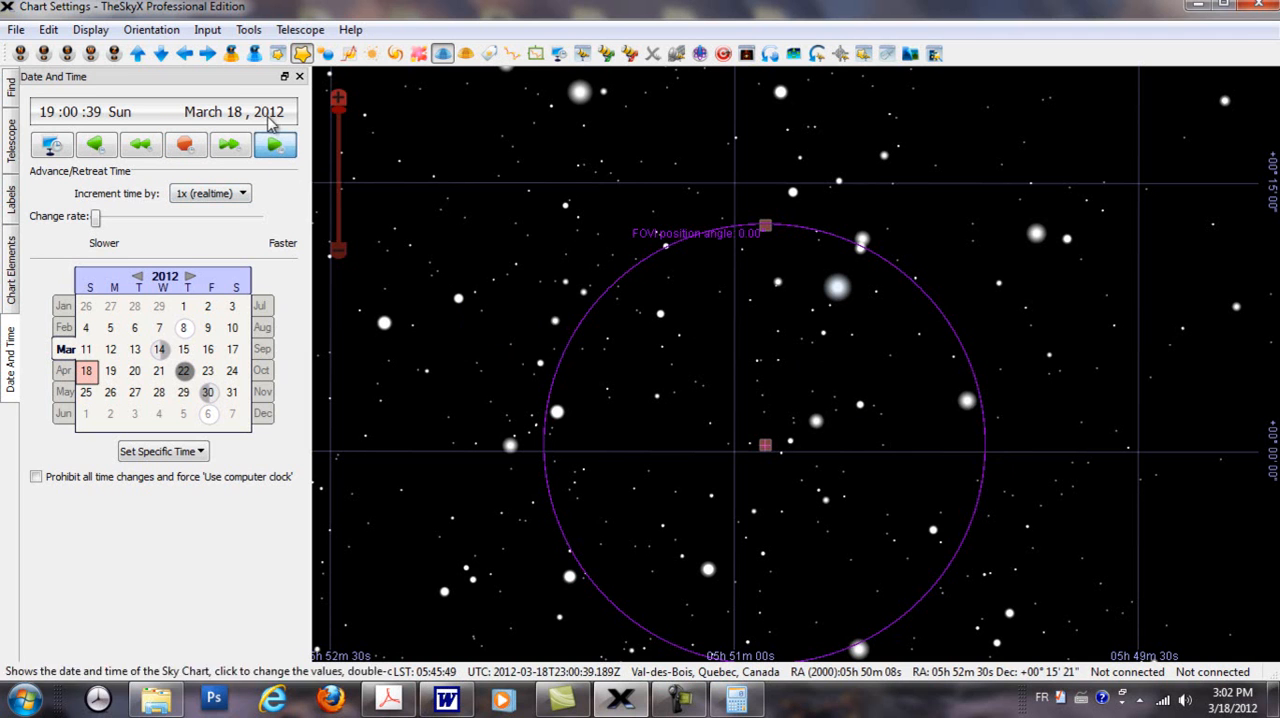
left_click(233, 55)
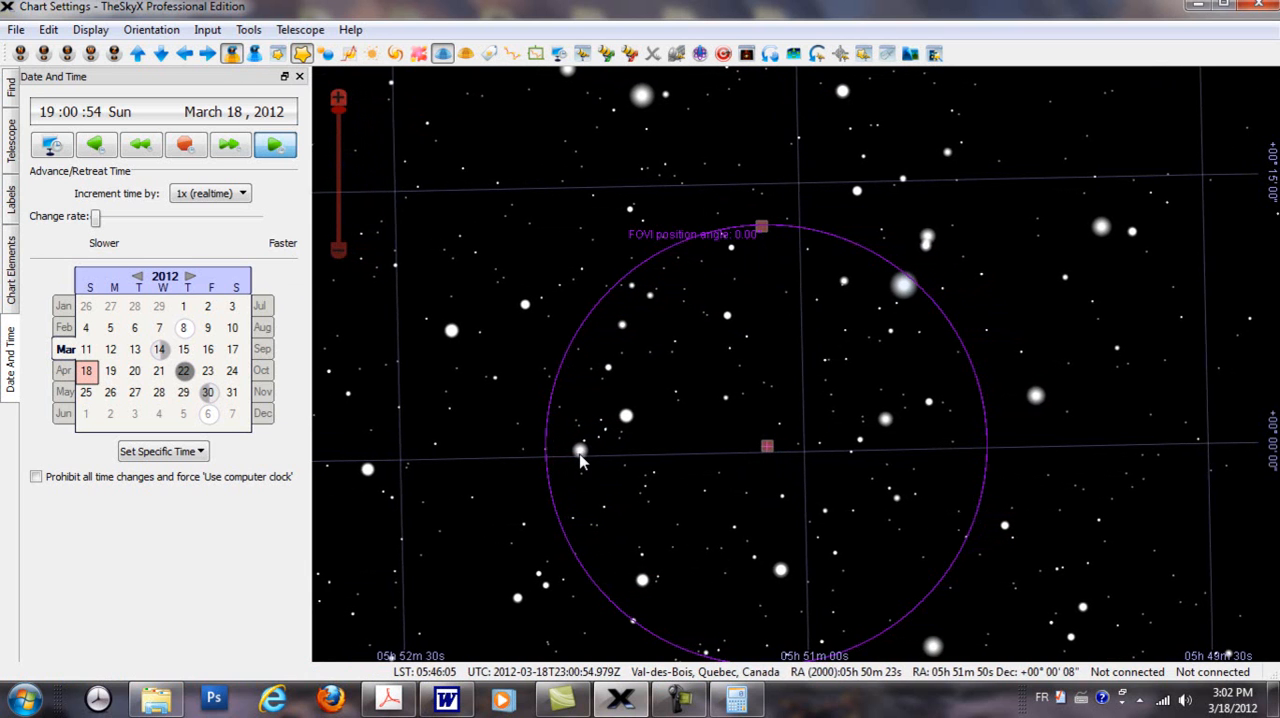
mouse_move(584, 459)
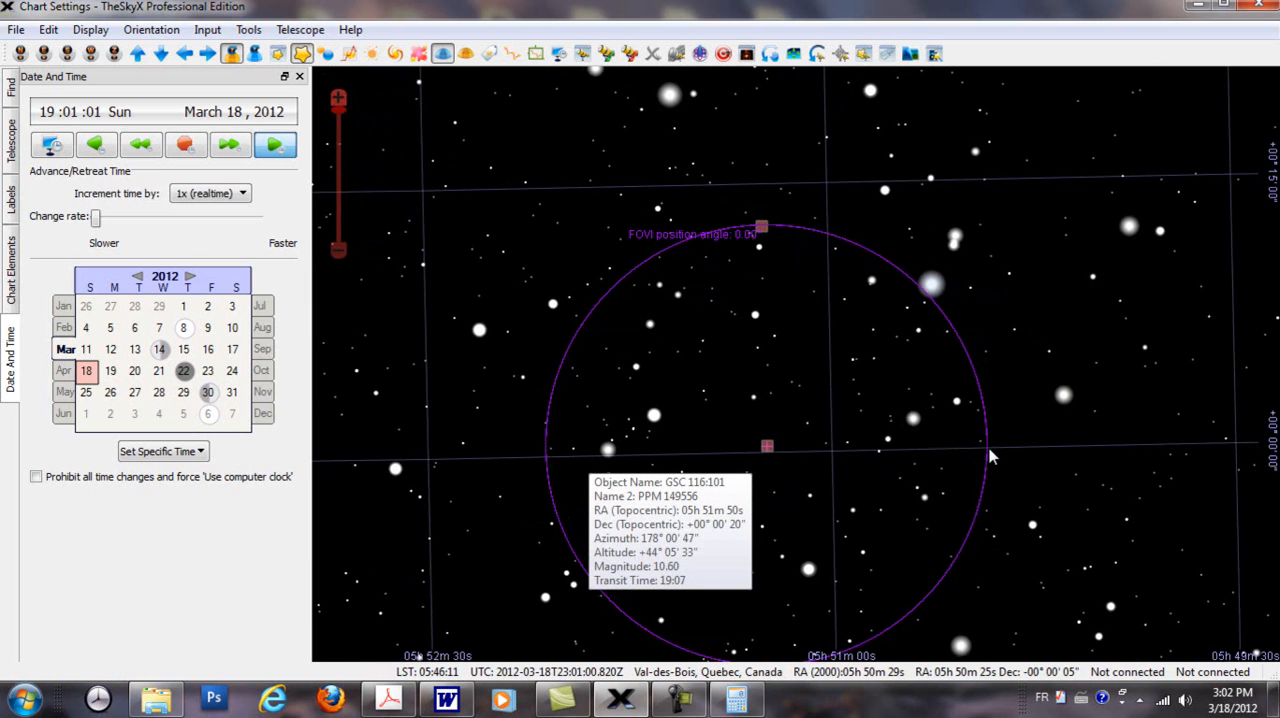
mouse_move(988, 452)
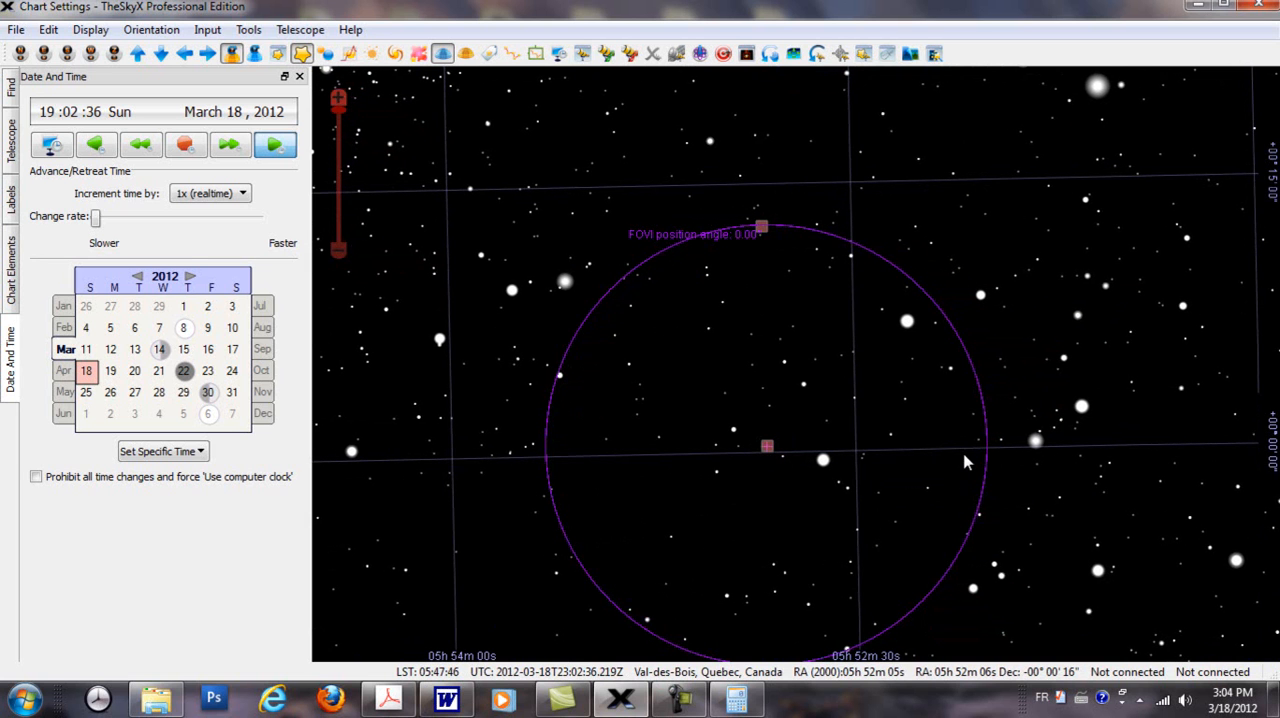
Step: Switch to the Windows calculator and multiply 99 by 15, dividing the product by 60
left_click(754, 700)
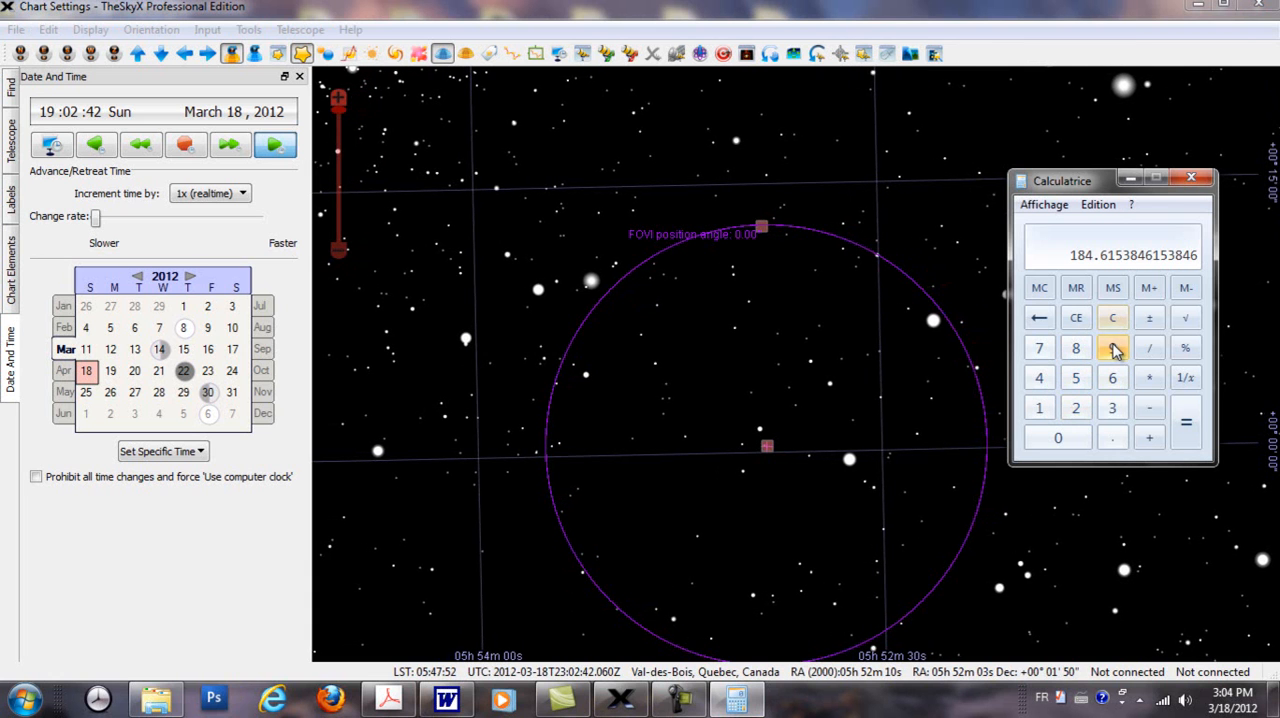
double_click(1115, 348)
left_click(1150, 379)
left_click(1078, 382)
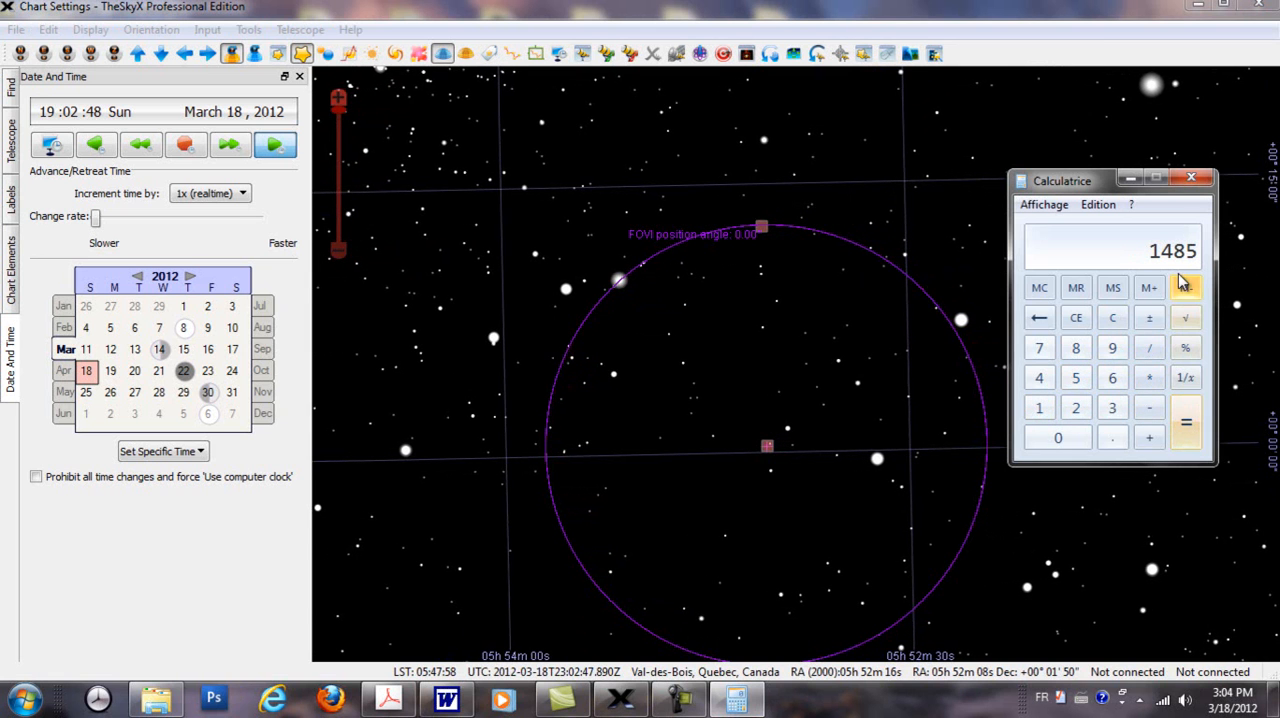
left_click(1151, 350)
left_click(1114, 382)
left_click(1074, 439)
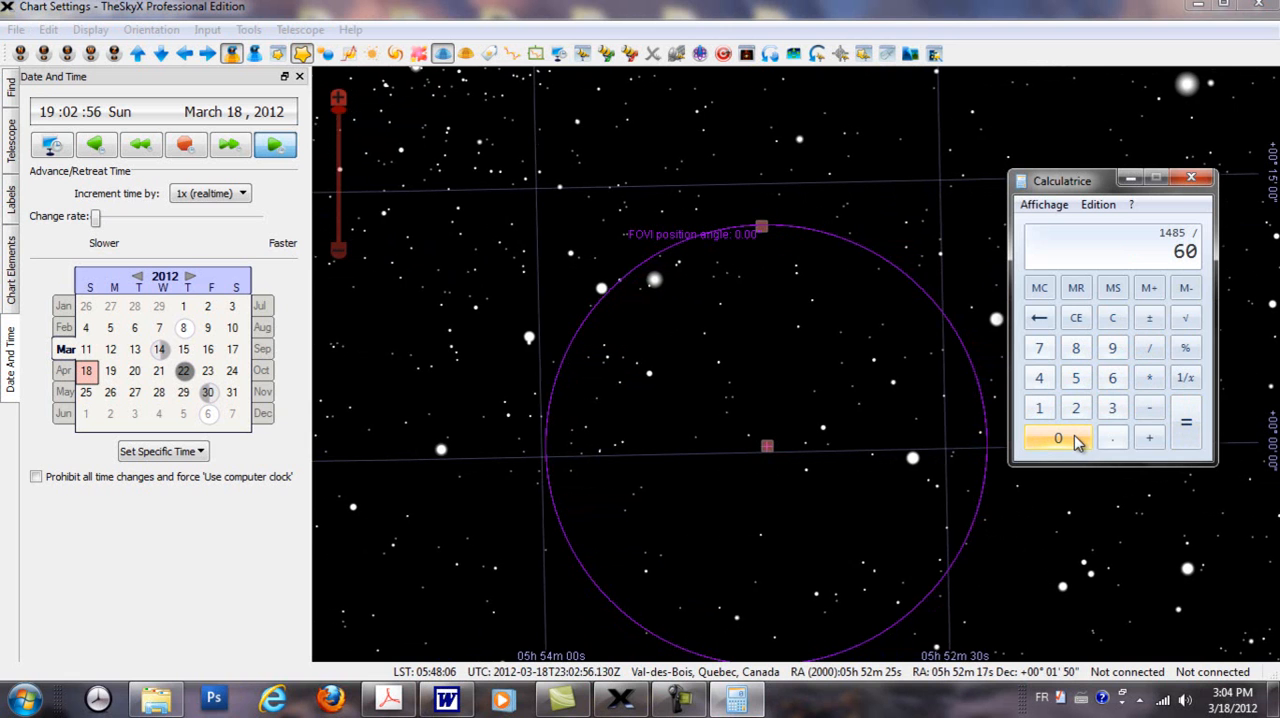
left_click(1186, 425)
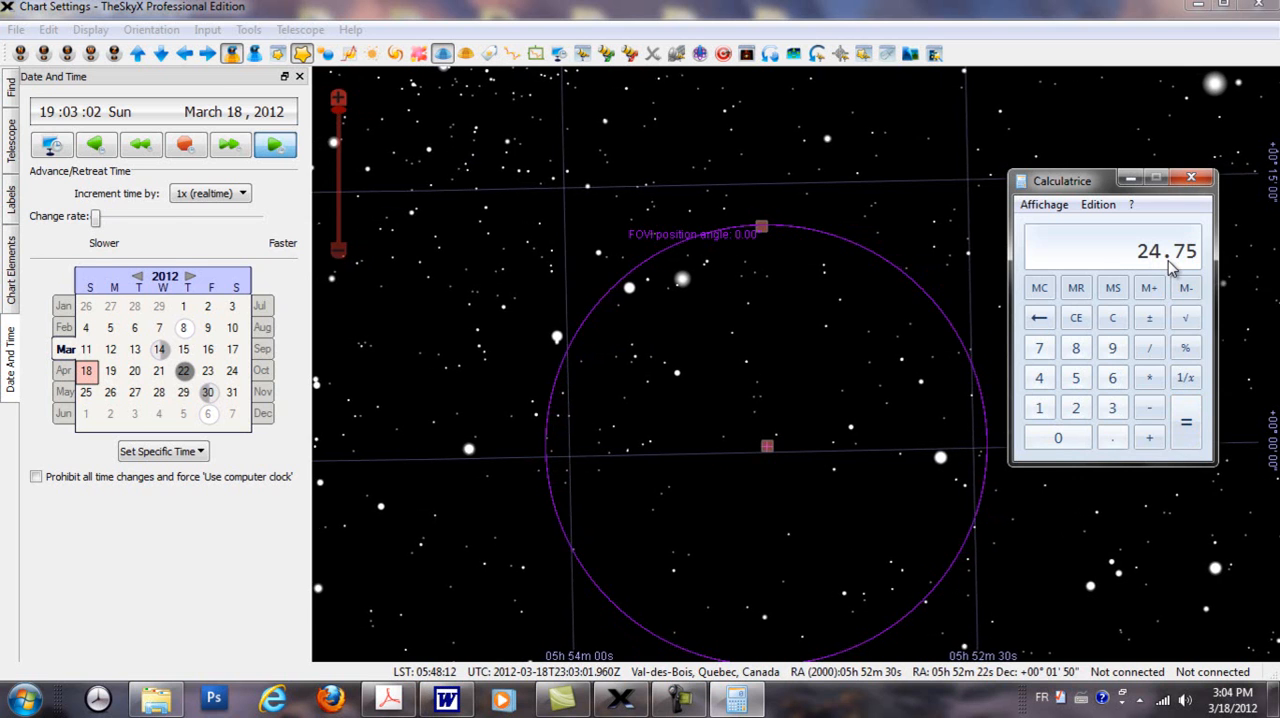
Step: Return to TheSkyX and compare the Televue Ethos 8mm size in the Field of View Indicators list with the calculator's result
left_click(901, 540)
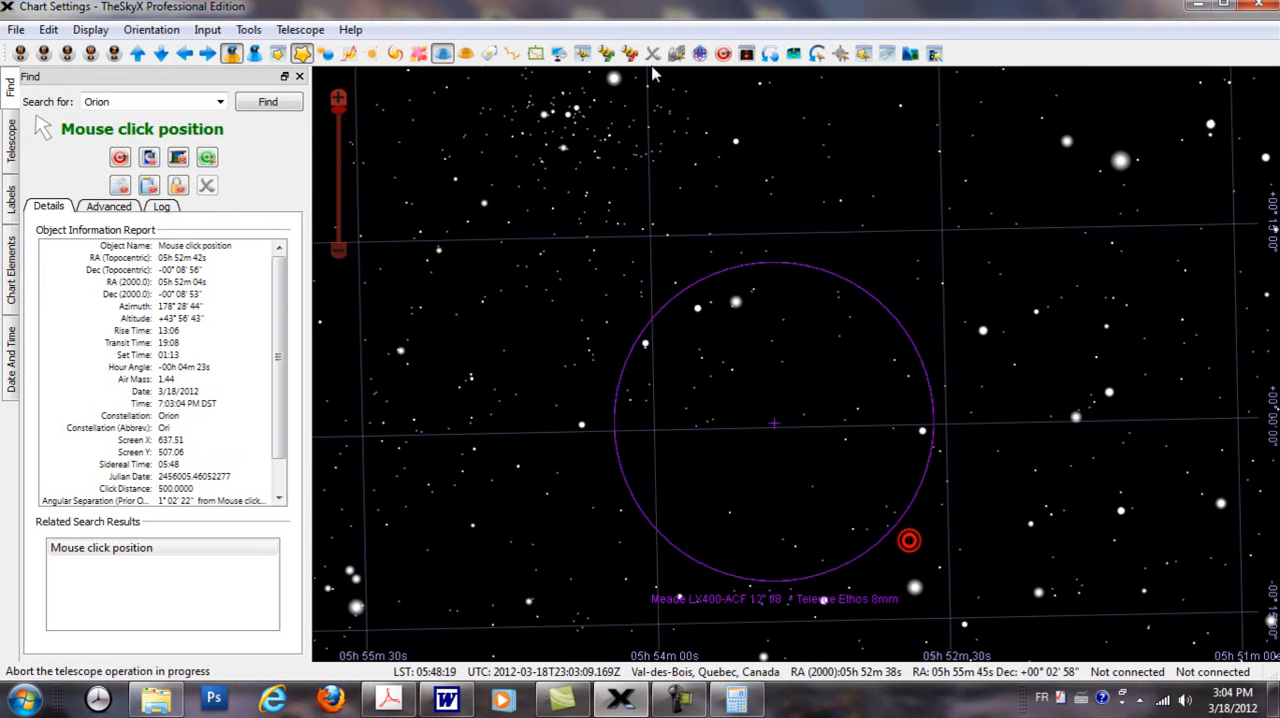
left_click(744, 56)
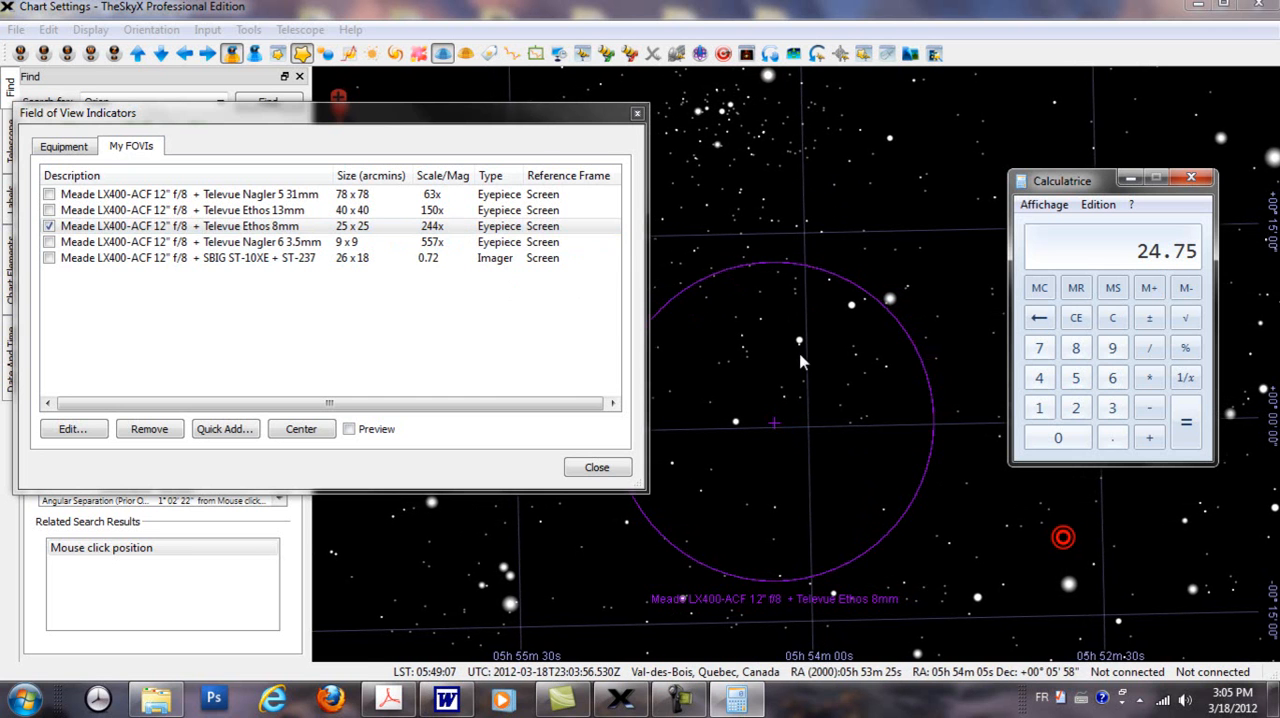
left_click_drag(528, 120, 446, 133)
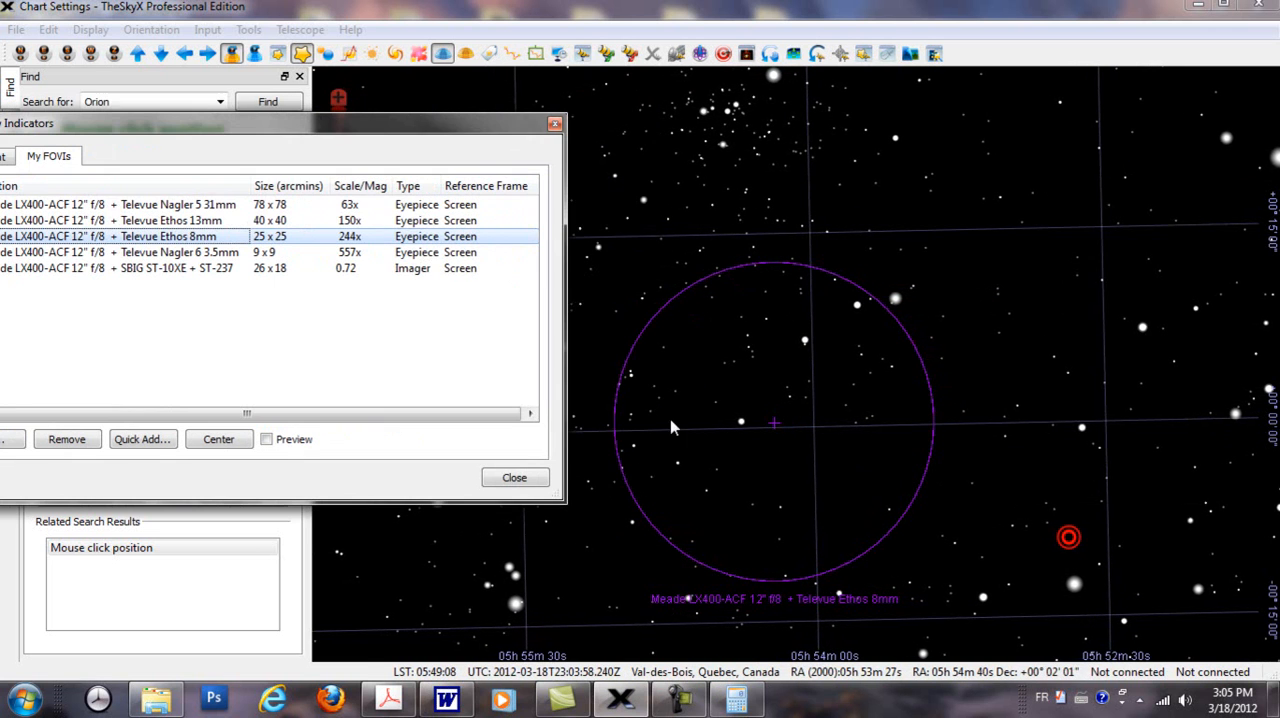
left_click(736, 700)
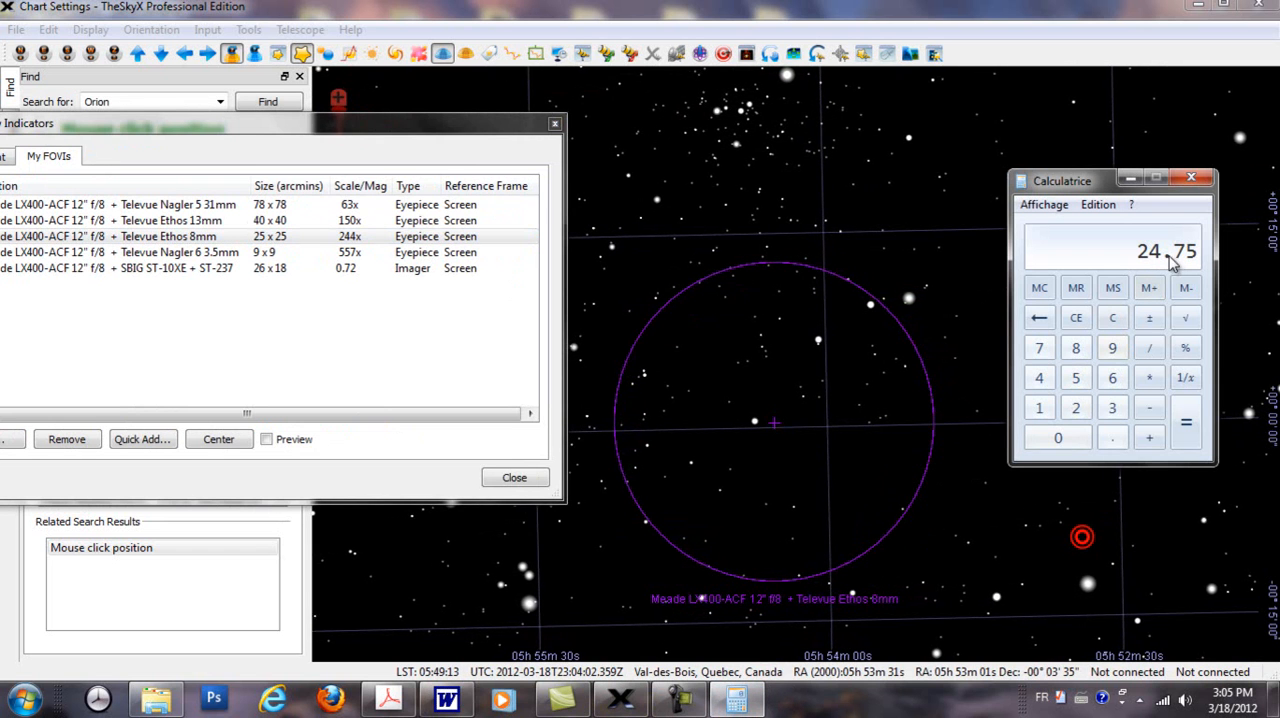
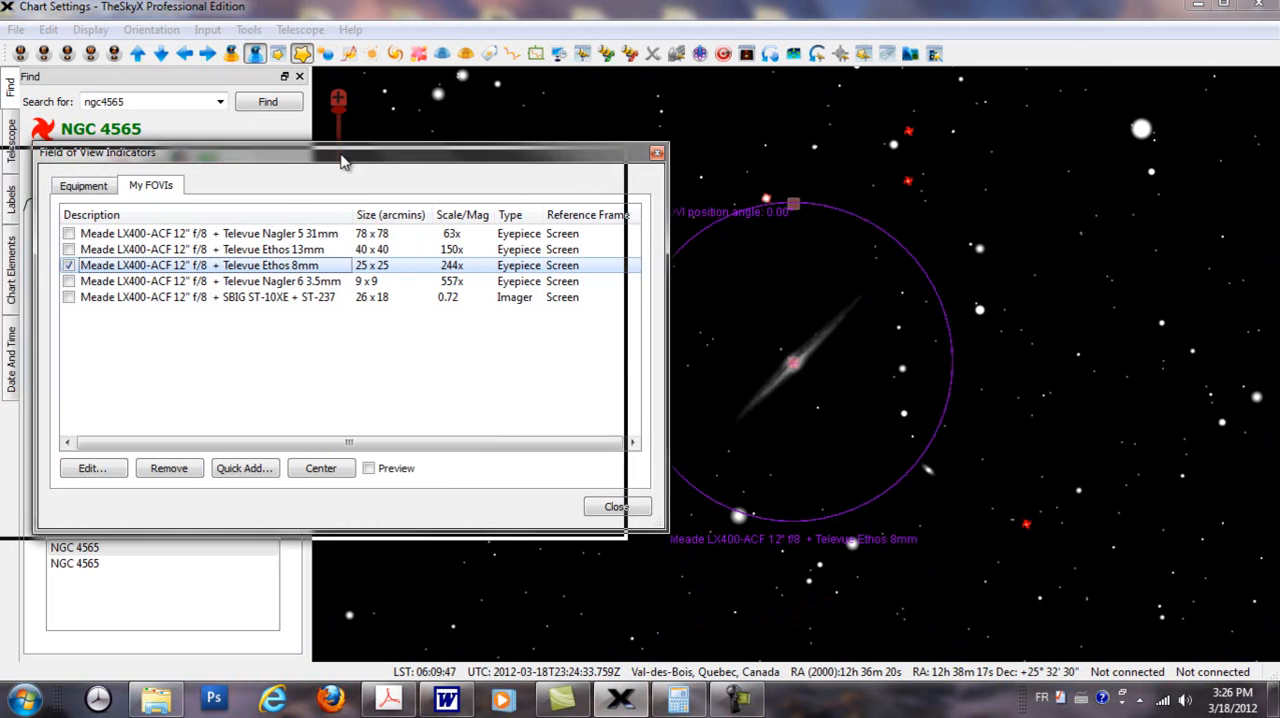
Step: Uncover the chart's circle, then view the equipment settings of the Televue Ethos 8mm indicator and close them unchanged
left_click_drag(382, 154, 340, 160)
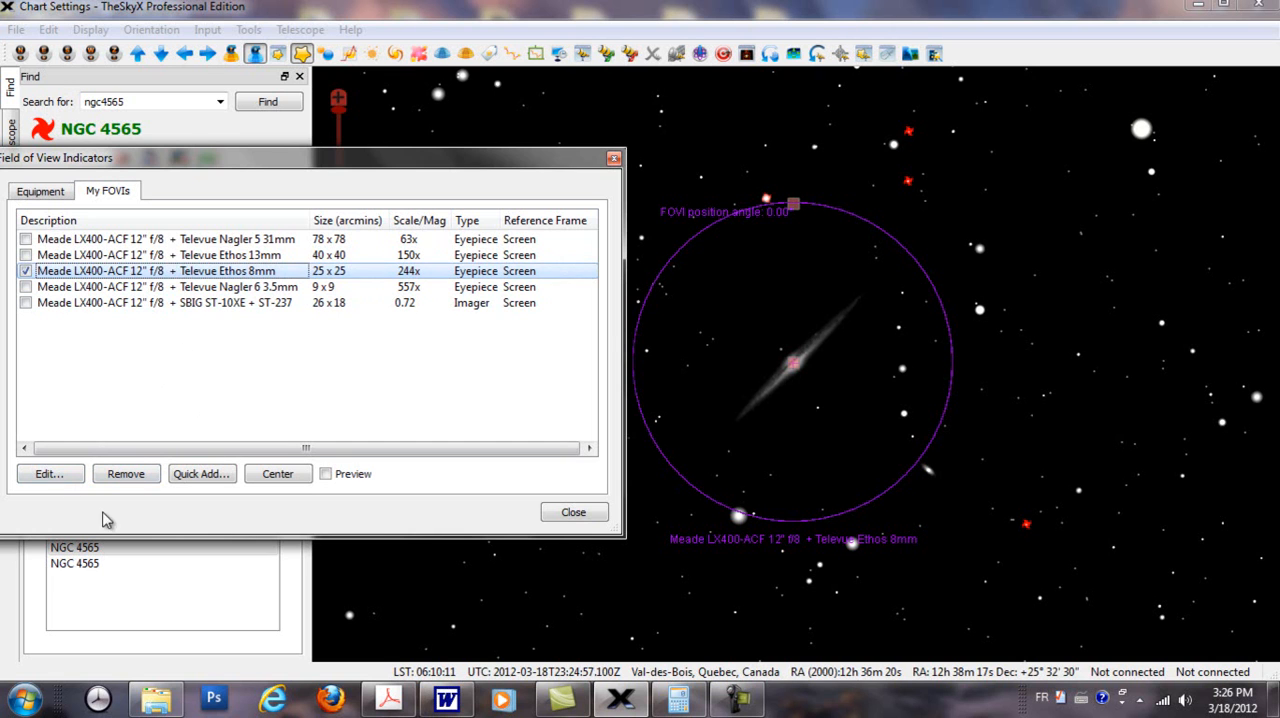
left_click(78, 480)
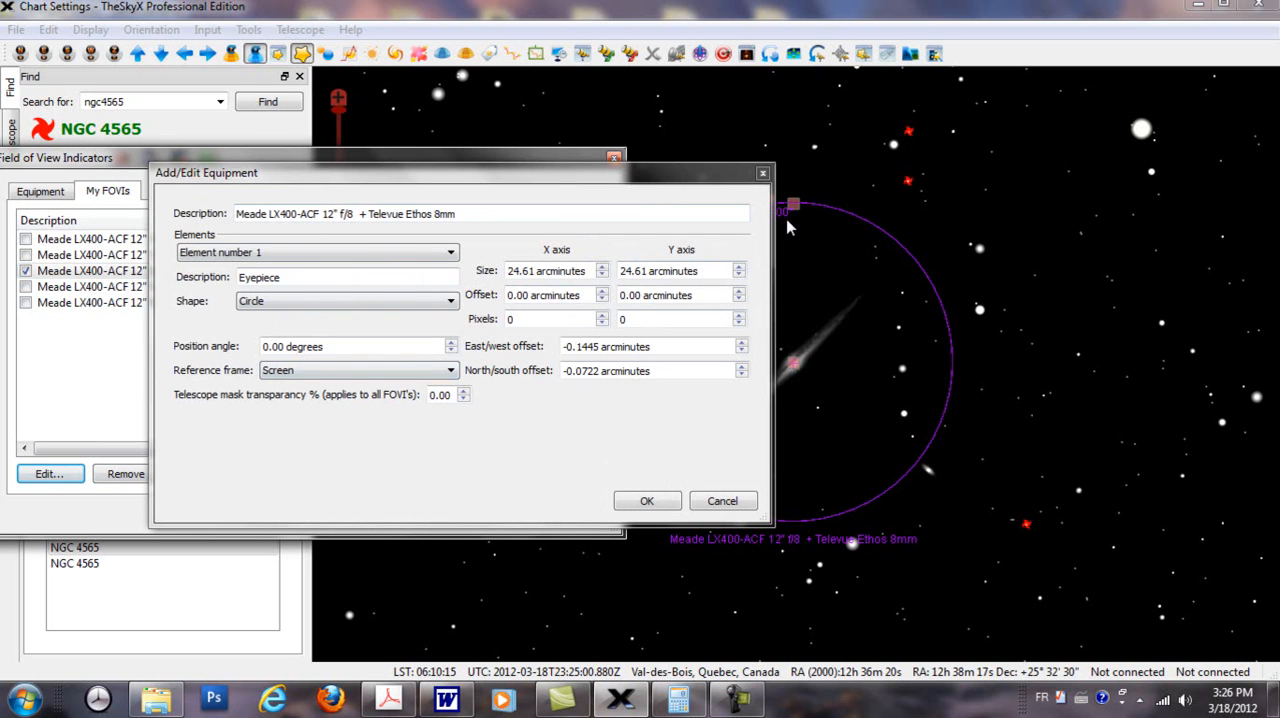
left_click(762, 173)
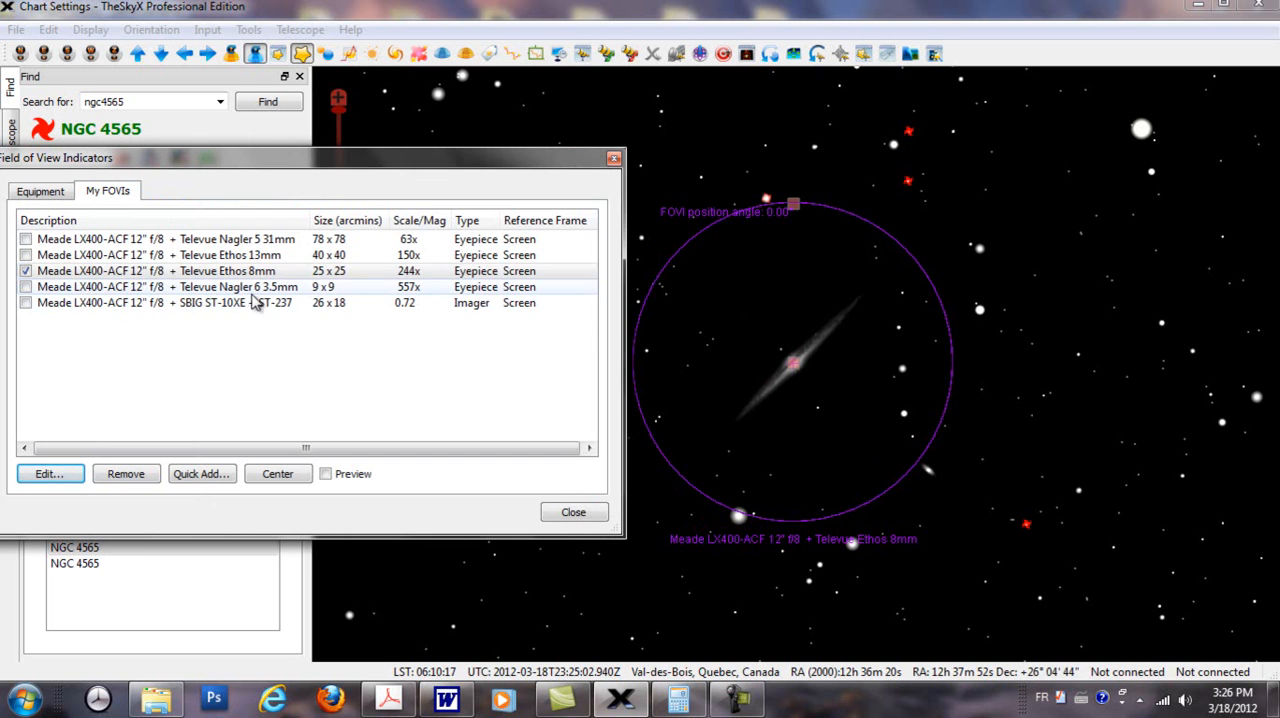
Step: Remove the word "Televue" from the 8mm indicator's description so it reads "Meade LX400-ACF 12" f/8 + Ethos 8mm"
double_click(228, 268)
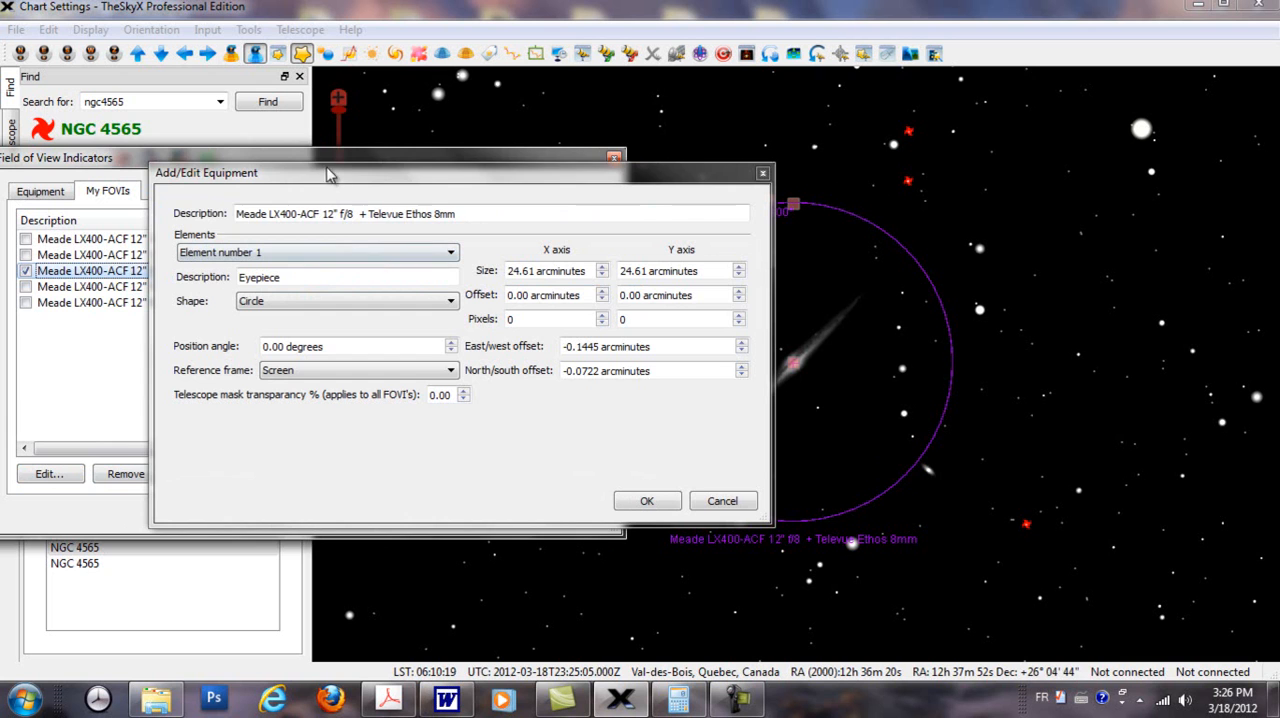
left_click_drag(332, 189, 213, 190)
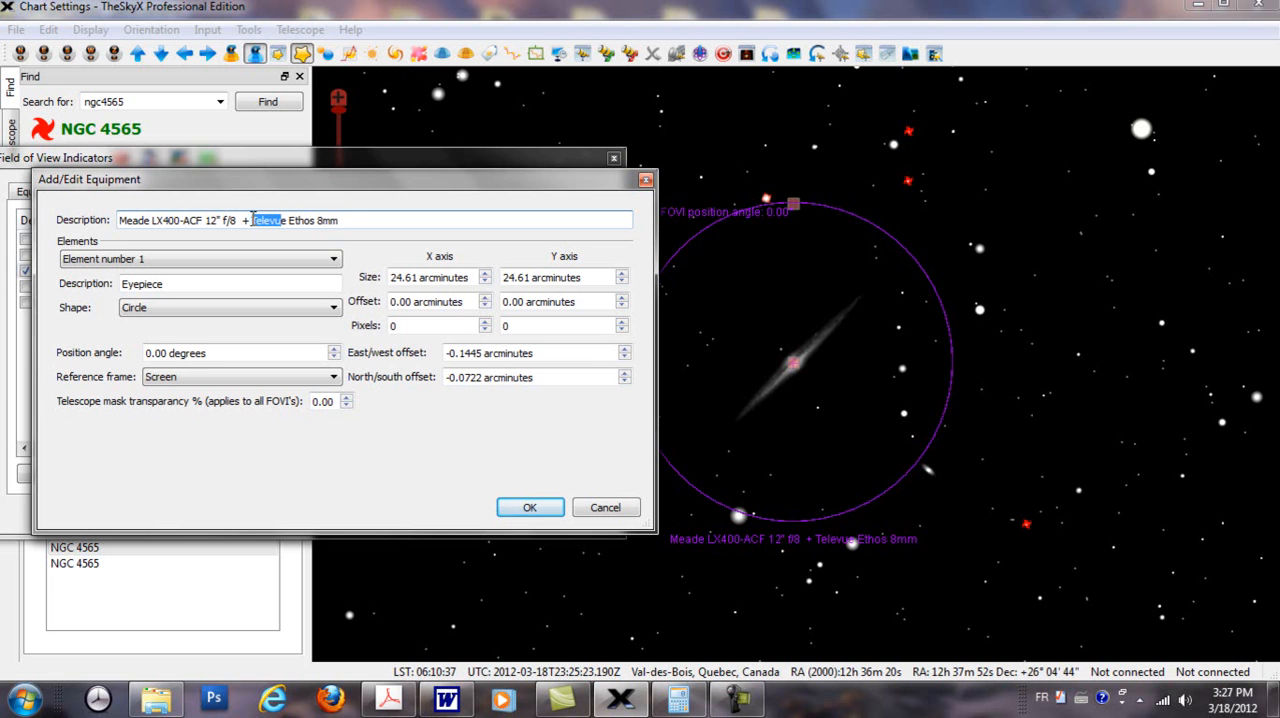
key("BackSpace")
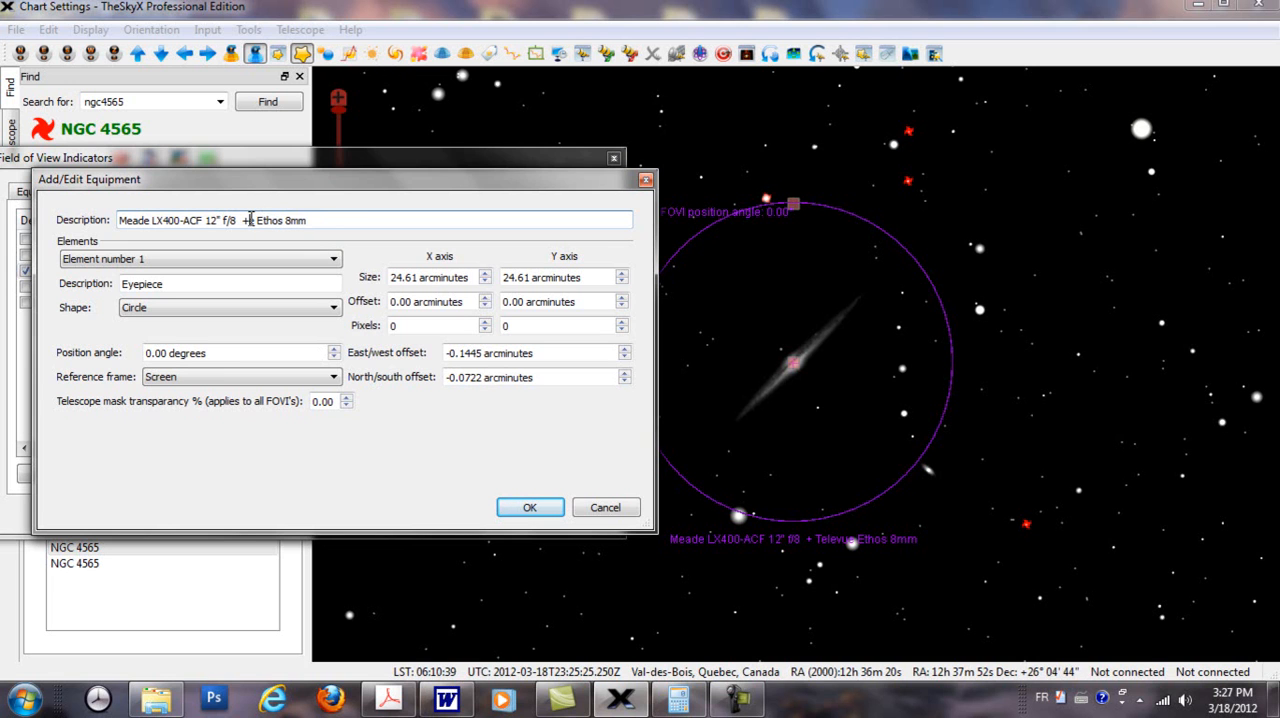
key("Delete")
left_click(530, 507)
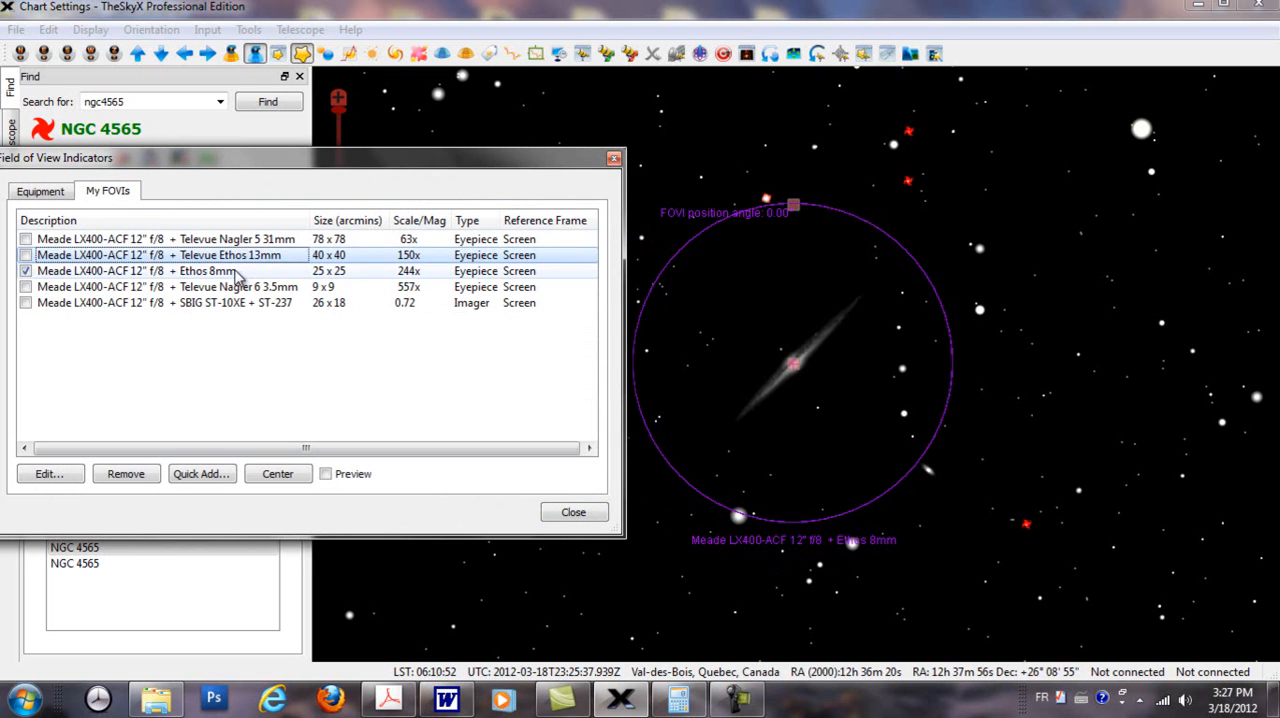
Step: Set the Ethos 8mm indicator's size to 20.61 arcminutes on both the X and Y axes
left_click(236, 276)
double_click(236, 276)
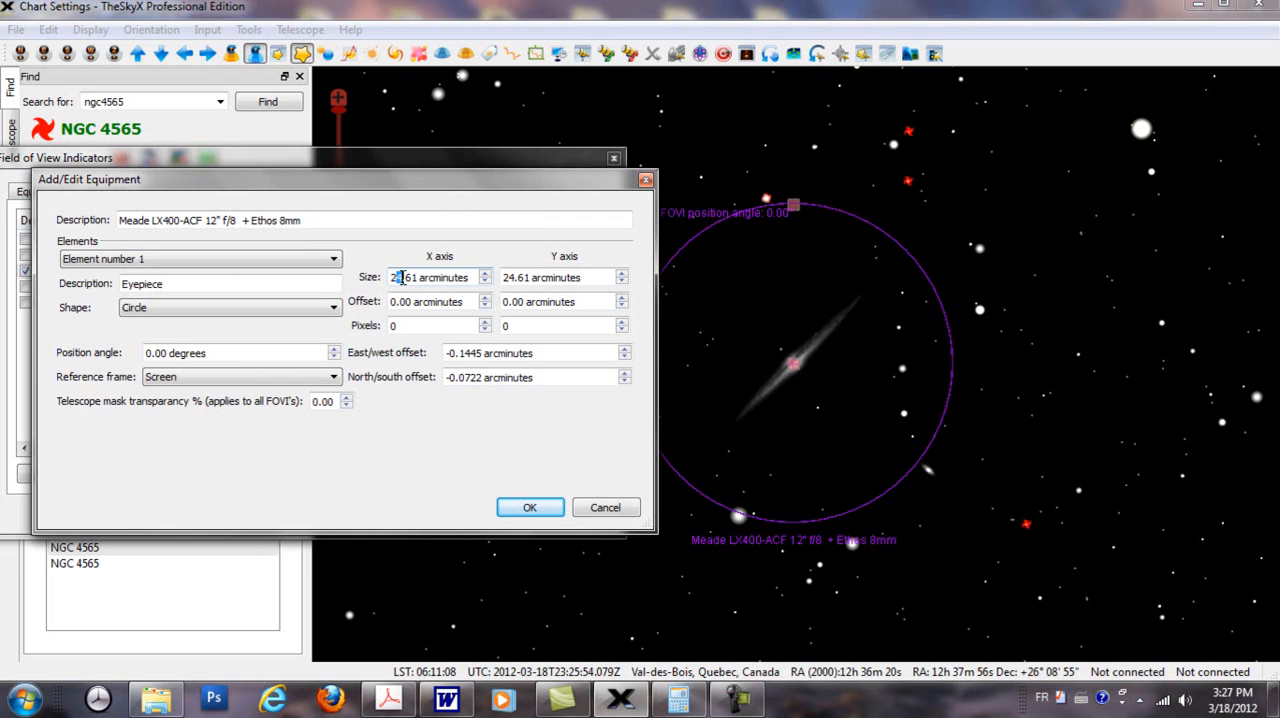
type("0")
left_click_drag(506, 277, 512, 274)
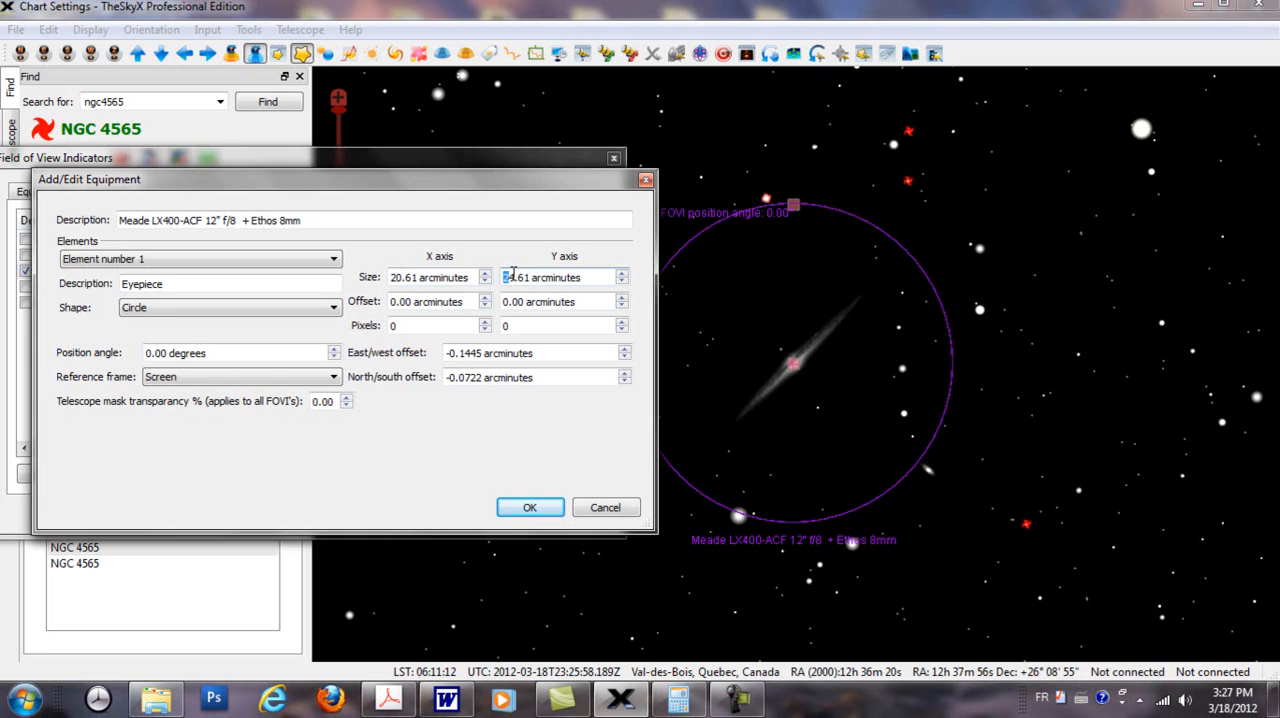
type("0")
left_click(528, 508)
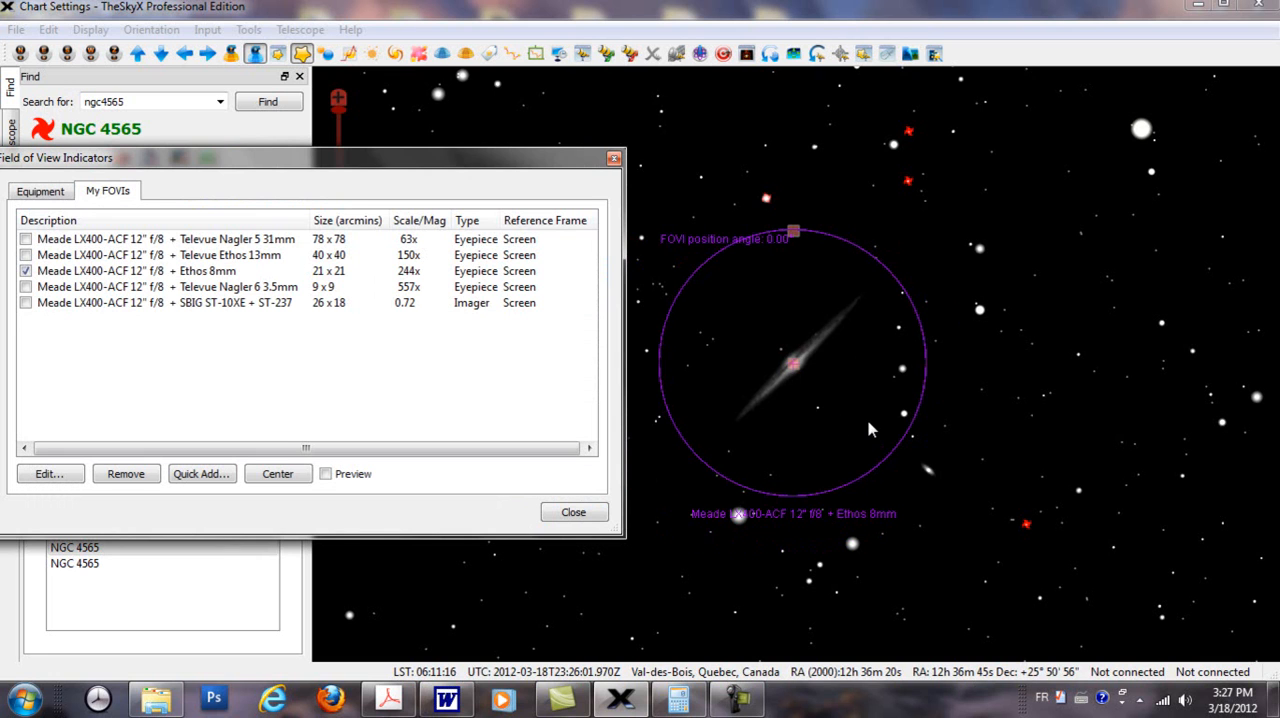
Step: Change element number 2 of the Ethos 8mm indicator to a rectangle measuring 5.00 by 5.00 arcminutes
left_click(271, 275)
double_click(271, 275)
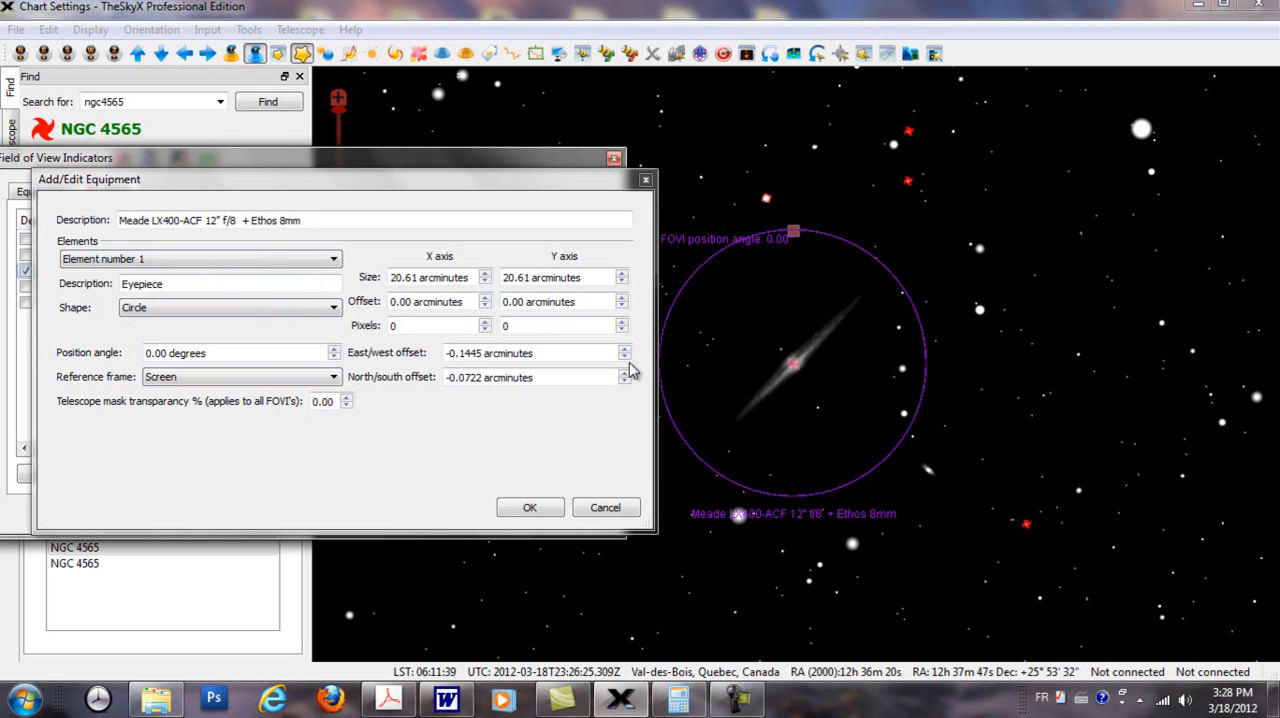
left_click(336, 262)
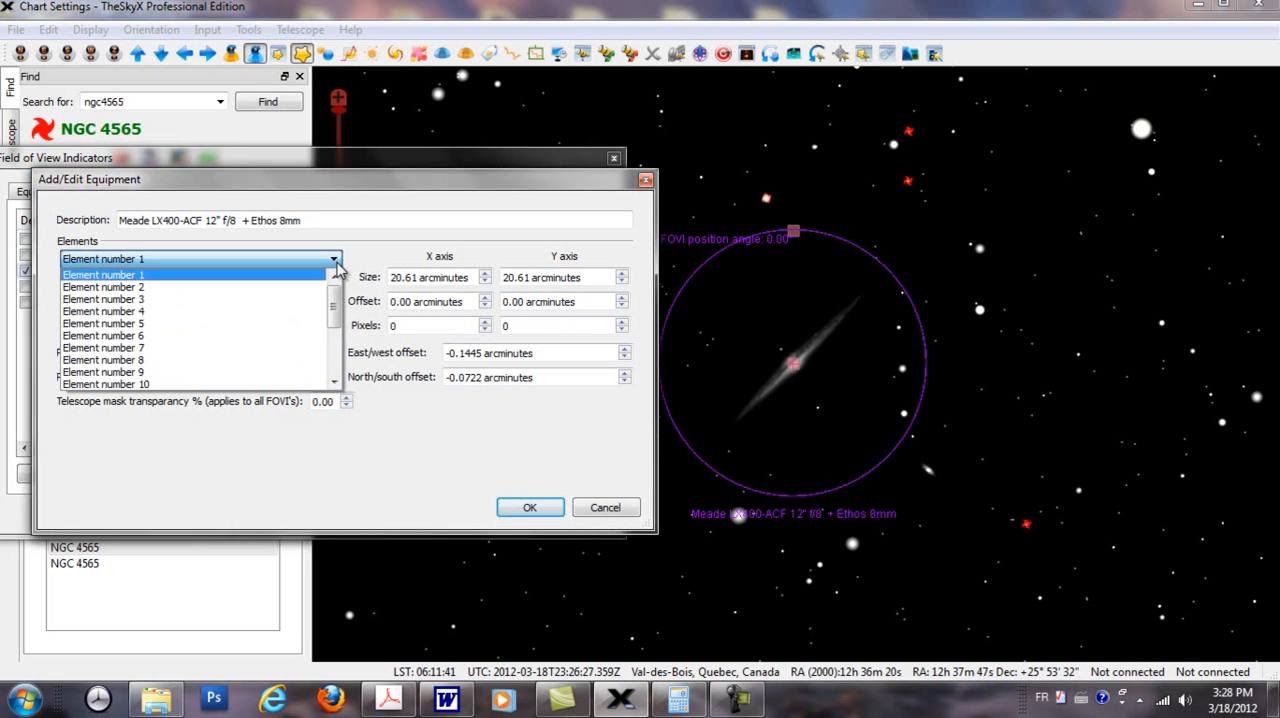
left_click_drag(337, 320, 350, 277)
left_click(143, 289)
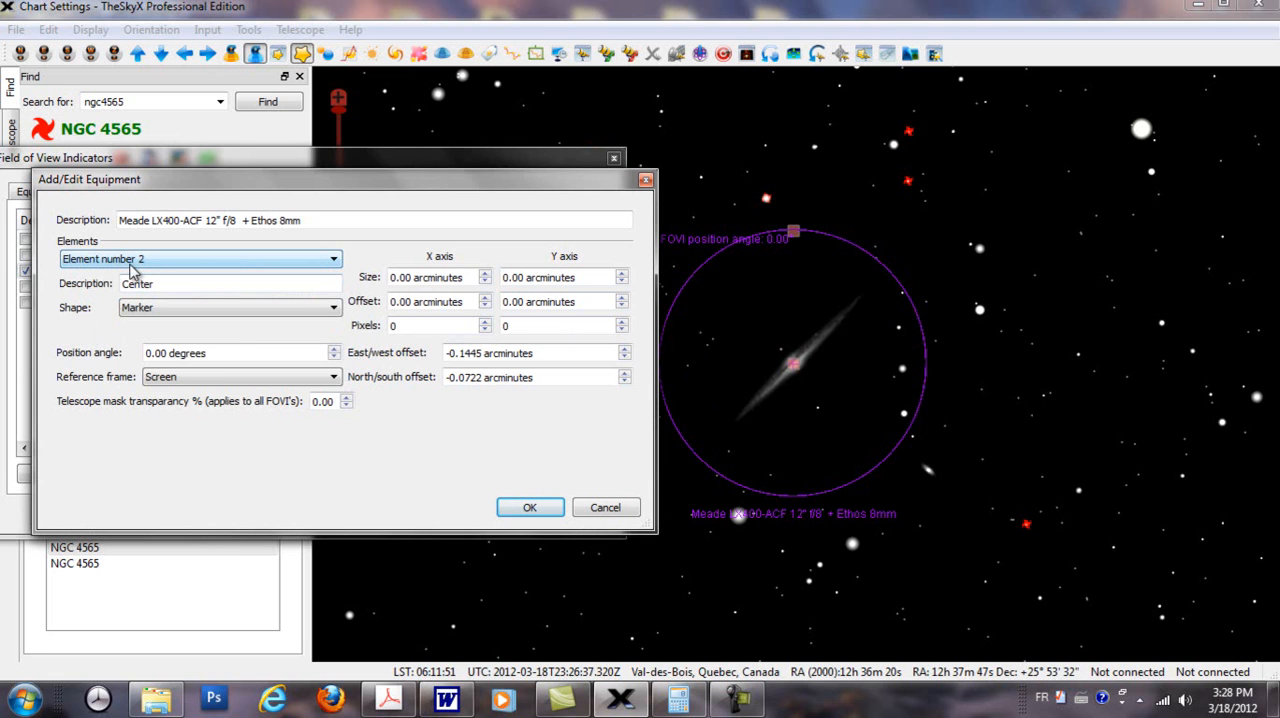
left_click(336, 309)
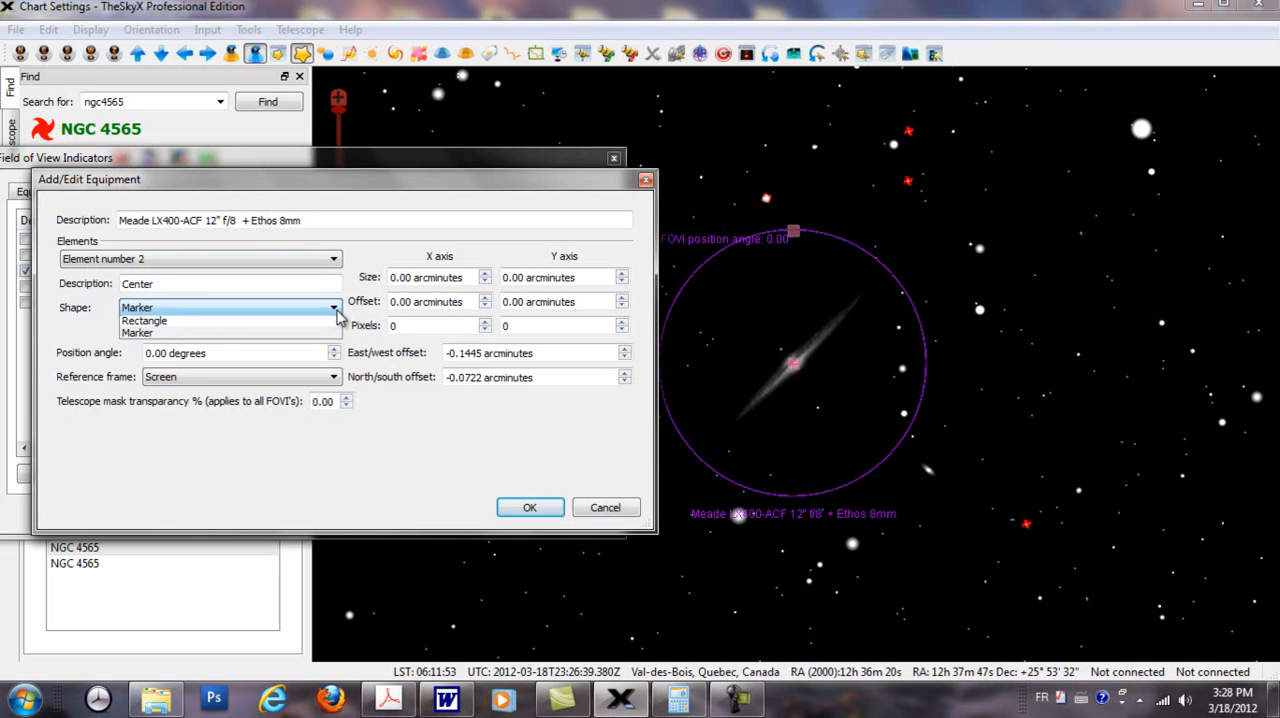
left_click(214, 336)
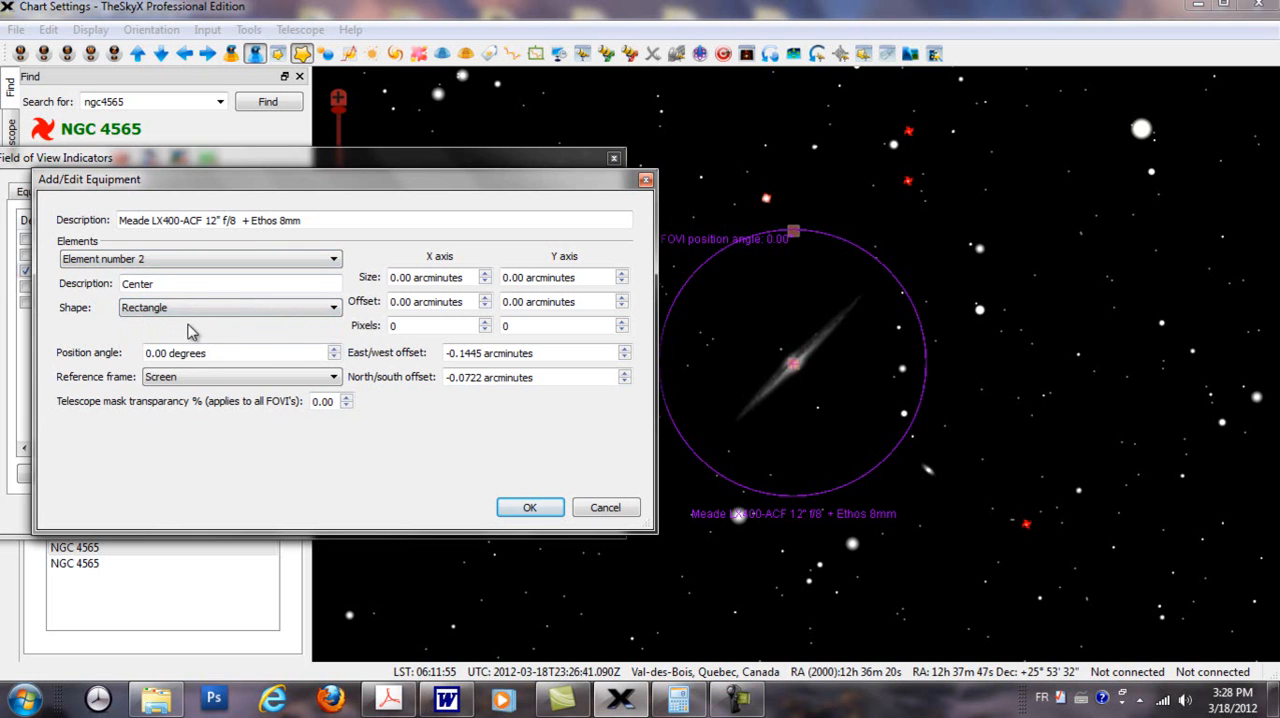
left_click(394, 277)
type("5")
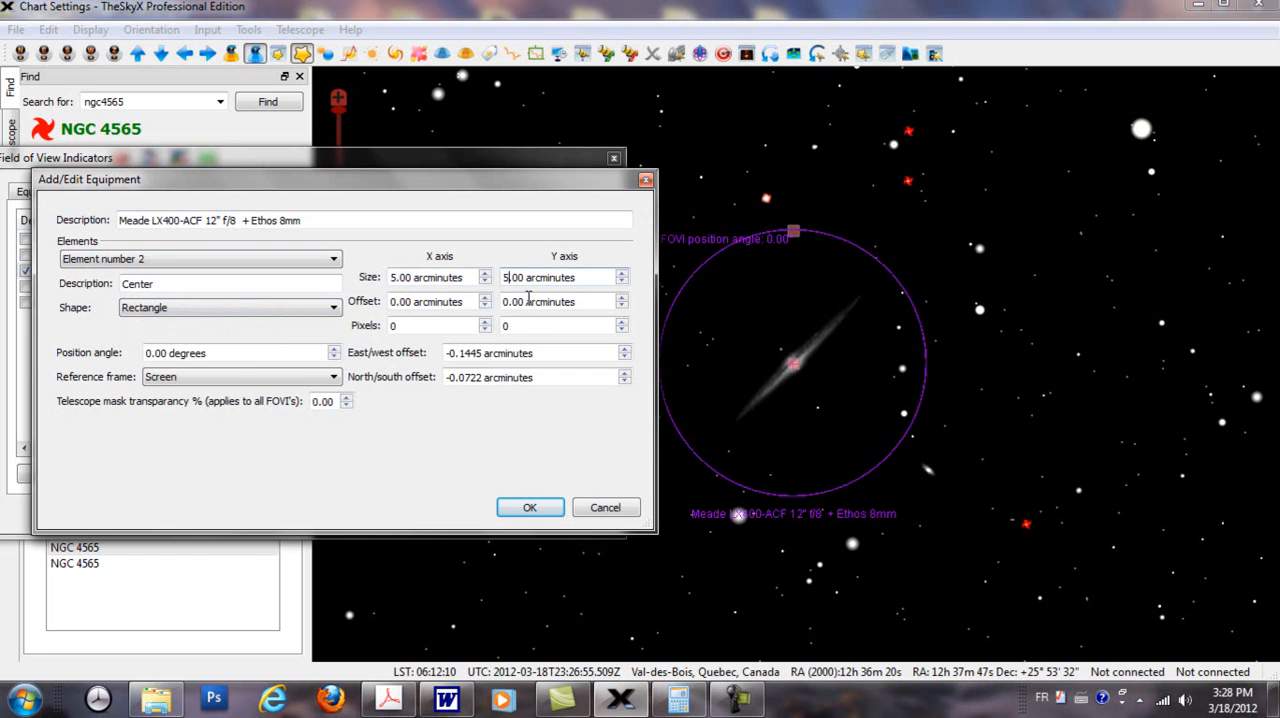
left_click(518, 508)
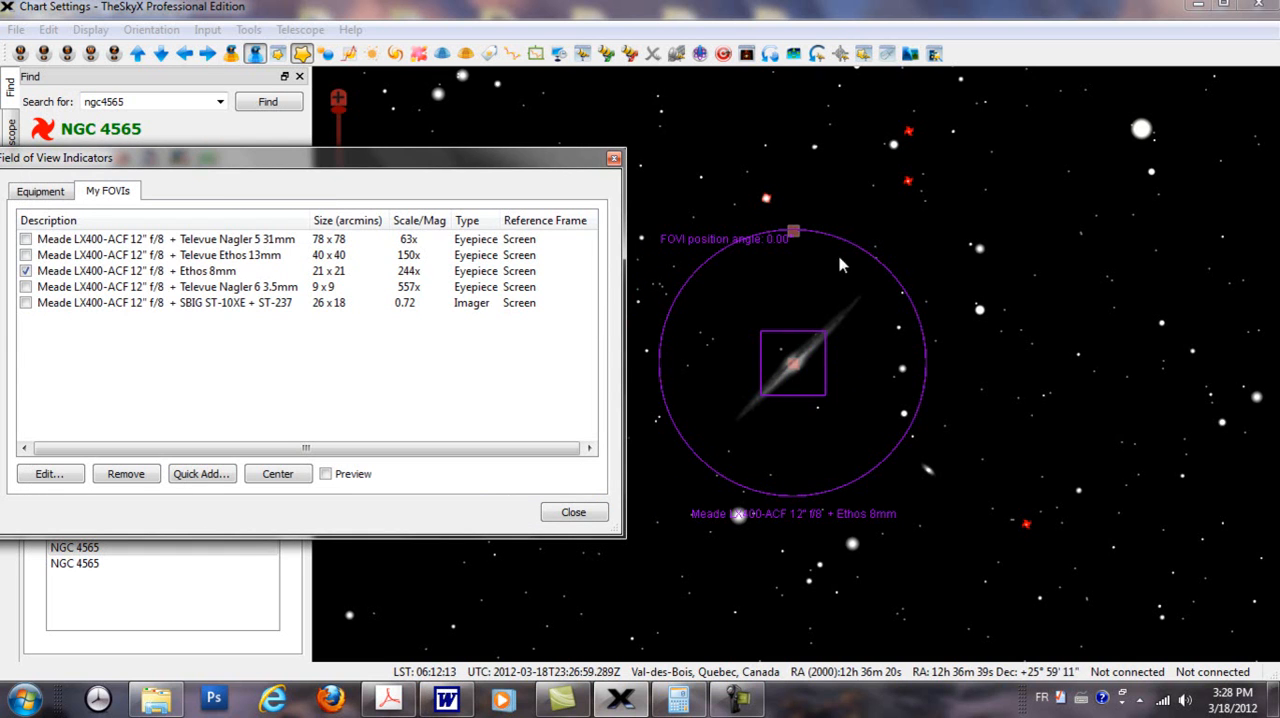
Step: Define element number 3 of the Ethos 8mm indicator as a circle measuring 8.00 by 8.00 arcminutes
double_click(140, 278)
left_click(333, 260)
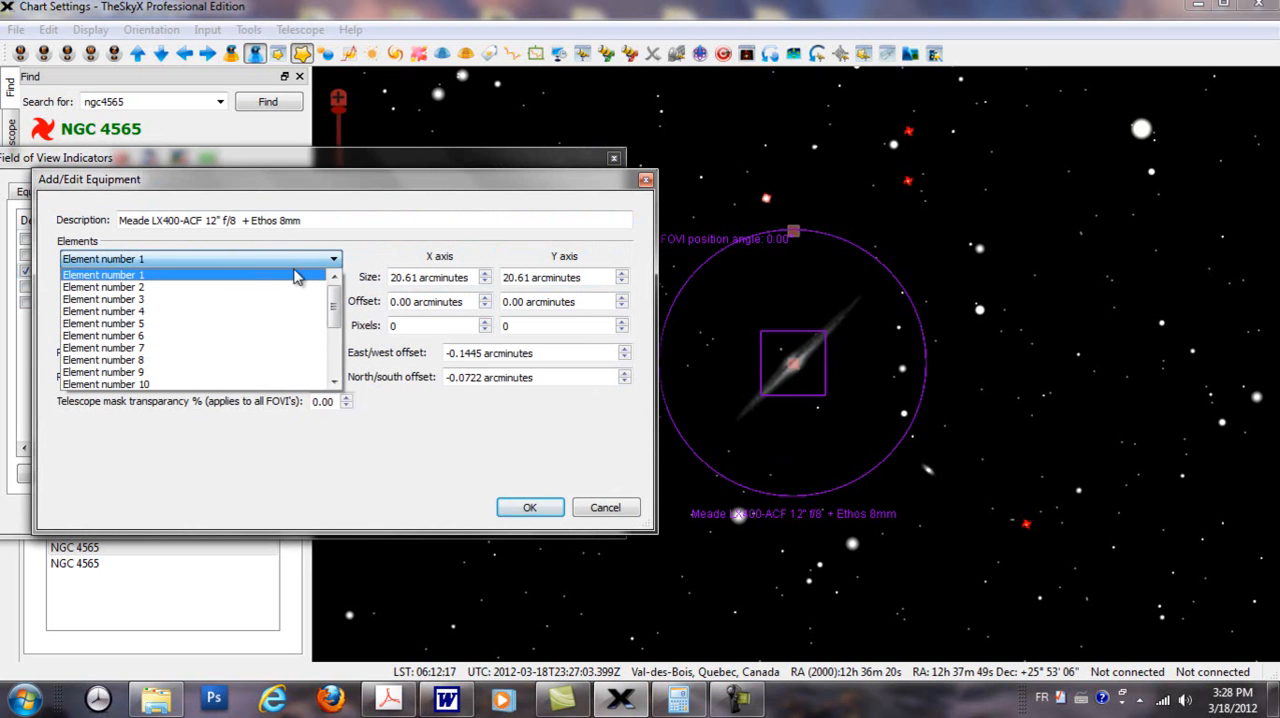
left_click(160, 300)
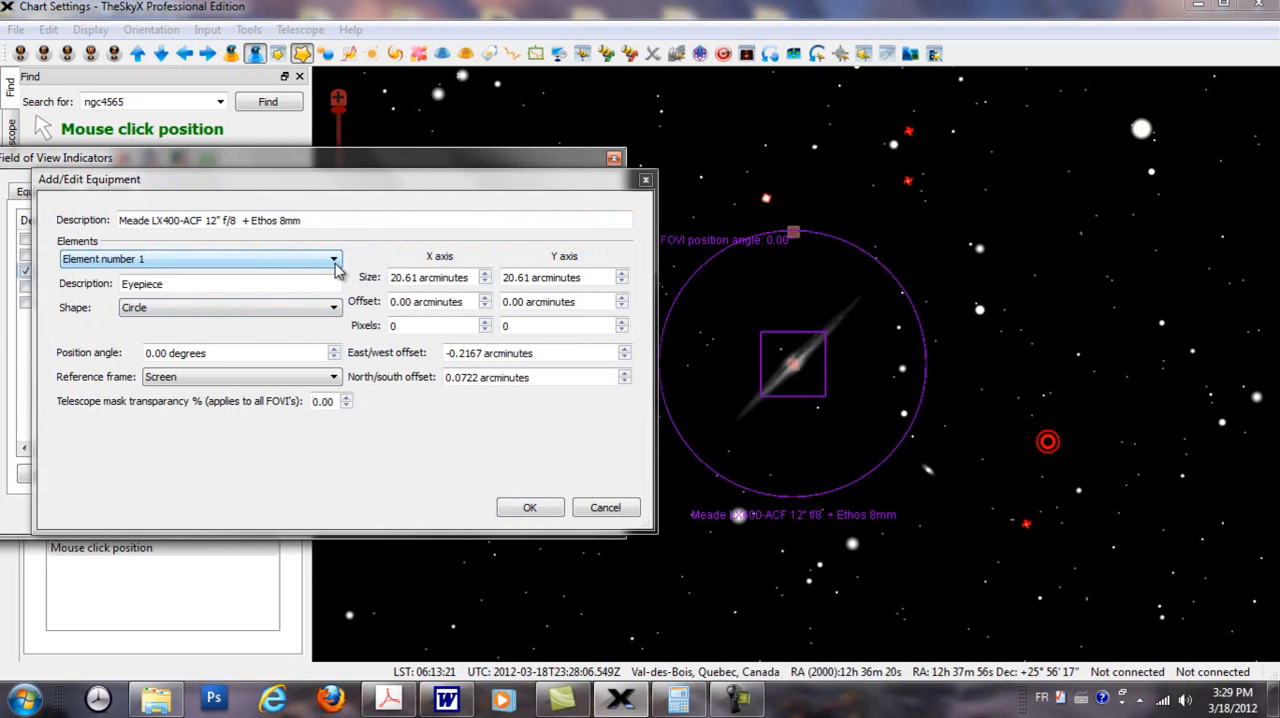
left_click(336, 266)
left_click(171, 297)
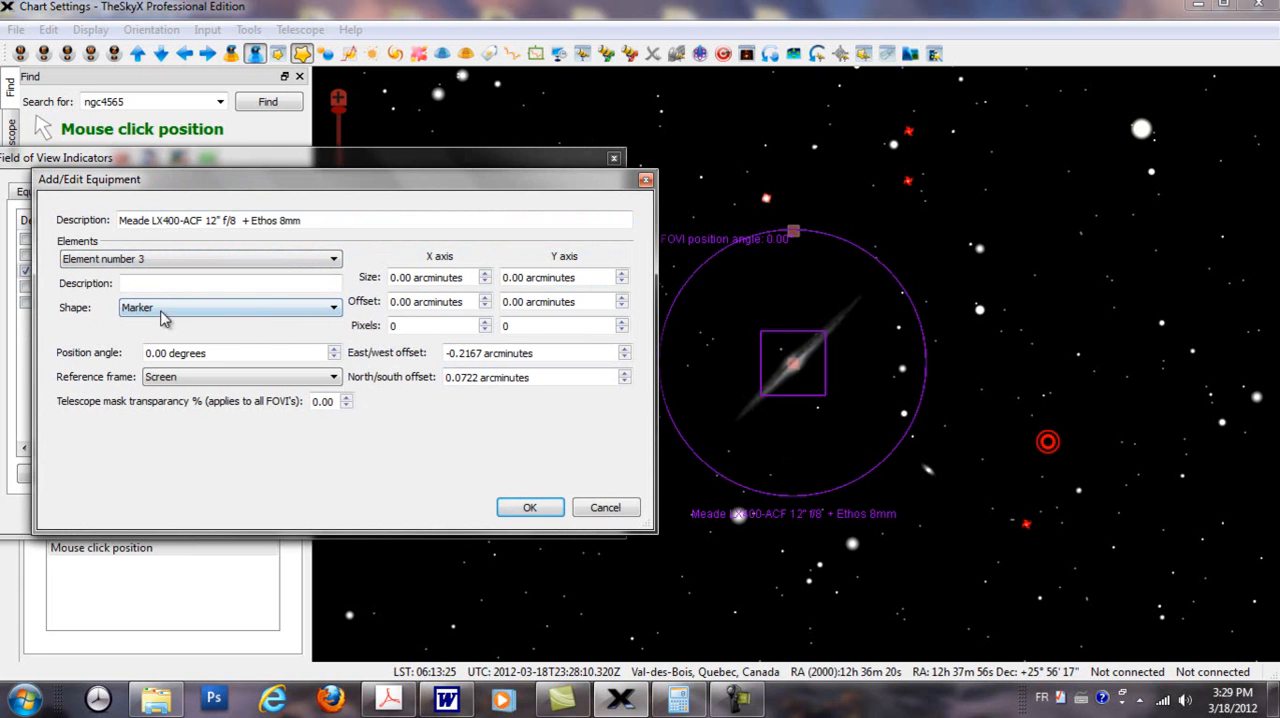
left_click(334, 308)
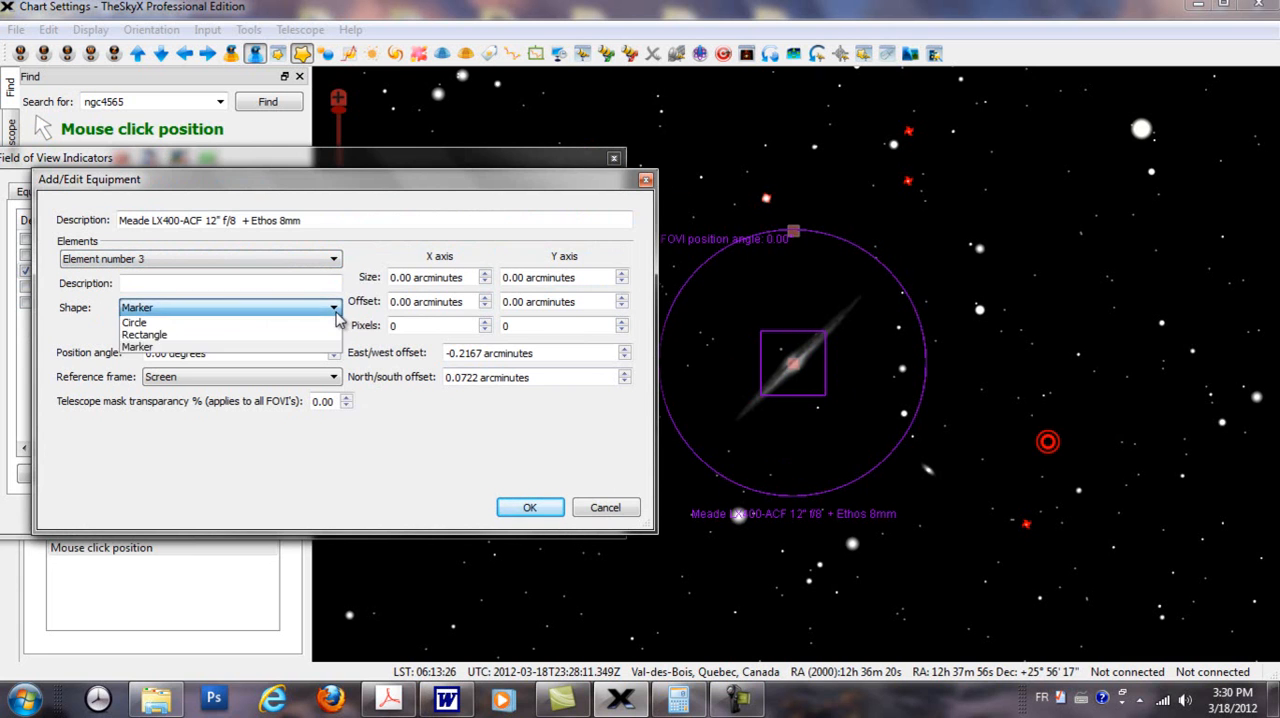
left_click(172, 324)
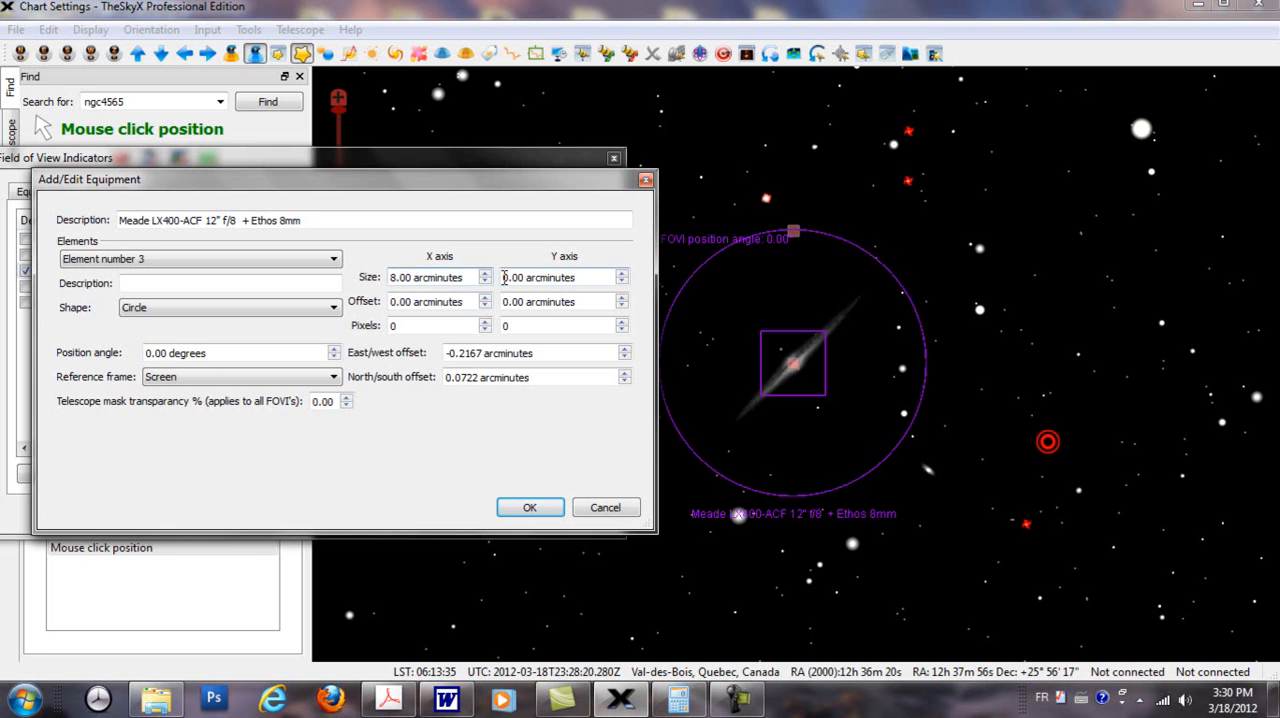
left_click(530, 507)
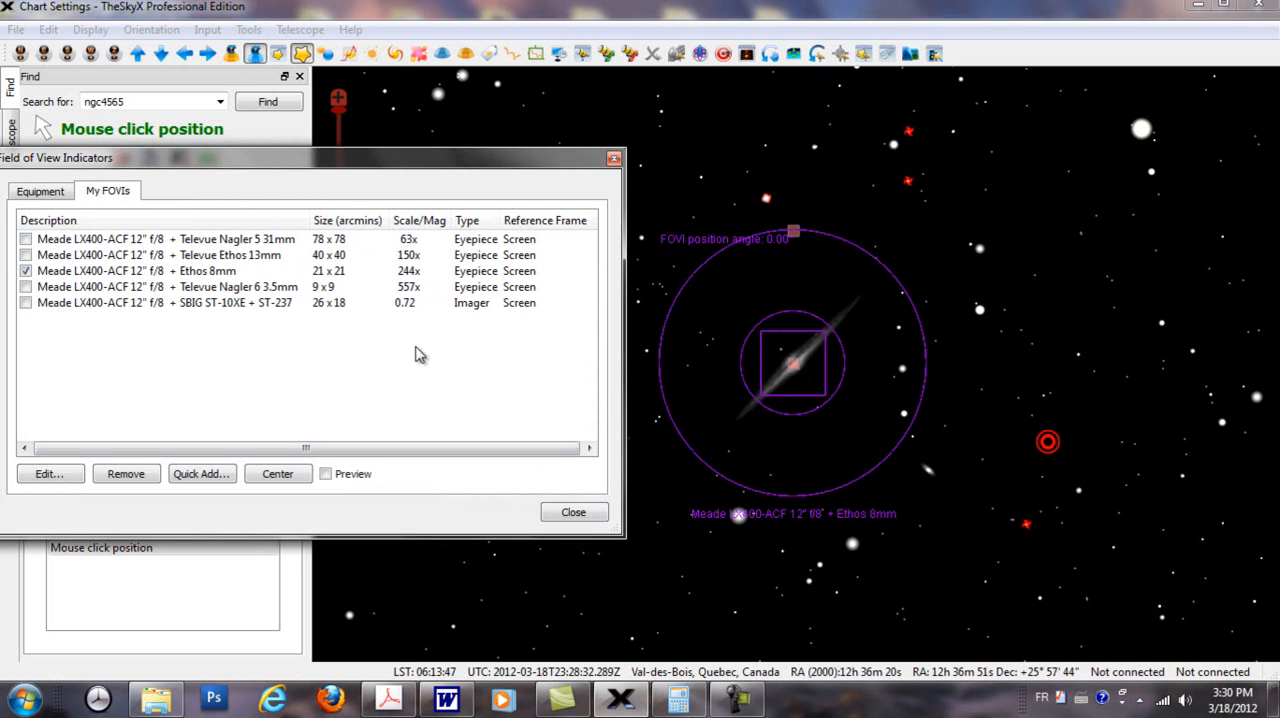
Step: Set the X and Y size of the Ethos 8mm indicator's rectangle, element number 2, to 0.00 arcminutes
double_click(201, 274)
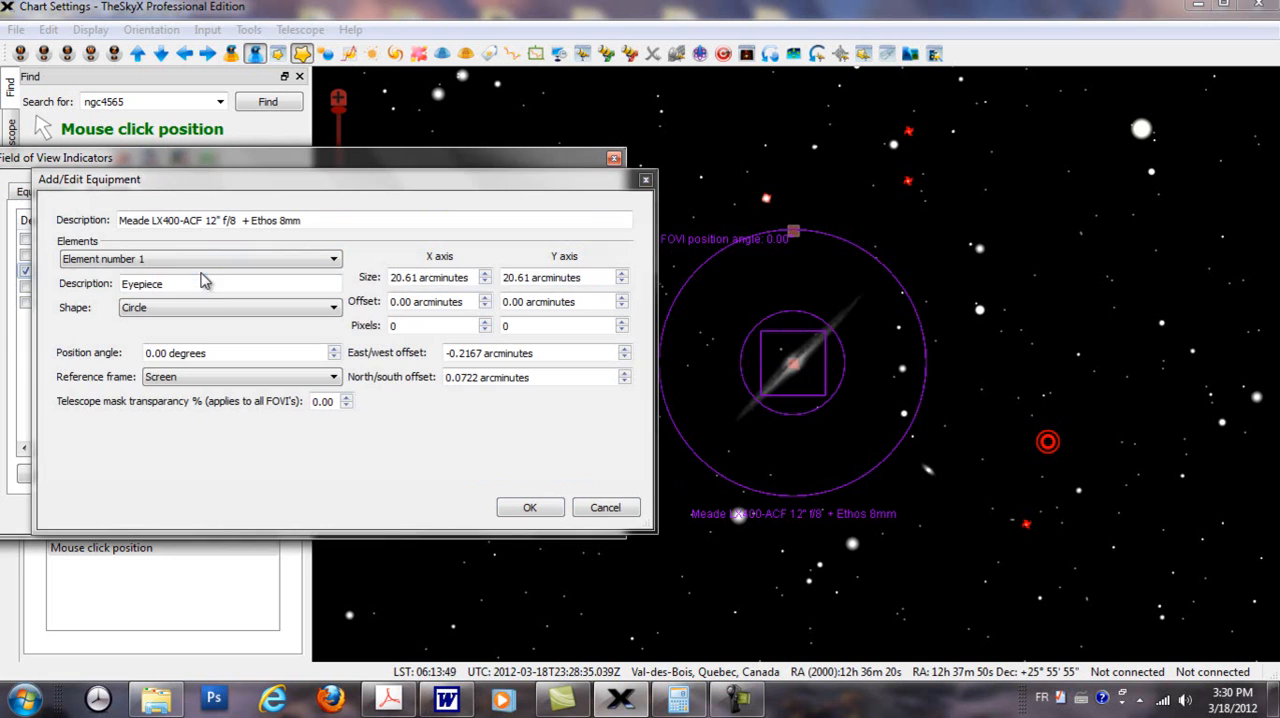
left_click(334, 258)
left_click(243, 283)
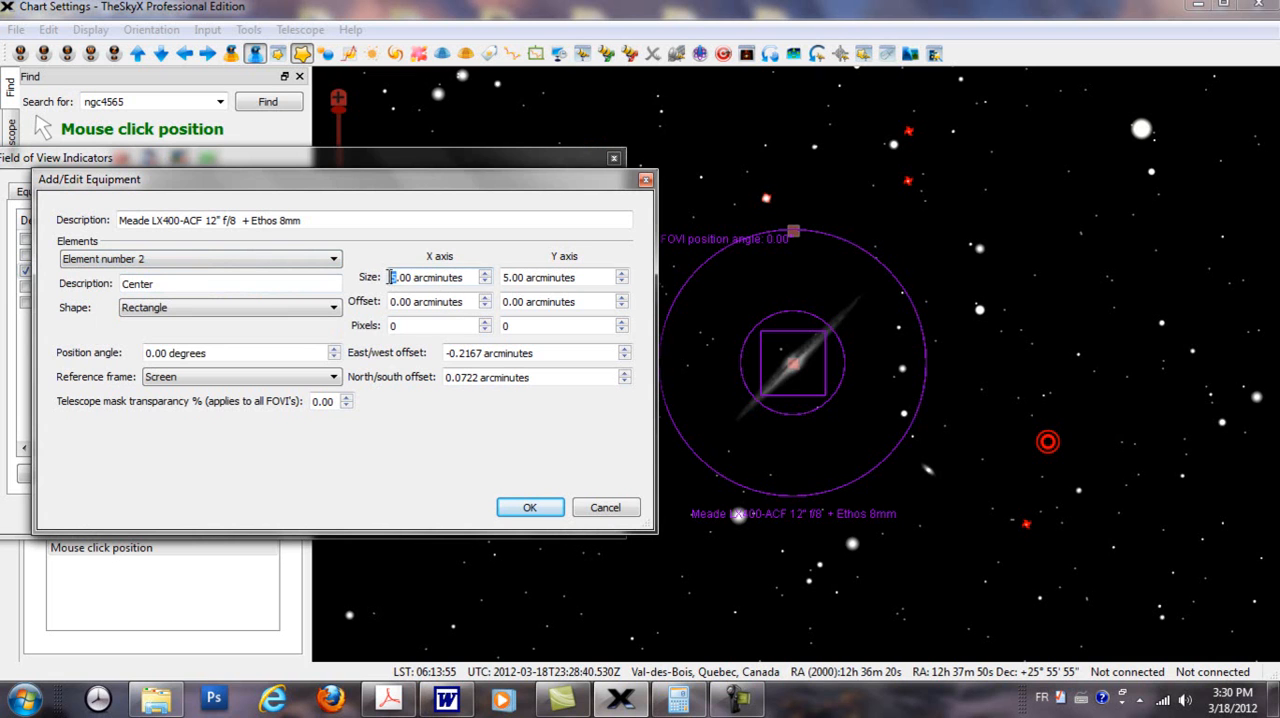
type("00")
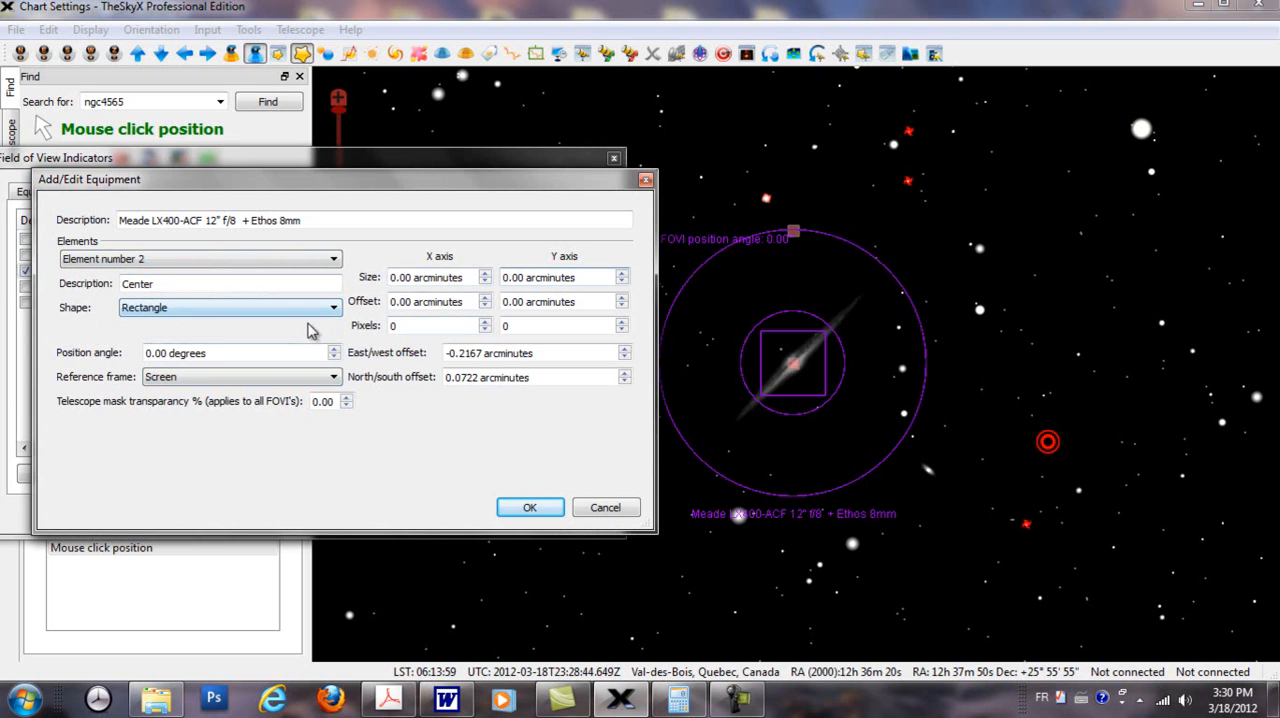
Step: Set the X and Y size of the Ethos 8mm indicator's inner circle, element number 3, to 0.00 arcminutes
left_click(334, 259)
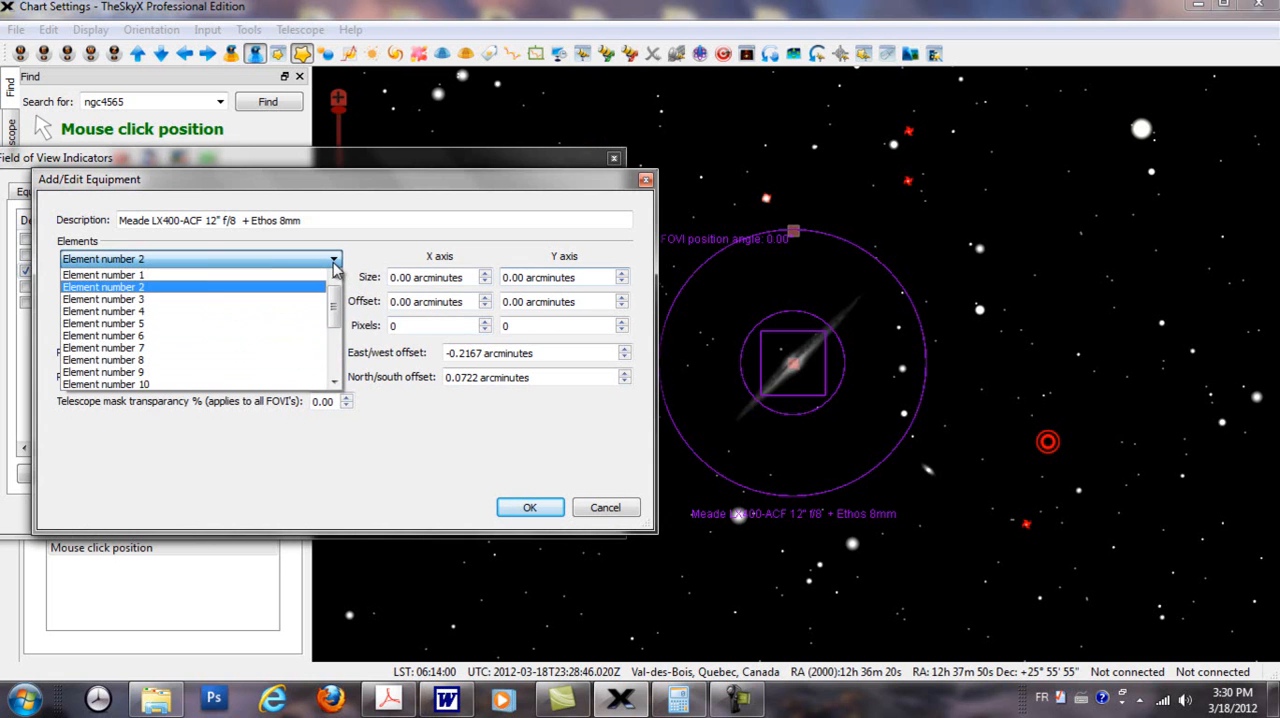
left_click(169, 302)
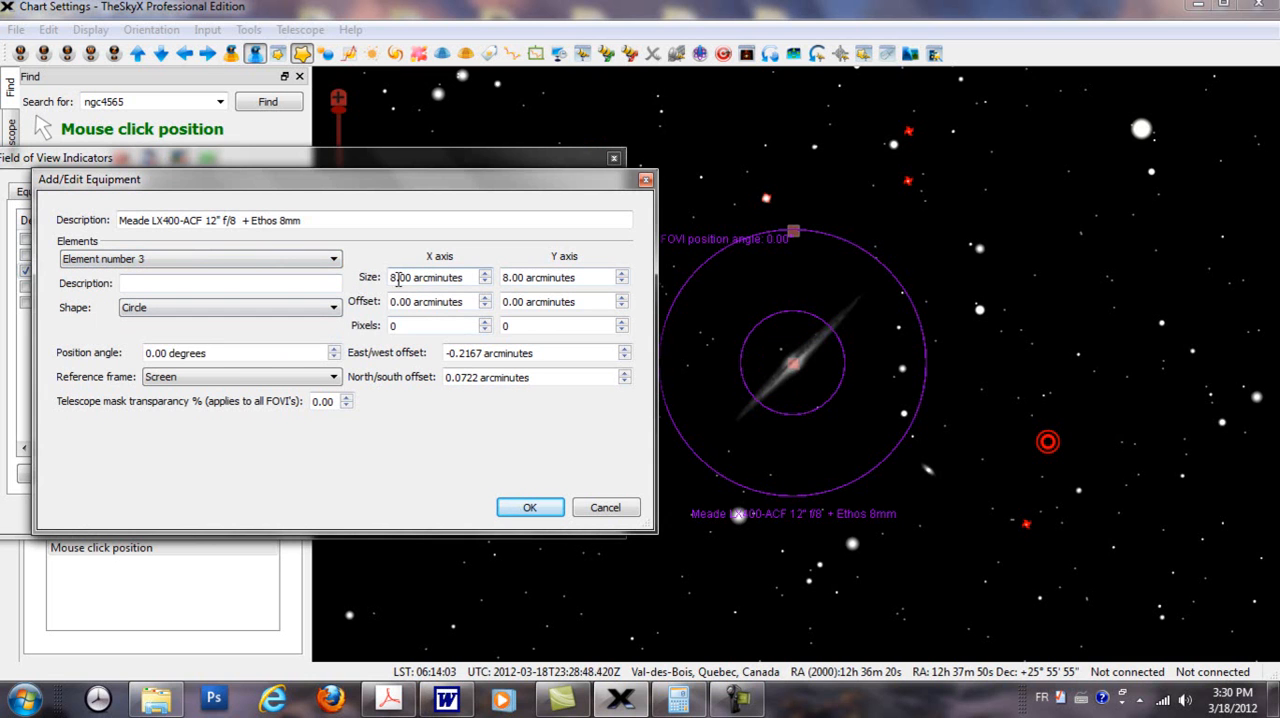
type("0")
left_click_drag(502, 278, 513, 278)
type("0")
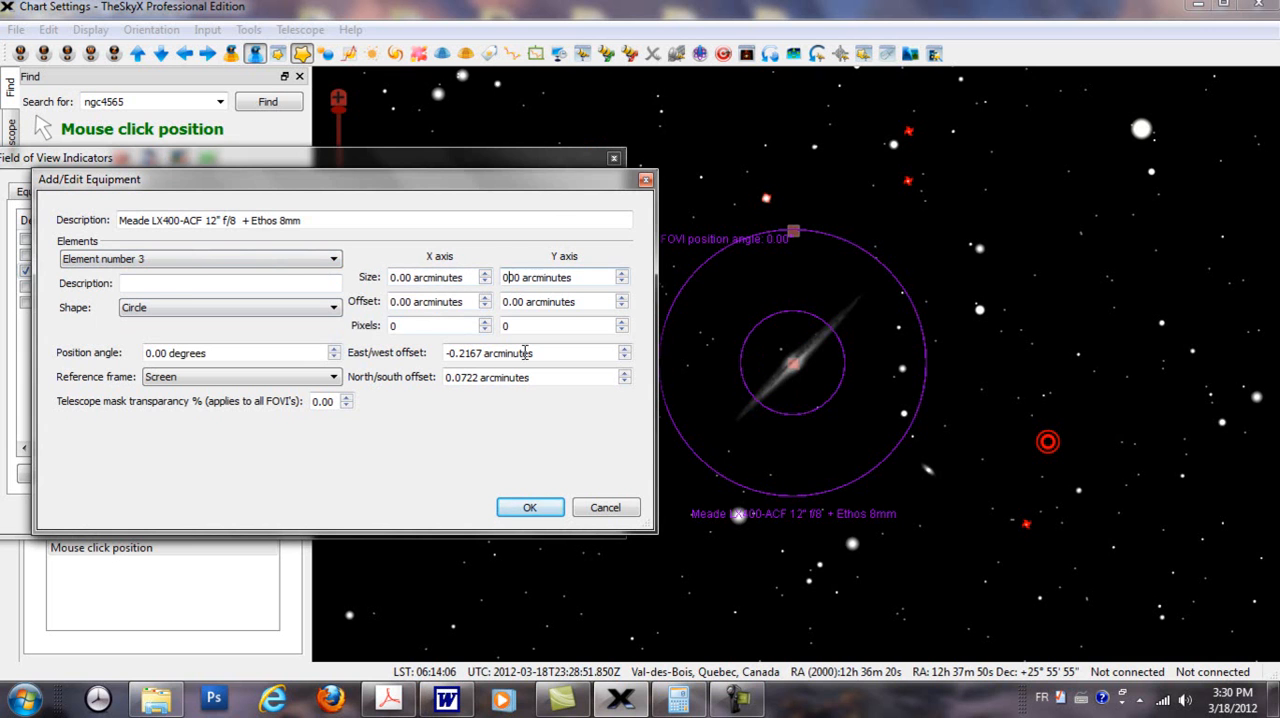
left_click(530, 507)
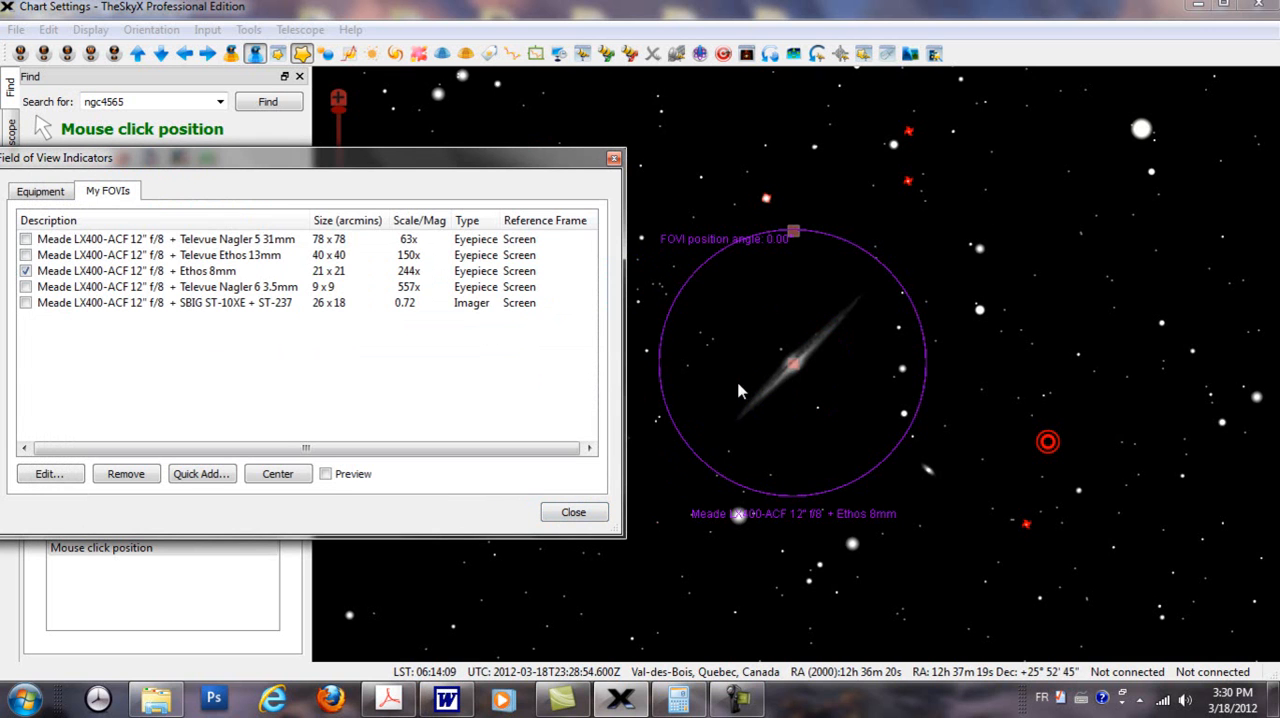
double_click(204, 276)
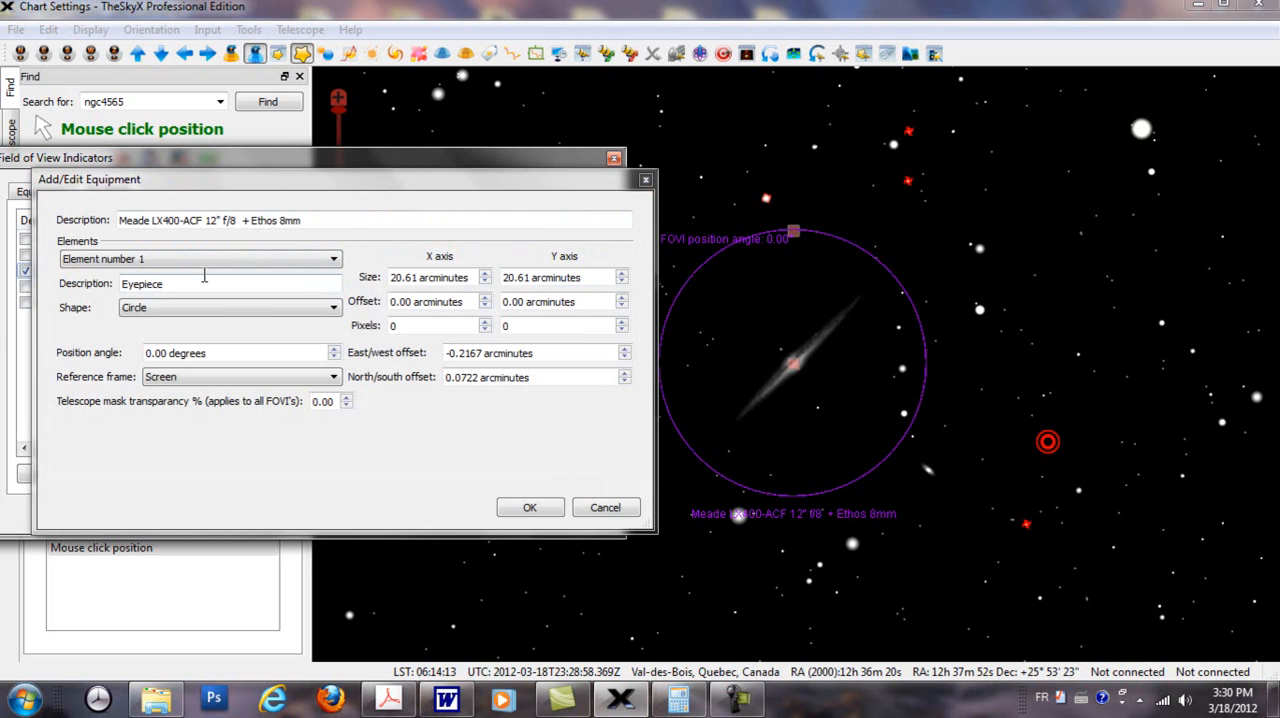
left_click(155, 284)
left_click_drag(180, 283, 122, 286)
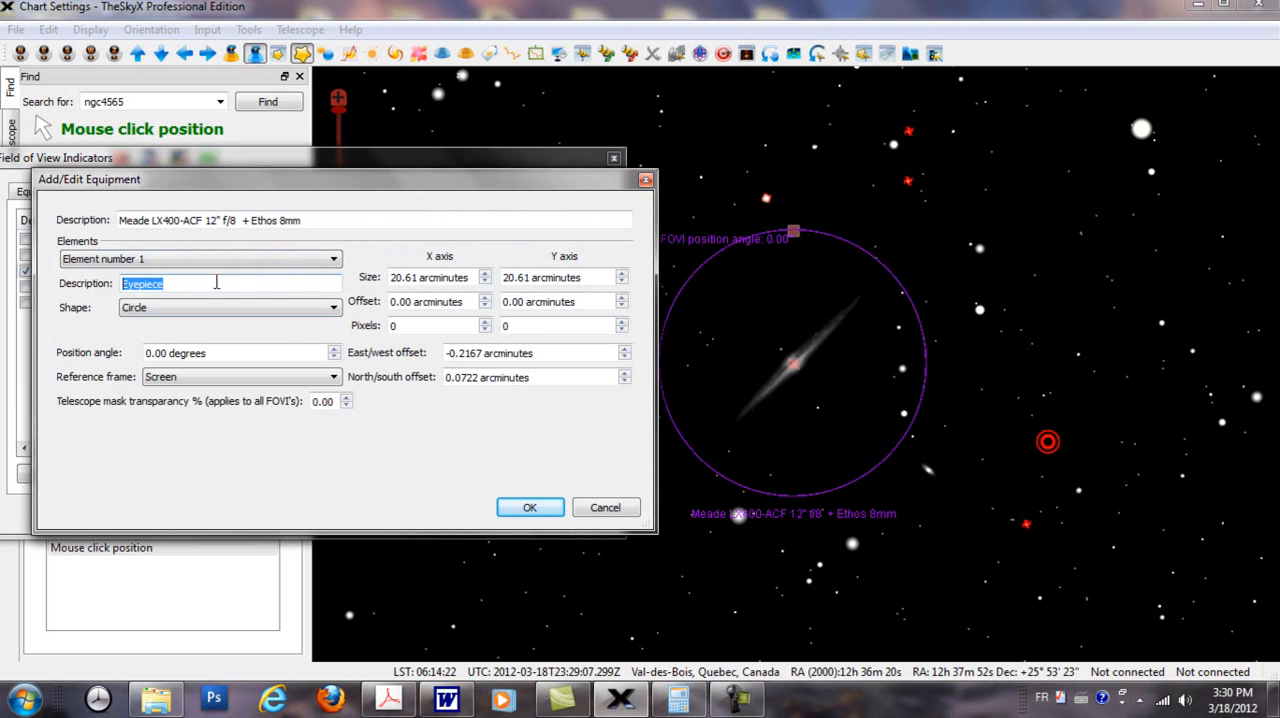
left_click(603, 507)
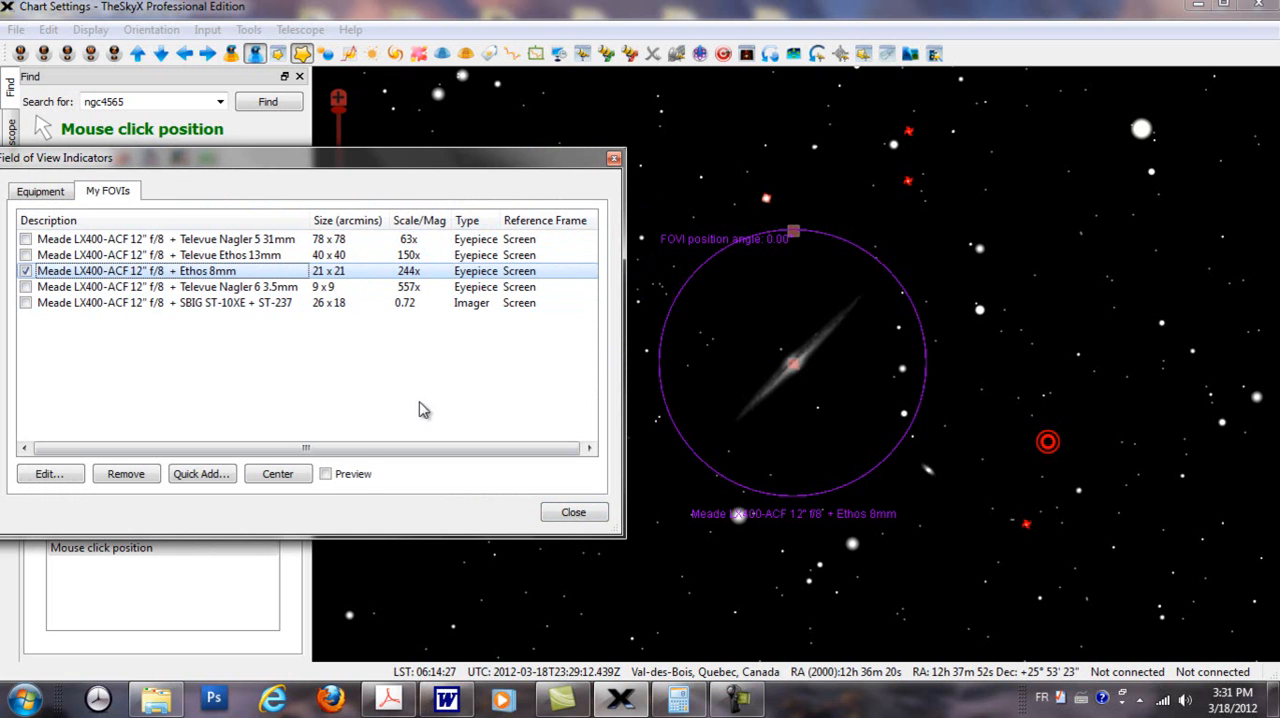
Step: Change the description of element number 1 of the Ethos 8mm indicator to "oculaire 8mm" and widen the list's Type column
double_click(200, 272)
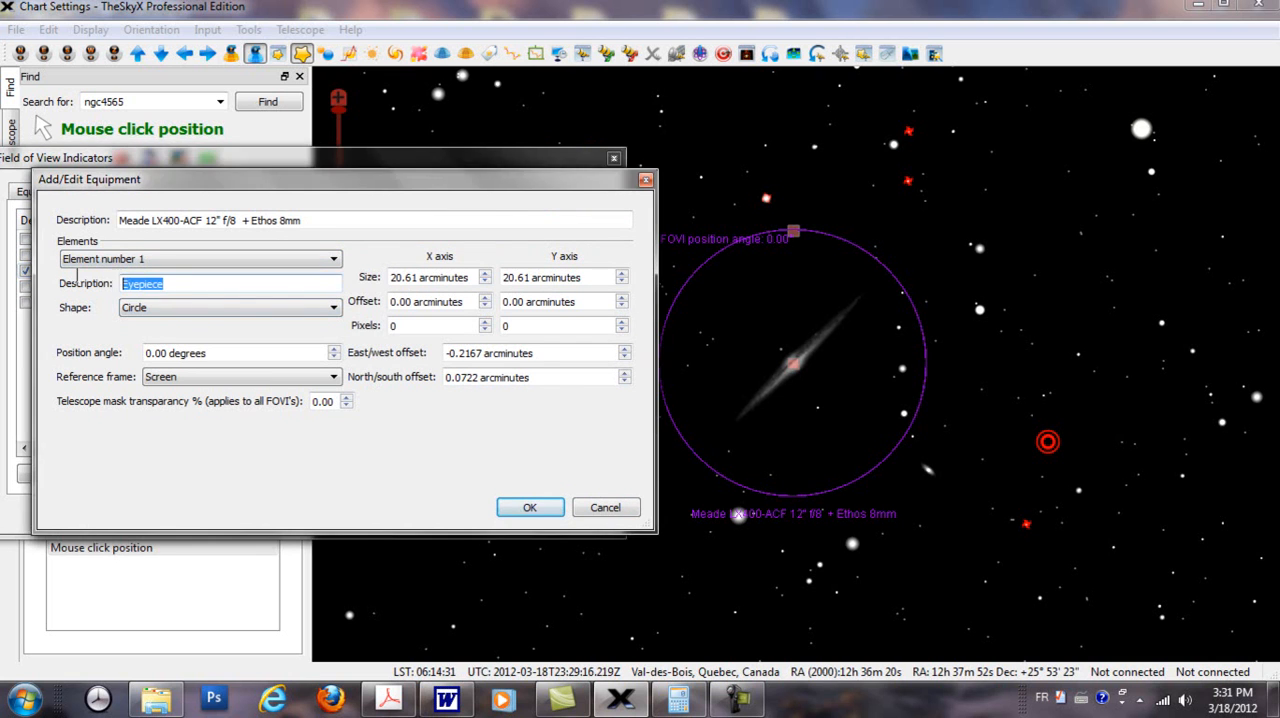
type("oculaire 8mm")
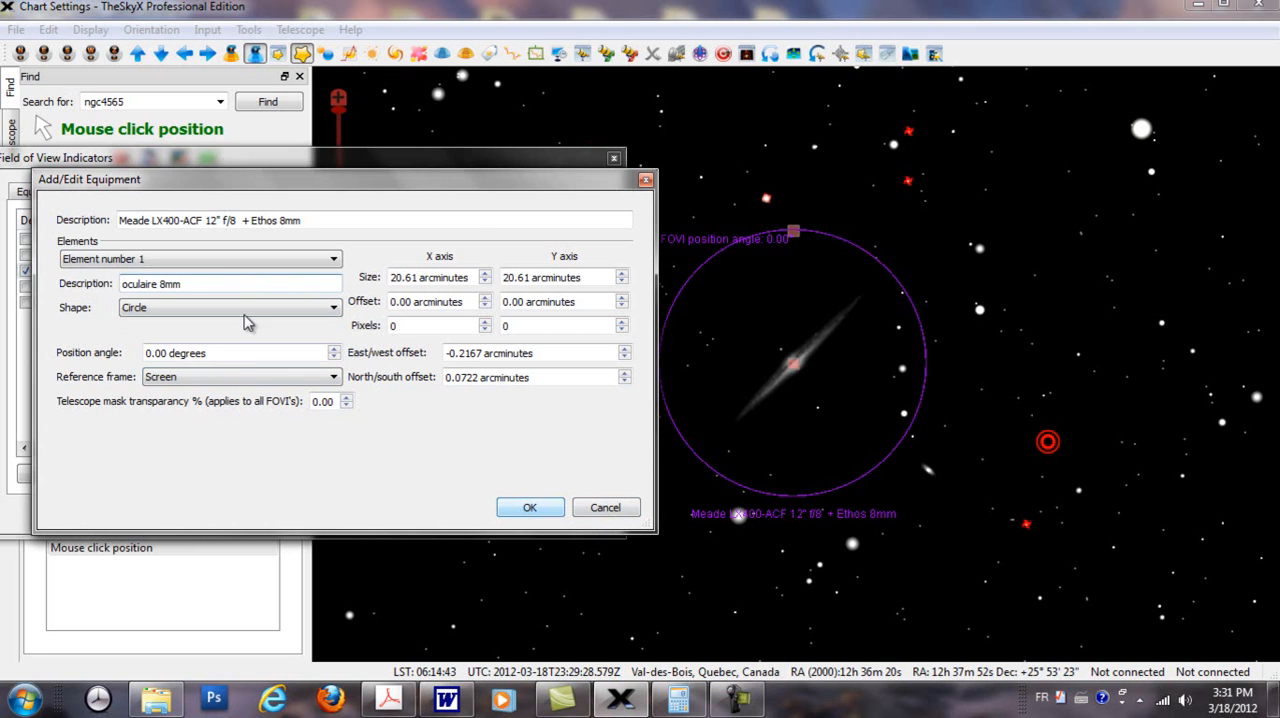
left_click(529, 510)
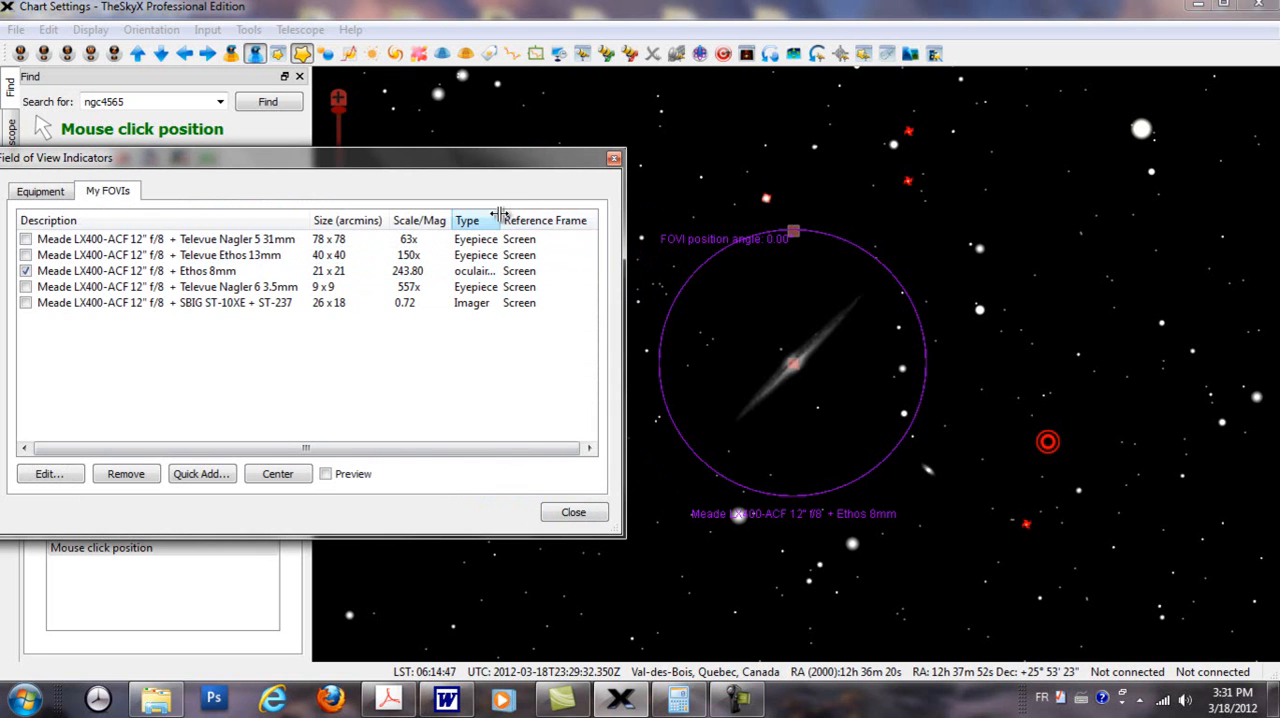
left_click_drag(500, 215, 553, 219)
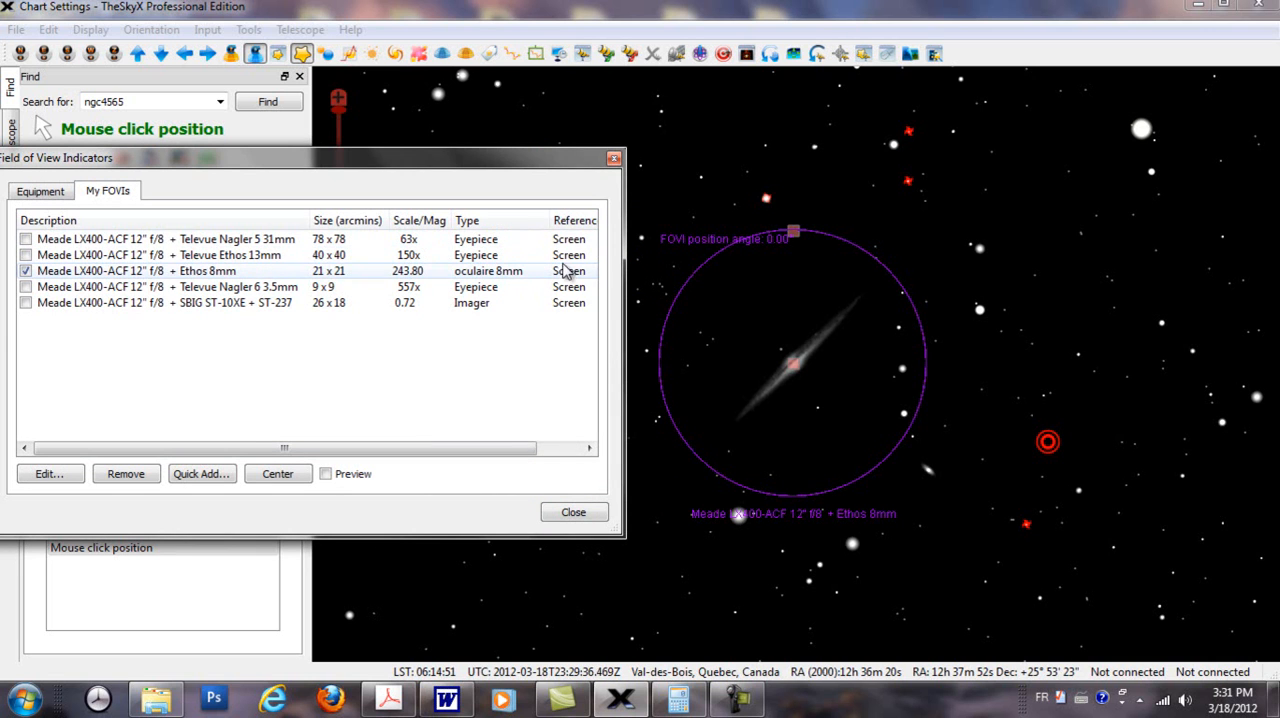
Step: Set the Ethos 8mm indicator's reference frame to Telescope Cross Hairs
double_click(222, 271)
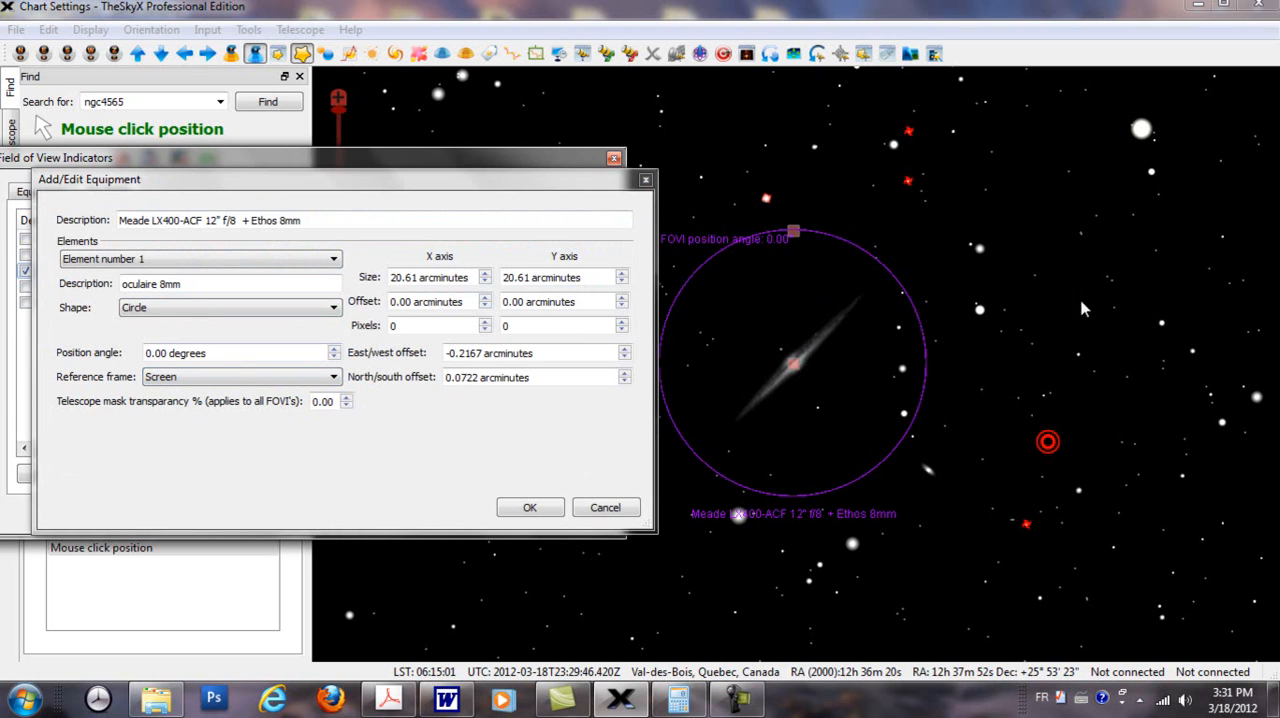
left_click(330, 379)
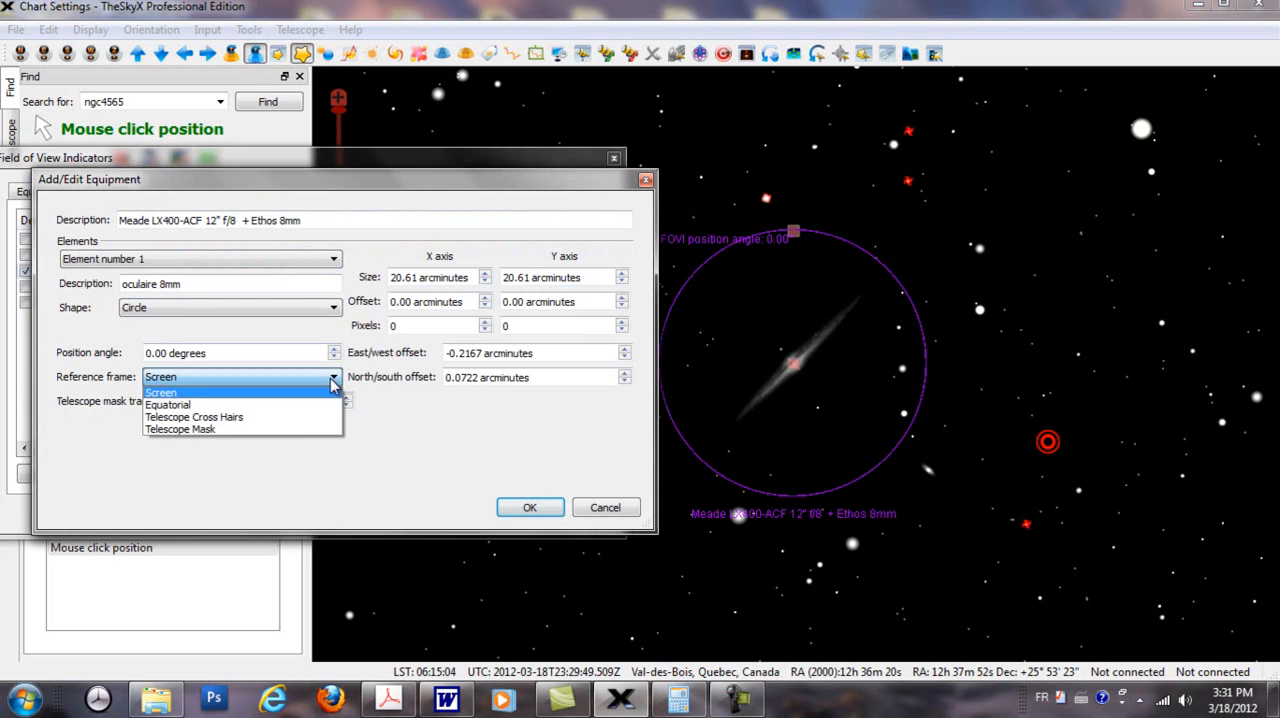
left_click(214, 417)
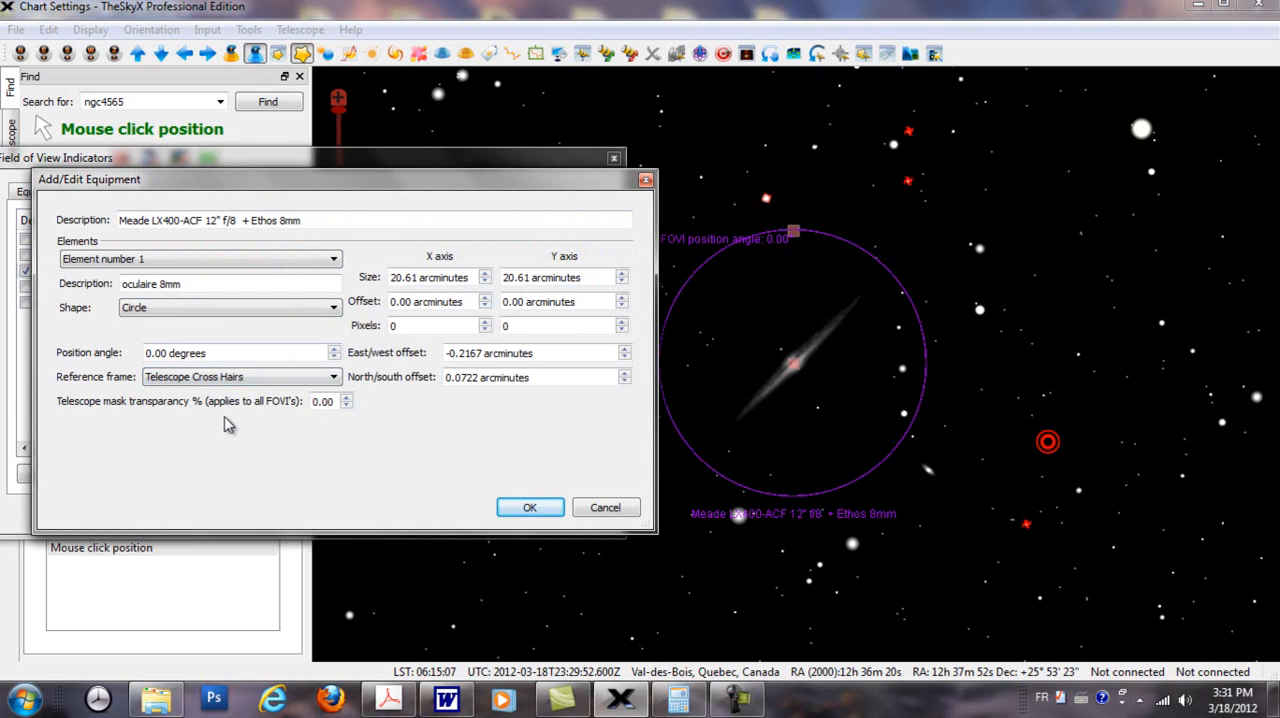
left_click(526, 508)
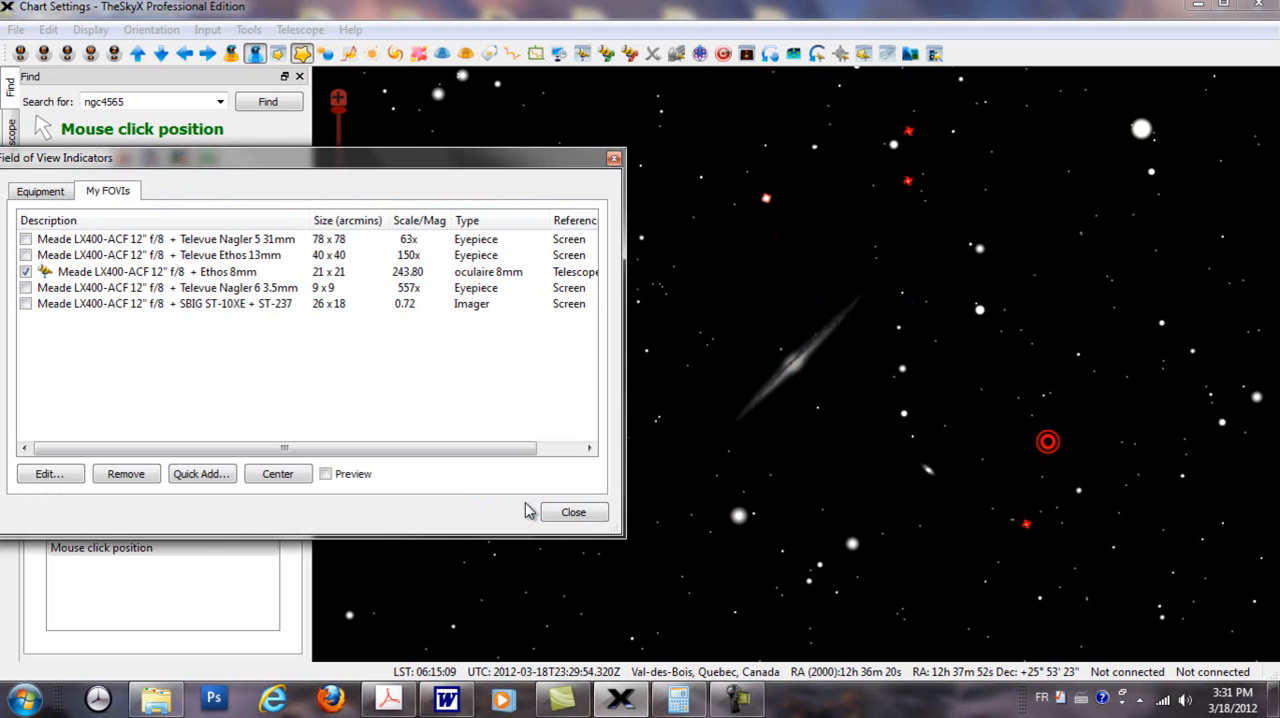
Step: Move the Field of View Indicators window clear of the telescope controls and connect the telescope mount simulator
left_click_drag(390, 159, 659, 561)
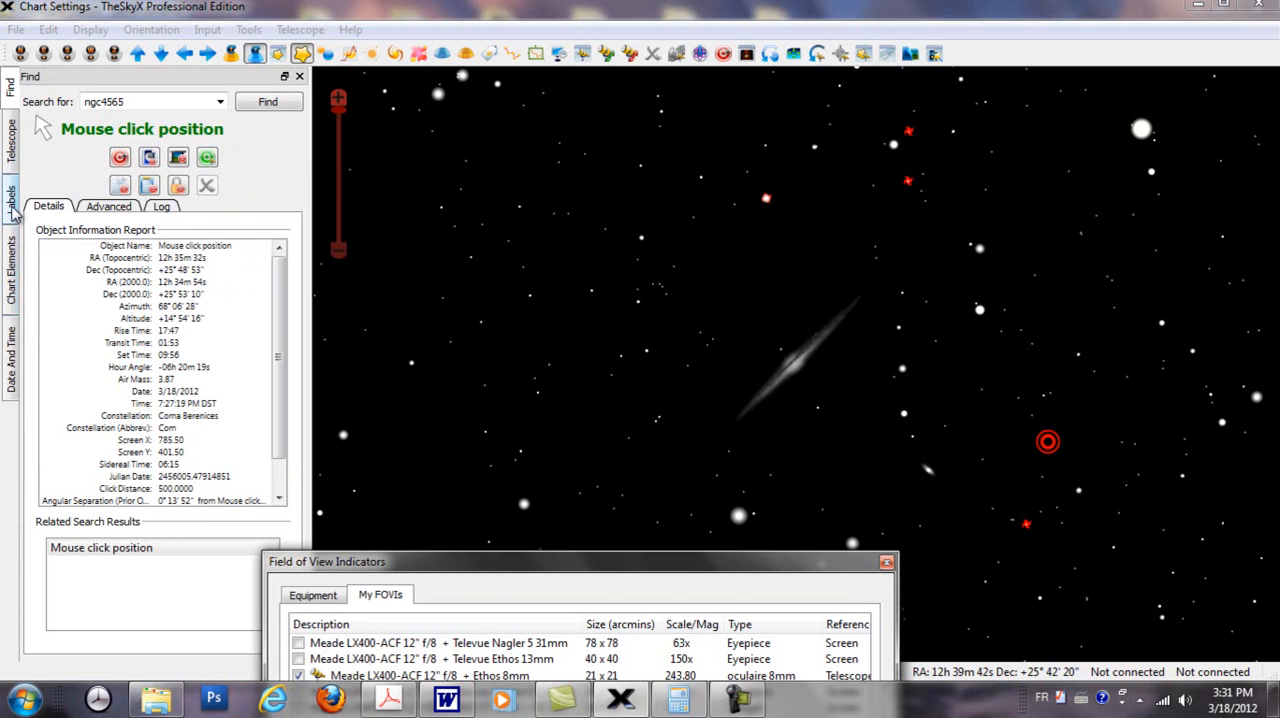
left_click(11, 146)
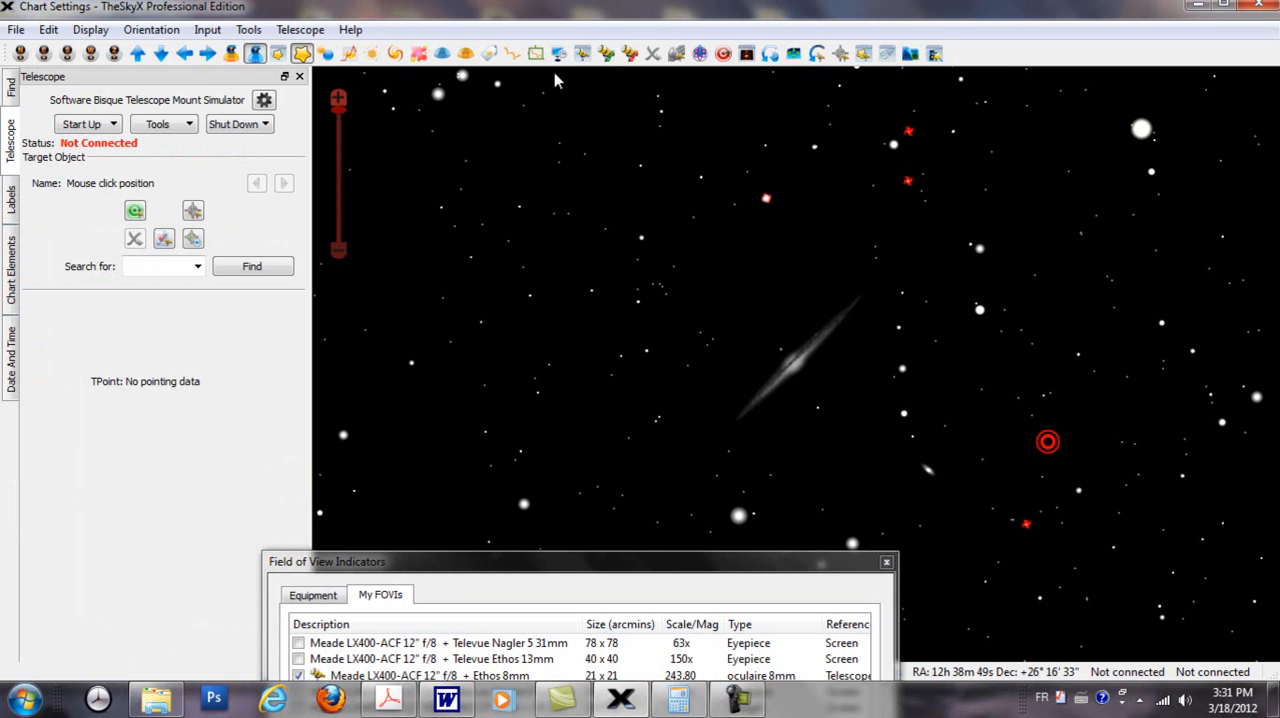
left_click(607, 56)
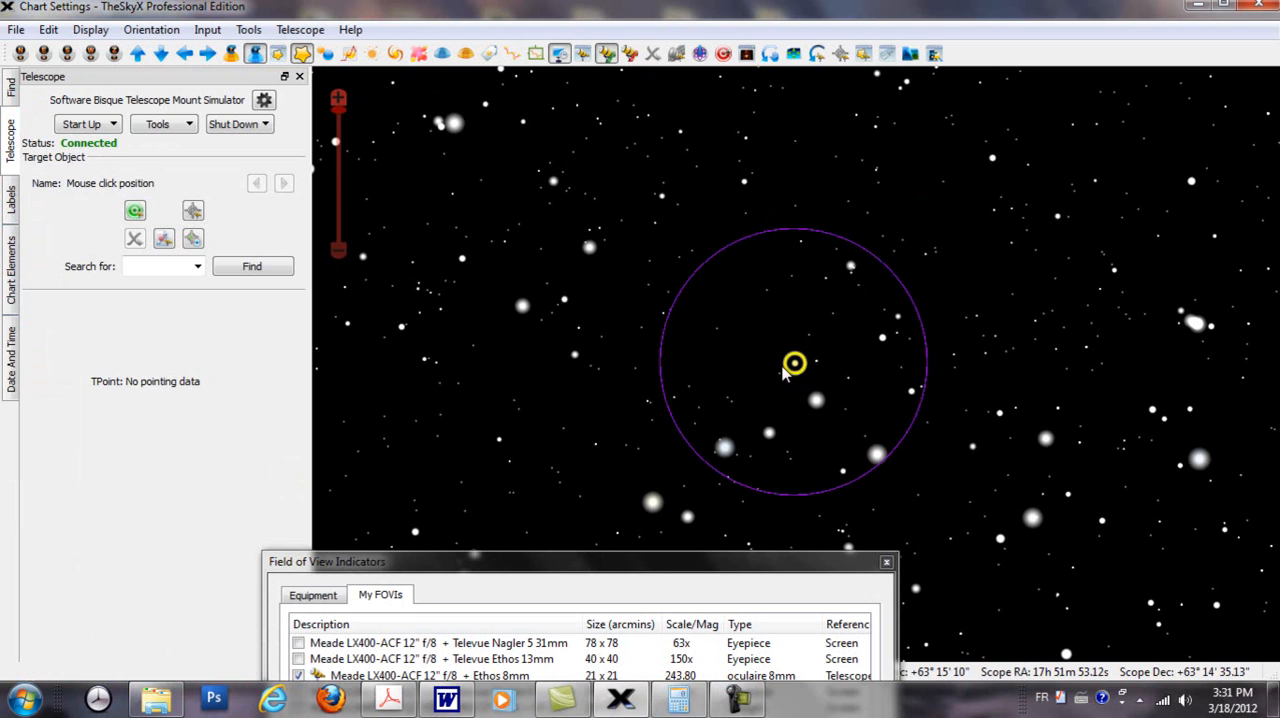
Step: Slew the telescope to the star UCAC3 307:109381 and from there to the star GSC 4204:1095
left_click(522, 308)
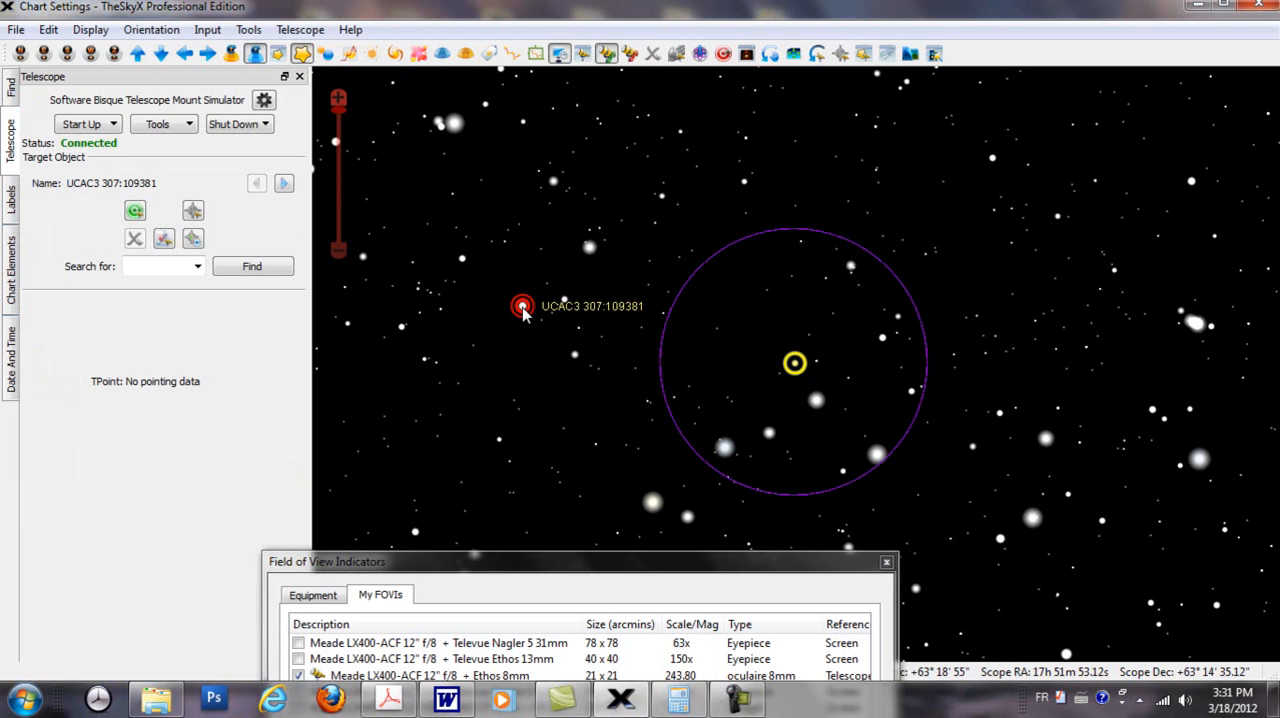
left_click(135, 213)
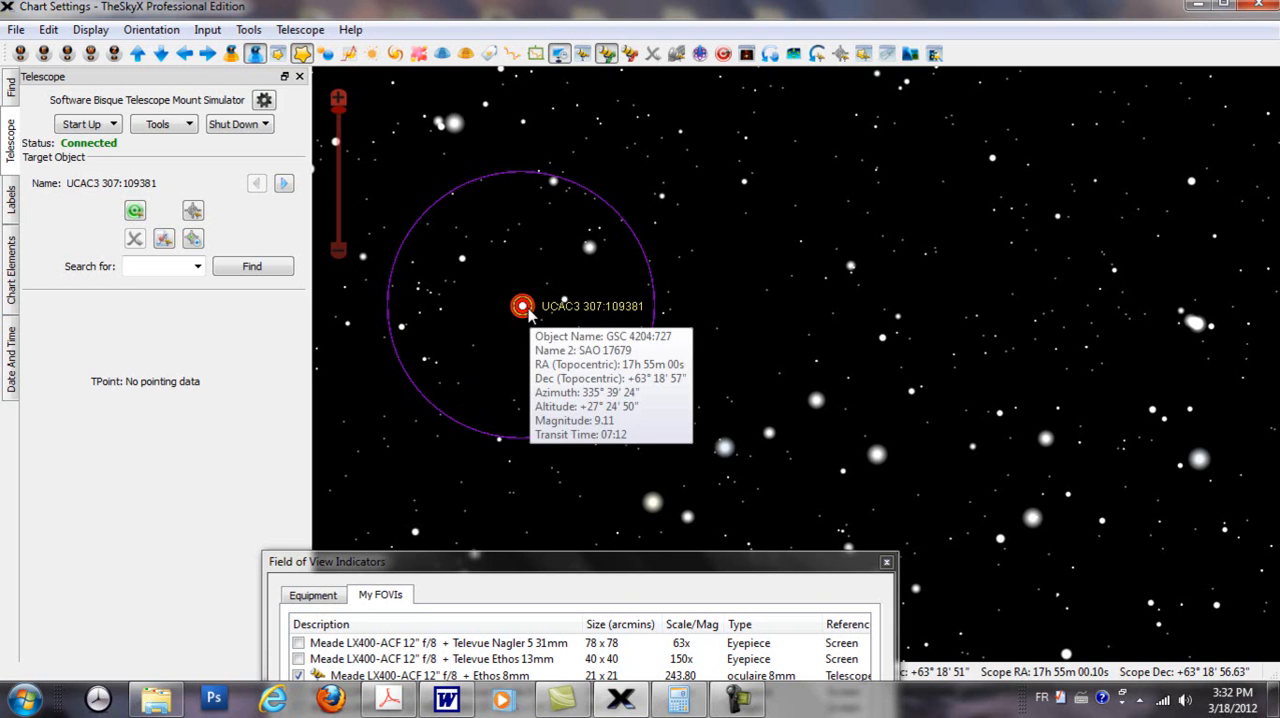
left_click(1046, 440)
mouse_move(1048, 447)
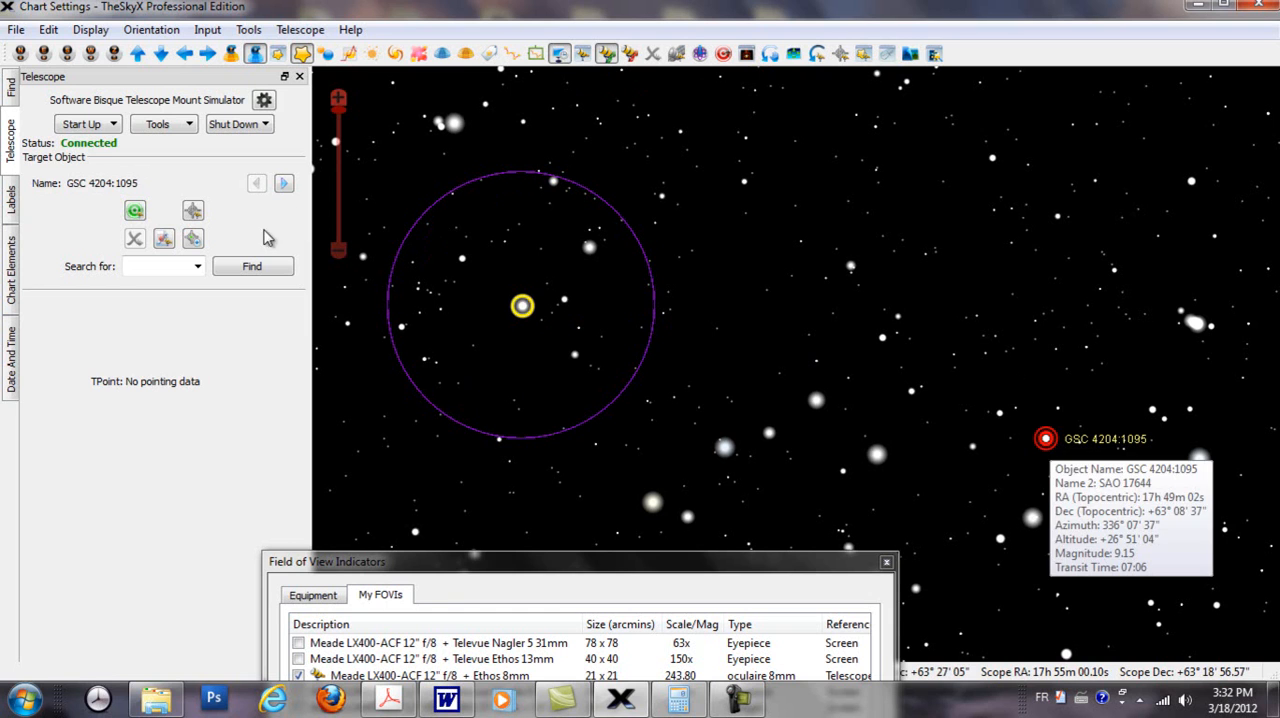
left_click(136, 214)
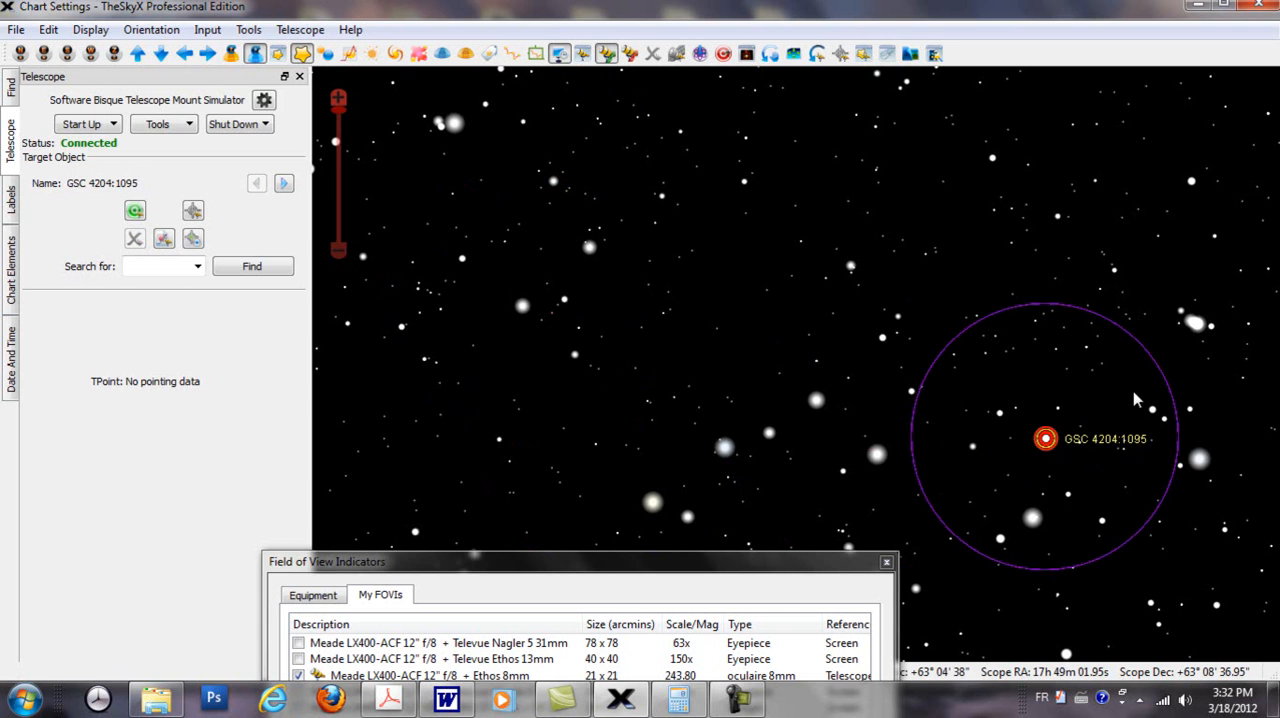
Step: Bring the Field of View Indicators window back into view and set the Ethos 8mm indicator's reference frame to Telescope Mask
left_click_drag(785, 570, 695, 178)
double_click(340, 284)
left_click(334, 382)
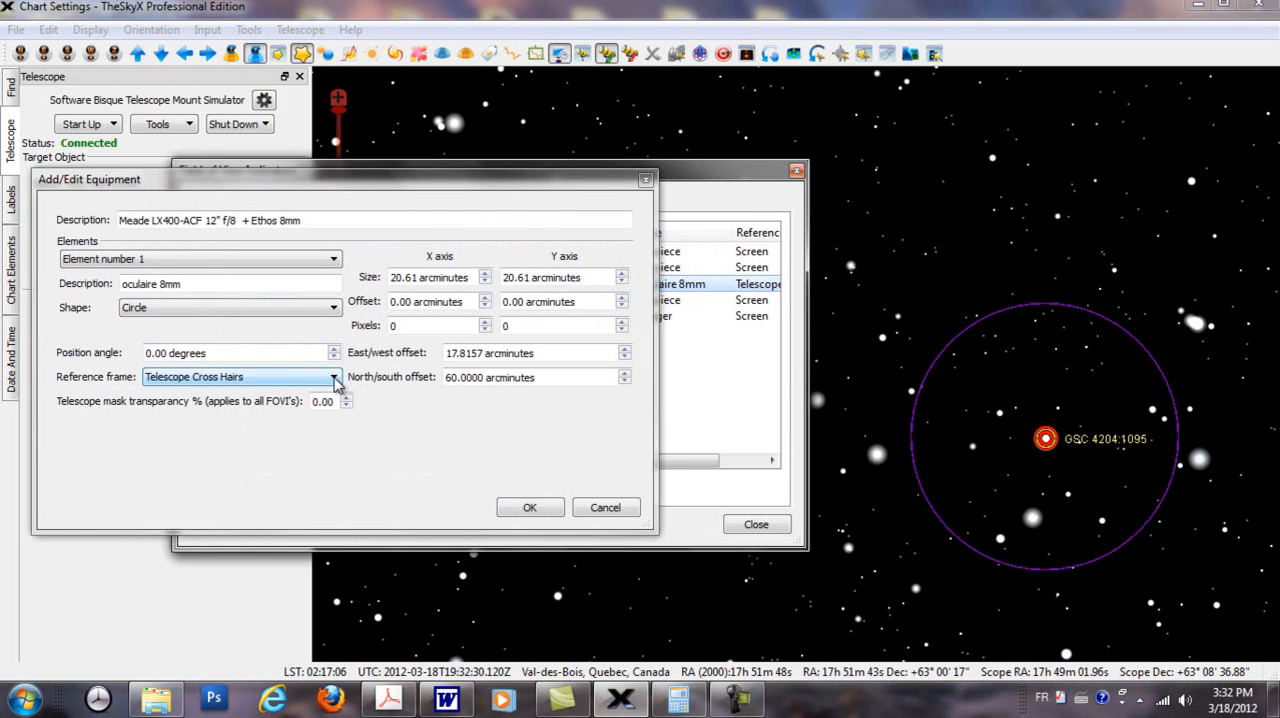
left_click(335, 381)
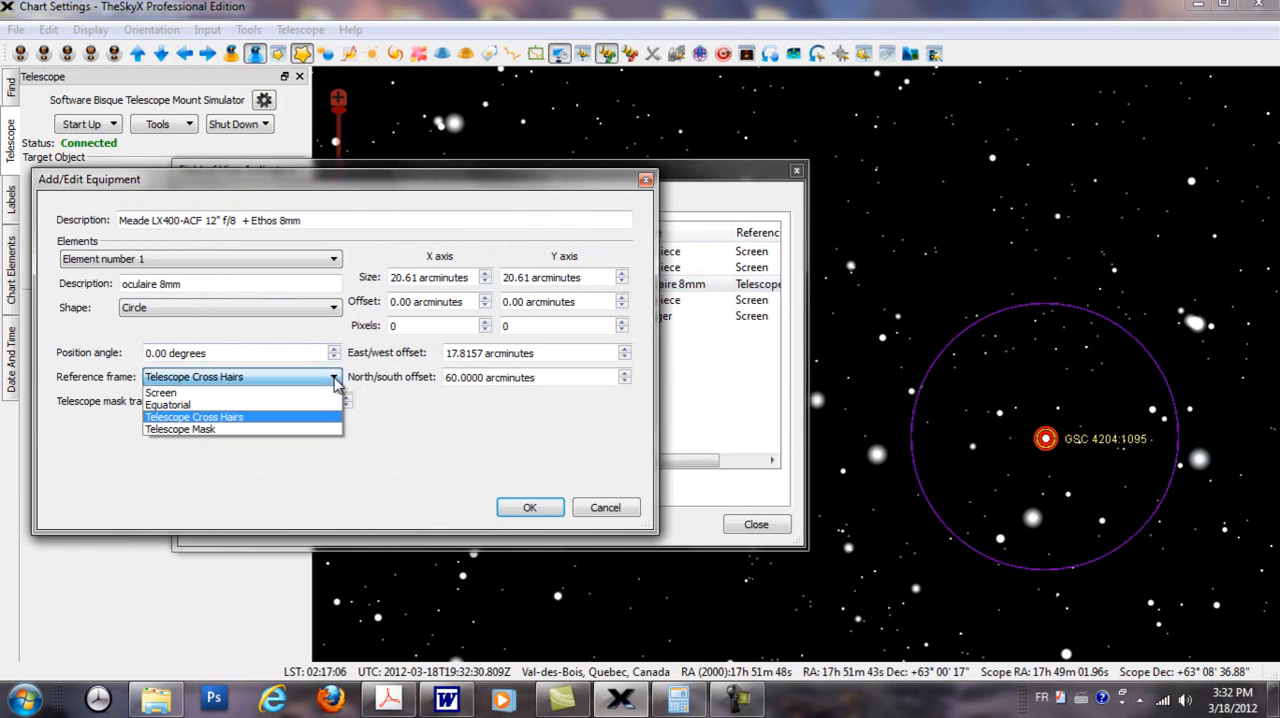
left_click(210, 430)
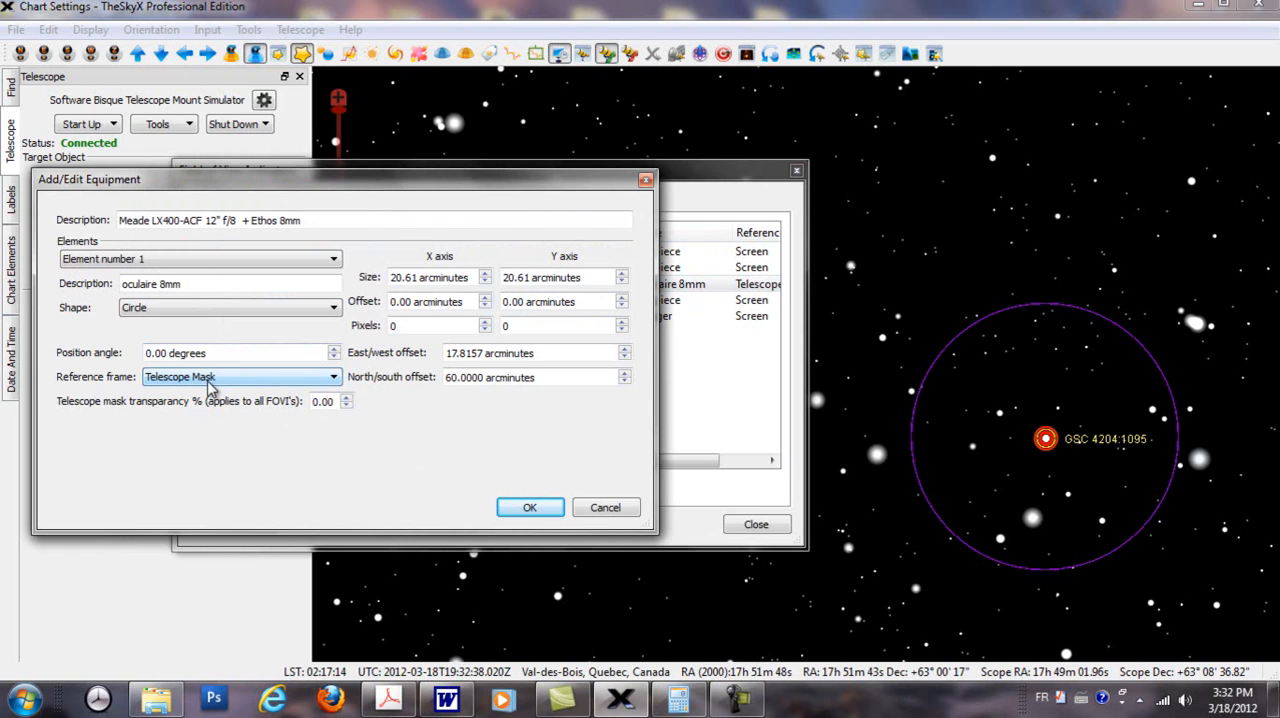
left_click(510, 510)
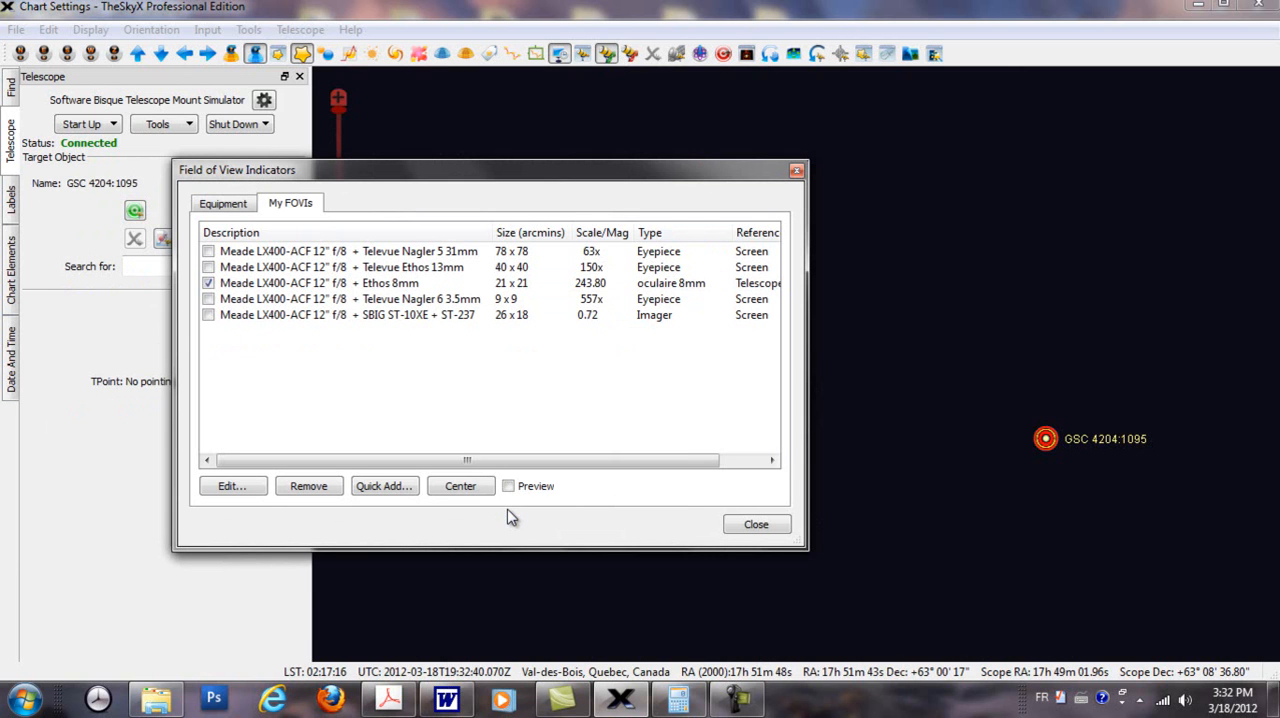
Step: Move the Field of View Indicators window off the telescope controls and disconnect the telescope
left_click_drag(671, 176, 340, 240)
left_click_drag(62, 250, 181, 406)
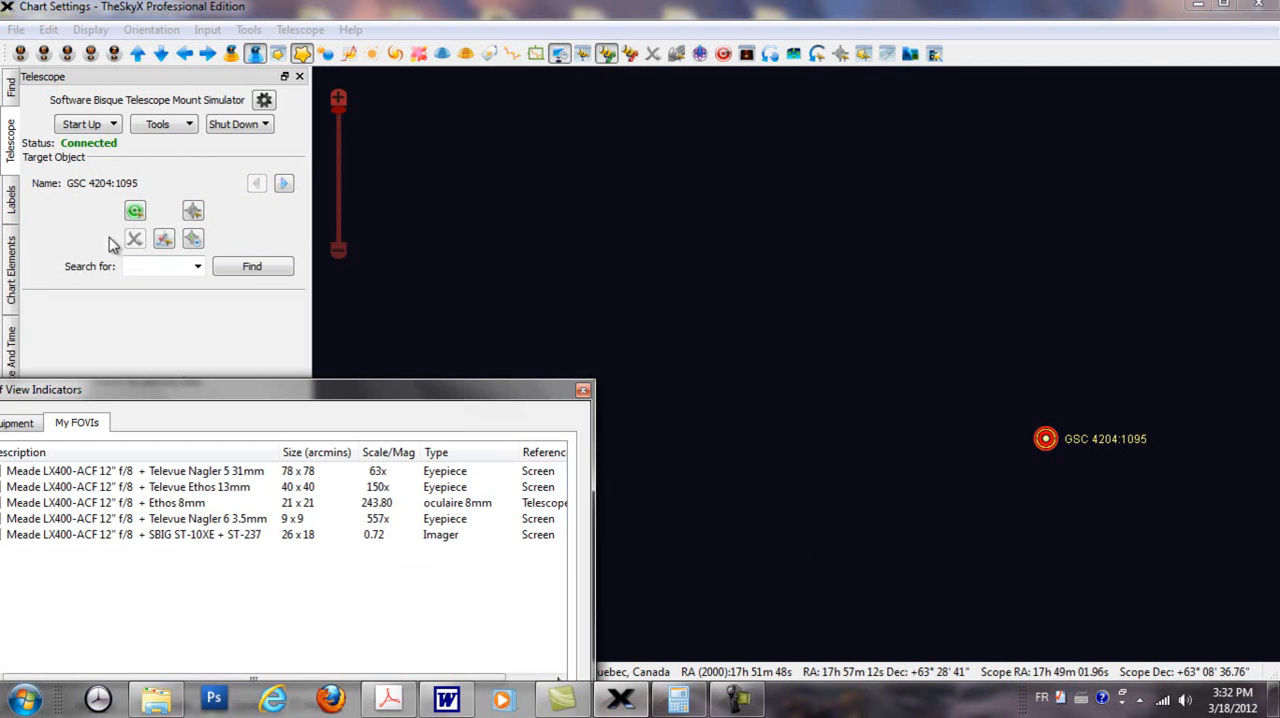
left_click(10, 143)
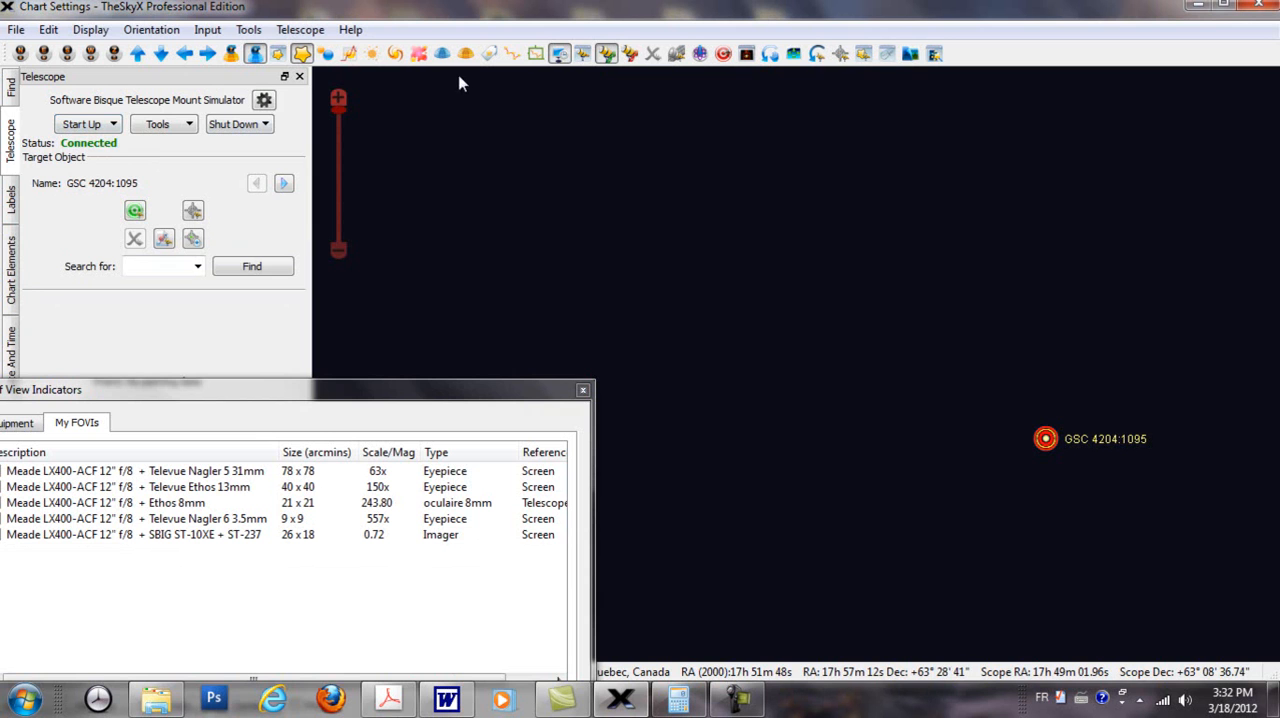
left_click(629, 53)
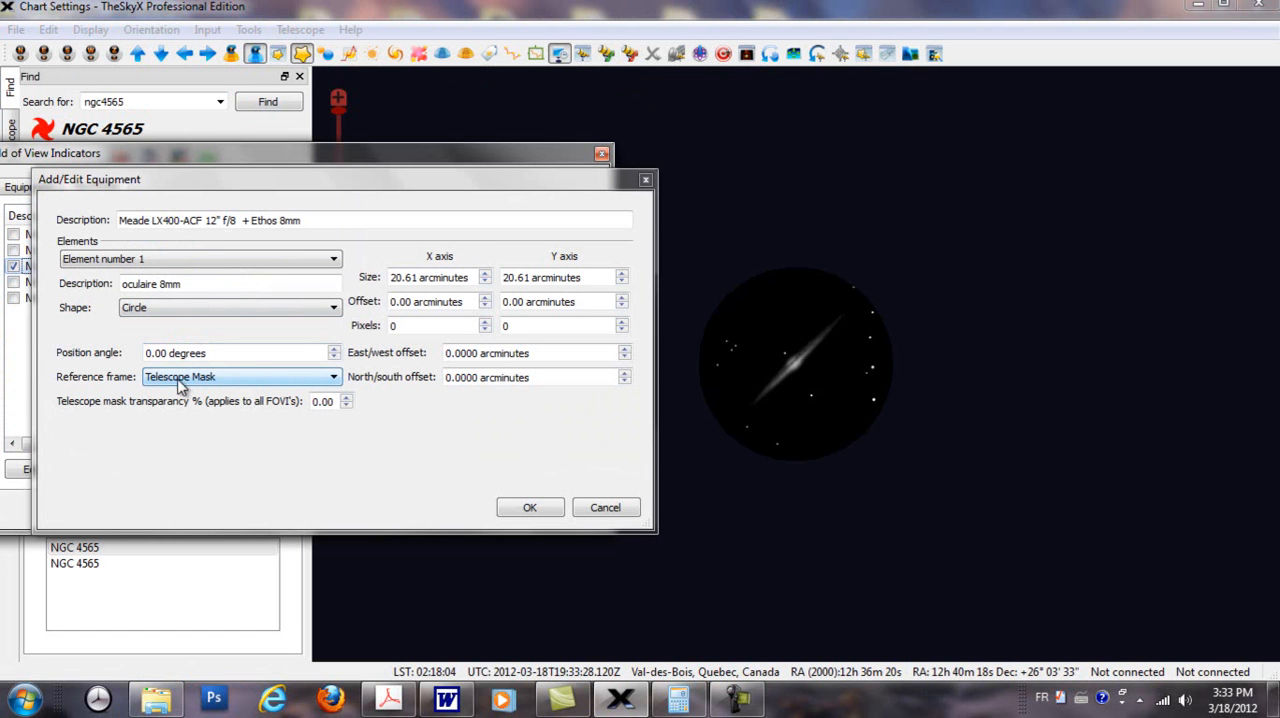
Step: Keep Telescope Mask as the Ethos 8mm indicator's reference frame and center the indicator on the chart
left_click(333, 378)
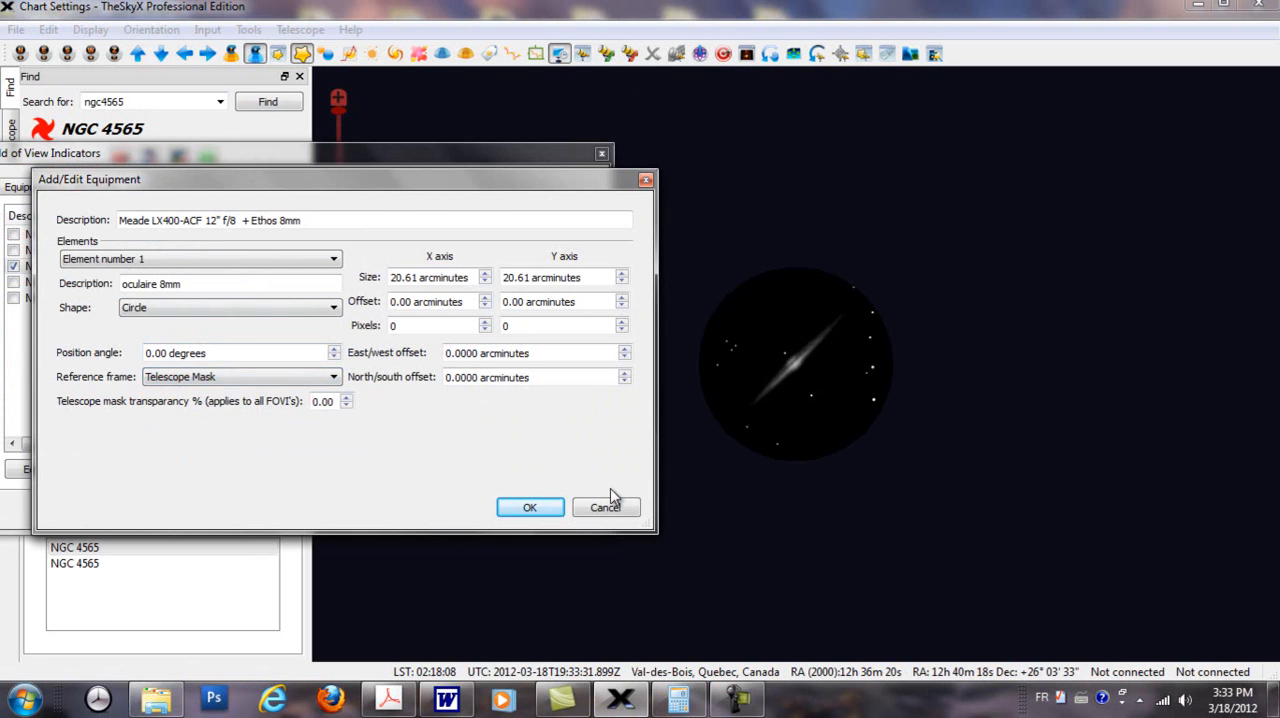
left_click(530, 507)
left_click(270, 470)
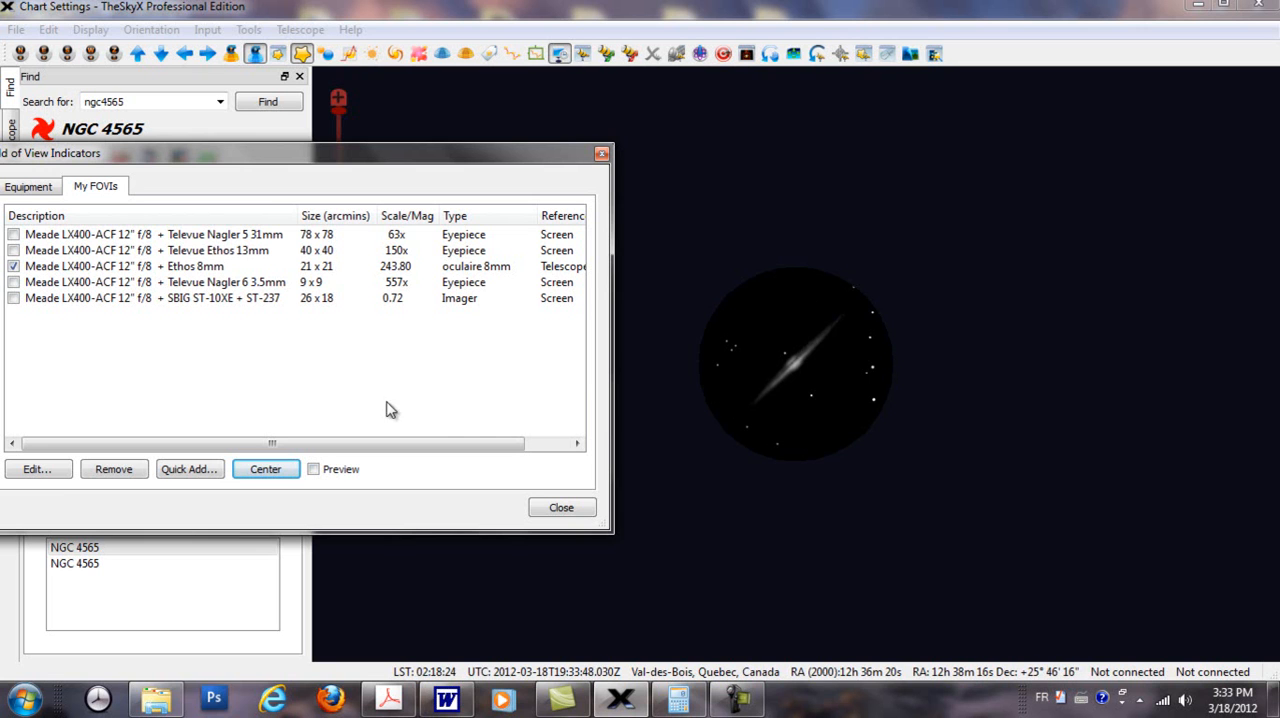
Step: Set the Ethos 8mm indicator's reference frame to Screen
left_click(209, 271)
double_click(209, 271)
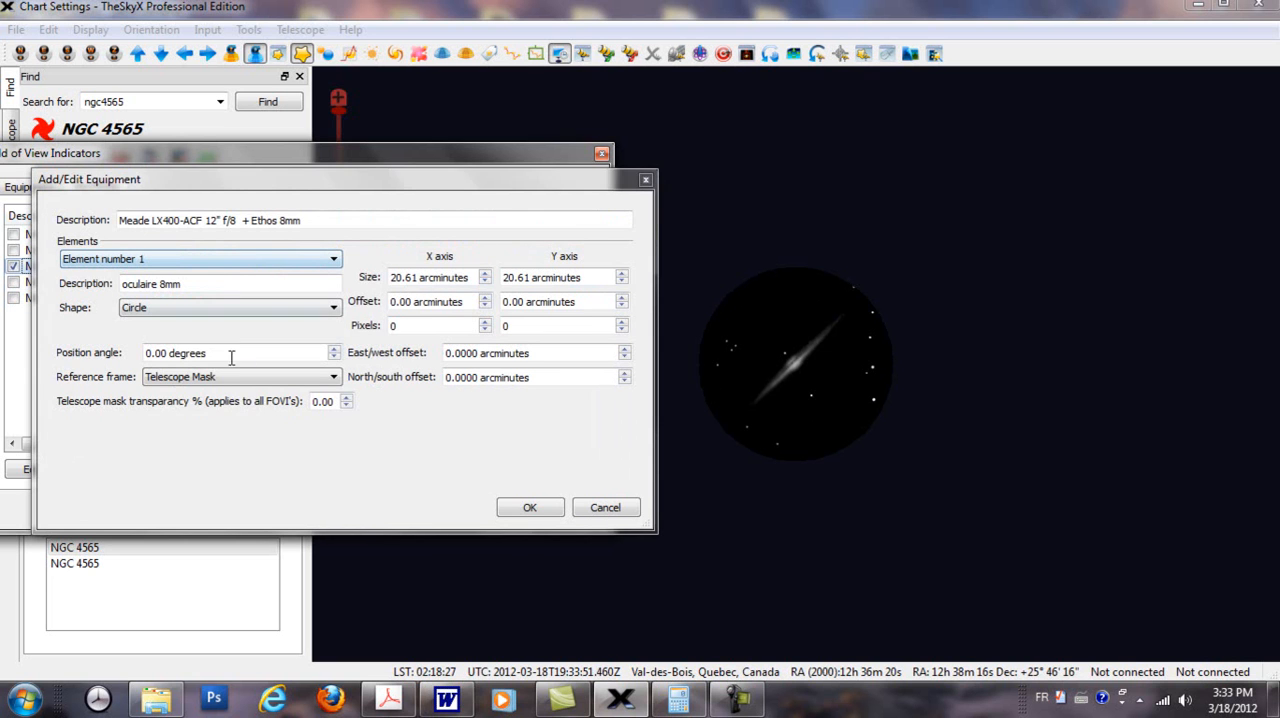
left_click(333, 377)
left_click(170, 393)
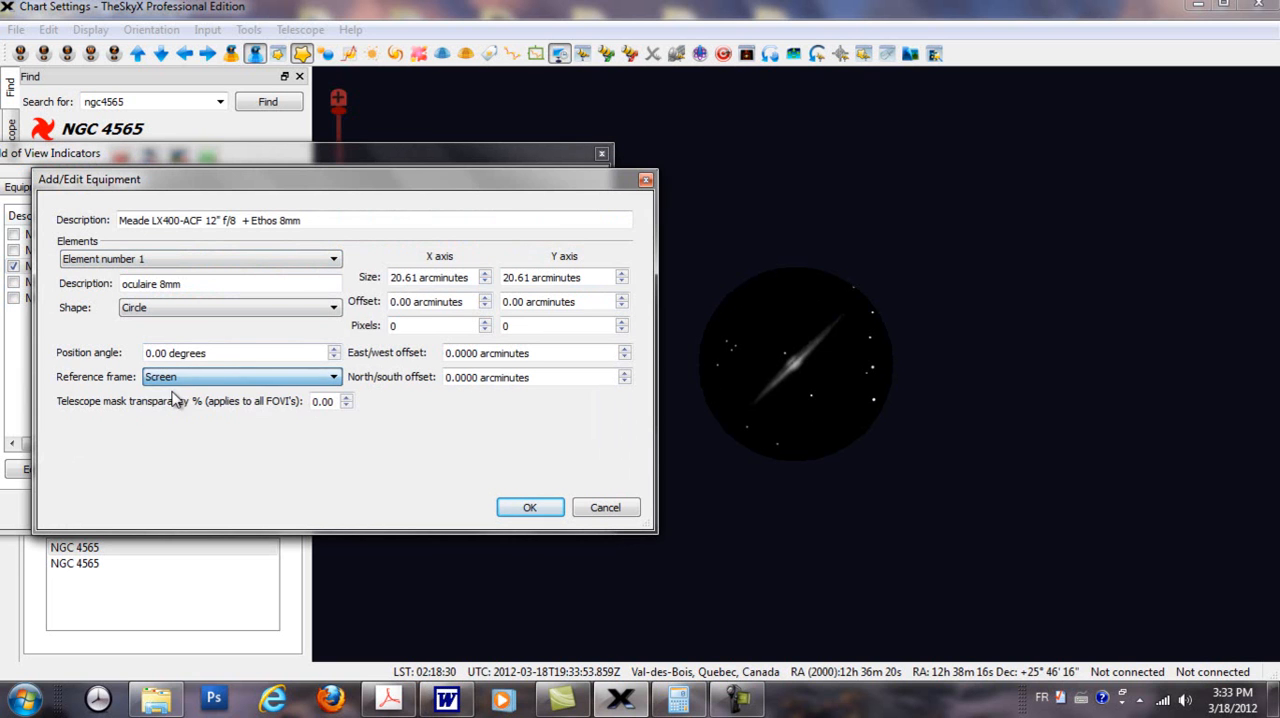
left_click(527, 510)
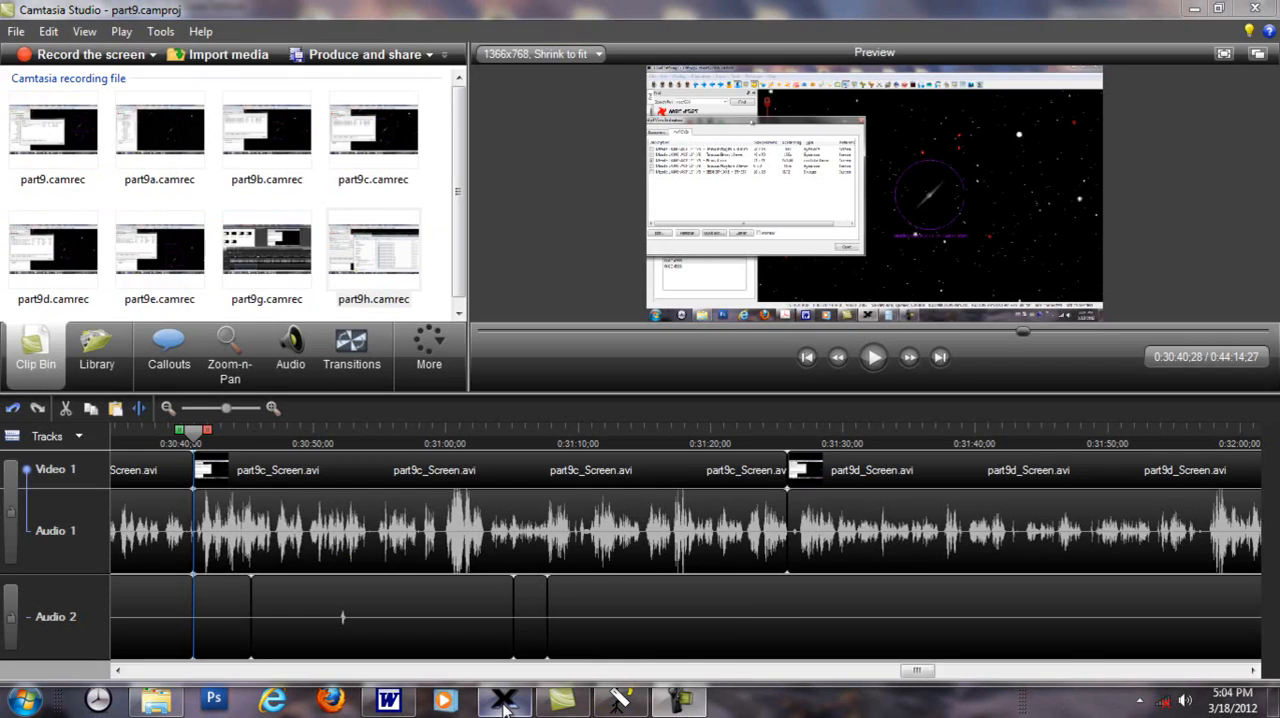
Step: Switch to TheSkyX and close the Televue Ethos 8mm indicator's settings without saving
left_click(505, 703)
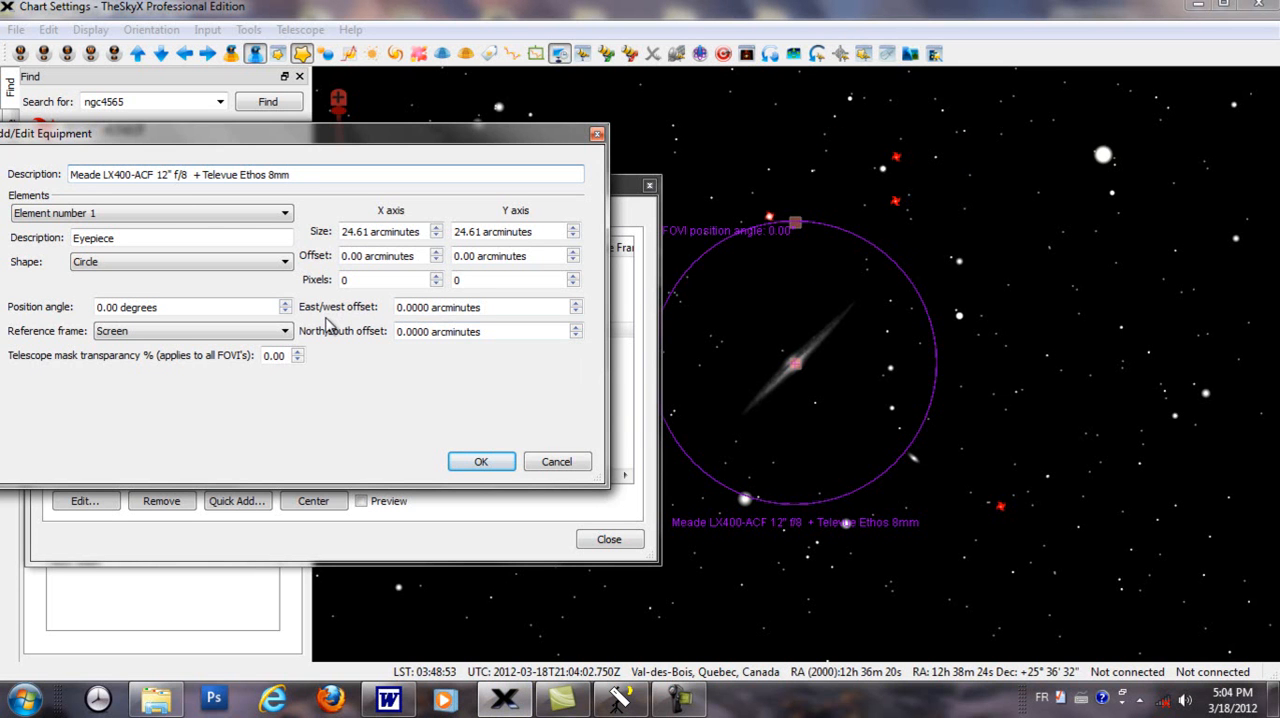
left_click_drag(320, 133, 379, 117)
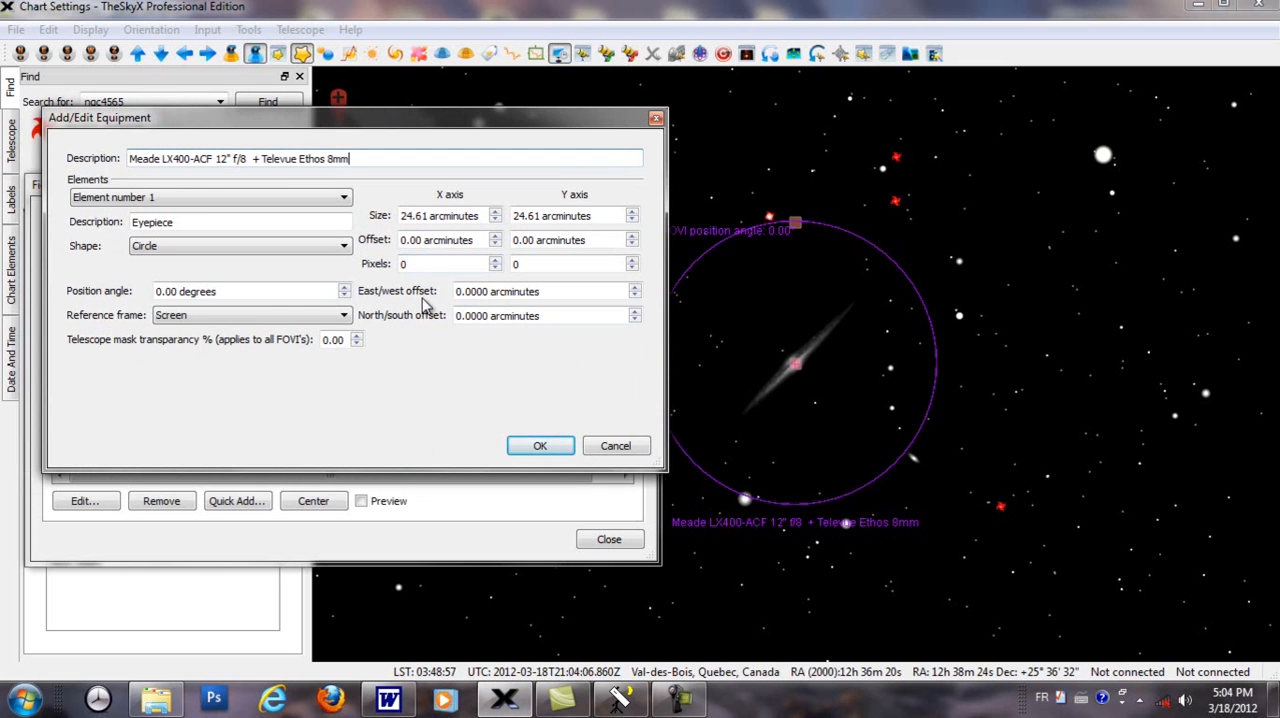
left_click(595, 451)
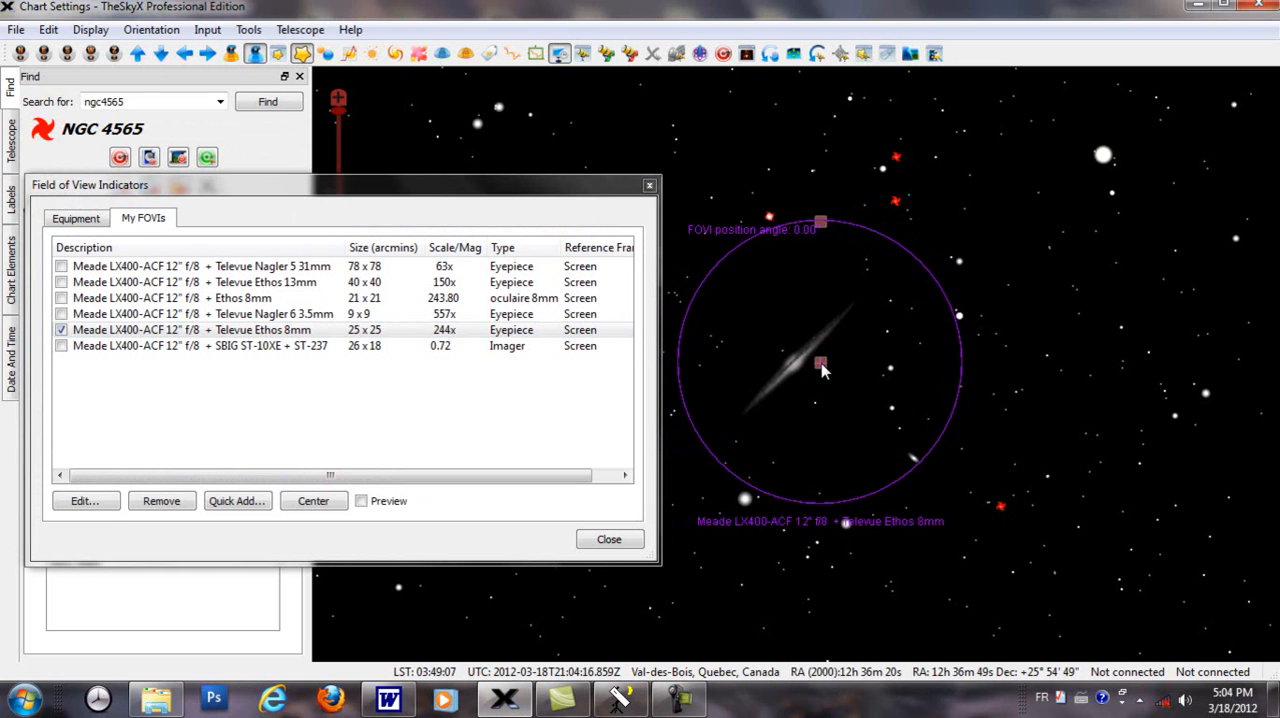
Step: Set the Televue Ethos 8mm indicator's east/west offset to 5 arcminutes
left_click(466, 334)
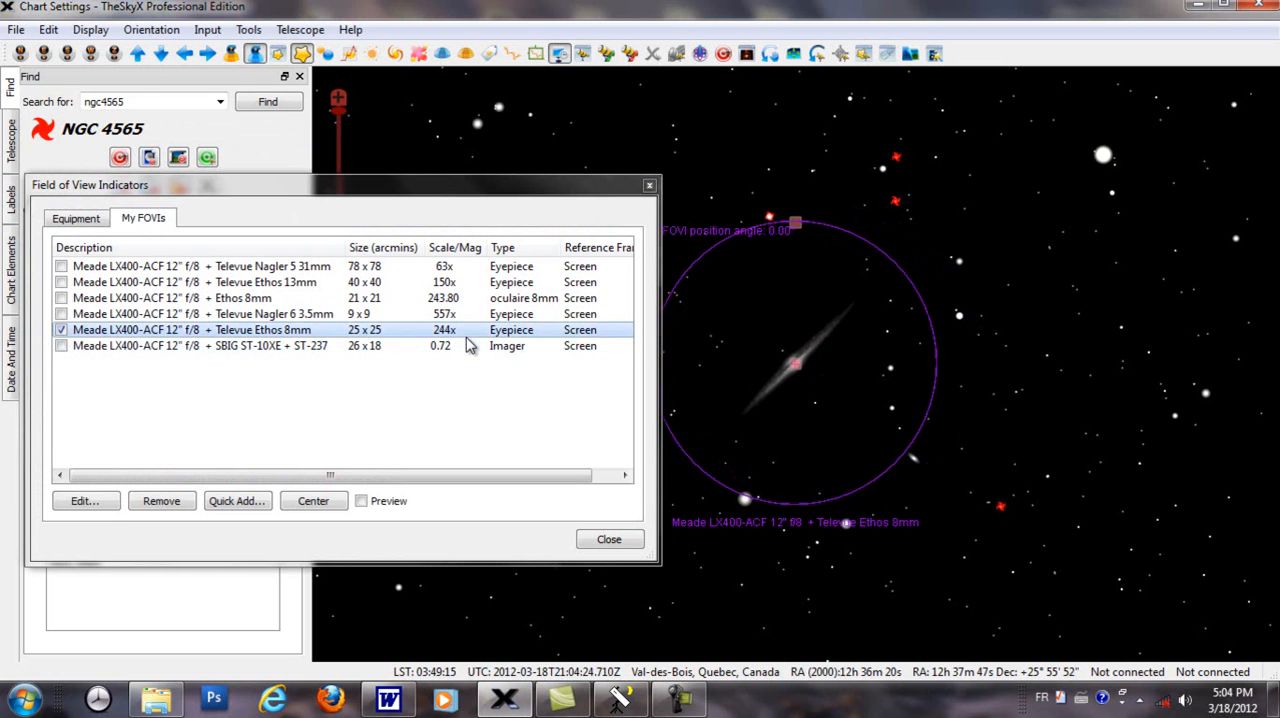
double_click(467, 336)
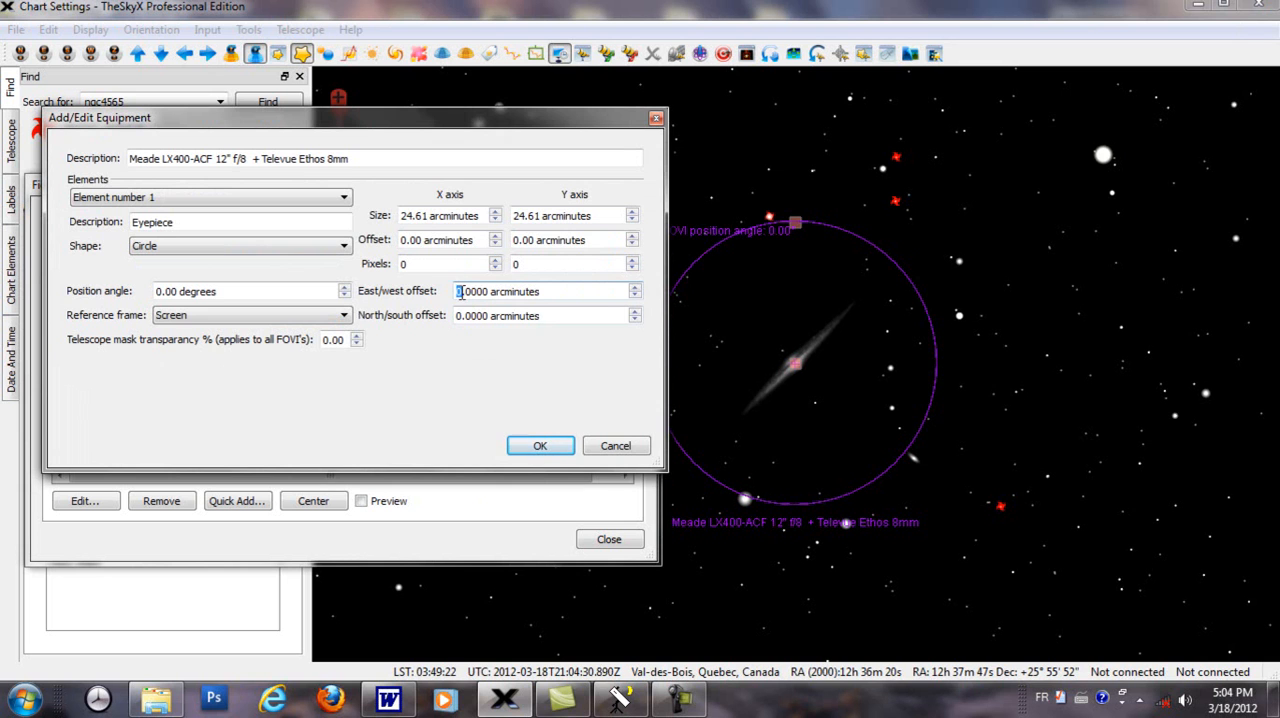
left_click(537, 448)
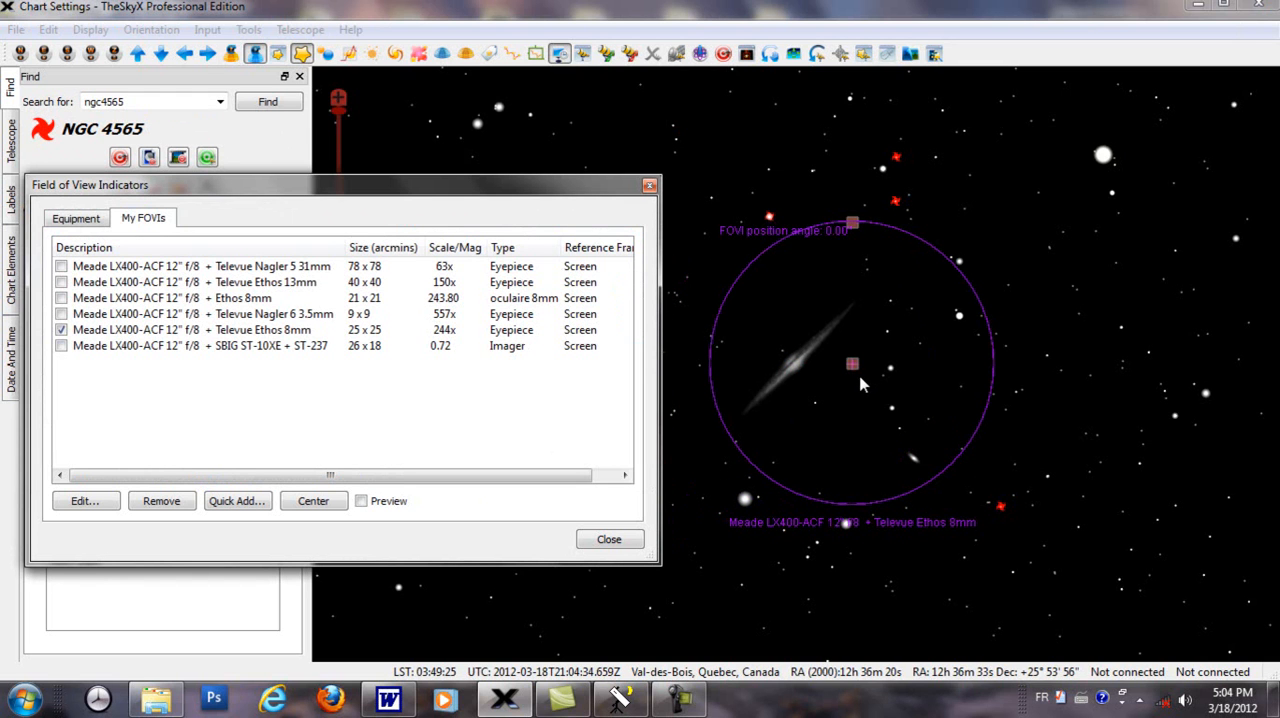
Step: Set the Televue Ethos 8mm indicator's north/south offset to 5 arcminutes
left_click(516, 335)
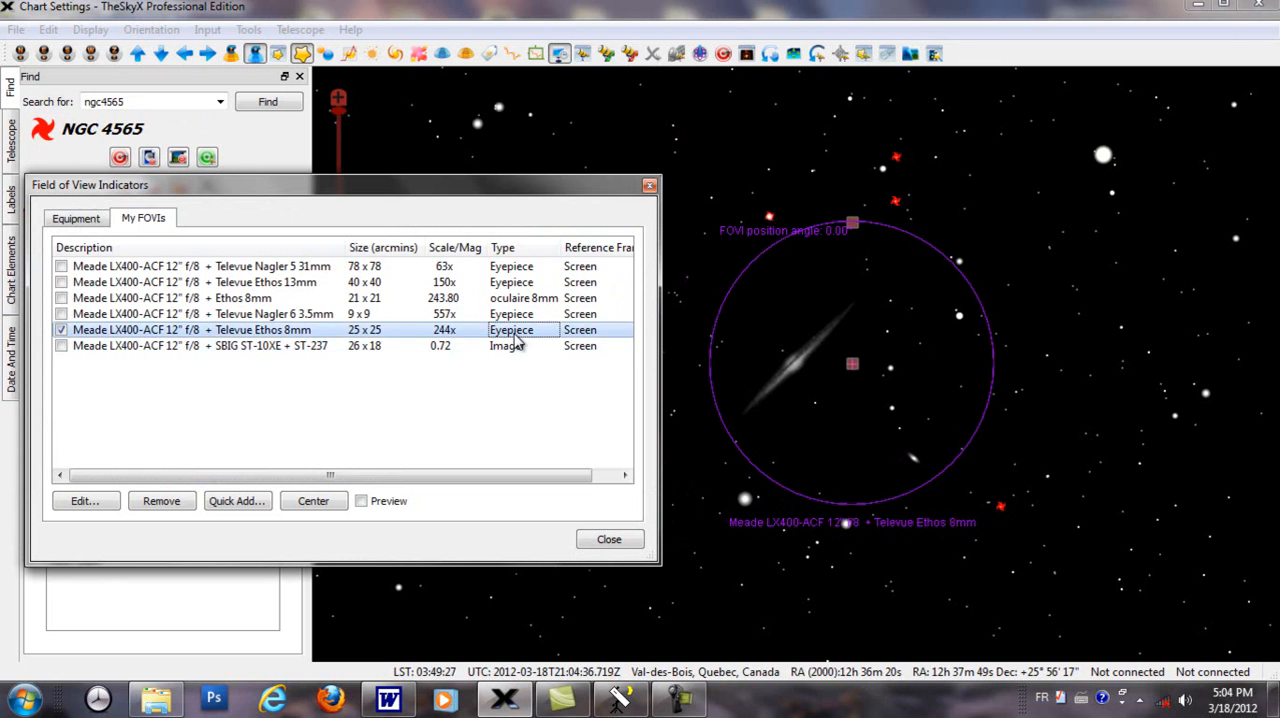
double_click(516, 340)
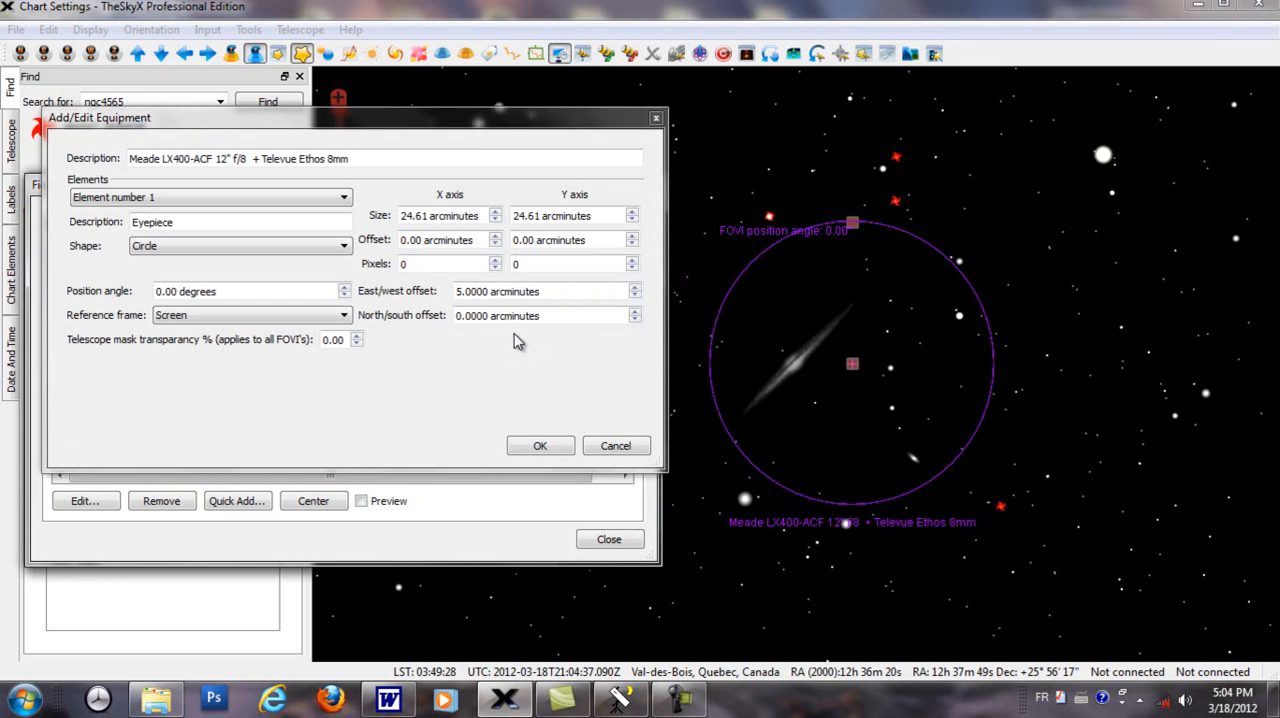
left_click(459, 316)
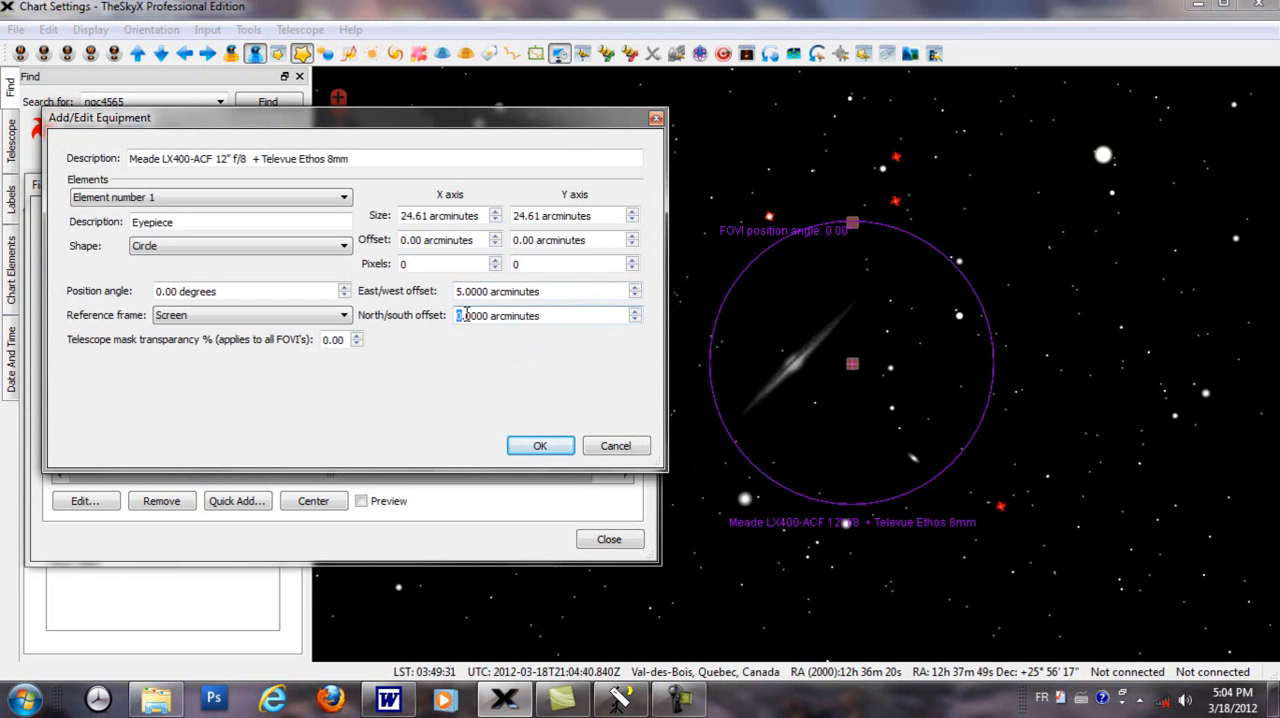
left_click(530, 446)
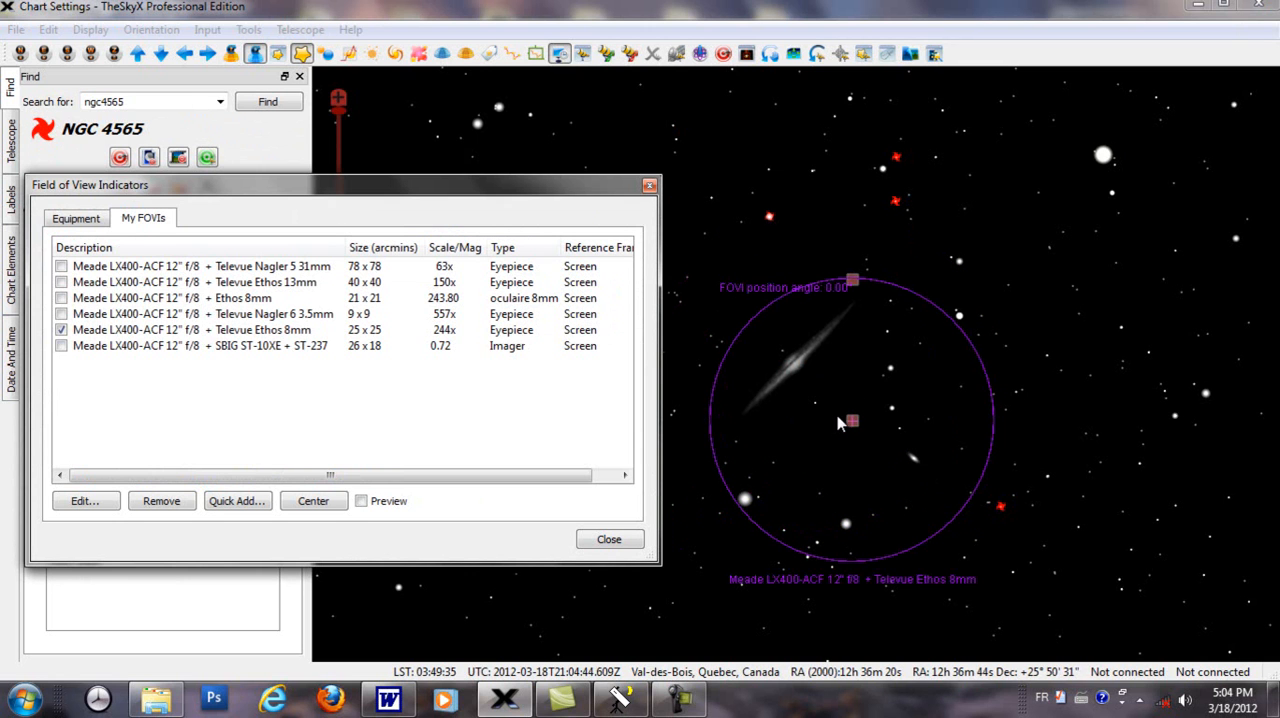
Step: Examine the Televue Ethos 8mm indicator's offsets, telescope mask transparency setting and available reference frames
double_click(435, 333)
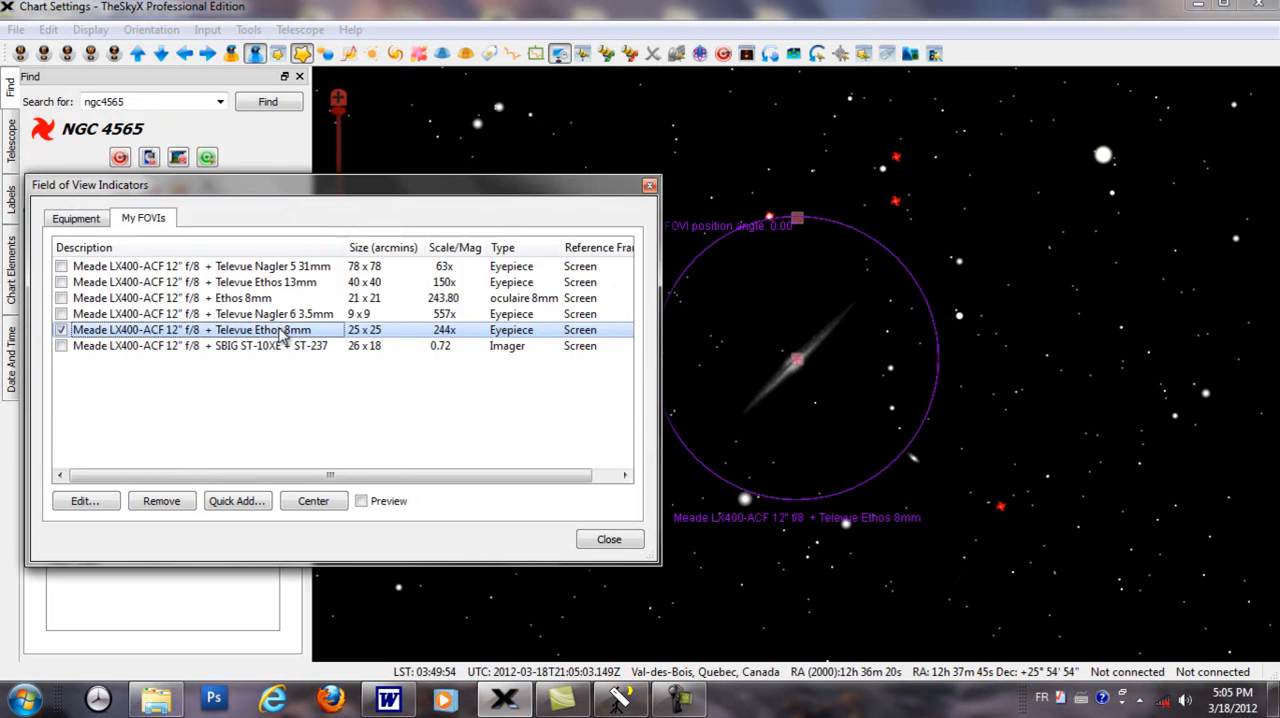
double_click(283, 333)
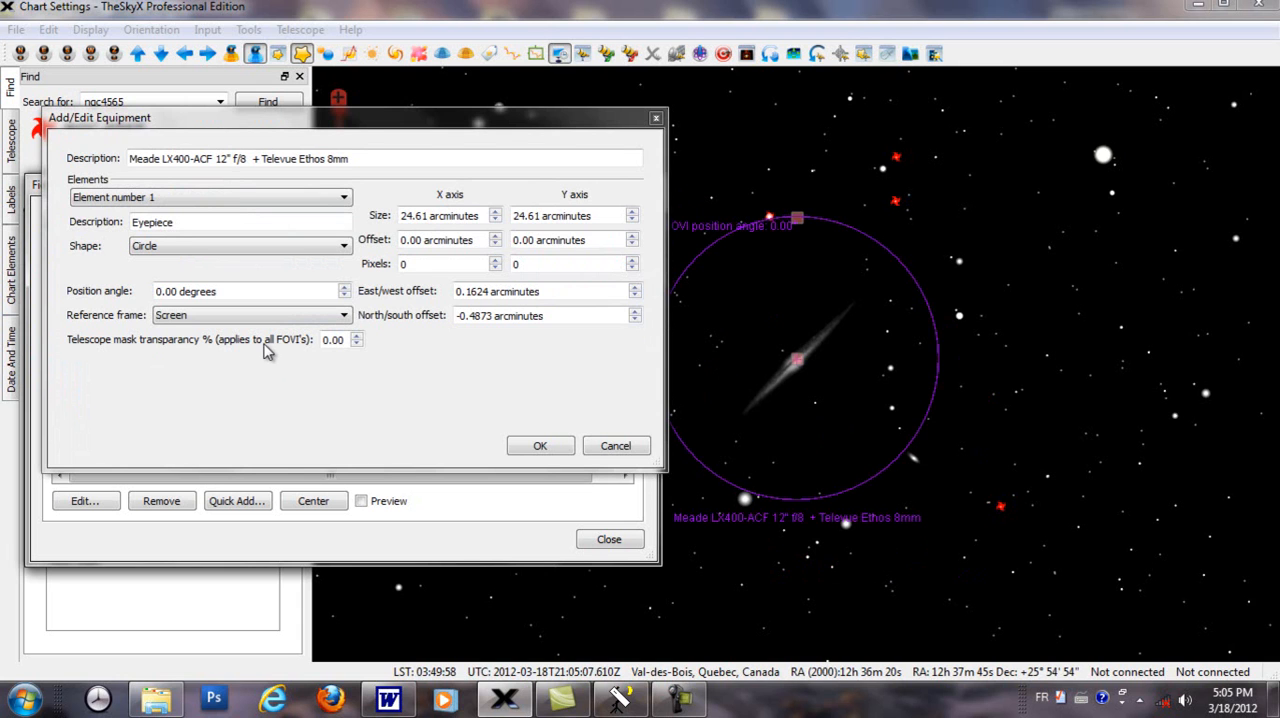
left_click(338, 318)
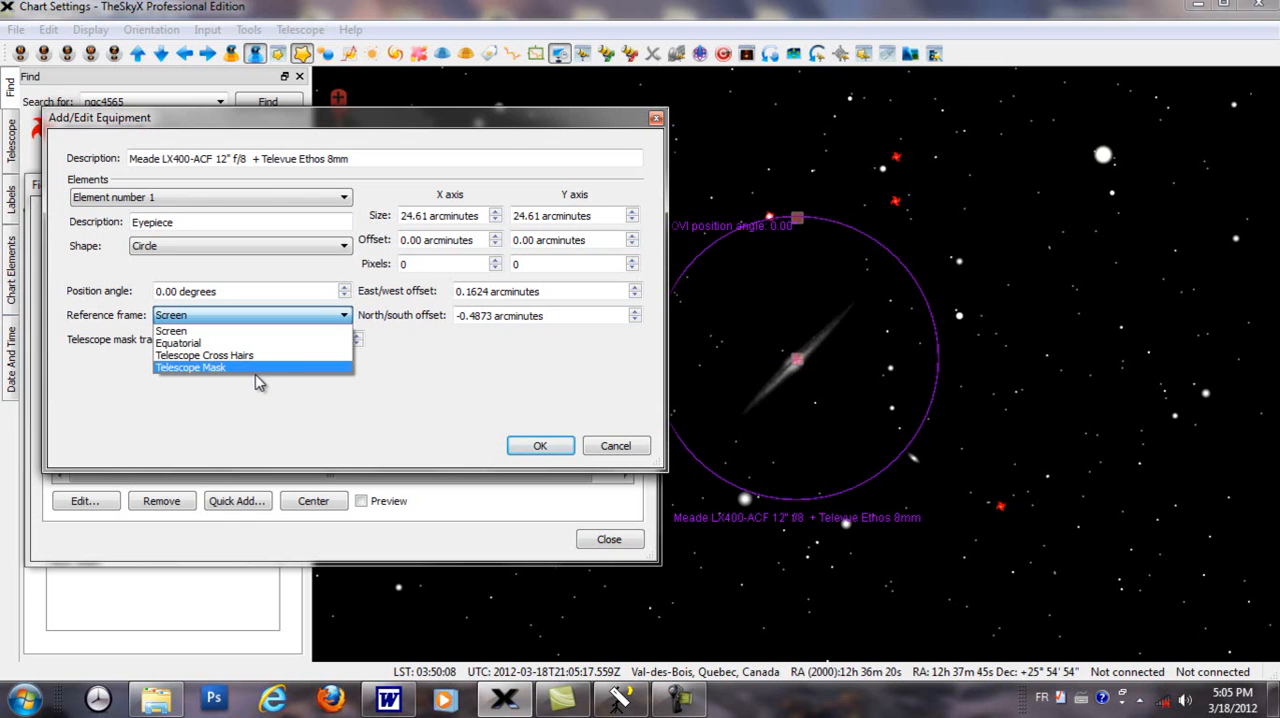
left_click(265, 425)
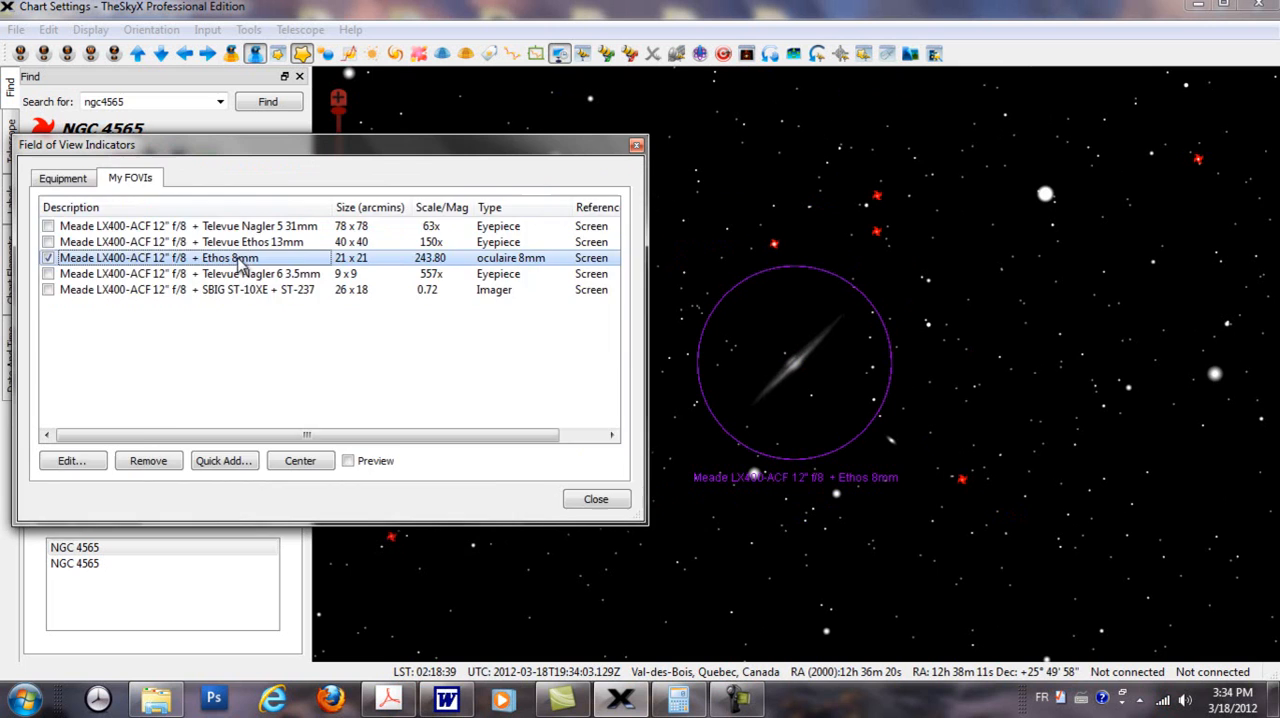
Step: Review the Ethos 8mm indicator's settings without changing them, and select its circle on the chart to show its rotation handle
double_click(242, 262)
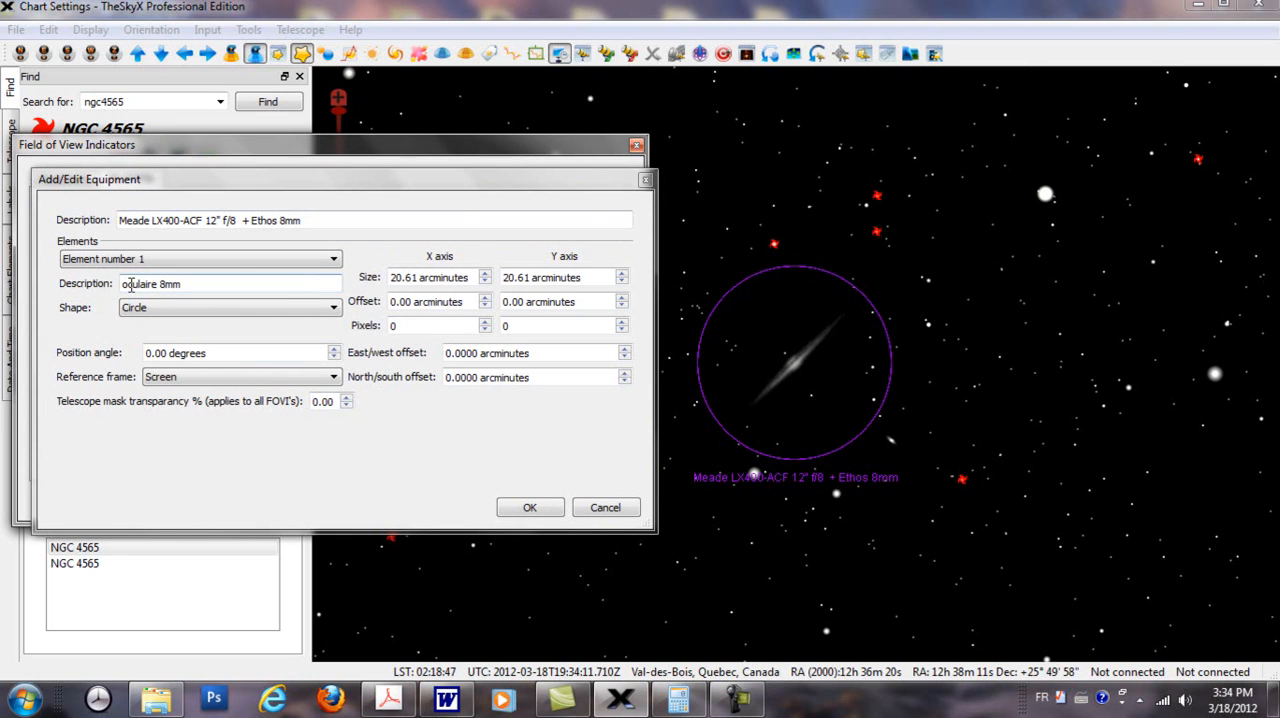
left_click(602, 508)
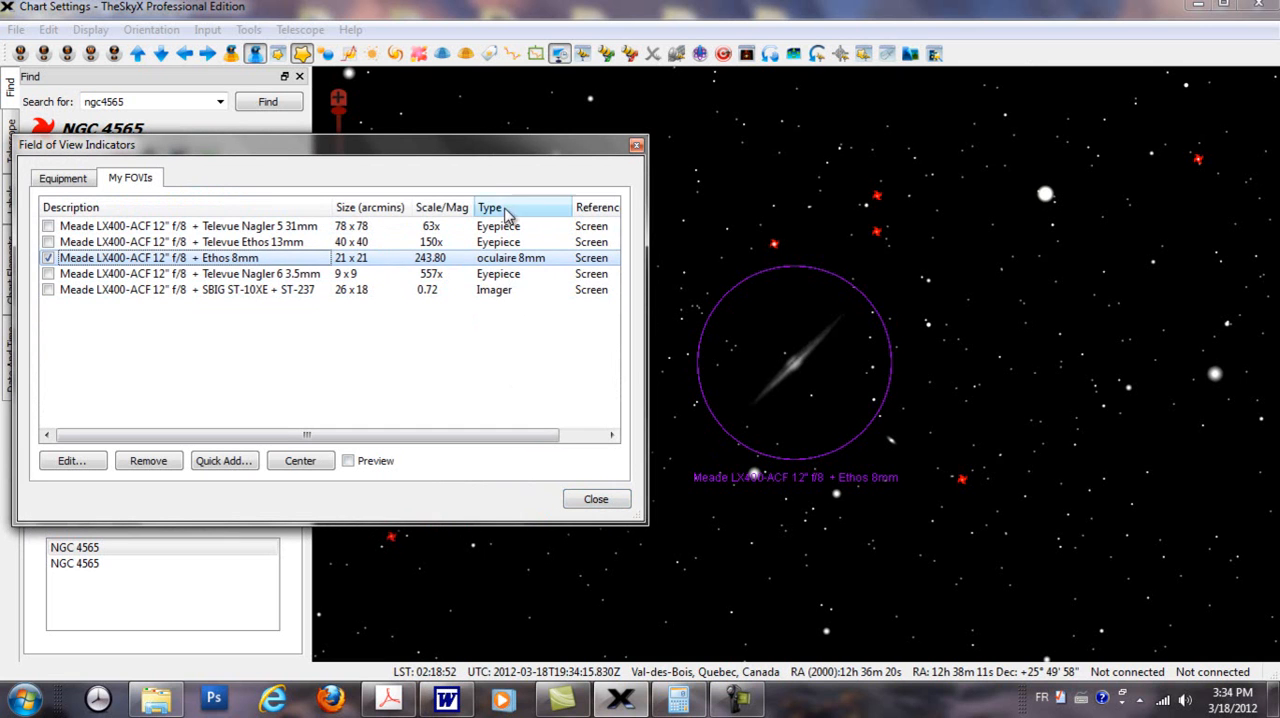
double_click(500, 258)
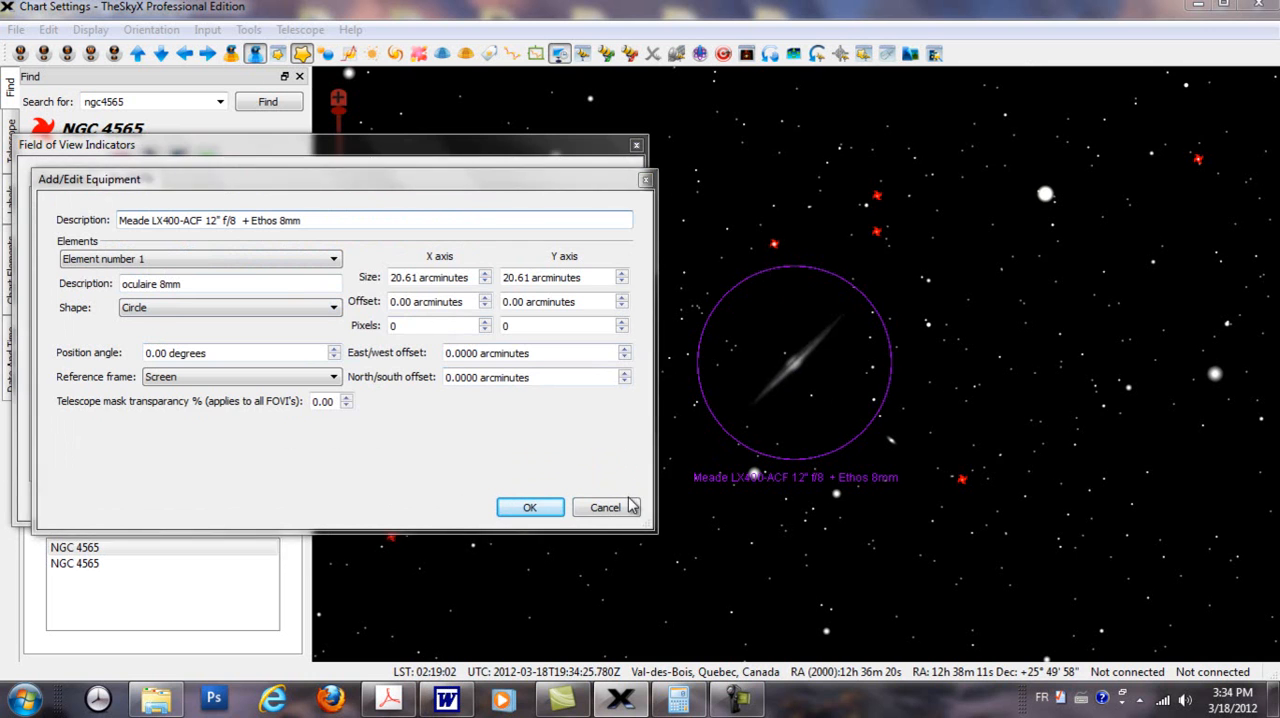
key("Return")
left_click(894, 360)
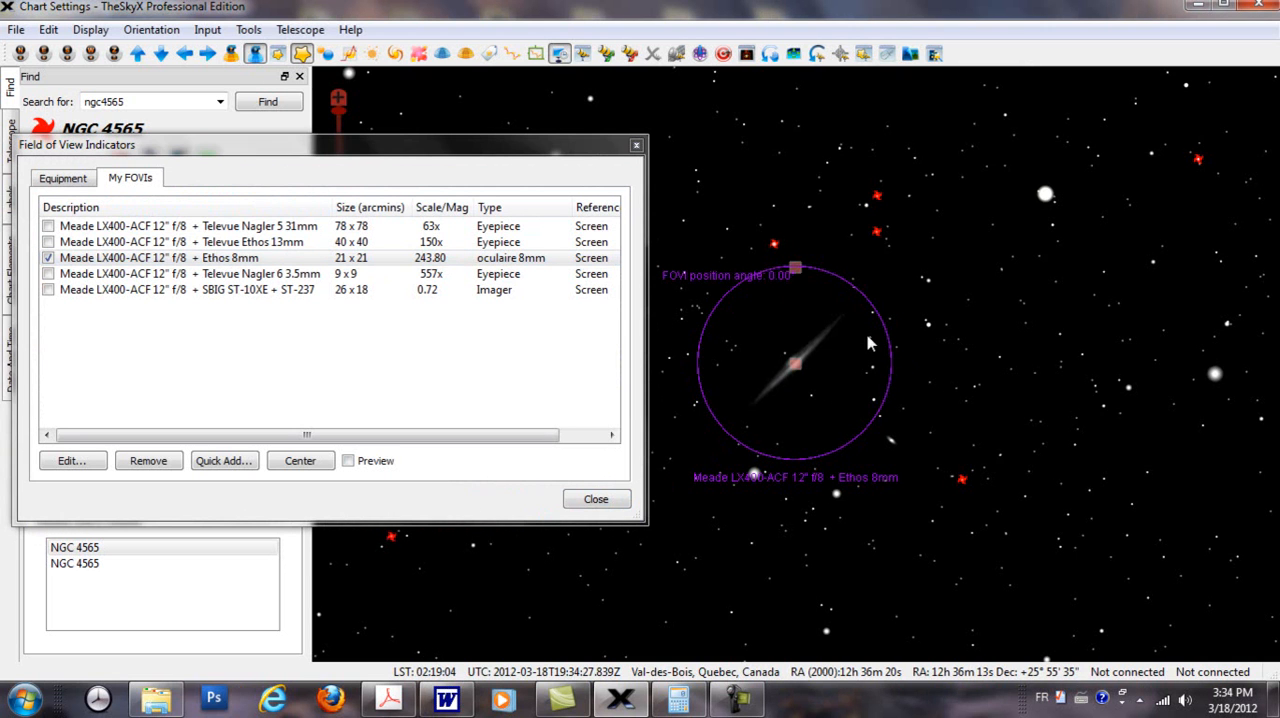
Step: Set the Ethos 8mm indicator's position angle to 25 degrees
double_click(268, 258)
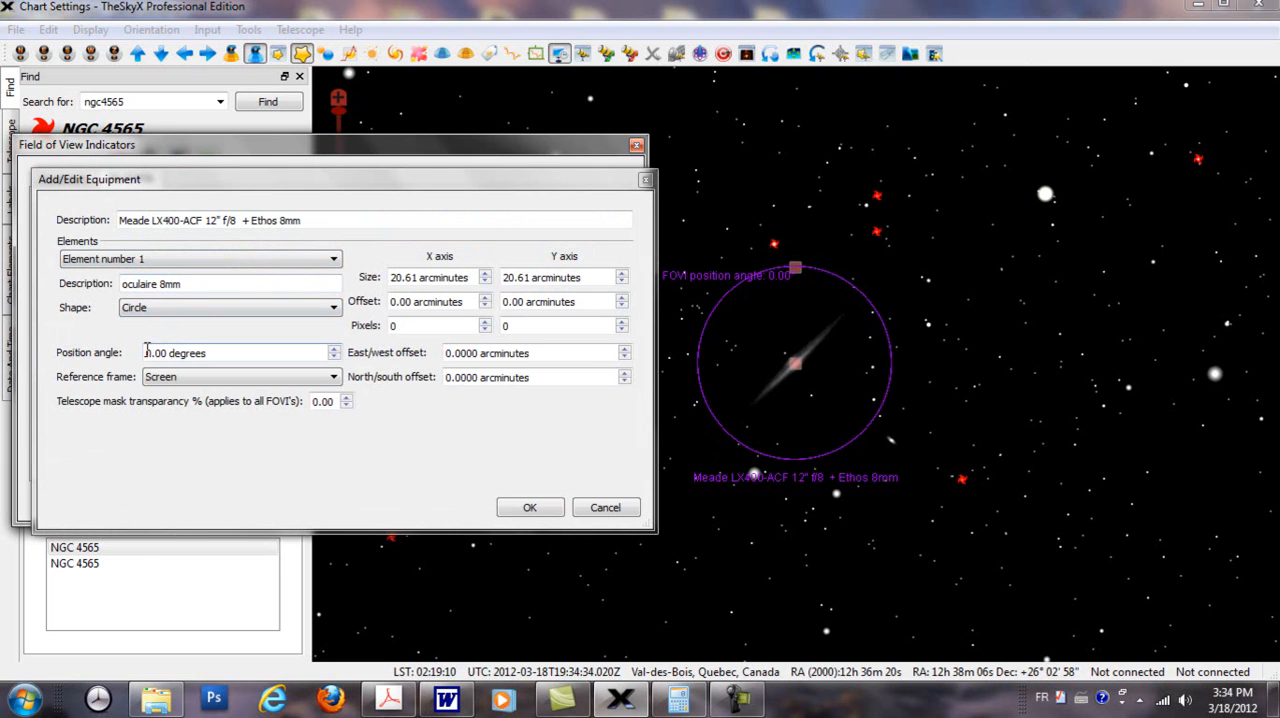
left_click(141, 352)
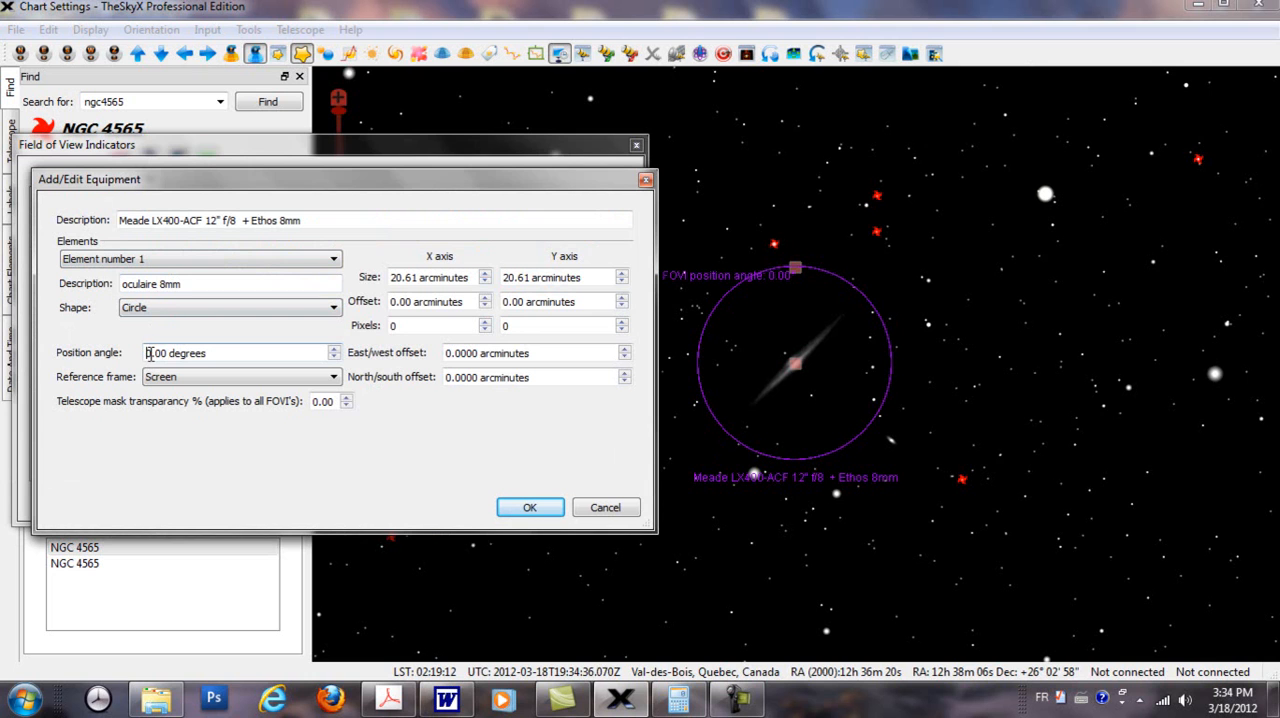
type("25")
left_click(529, 512)
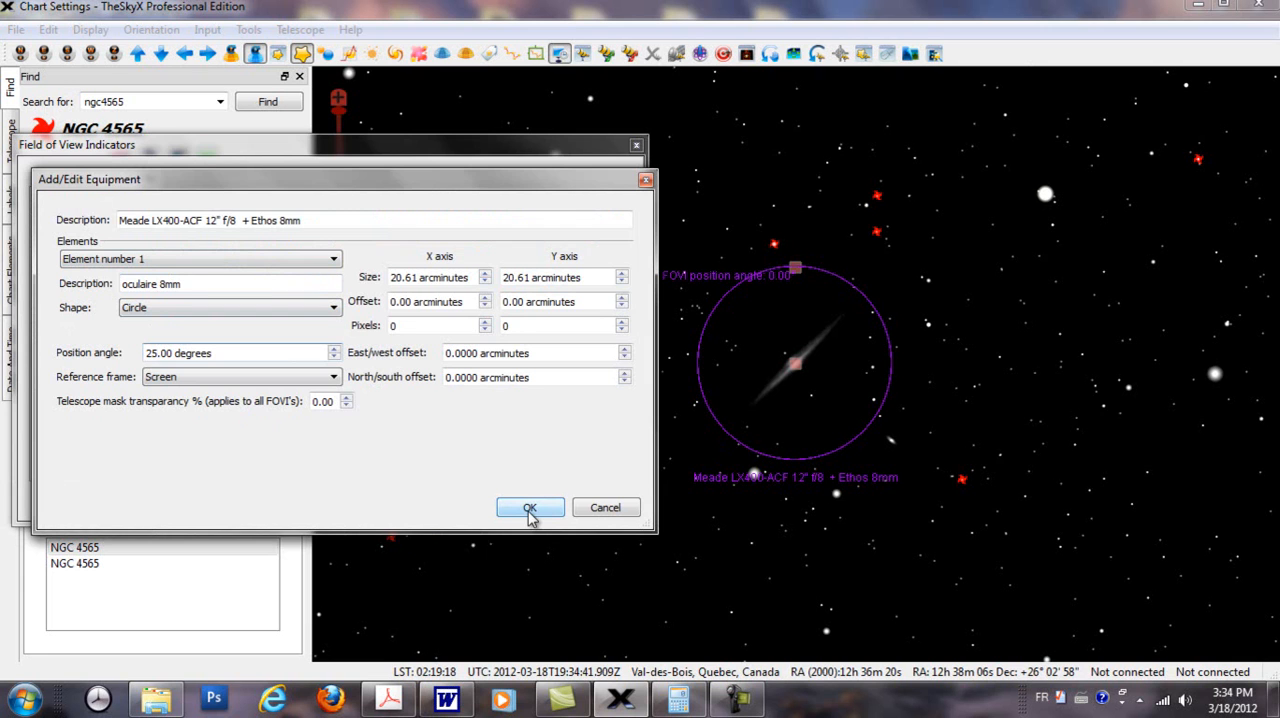
left_click(529, 510)
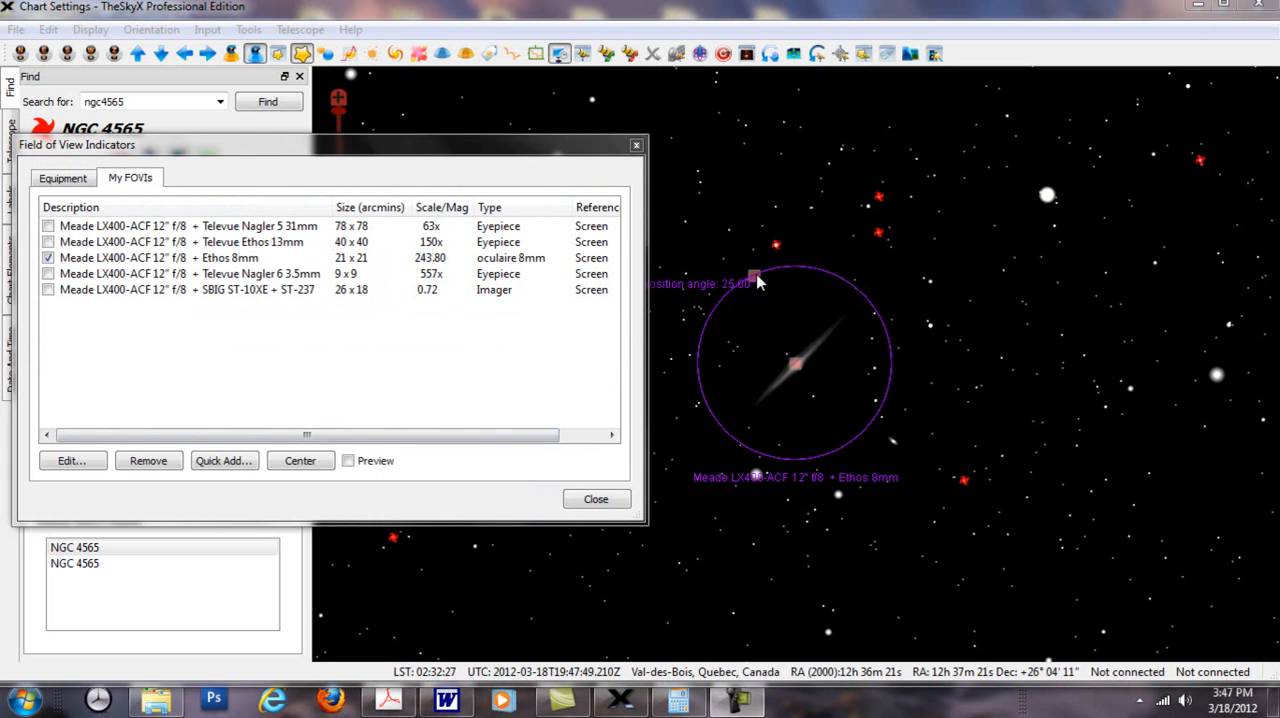
Step: Rotate the Ethos 8mm indicator on the chart to about 356 degrees, and set its position angle to 46 degrees
left_click_drag(758, 285, 802, 271)
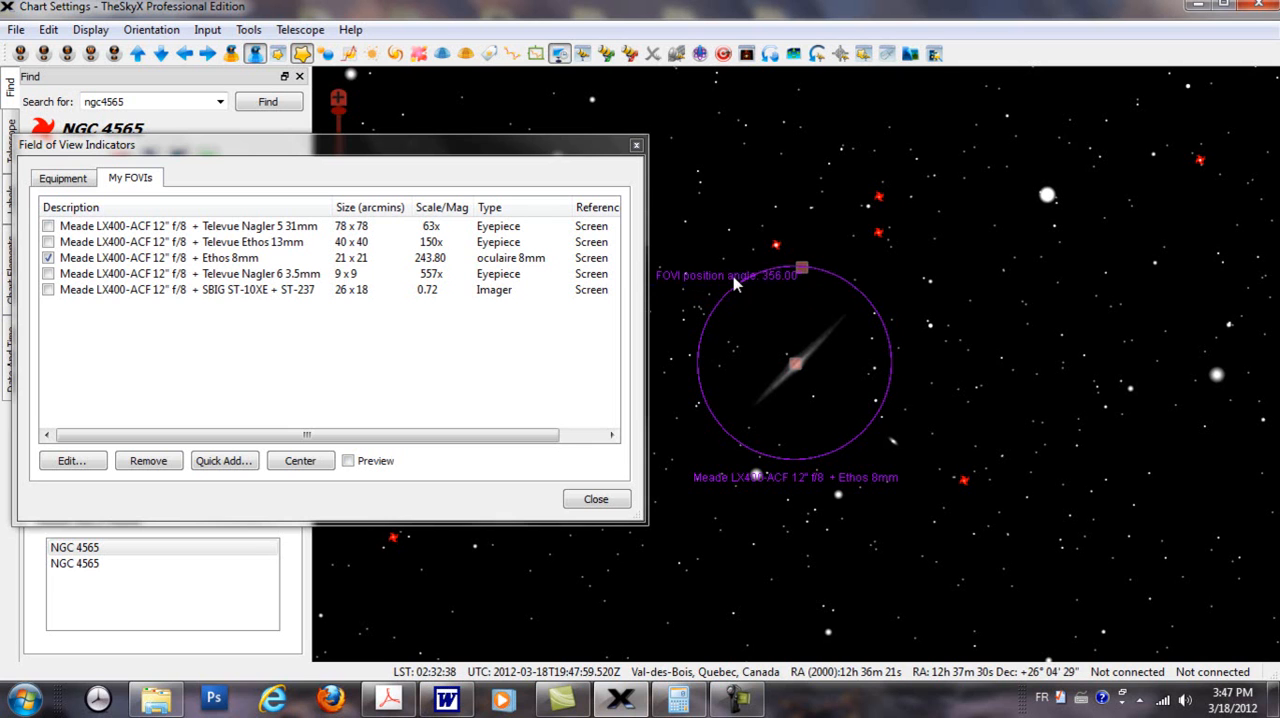
double_click(196, 260)
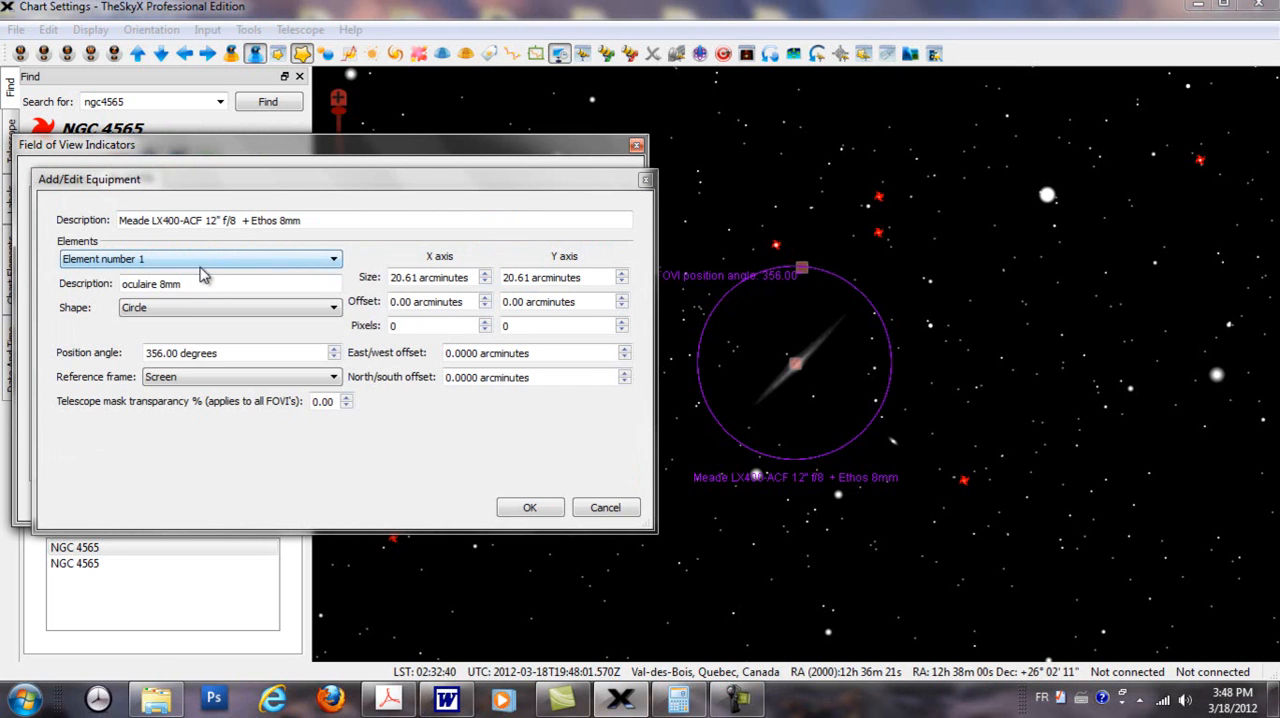
left_click(160, 352)
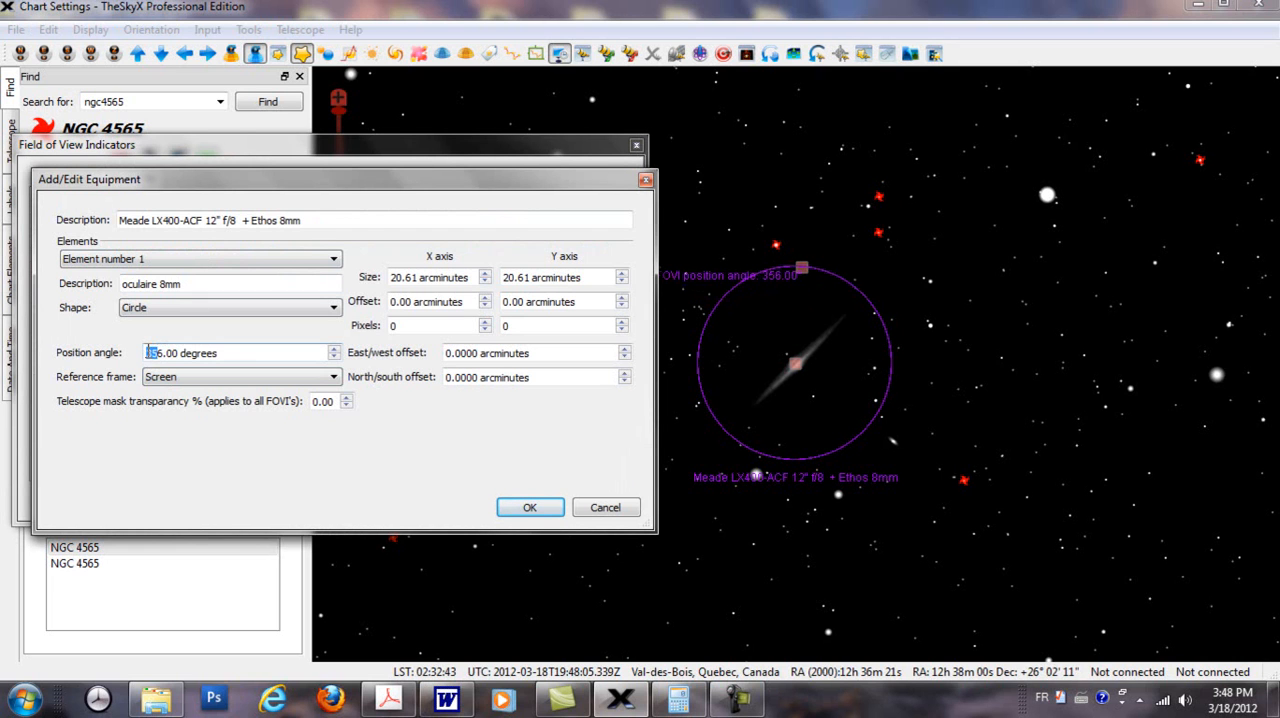
type("1")
left_click(527, 507)
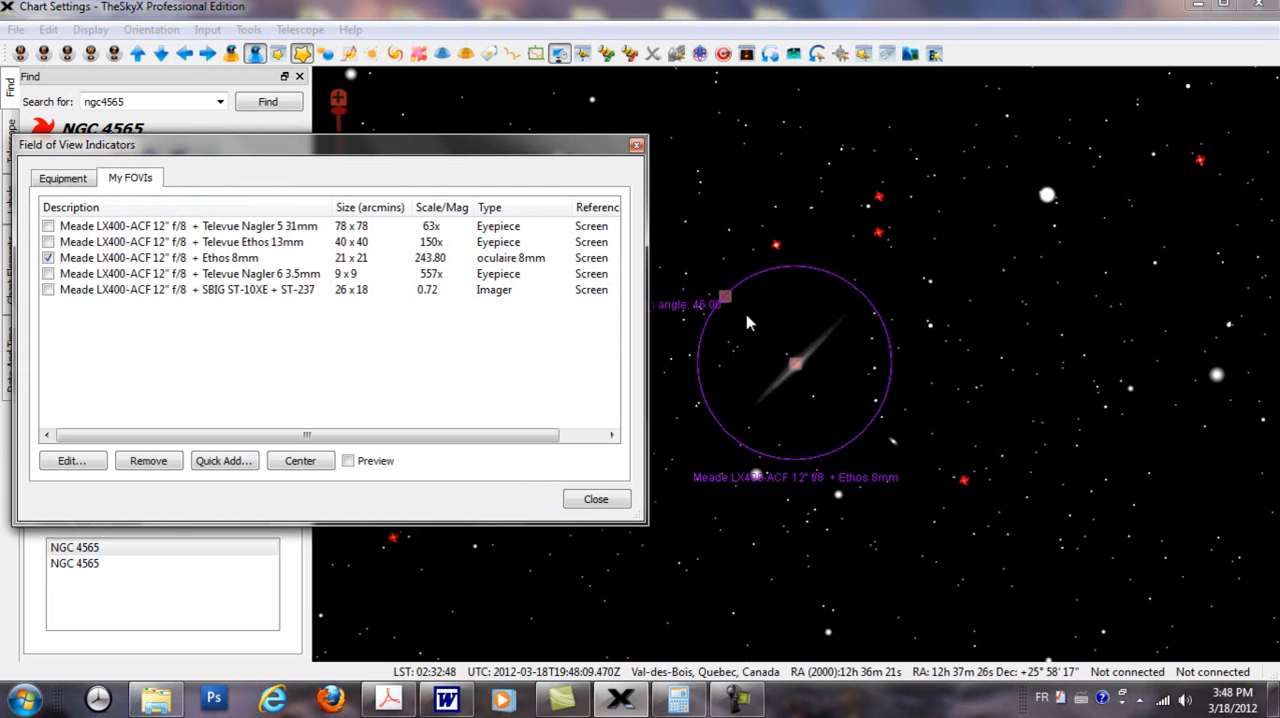
Step: Set the Ethos 8mm indicator's position angle to 0 degrees
double_click(212, 258)
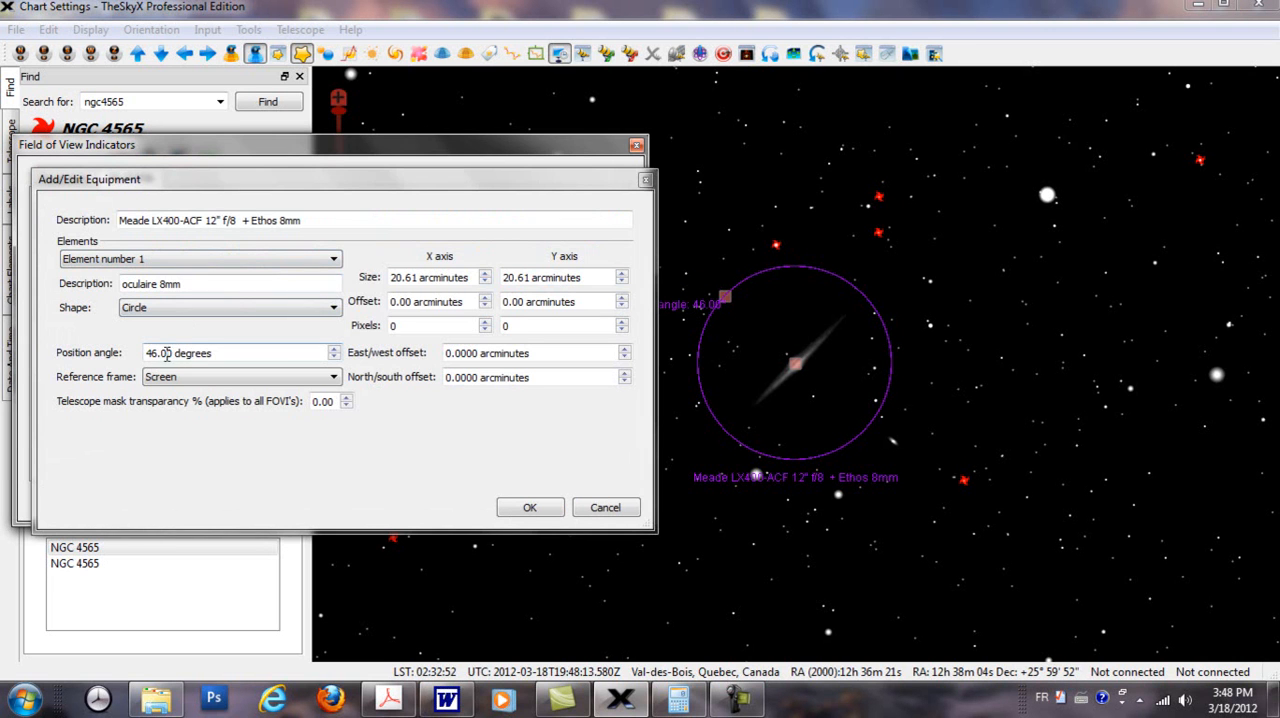
left_click_drag(168, 354, 136, 340)
type("0")
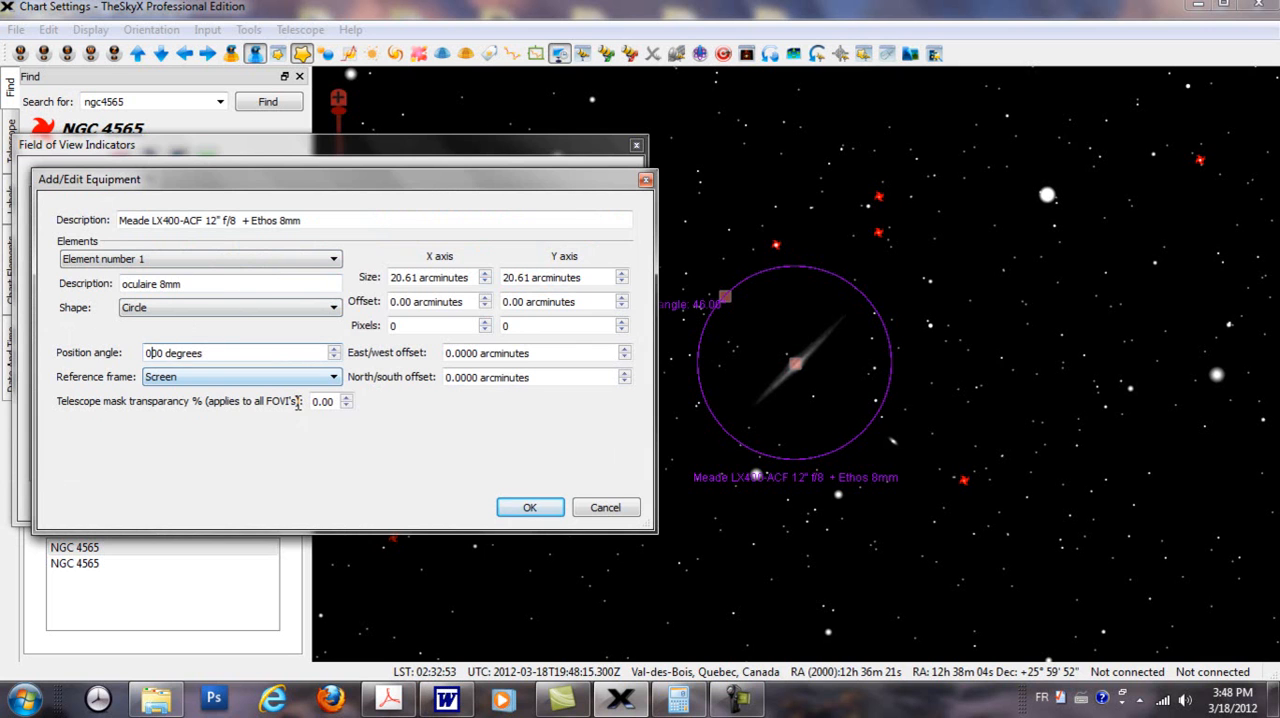
left_click(512, 511)
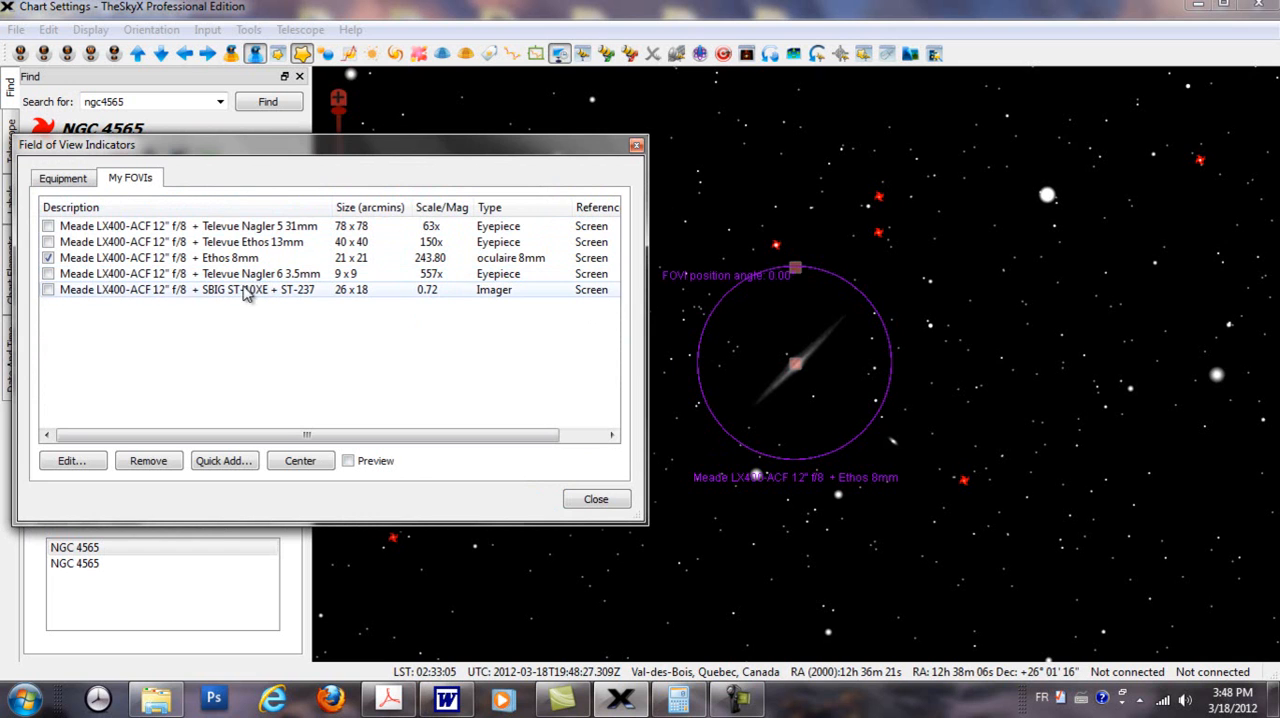
Step: Show the SBIG ST-10XE + ST-237 indicator instead of the Ethos 8mm one and rotate it on the chart to about 319 degrees
left_click(48, 258)
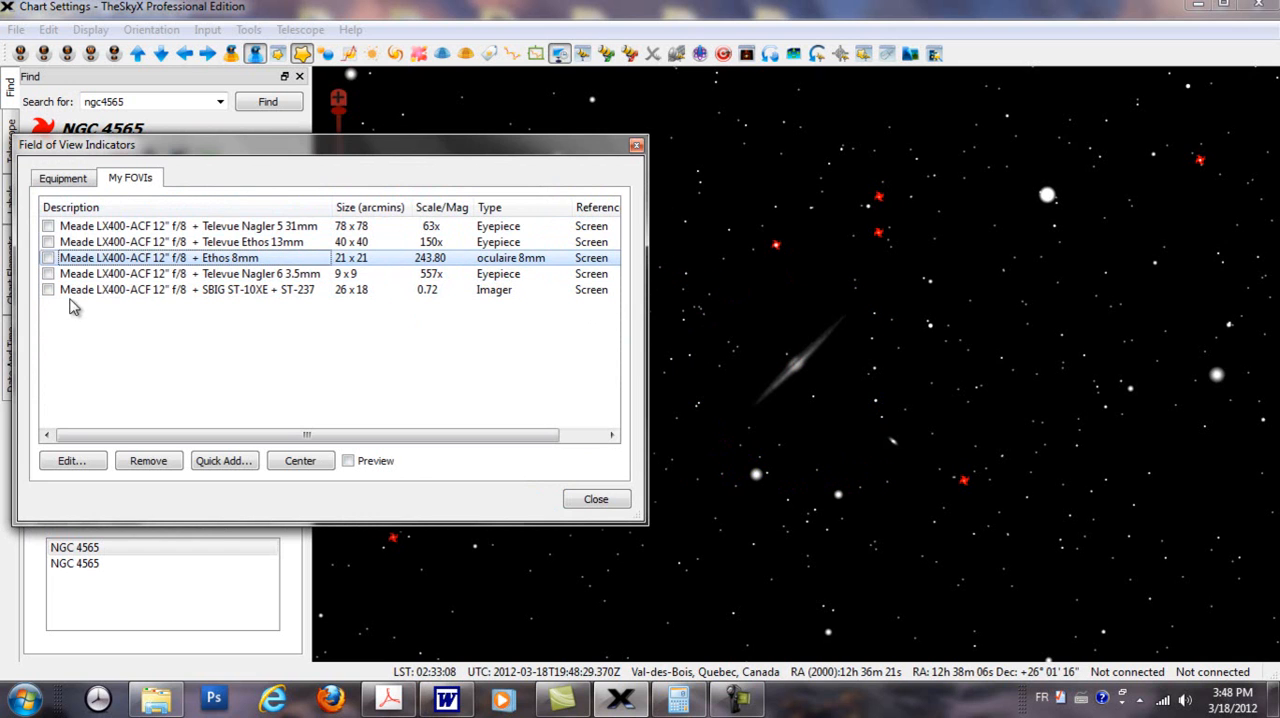
left_click(48, 290)
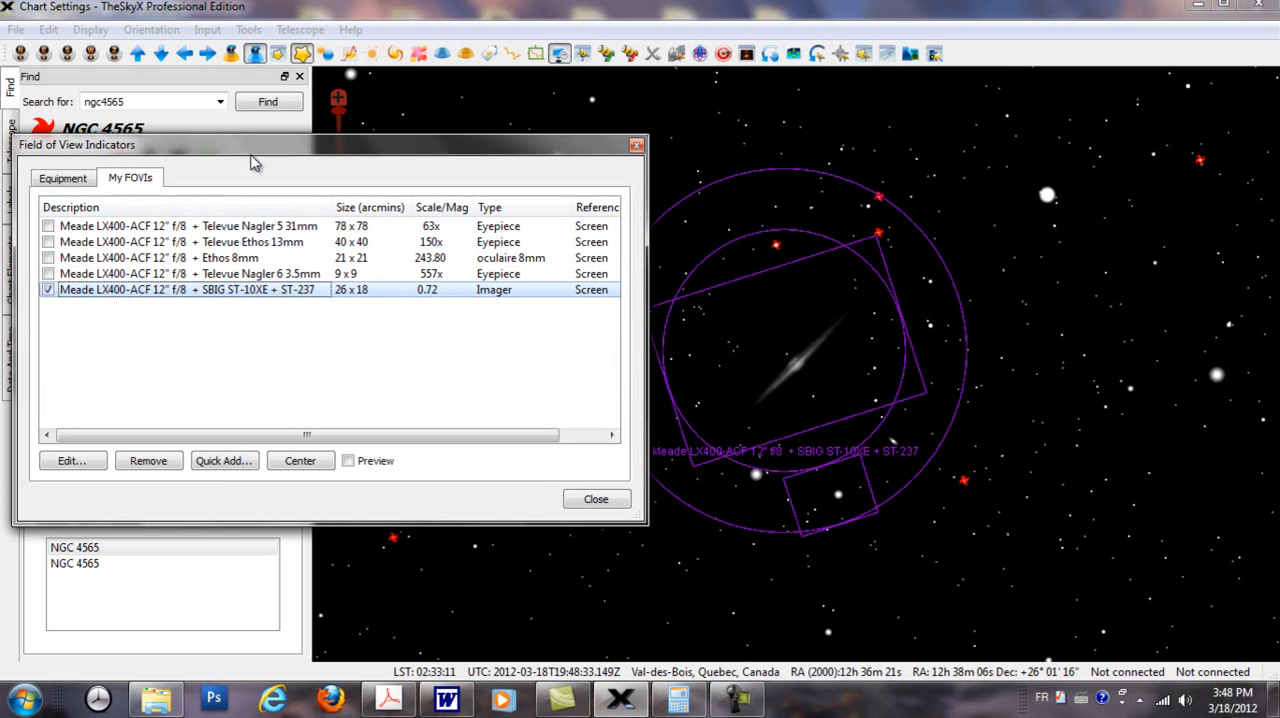
left_click_drag(251, 150, 192, 156)
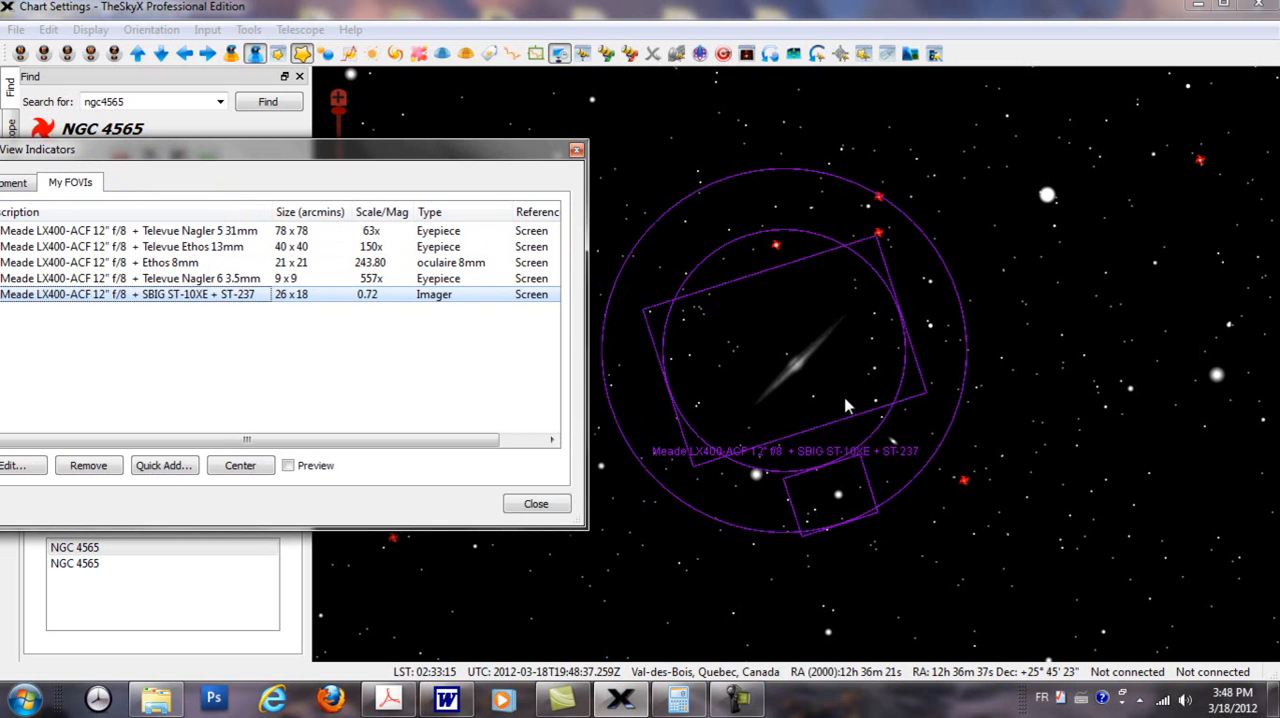
left_click(832, 470)
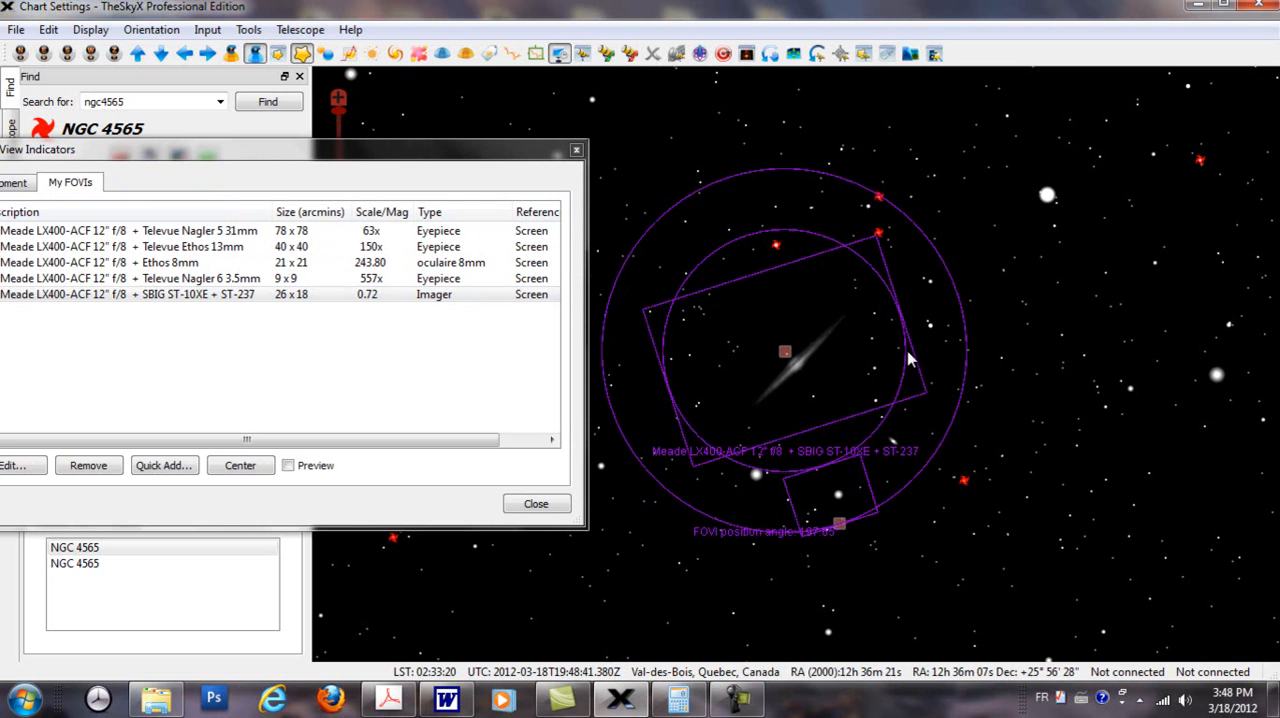
left_click_drag(843, 524, 851, 287)
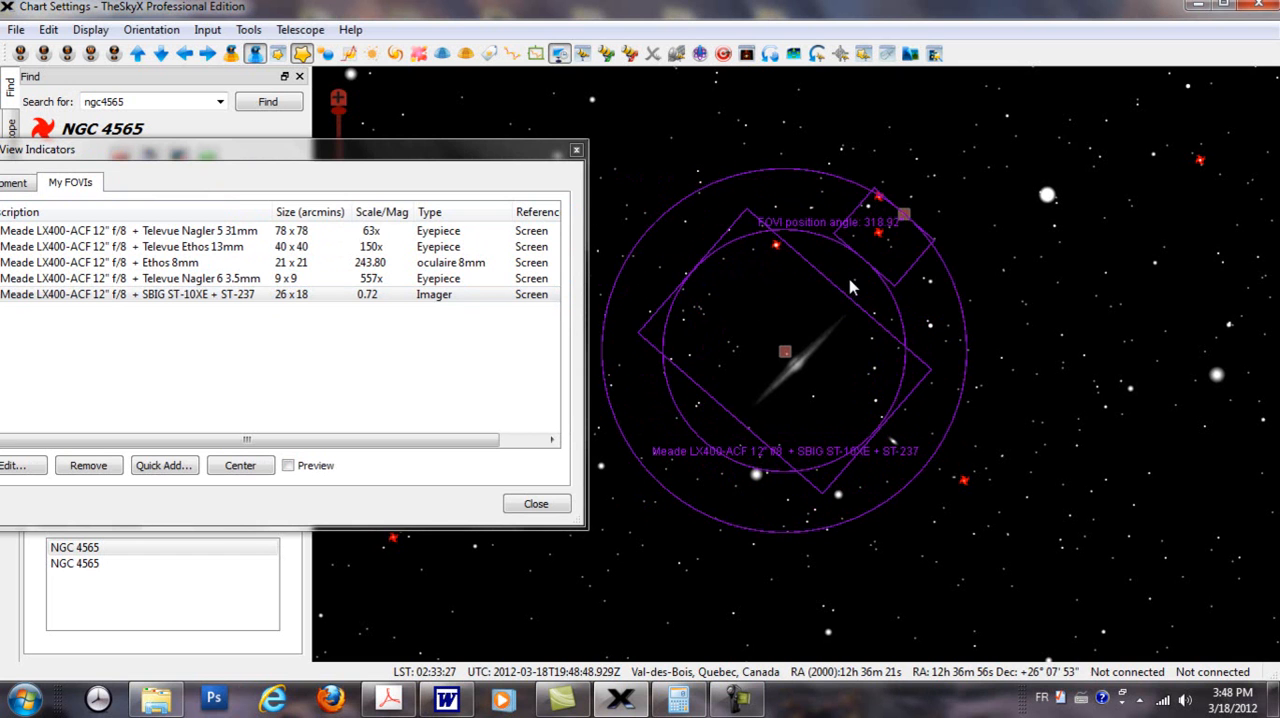
Step: Set the SBIG ST-10XE + ST-237 indicator's position angle to 0 degrees
double_click(145, 296)
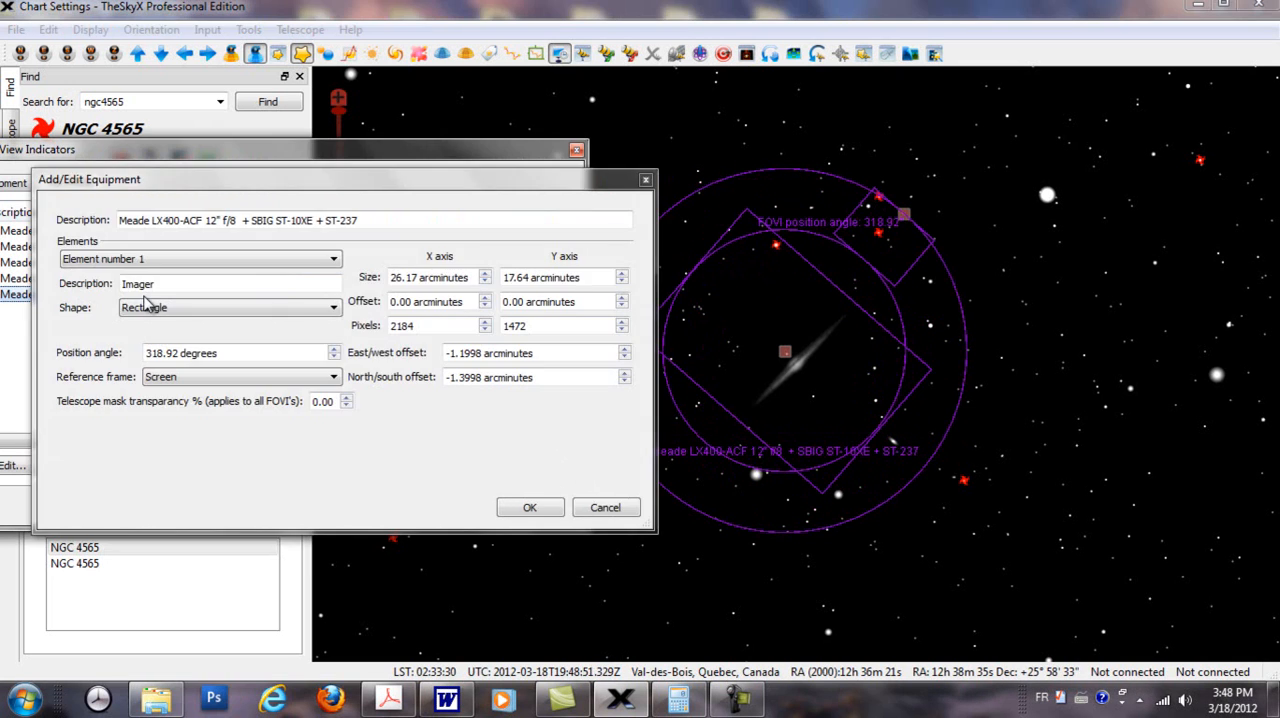
double_click(174, 353)
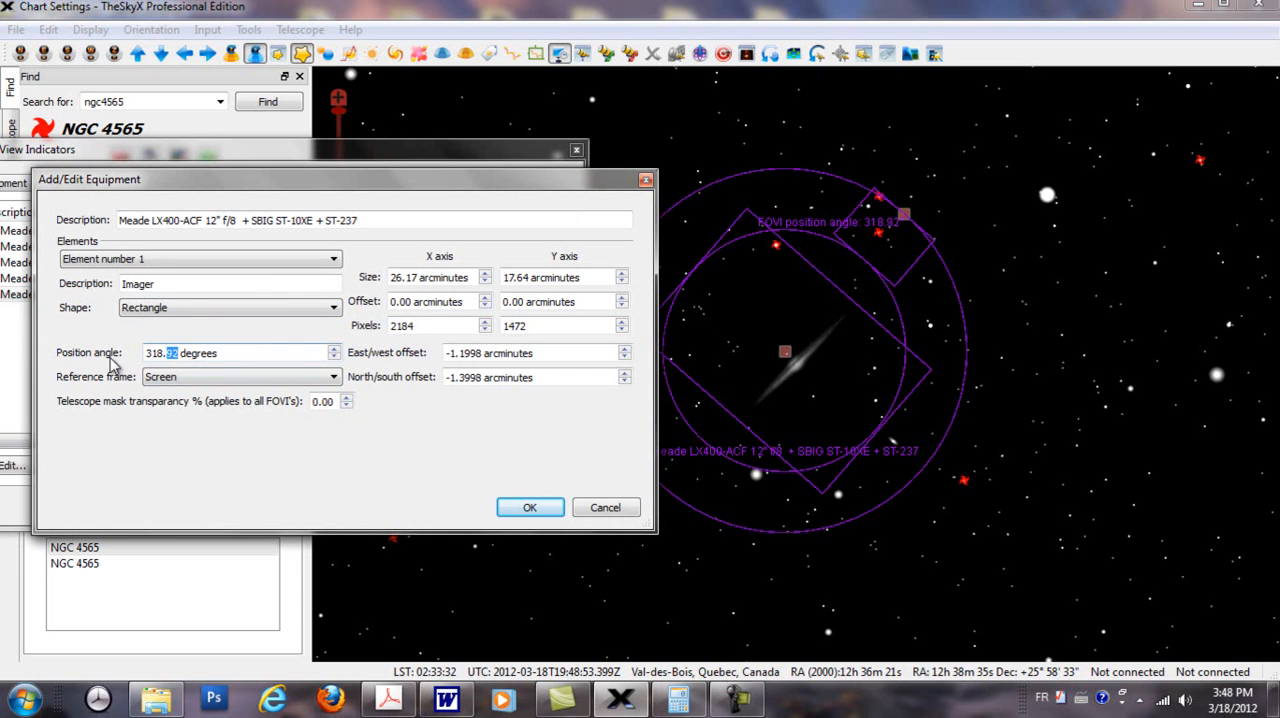
left_click_drag(257, 357, 13, 350)
type("0")
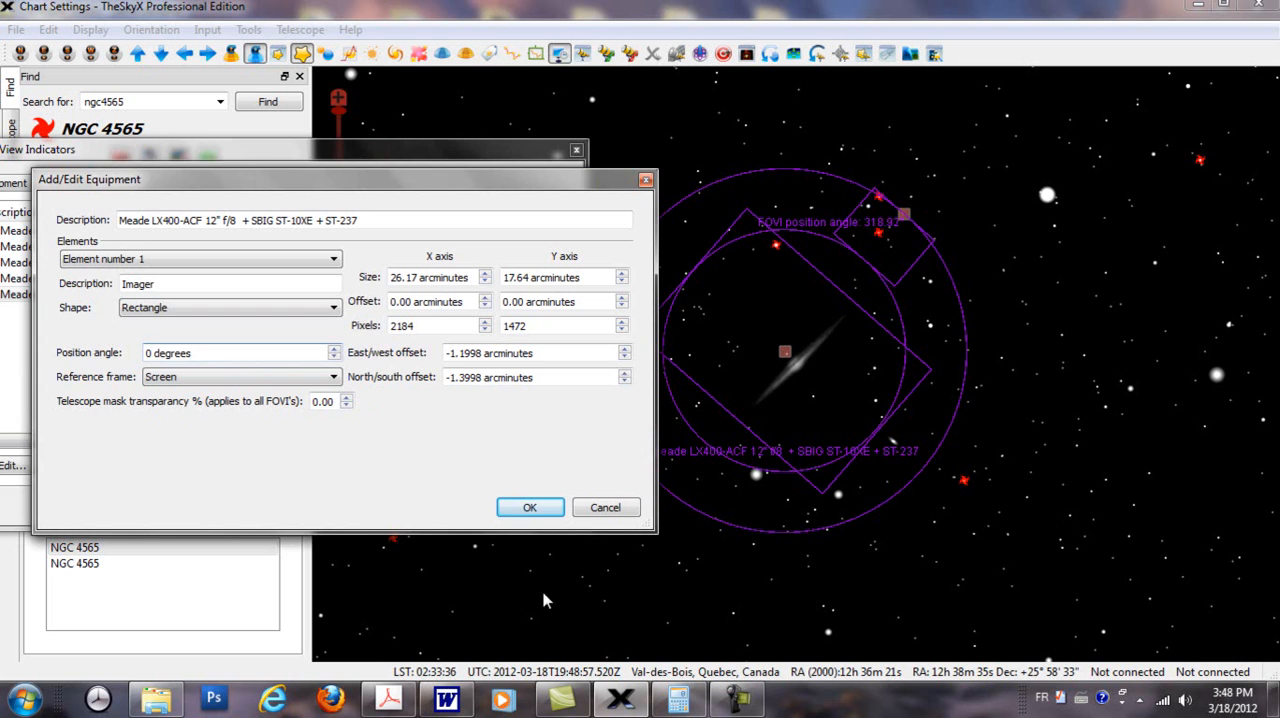
left_click(525, 508)
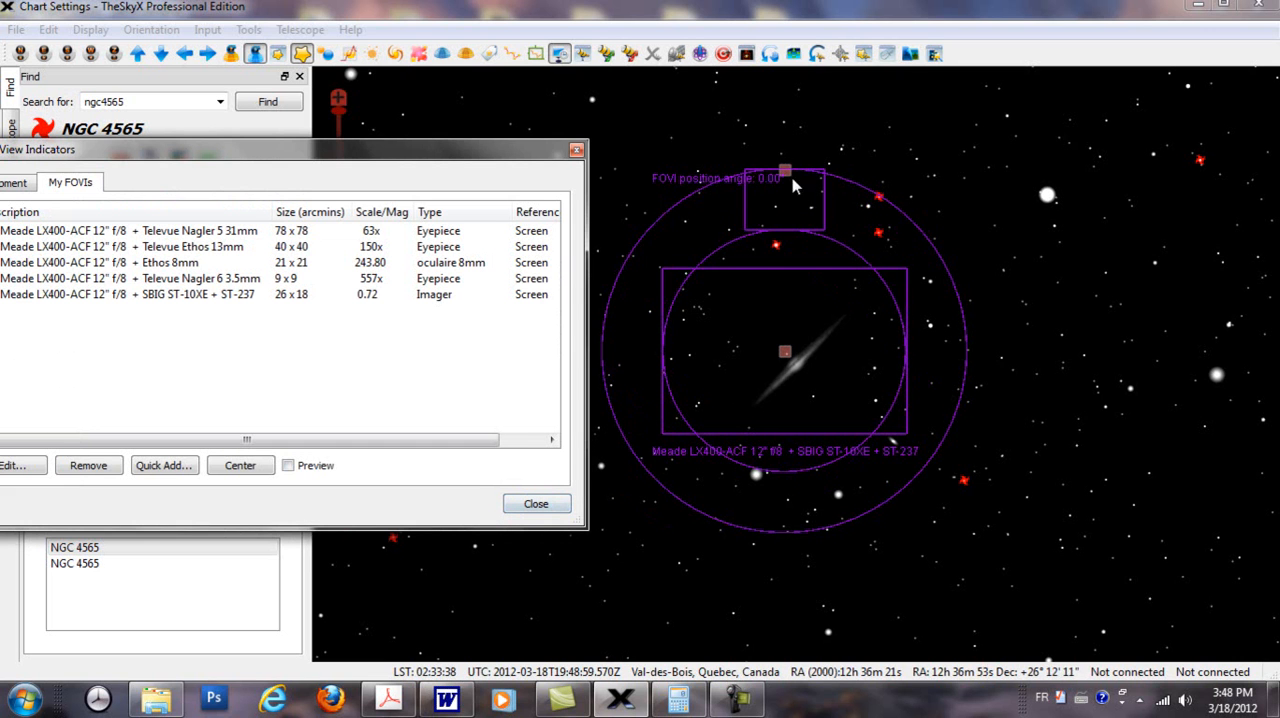
Step: Set the SBIG ST-10XE + ST-237 indicator's position angle to 45 degrees and uncover the rotated indicator on the chart
mouse_move(783, 188)
left_mouse_down()
mouse_move(812, 172)
mouse_move(788, 183)
left_mouse_up()
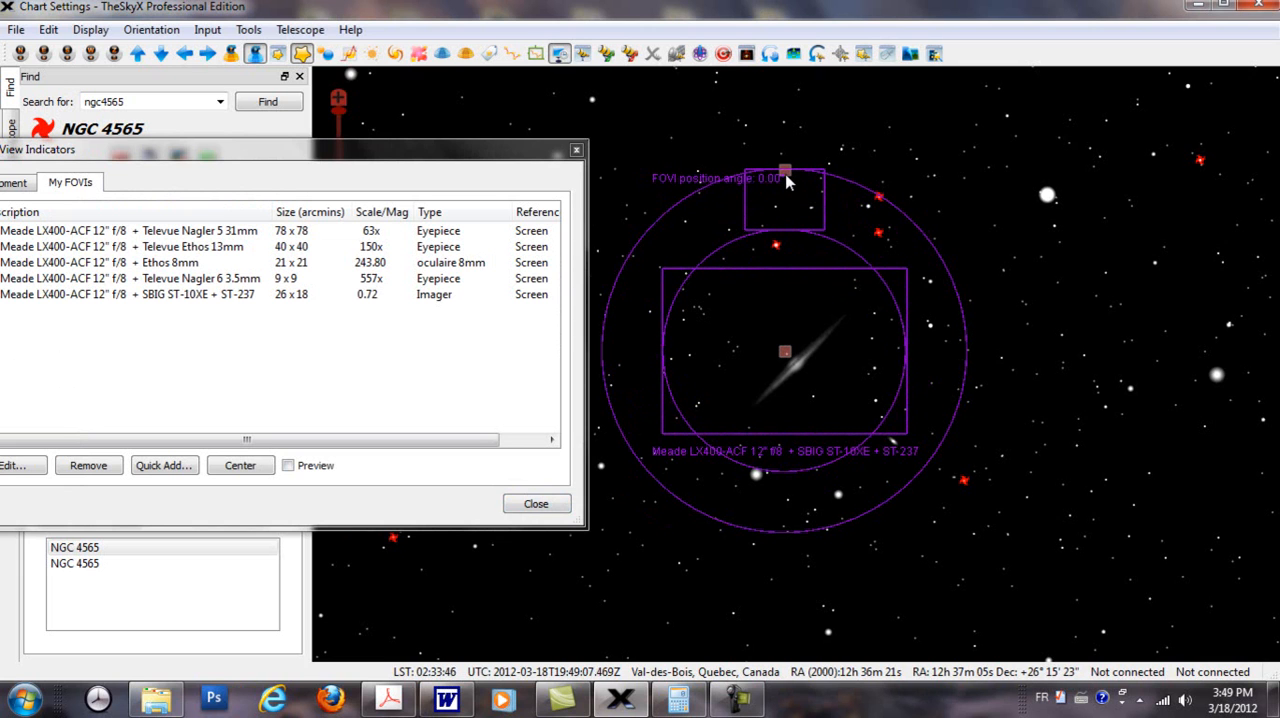
left_click_drag(478, 147, 520, 137)
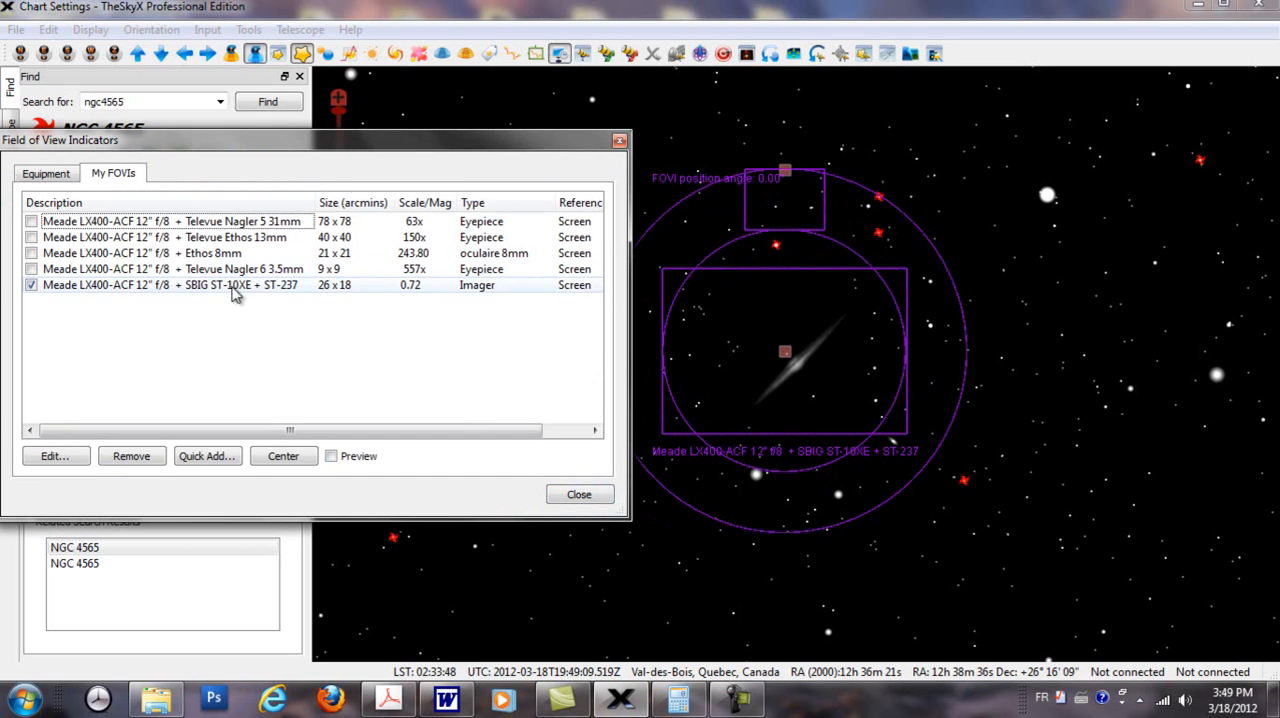
double_click(233, 288)
double_click(174, 353)
left_click_drag(170, 353, 140, 353)
type("45 degrees")
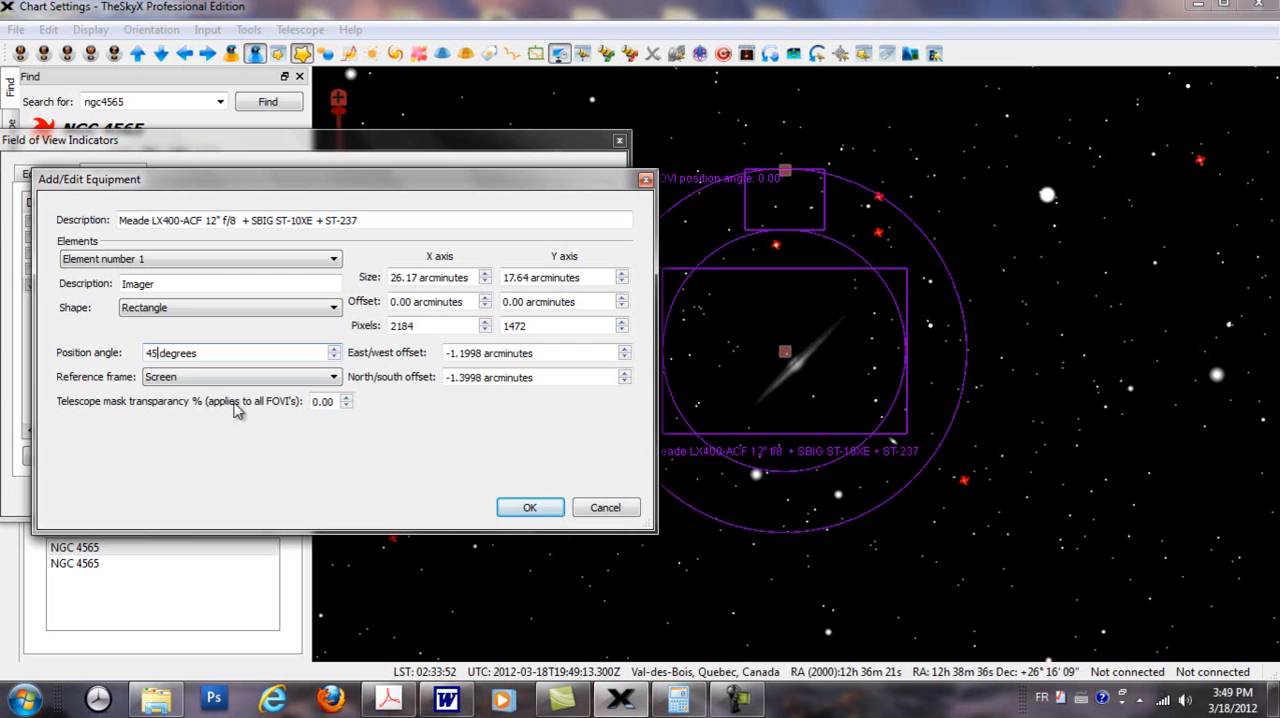
left_click(512, 510)
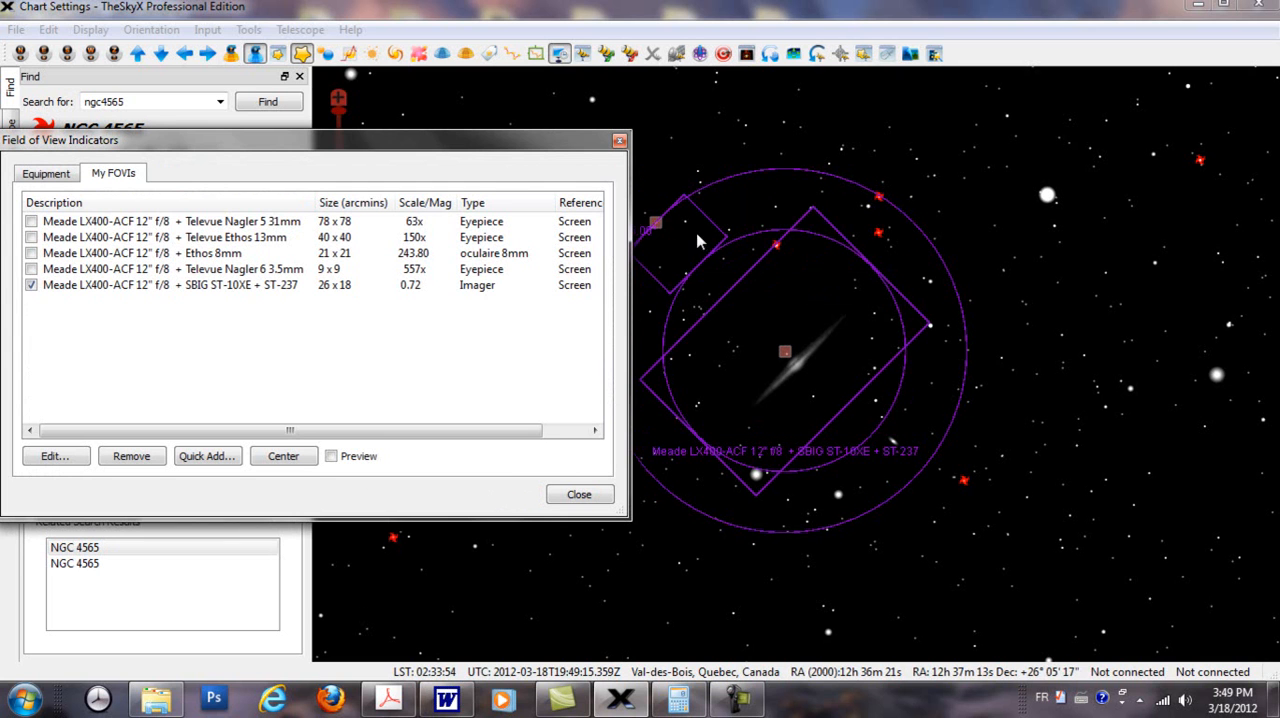
left_click_drag(497, 142, 449, 148)
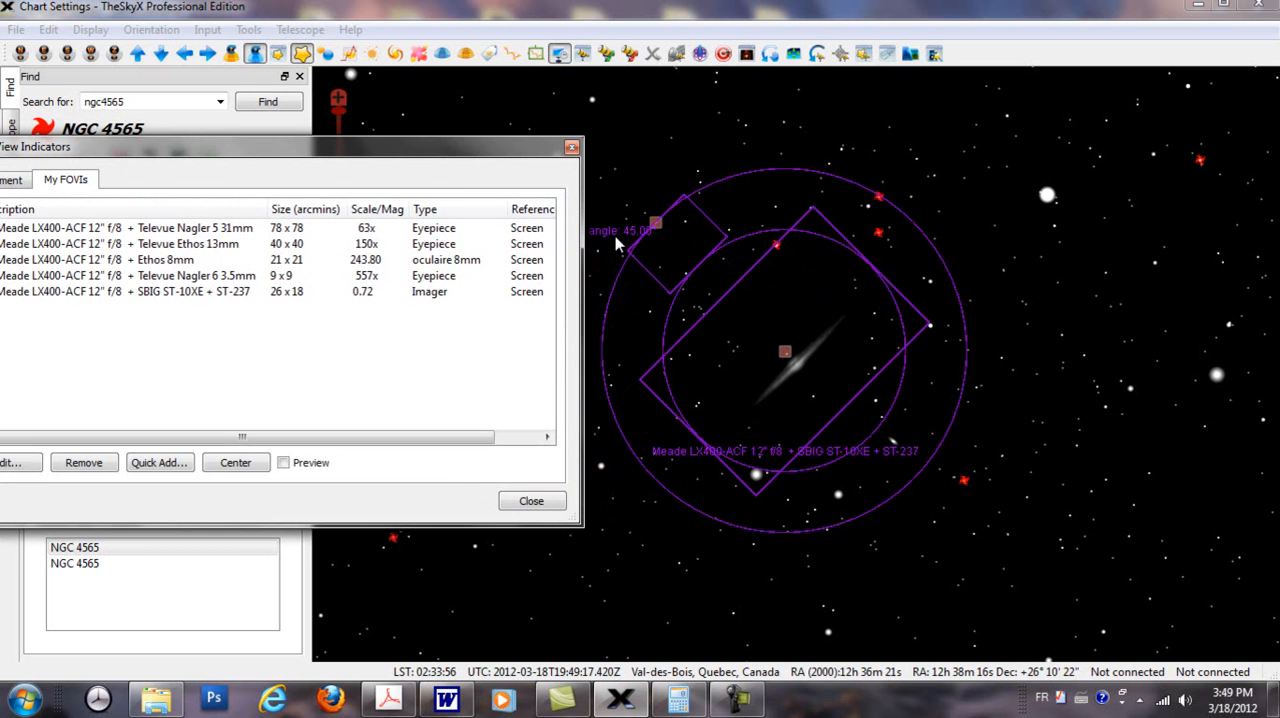
Step: Return the SBIG ST-10XE + ST-237 indicator's position angle to 0 degrees
left_click_drag(347, 150, 426, 152)
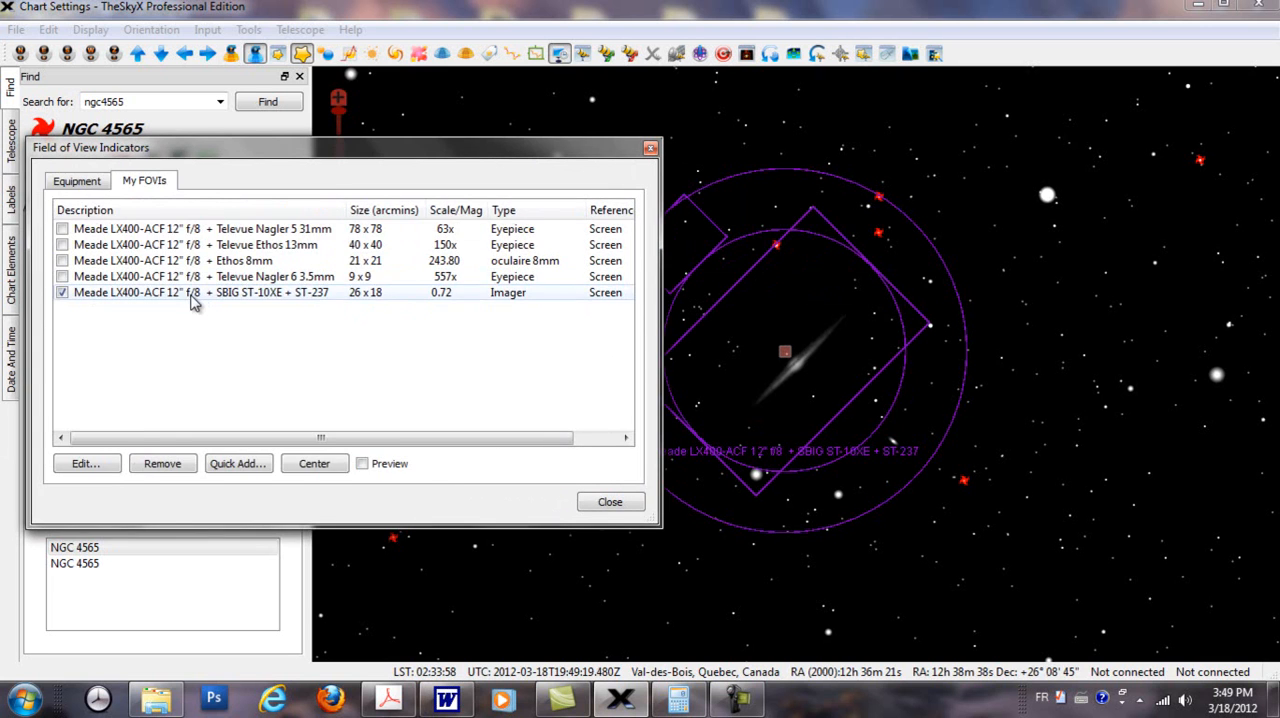
double_click(196, 293)
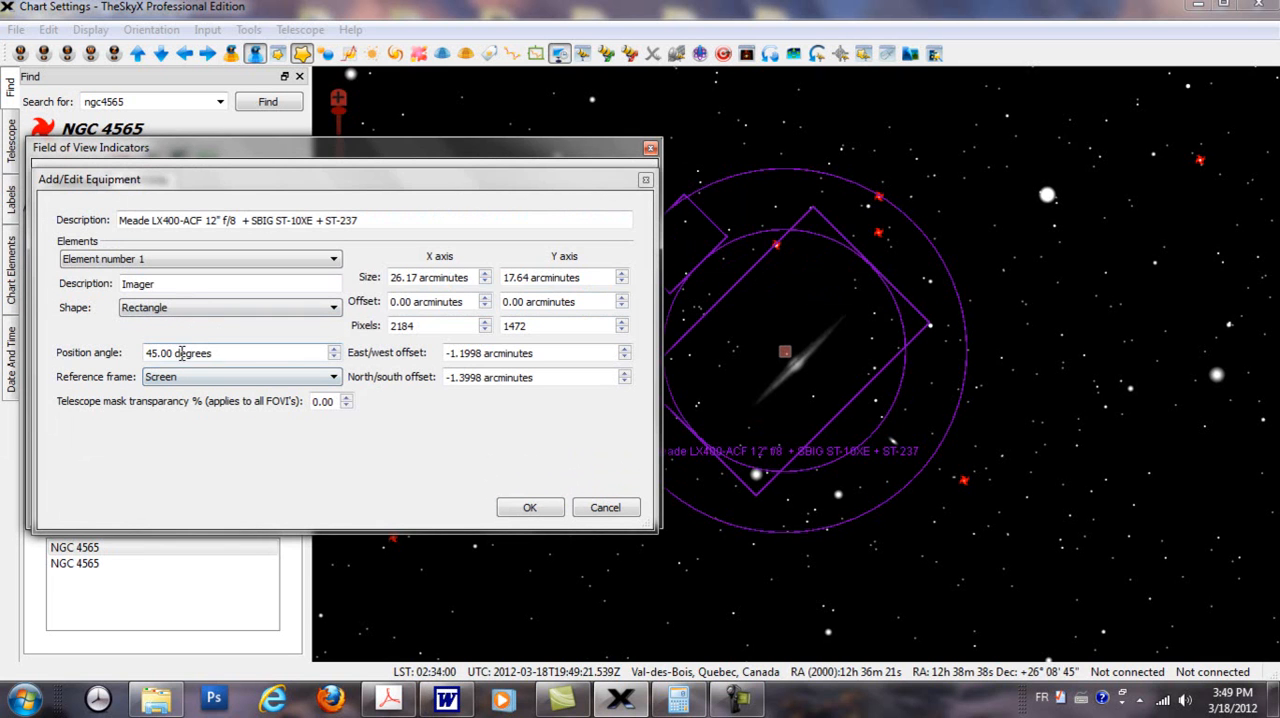
left_click_drag(180, 352, 80, 357)
type("0")
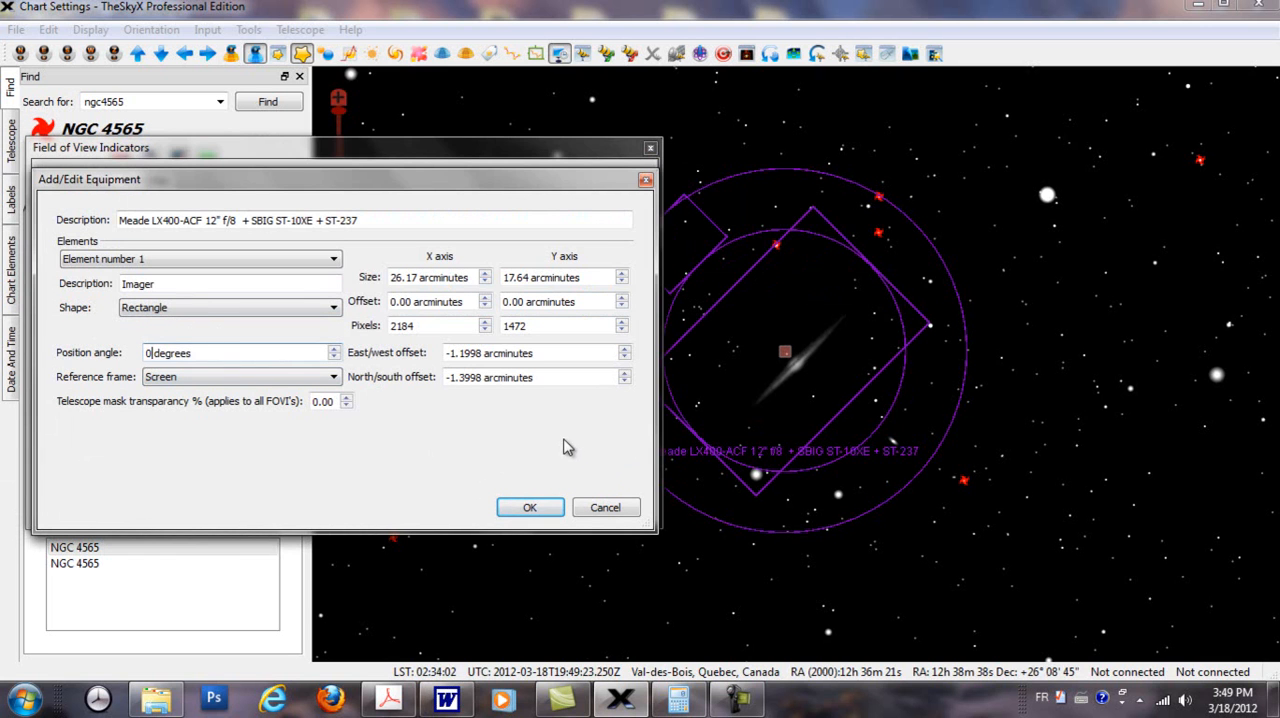
left_click(528, 508)
left_click_drag(503, 149, 439, 168)
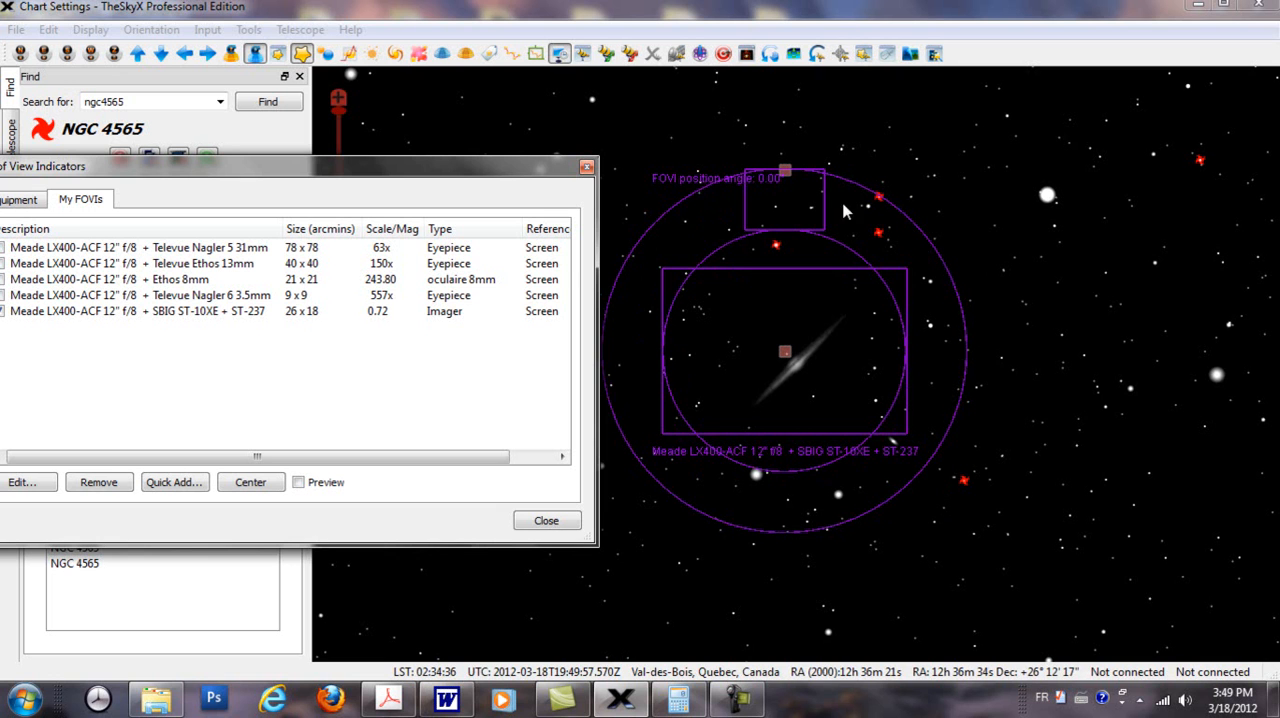
Step: Review the available reference frames and the offsets of the SBIG ST-10XE + ST-237 indicator without changing them
left_click_drag(406, 178, 435, 118)
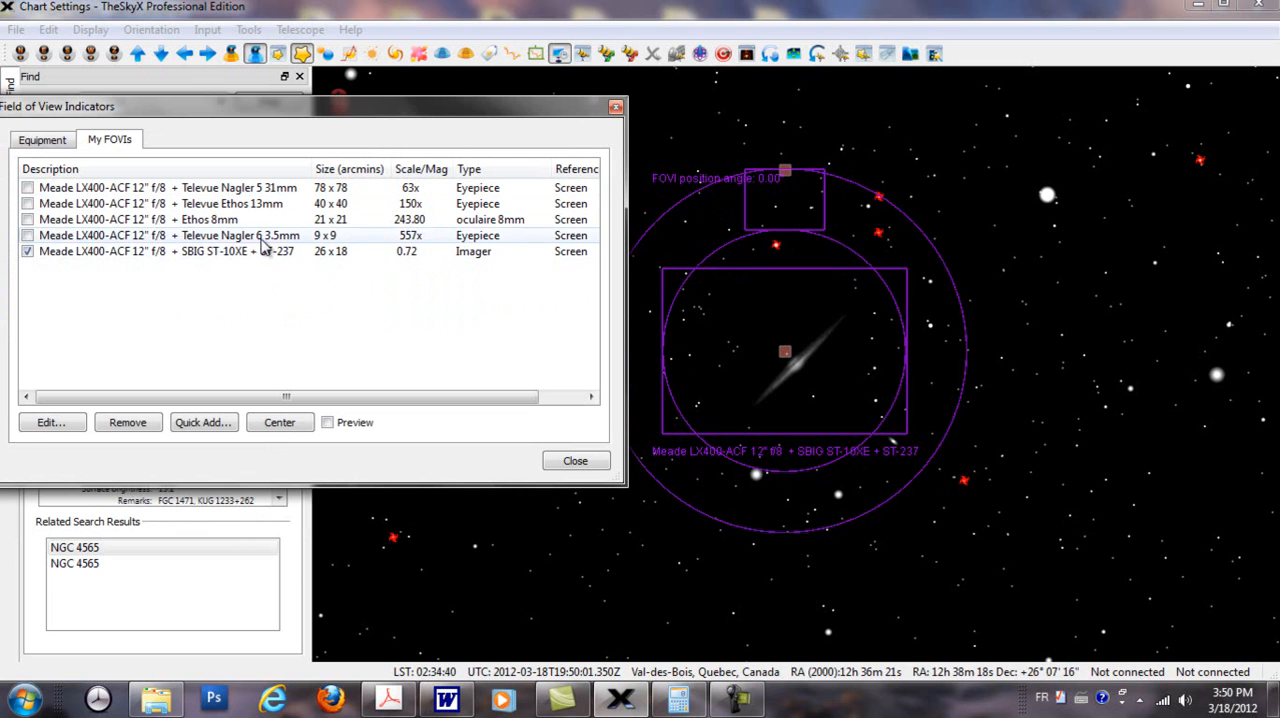
double_click(190, 262)
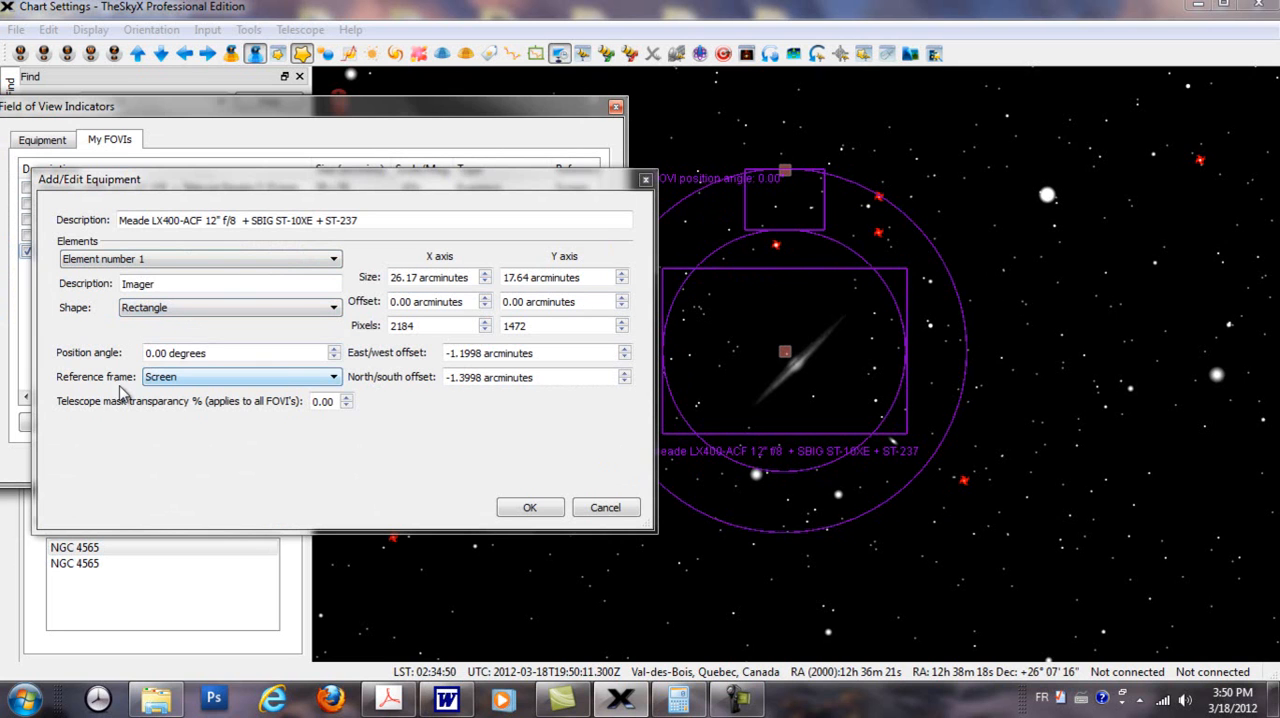
left_click(334, 378)
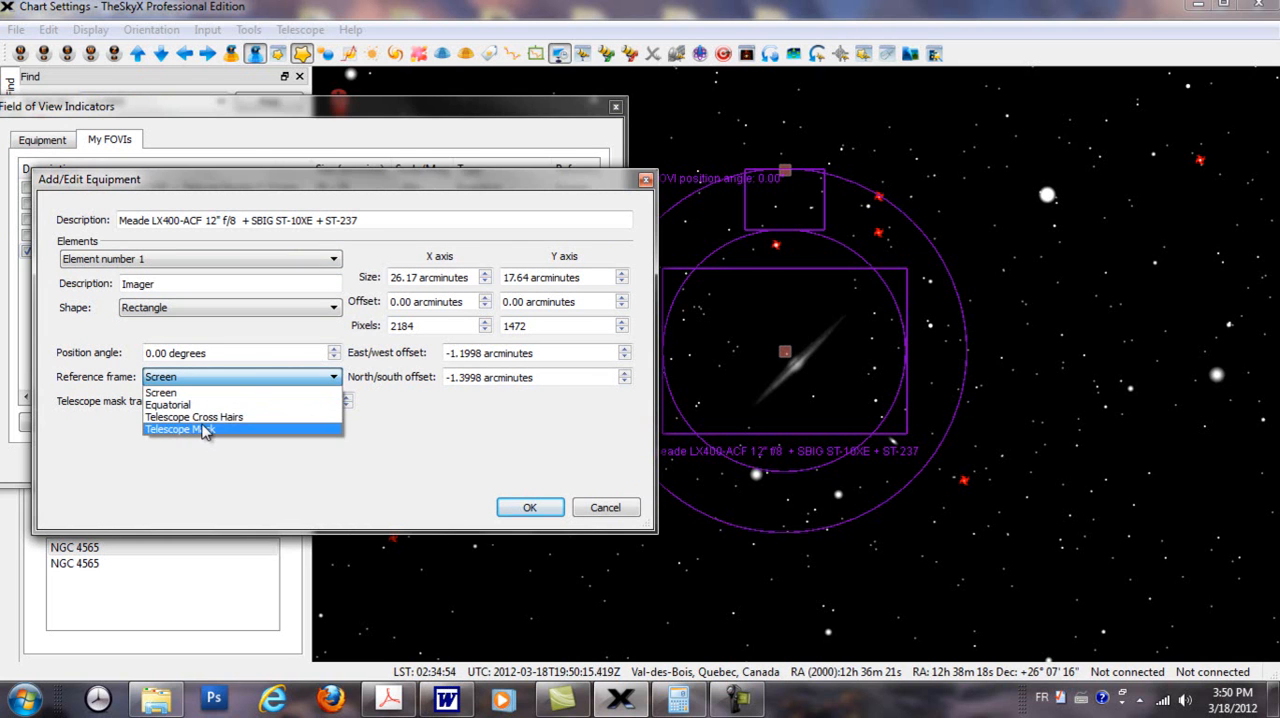
left_click(308, 340)
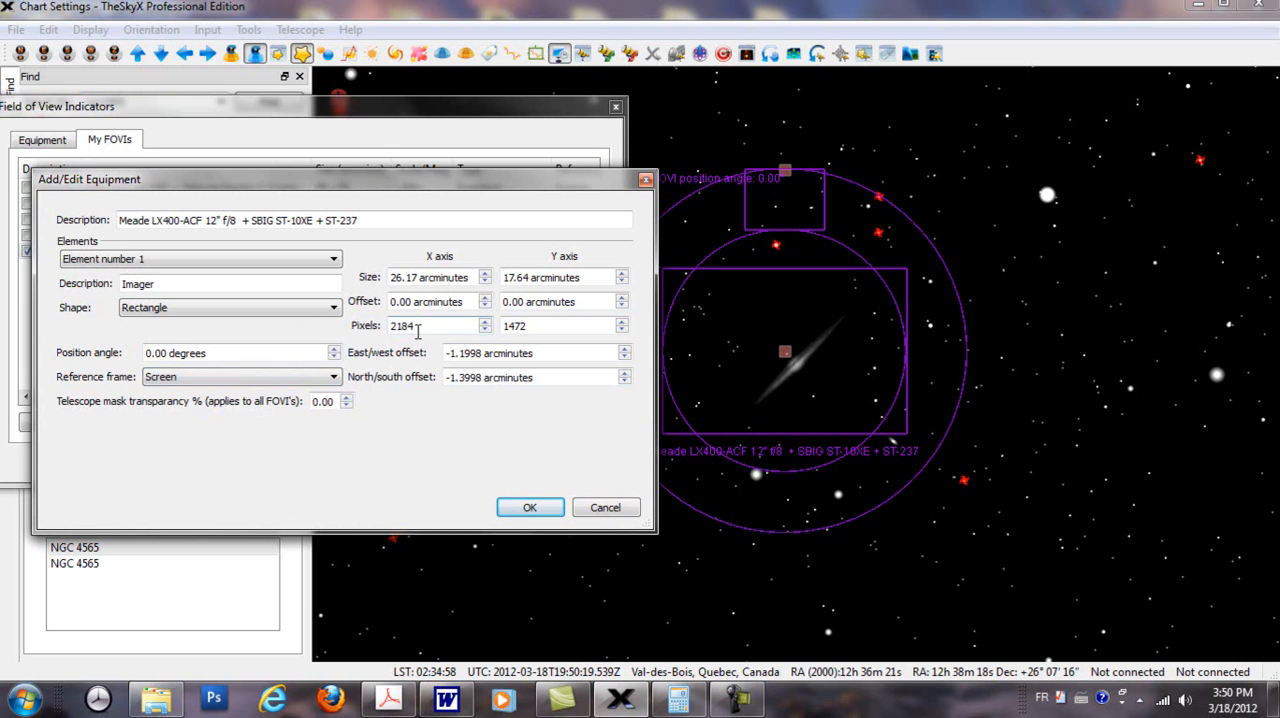
left_click_drag(424, 178, 354, 174)
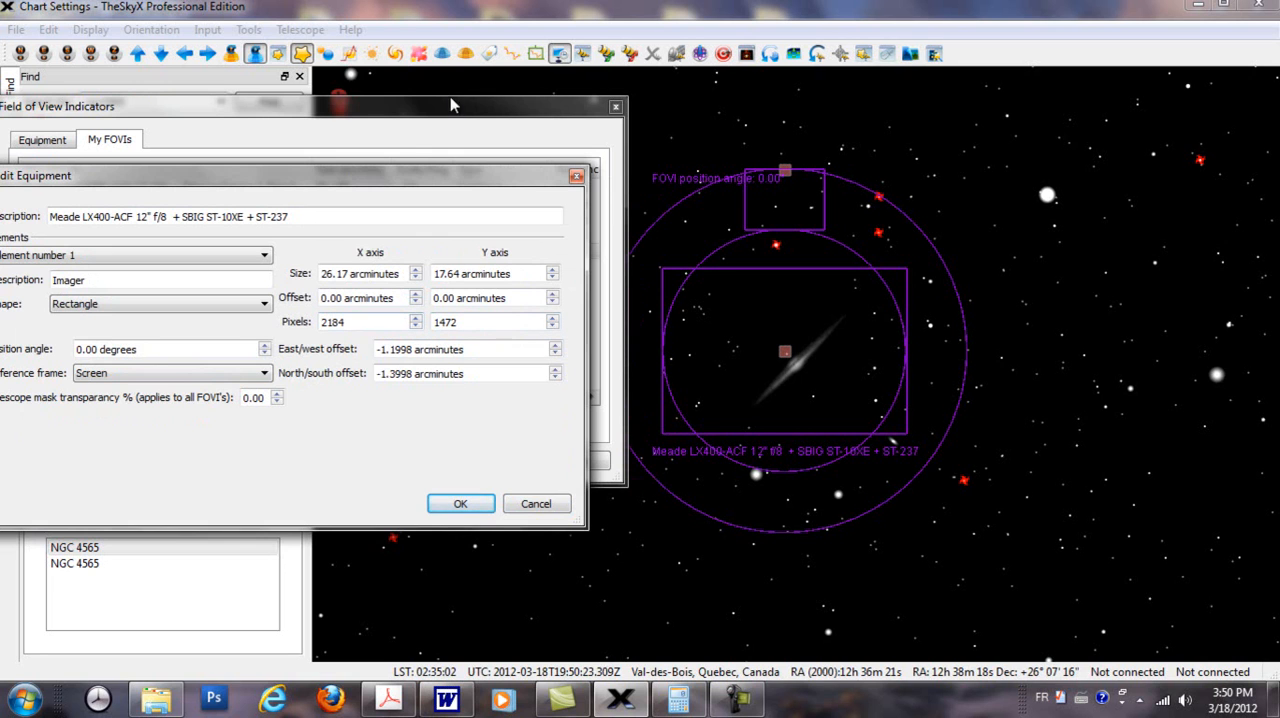
left_click_drag(427, 183, 385, 179)
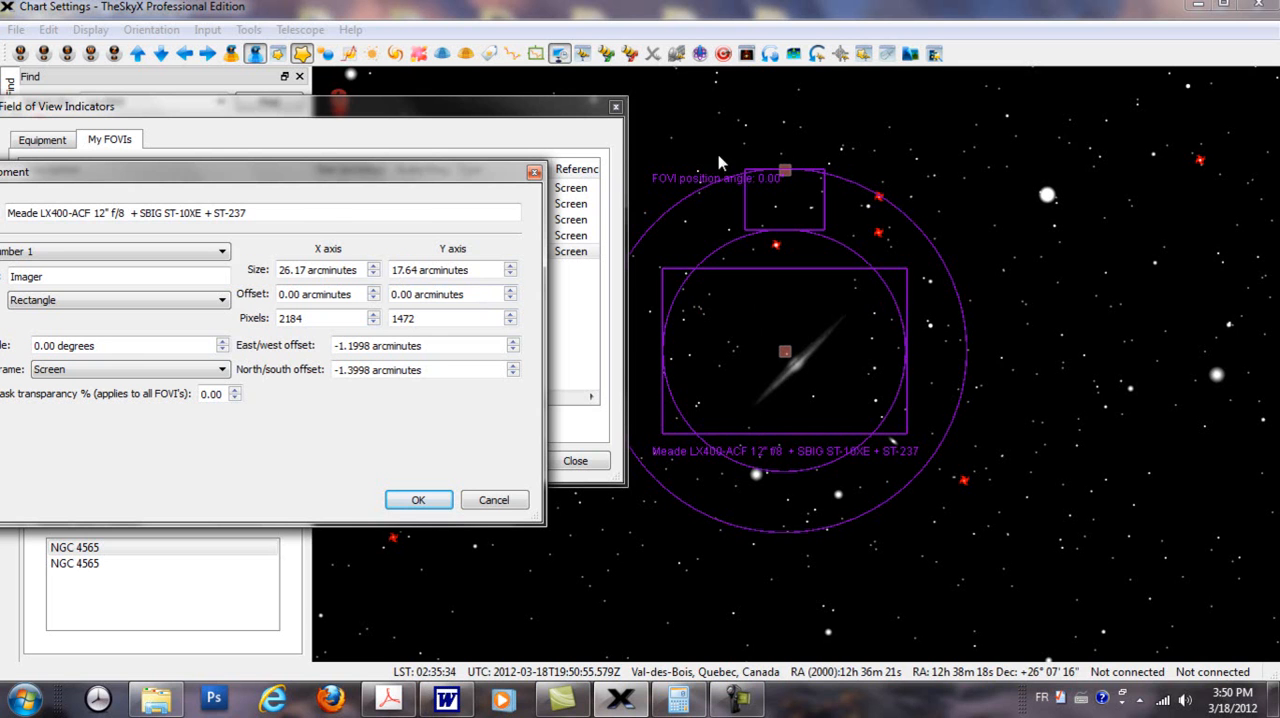
left_click(534, 172)
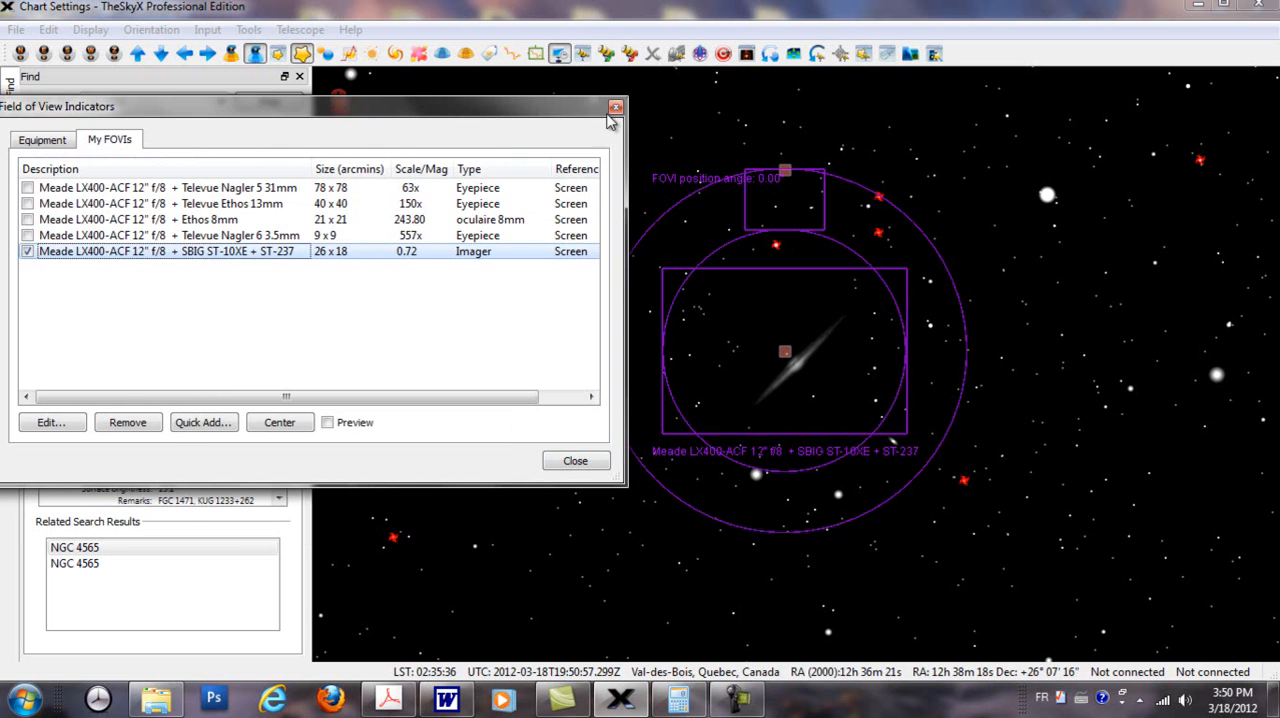
Step: Measure the width of the imager rectangle with Angular Separation & Position Angle and compare it with the indicator's listed size
left_click(615, 107)
left_click(249, 30)
left_click(476, 104)
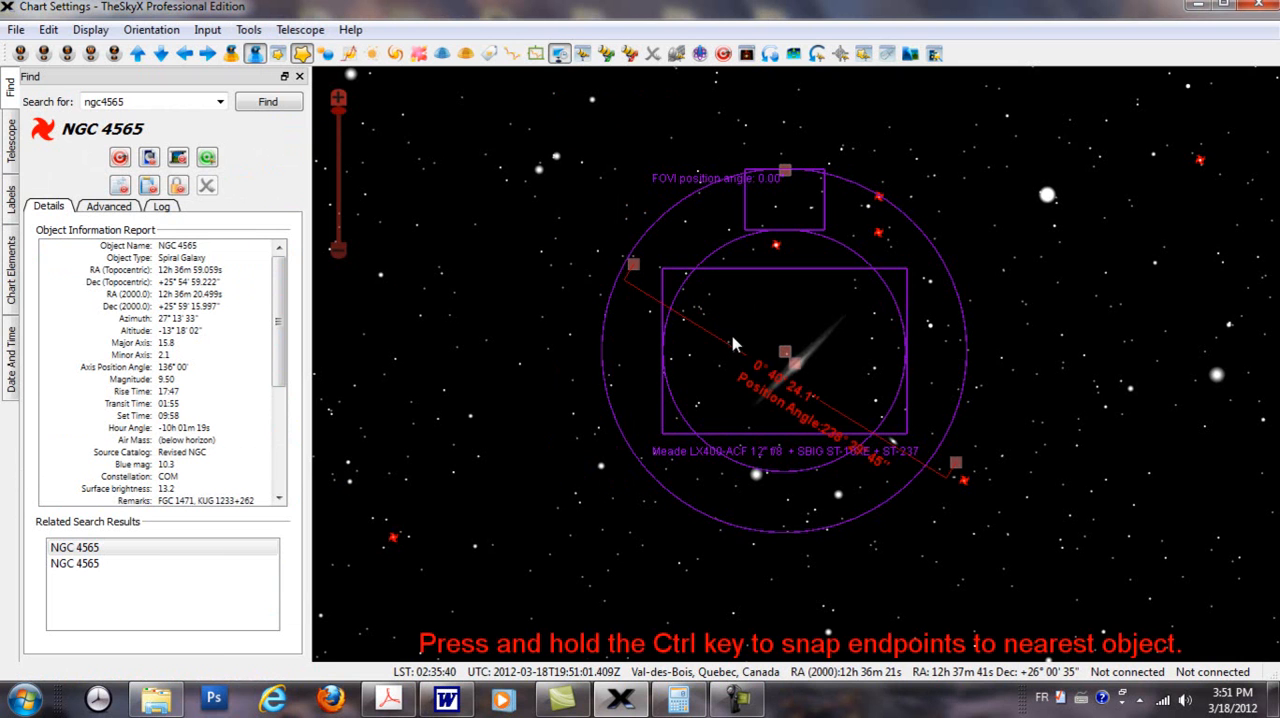
left_click_drag(634, 266, 662, 361)
left_click_drag(957, 467, 908, 359)
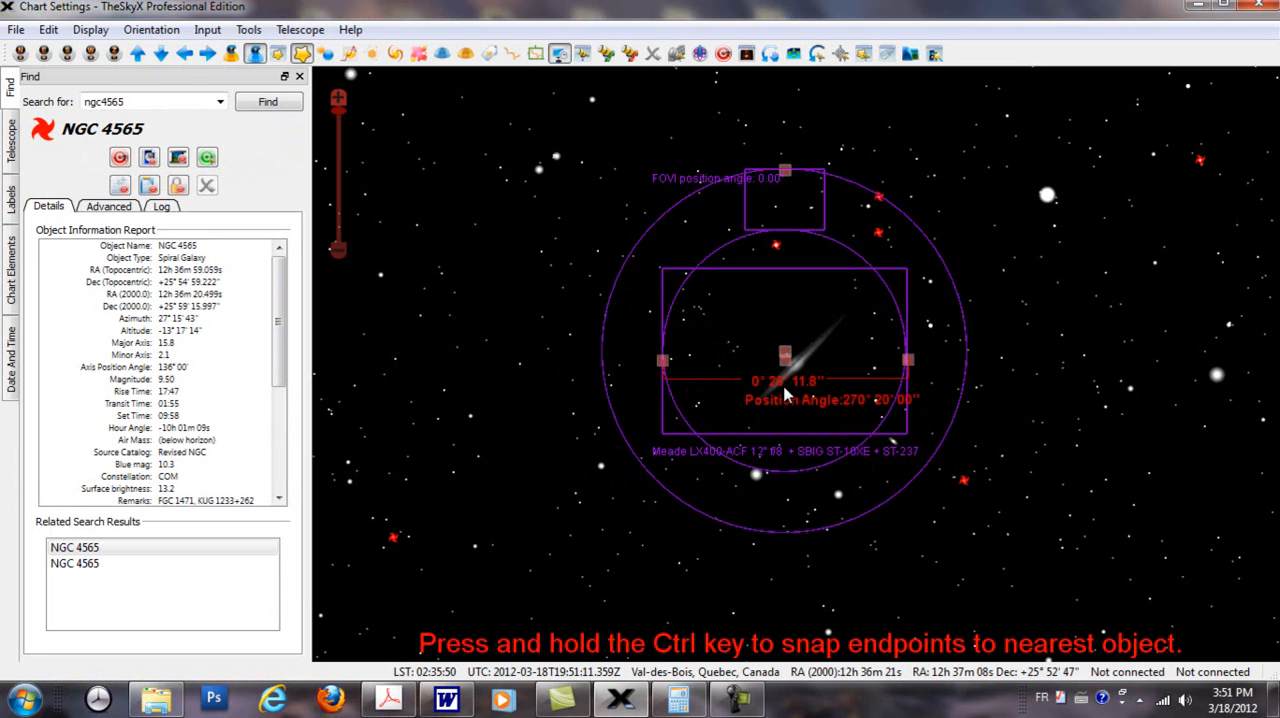
left_click(746, 54)
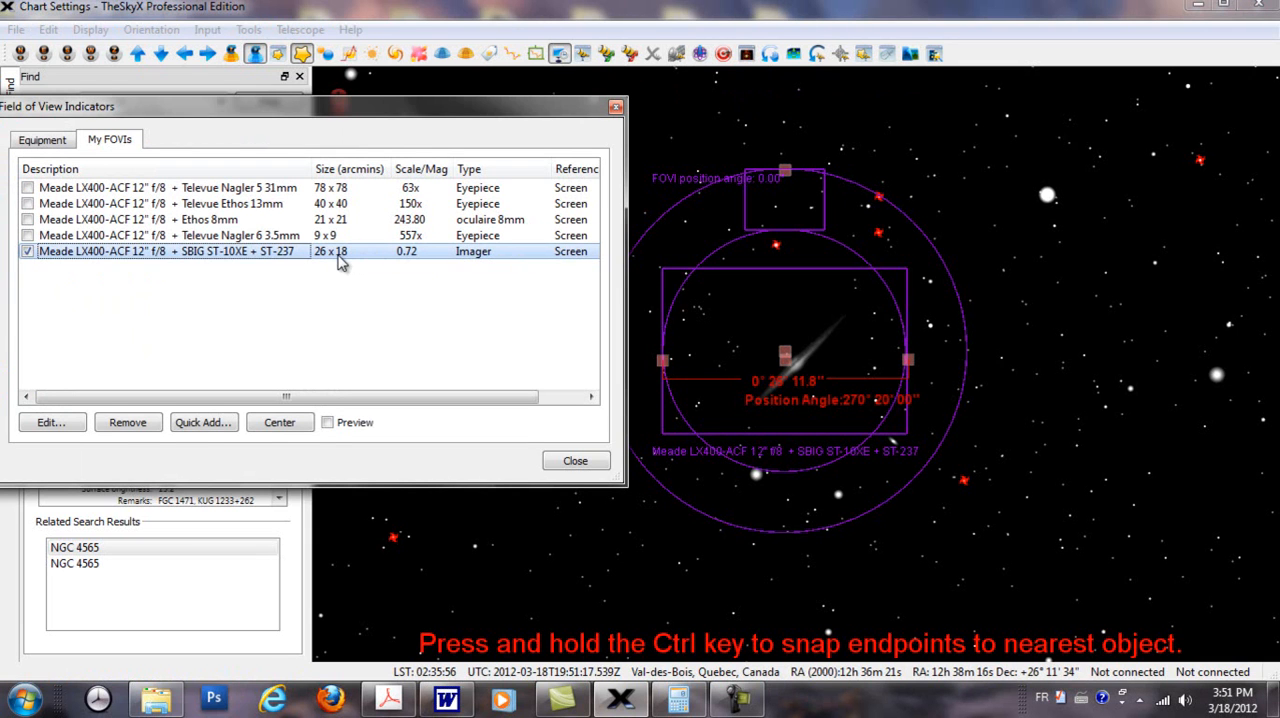
Step: Measure the height of the imager rectangle, compare it with the listed size, and turn off the angular separation tool
left_click_drag(663, 360, 778, 268)
left_click_drag(907, 360, 770, 433)
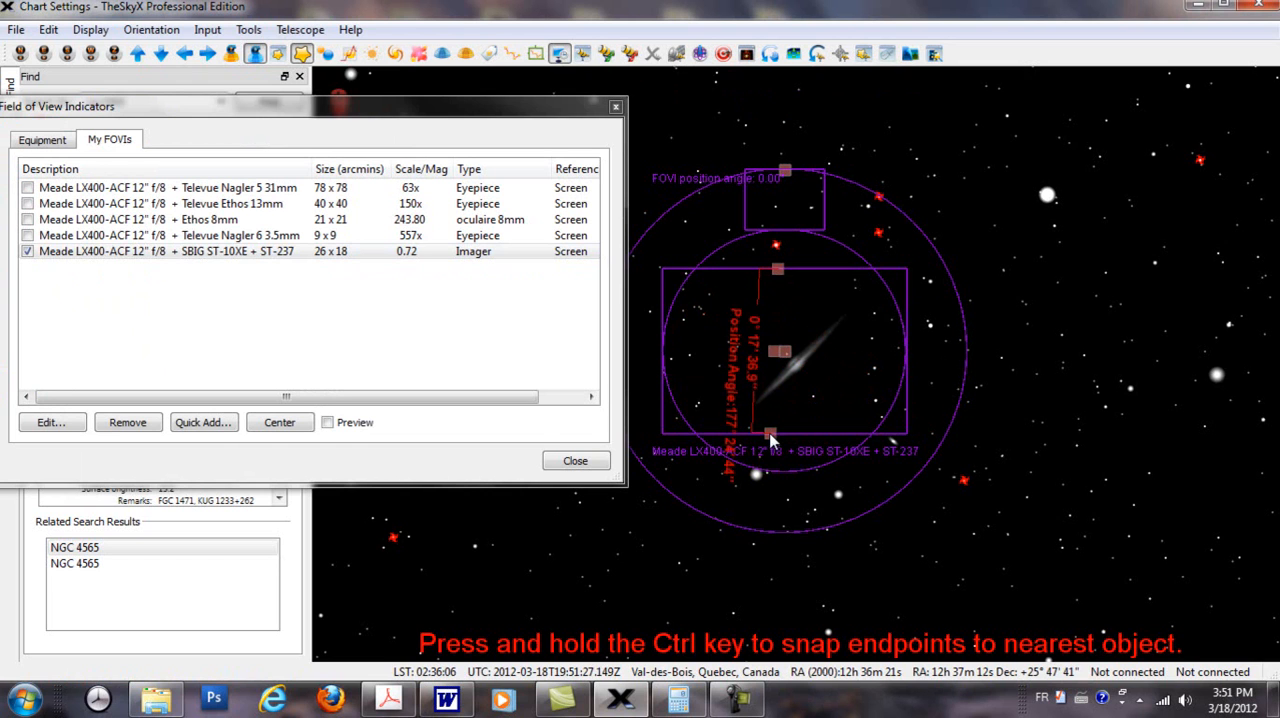
left_click_drag(778, 268, 770, 268)
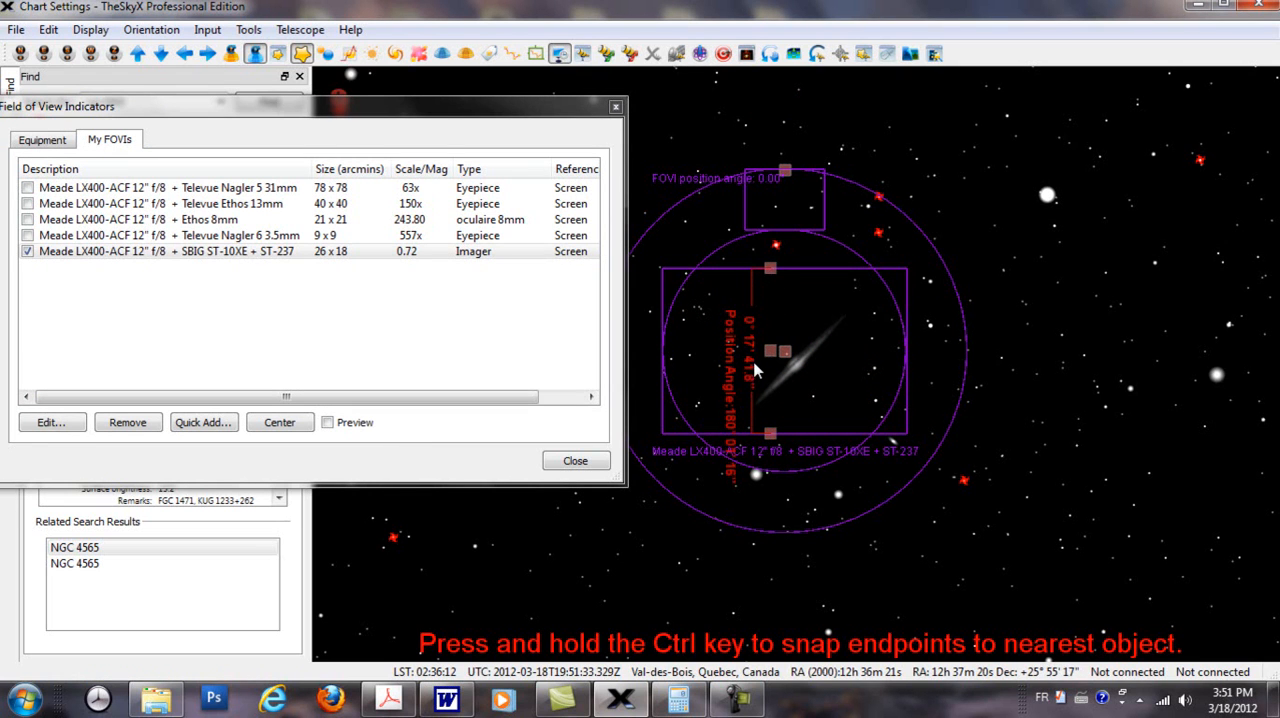
left_click(358, 255)
left_click(248, 29)
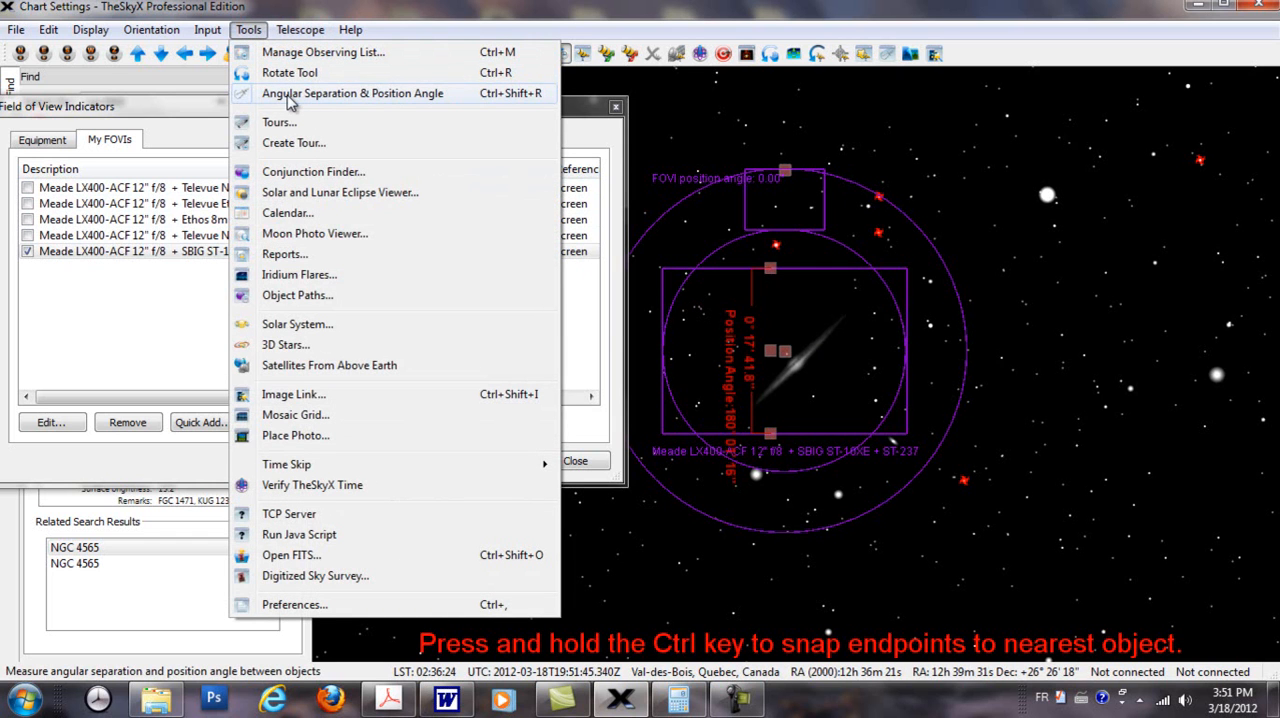
left_click(288, 100)
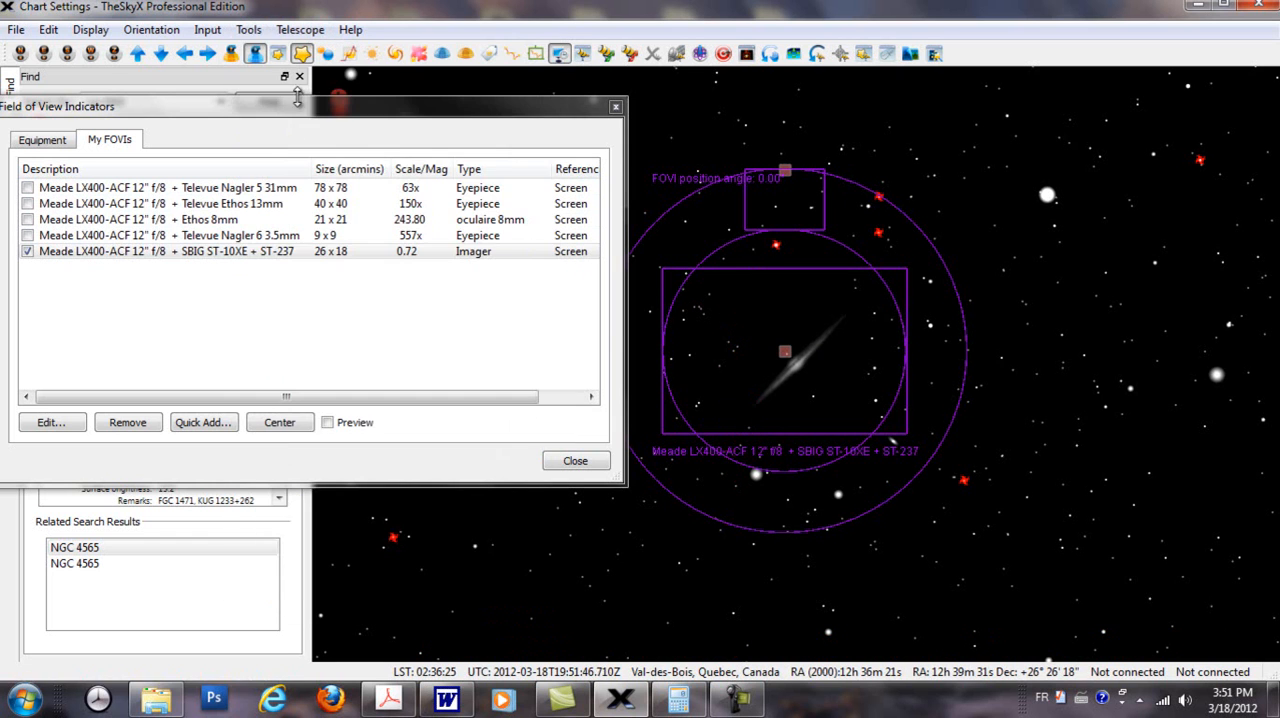
Step: Open the SBIG ST-10XE + ST-237 indicator for editing and review element number 2, the autoguider
double_click(280, 258)
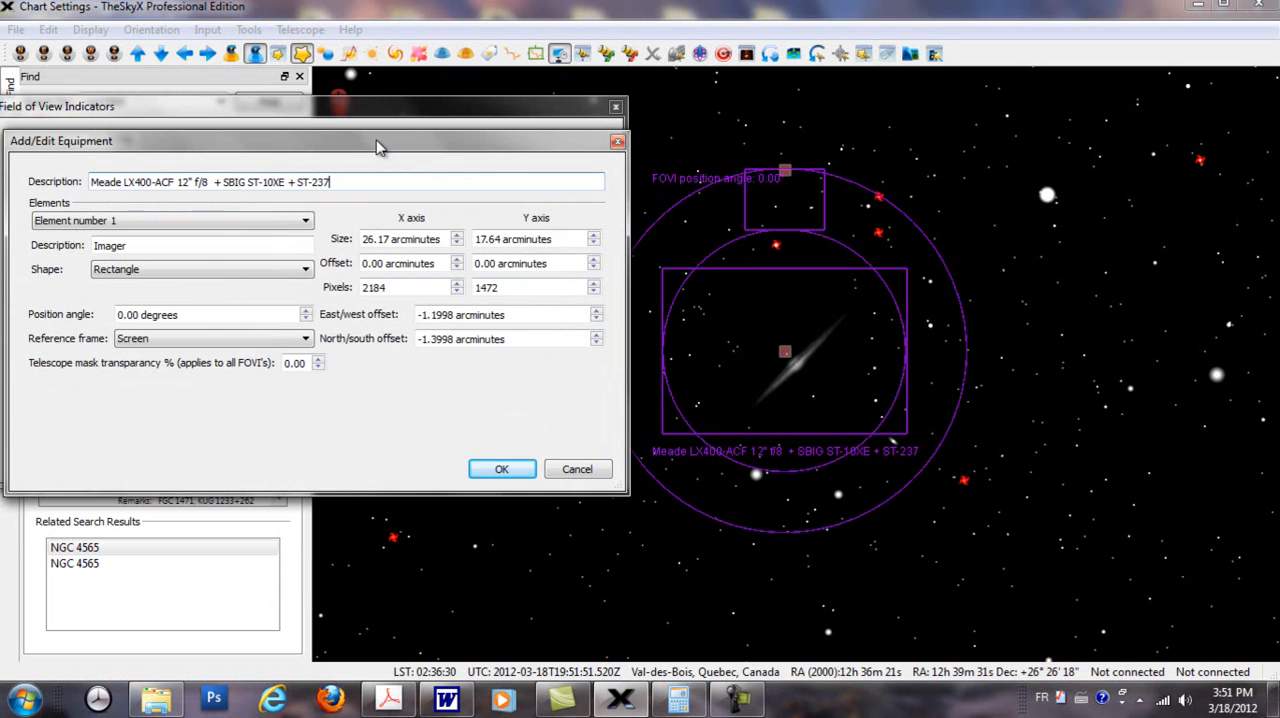
left_click(306, 225)
left_click(120, 250)
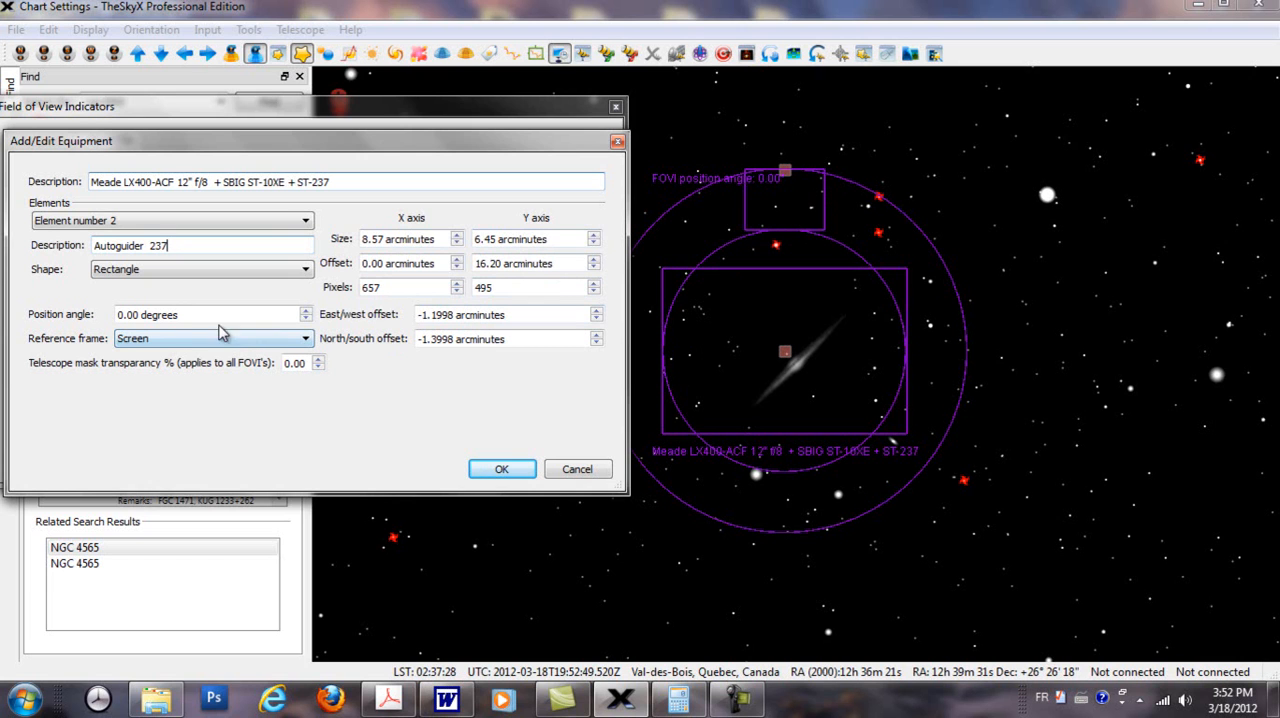
Step: Set the X and Y size of element number 4, the outer circle, to 0 arcminutes
left_click(308, 222)
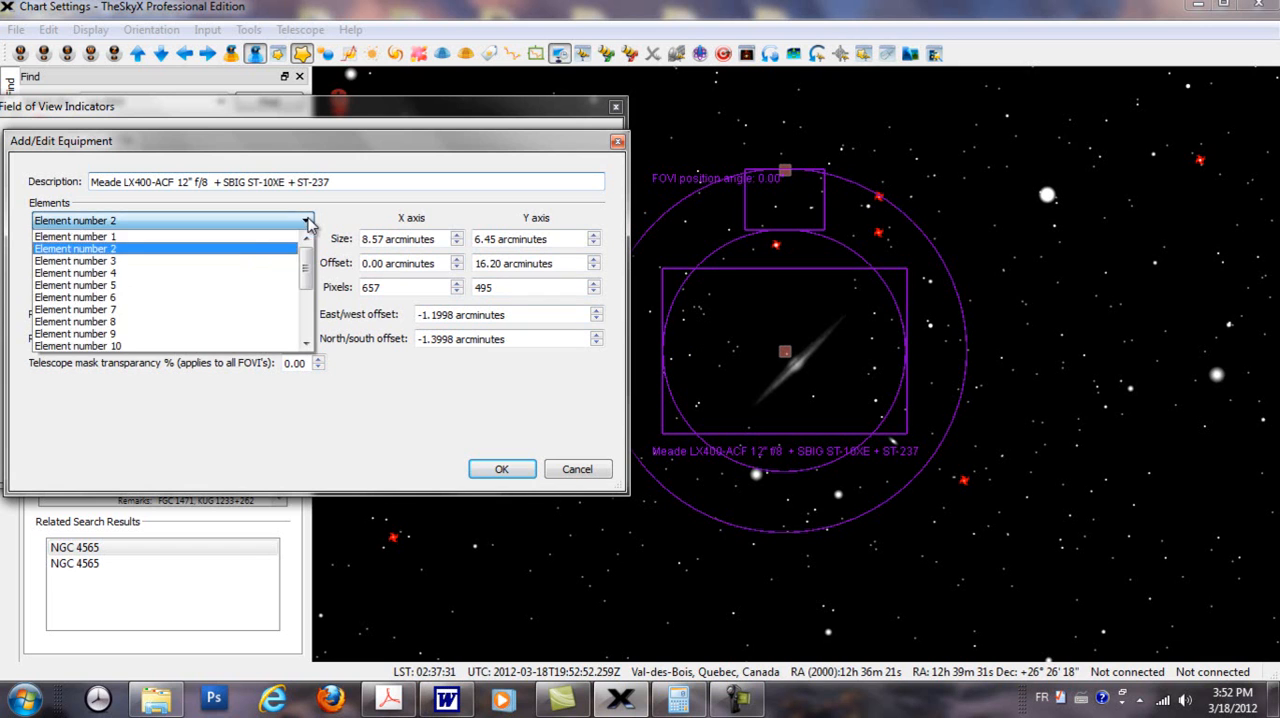
left_click(90, 275)
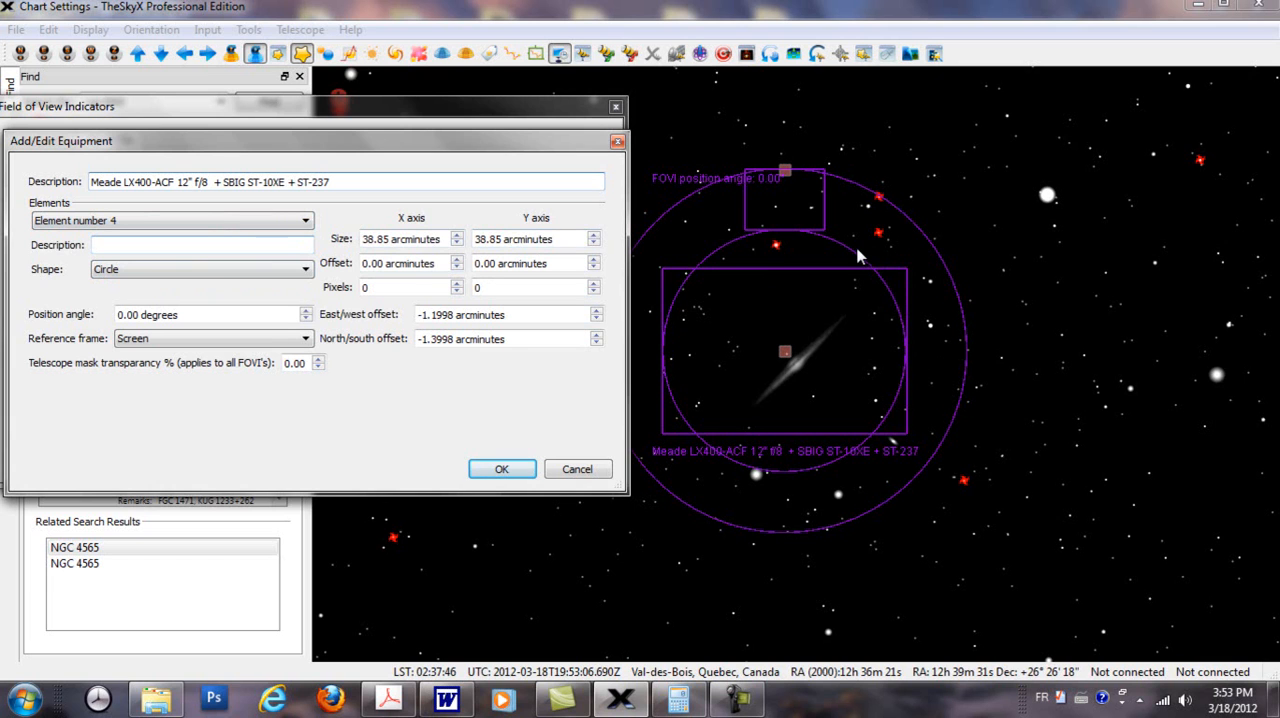
left_click_drag(387, 238, 327, 246)
type("0")
key("Delete")
double_click(504, 240)
type("0")
left_click(512, 470)
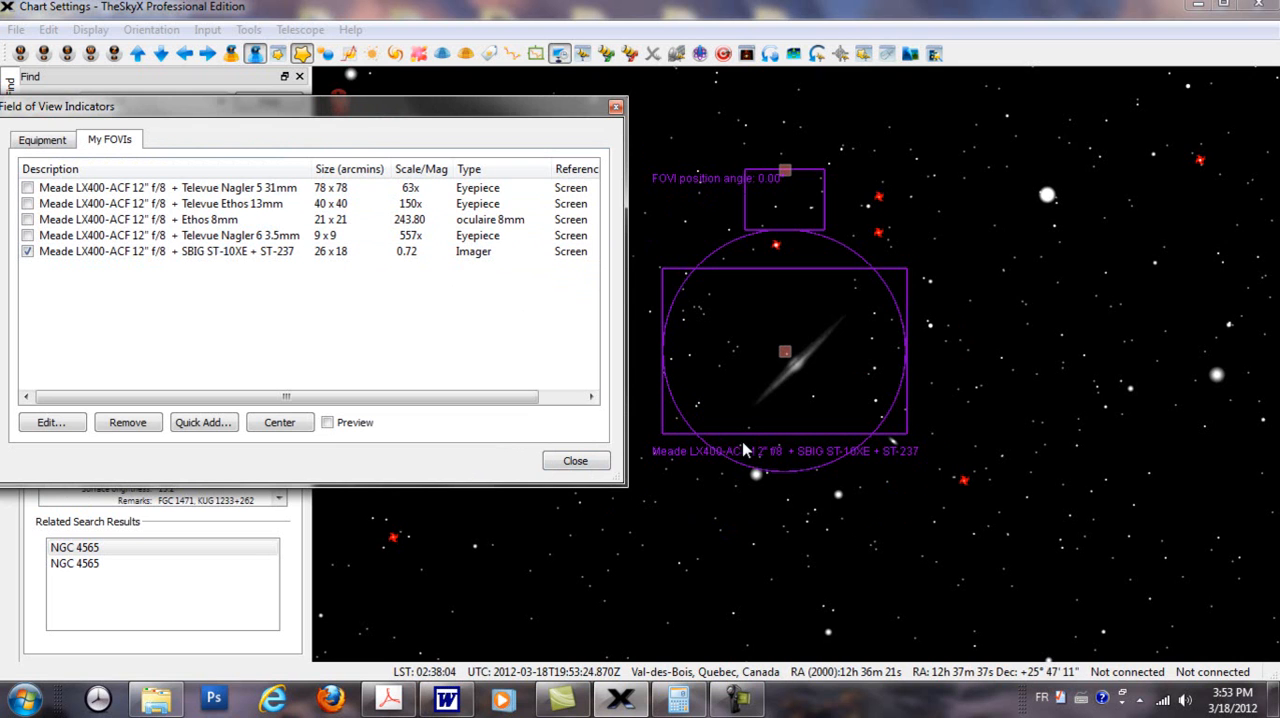
Step: Set the X and Y size of the SBIG indicator's element number 3, the remaining circle, to 0 arcminutes
double_click(193, 255)
left_click(305, 220)
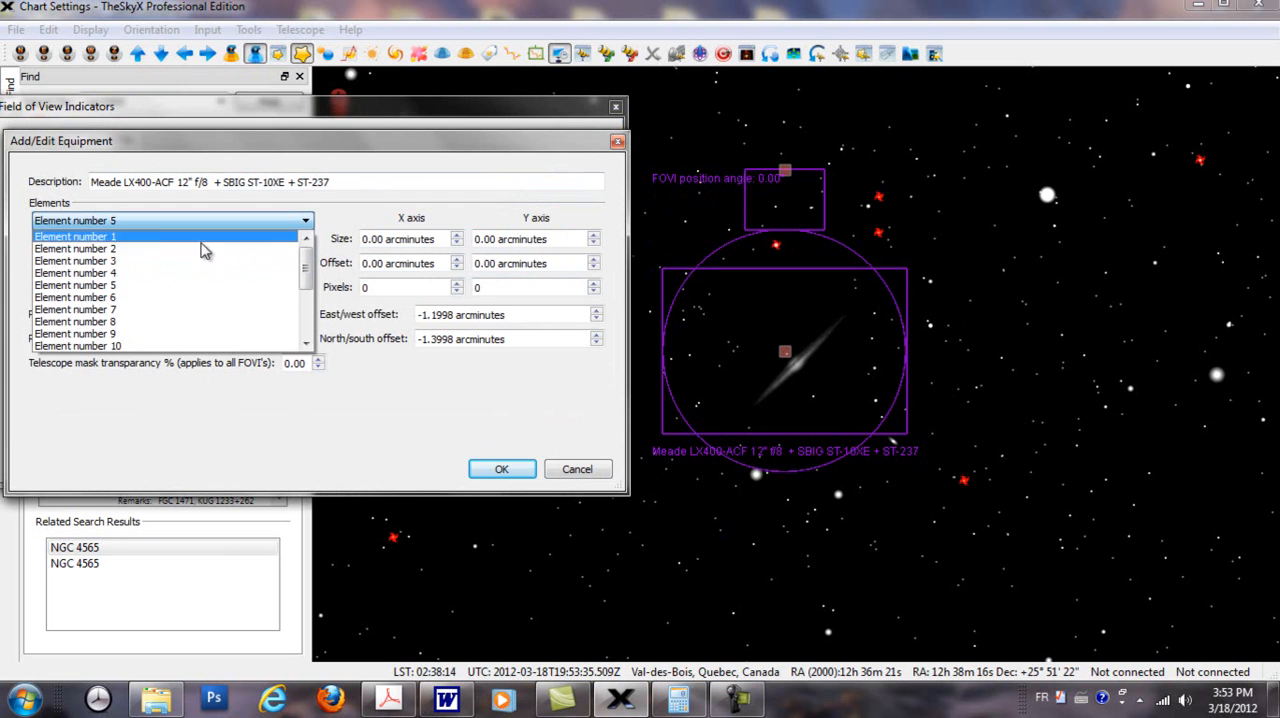
left_click(124, 262)
left_click(385, 239)
left_click_drag(388, 239, 323, 237)
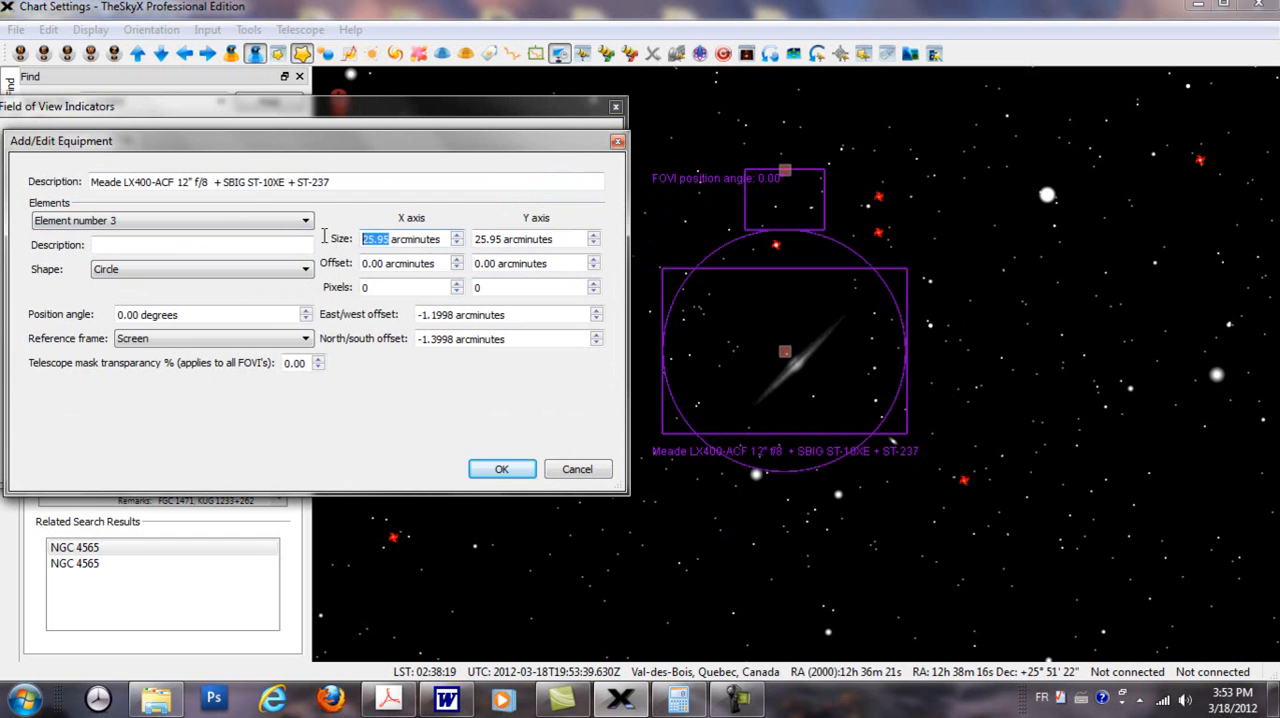
type("0")
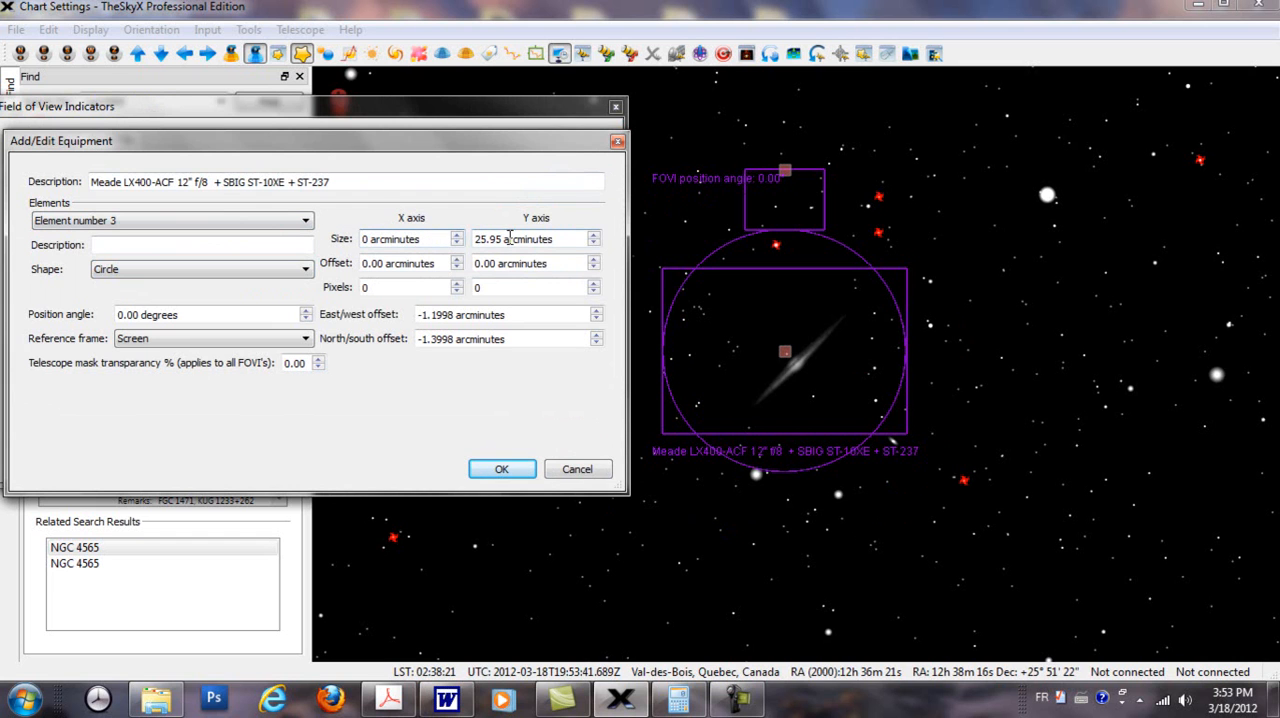
left_click_drag(505, 239, 470, 239)
type("0")
left_click(501, 468)
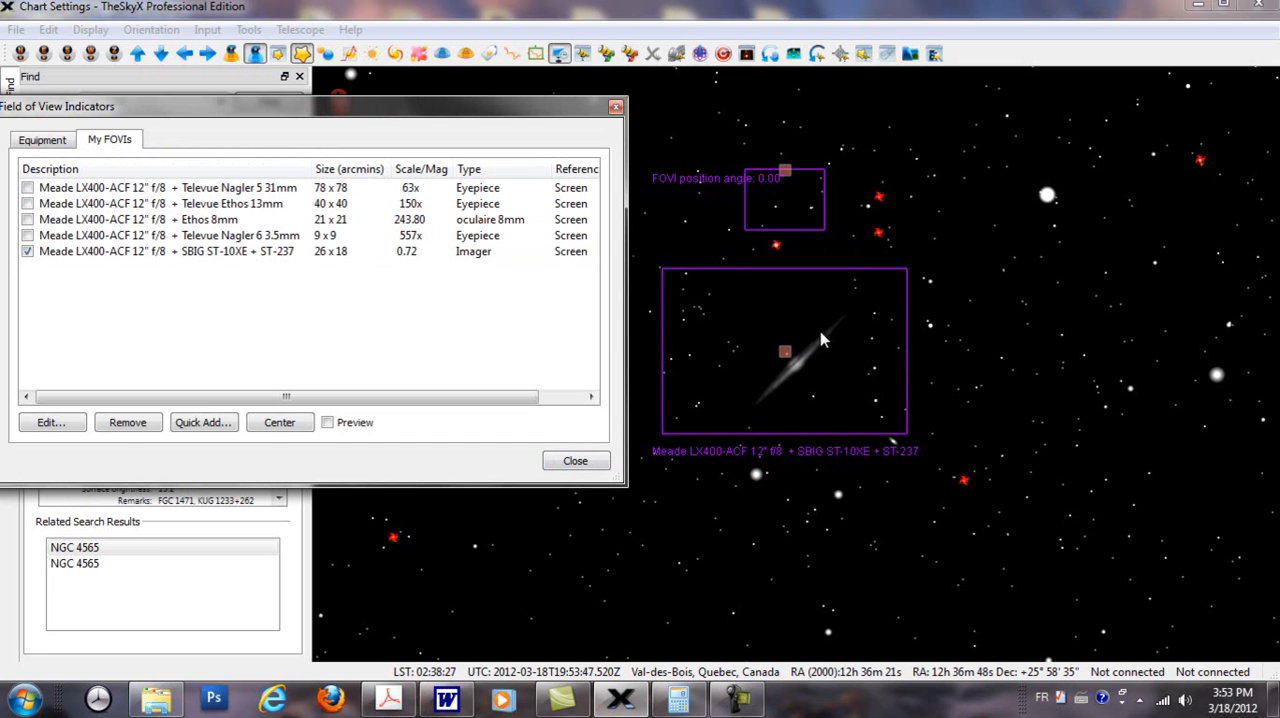
Step: Rotate the SBIG ST-10XE + ST-237 indicator on the chart to about 359 degrees and back to 0 degrees
left_click_drag(548, 110, 435, 161)
left_click_drag(786, 171, 789, 253)
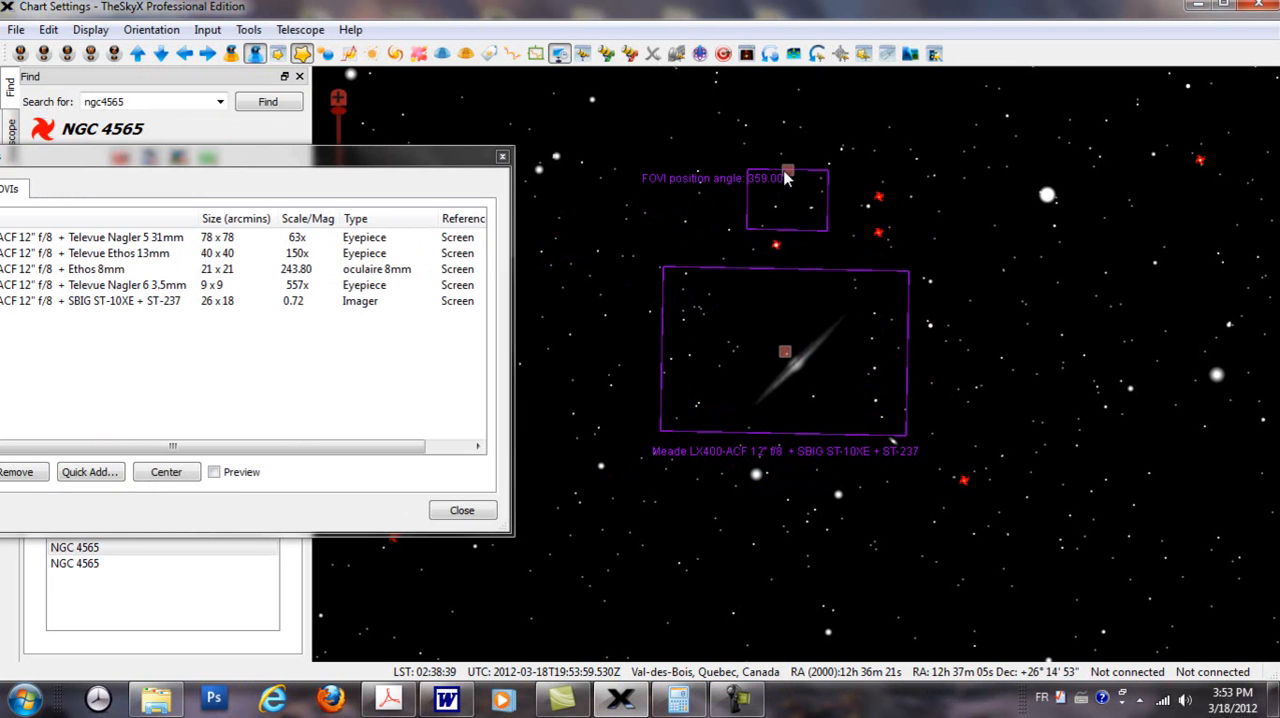
left_click_drag(785, 176, 787, 178)
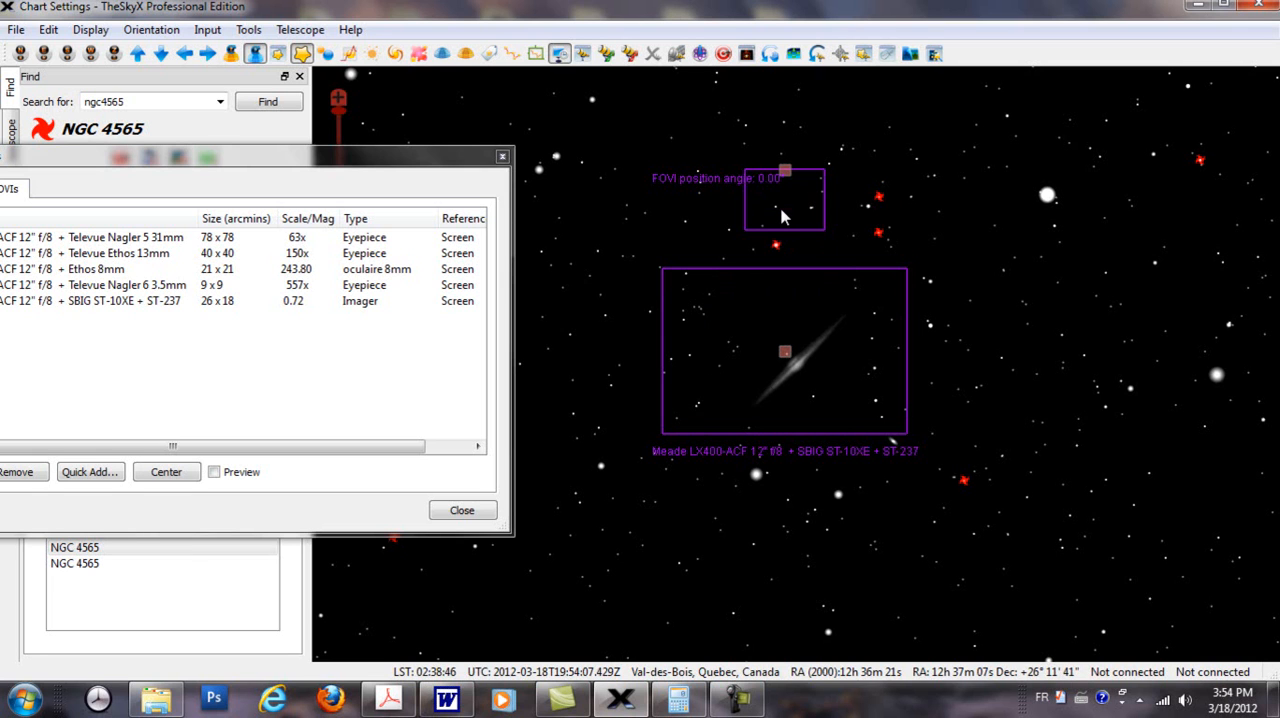
mouse_move(784, 218)
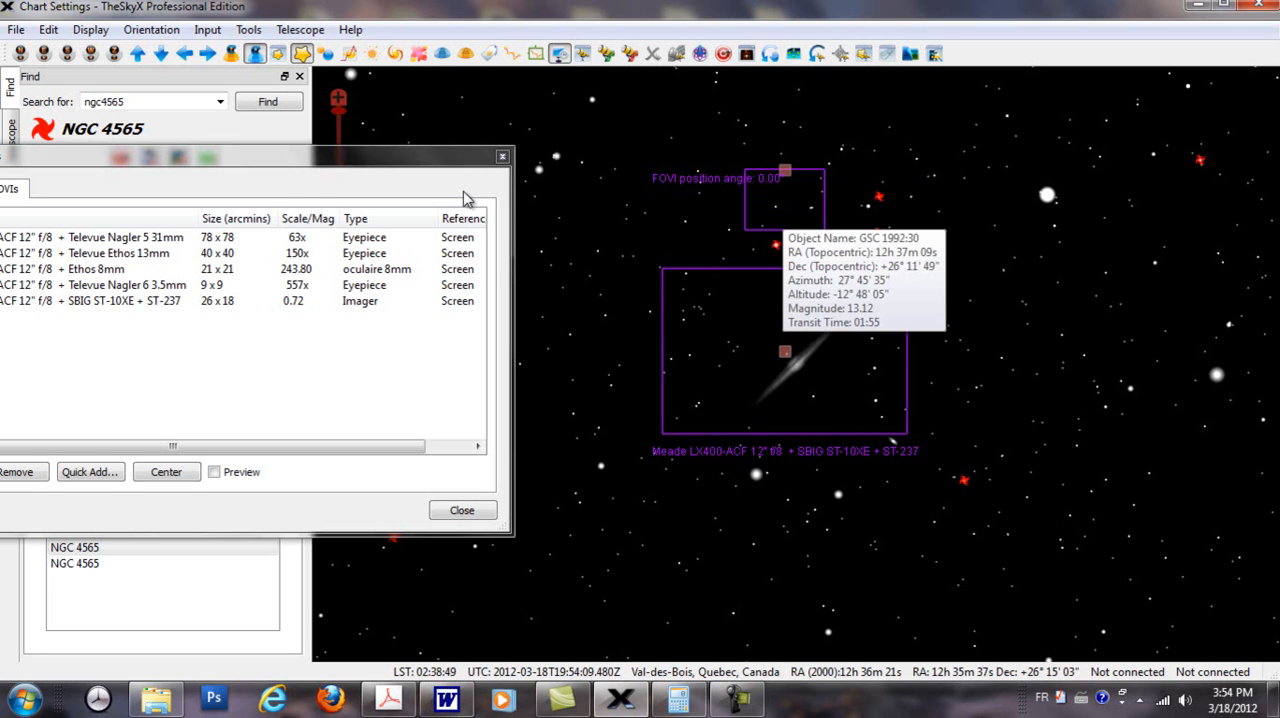
Step: Set the Y offset of the SBIG ST-10XE + ST-237 indicator's element number 2, the autoguider, to 20.20 arcminutes
left_click_drag(302, 161, 384, 128)
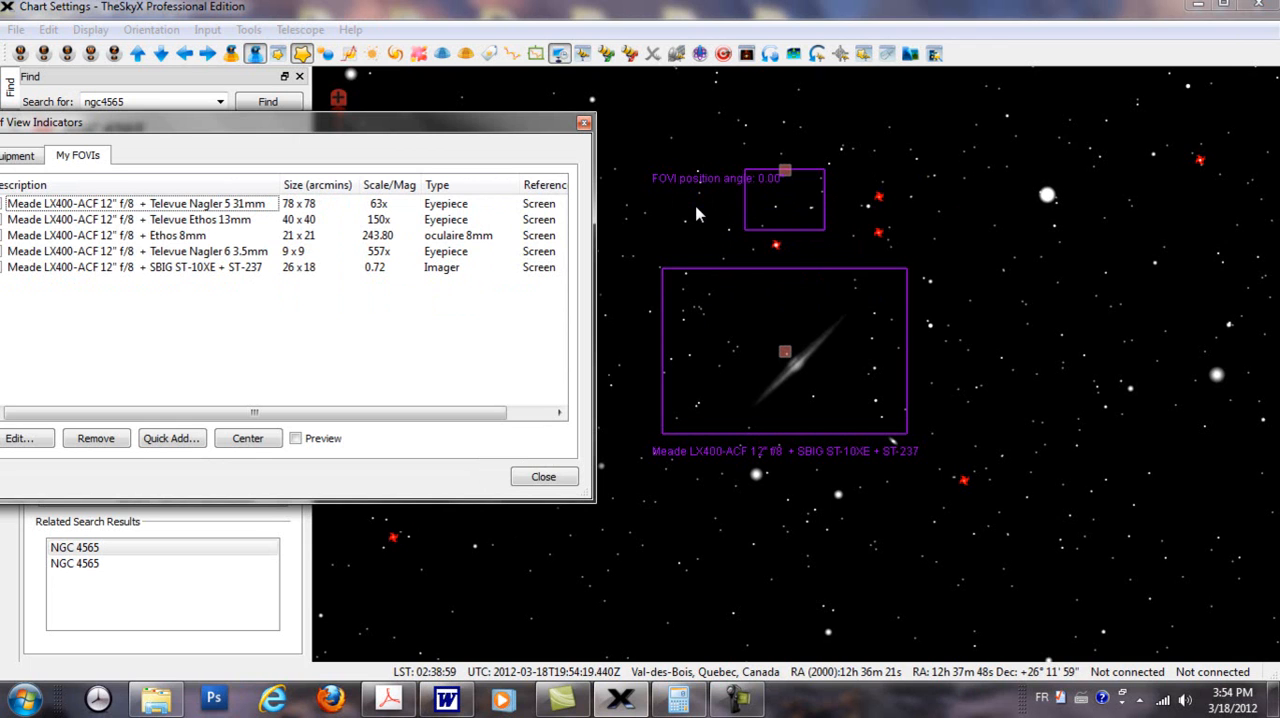
double_click(160, 273)
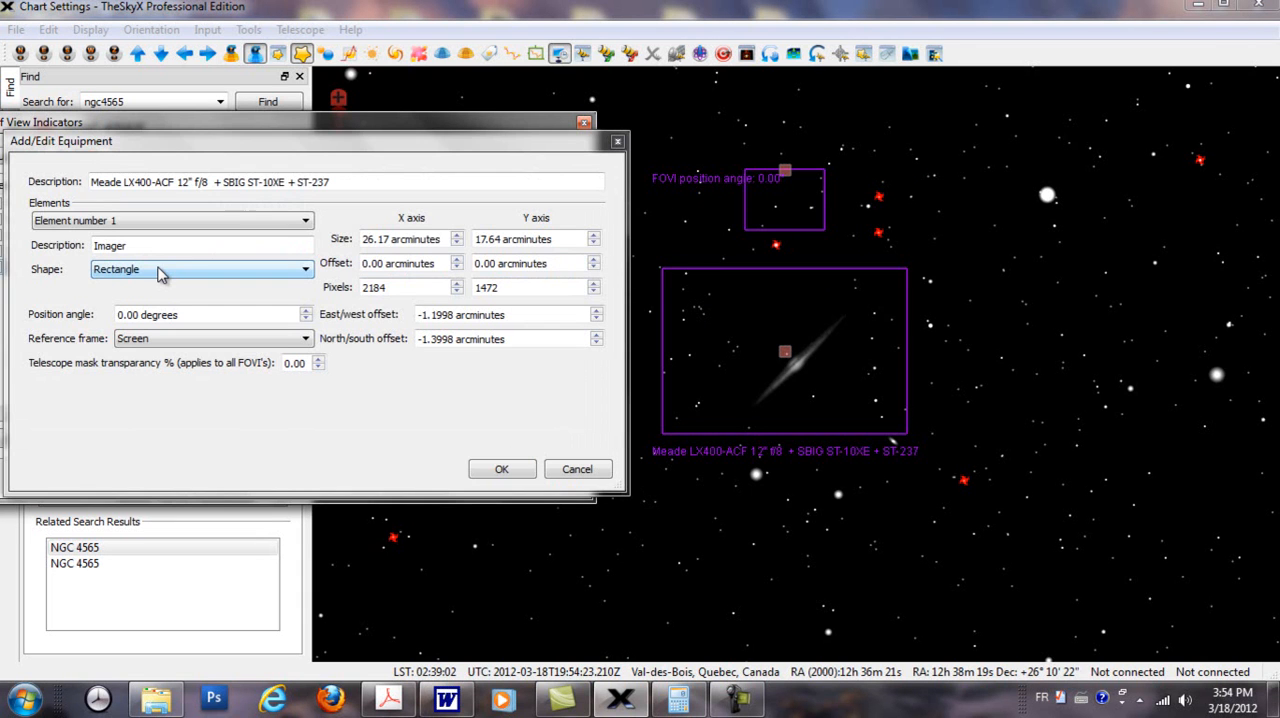
left_click(305, 228)
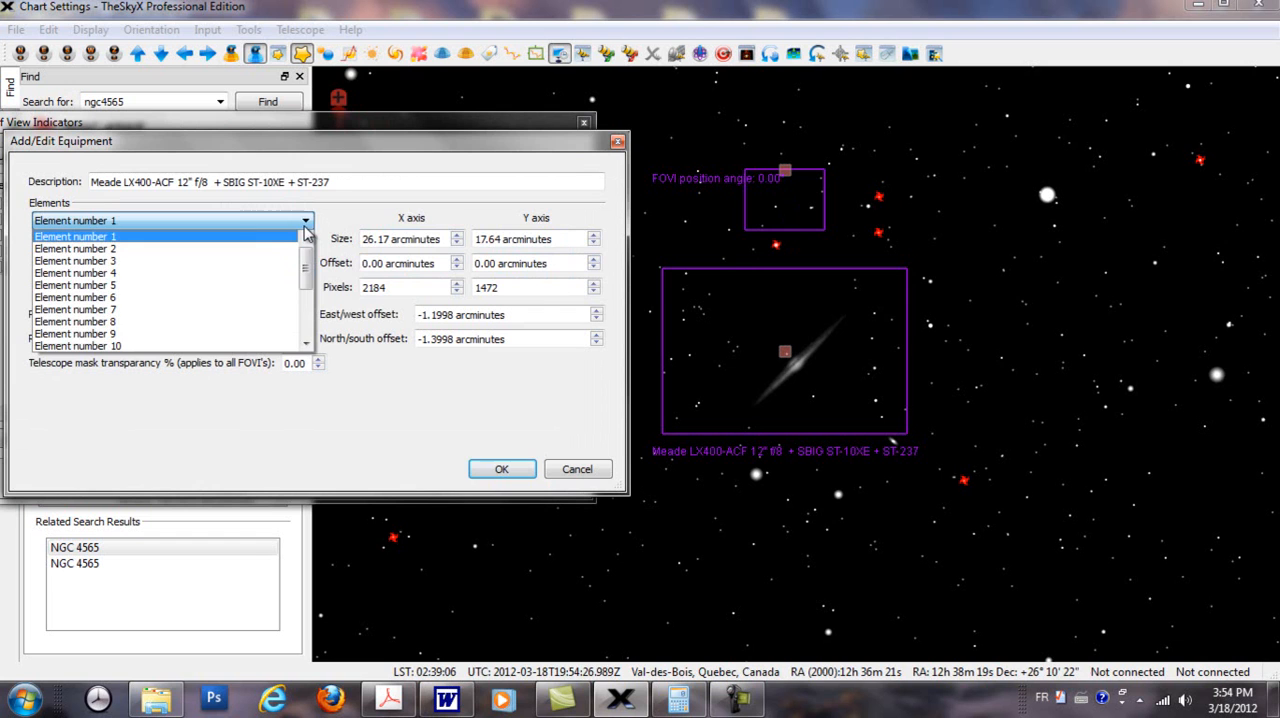
left_click(108, 244)
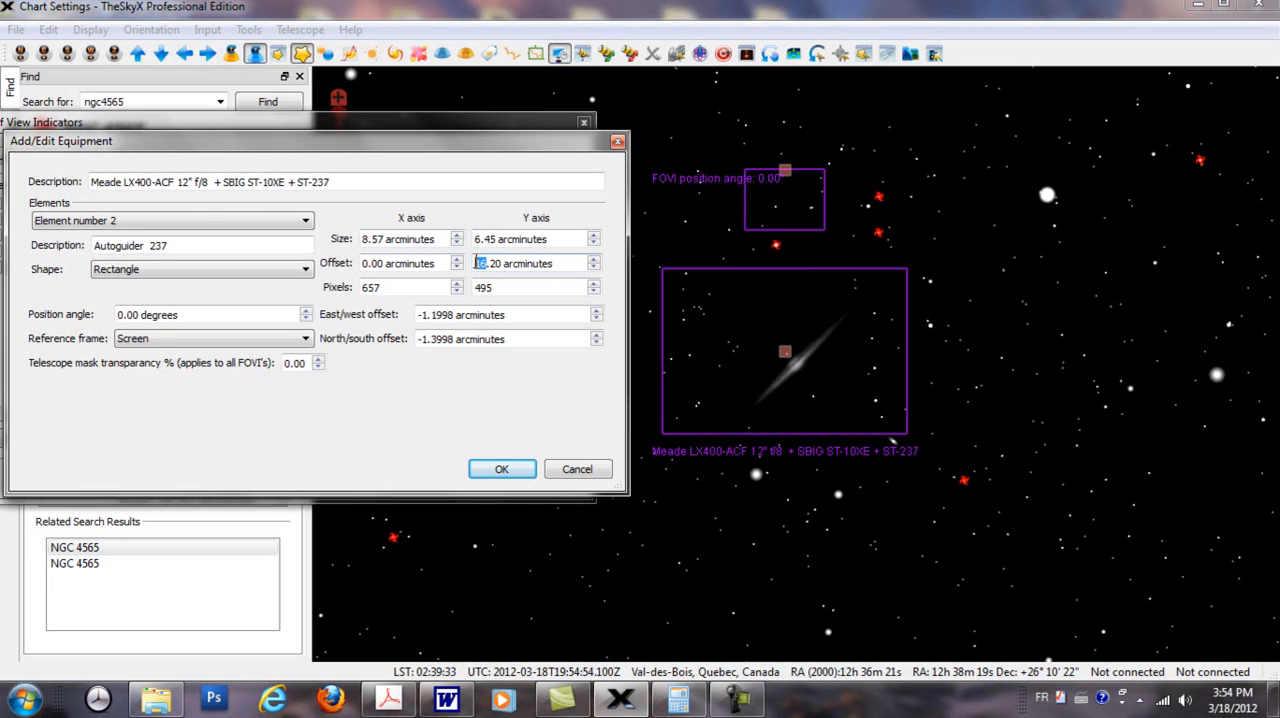
key("BackSpace")
type("20")
left_click(508, 470)
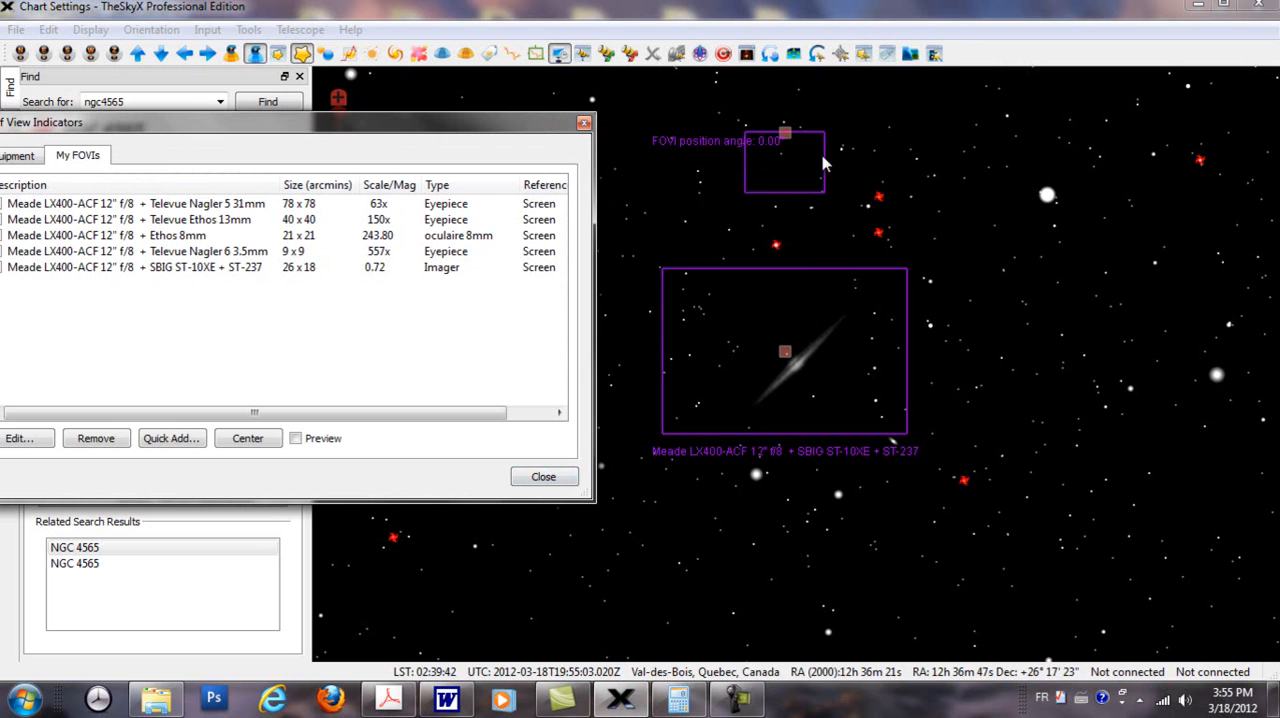
Step: Set the X offset of the SBIG indicator's element number 2, the autoguider, to 8.00 arcminutes
left_click(379, 278)
double_click(377, 278)
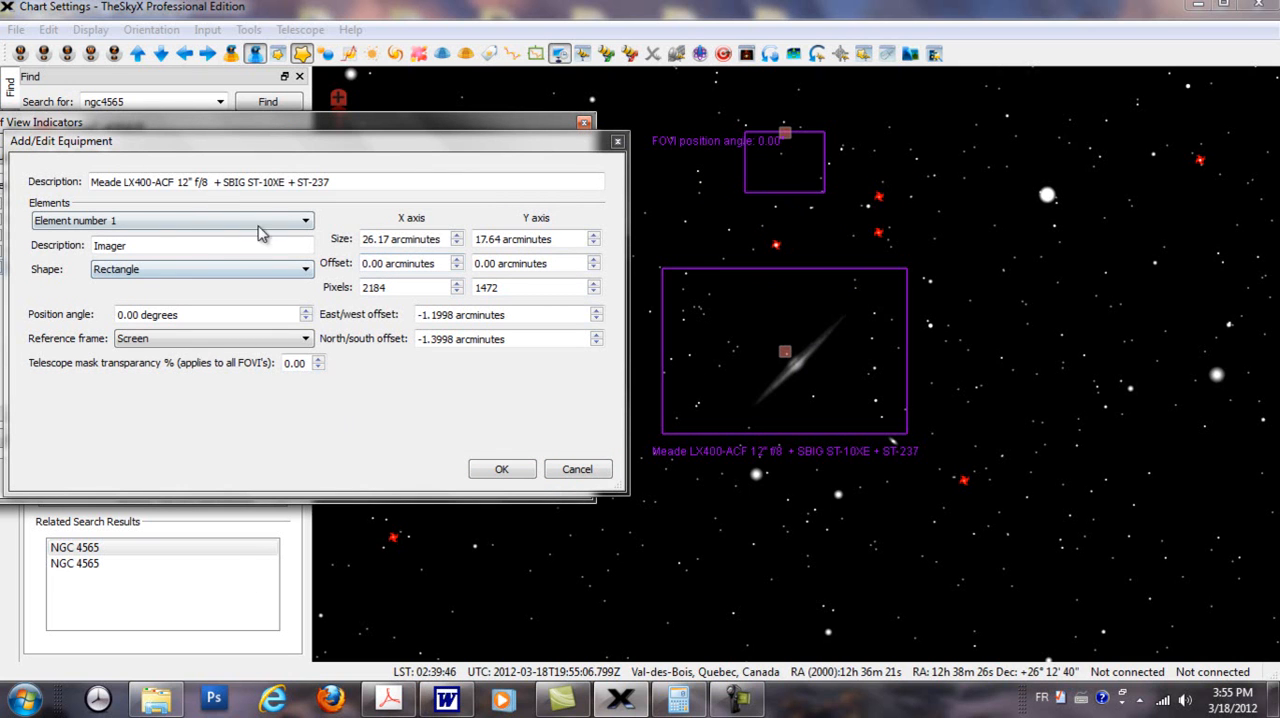
left_click(306, 221)
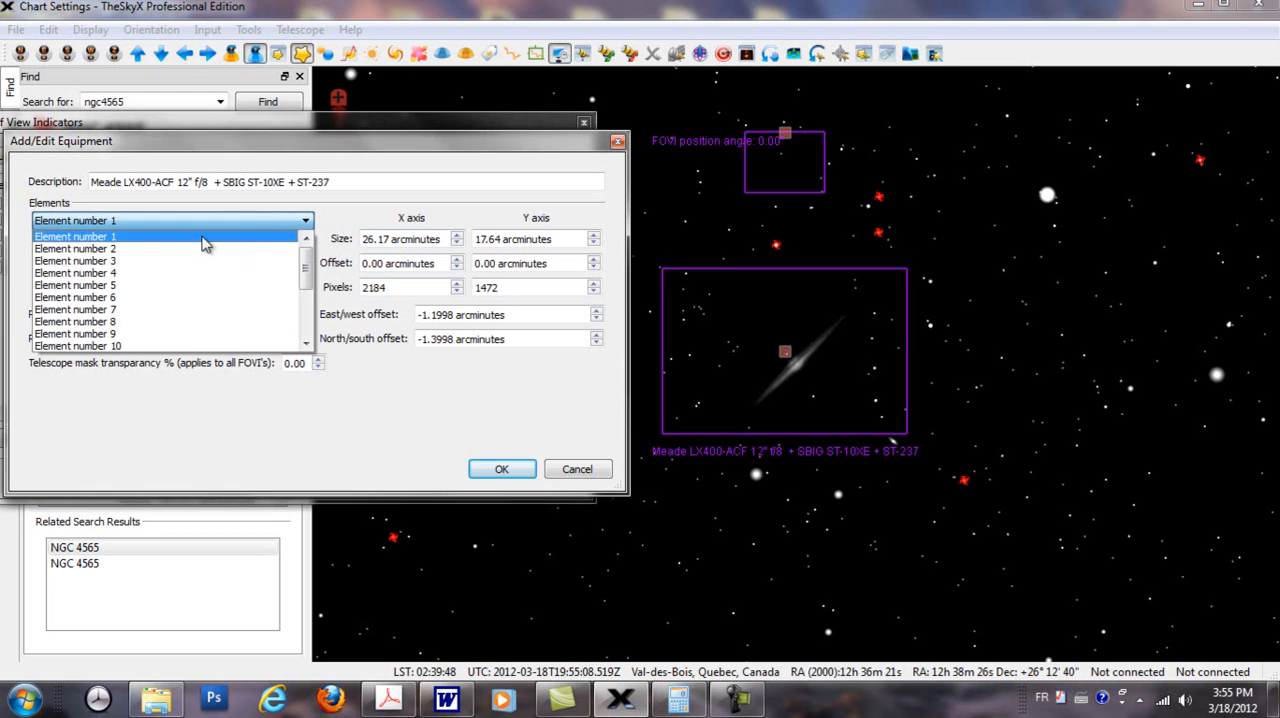
left_click(78, 249)
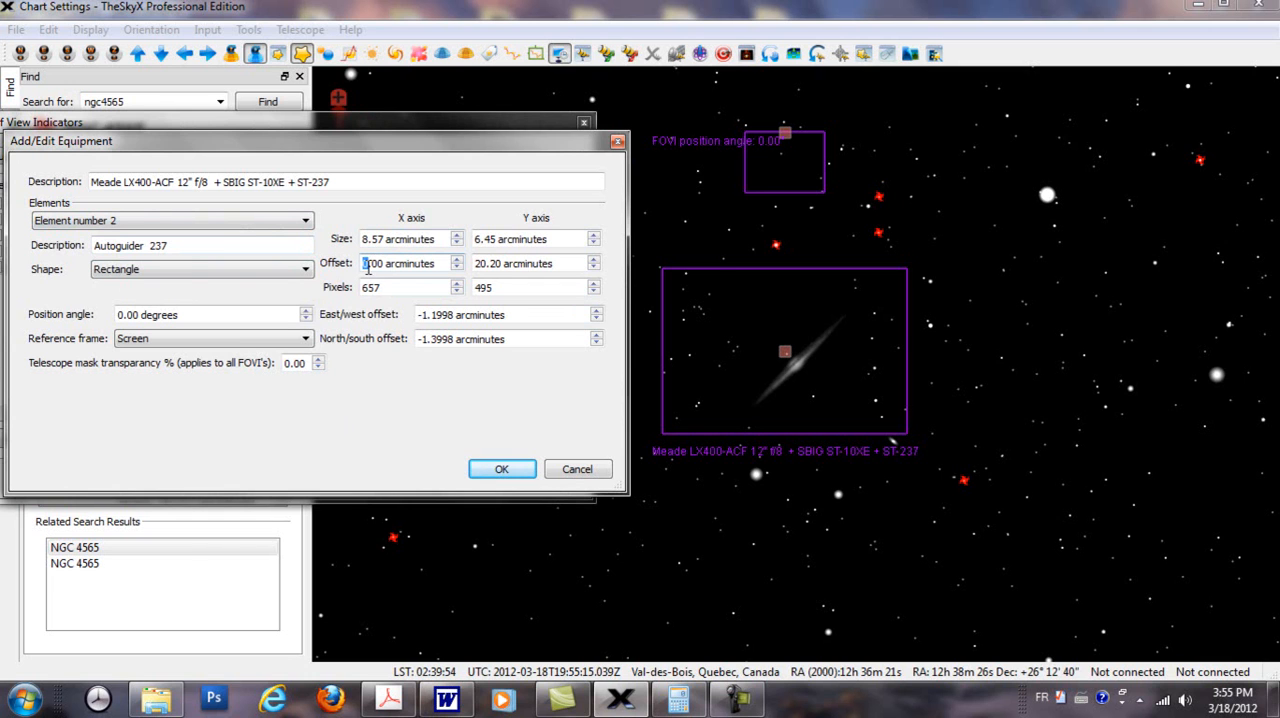
type("8")
key("Delete")
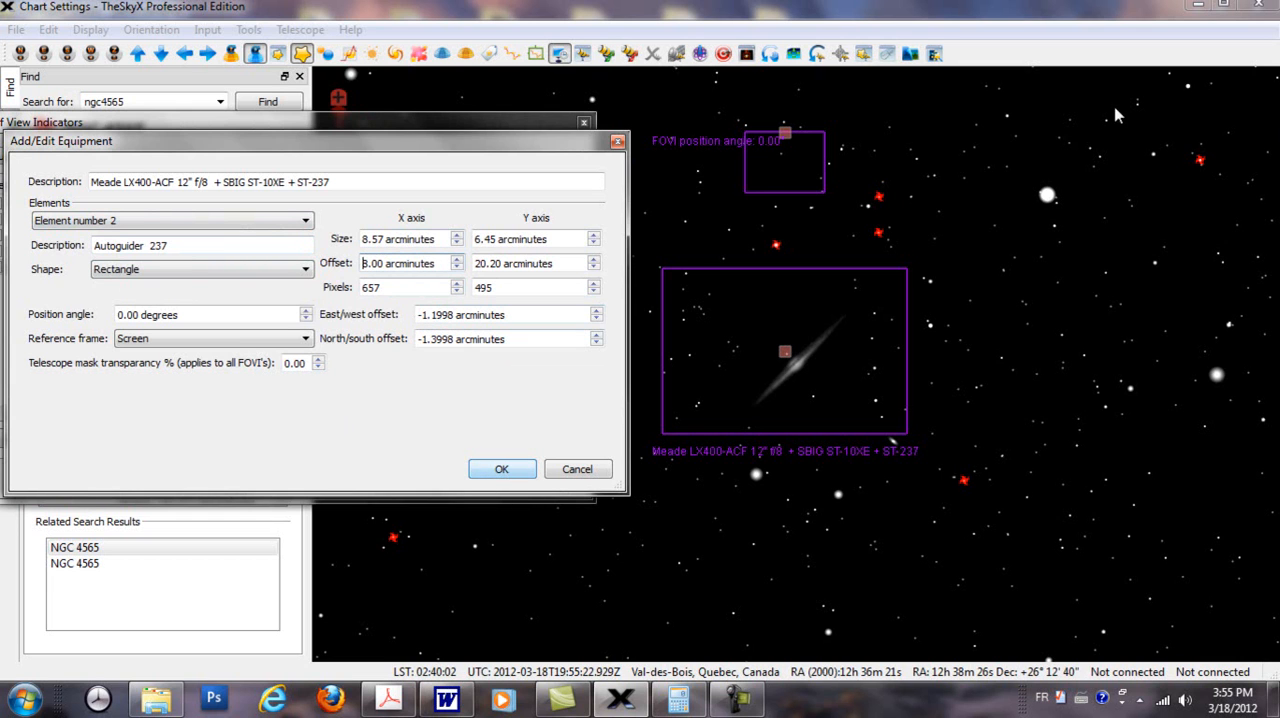
left_click(523, 474)
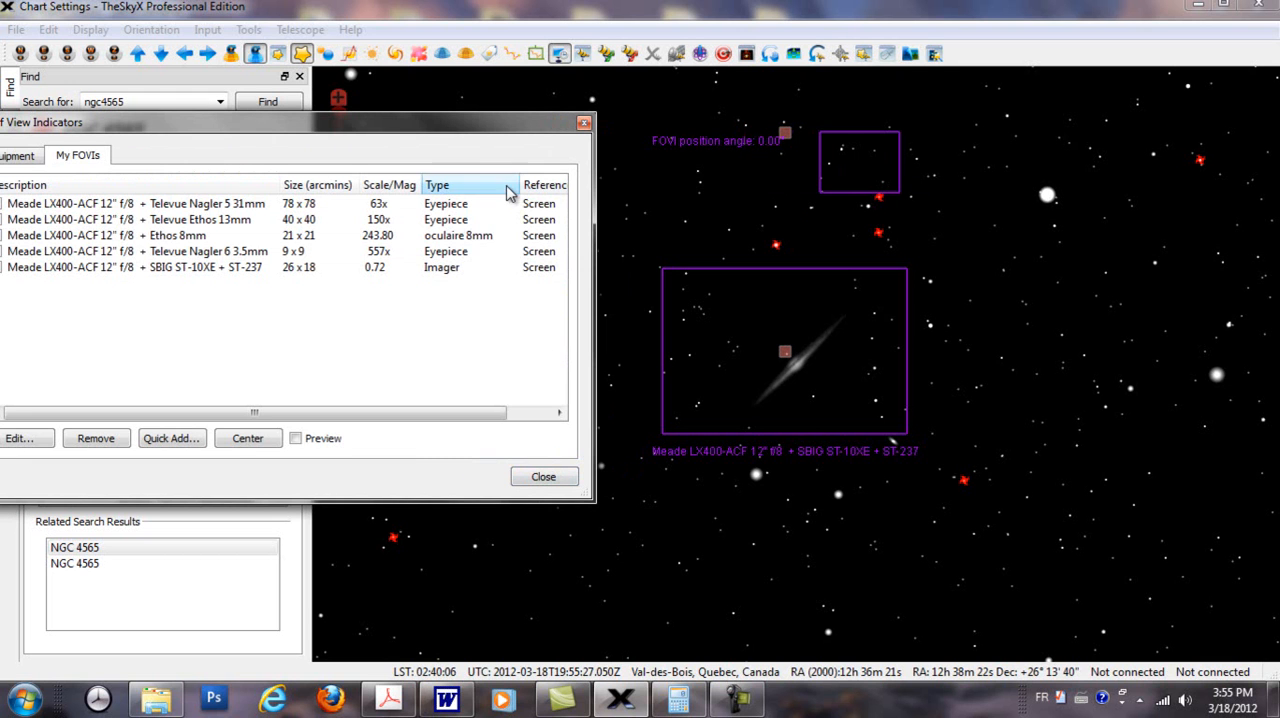
Step: Make the autoguider element's X offset negative, at -8.00 arcminutes
left_click(382, 276)
double_click(382, 276)
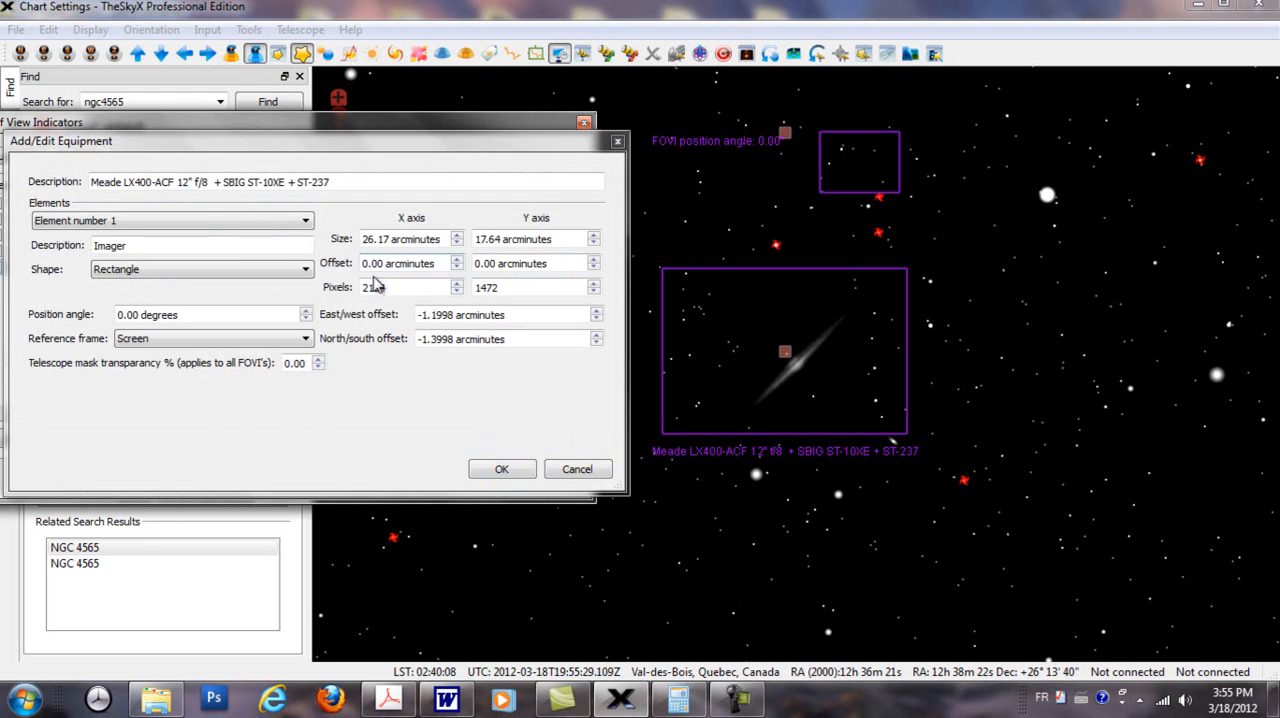
left_click(307, 221)
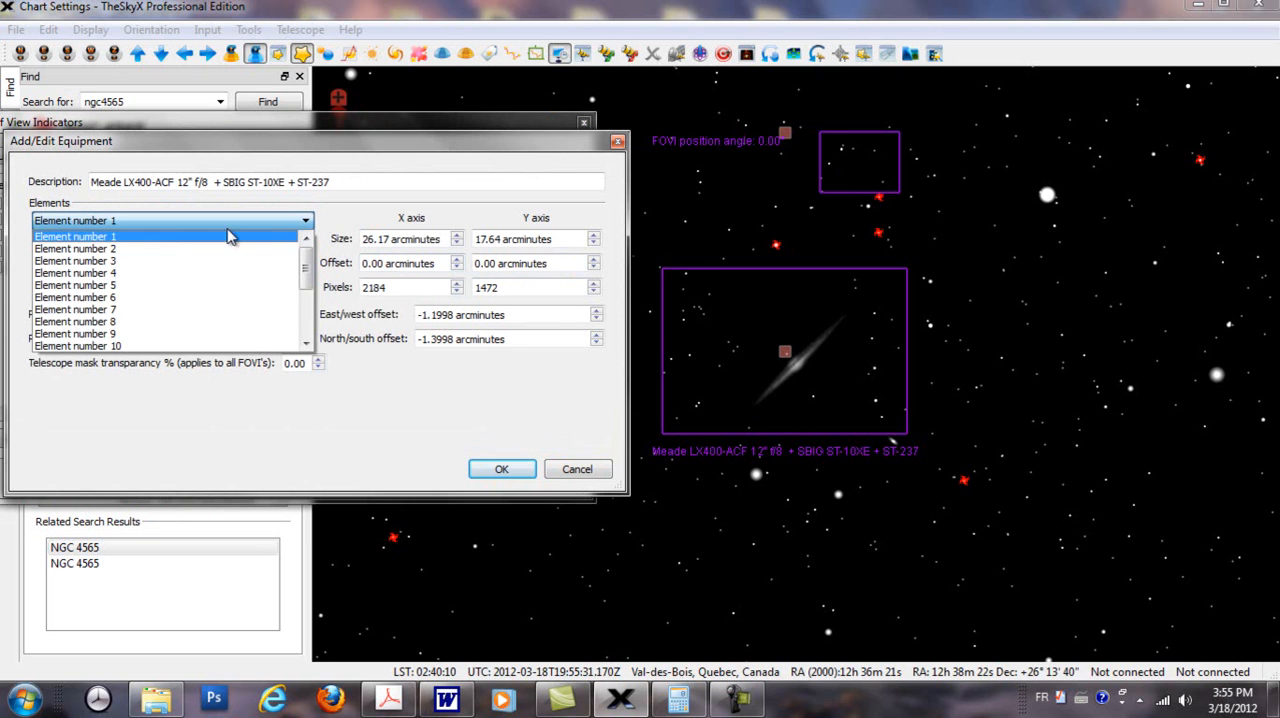
left_click(150, 249)
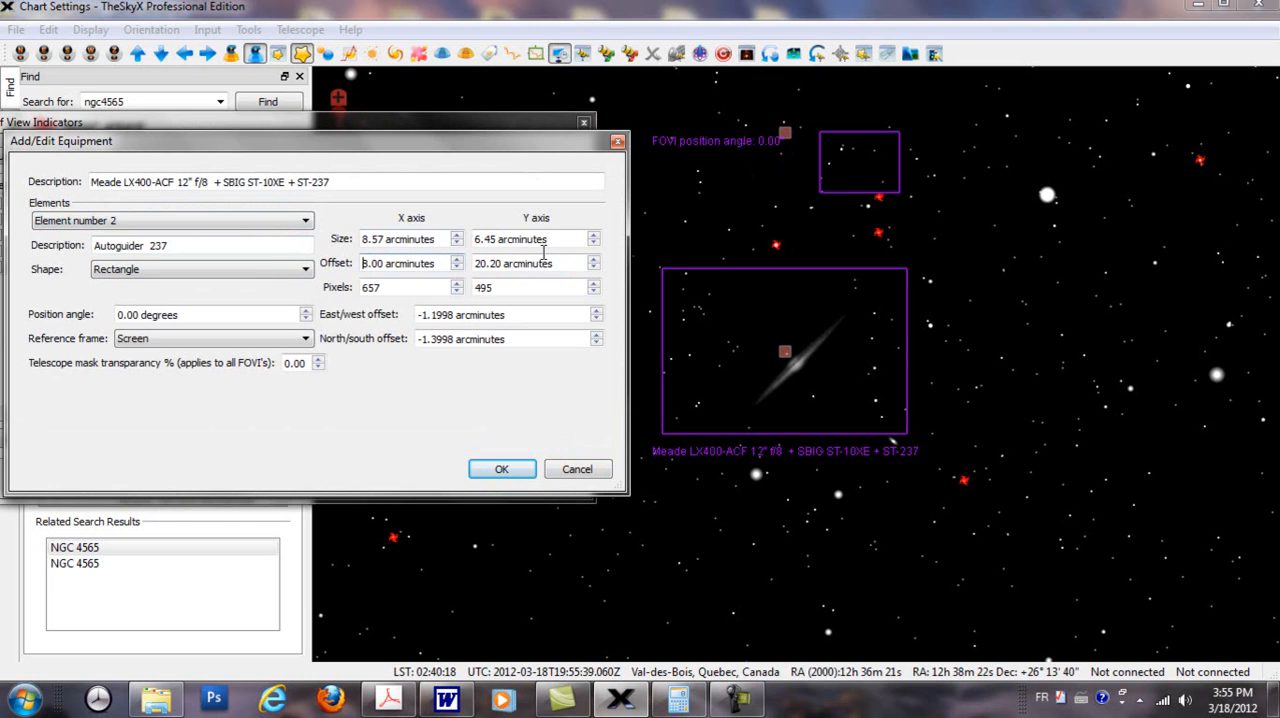
type("-")
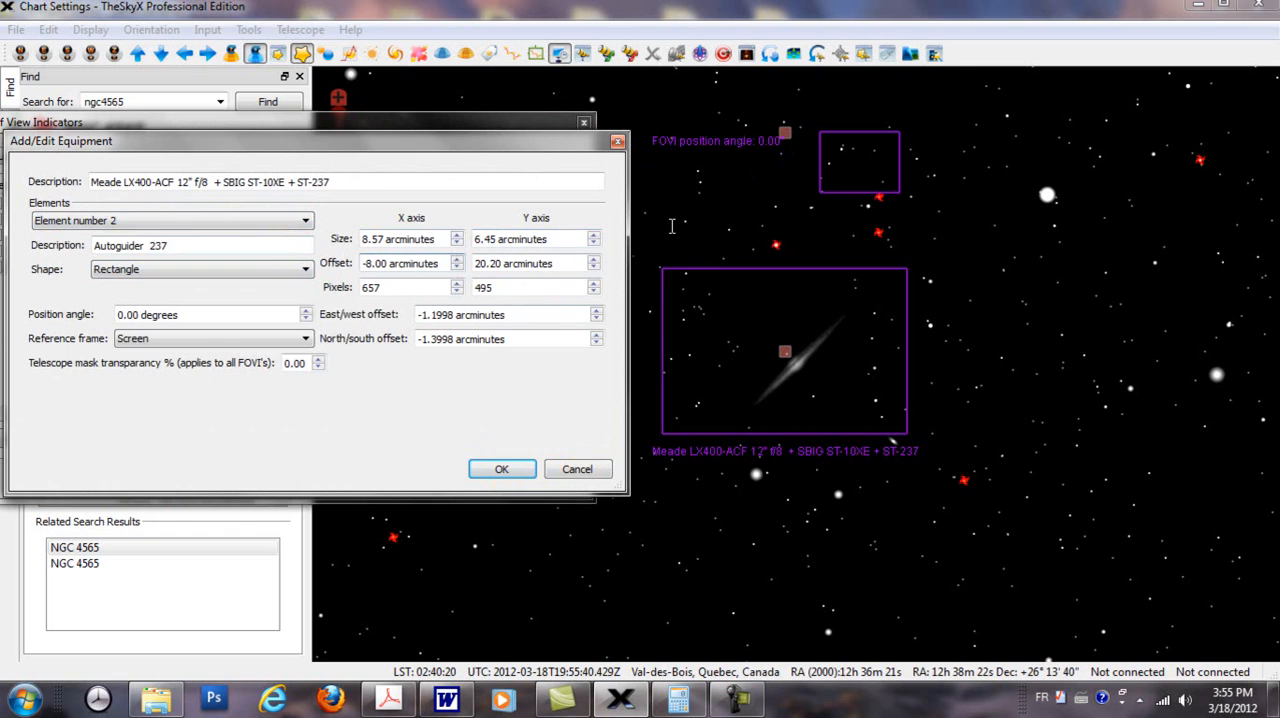
left_click(494, 471)
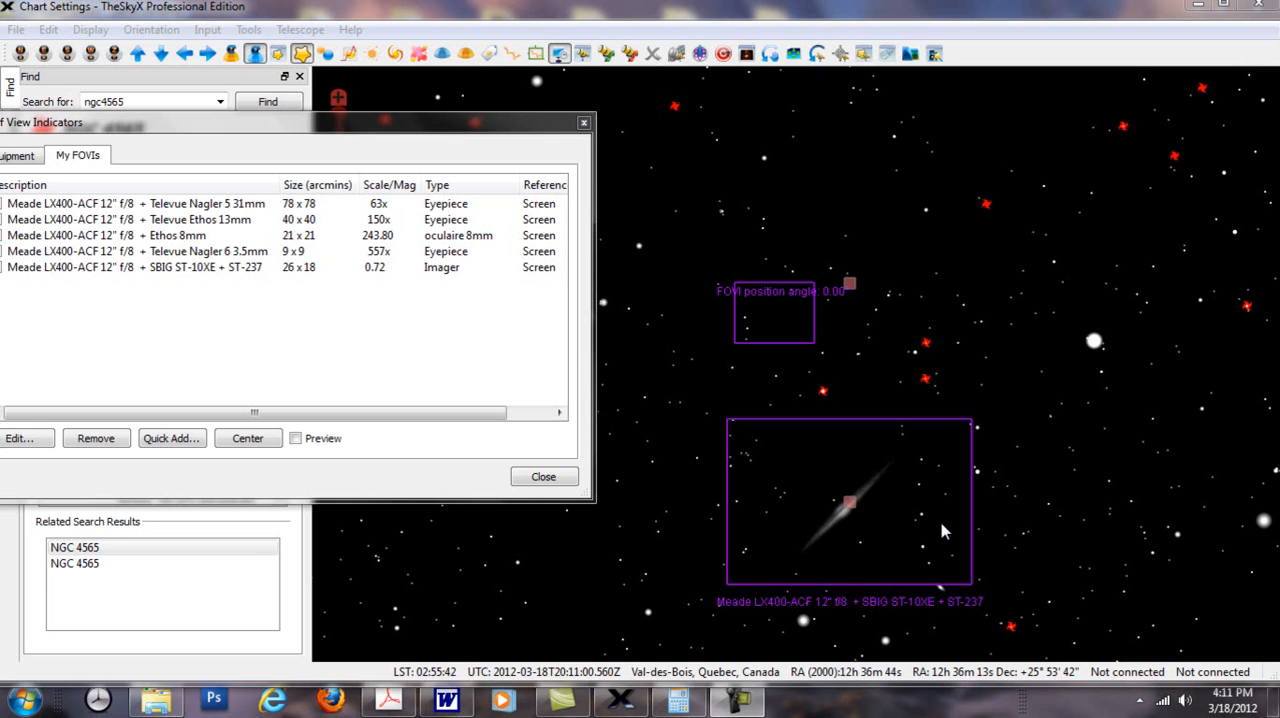
Step: Set the X and Y pixel counts of the SBIG indicator's element number 2, the autoguider, to 1024 each
double_click(301, 270)
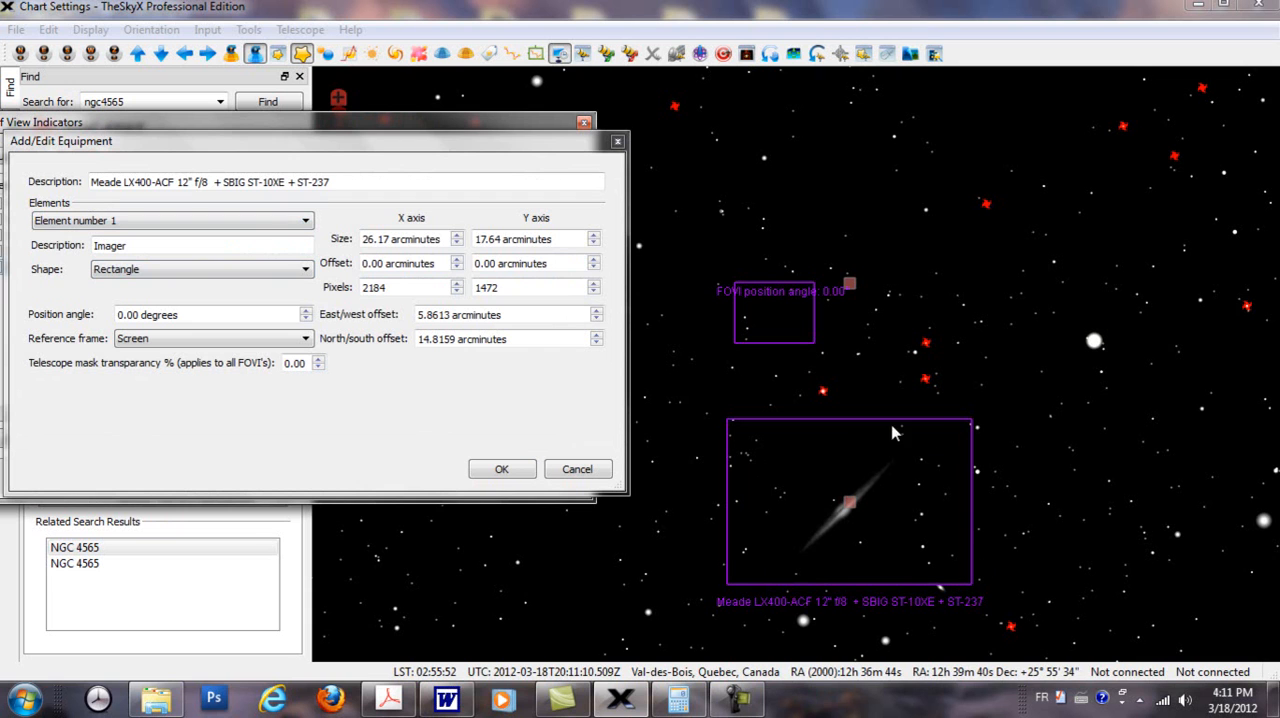
left_click(306, 220)
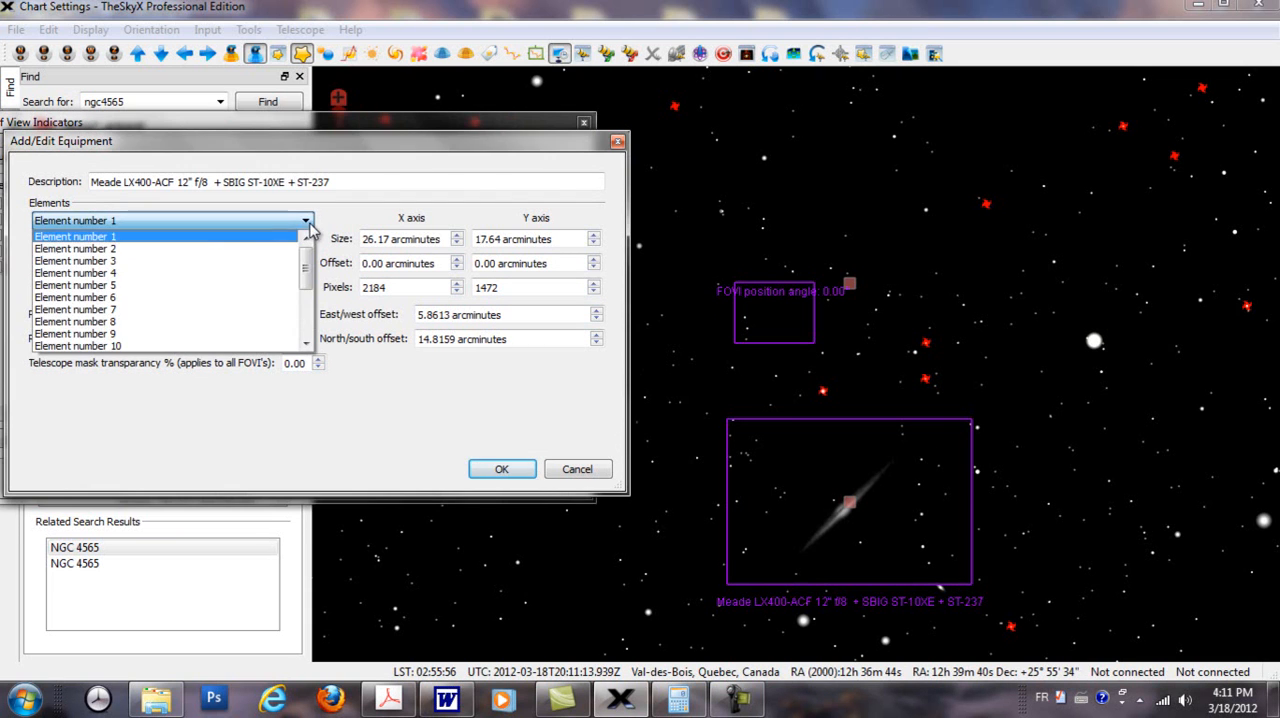
left_click(175, 247)
left_click(176, 246)
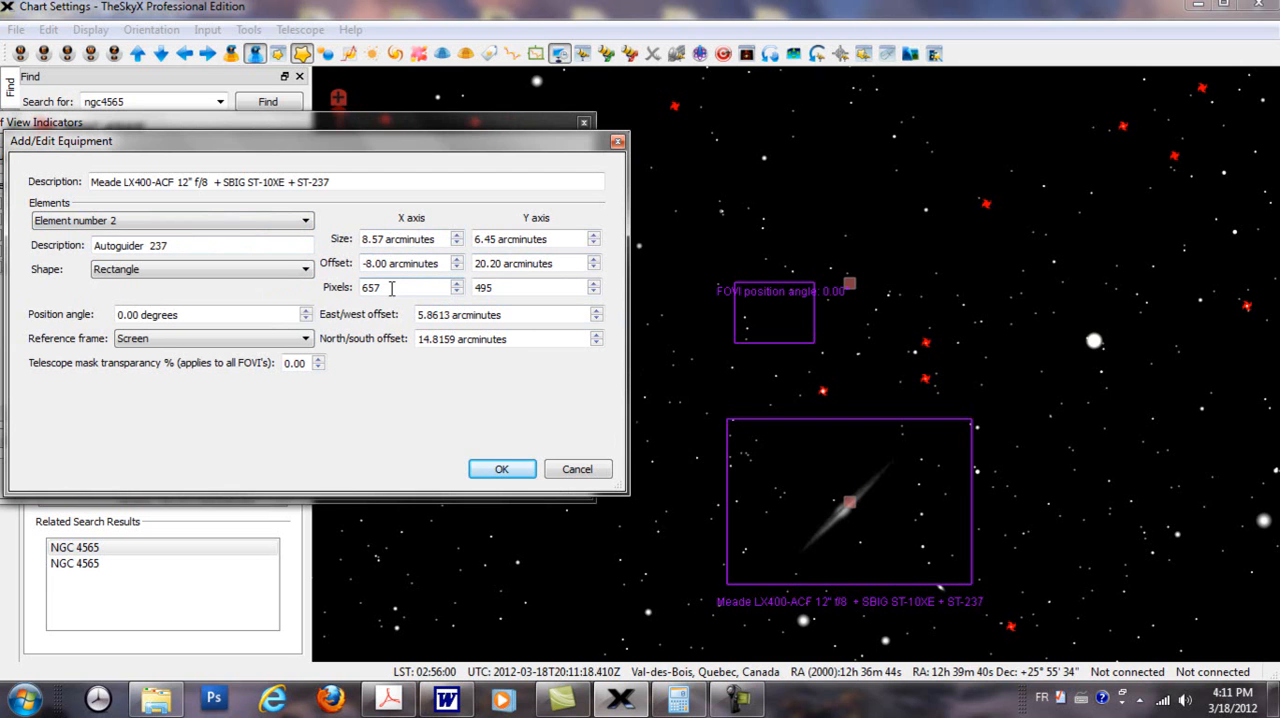
left_click_drag(391, 287, 361, 288)
type("1024")
left_click_drag(496, 287, 480, 290)
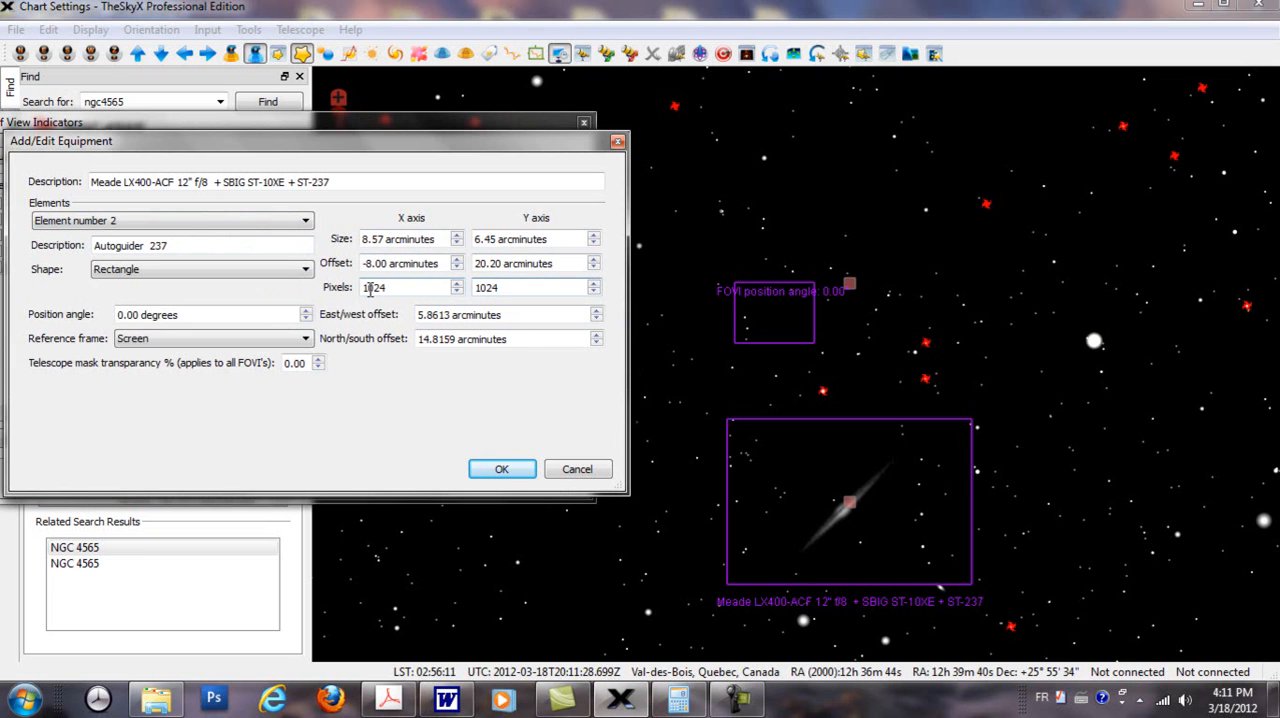
left_click(520, 471)
Step: Set the X and Y size of the SBIG indicator's element number 2, the autoguider, to 12 arcminutes each
double_click(394, 266)
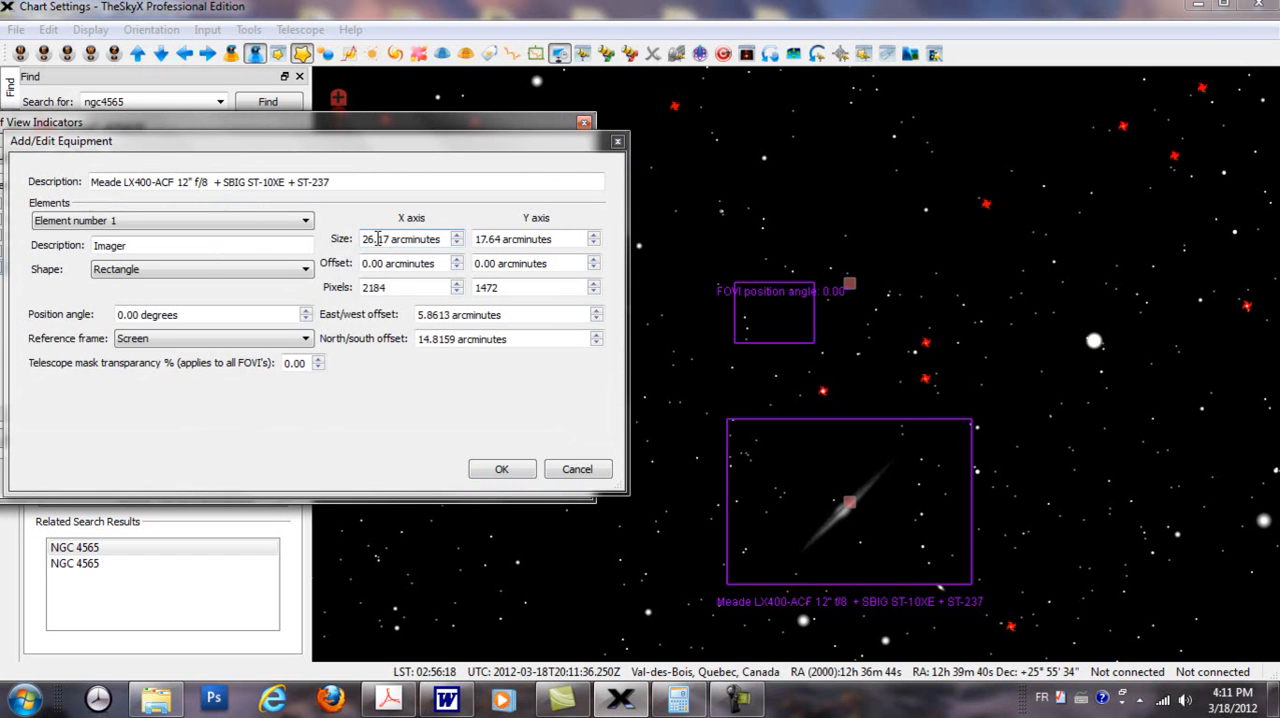
left_click(304, 220)
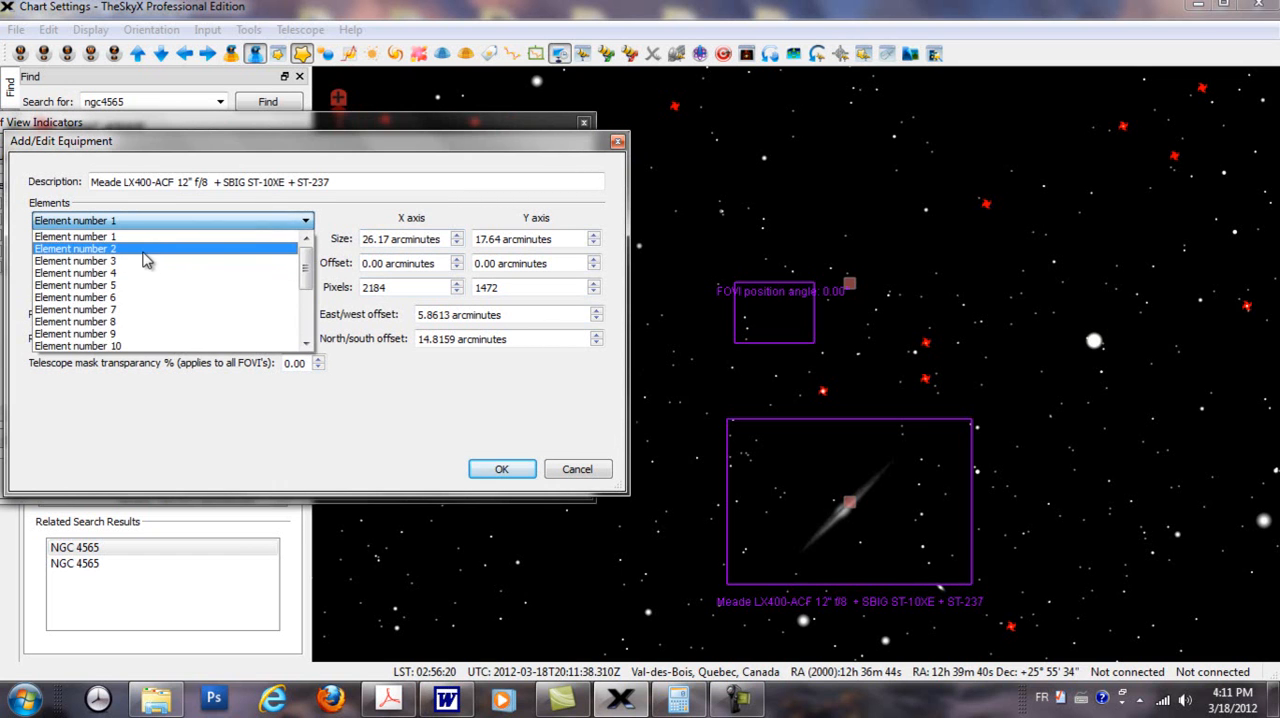
left_click(75, 248)
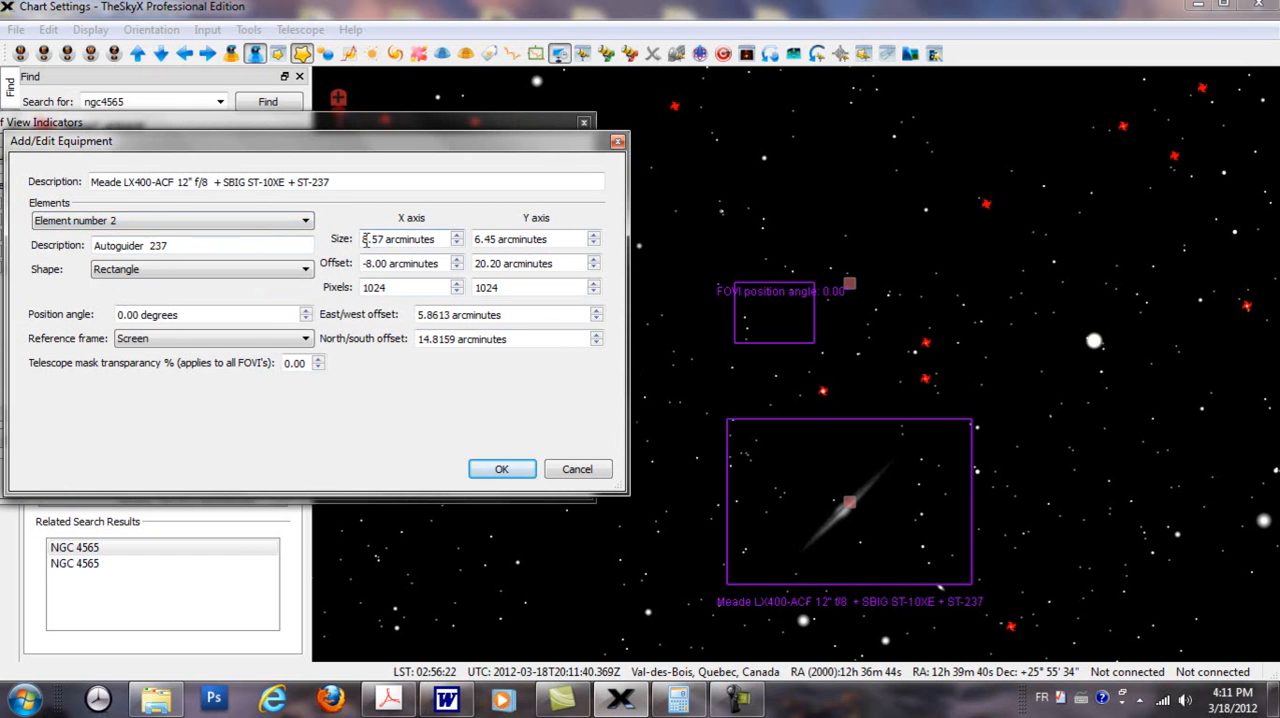
left_click_drag(363, 241, 385, 244)
type("12")
left_click_drag(476, 239, 494, 242)
type("12")
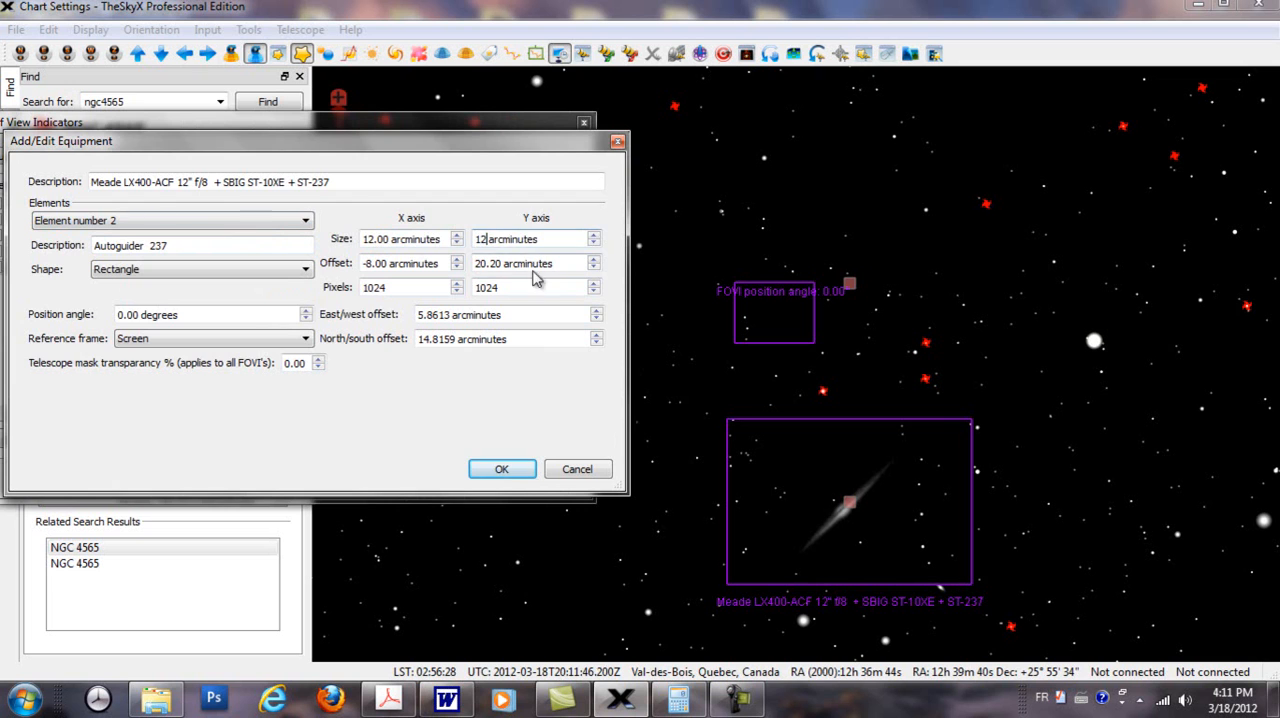
left_click(502, 469)
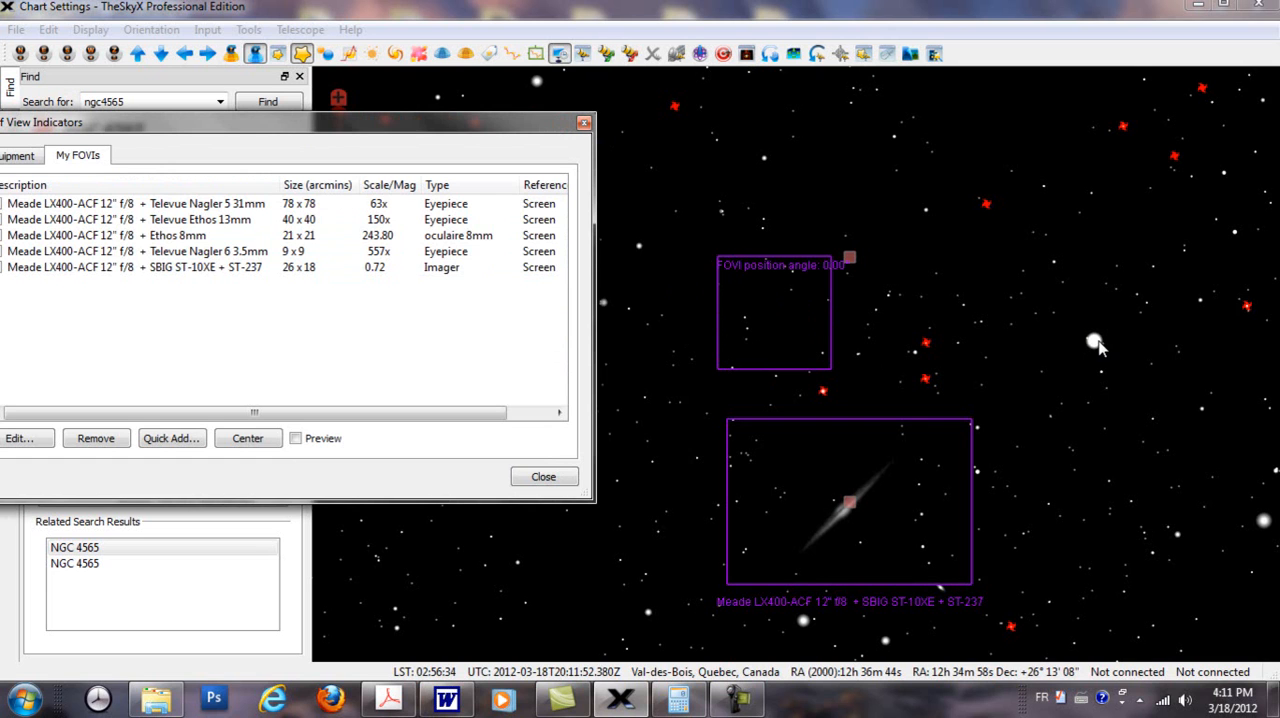
Step: Set the X offset of the SBIG indicator's element number 2, the autoguider, to 38.00 arcminutes
double_click(390, 268)
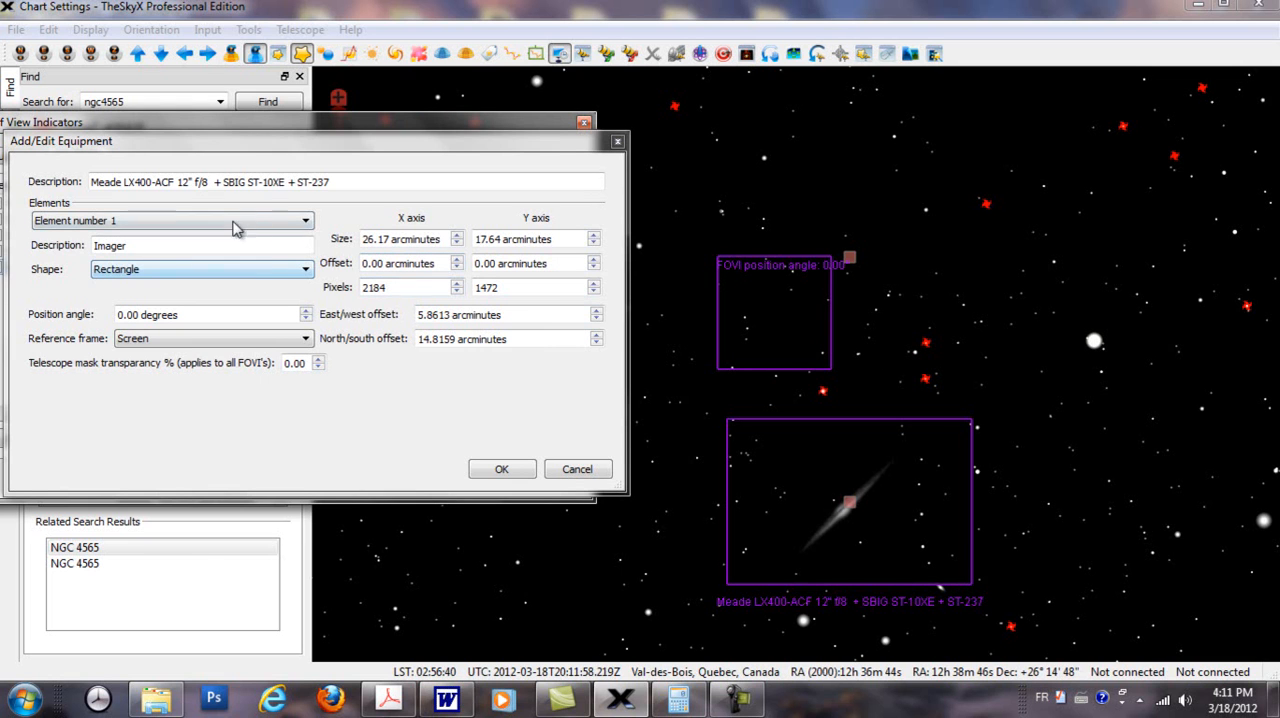
left_click(303, 220)
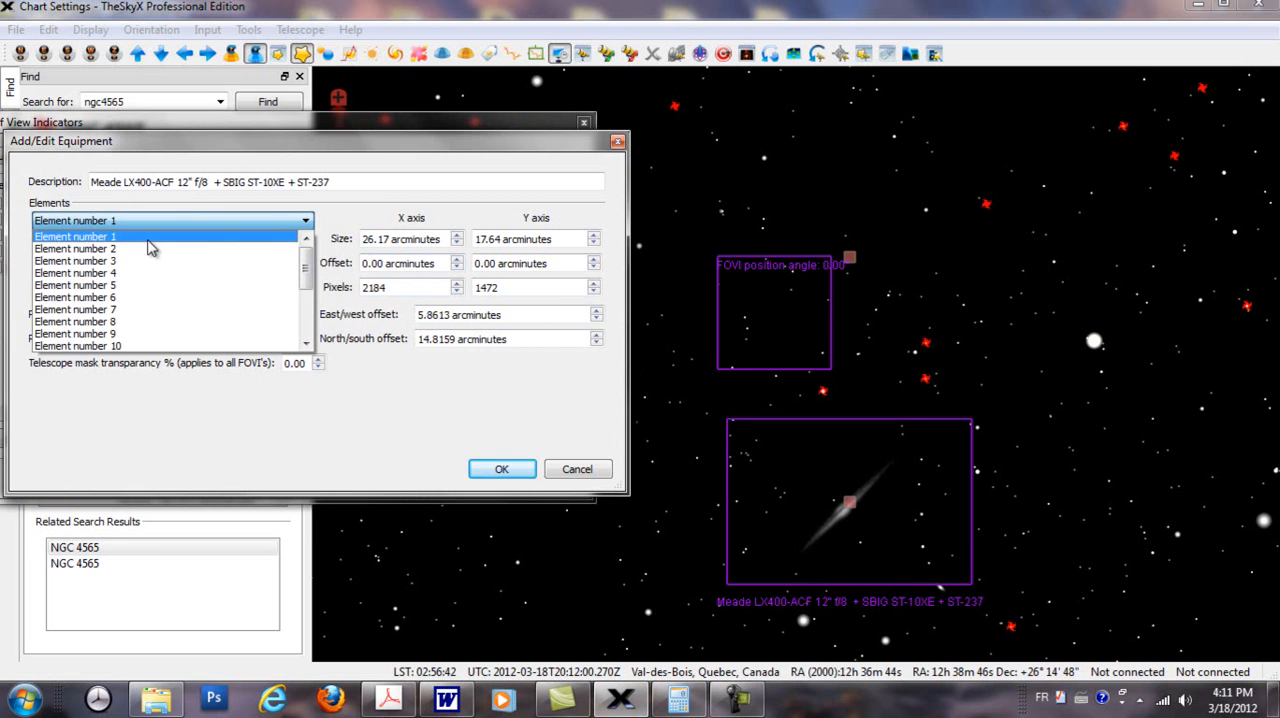
left_click(149, 248)
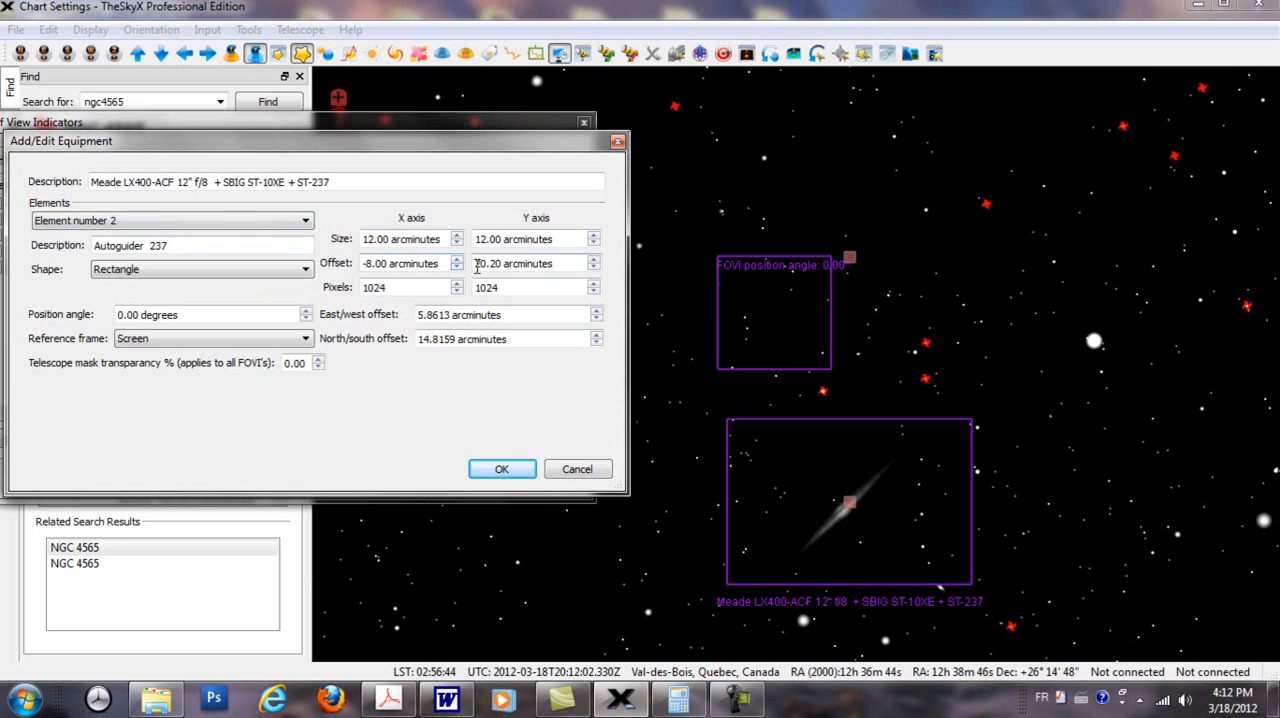
left_click(362, 263)
key("Delete")
type("3")
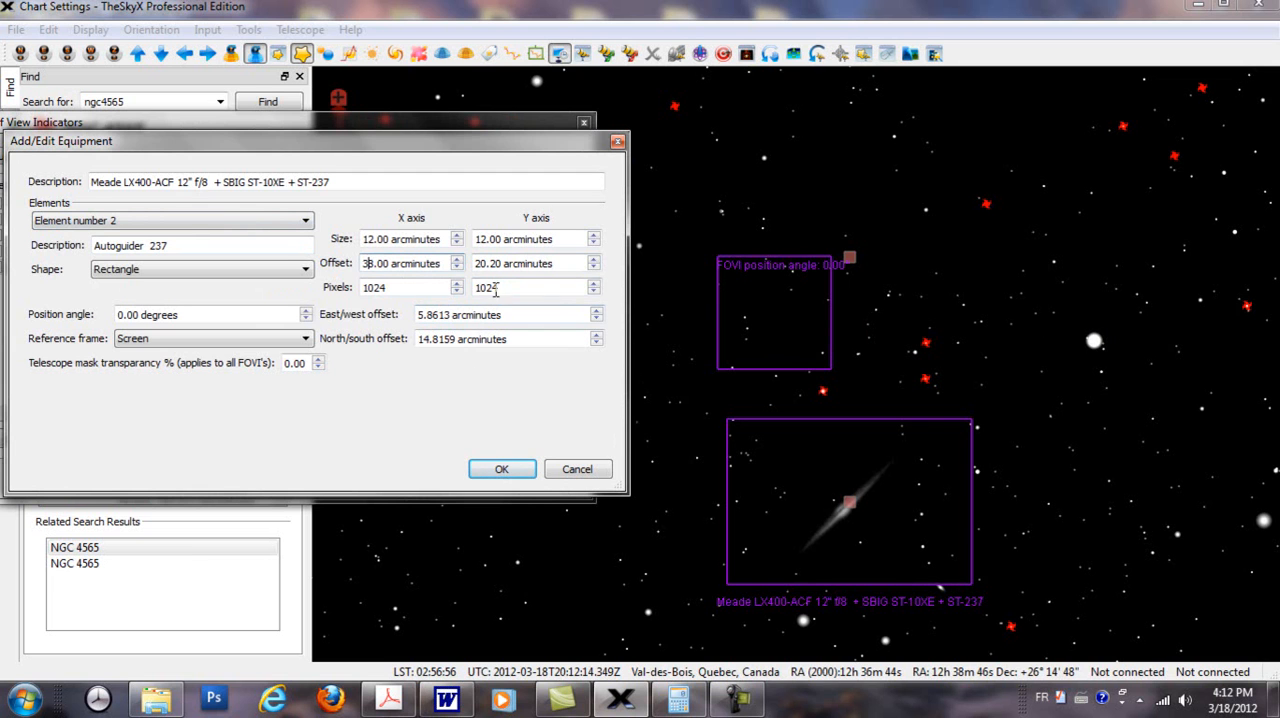
left_click(499, 469)
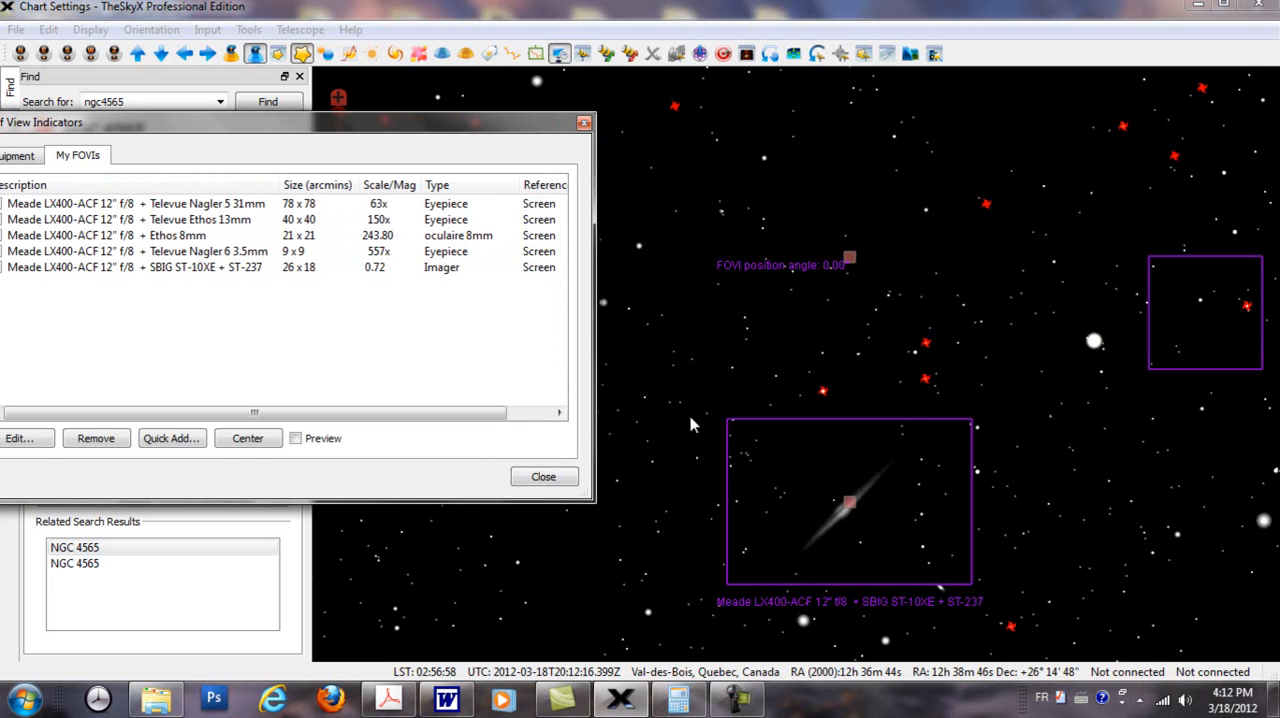
Step: Reduce the X offset of the SBIG indicator's element number 2 so the autoguider square frames the bright star on the chart
double_click(306, 268)
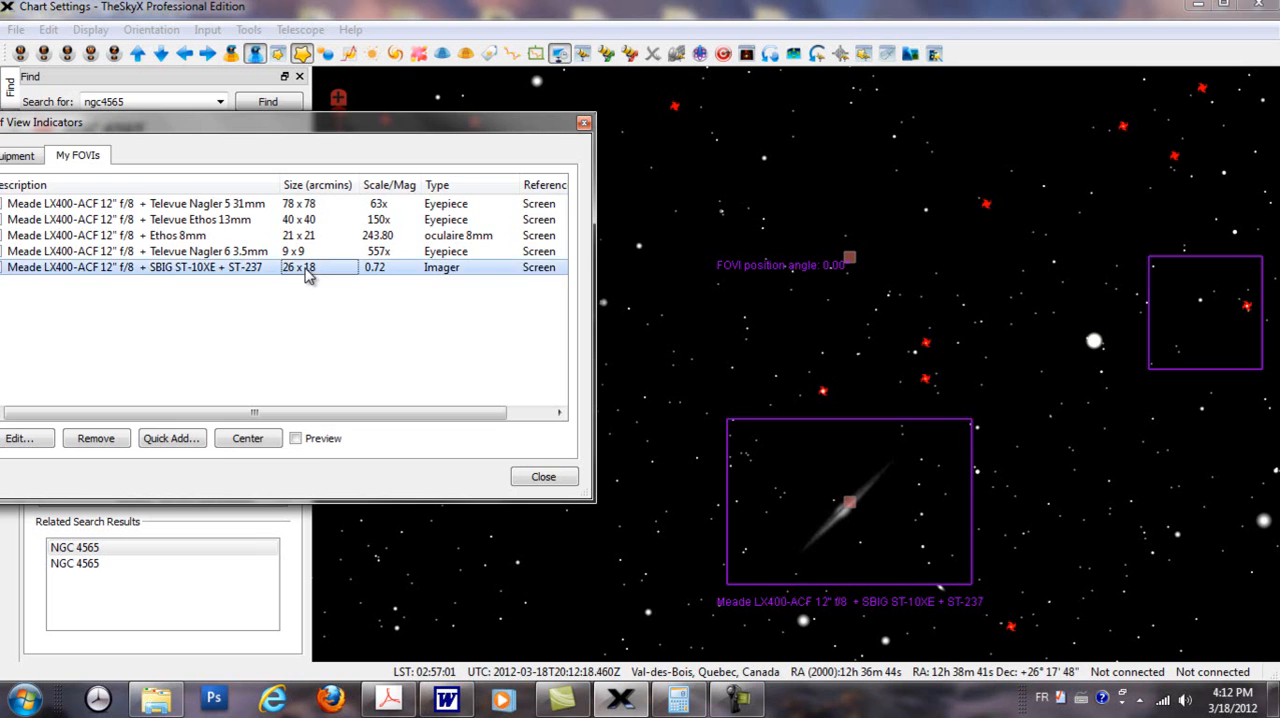
left_click(297, 222)
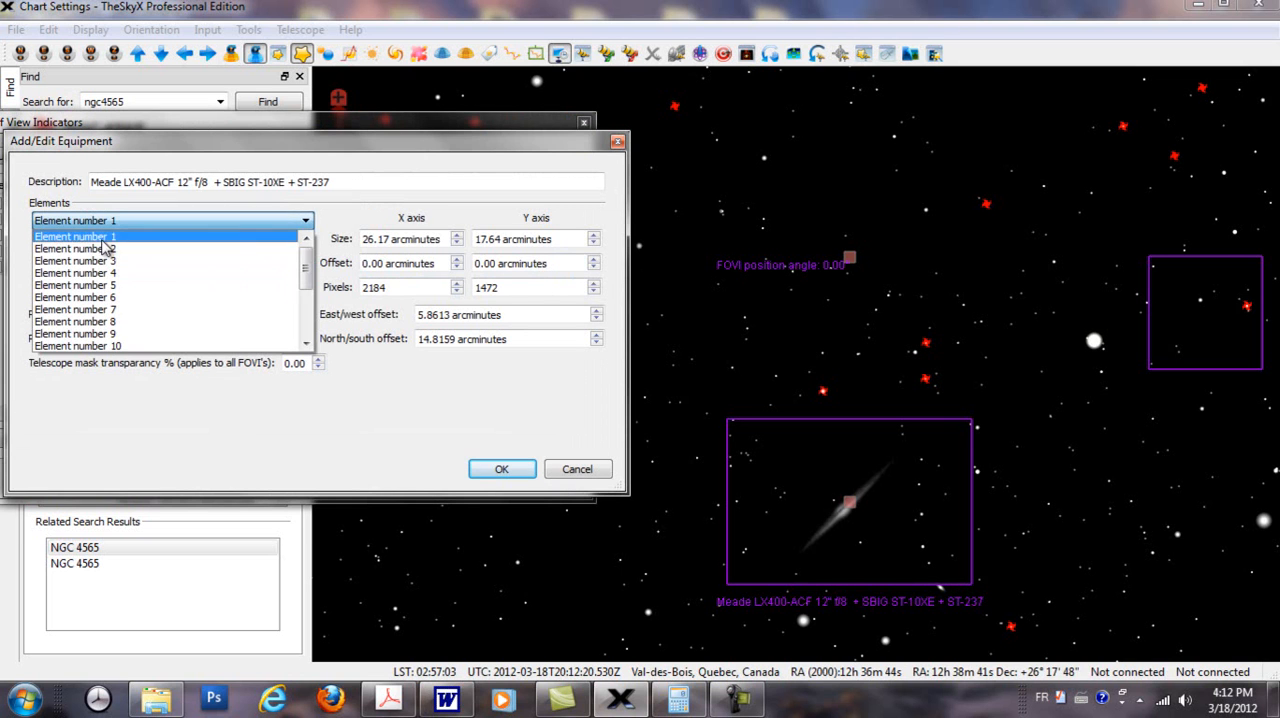
left_click(100, 240)
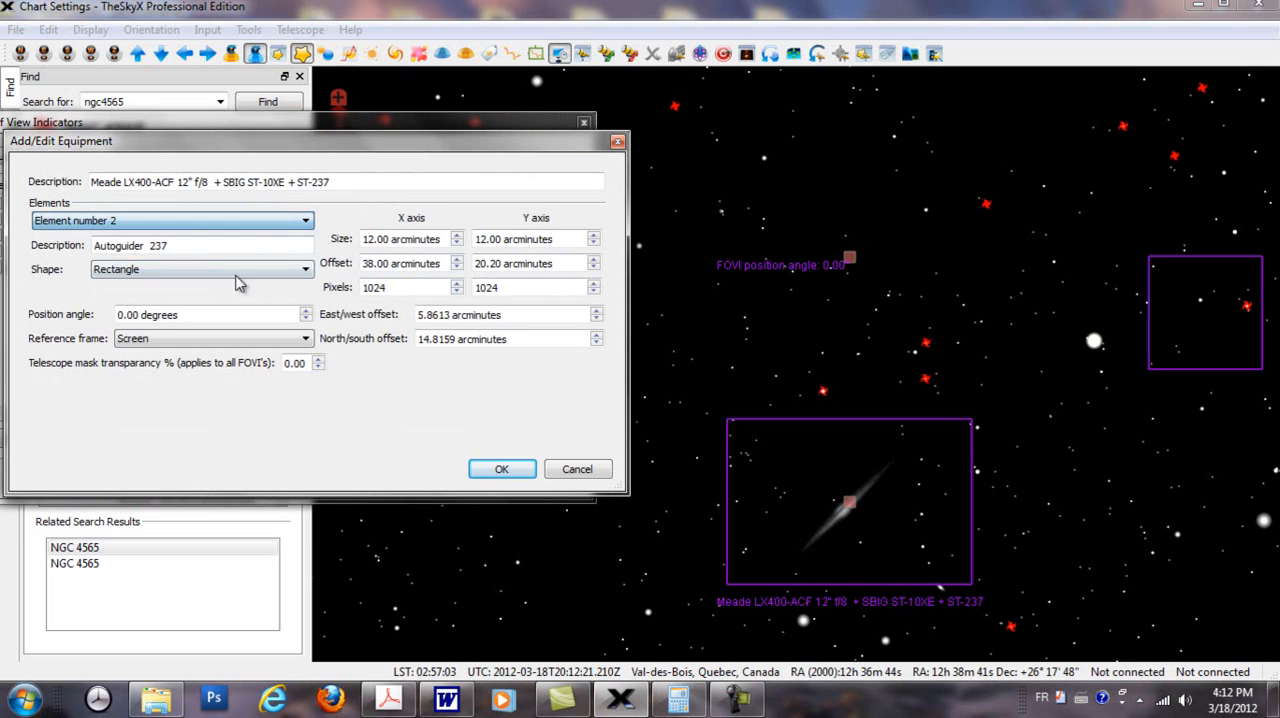
left_click(366, 263)
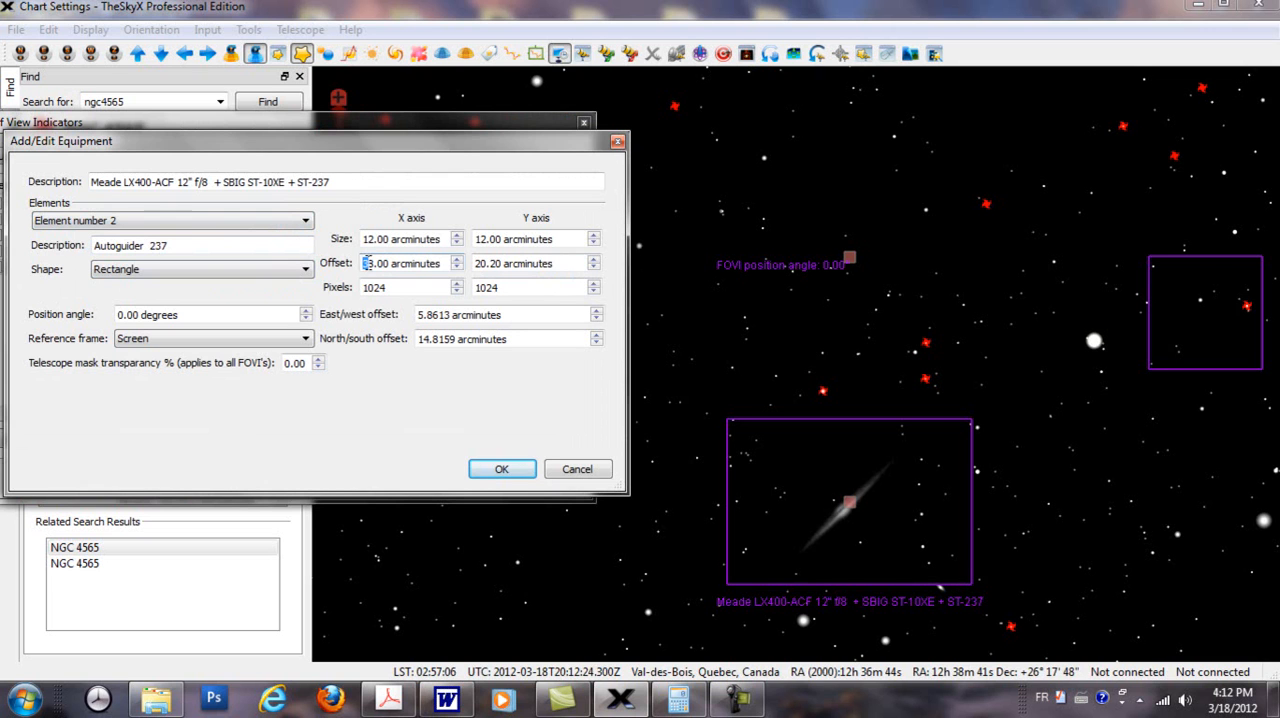
left_click(498, 469)
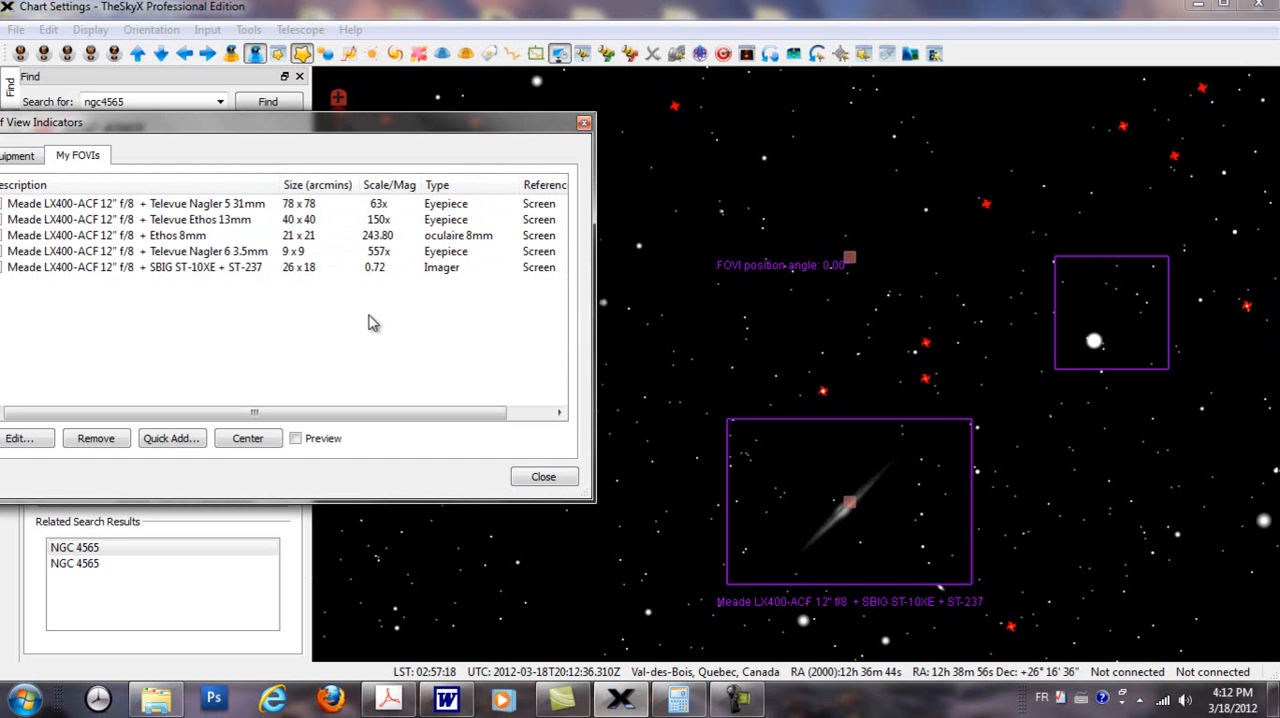
Step: Set the X offset of the SBIG indicator's element number 2, the autoguider, to 26.00 arcminutes
double_click(310, 268)
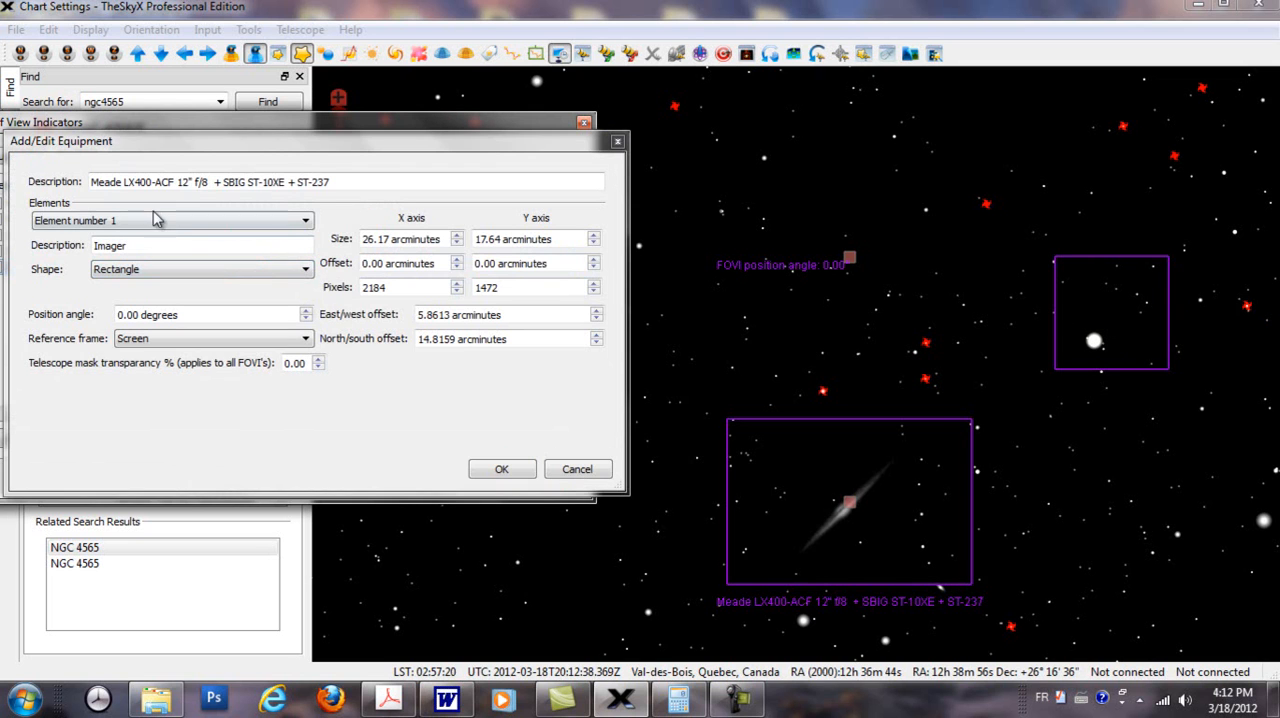
left_click(305, 221)
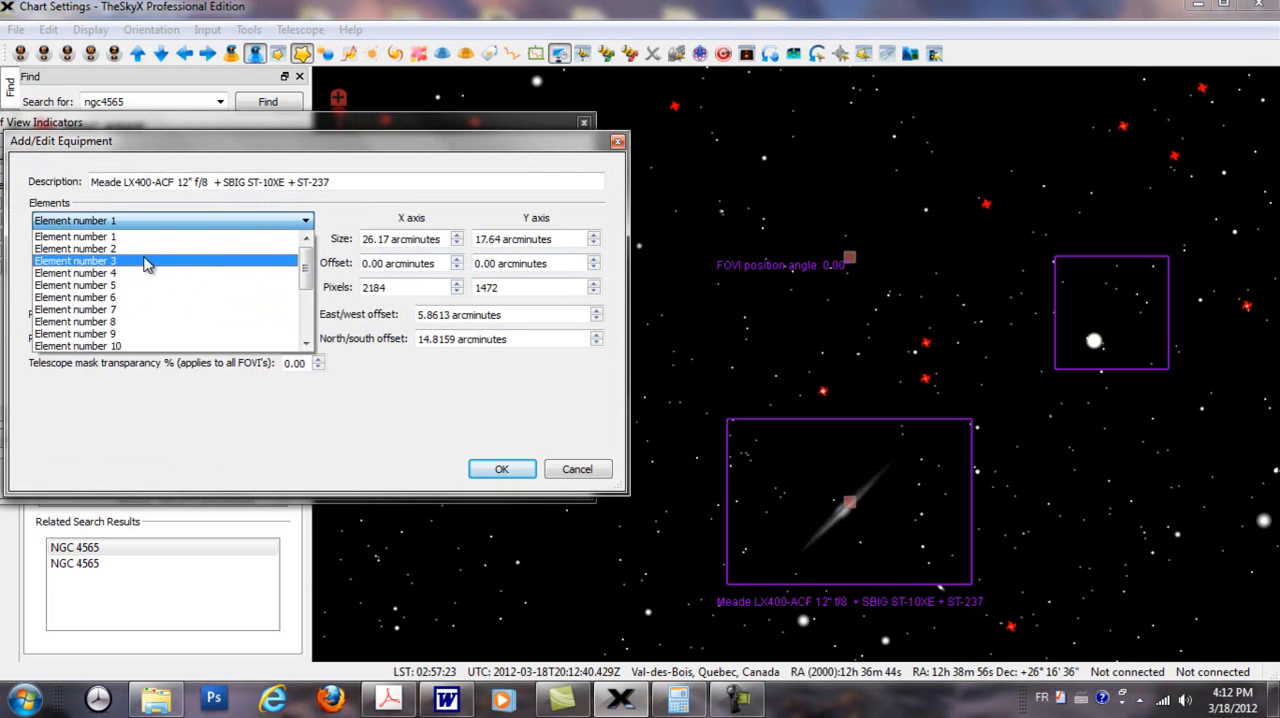
left_click(140, 249)
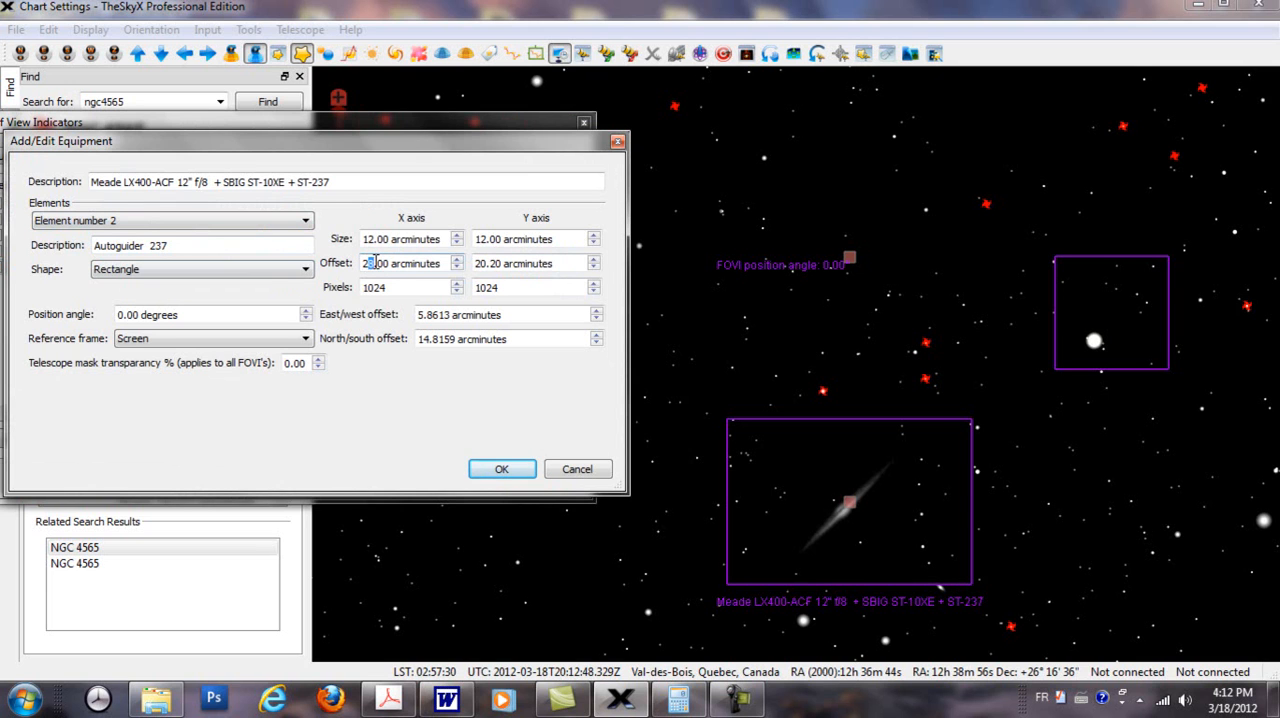
left_click(522, 472)
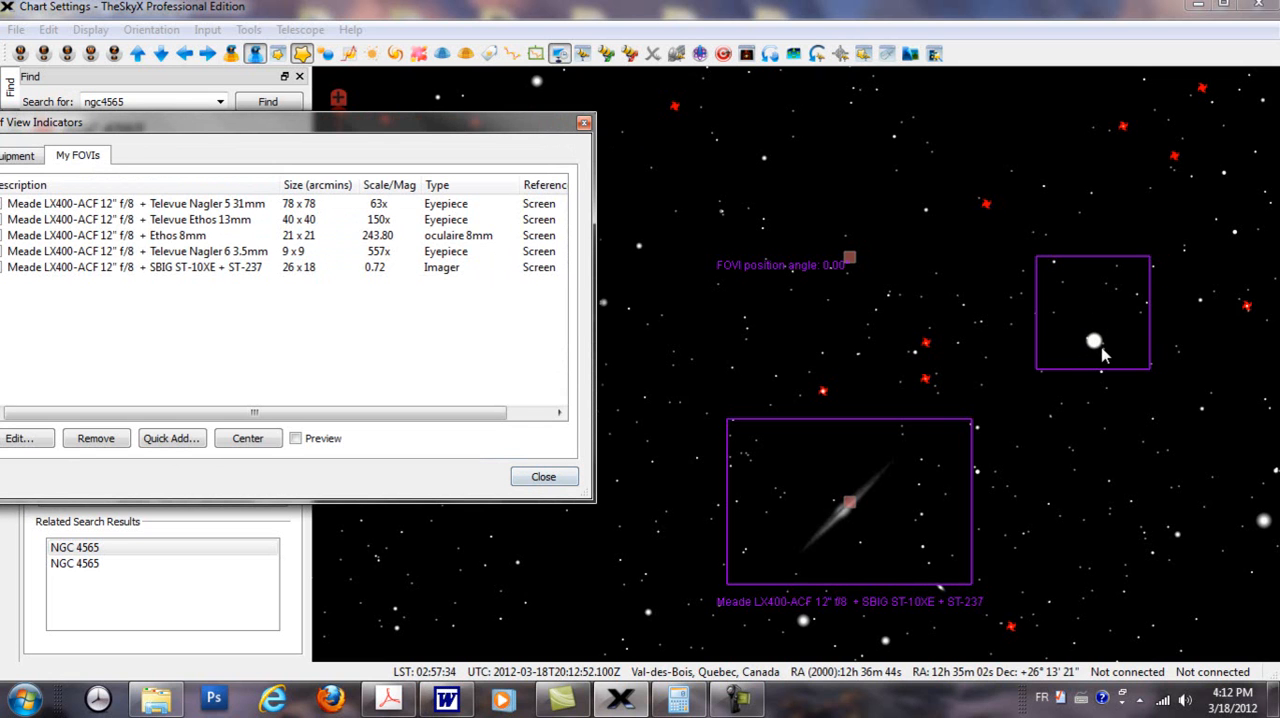
Step: Set the Y offset of the SBIG indicator's element number 2, the autoguider, to 16.20 arcminutes
left_click(372, 270)
double_click(372, 270)
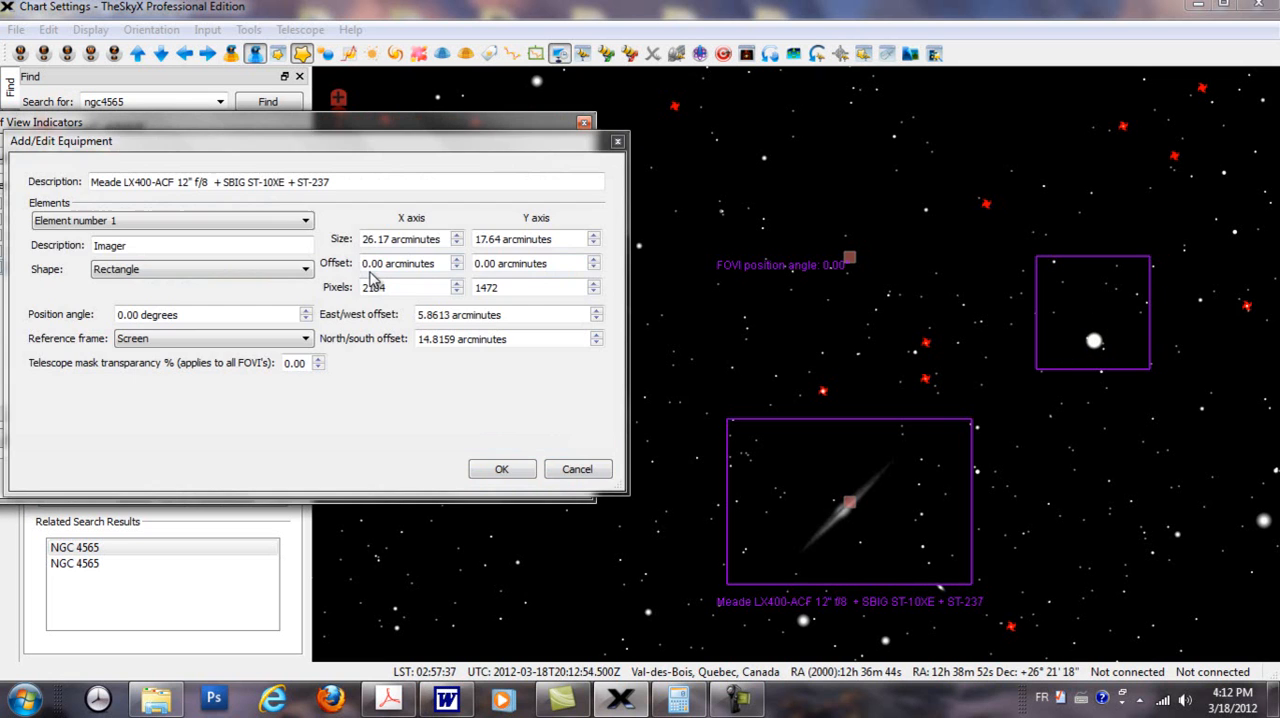
left_click(304, 222)
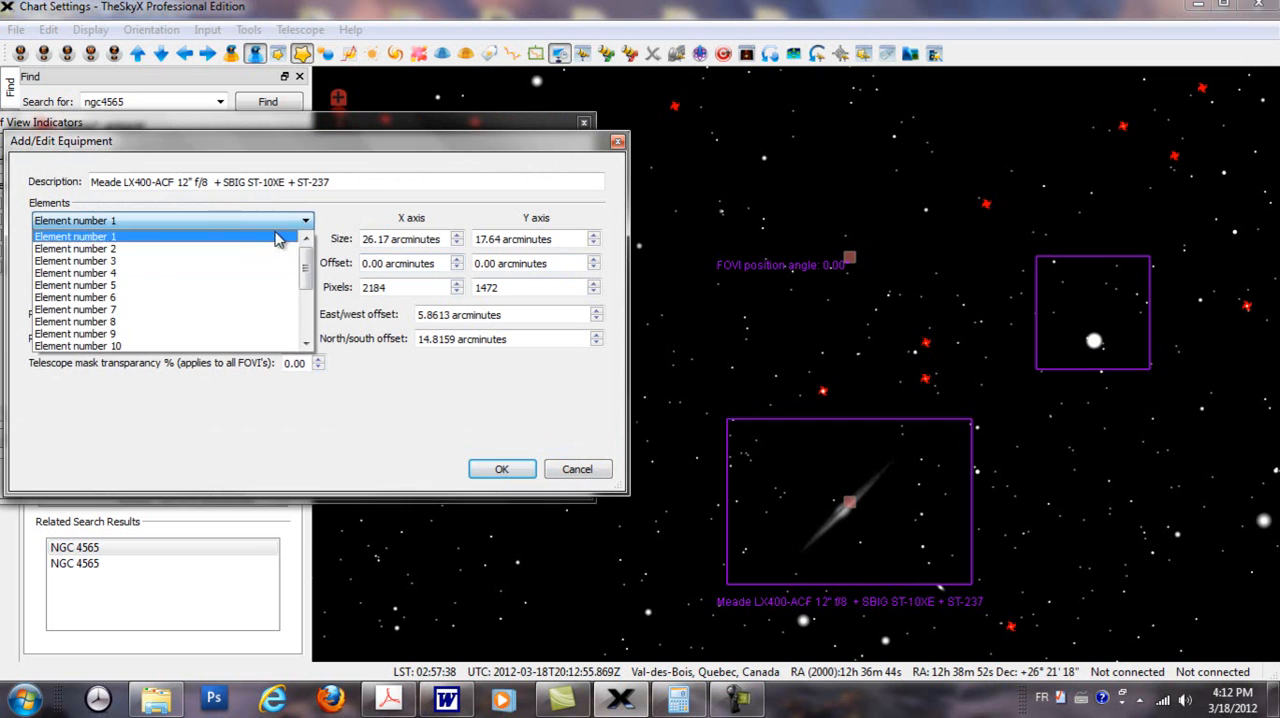
left_click(222, 246)
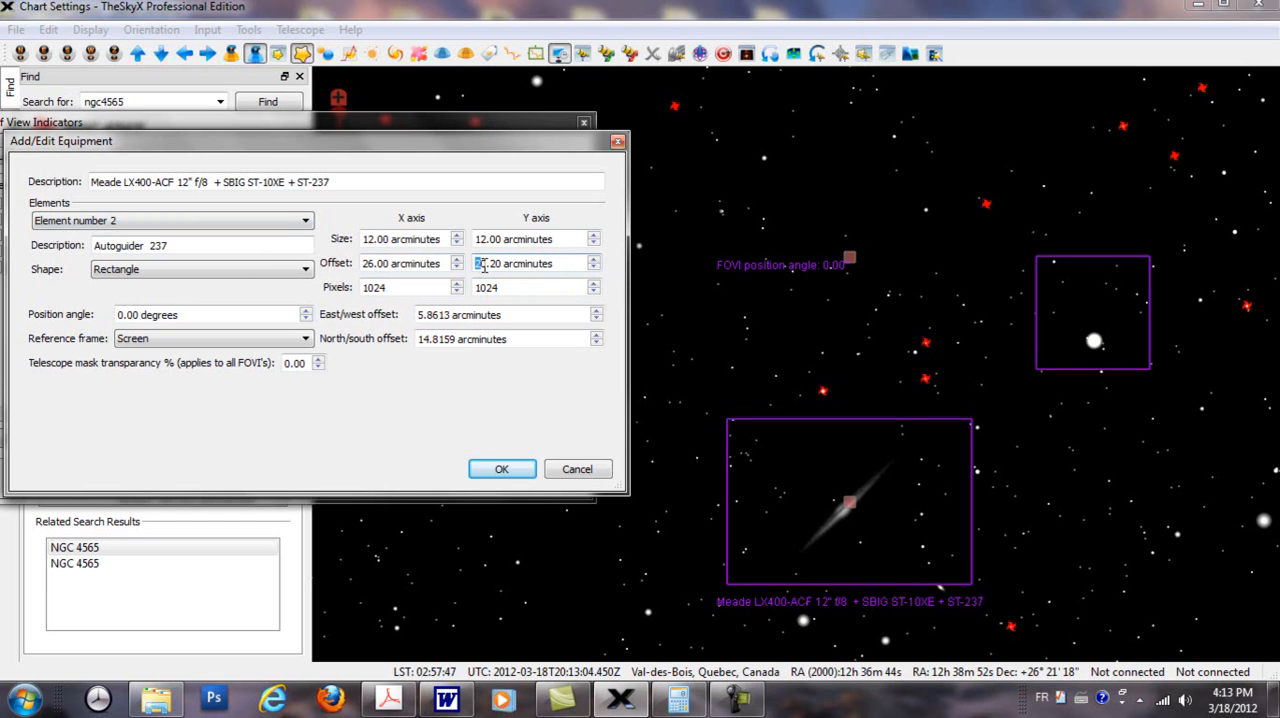
type("16")
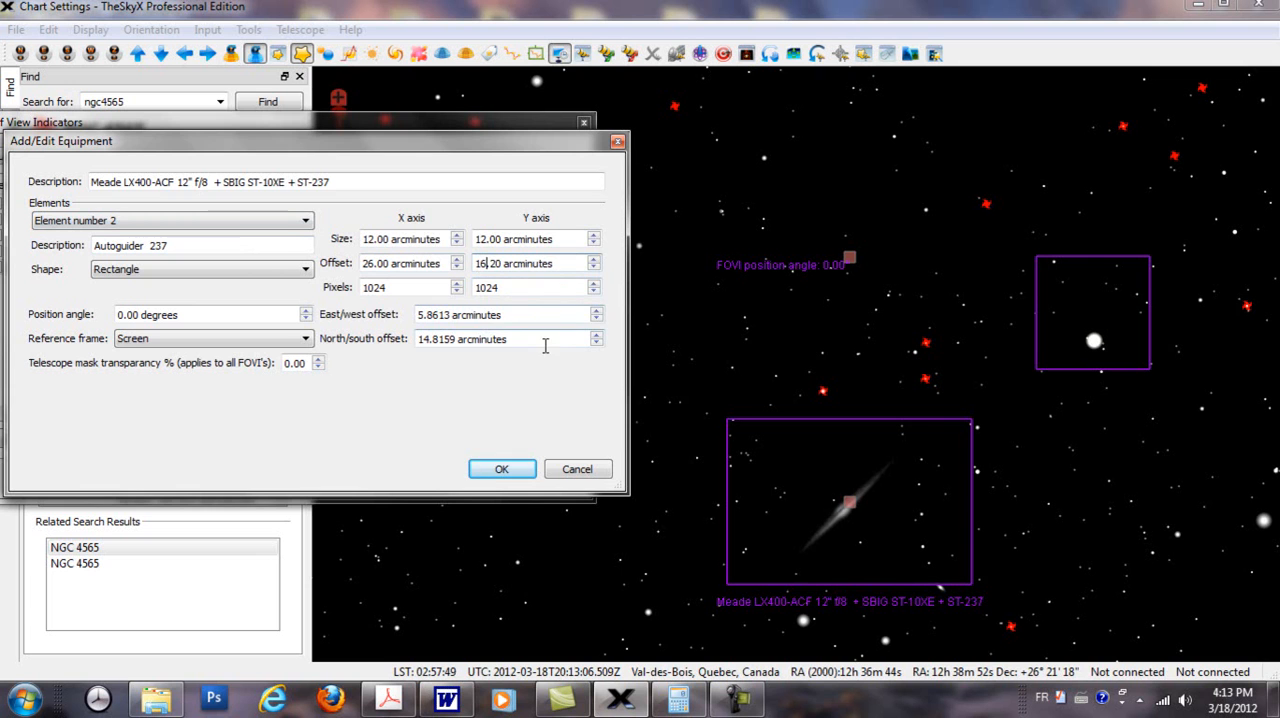
left_click(496, 470)
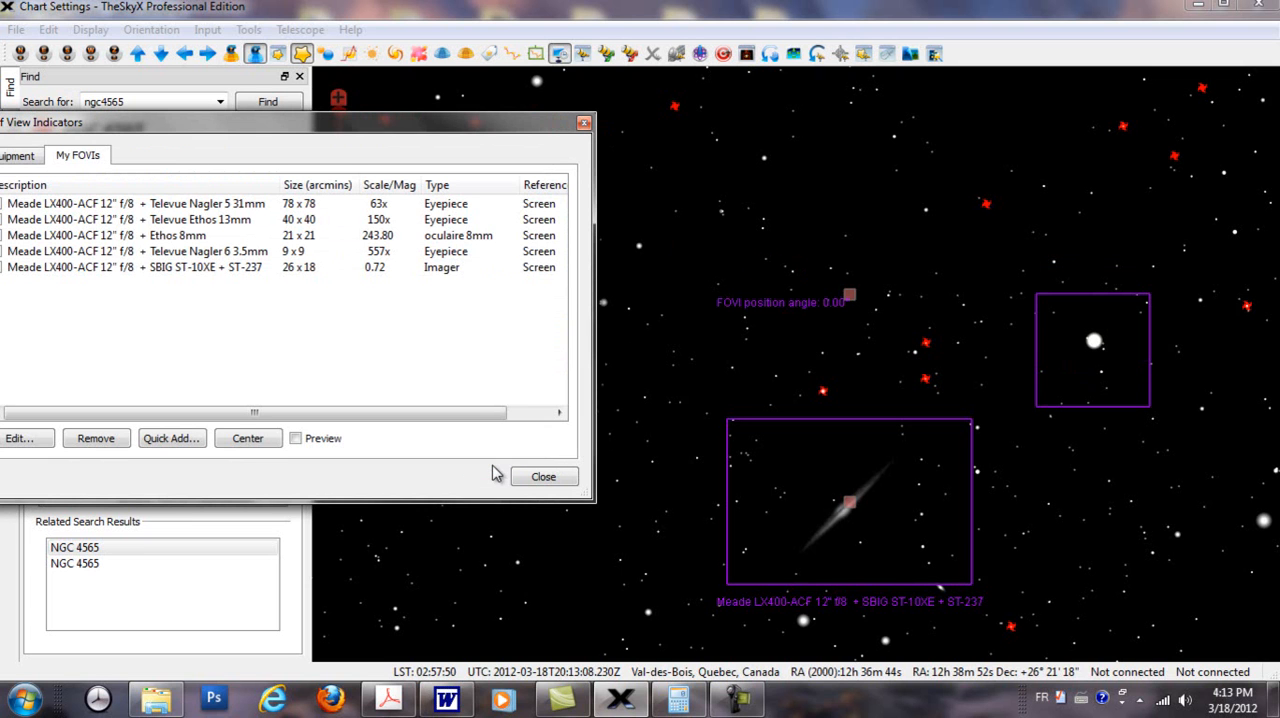
Step: Fine-tune the Y offset of the SBIG indicator's element number 2 to adjust the autoguider square around the bright star
left_click(278, 270)
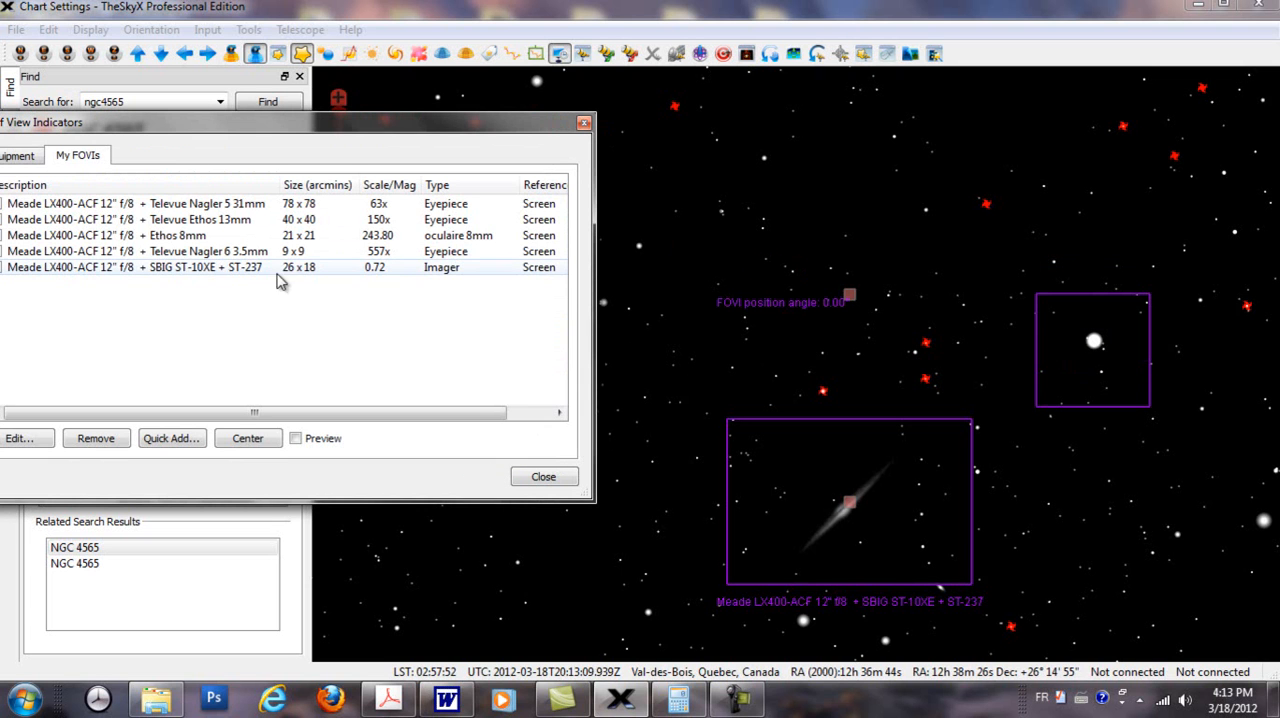
double_click(383, 268)
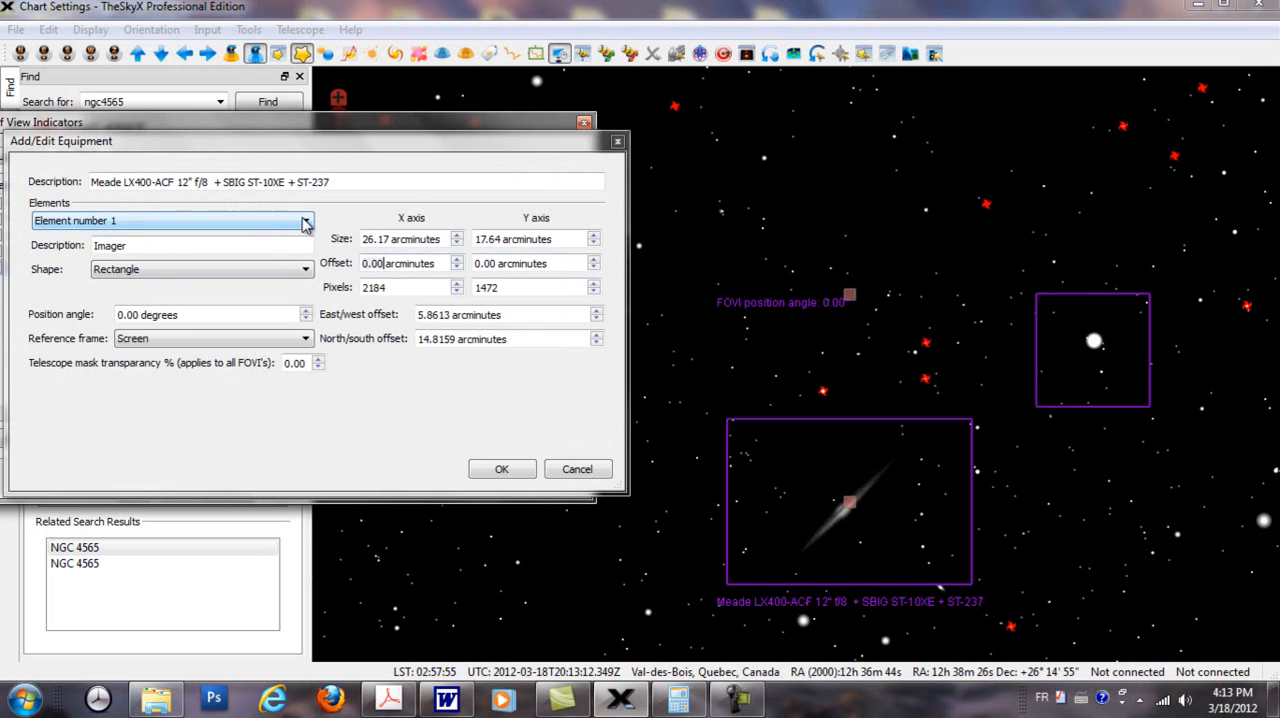
left_click(303, 221)
left_click(190, 249)
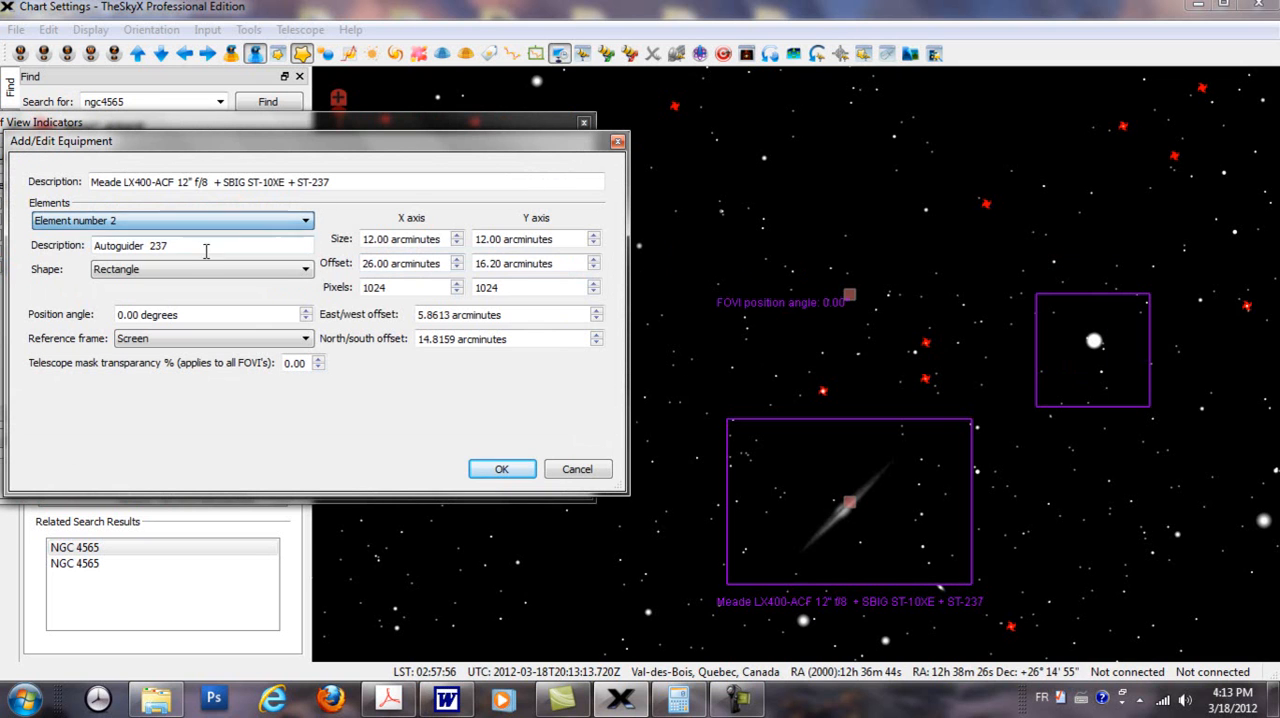
left_click(482, 264)
type("7")
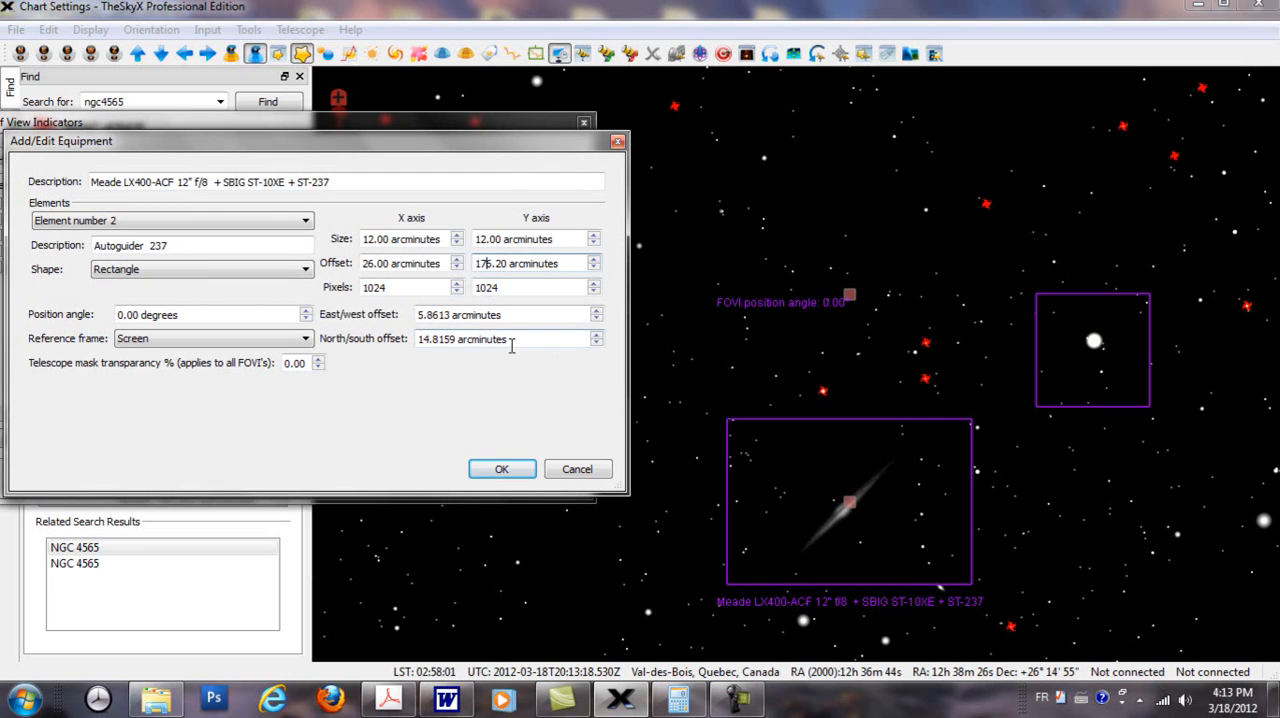
left_click(502, 471)
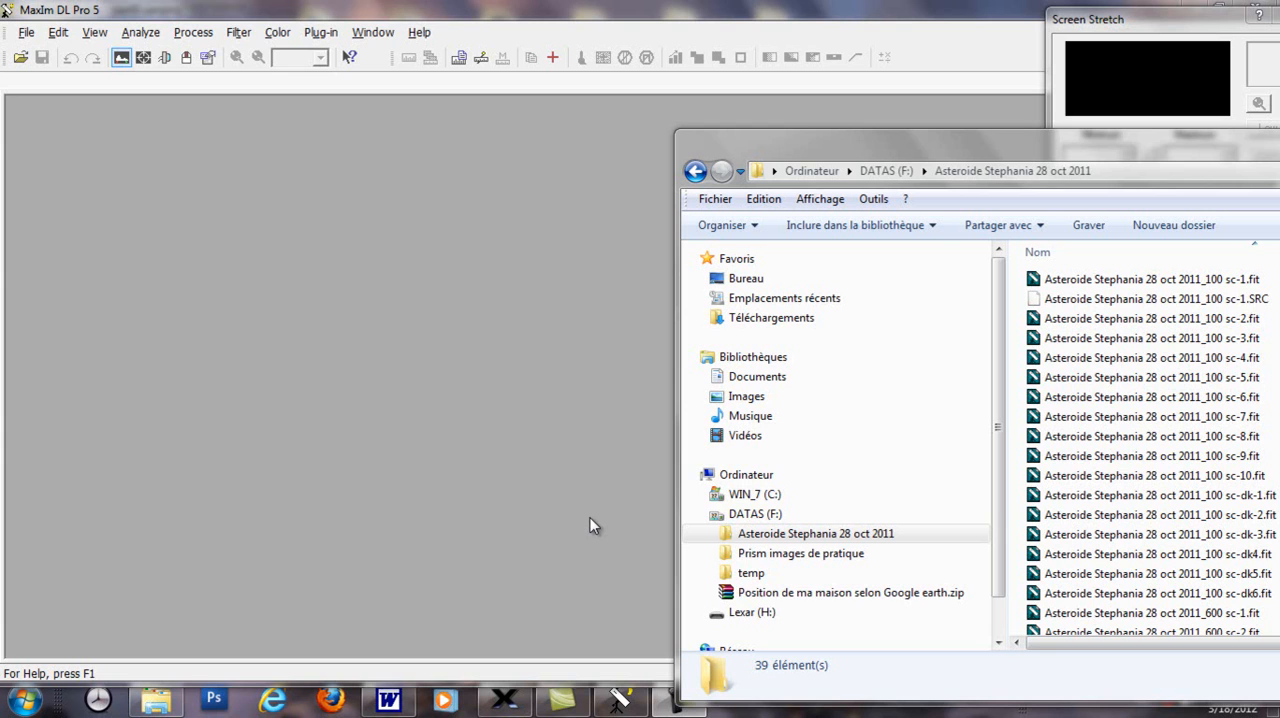
Step: Load Asteroide Stephania 28 oct 2011_100 sc-1.fit from its folder into MaxIm DL, close the folder and reposition the image
left_click(1097, 285)
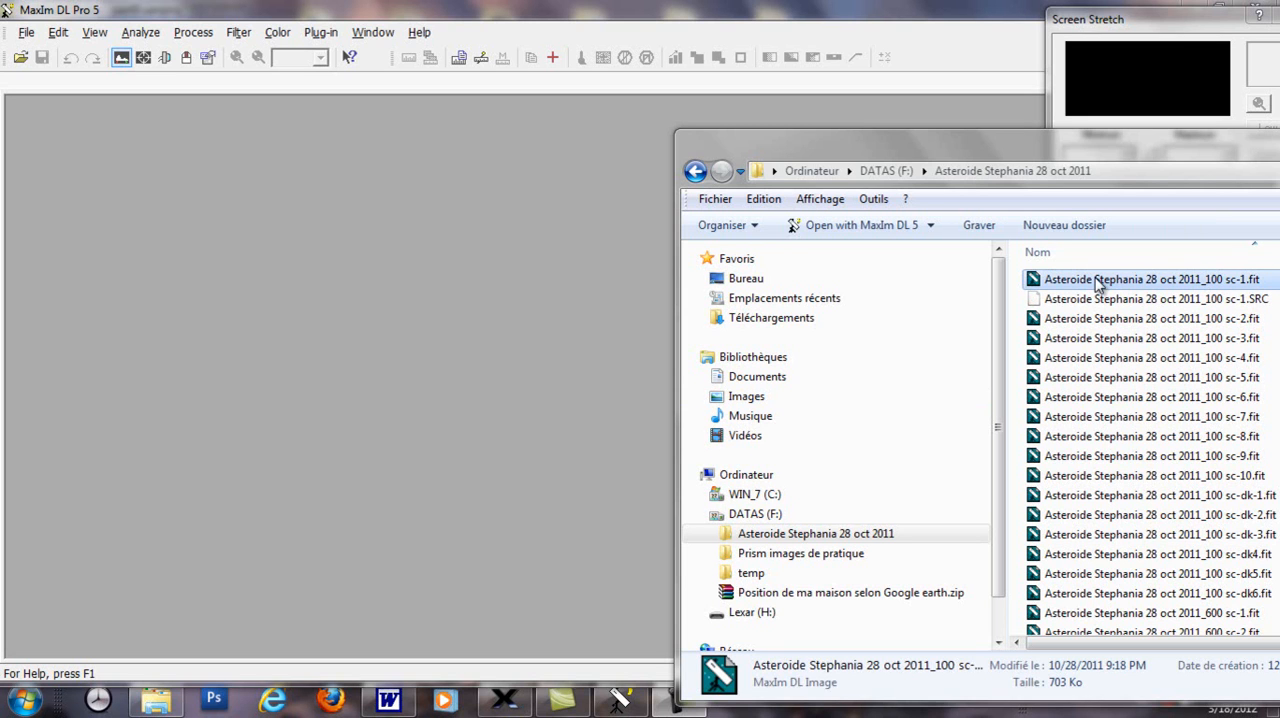
left_click_drag(1097, 285, 445, 449)
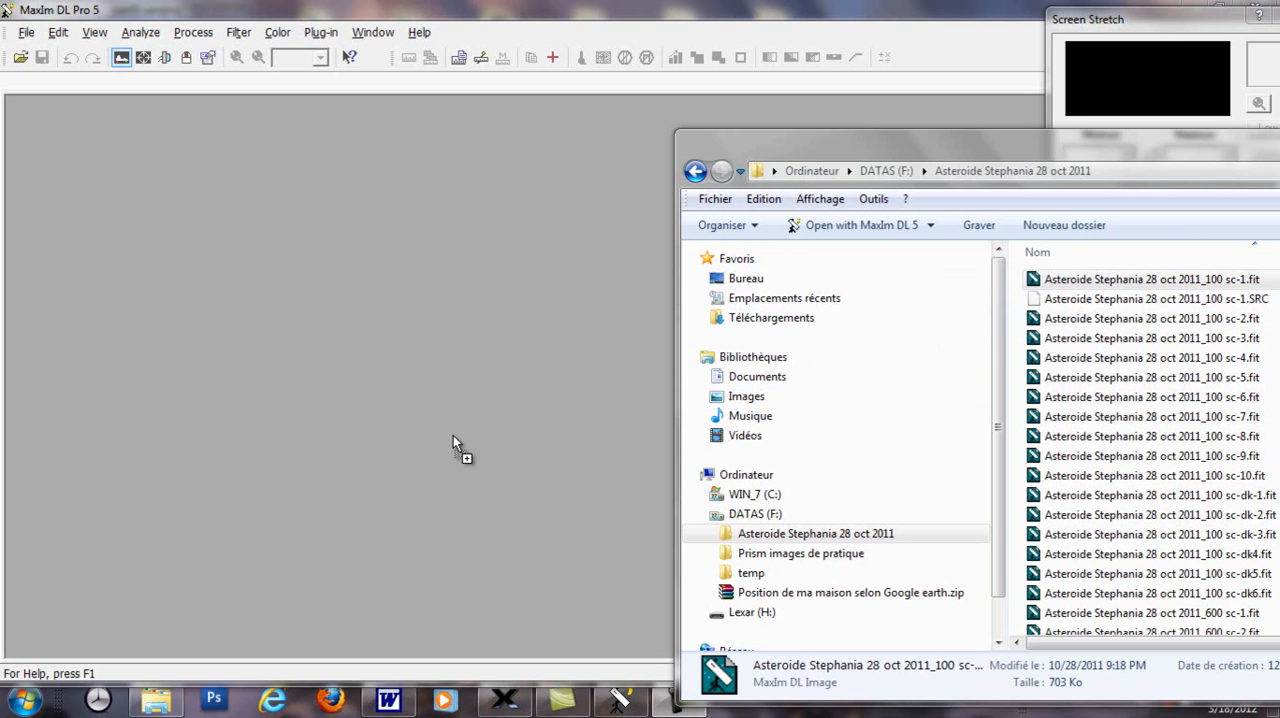
left_click_drag(988, 146, 522, 438)
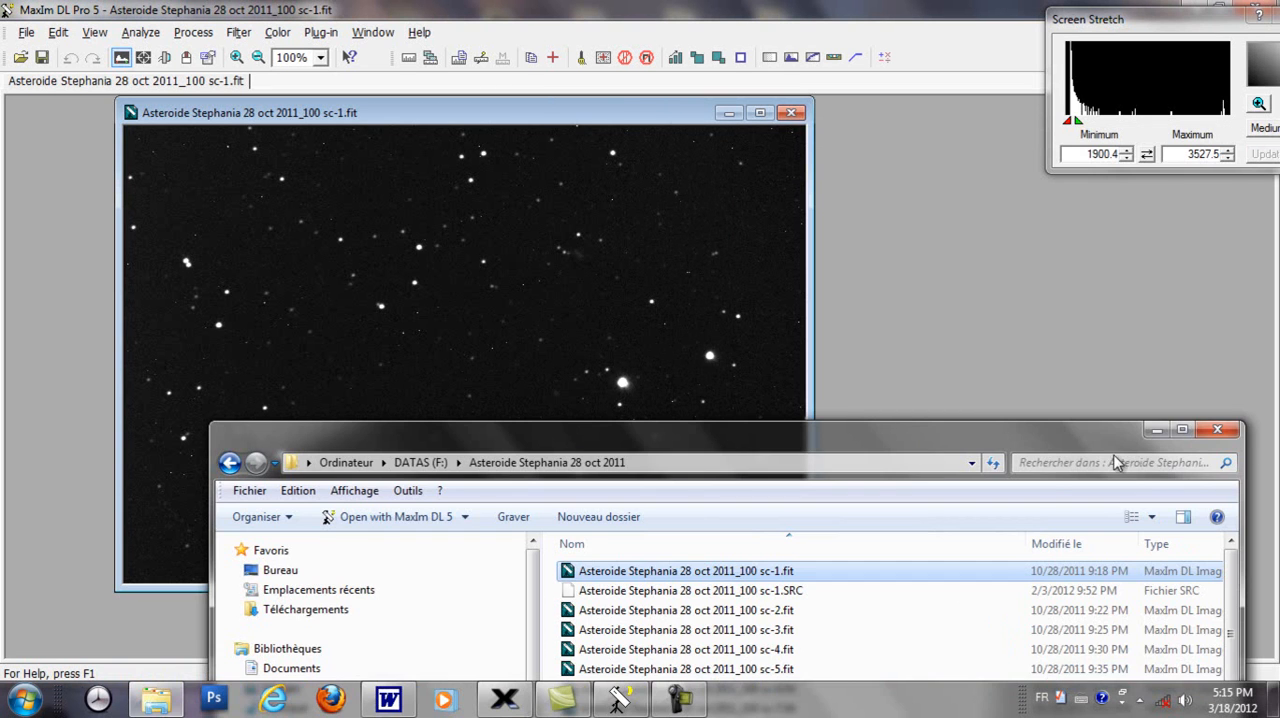
left_click(1217, 430)
left_click_drag(338, 119, 366, 137)
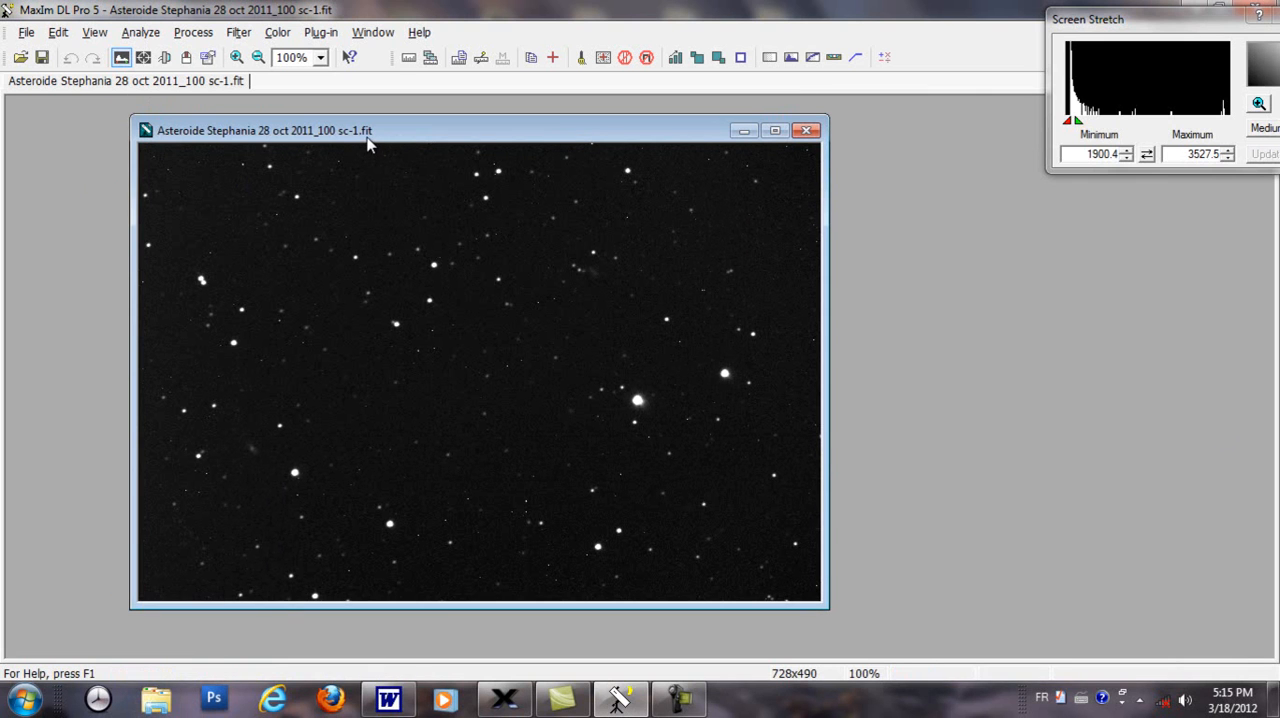
Step: Examine the image's FITS header for the nominal right ascension and declination of its center, and close the header
left_click(208, 60)
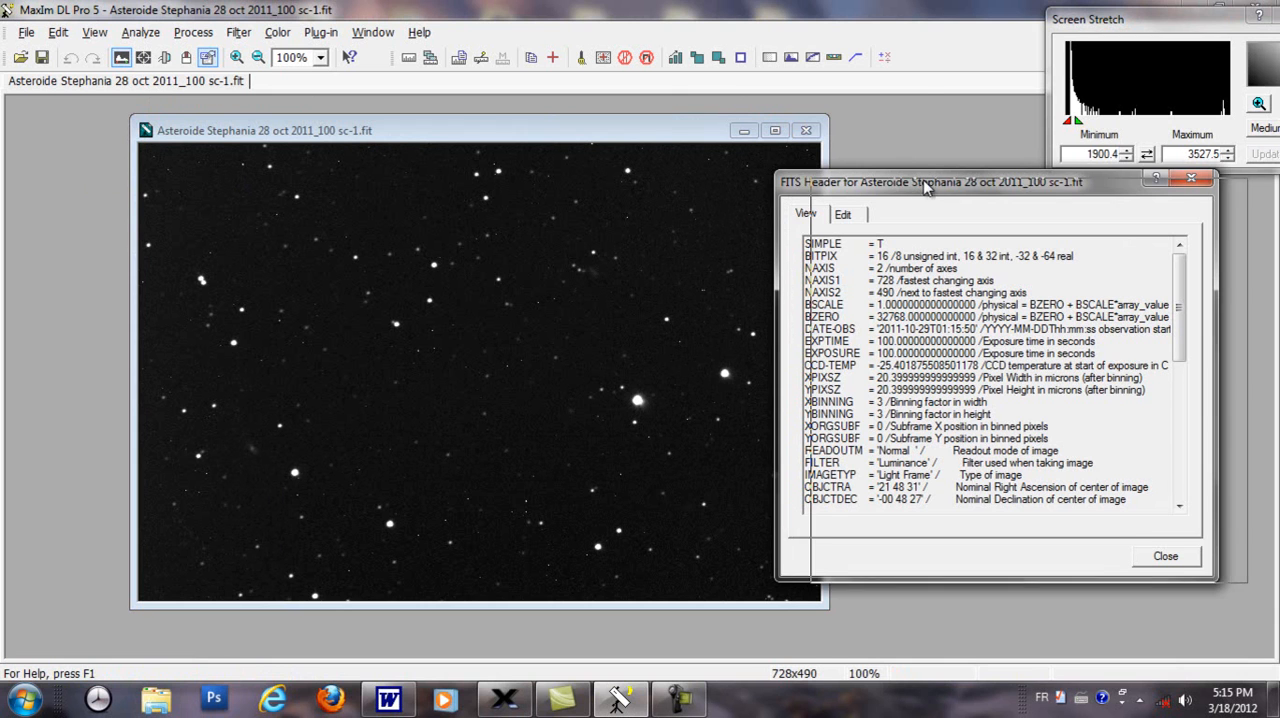
left_click_drag(900, 187, 932, 191)
left_click_drag(1212, 292, 1190, 352)
left_click_drag(840, 321, 1140, 334)
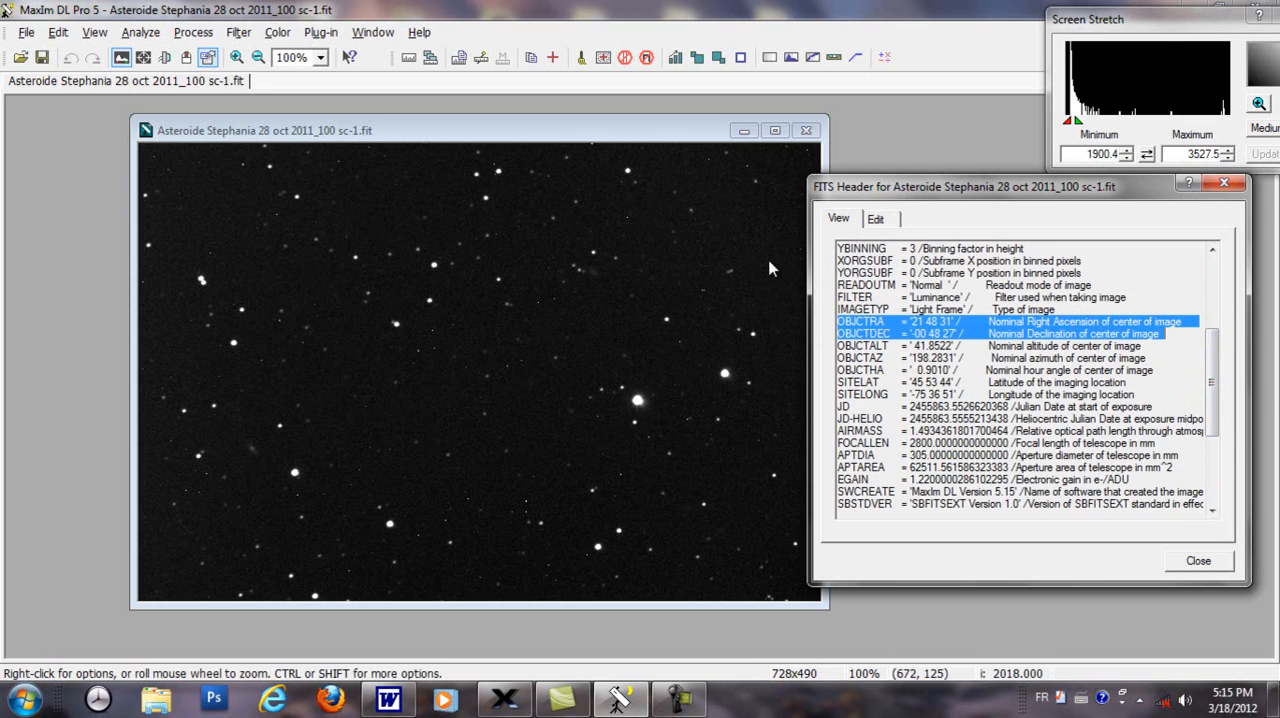
left_click(1222, 186)
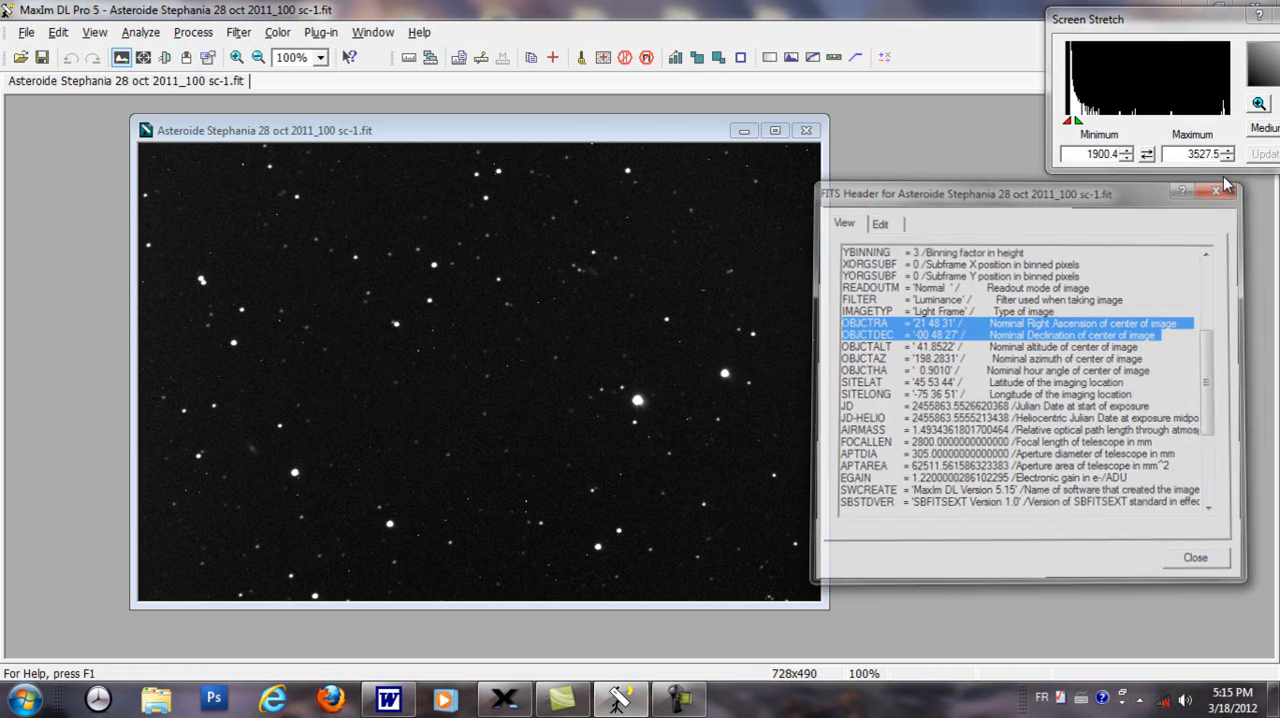
Step: Run PinPoint Astrometry on the asteroid image with the GSC-1.1 (corrected) catalog and review the solution
mouse_move(423, 137)
left_mouse_down()
mouse_move(418, 152)
mouse_move(432, 127)
left_mouse_up()
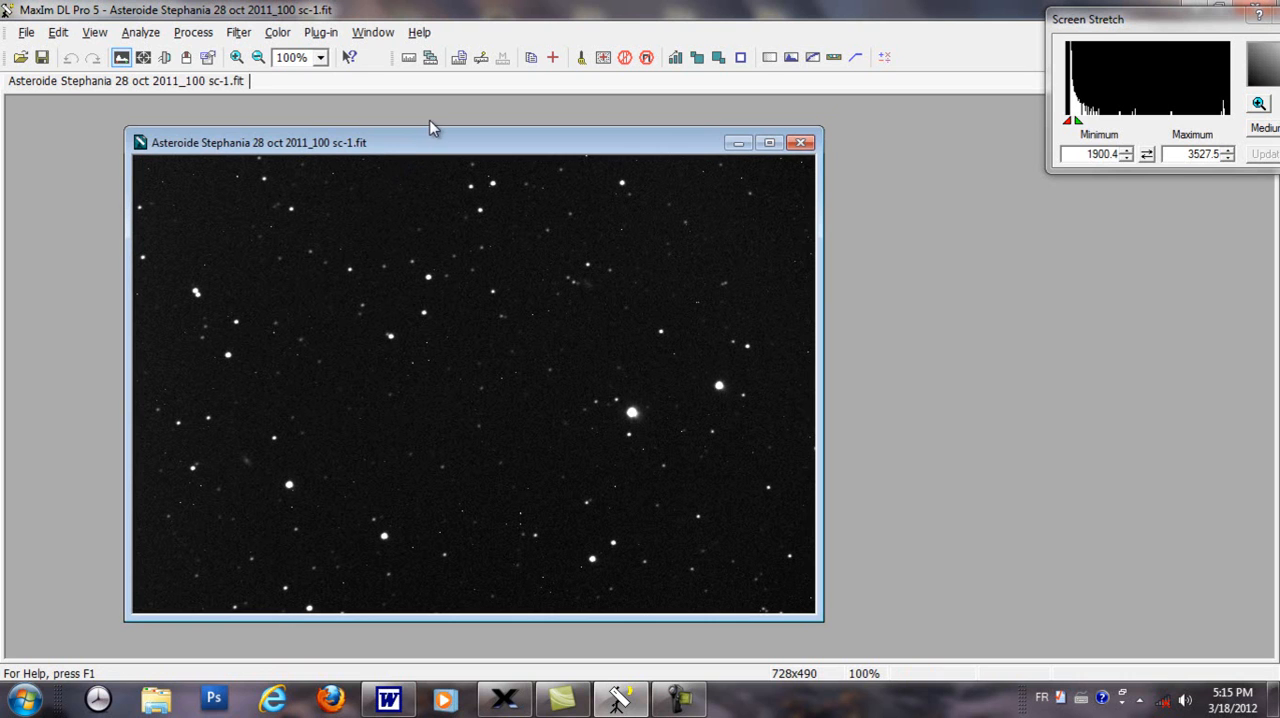
left_click(153, 38)
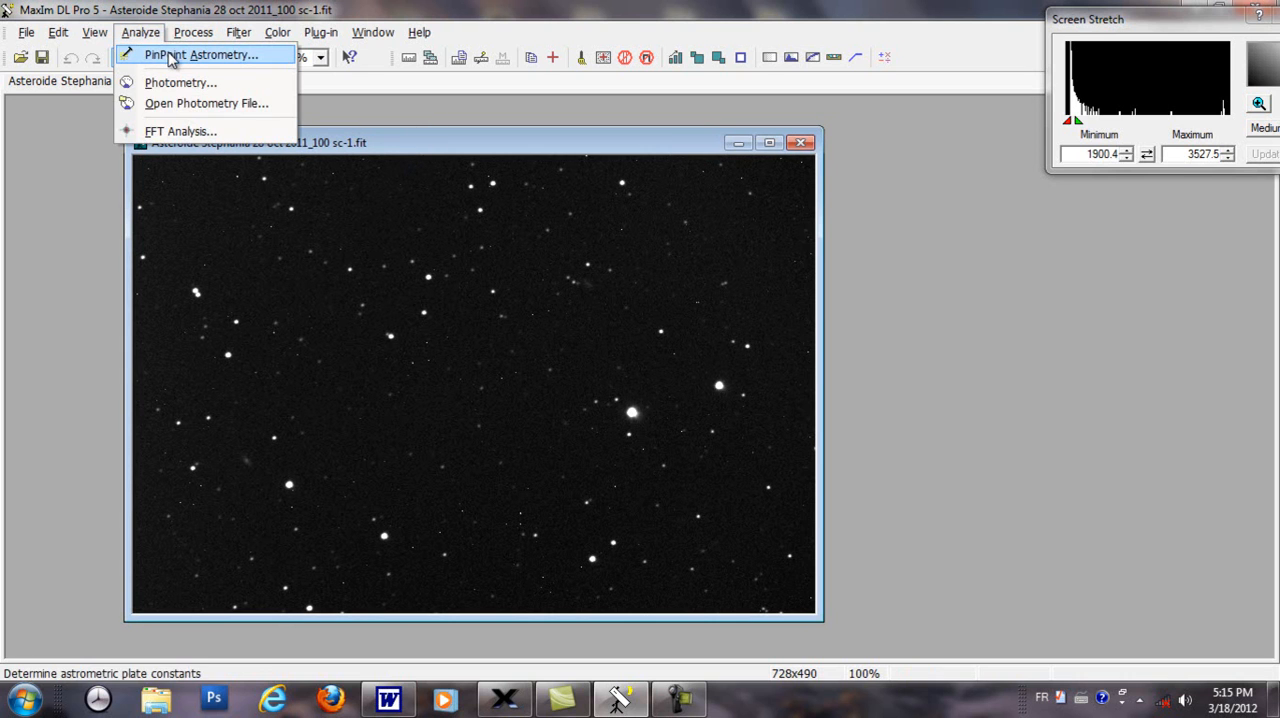
left_click(170, 58)
left_click_drag(551, 184, 940, 196)
left_click(1103, 510)
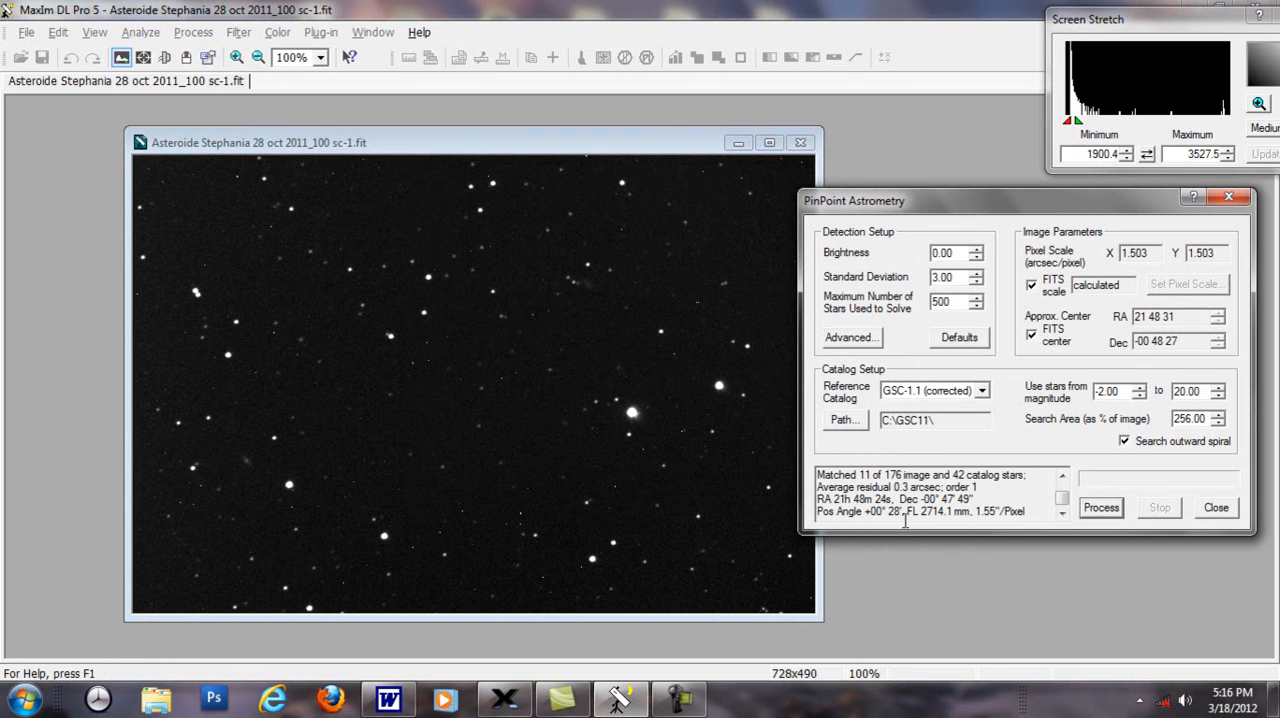
mouse_move(1062, 508)
left_mouse_down()
mouse_move(1062, 488)
mouse_move(1069, 504)
left_mouse_up()
Step: Switch to TheSkyX, dismiss the equipment editor, hide the Televue Ethos 8mm field of view indicator and close the indicator list
left_click(505, 699)
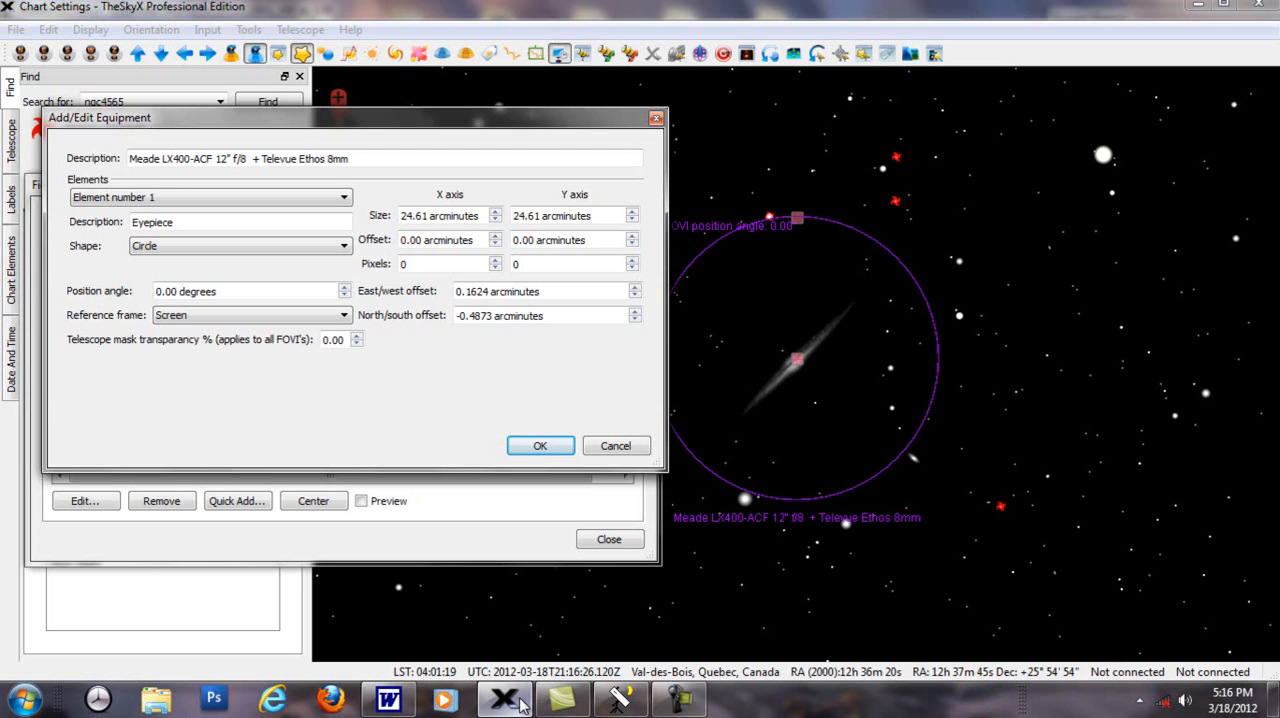
left_click(658, 121)
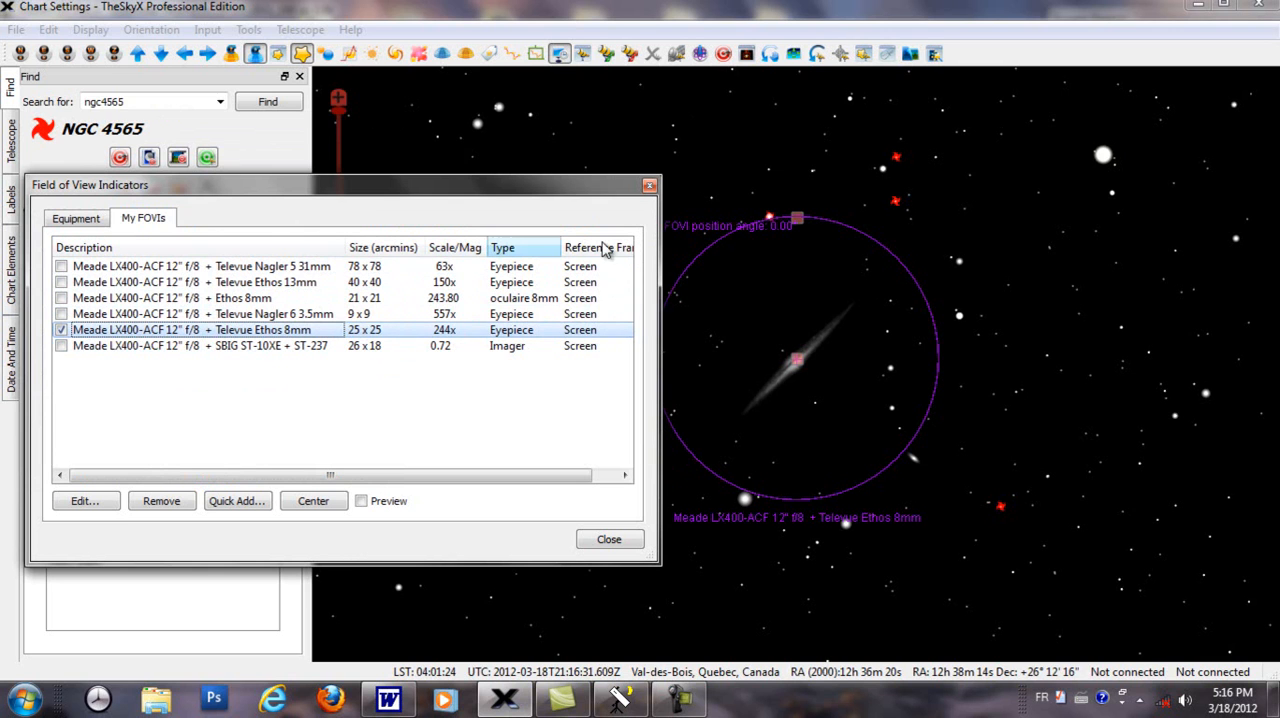
left_click(61, 330)
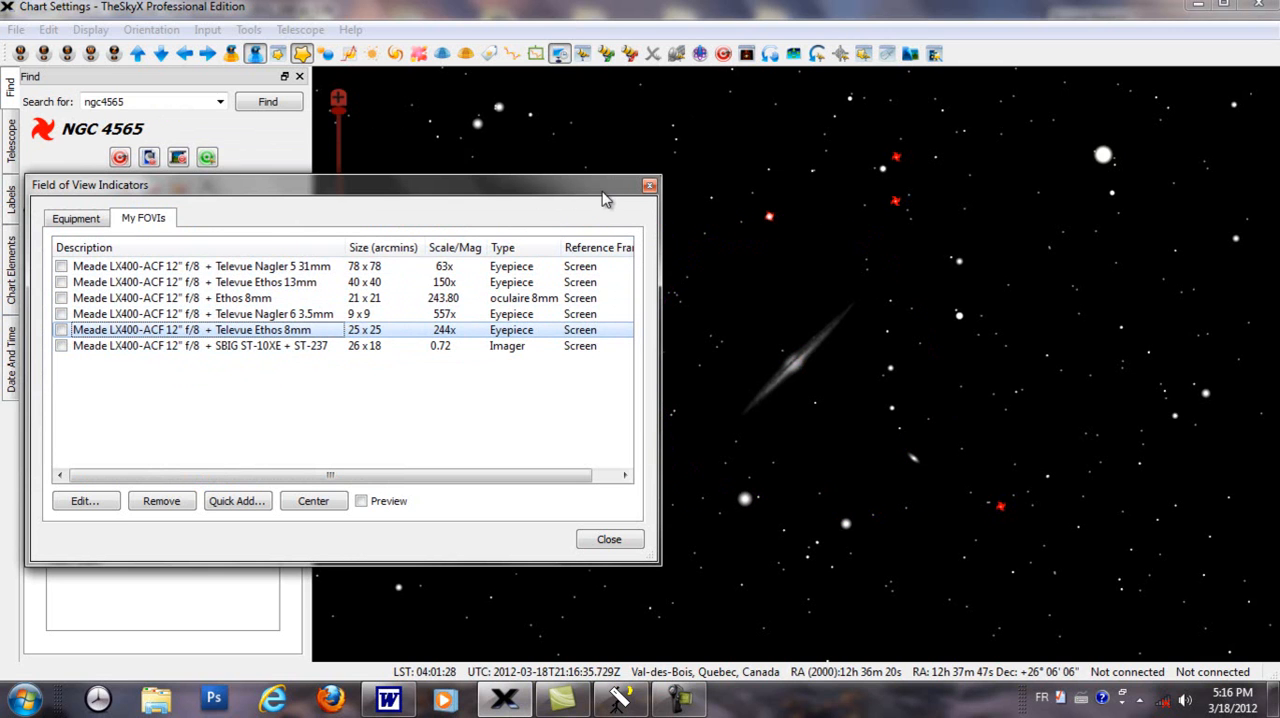
left_click_drag(619, 189, 630, 183)
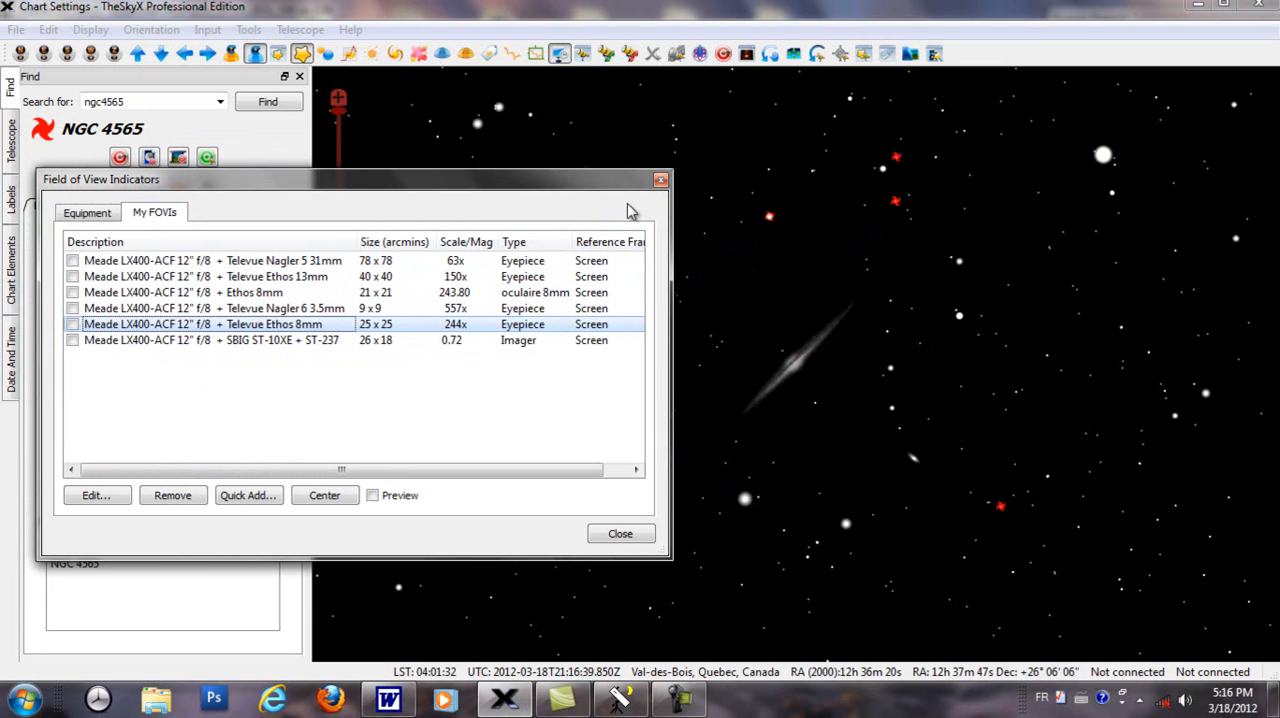
left_click(660, 179)
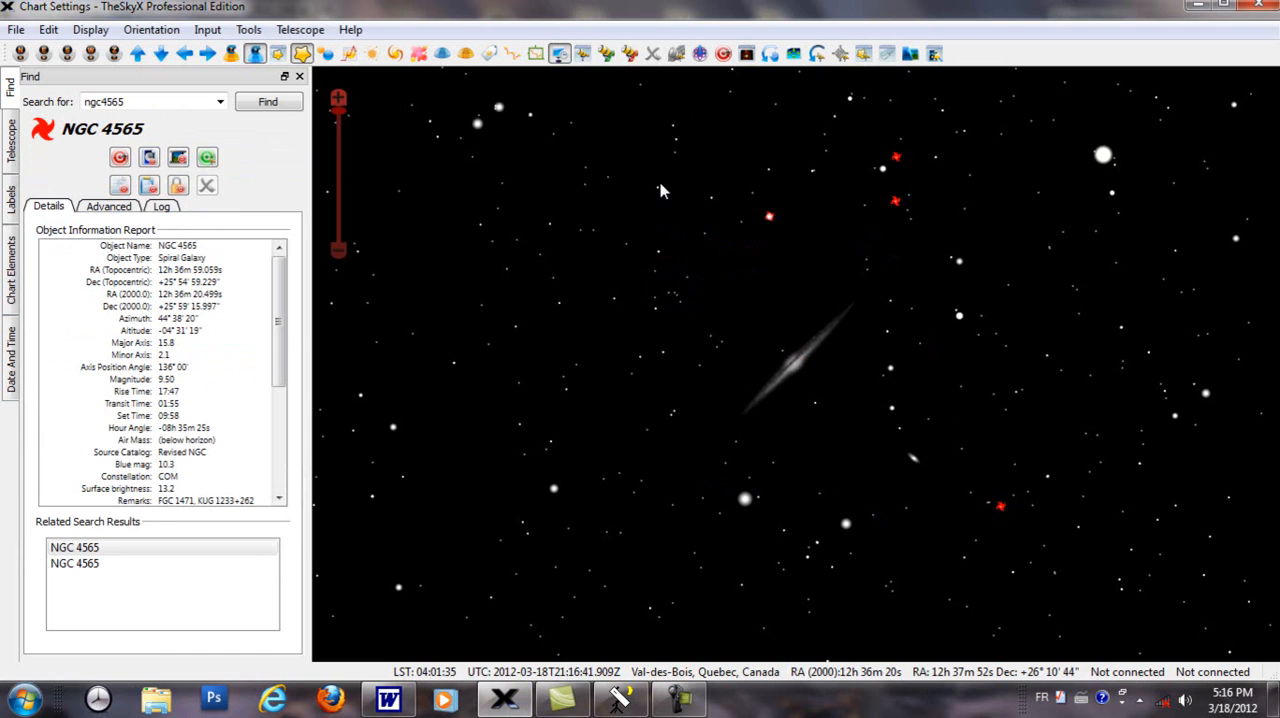
Step: Start Image Link and load the FITS image Asteroide Stephania 28 oct 2011_100 sc-1.fit into it
left_click(249, 30)
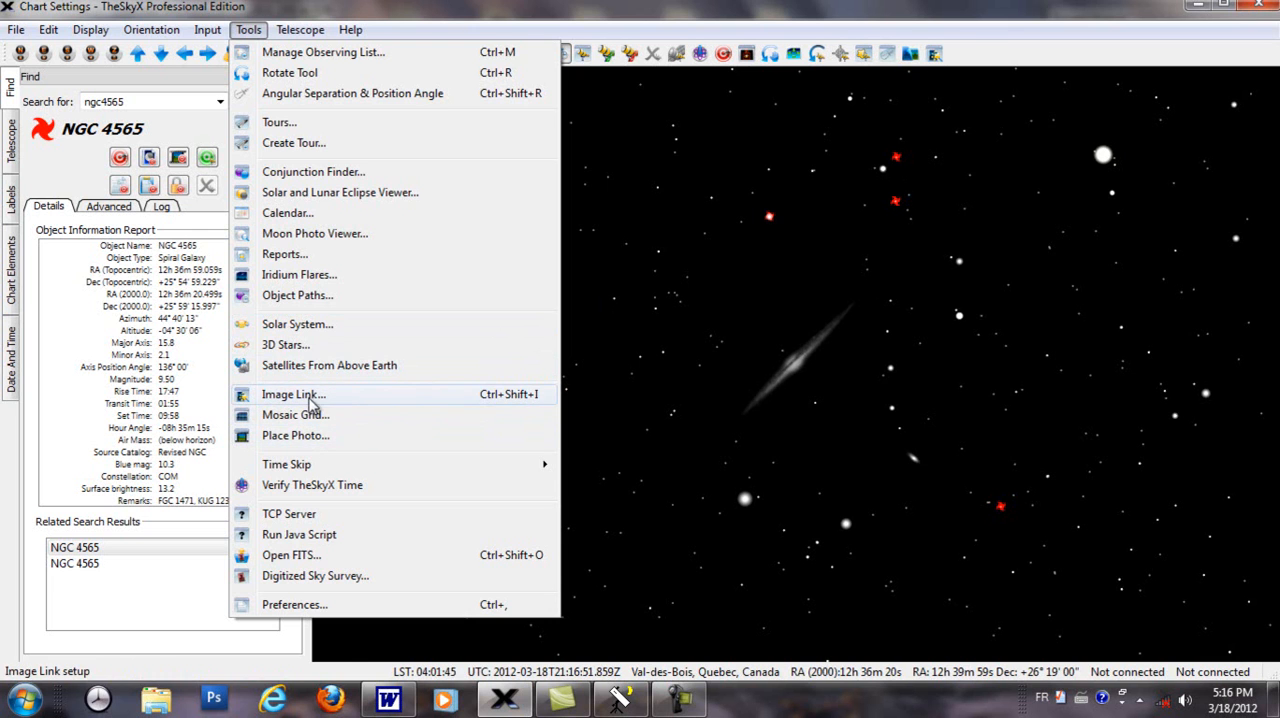
left_click(312, 398)
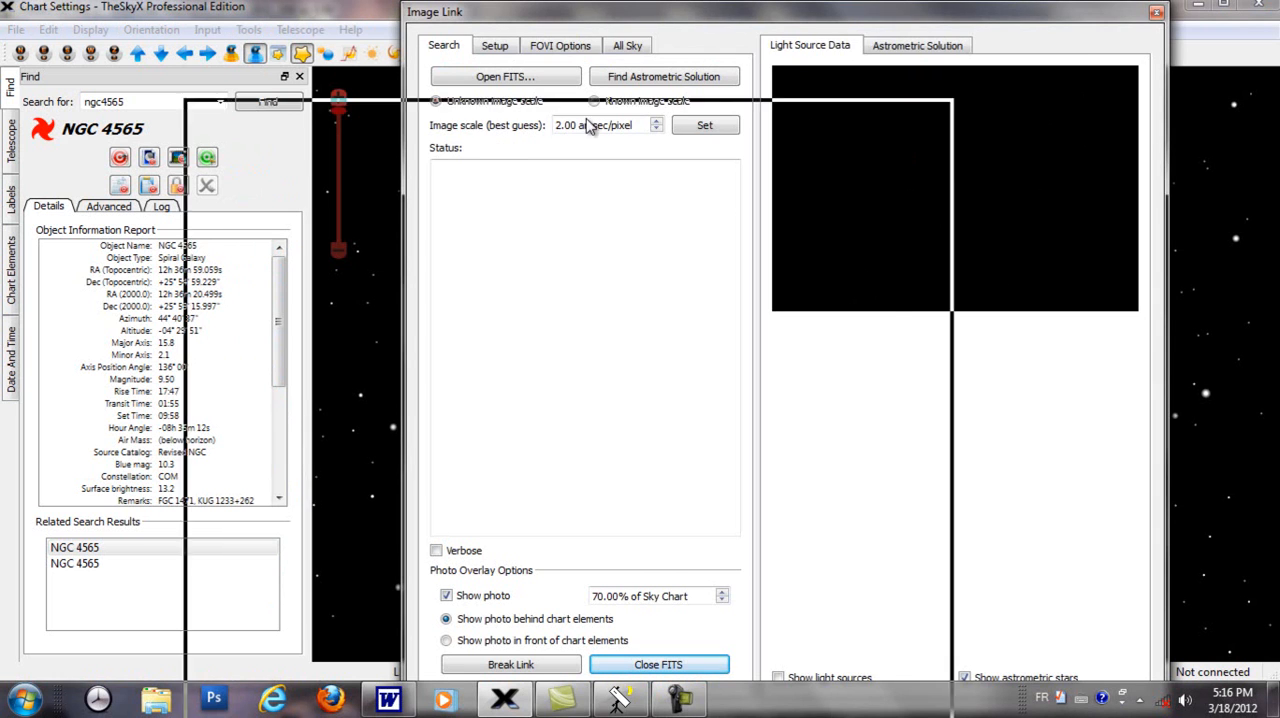
left_click_drag(837, 13, 472, 148)
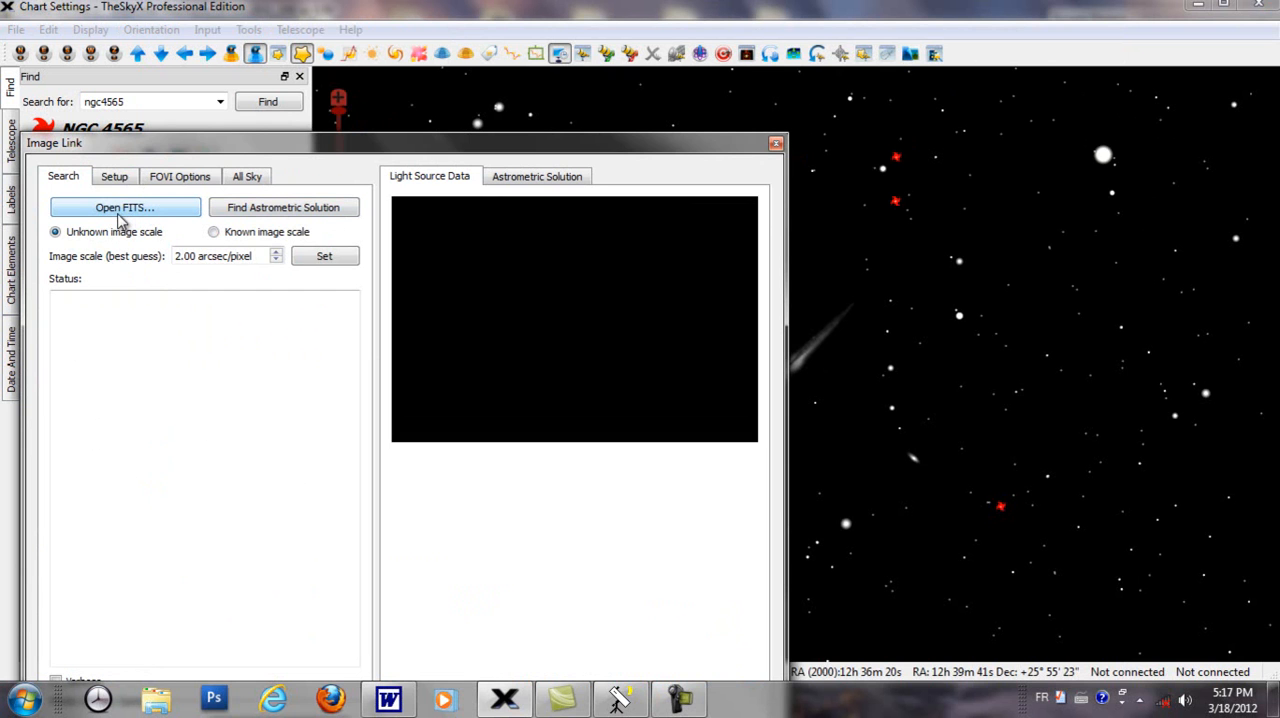
left_click(117, 217)
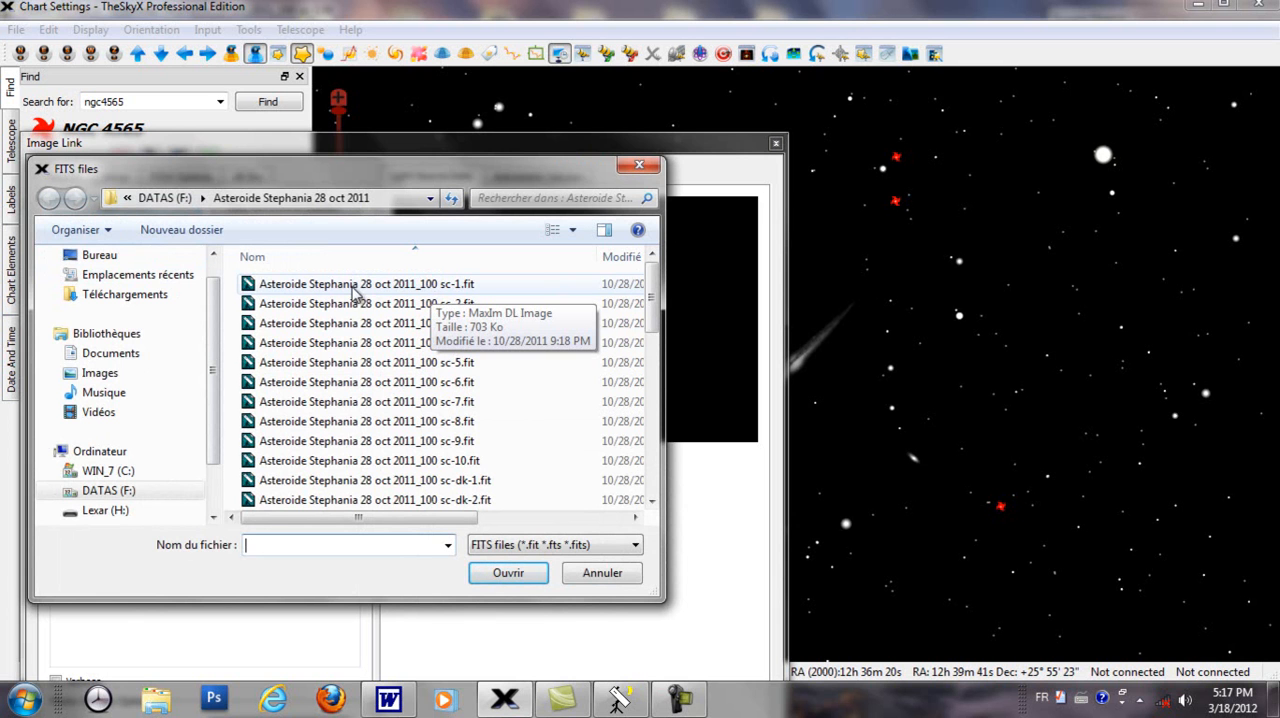
double_click(420, 285)
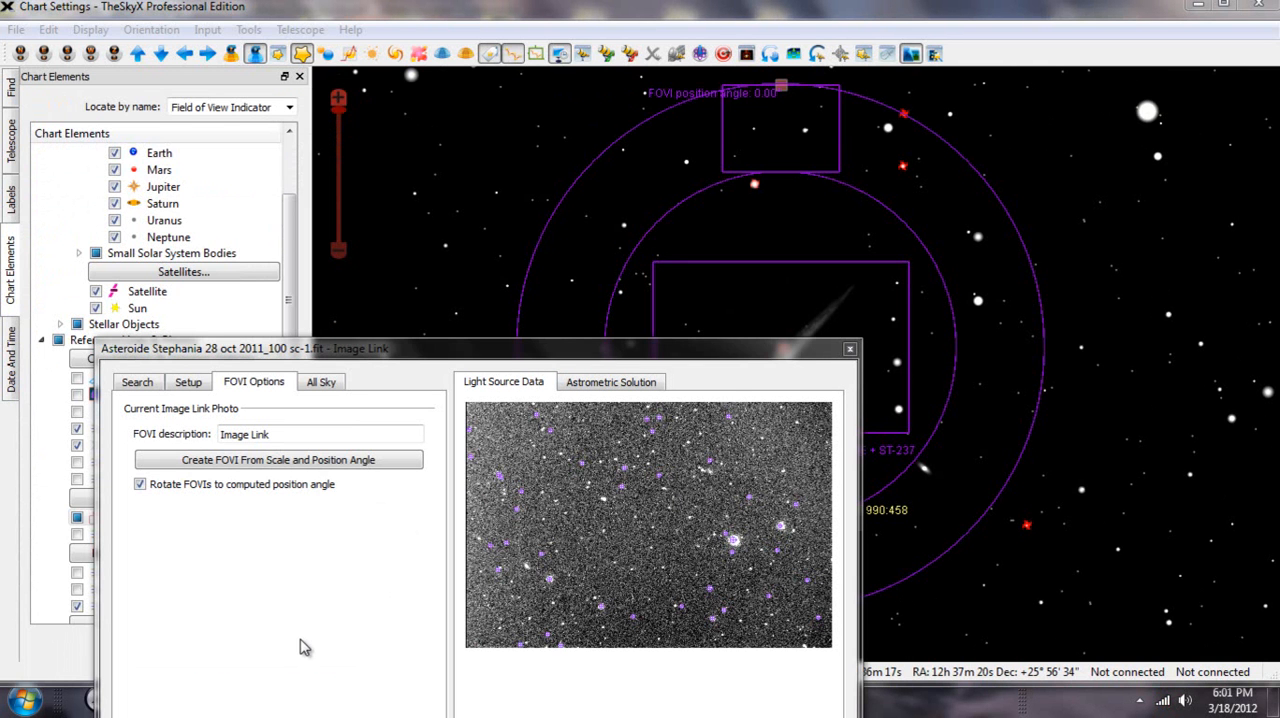
Step: Open Asteroide Stephania 28 oct 2011_100 sc-1.fit in the FITS viewer and widen the viewer window
left_click(249, 30)
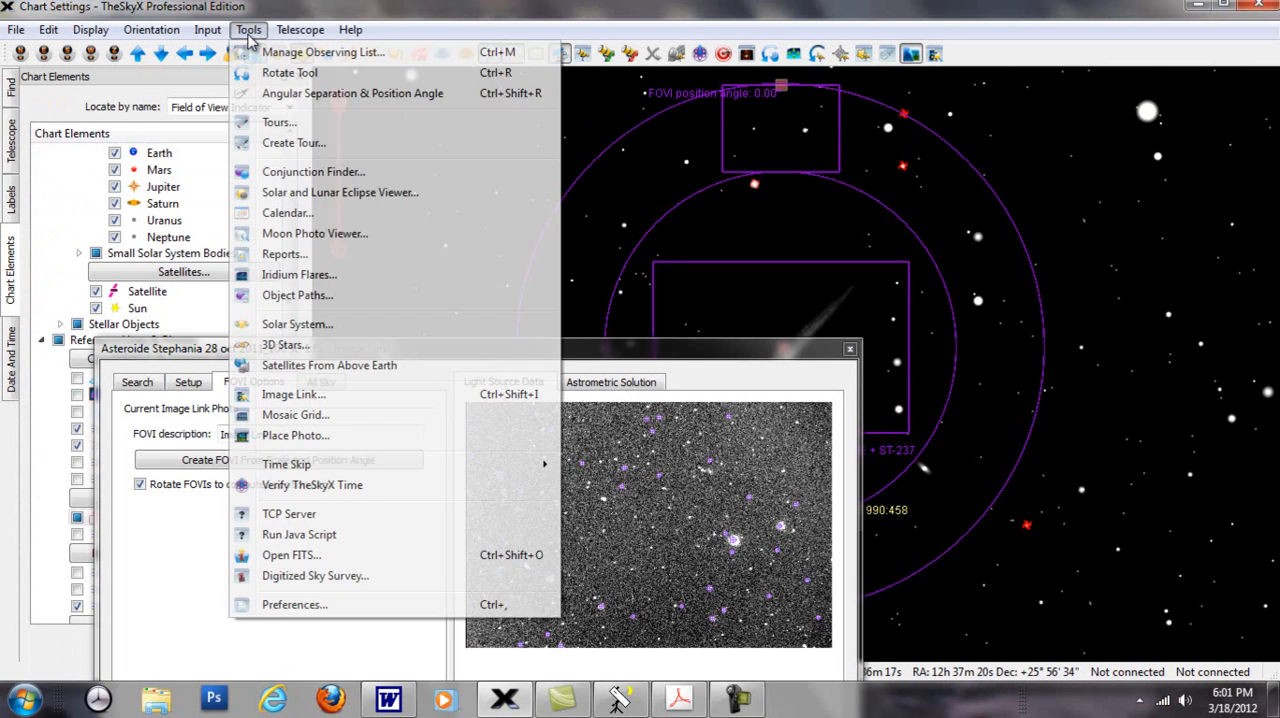
left_click(270, 558)
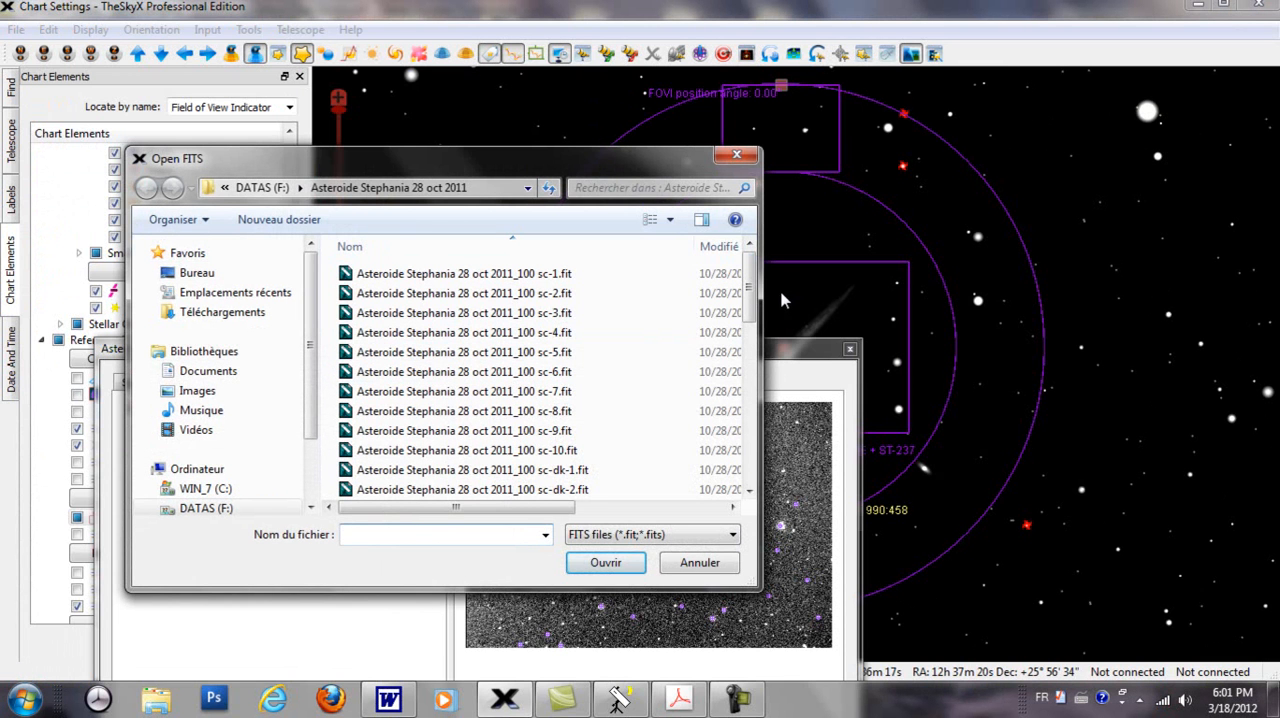
left_click_drag(760, 312, 1205, 312)
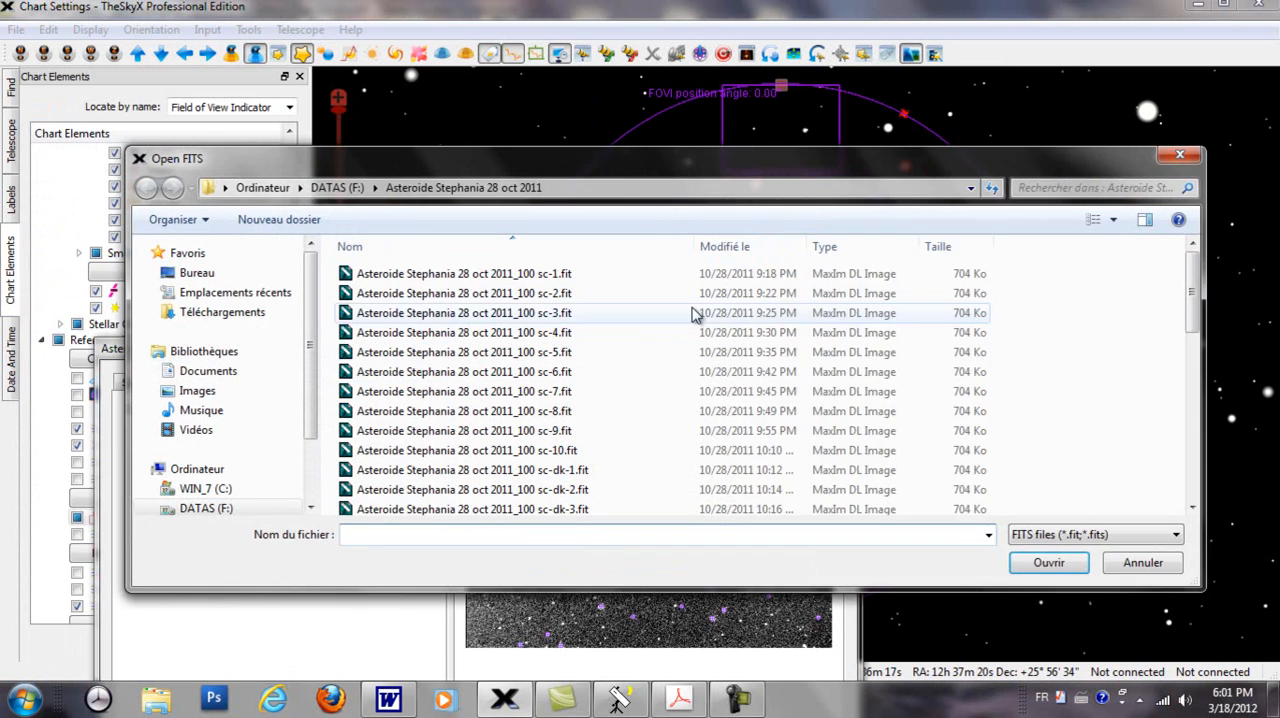
left_click(465, 283)
double_click(465, 283)
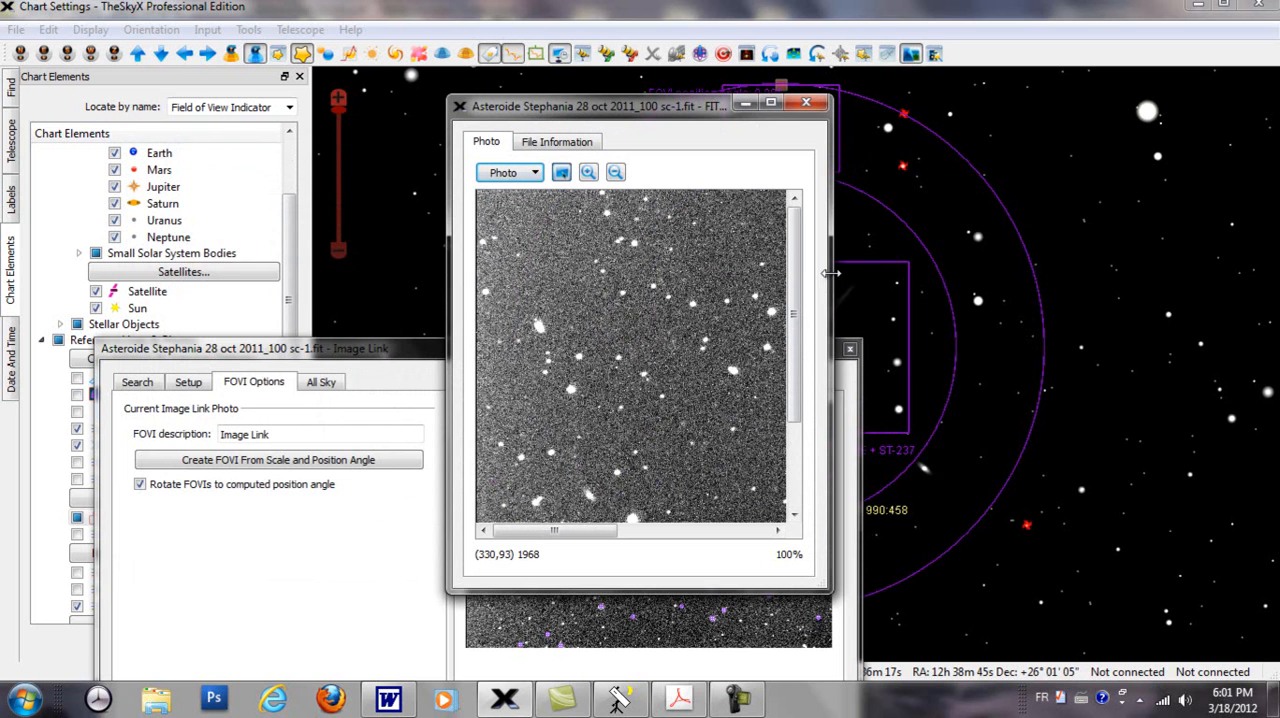
left_click_drag(835, 272, 1262, 251)
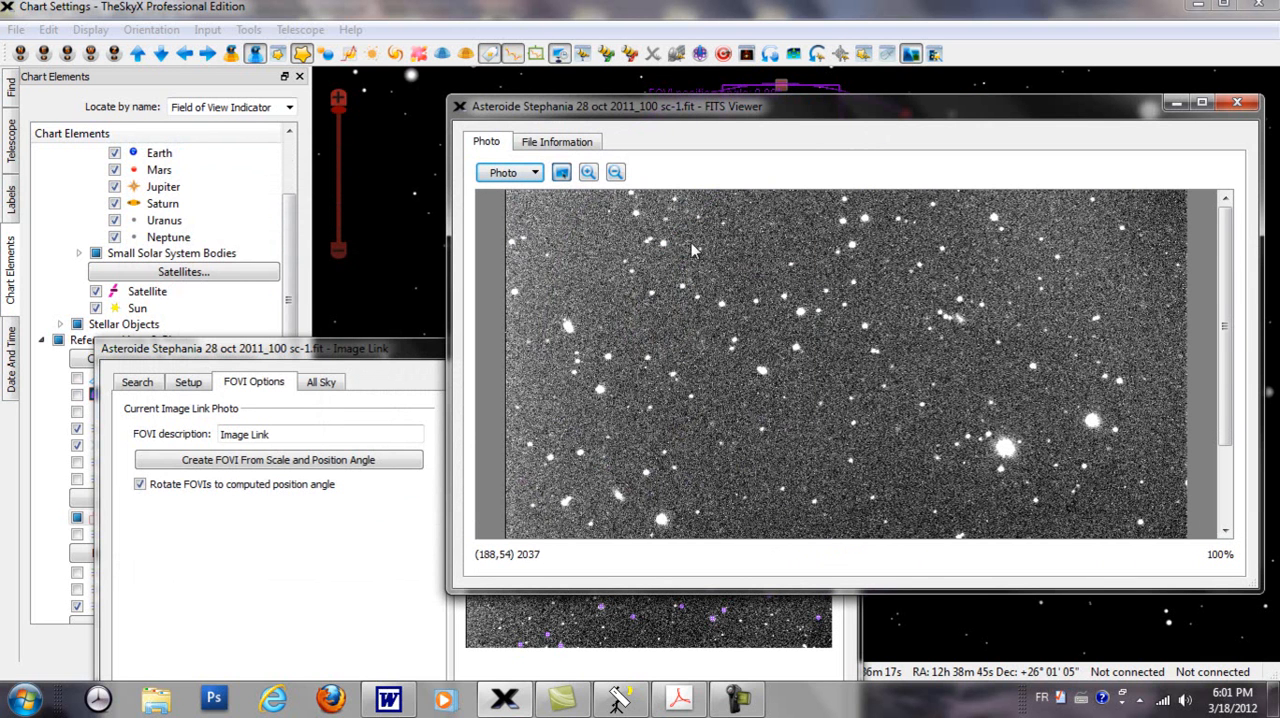
Step: Examine the file information in the FITS viewer and highlight the OBJCTRA and OBJCTDEC rows
left_click(578, 142)
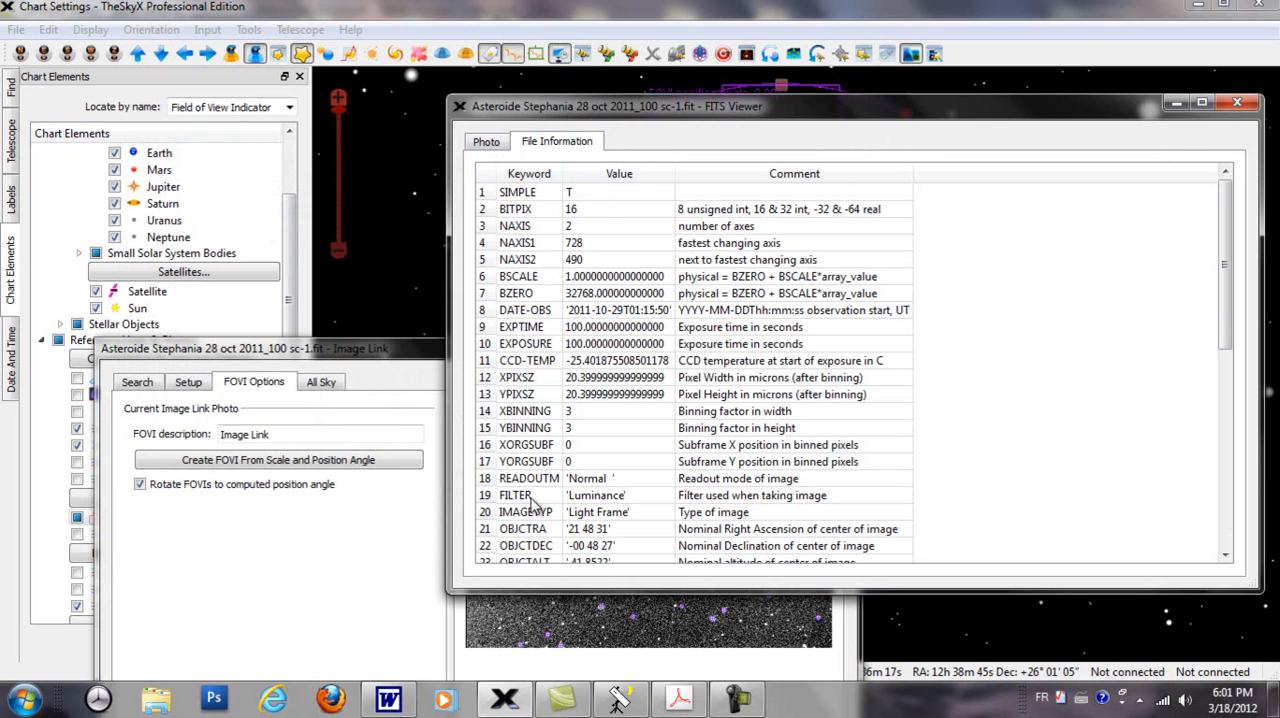
scroll(620, 508, "down", 2)
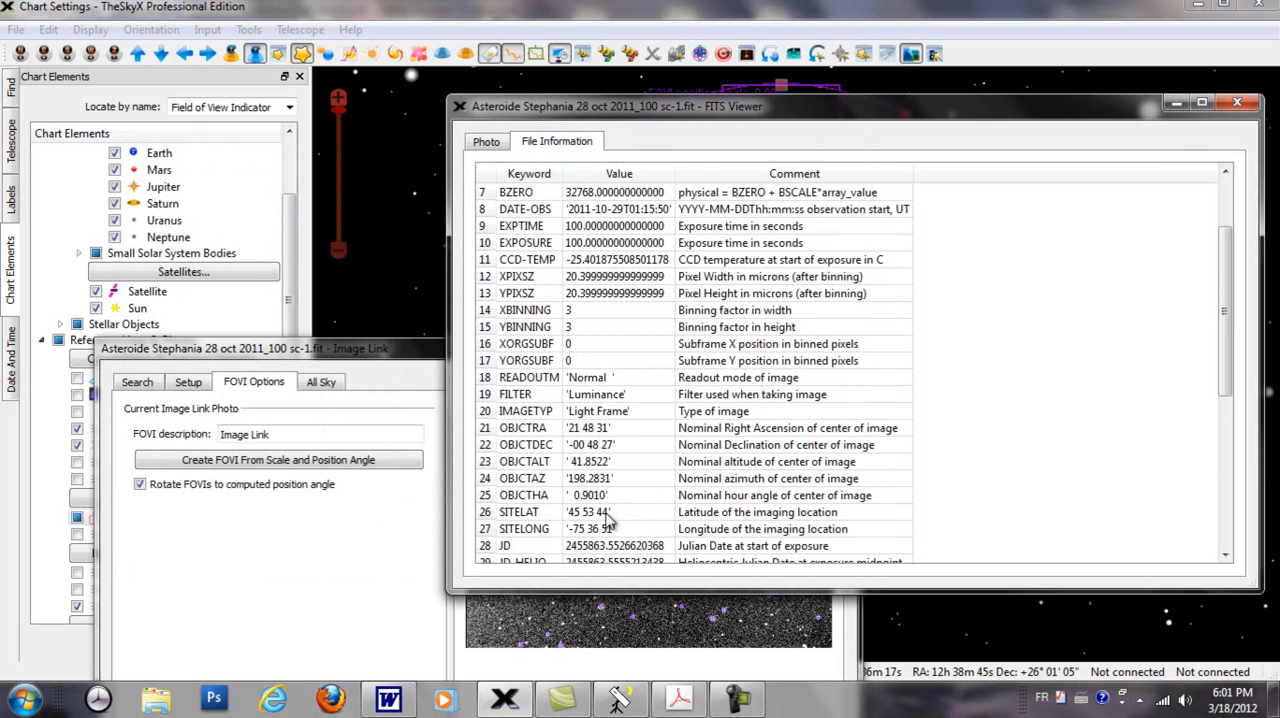
mouse_move(484, 448)
left_mouse_down()
mouse_move(484, 470)
mouse_move(485, 428)
left_mouse_up()
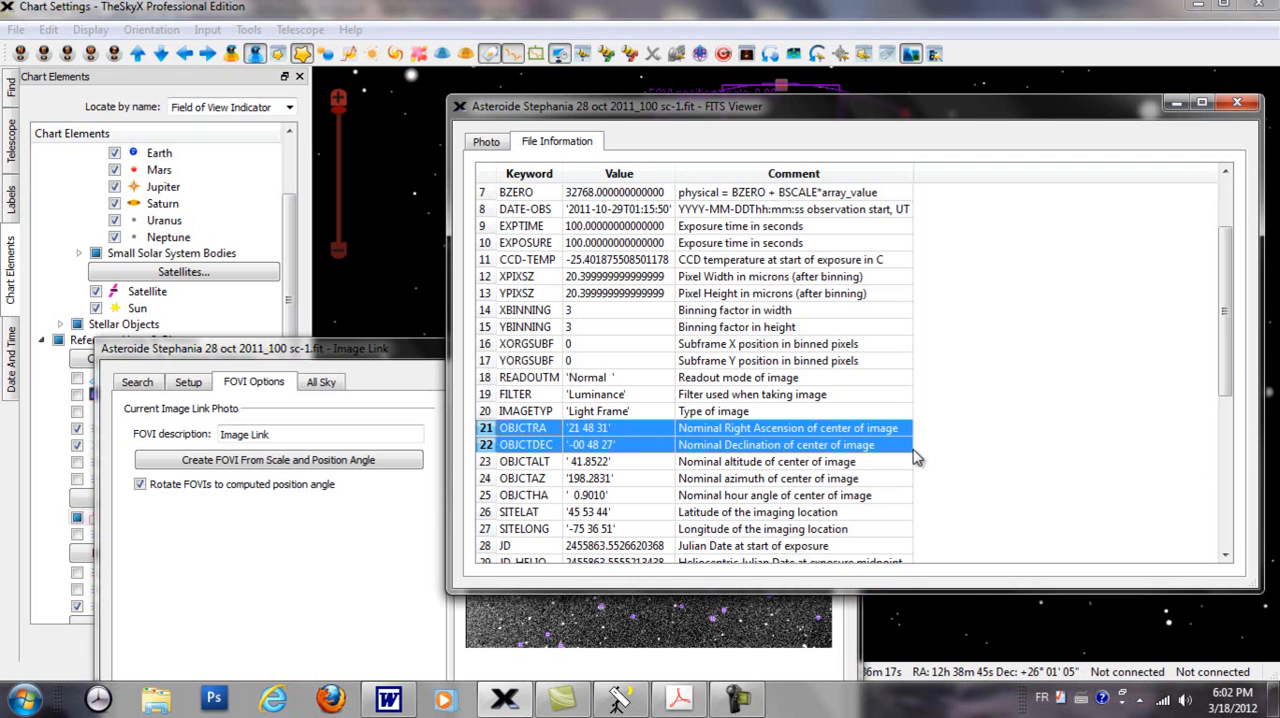
Step: Return to the photo and view its lower part, and close the FITS viewer and the Image Link window
left_click(488, 142)
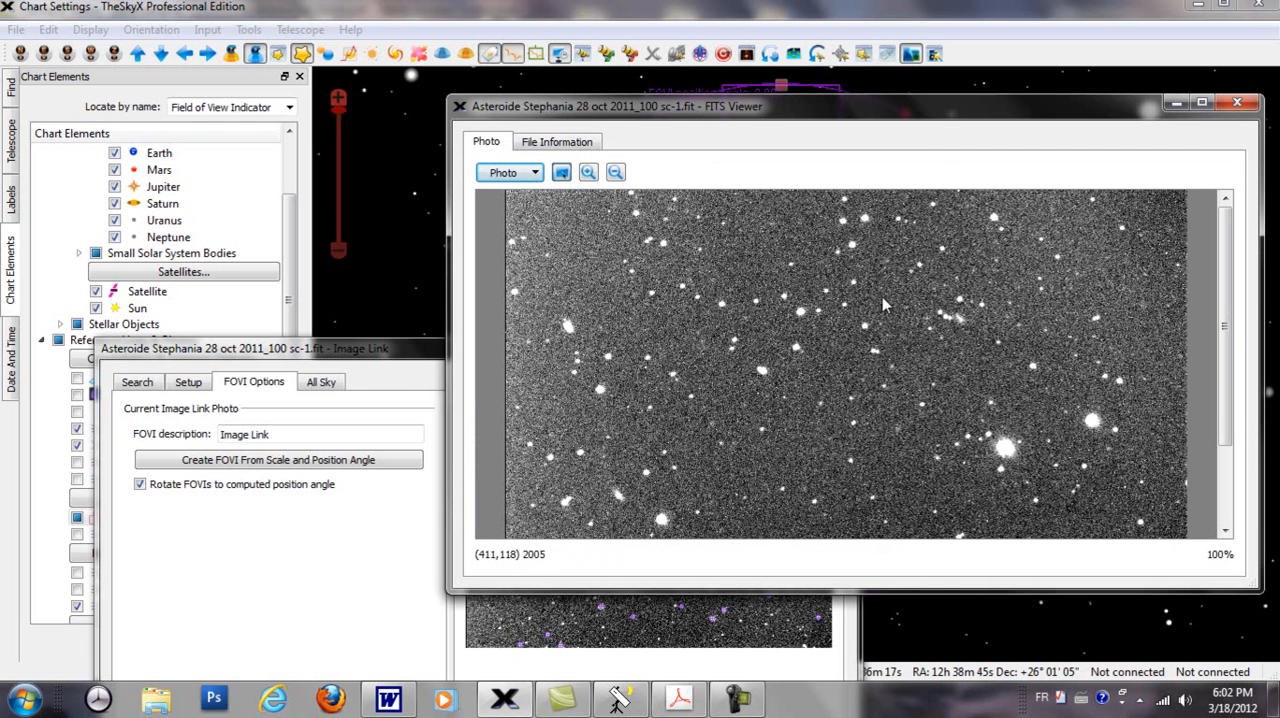
left_click_drag(1226, 300, 1225, 371)
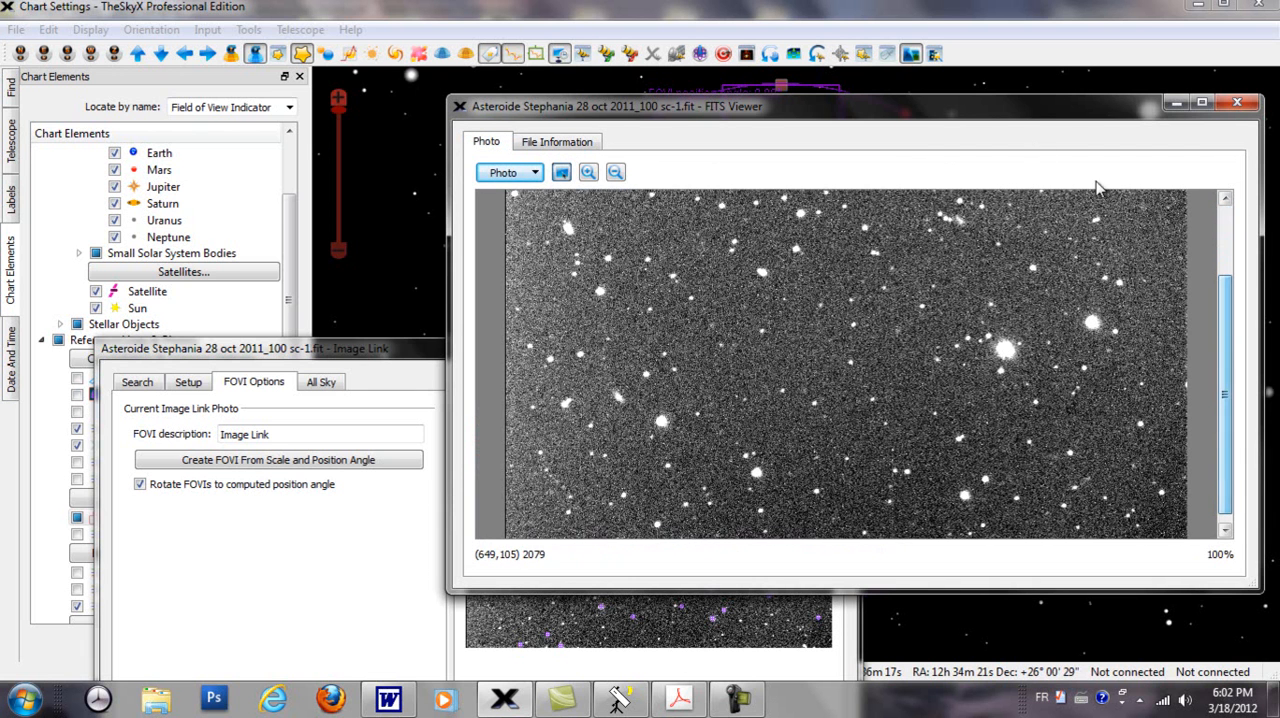
left_click_drag(1010, 114, 774, 188)
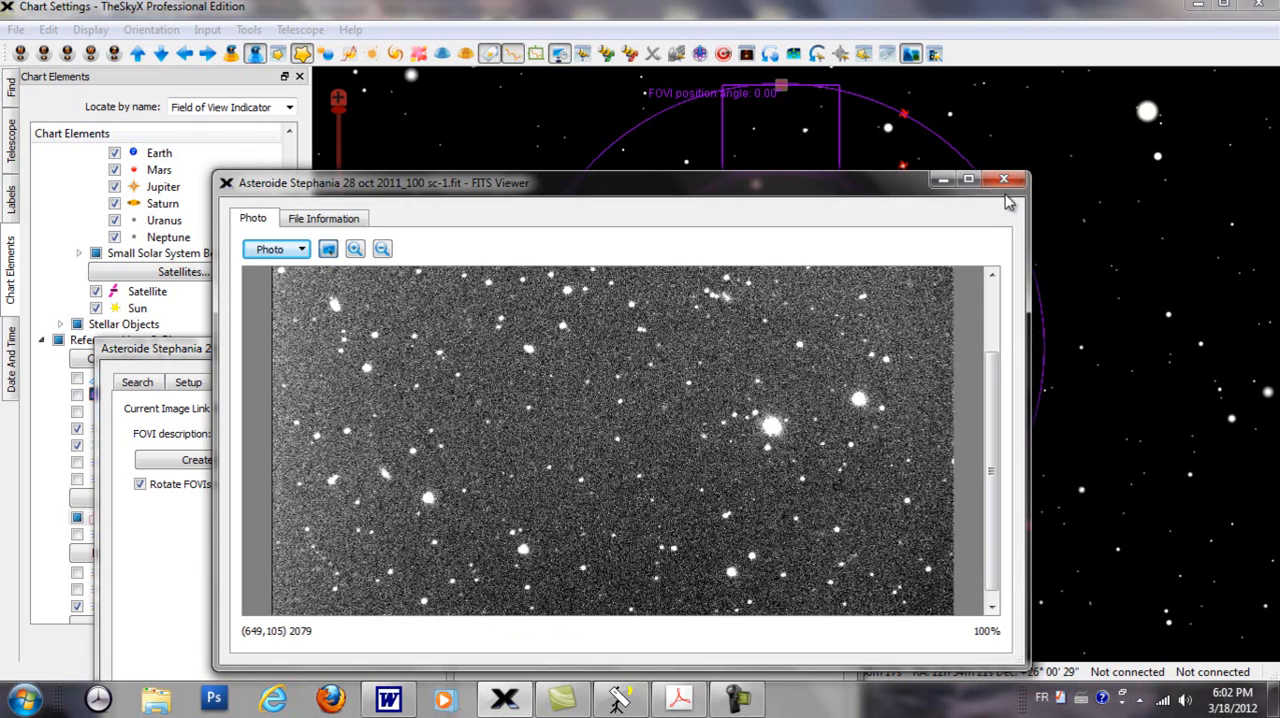
left_click(1003, 178)
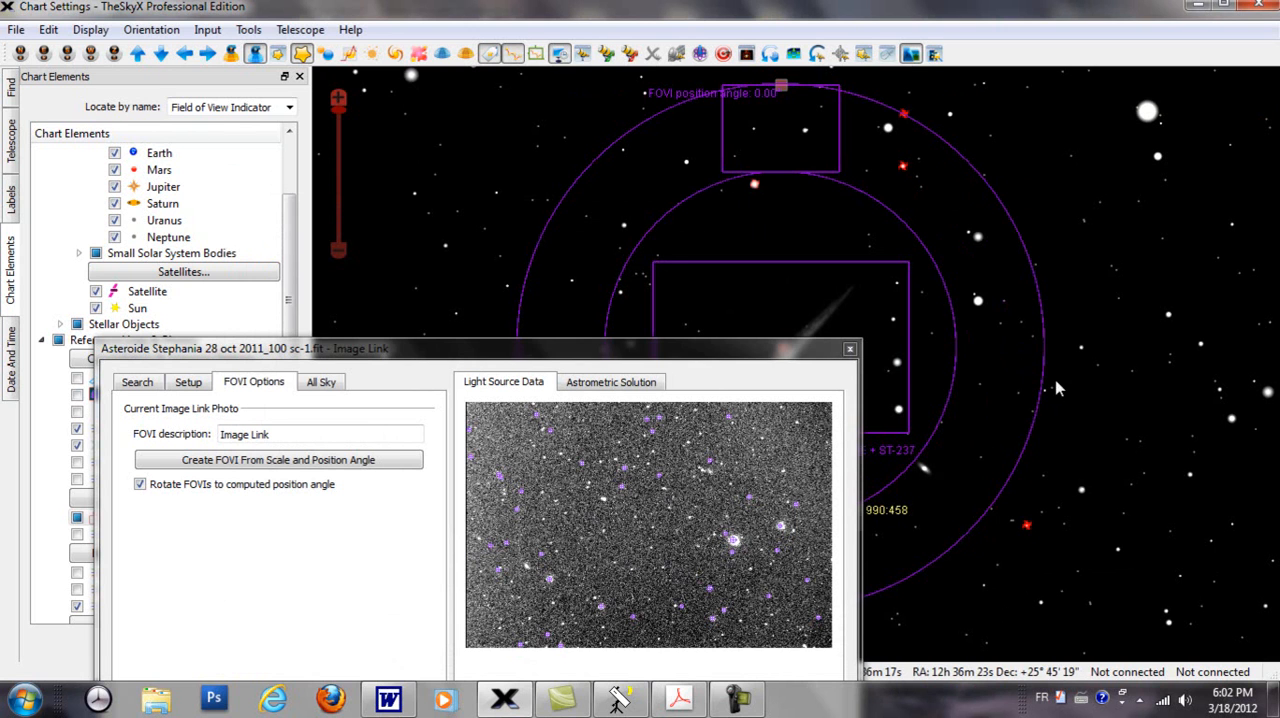
left_click(850, 348)
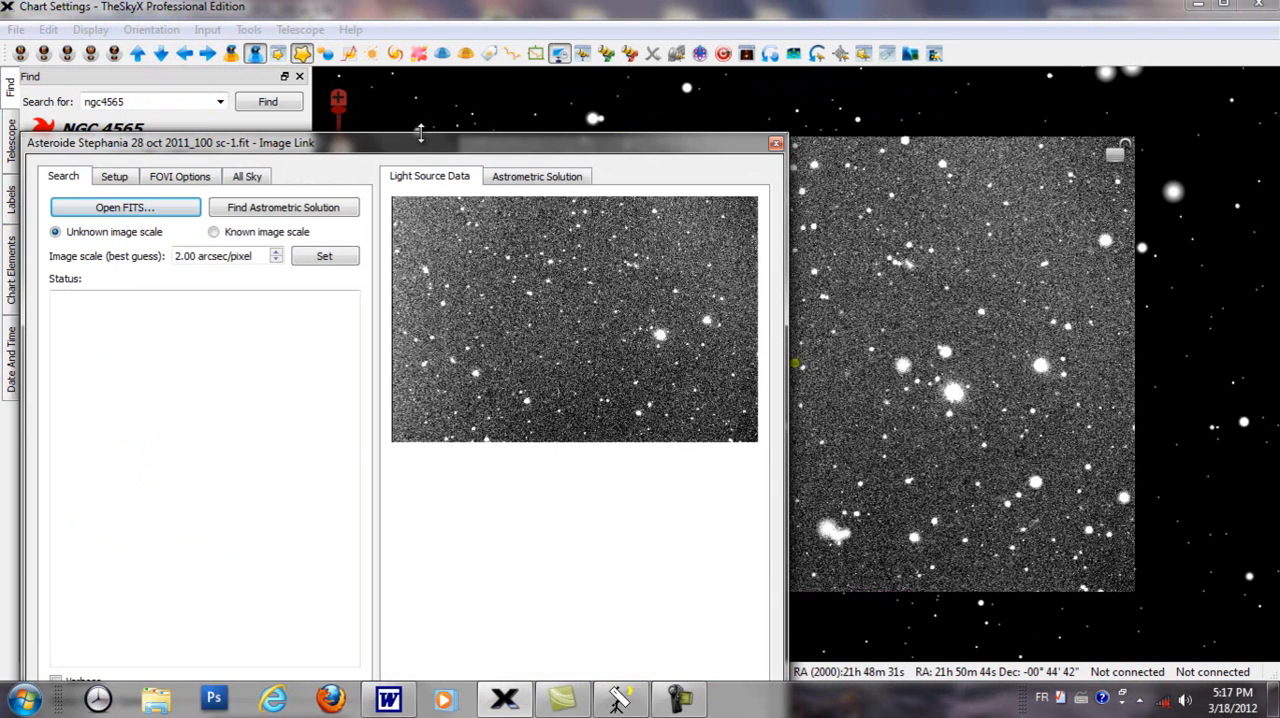
Step: Find the astrometric solution of the loaded asteroid image in Image Link, using an unknown image scale with a 2.00 arcsec/pixel best guess
left_click_drag(423, 143, 323, 175)
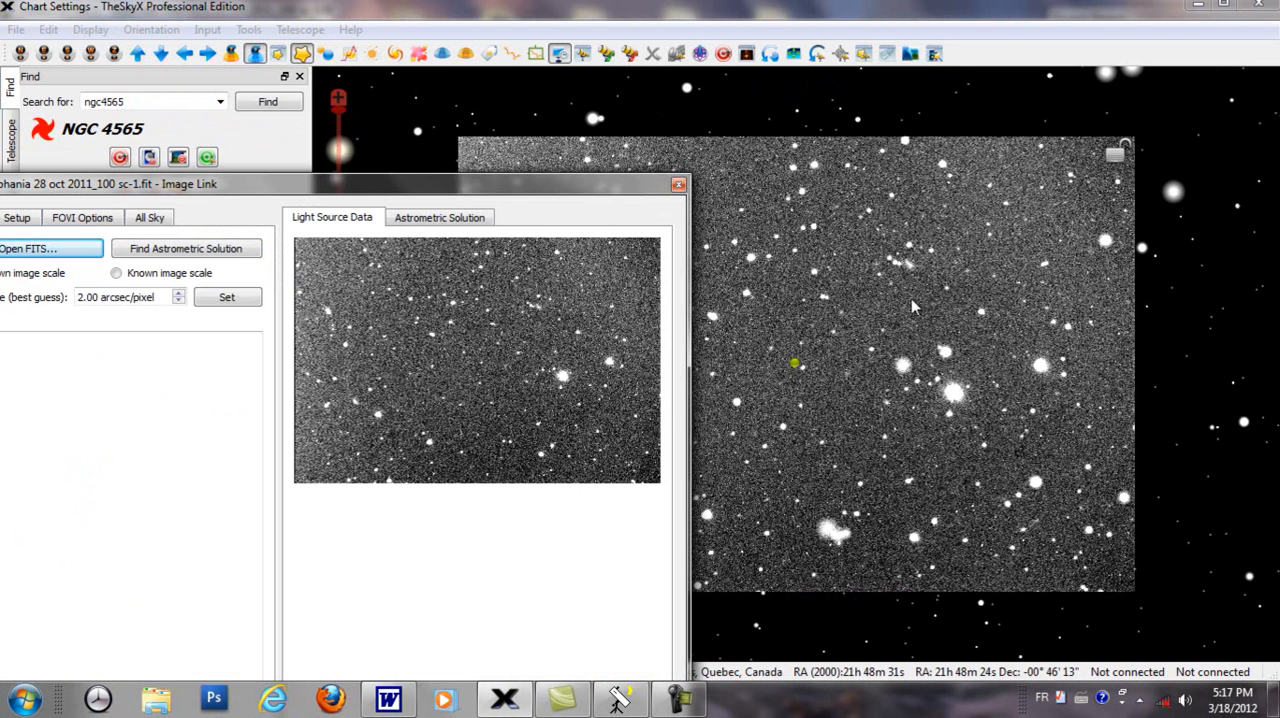
left_click_drag(430, 188, 501, 140)
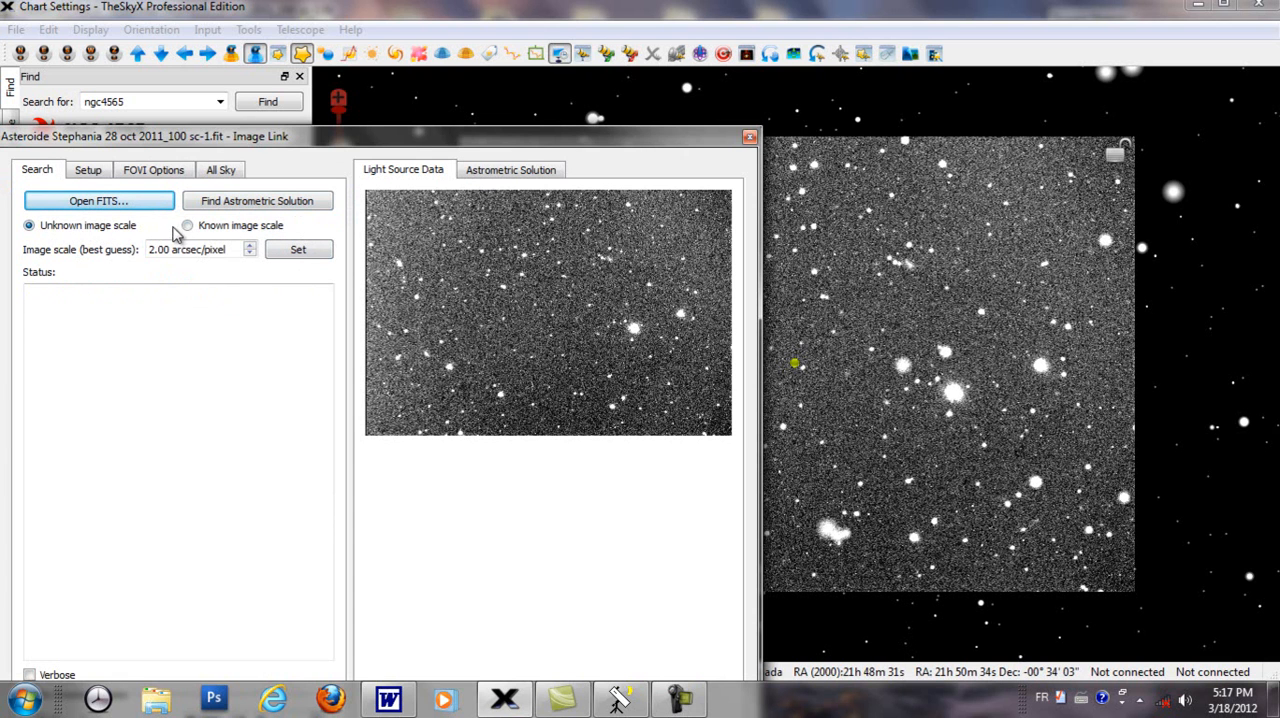
left_click(224, 208)
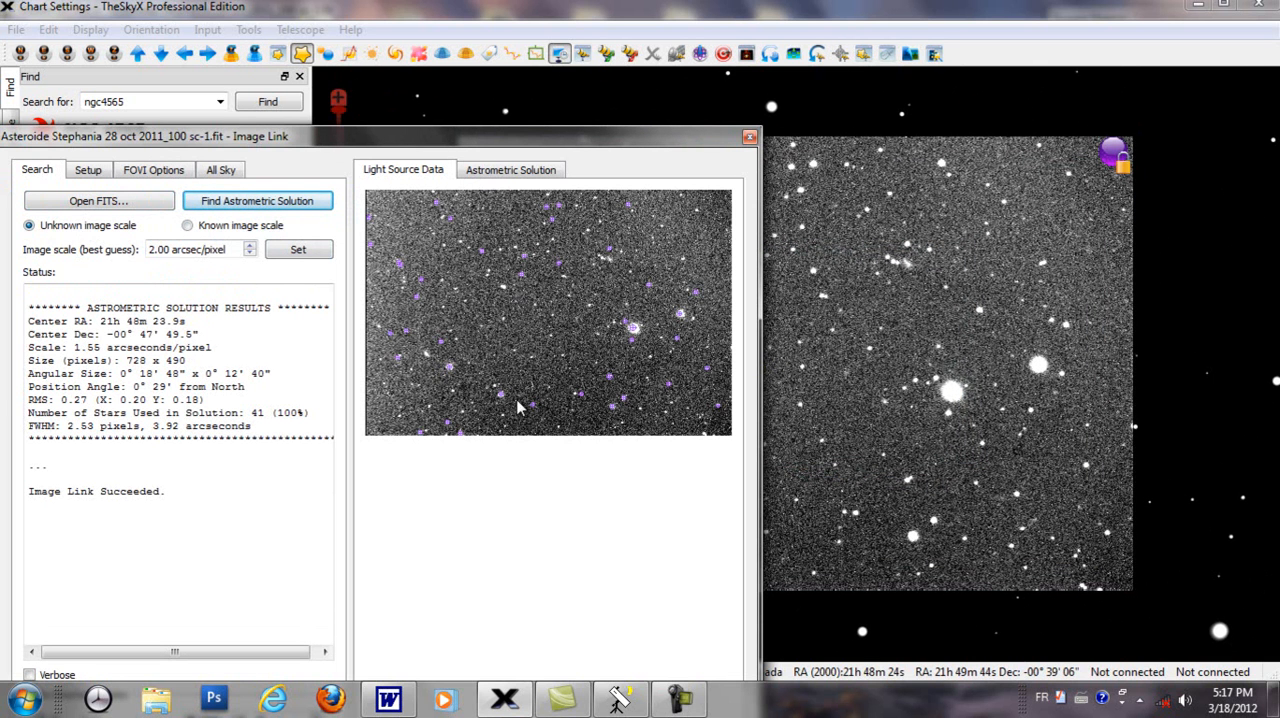
Step: Move the Image Link window up to reveal its display options, and show the image's light sources briefly before hiding them again
left_click_drag(543, 138, 556, 9)
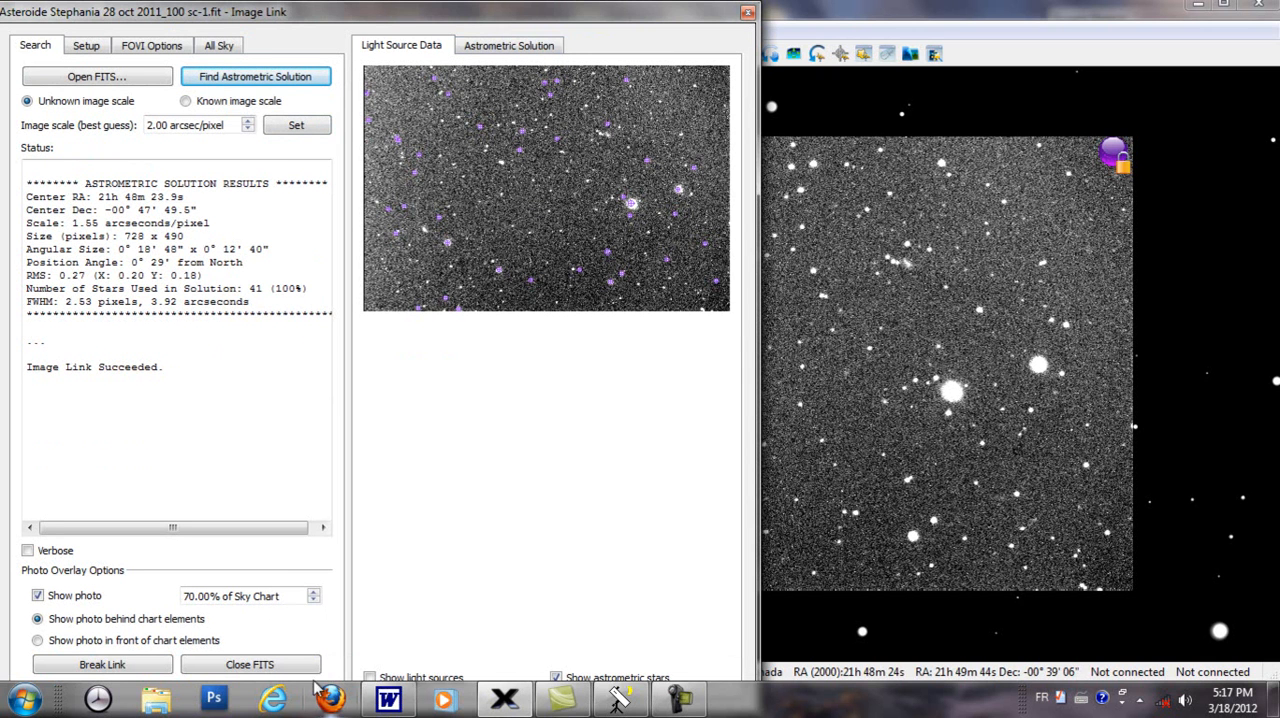
left_click(369, 678)
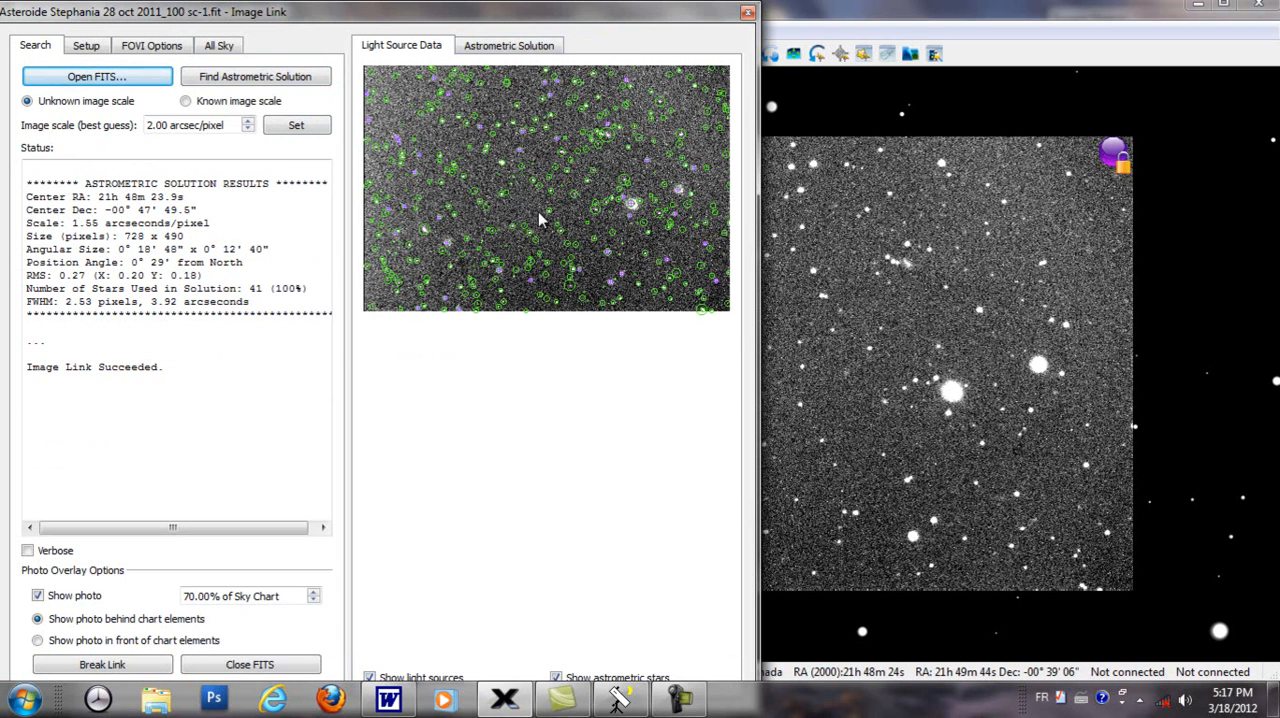
left_click(369, 678)
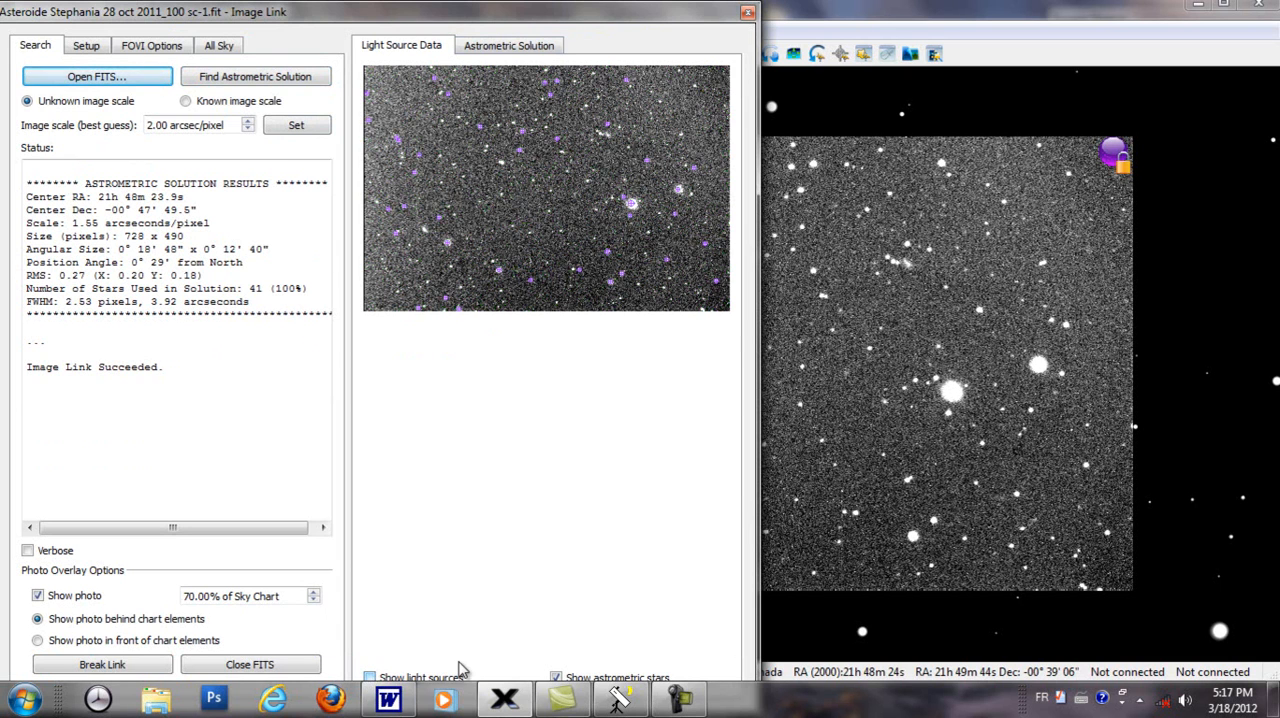
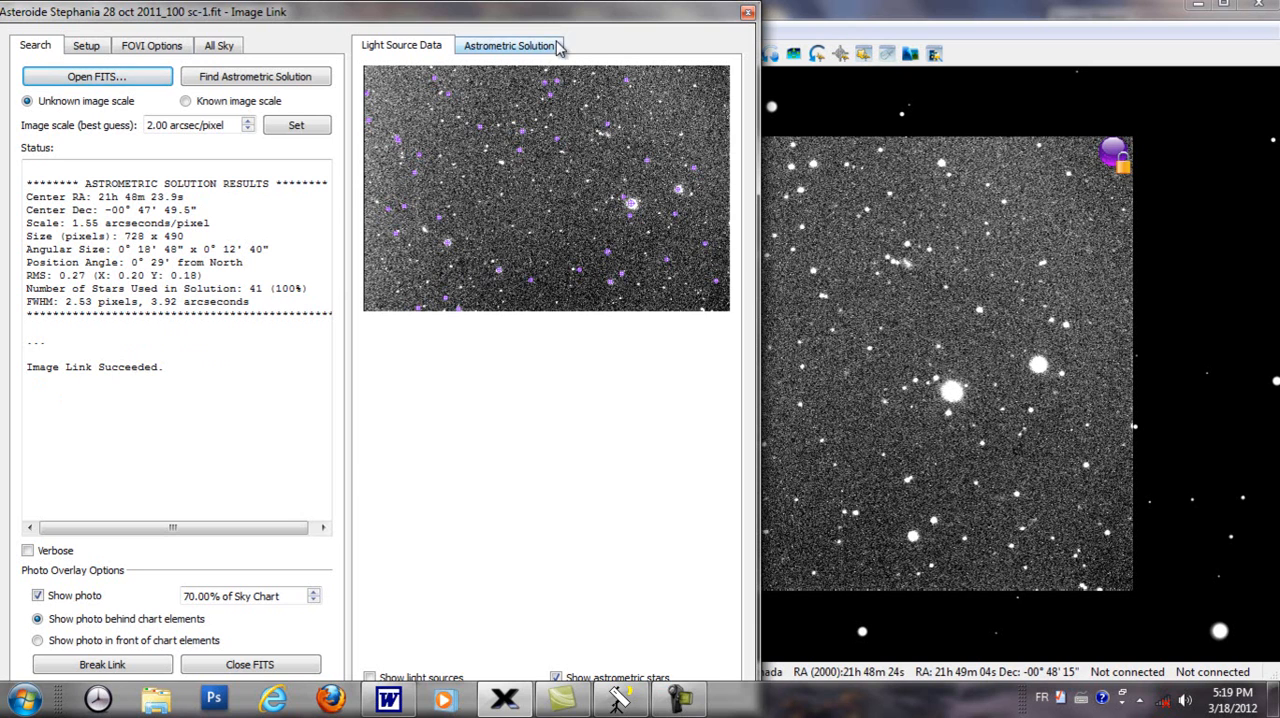
Step: Move the Image Link window off the photo and show constellation figures and labels on the sky chart
left_click_drag(558, 14, 380, 267)
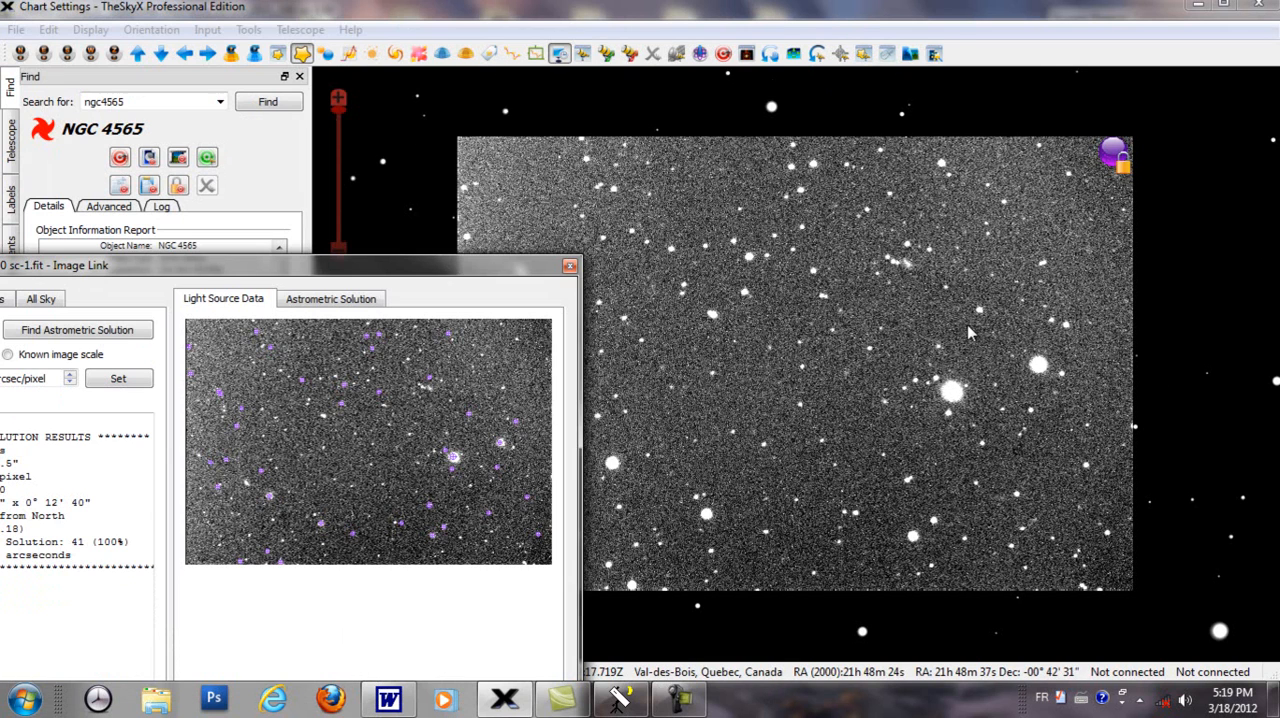
scroll(967, 324, "down", 5)
scroll(976, 336, "down", 5)
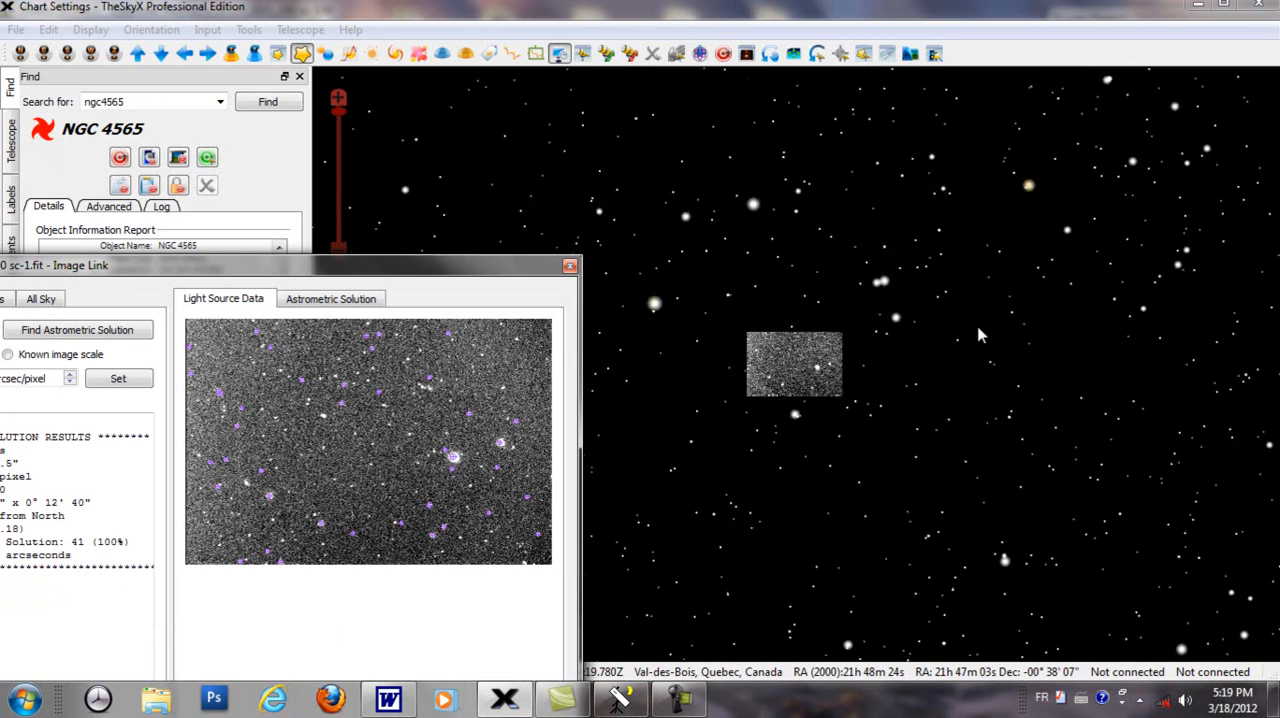
scroll(984, 337, "down", 5)
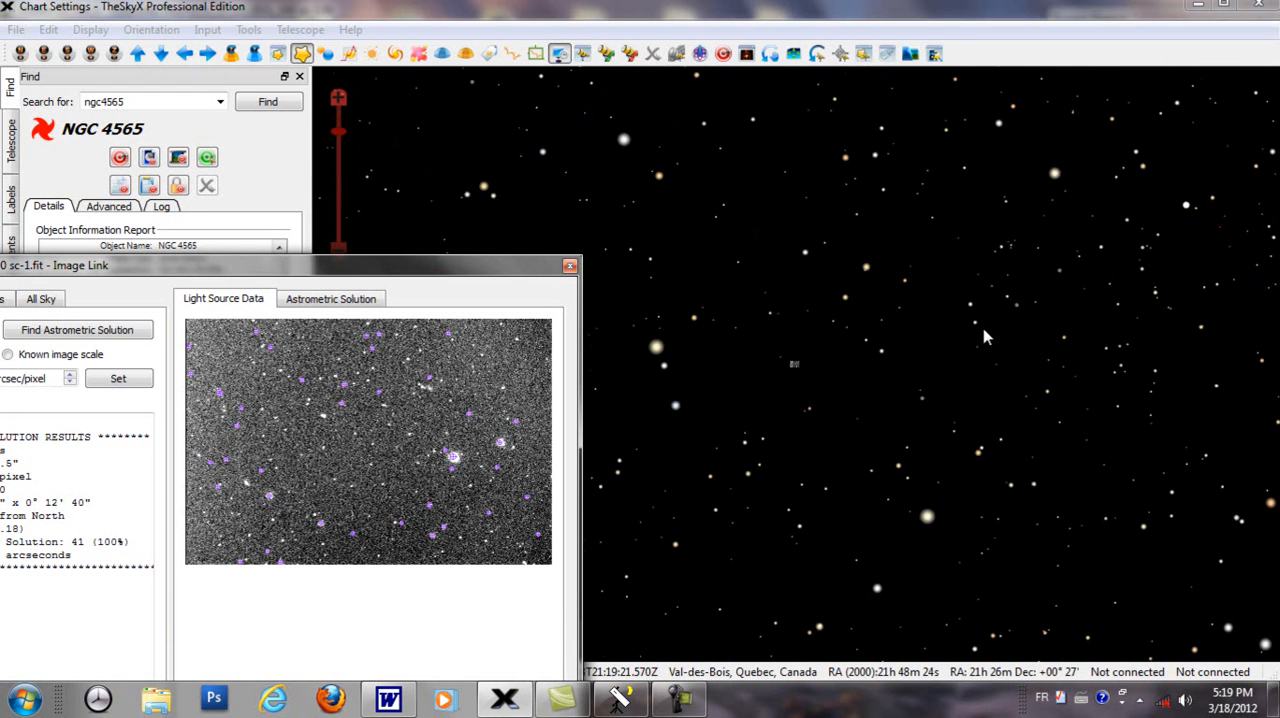
scroll(984, 337, "up", 5)
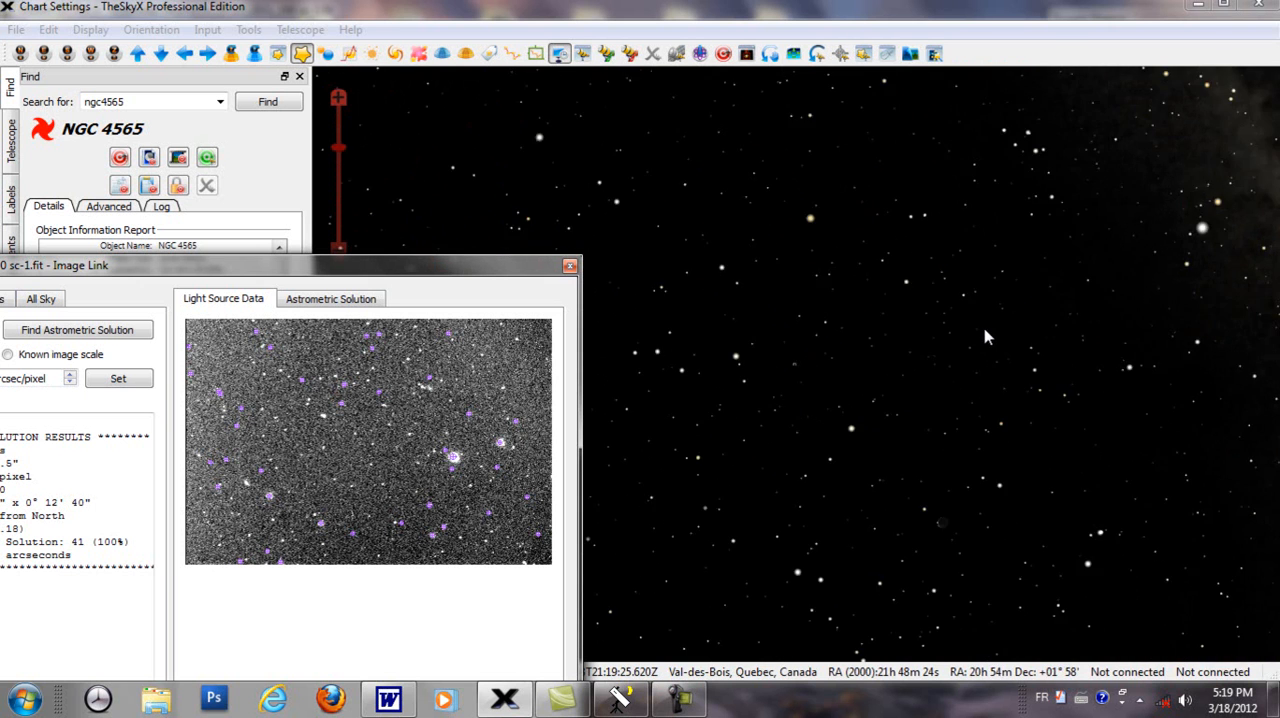
left_click(511, 55)
scroll(786, 404, "up", 3)
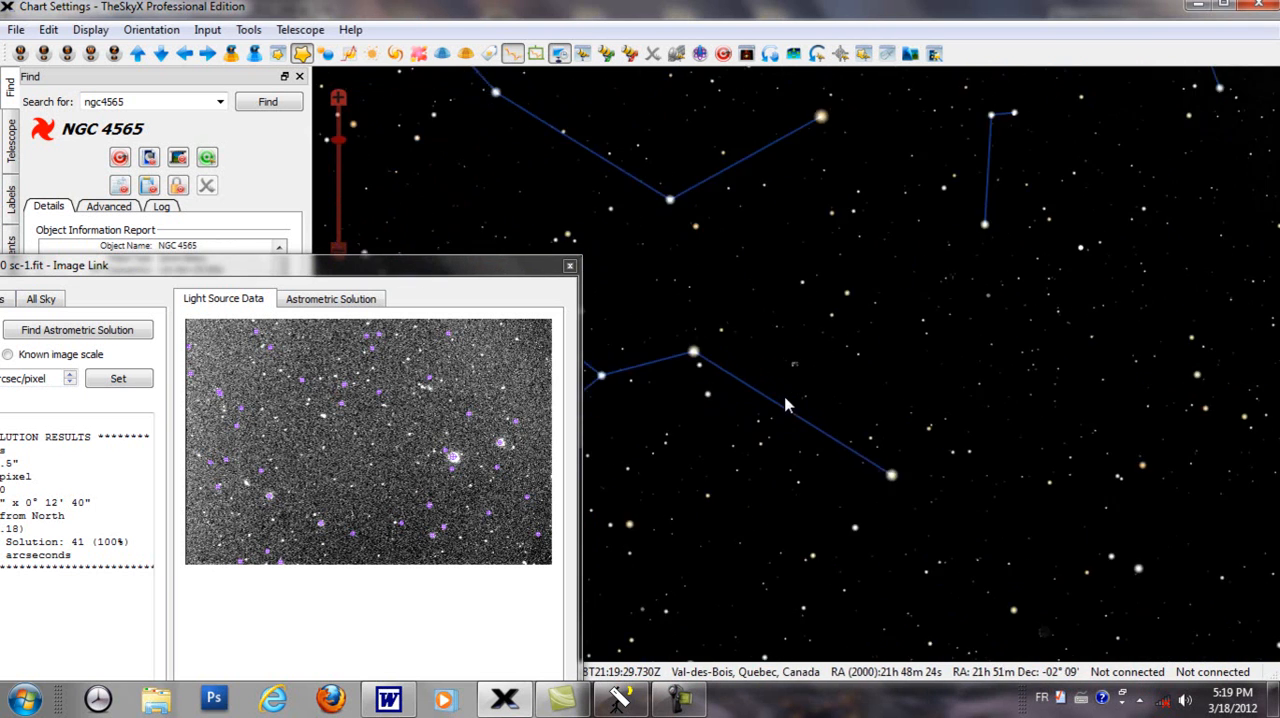
scroll(786, 404, "down", 2)
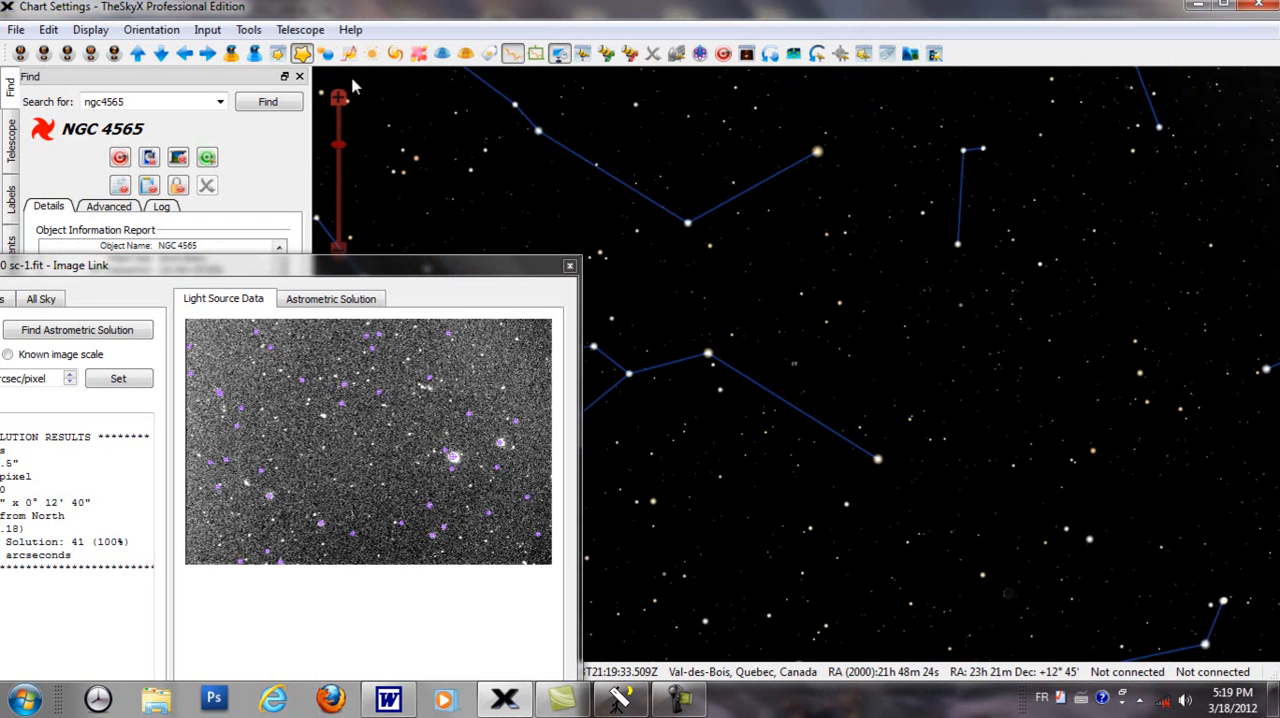
left_click(489, 54)
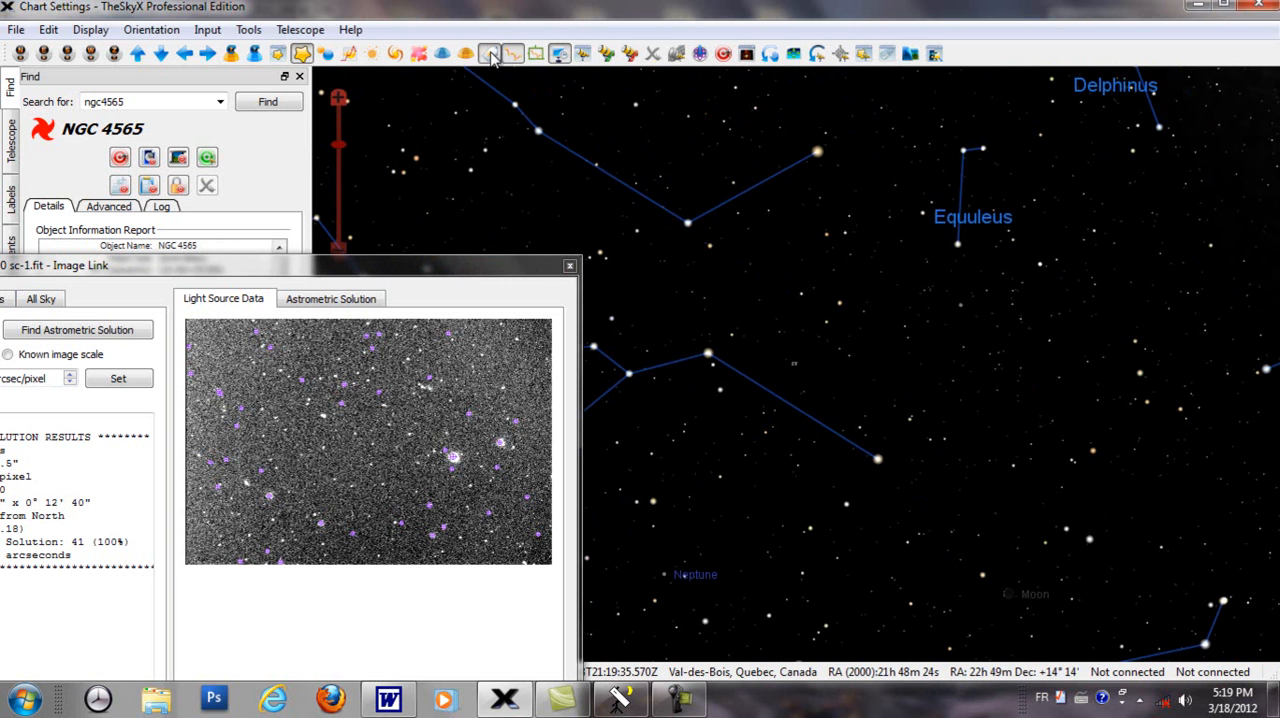
Step: Examine where the linked photo lies among the surrounding constellations, and return to a close view of the photo
scroll(897, 330, "down", 2)
scroll(897, 333, "up", 2)
scroll(850, 190, "down", 2)
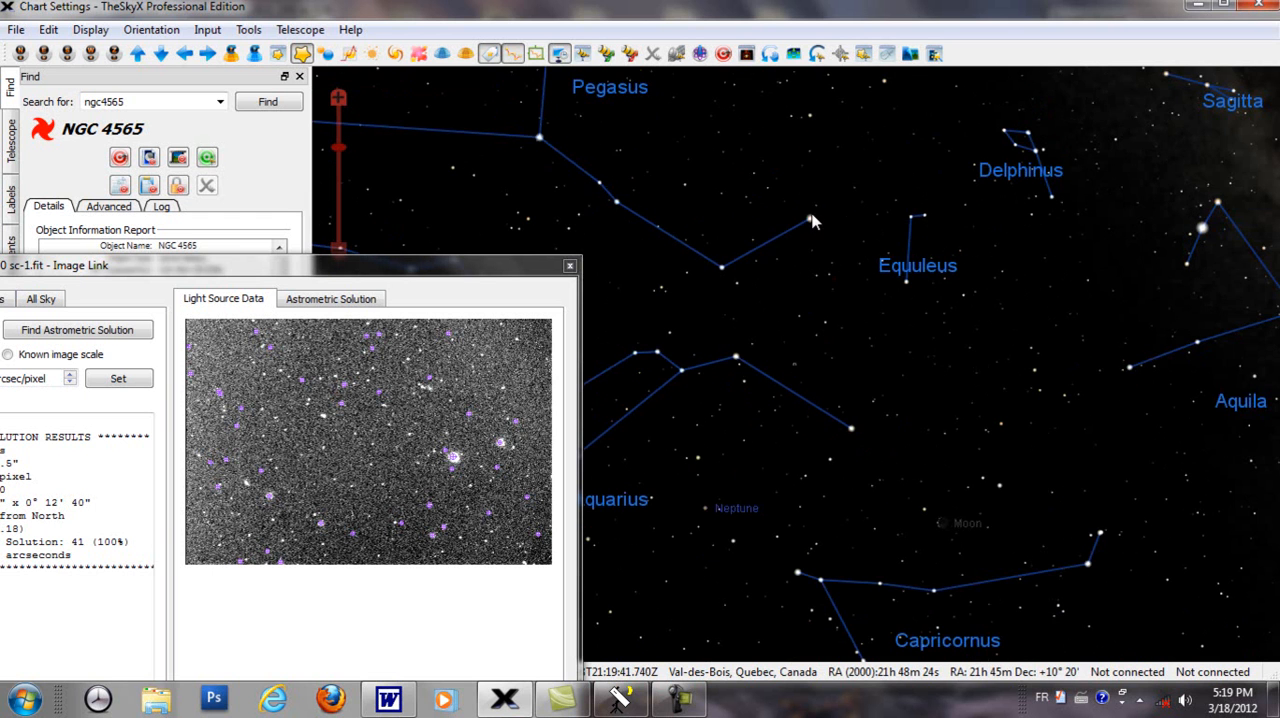
scroll(836, 412, "down", 1)
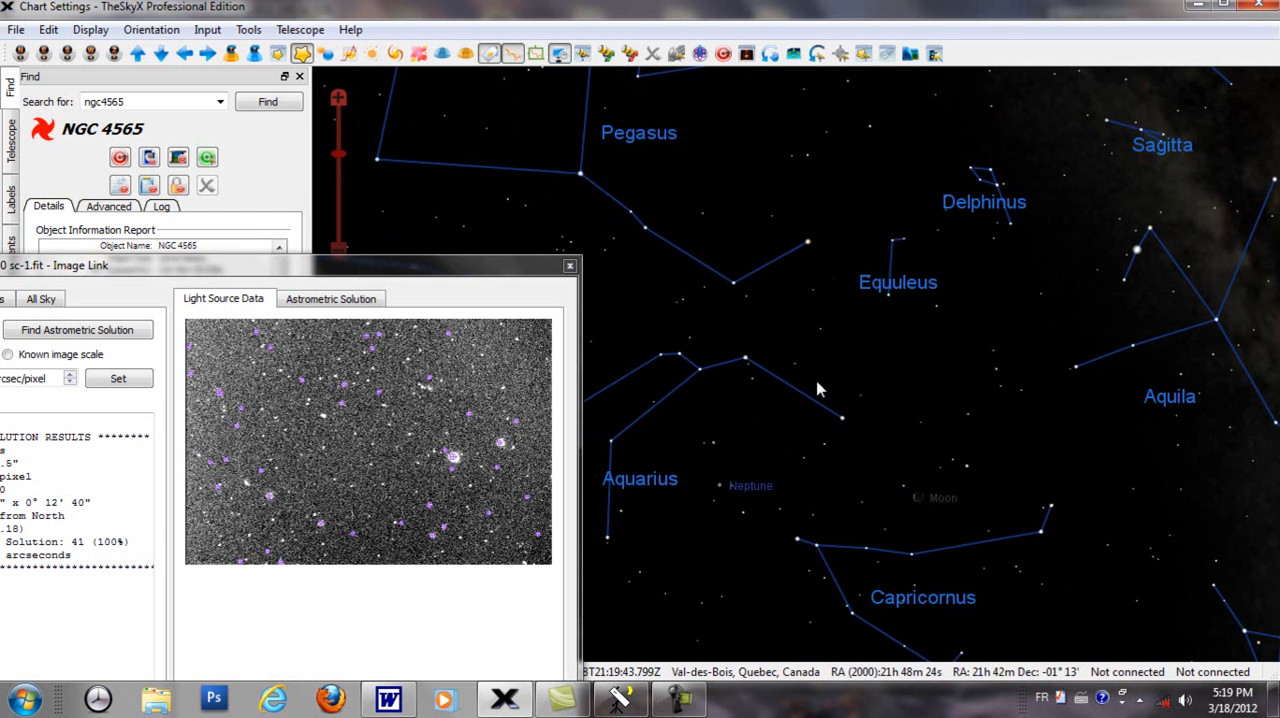
scroll(823, 378, "up", 2)
scroll(823, 380, "up", 5)
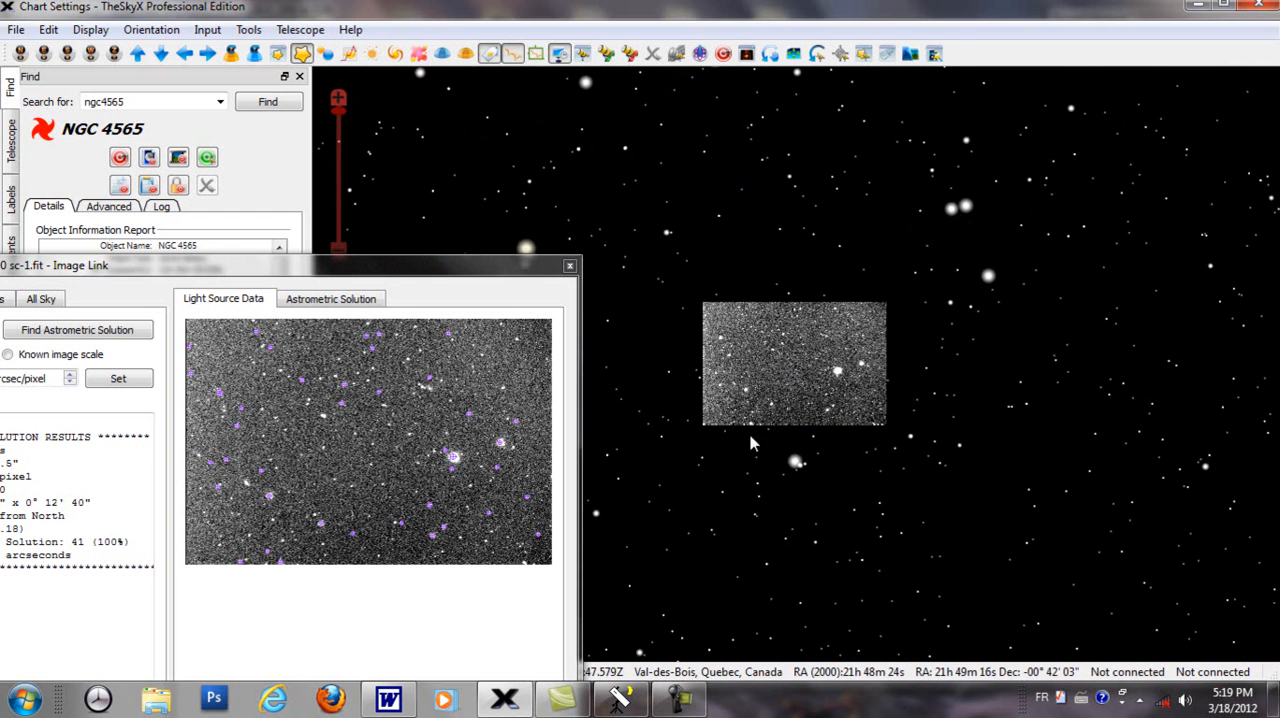
scroll(898, 388, "up", 2)
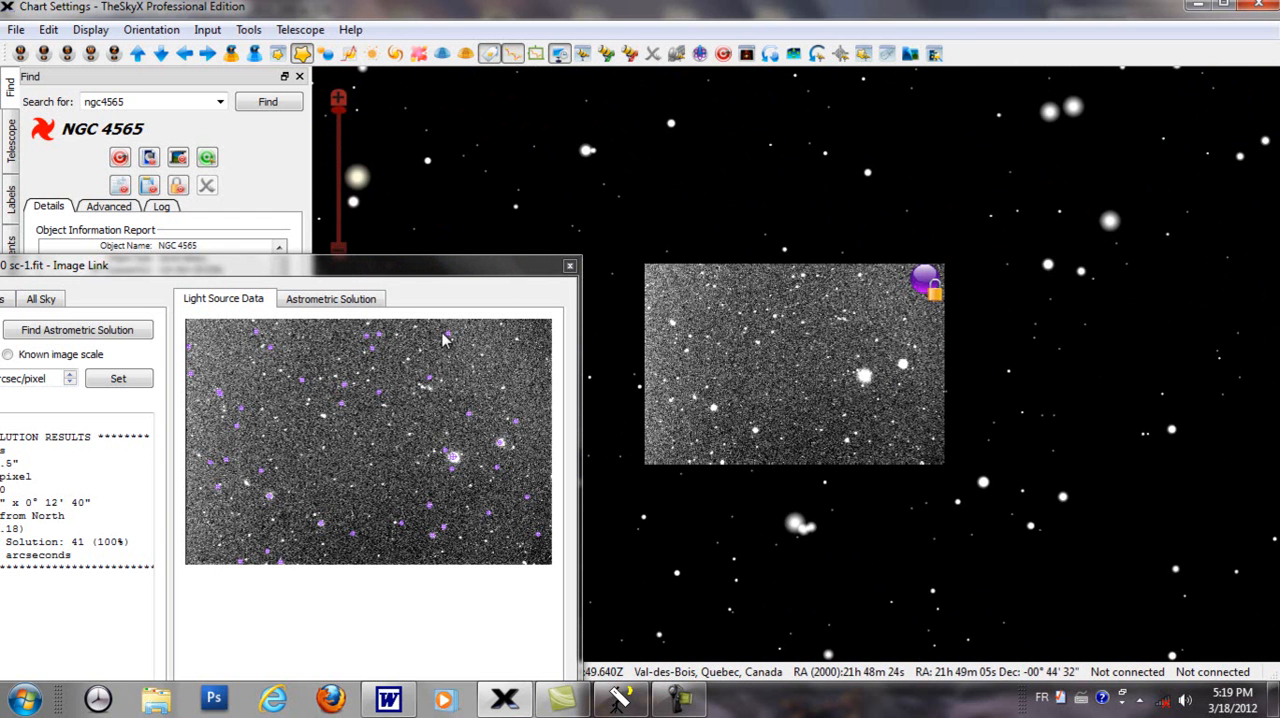
Step: Create a field of view indicator from the solved image's scale and position angle, described as Image Link, and close the Image Link window
left_click_drag(335, 268, 703, 146)
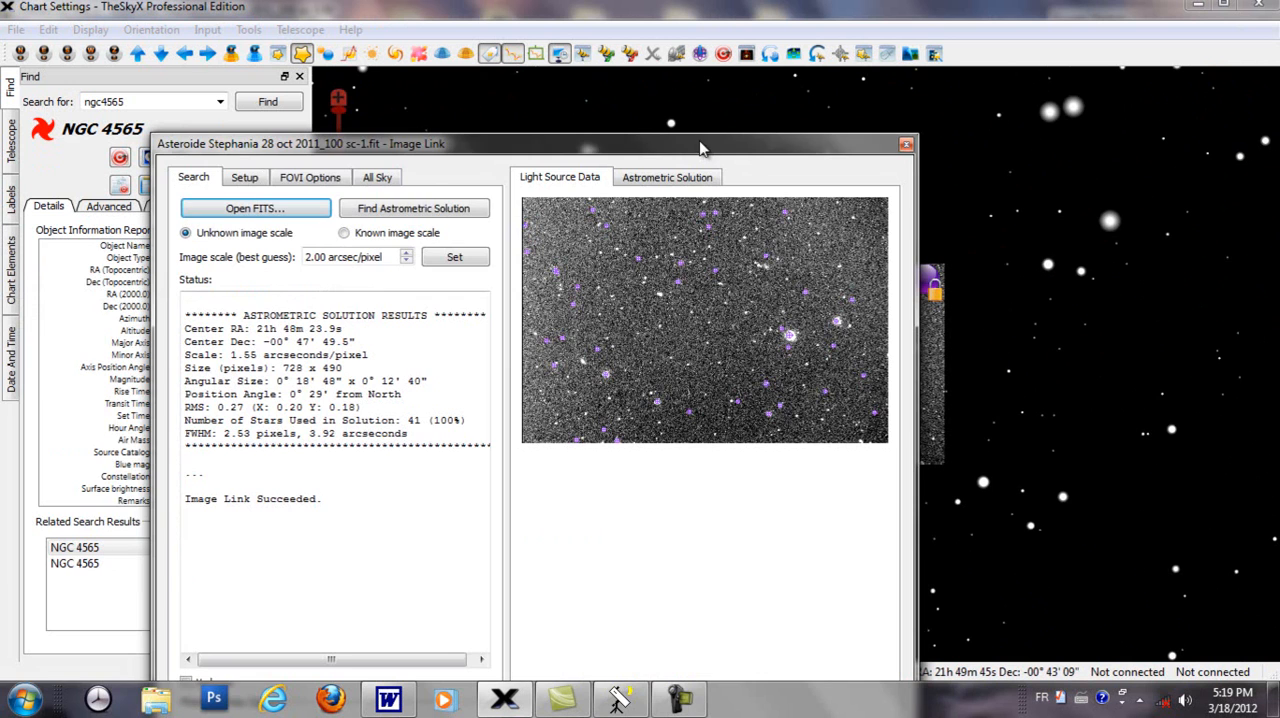
left_click(315, 189)
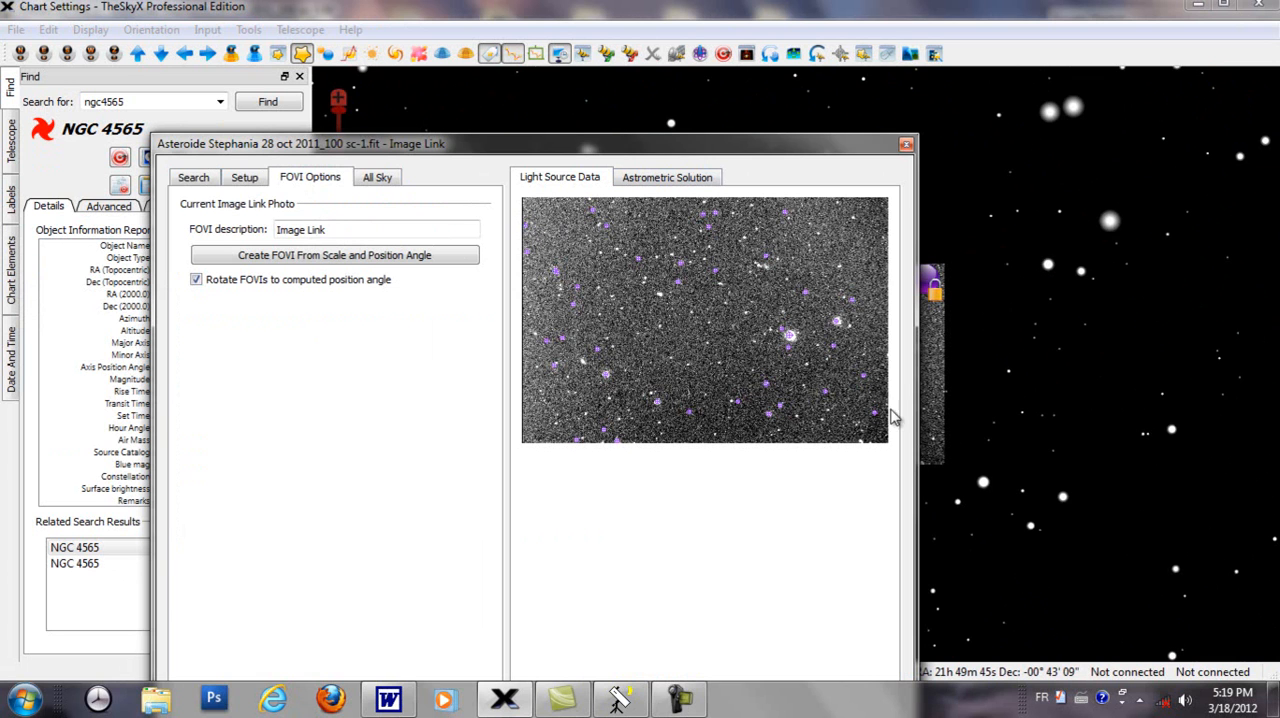
left_click_drag(796, 142, 691, 134)
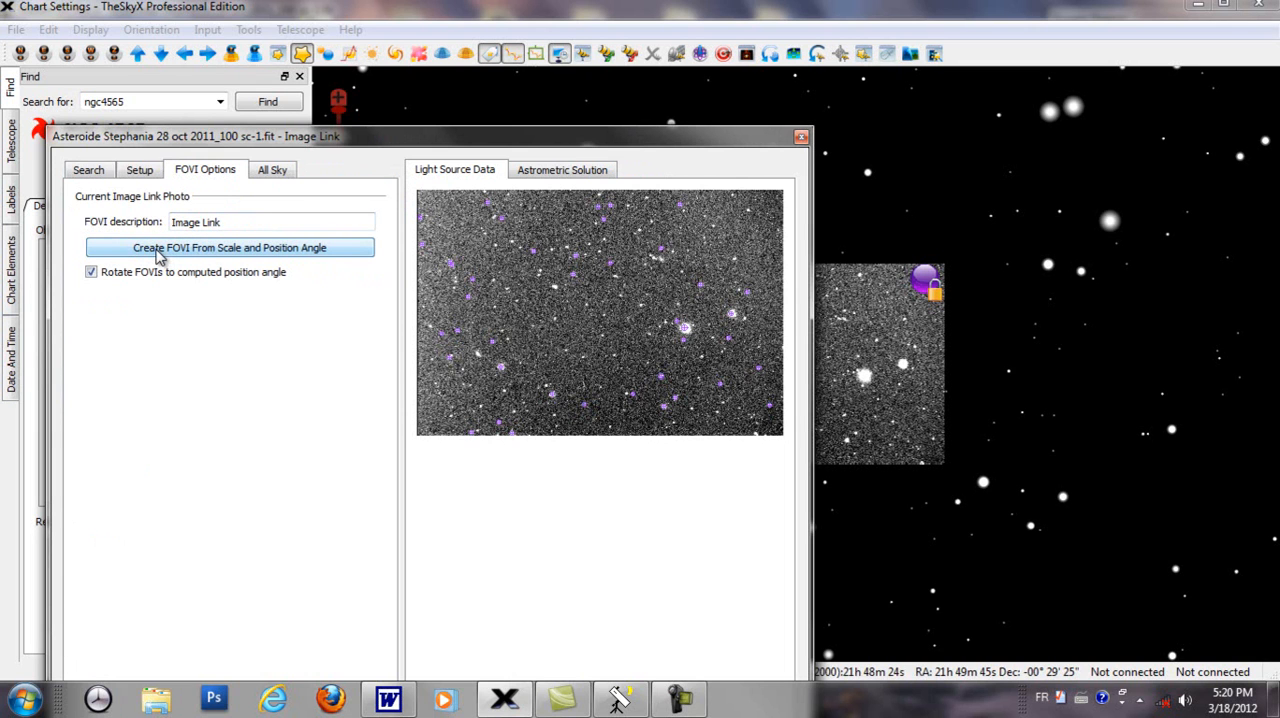
left_click(258, 250)
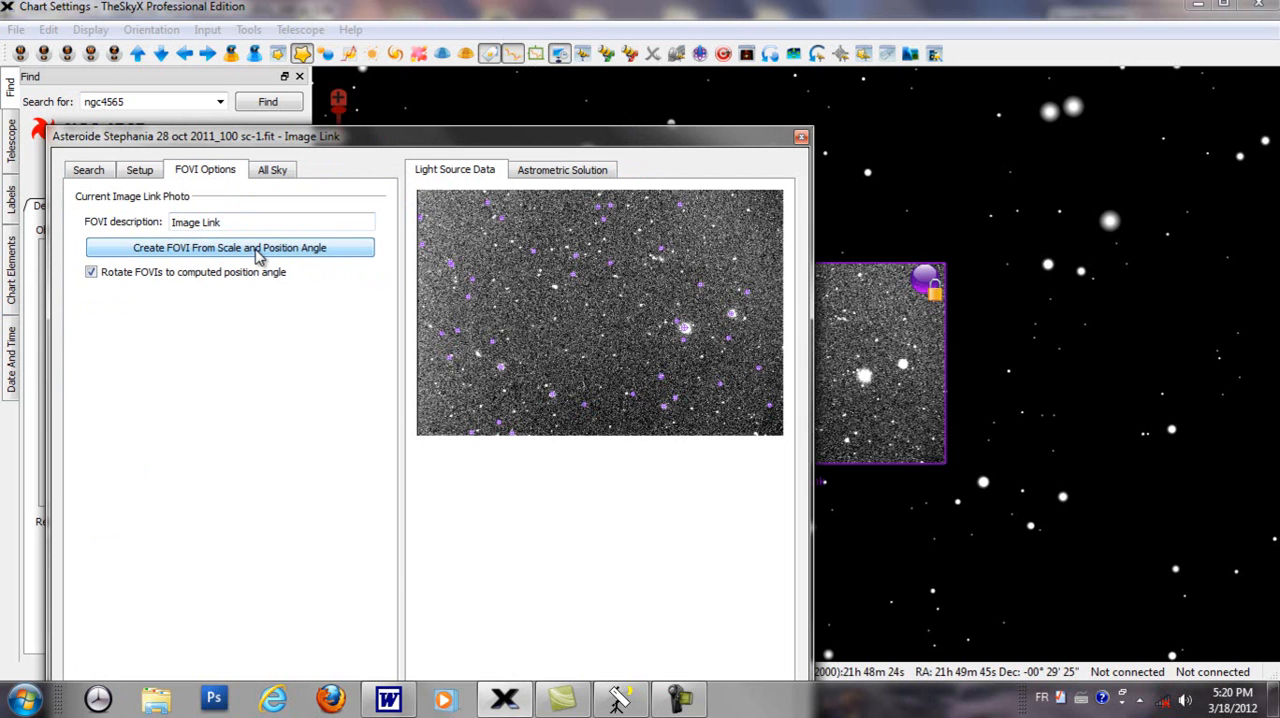
left_click_drag(762, 138, 588, 285)
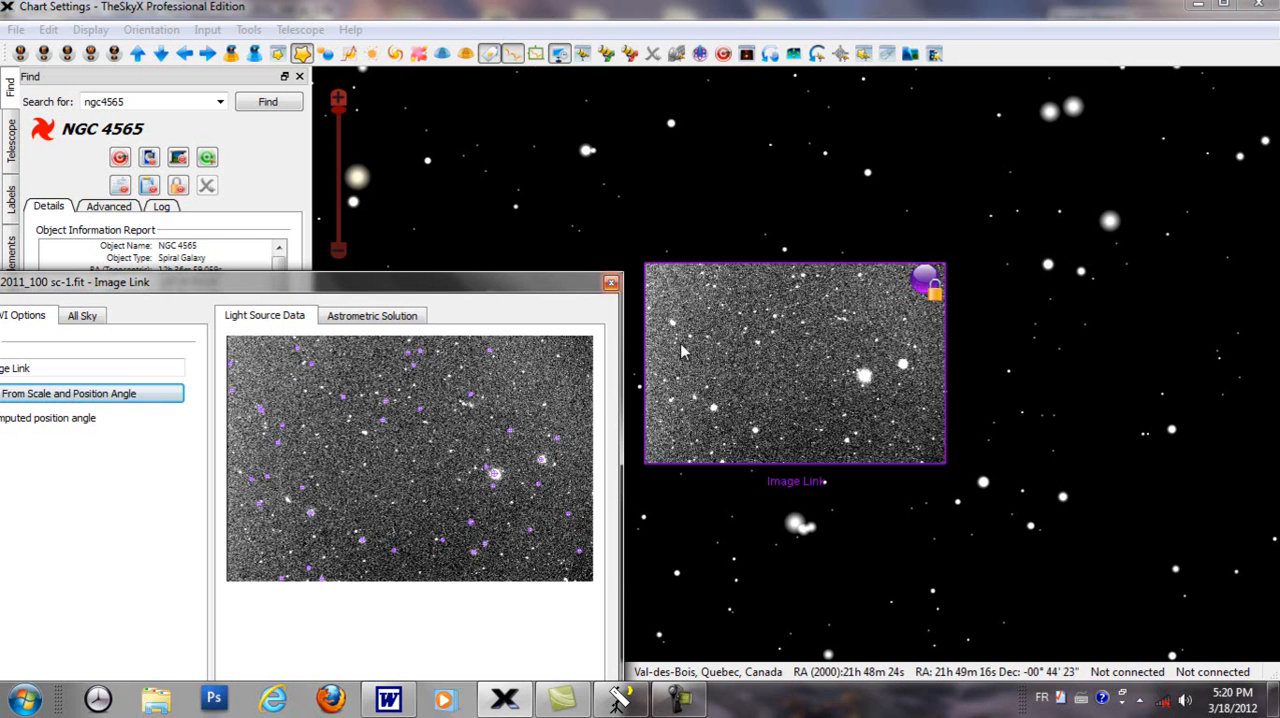
left_click(611, 284)
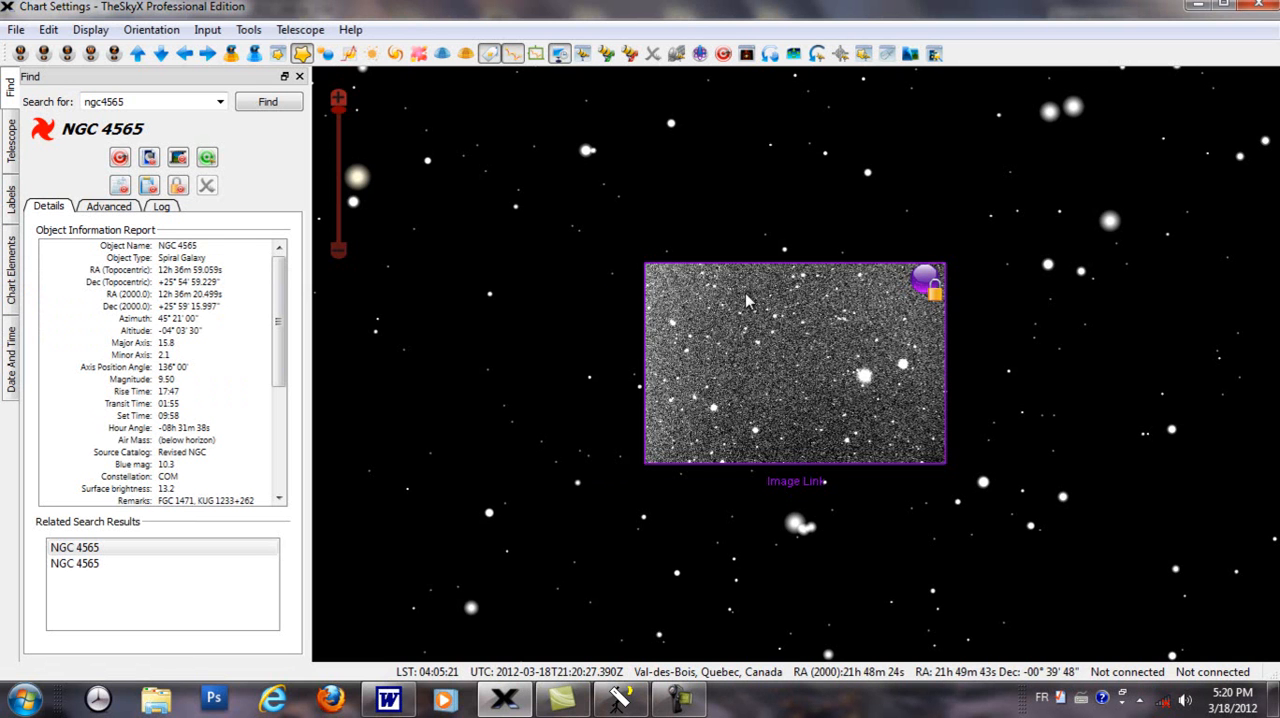
Step: Open the My FOVIs list, toggle the Image Link indicator off and on, and view its equipment settings without changing them
scroll(846, 524, "up", 1)
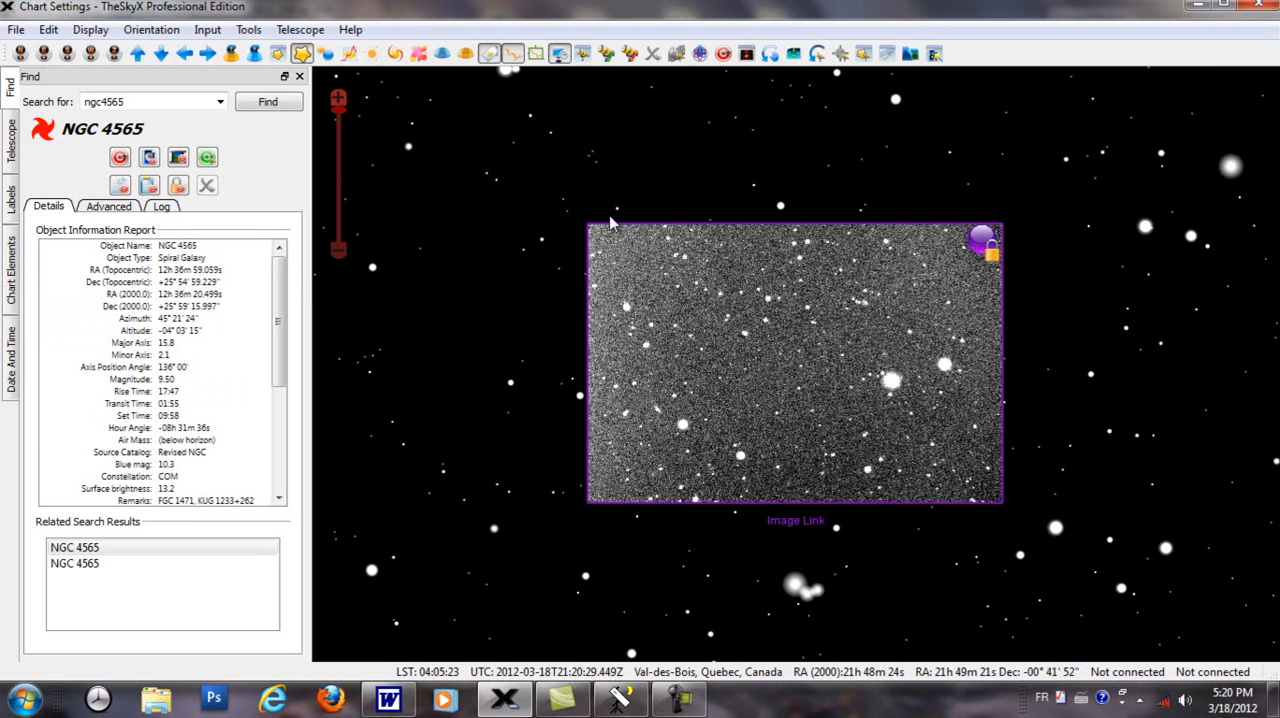
left_click(745, 54)
left_click_drag(483, 190, 424, 119)
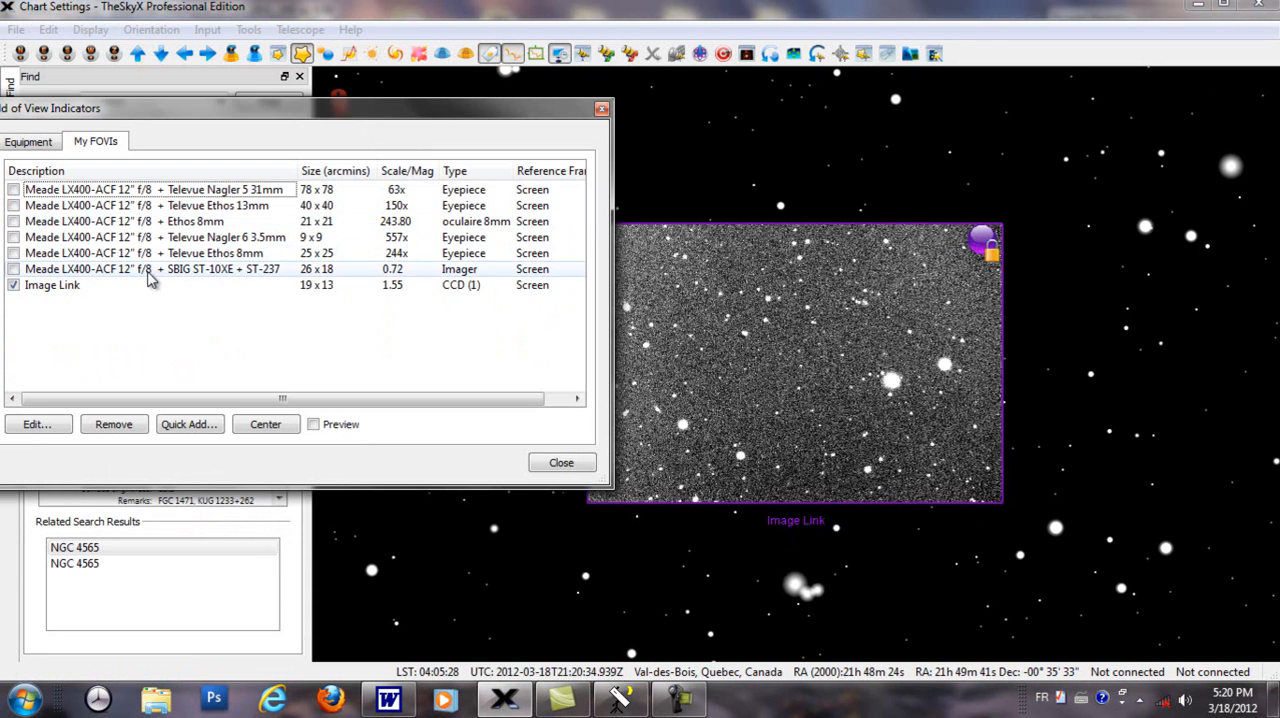
left_click(13, 286)
left_click(13, 286)
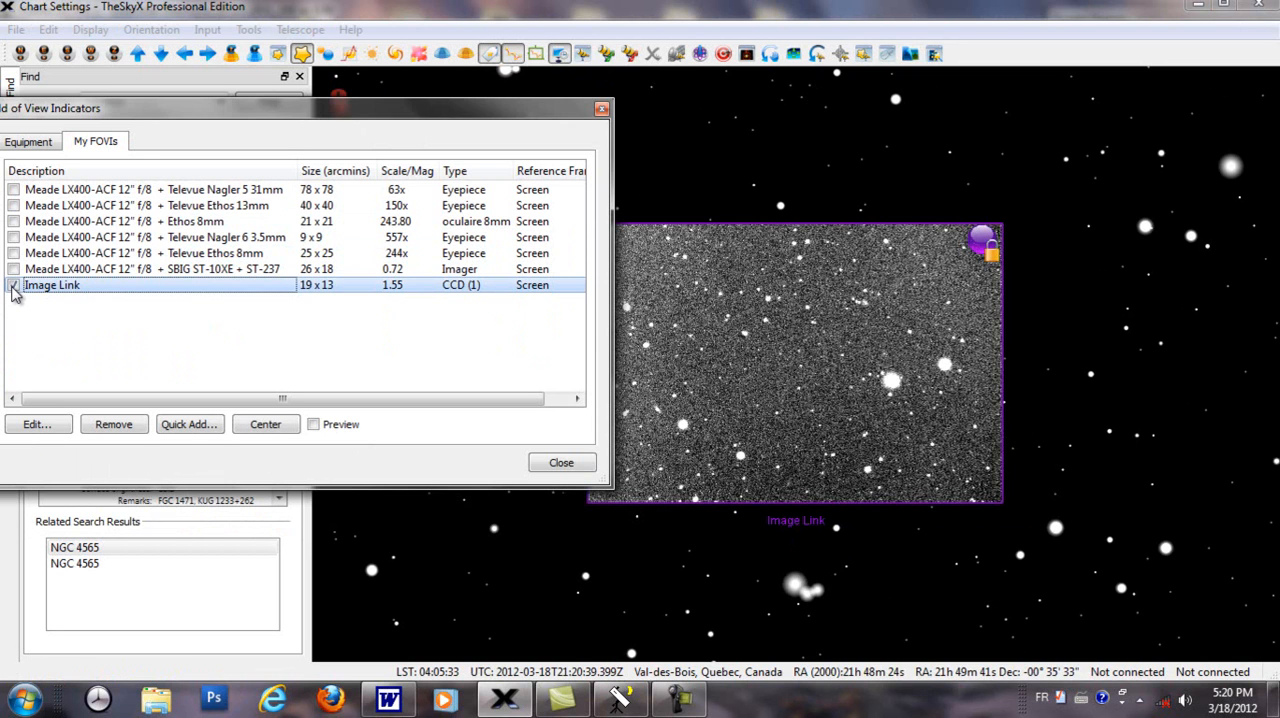
left_click(13, 286)
left_click(13, 286)
double_click(225, 290)
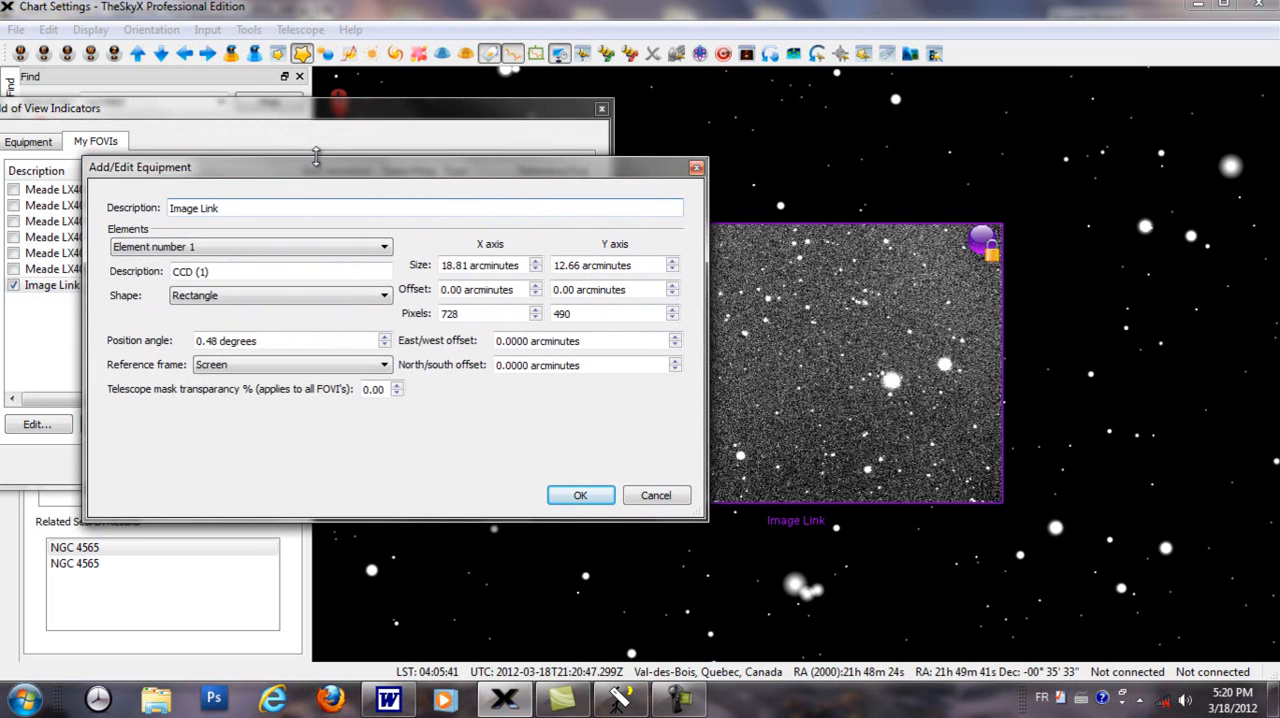
left_click(634, 496)
Step: Show the Meade LX400-ACF 12" f/8 + SBIG ST-10XE + ST-237 indicator around the photo, with the list moved clear of it
left_click_drag(200, 124, 224, 112)
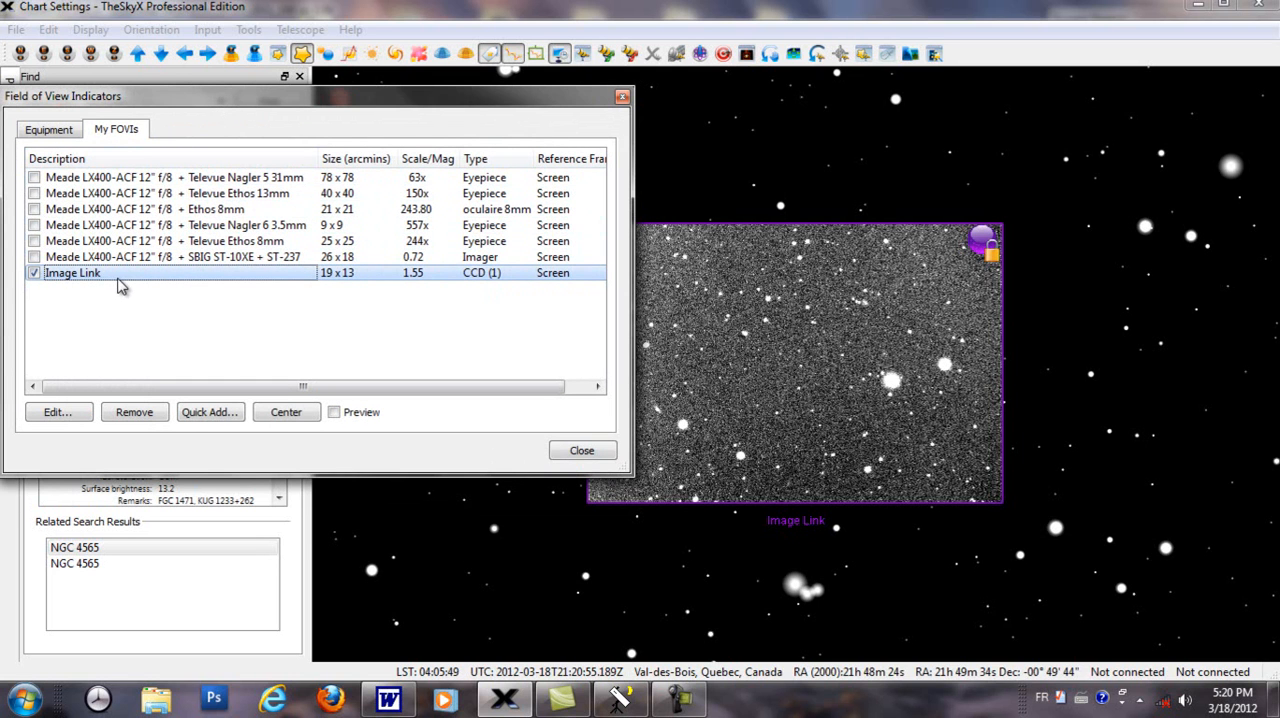
left_click(35, 257)
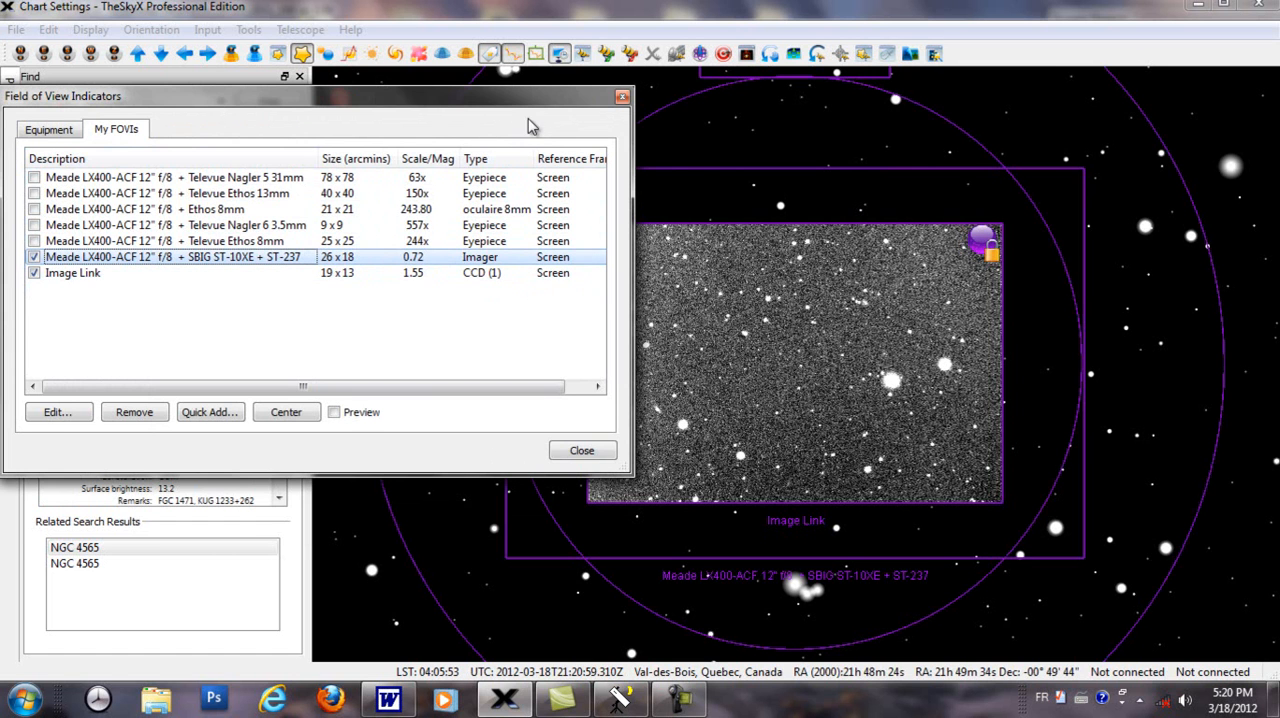
left_click_drag(530, 98, 313, 163)
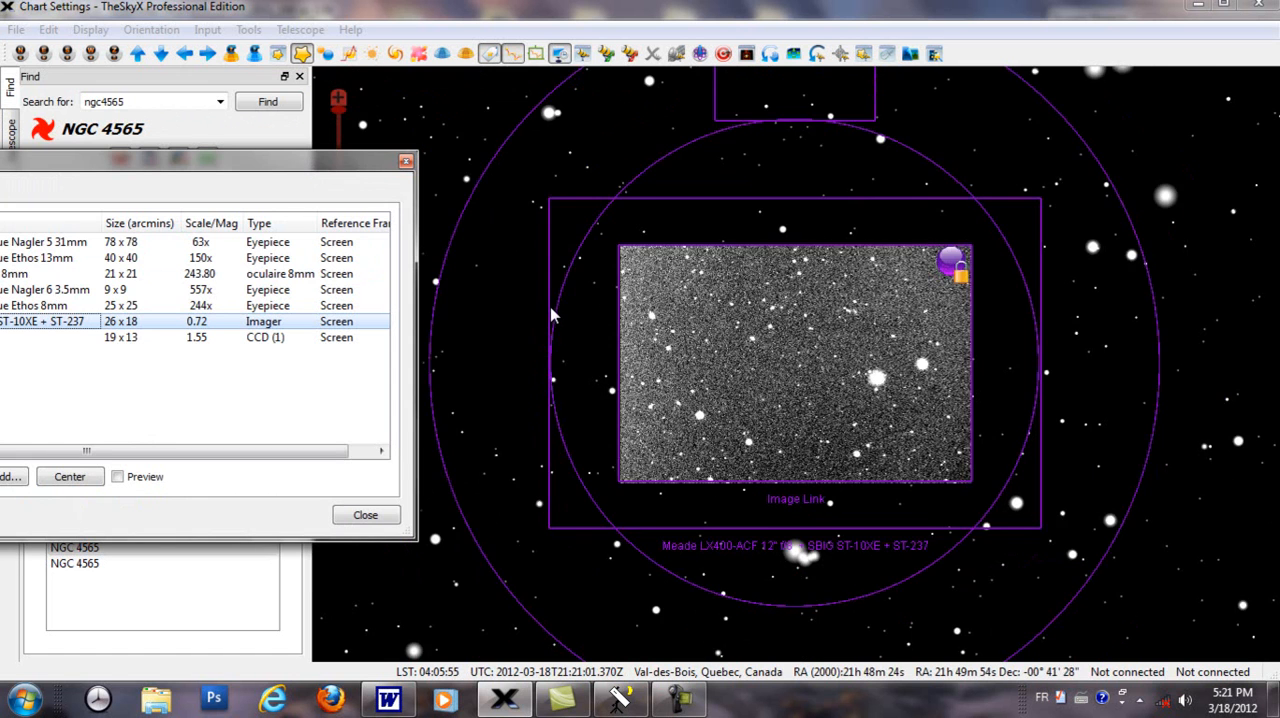
scroll(551, 307, "down", 2)
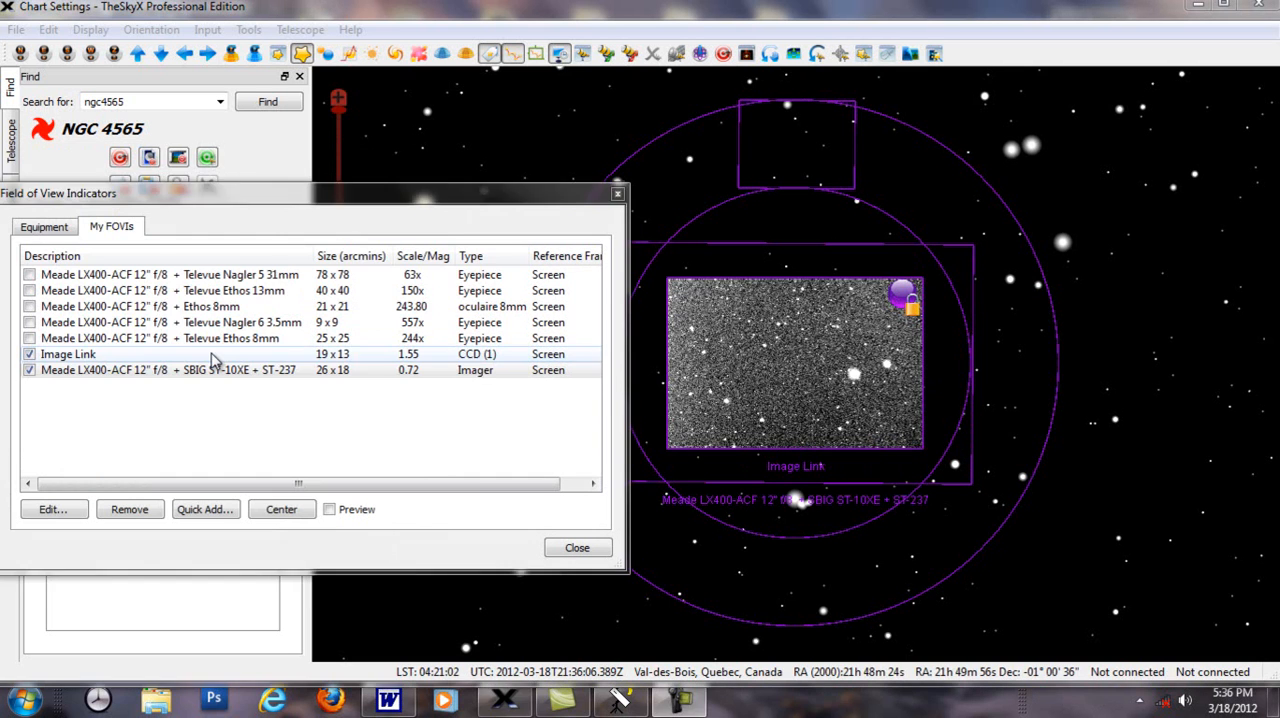
Step: Check the Image Link indicator's equipment settings, and set the SBIG ST-10XE + ST-237 indicator's imager pixels to 728 by 490
double_click(214, 353)
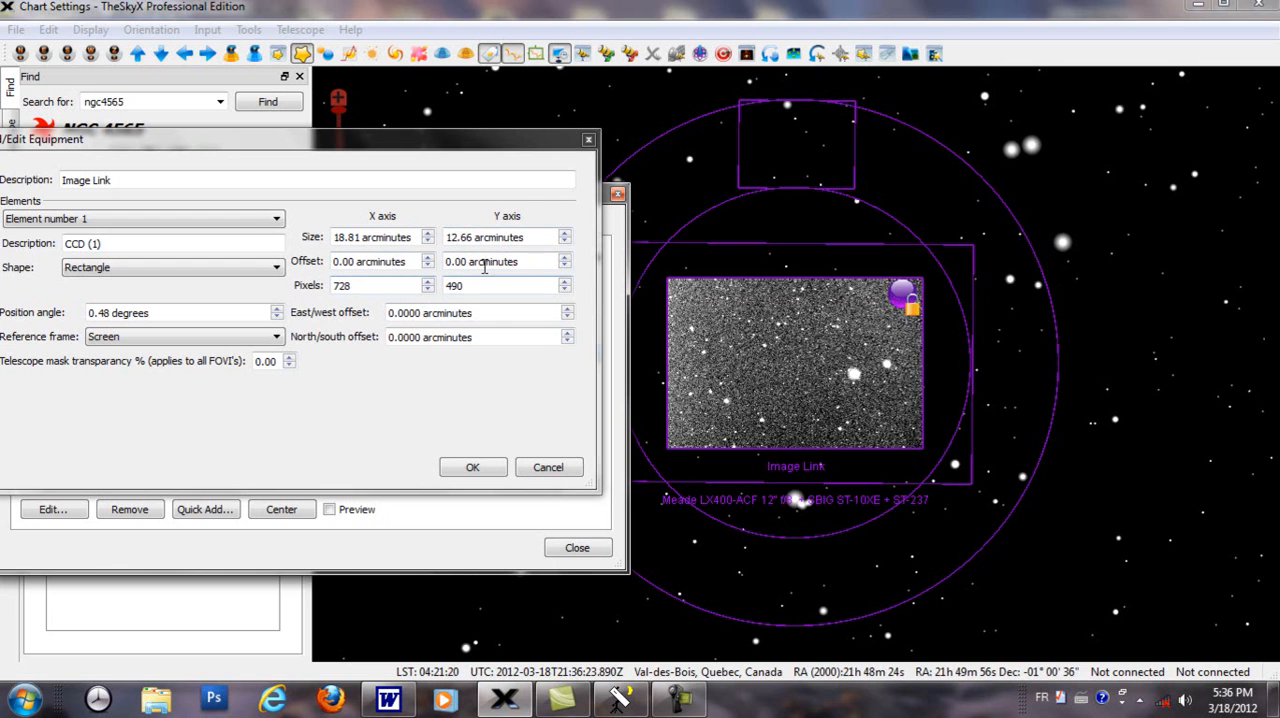
left_click(589, 142)
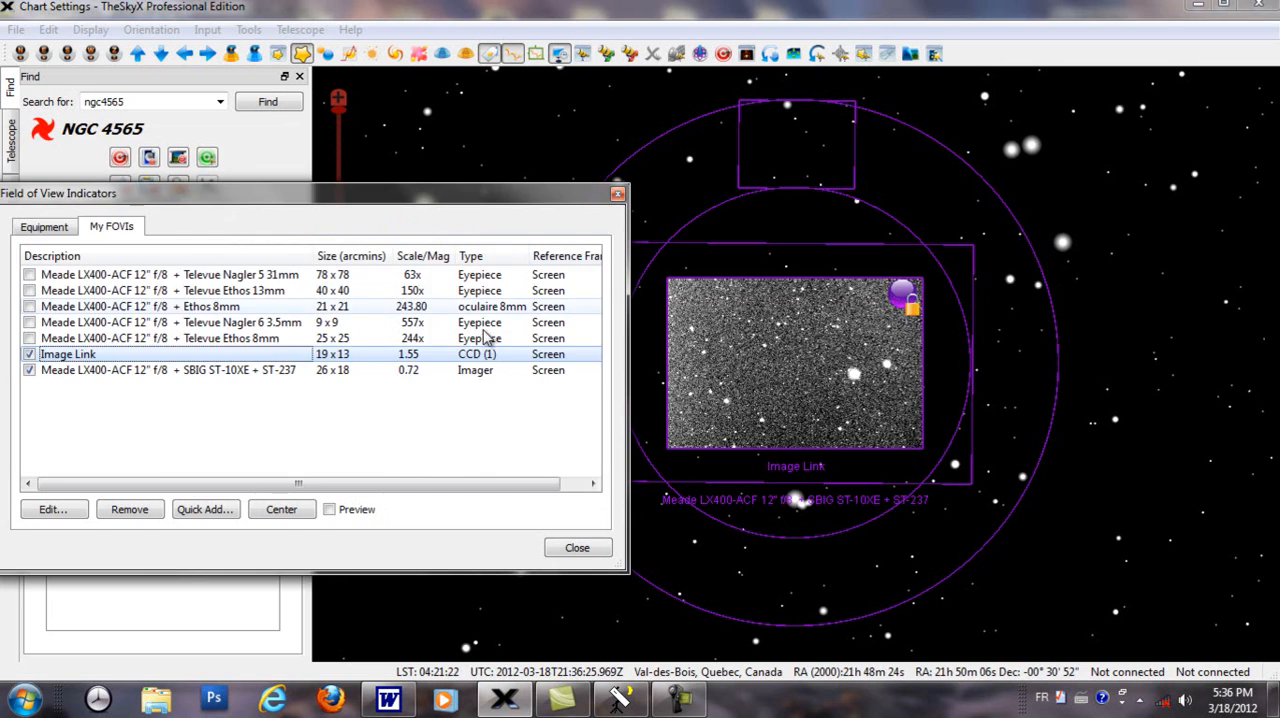
double_click(310, 374)
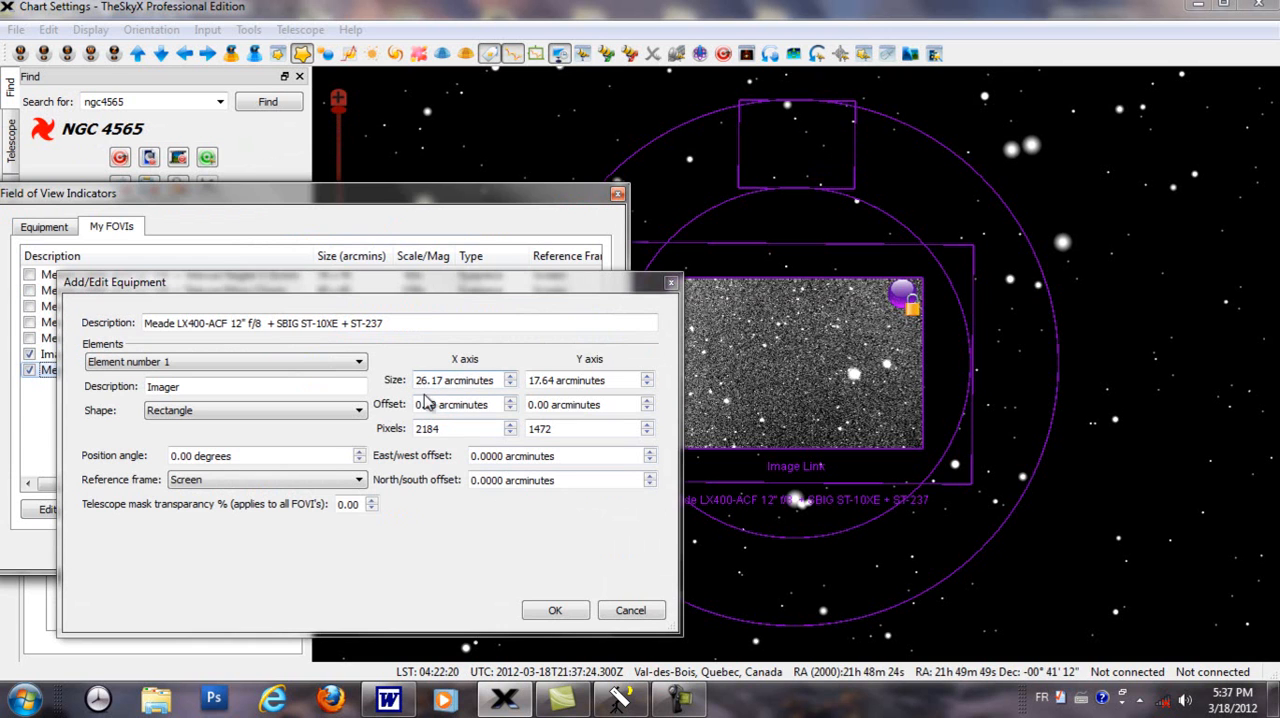
double_click(430, 428)
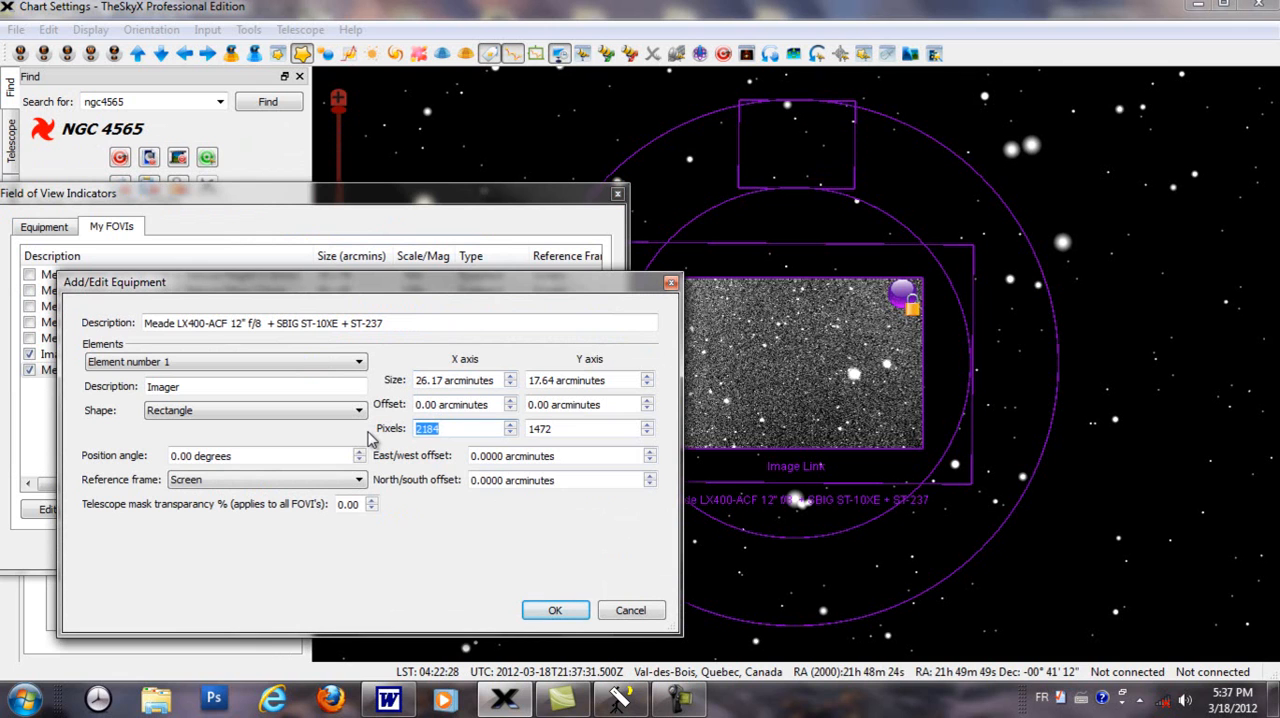
type("7")
left_click_drag(568, 434, 518, 432)
type("490")
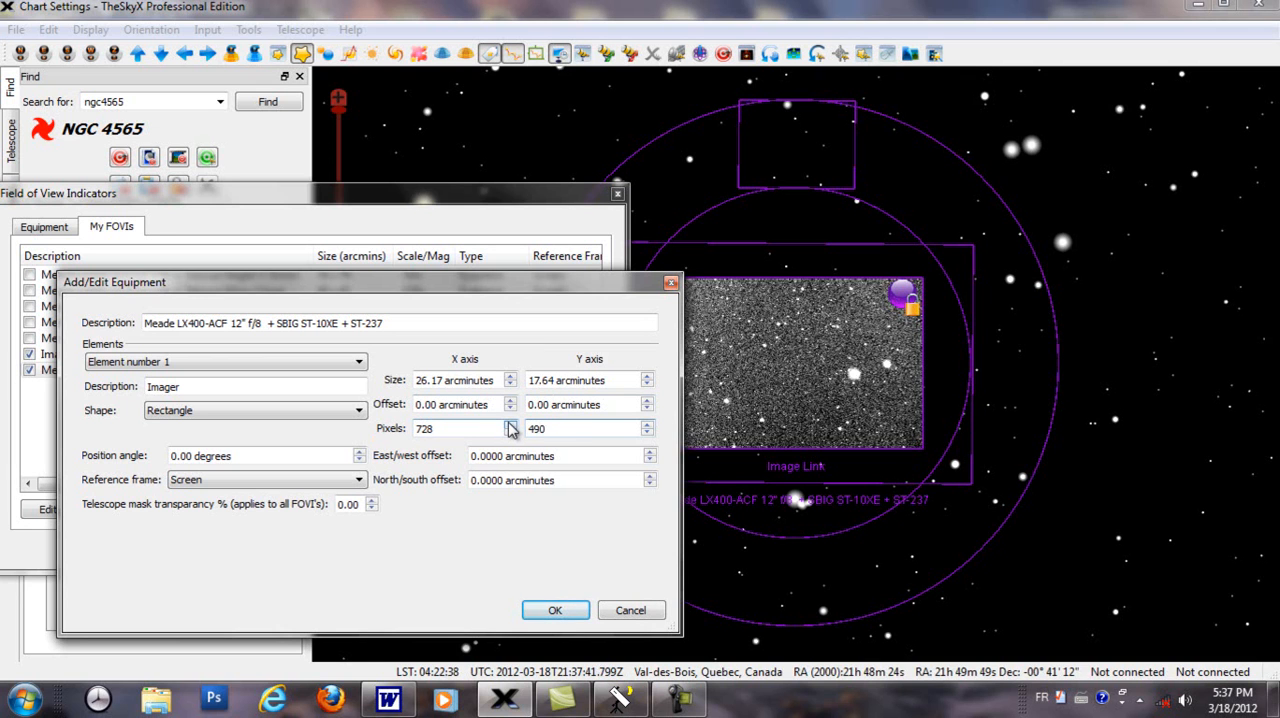
Step: Set the imager element's size to 18.81 arcminutes on the X axis and 12.66 arcminutes on the Y axis
left_click_drag(444, 380, 415, 380)
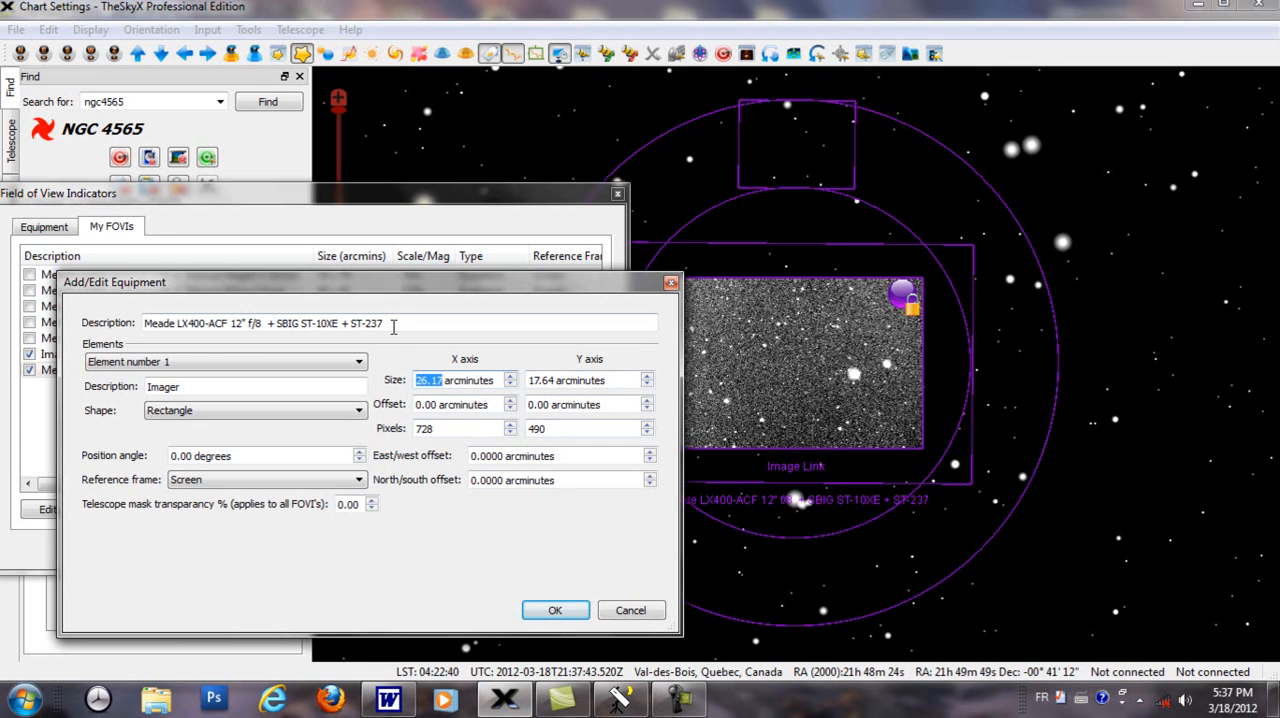
type("18.")
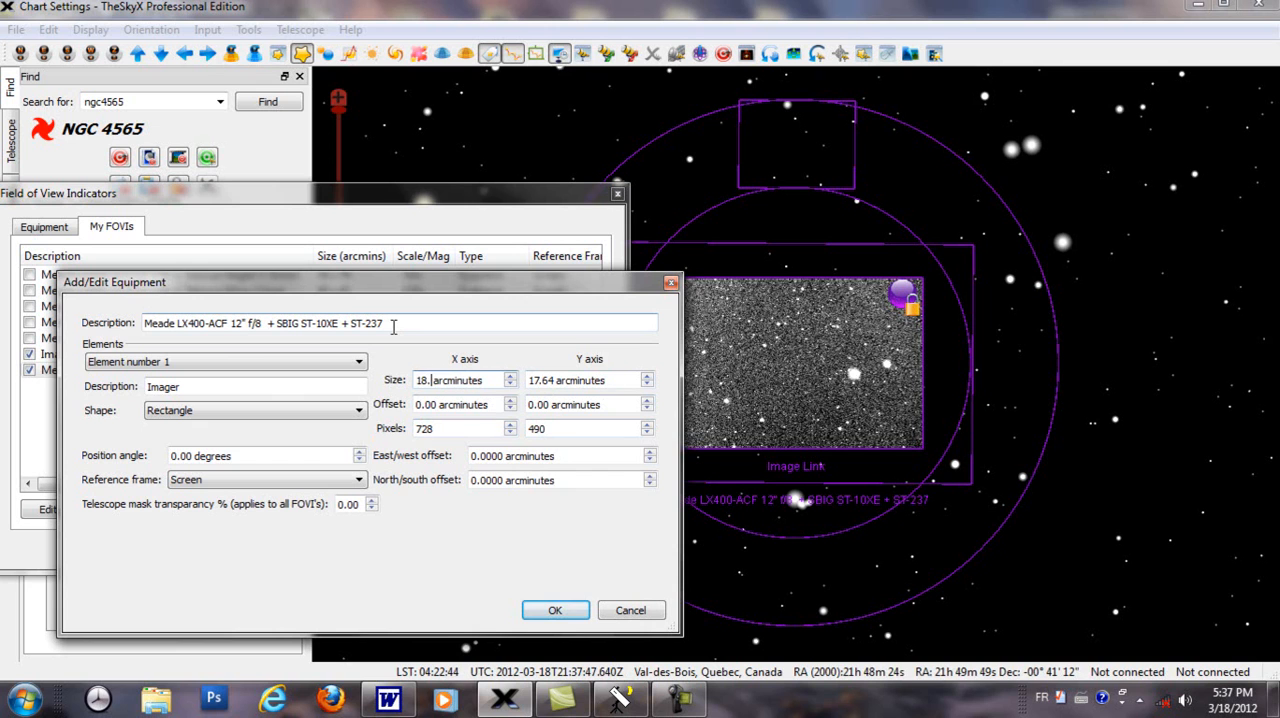
type("81")
left_click(556, 380)
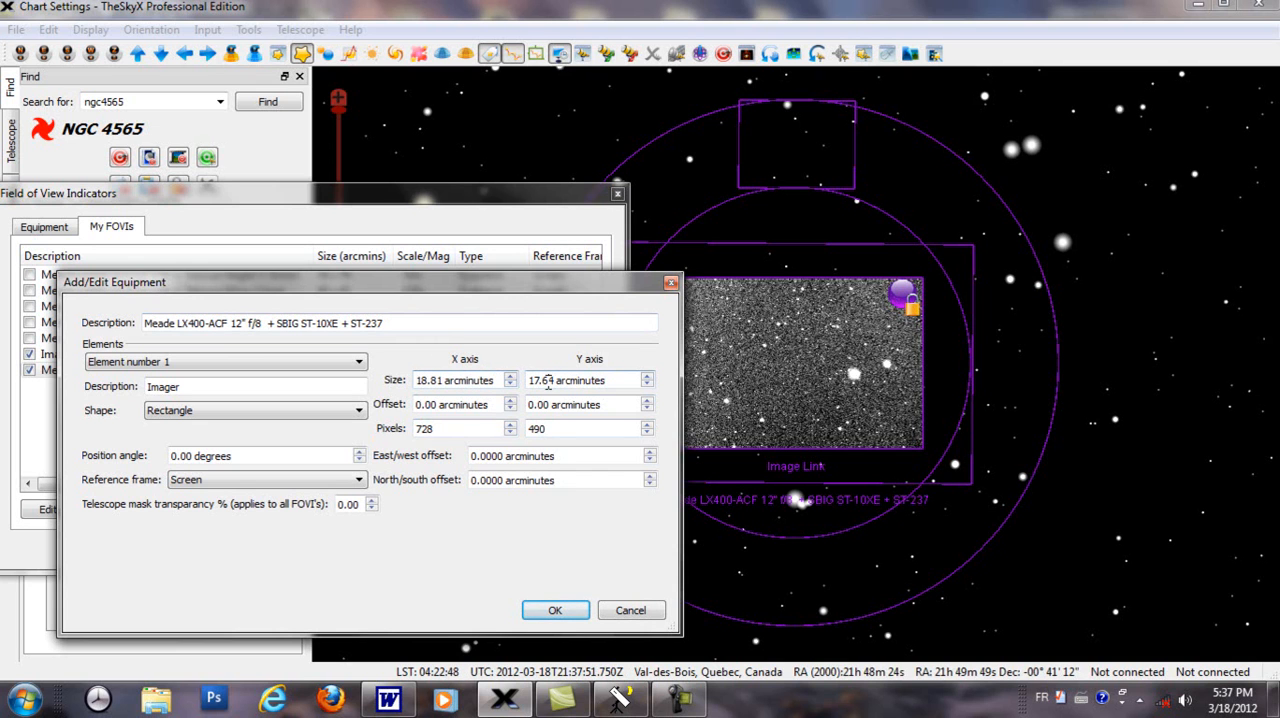
double_click(548, 380)
type("12.")
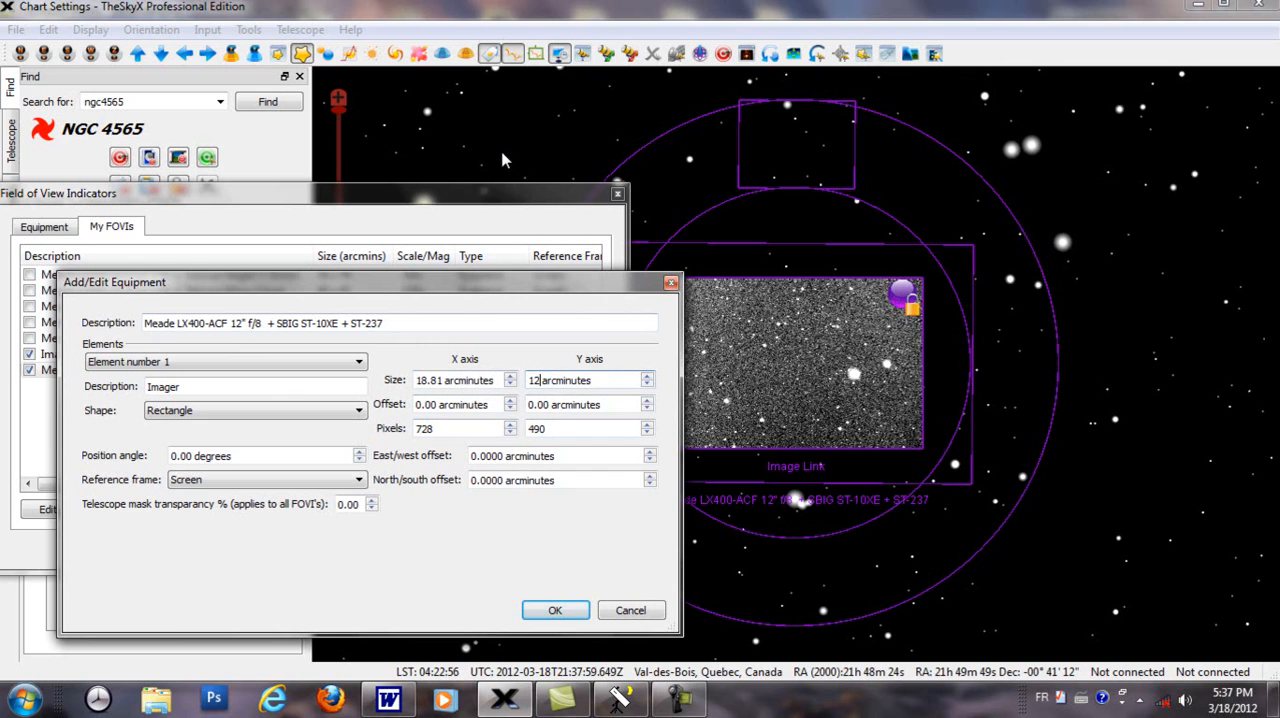
type("66")
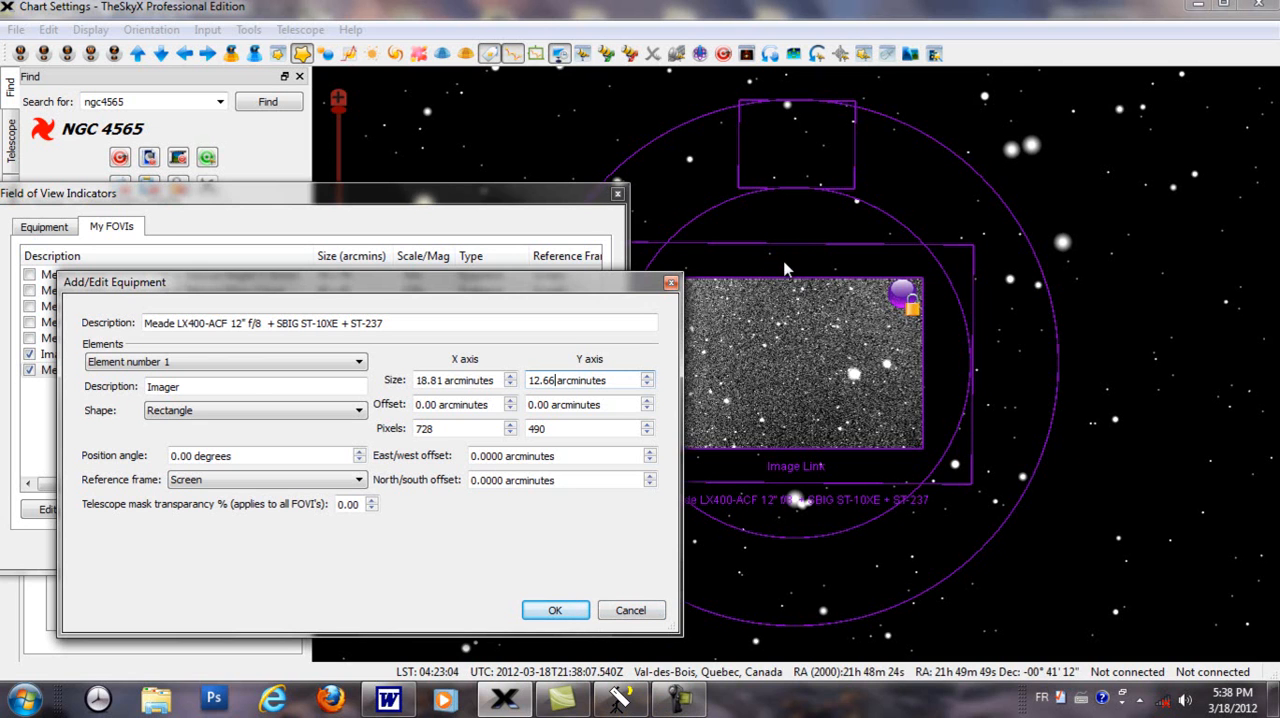
Step: Apply the imager size changes, and check element number 2, the autoguider, in the SBIG ST-10XE + ST-237 indicator's settings
left_click(570, 608)
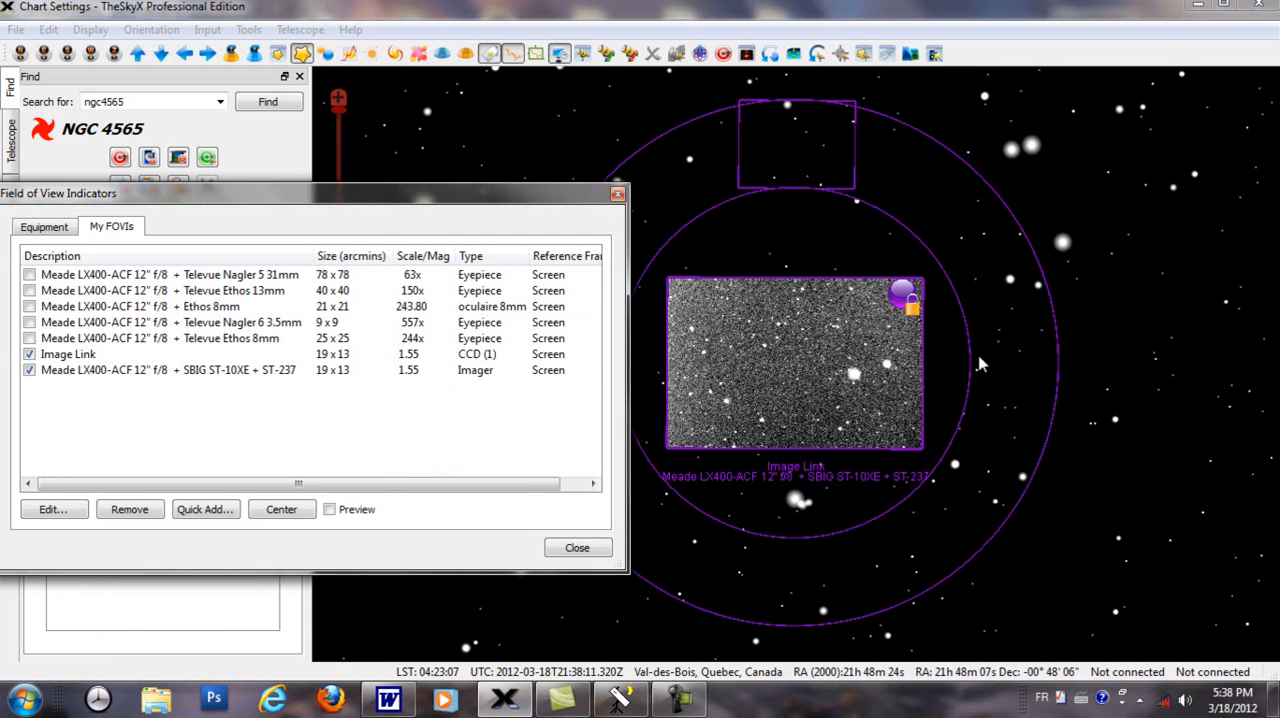
left_click(296, 376)
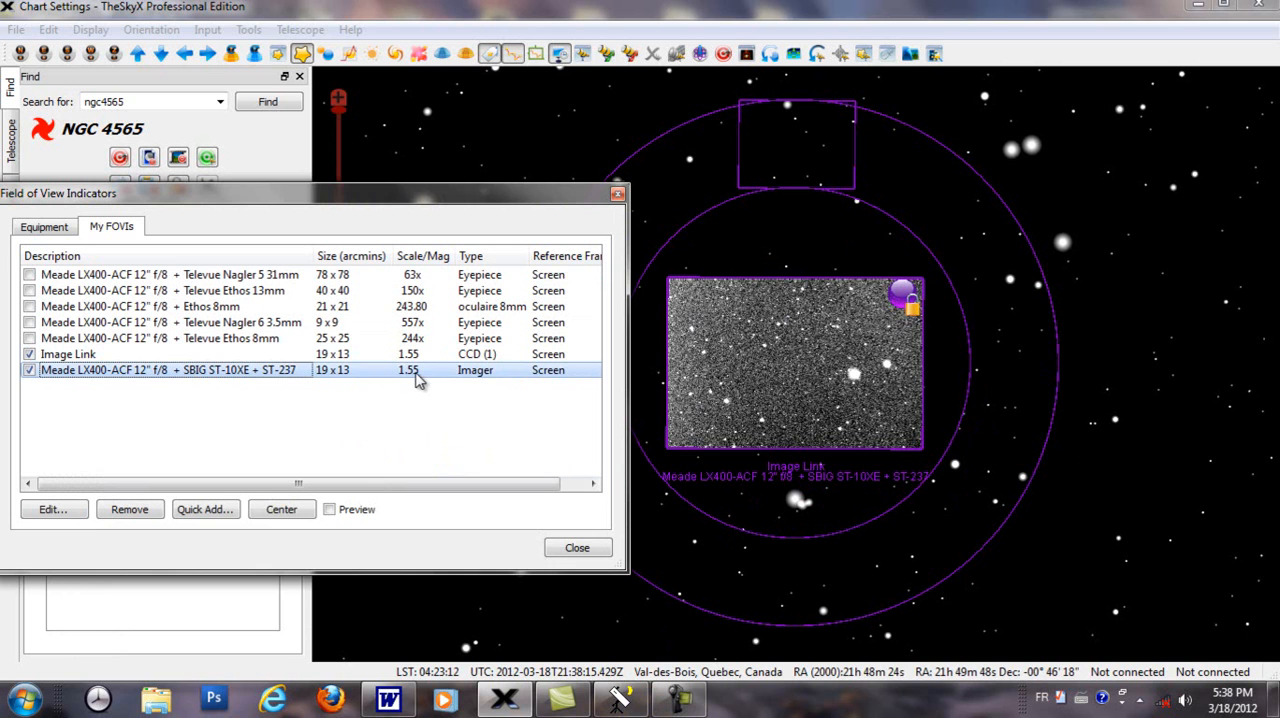
double_click(261, 378)
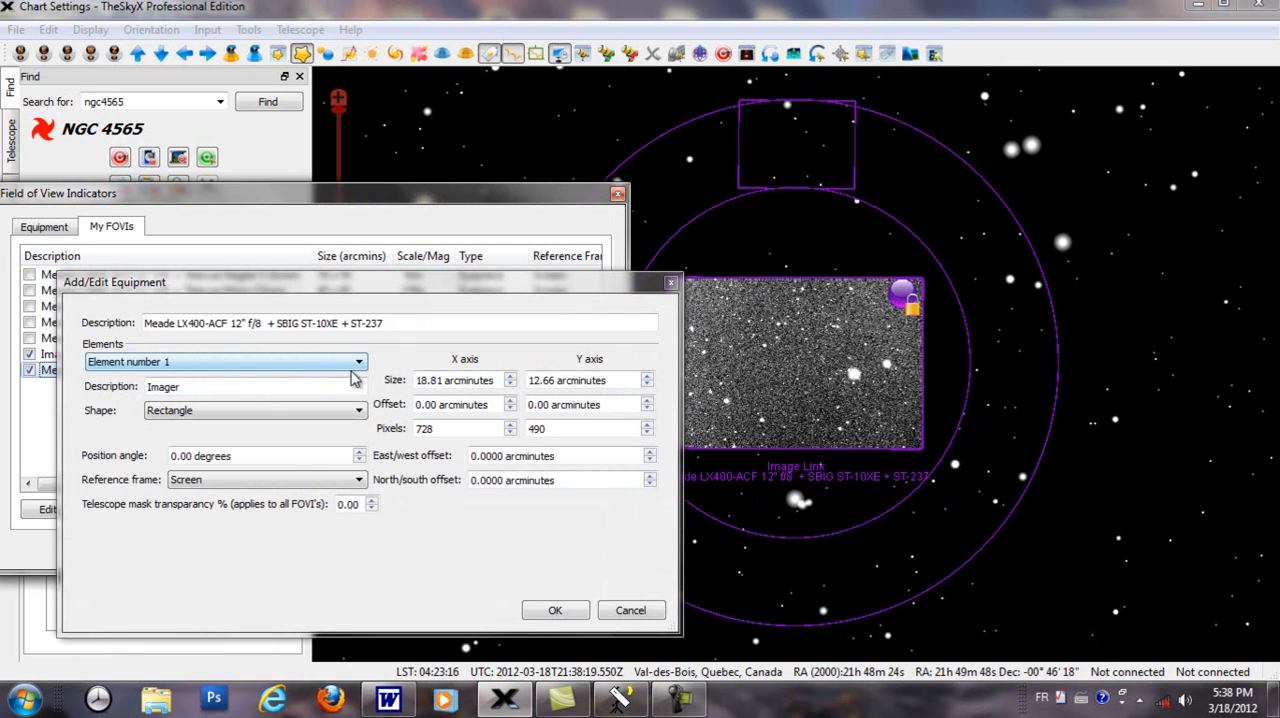
left_click(358, 362)
left_click(215, 390)
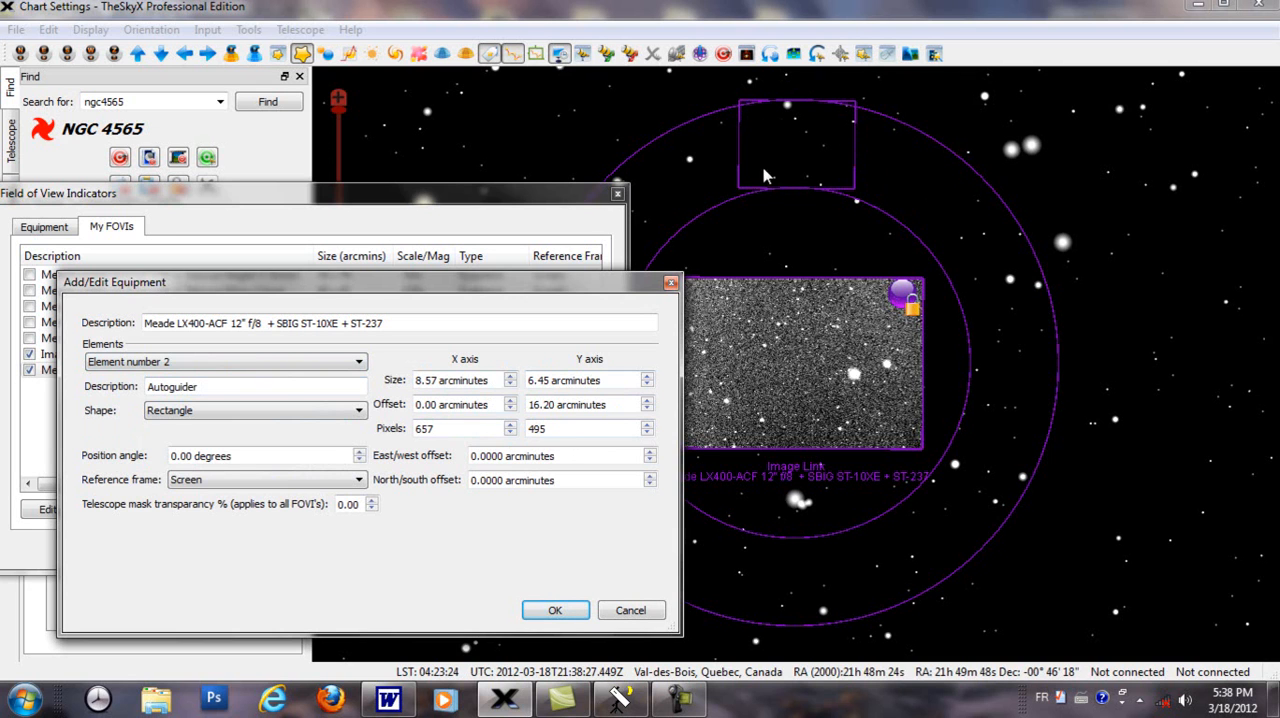
left_click(385, 323)
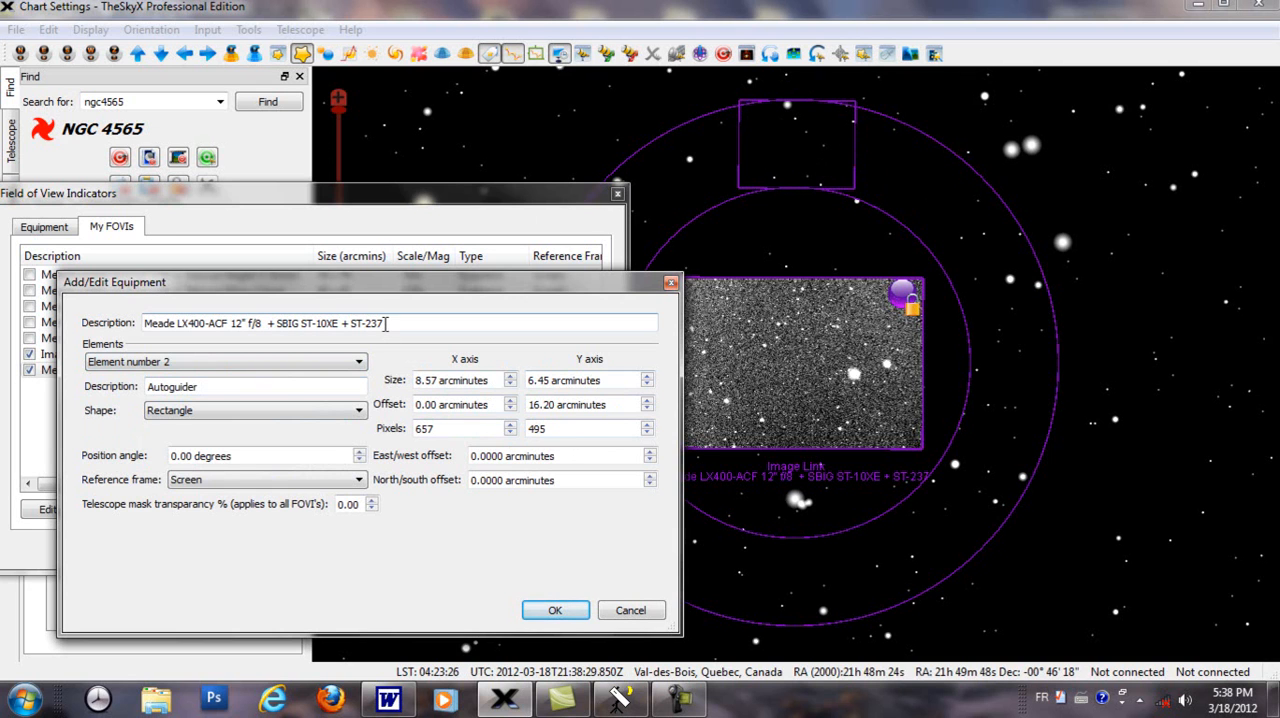
left_click(558, 611)
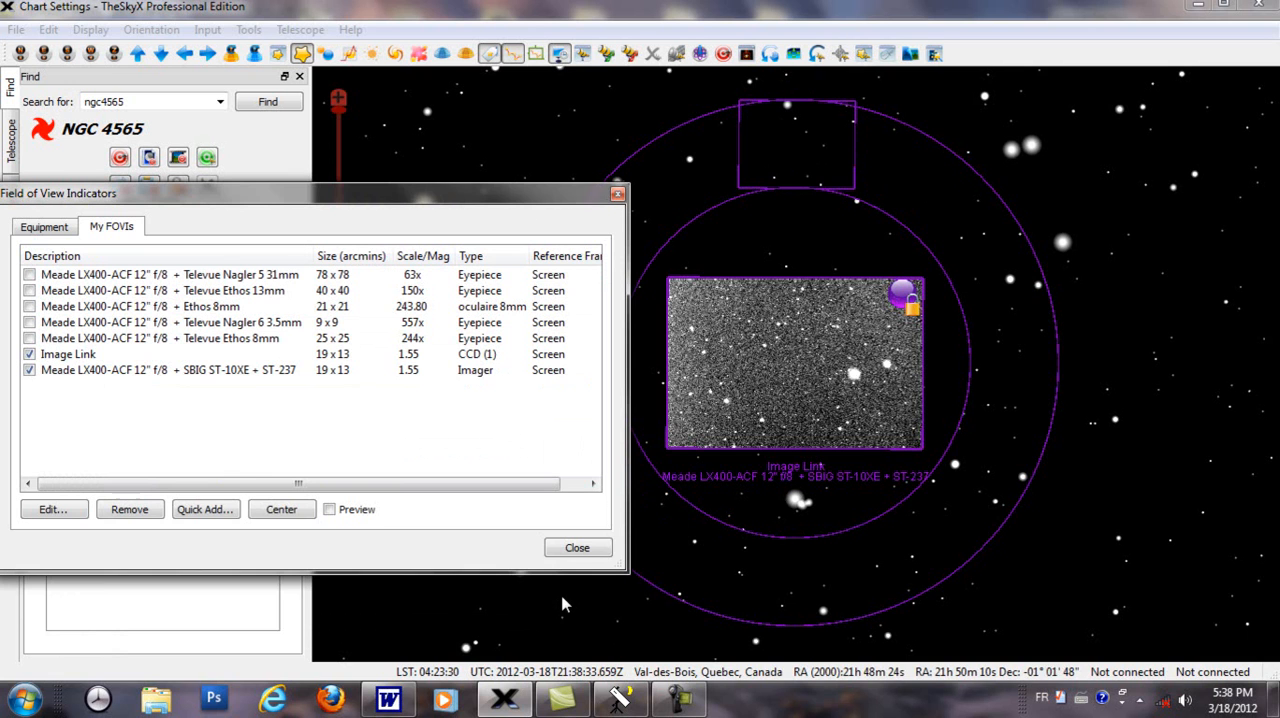
Step: Move the list clear of the indicator and rotate the SBIG ST-10XE + ST-237 indicator to a position angle of about 40 degrees
left_click_drag(471, 199, 425, 181)
left_click(832, 190)
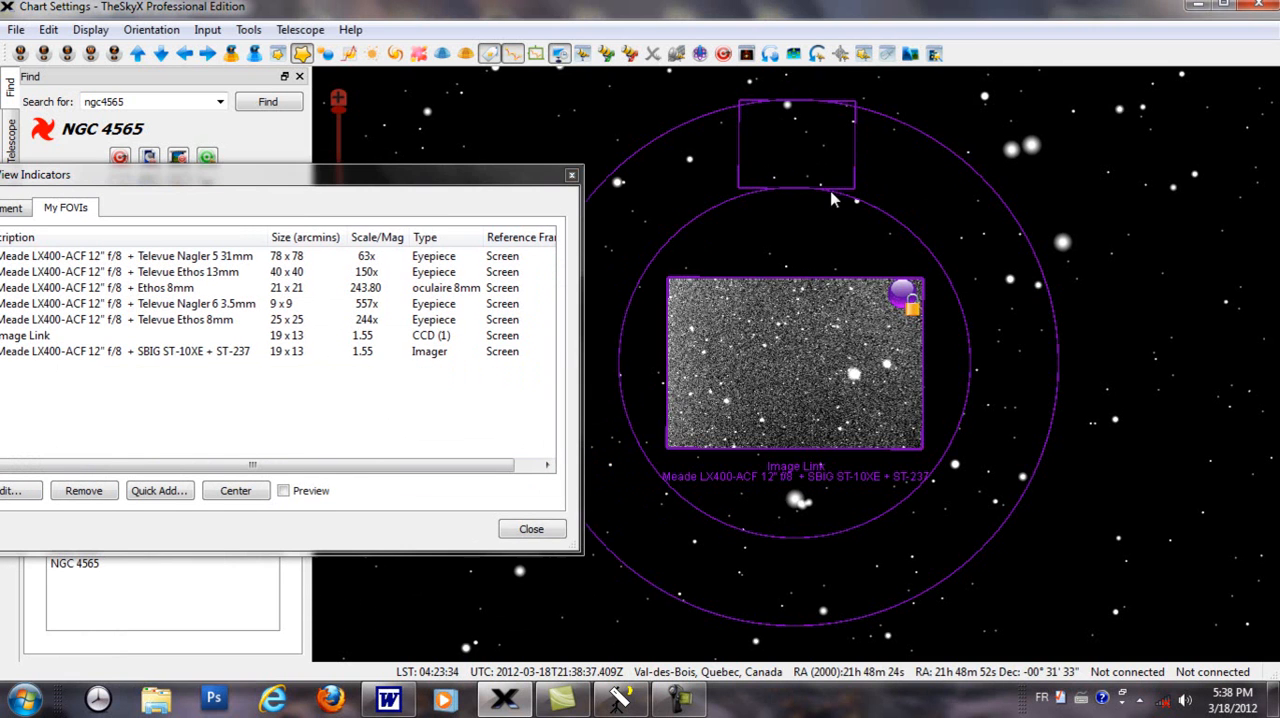
left_click_drag(793, 104, 630, 165)
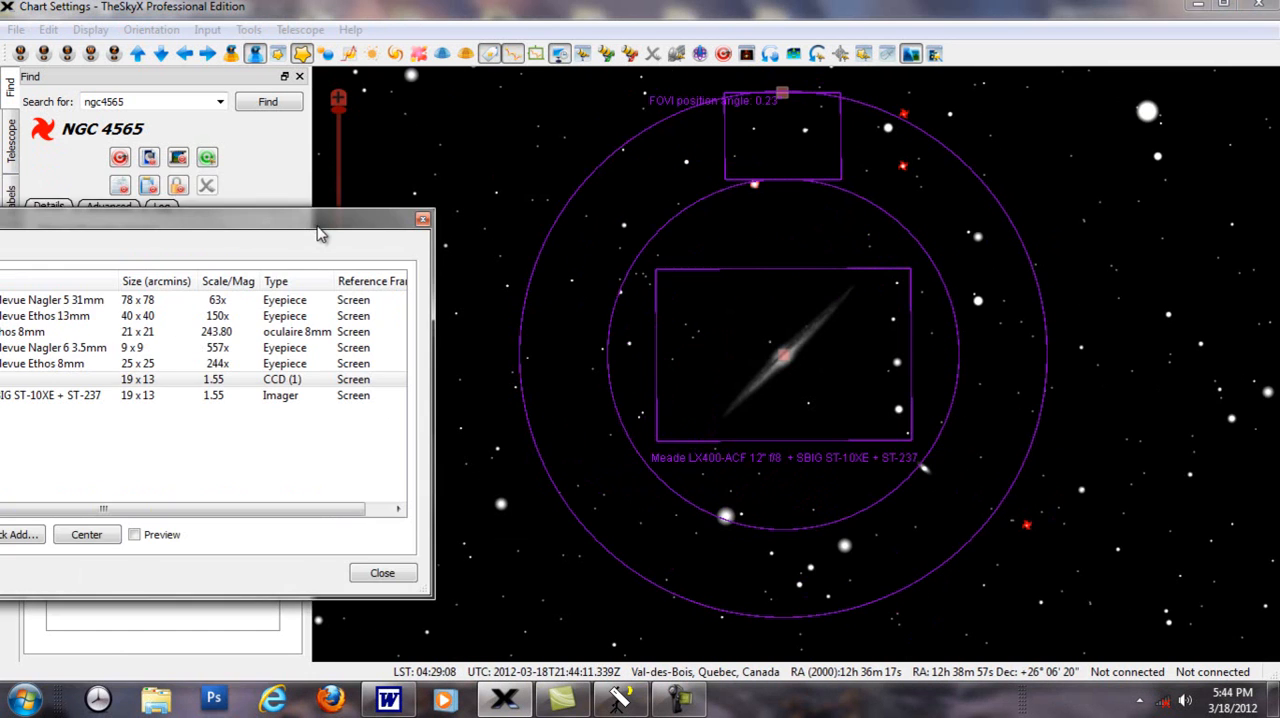
Step: Turn on the Image Link indicator and remove it from the My FOVIs list
left_click_drag(320, 234, 626, 177)
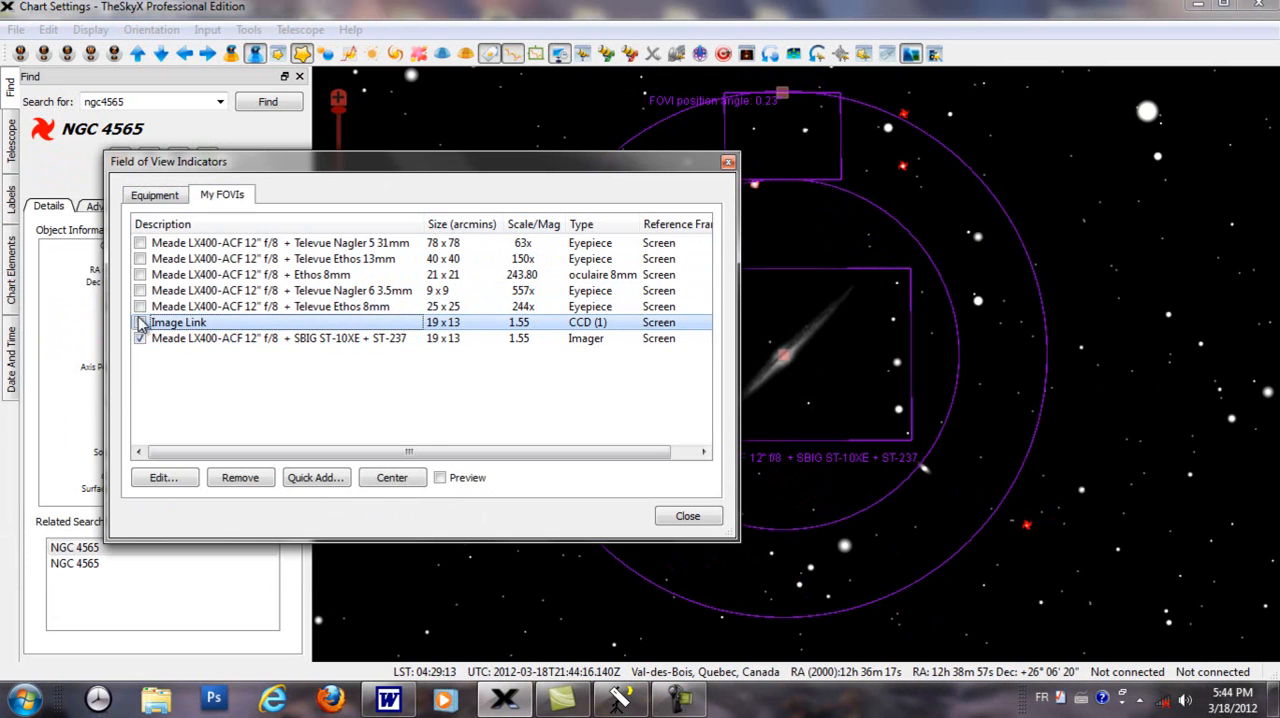
left_click(141, 323)
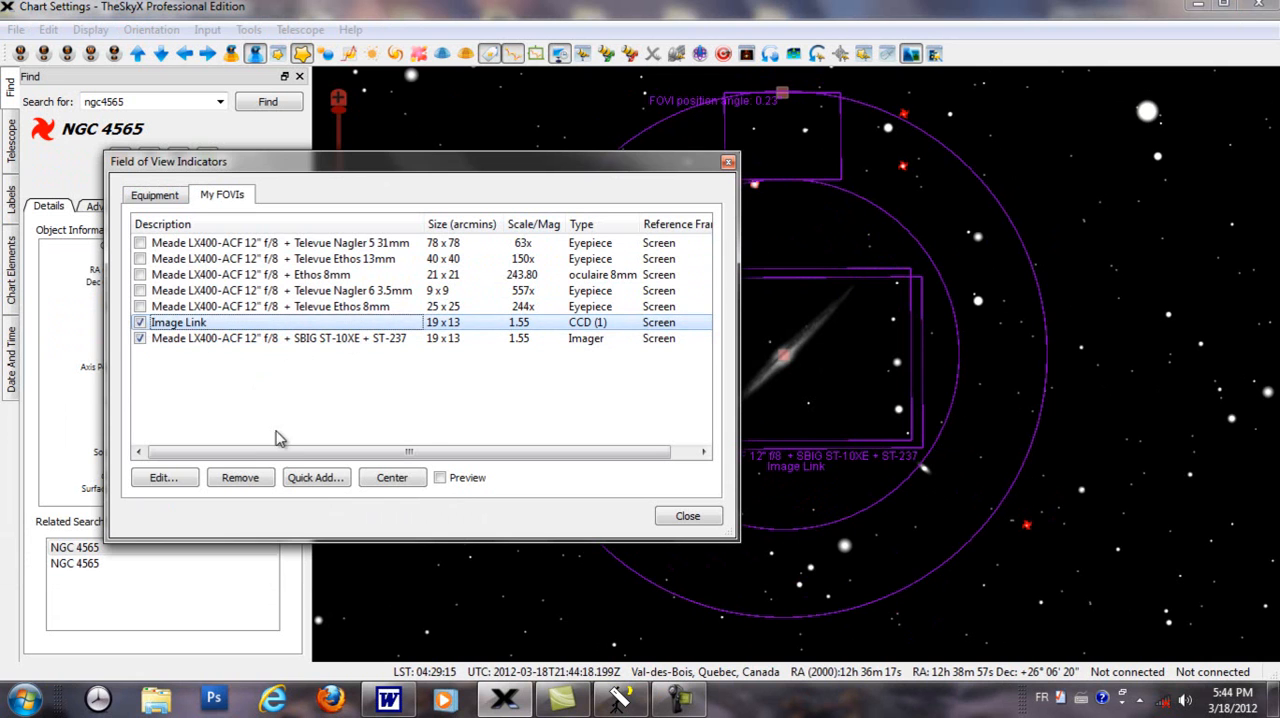
left_click(250, 482)
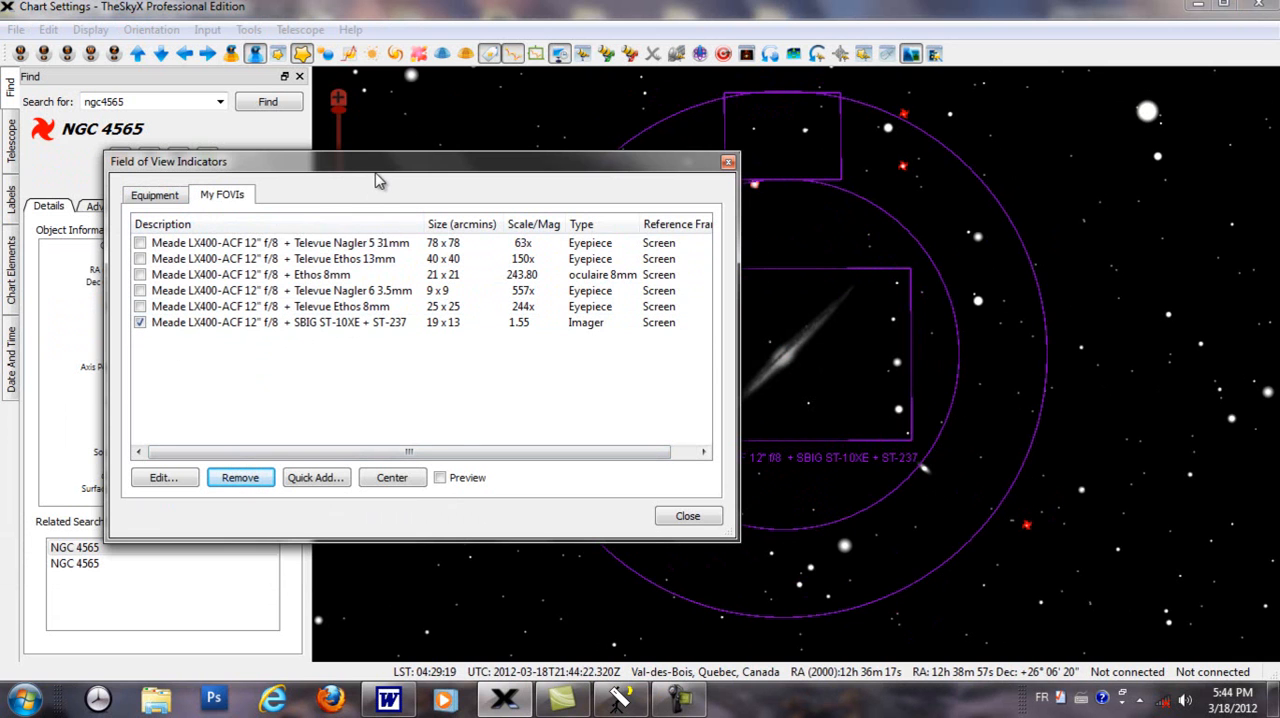
Step: Rotate the SBIG indicator around NGC 4565 to about 198 degrees and shift it slightly to put the autoguider frame over a bright star
left_click_drag(375, 173, 1, 185)
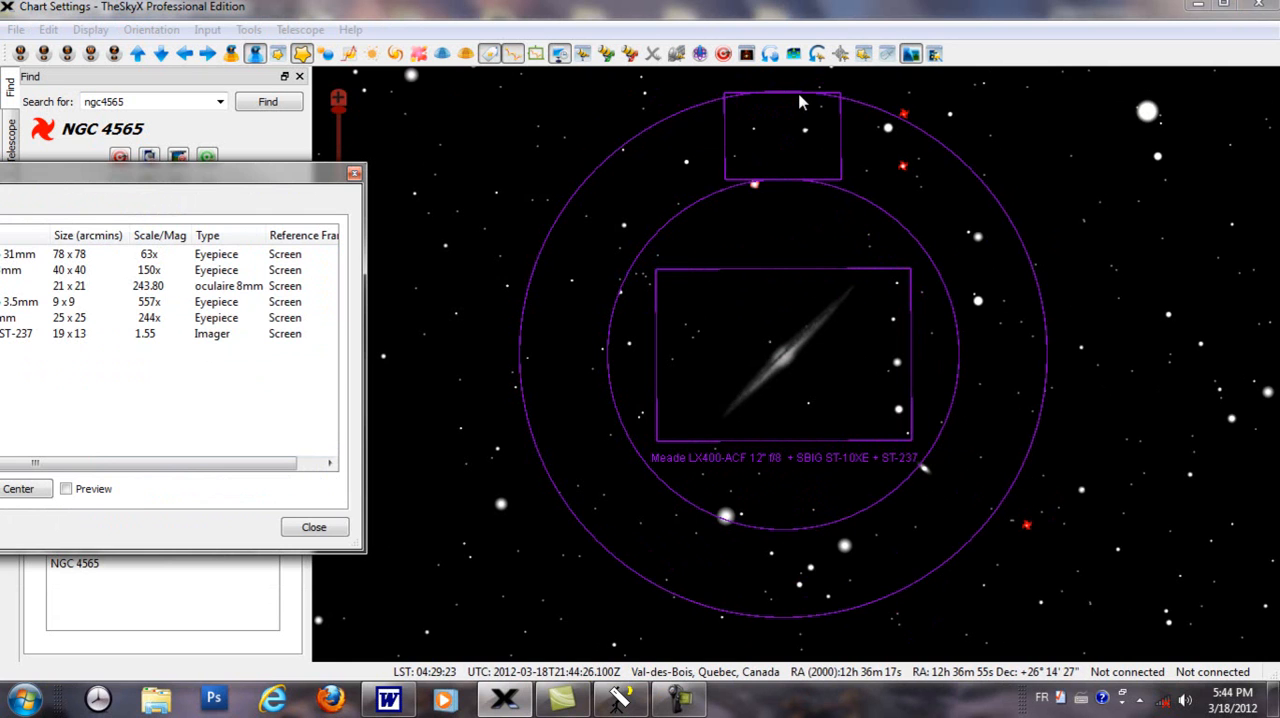
left_click(778, 444)
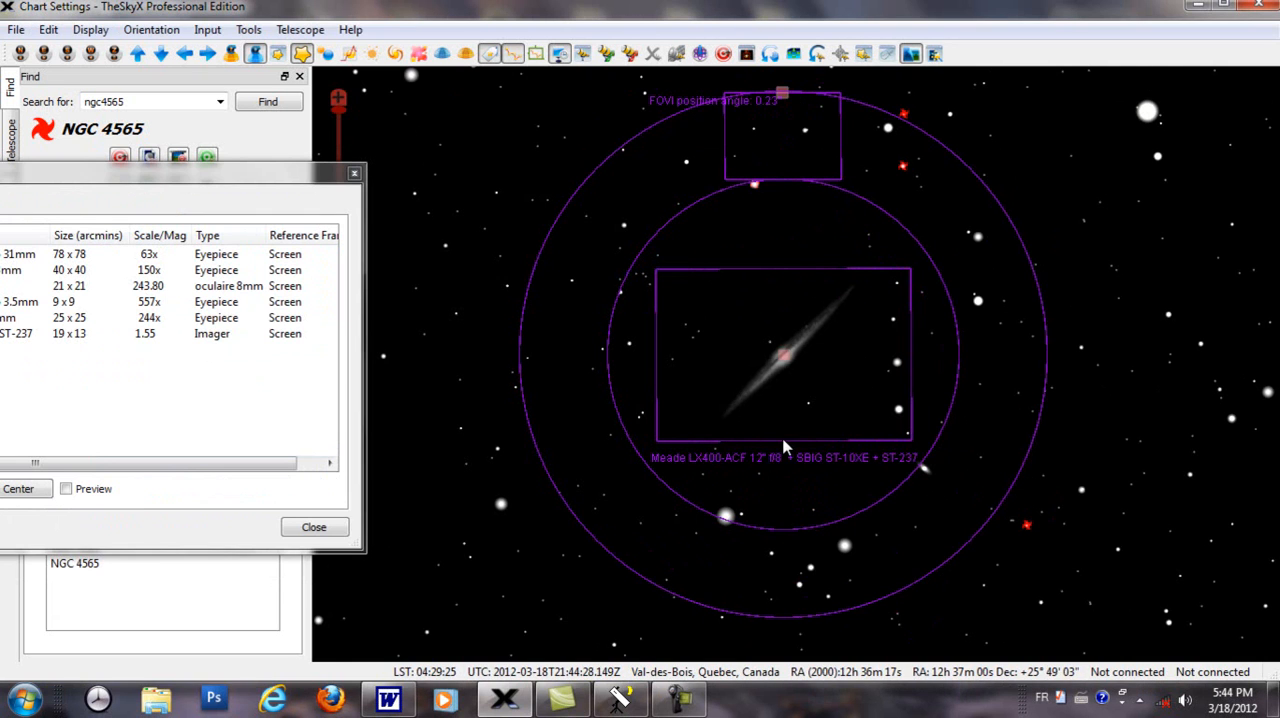
left_click_drag(811, 355, 780, 358)
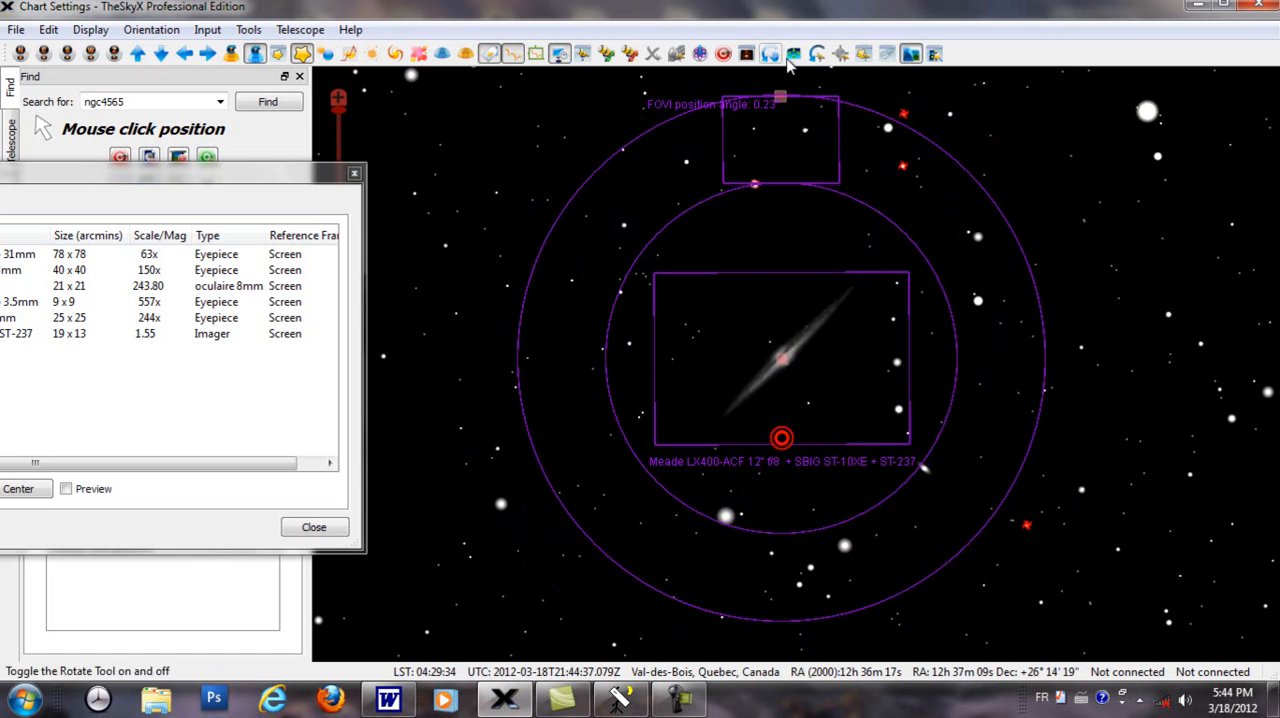
left_click_drag(786, 100, 836, 505)
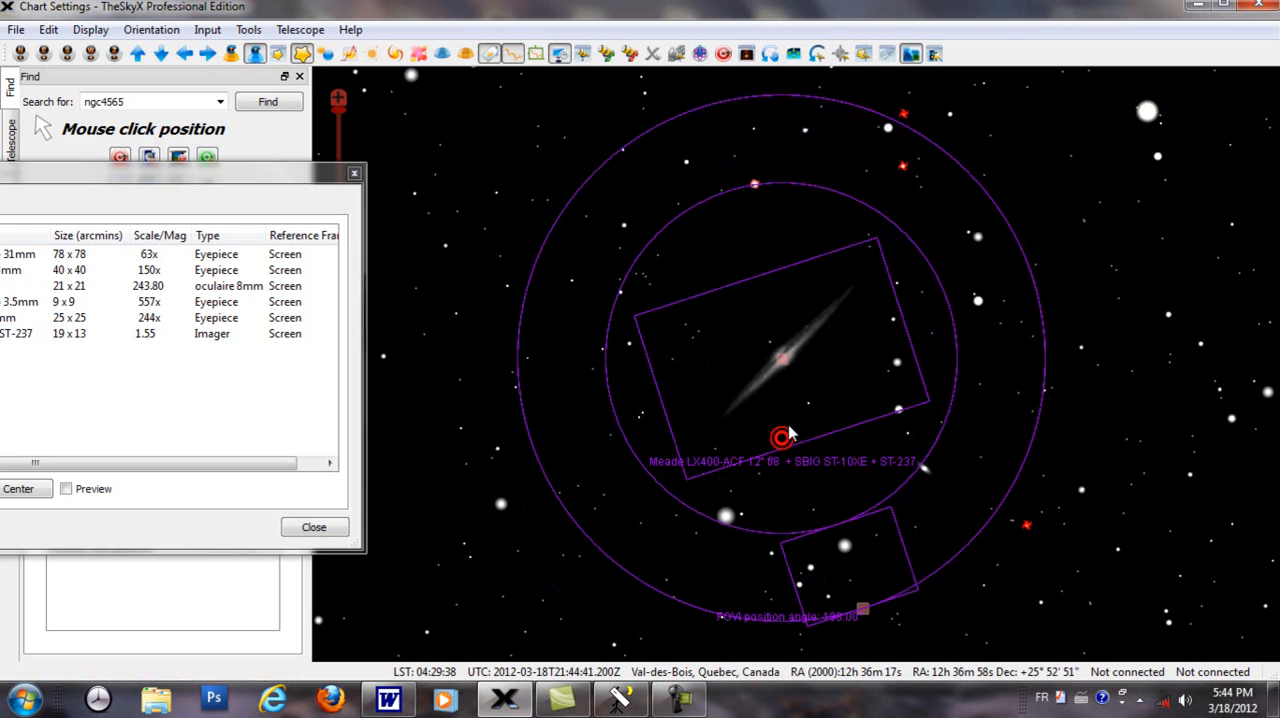
left_click_drag(782, 356, 781, 348)
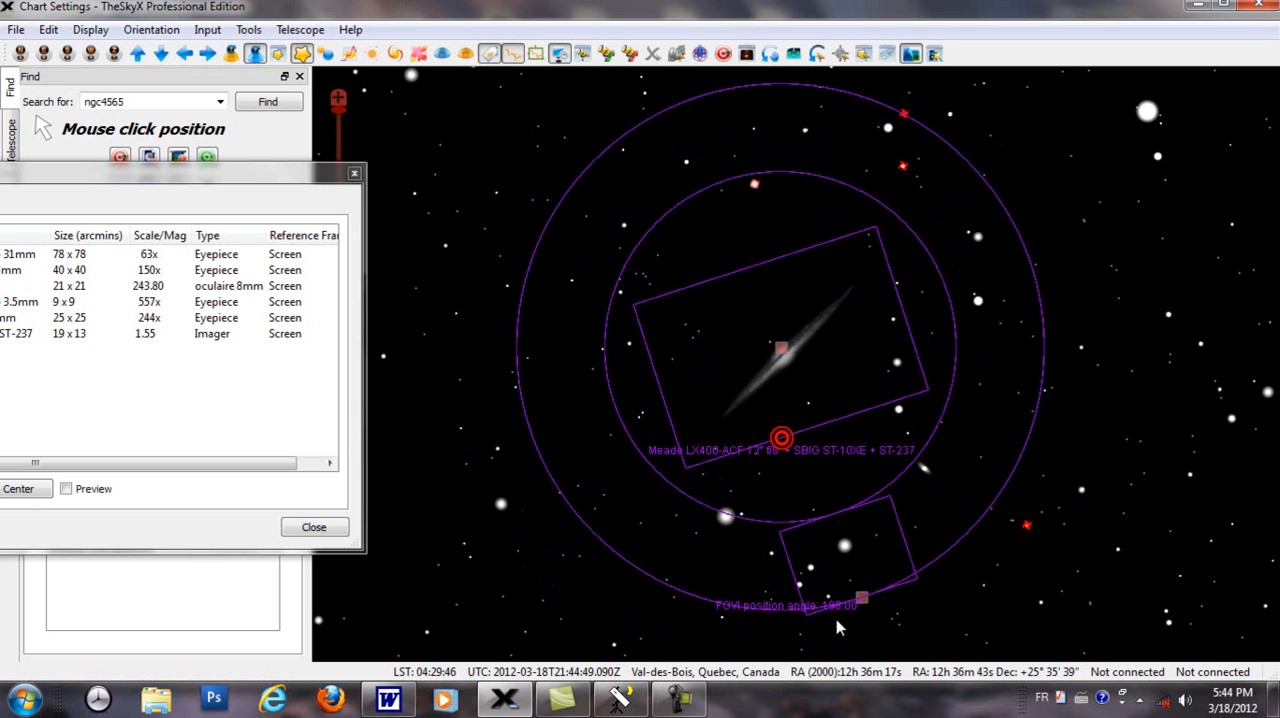
left_click(840, 409)
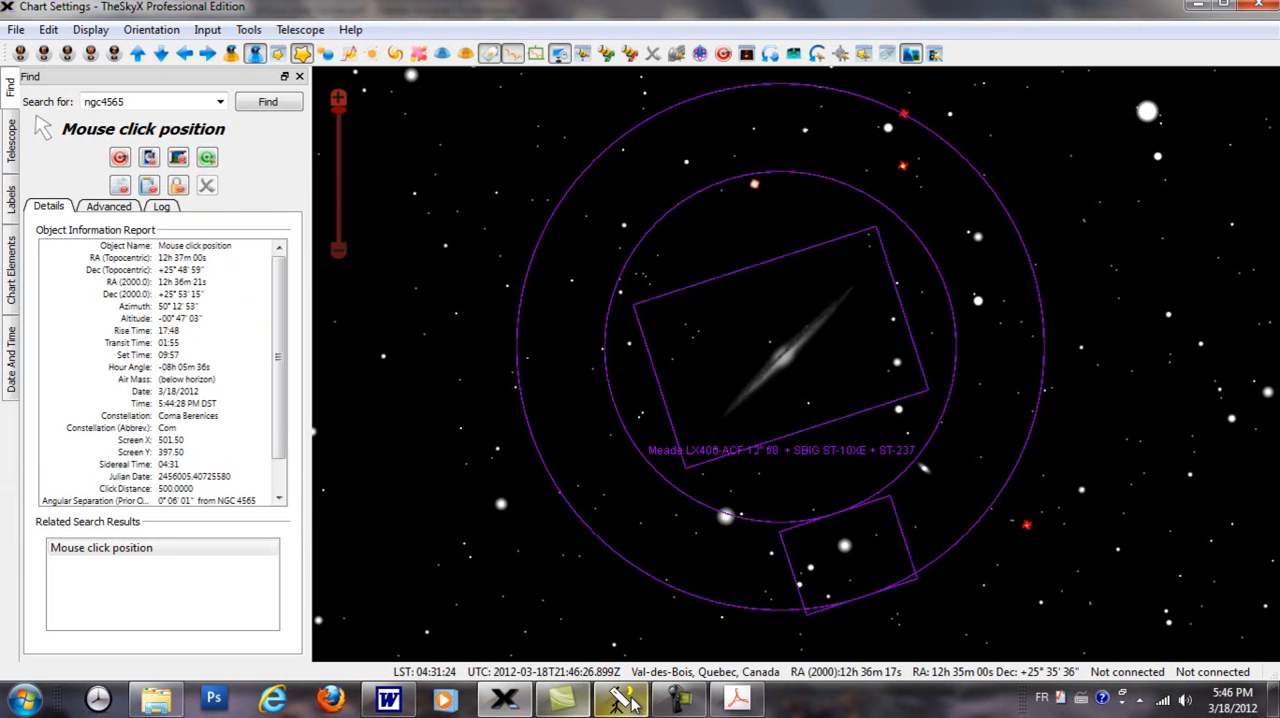
Step: Open Field of View Indicators.txt in Notepad from the Field of View Indicators folder and examine its field definitions and indicator entries
left_click(736, 700)
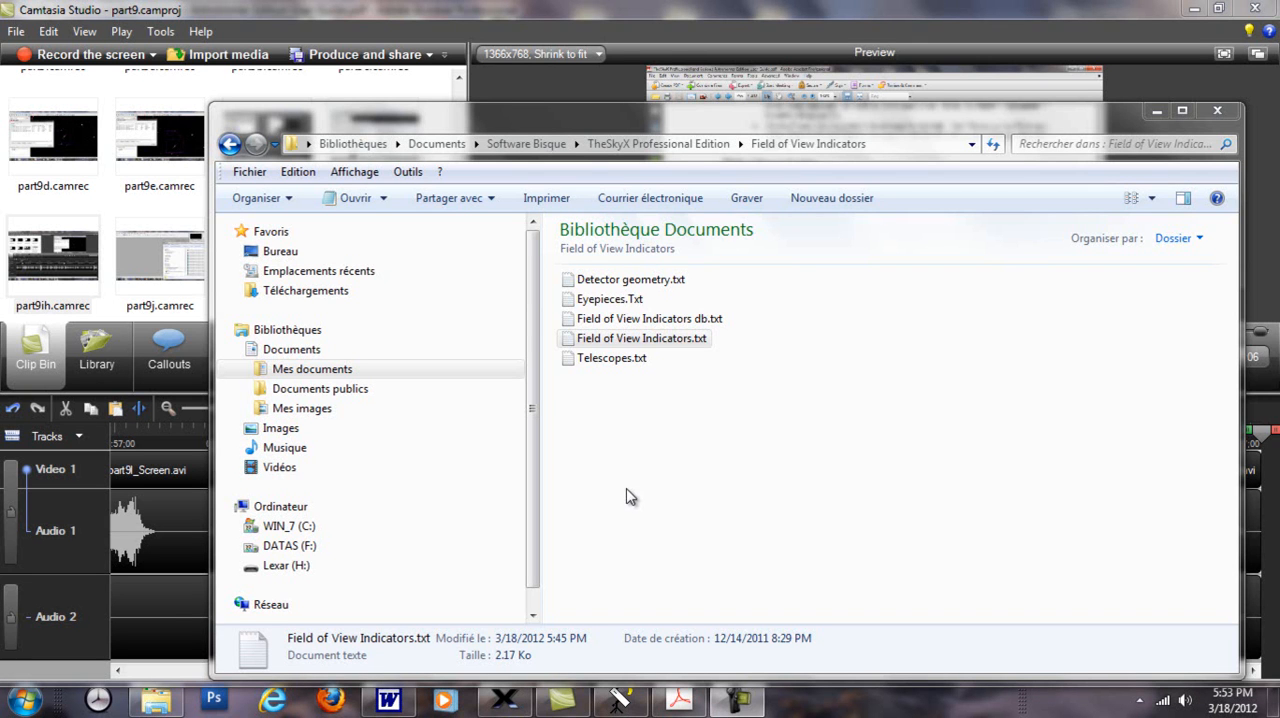
double_click(679, 344)
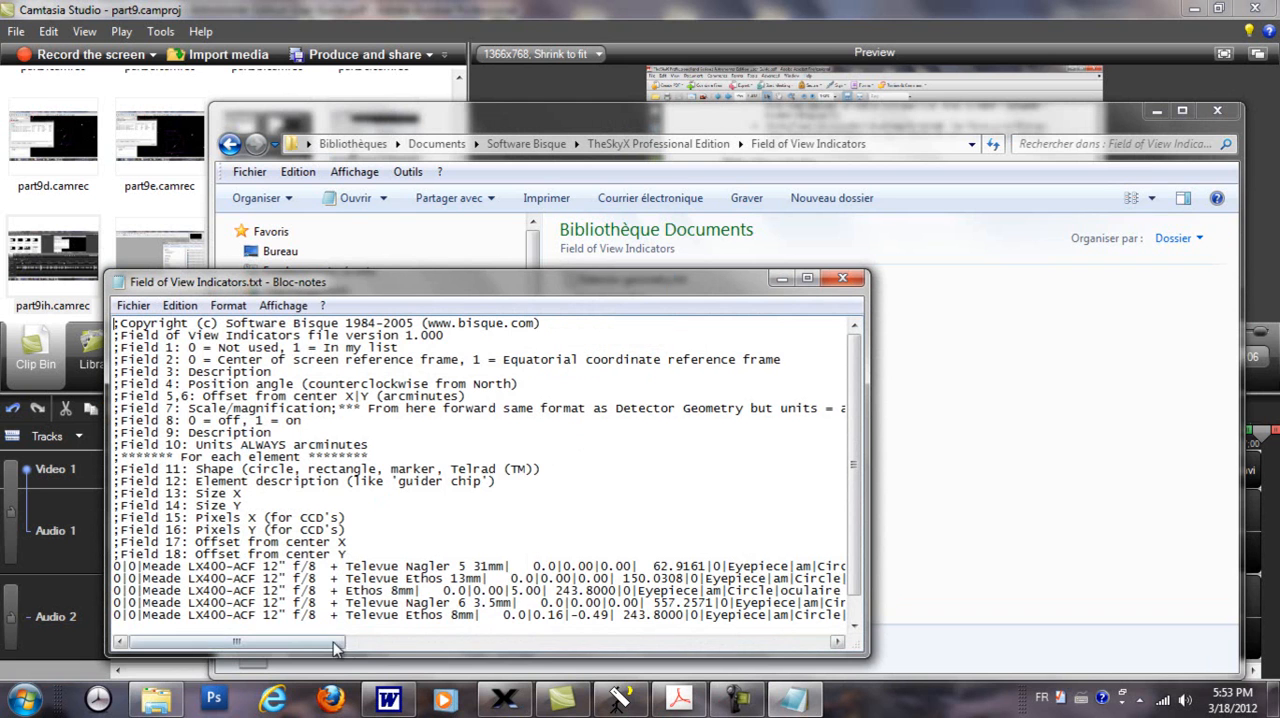
left_click_drag(322, 653, 379, 653)
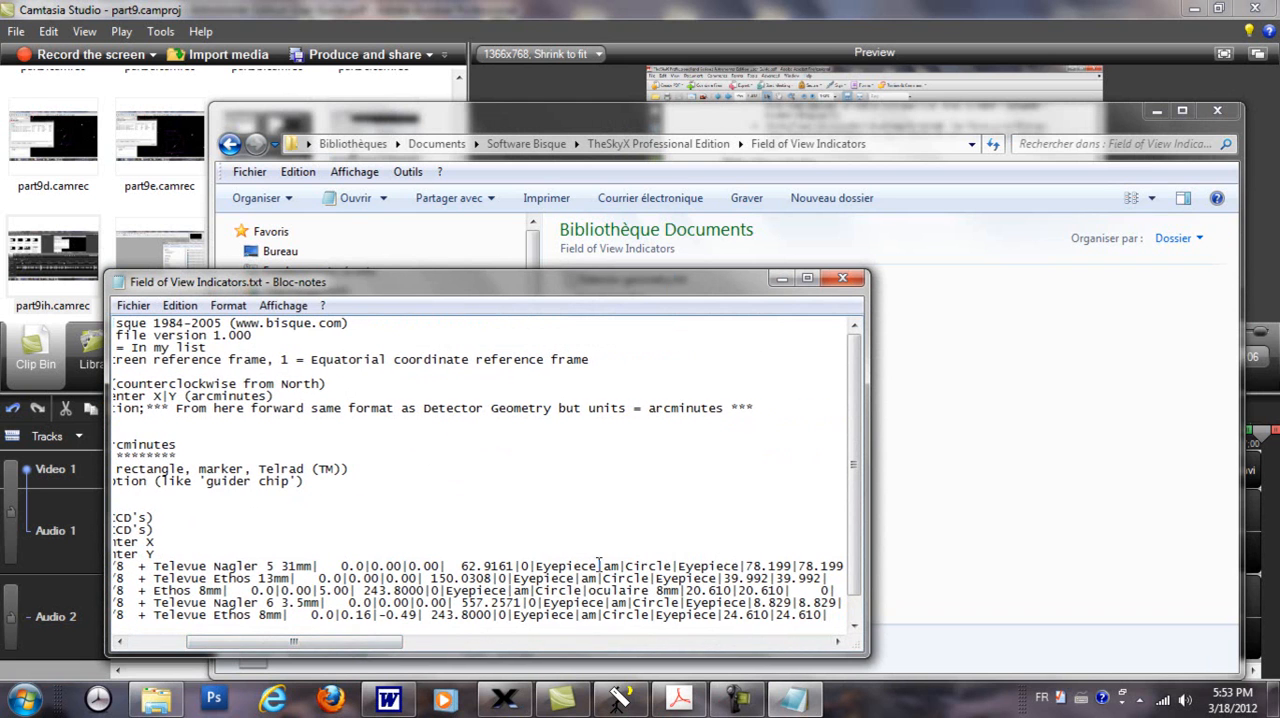
left_click_drag(306, 656, 250, 656)
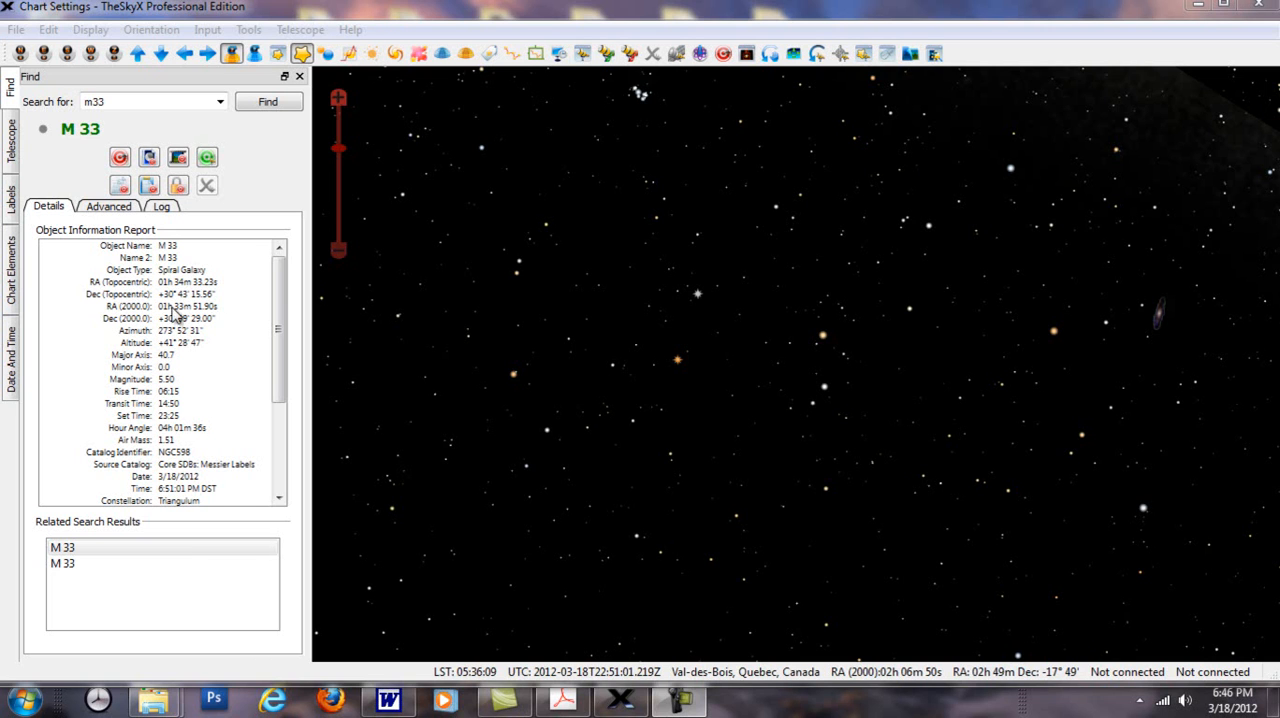
Step: Find M33 in TheSkyX, then centre and frame the galaxy on the chart with some surrounding sky
double_click(108, 101)
type("m33")
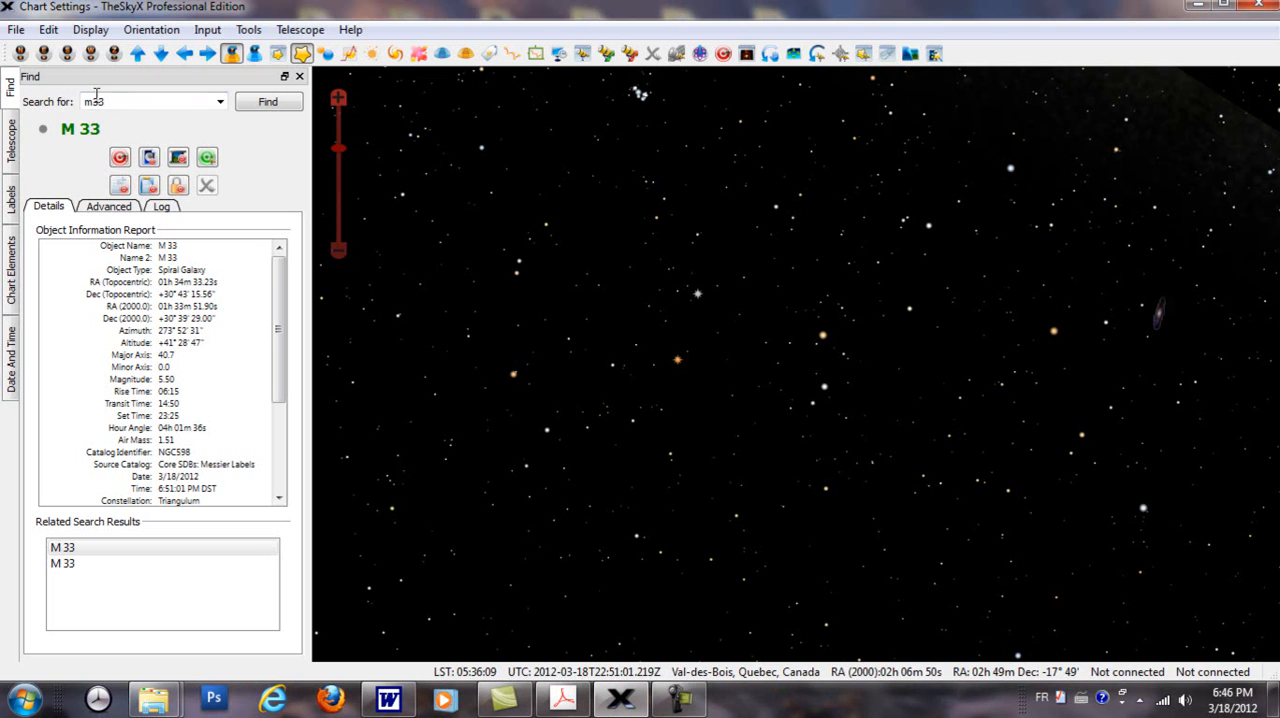
left_click(268, 101)
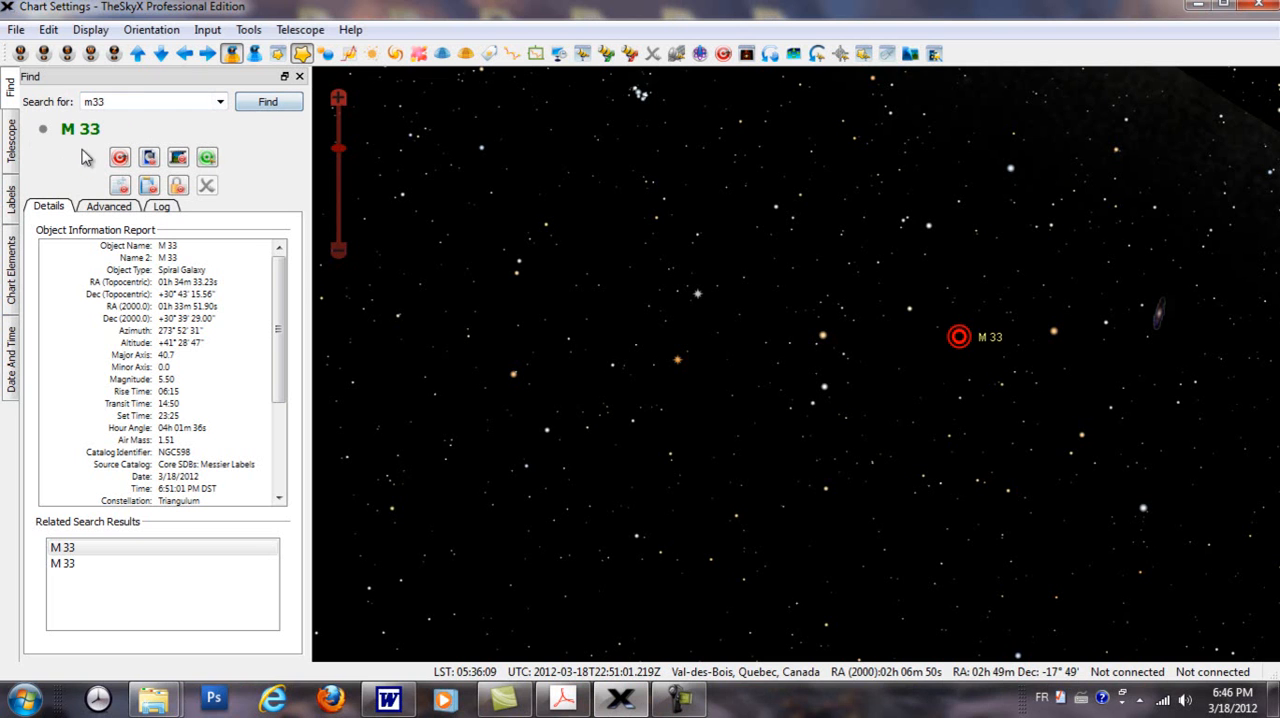
left_click(119, 158)
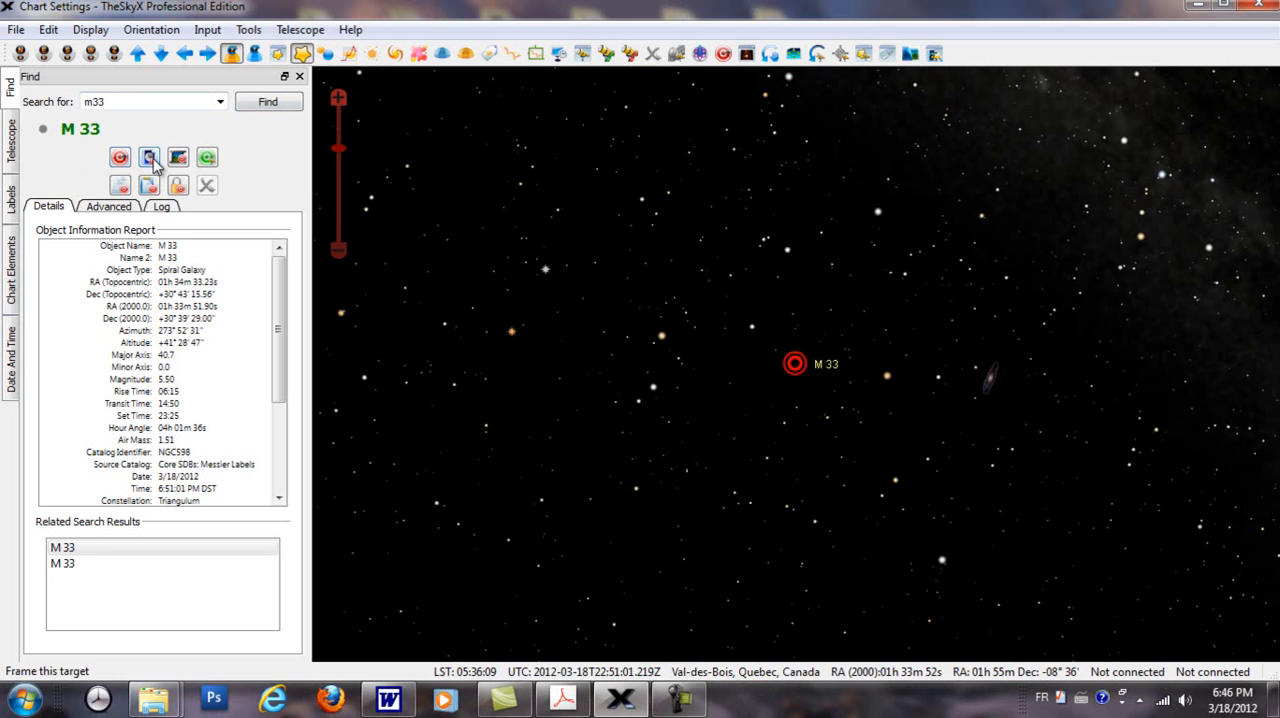
left_click(153, 162)
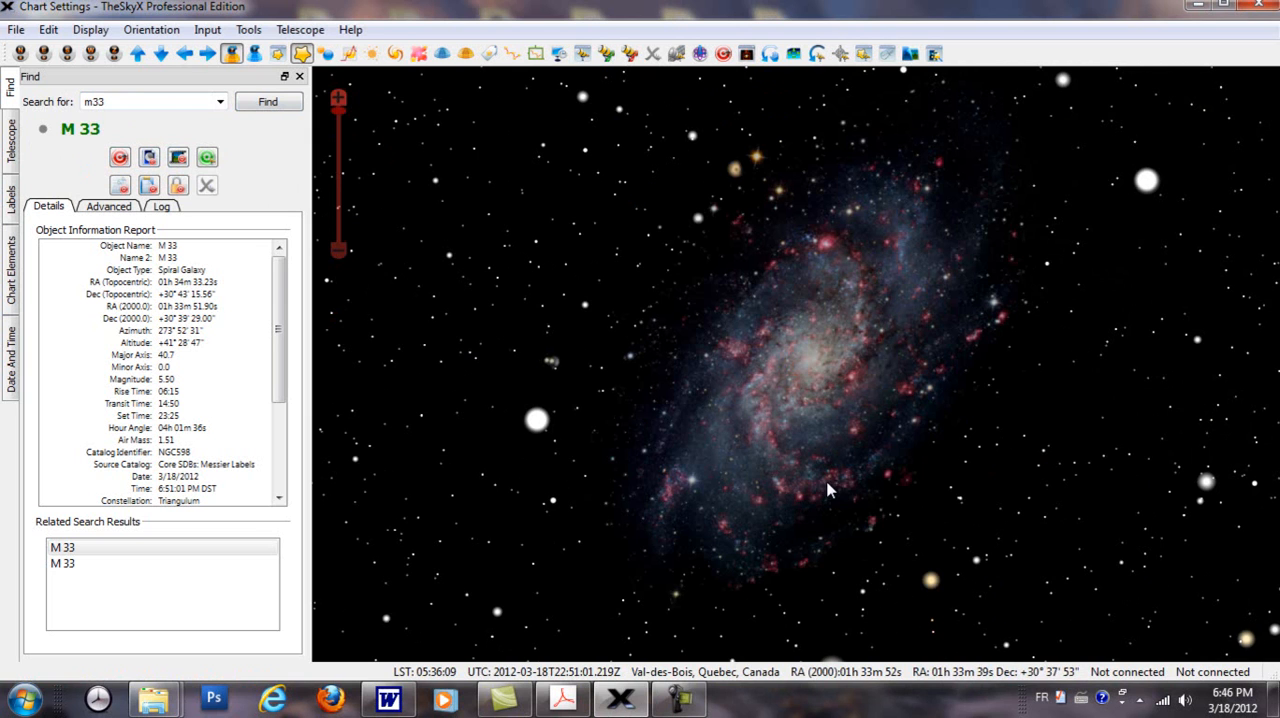
mouse_move(913, 402)
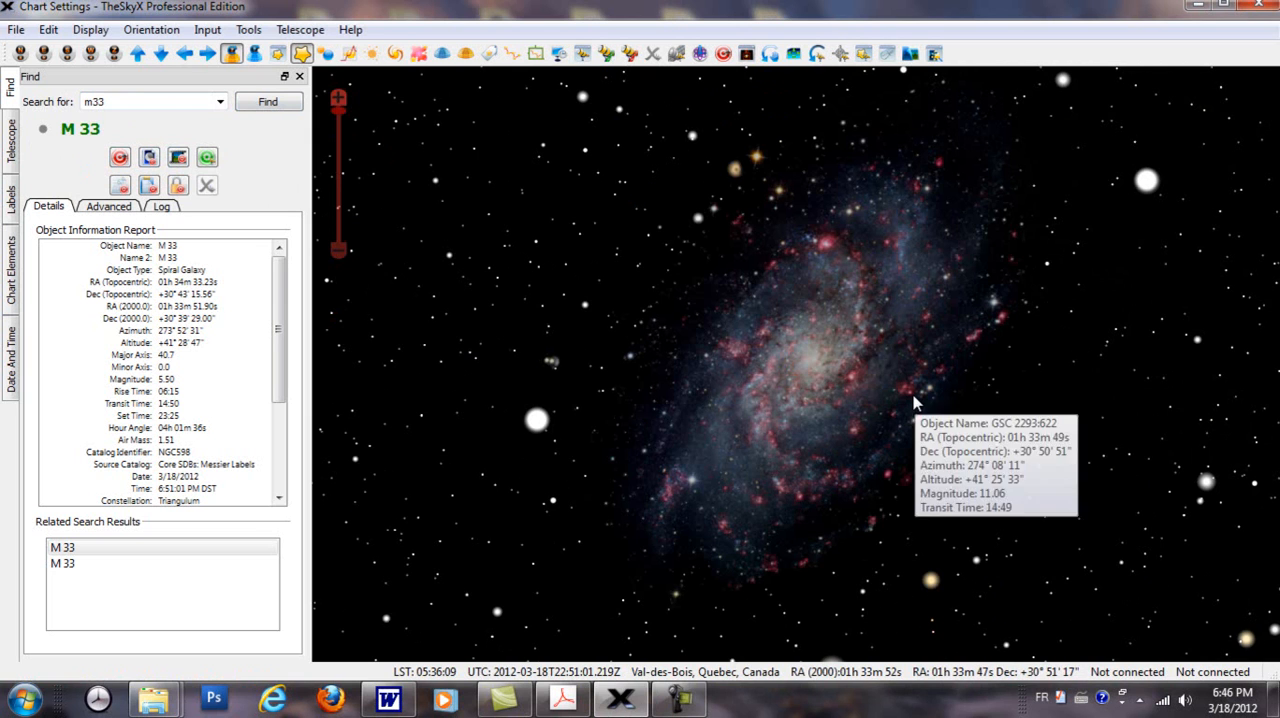
scroll(899, 412, "down", 2)
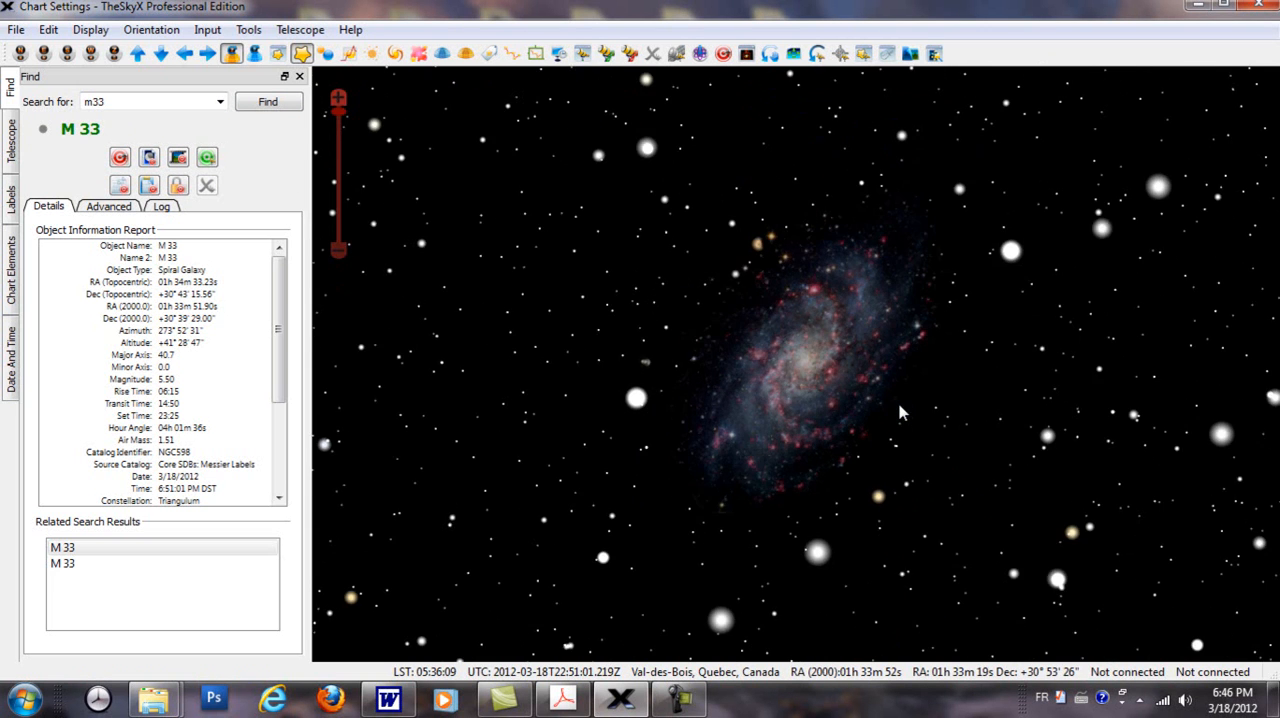
scroll(899, 412, "down", 1)
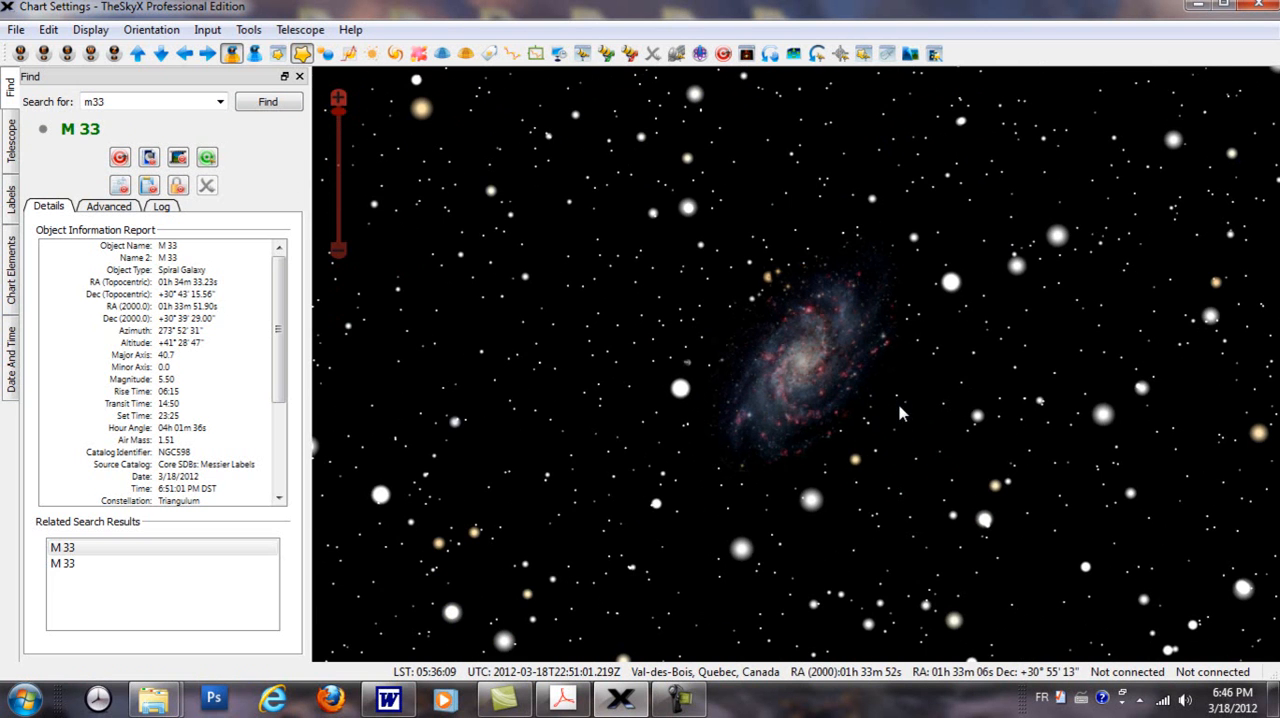
Step: Open the Mosaic Grid tool, check the 2 by 2 grid over M33, and clear that grid
left_click(250, 30)
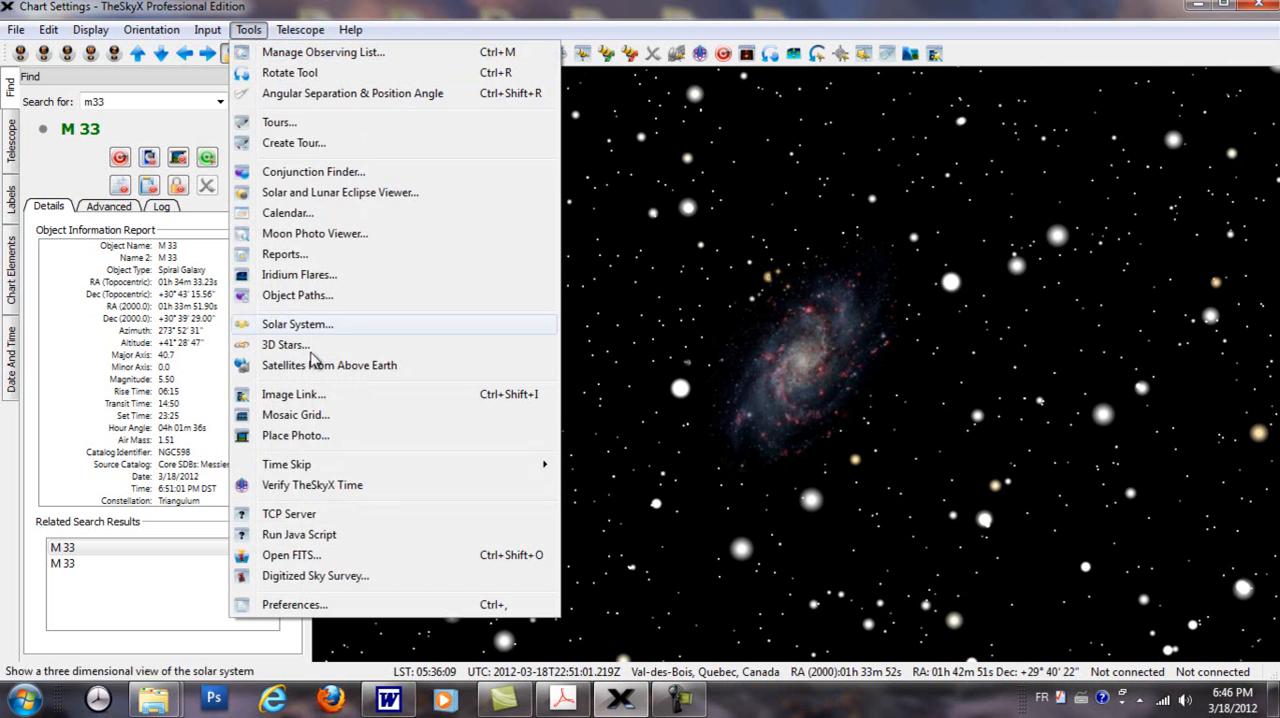
left_click(300, 417)
left_click(300, 420)
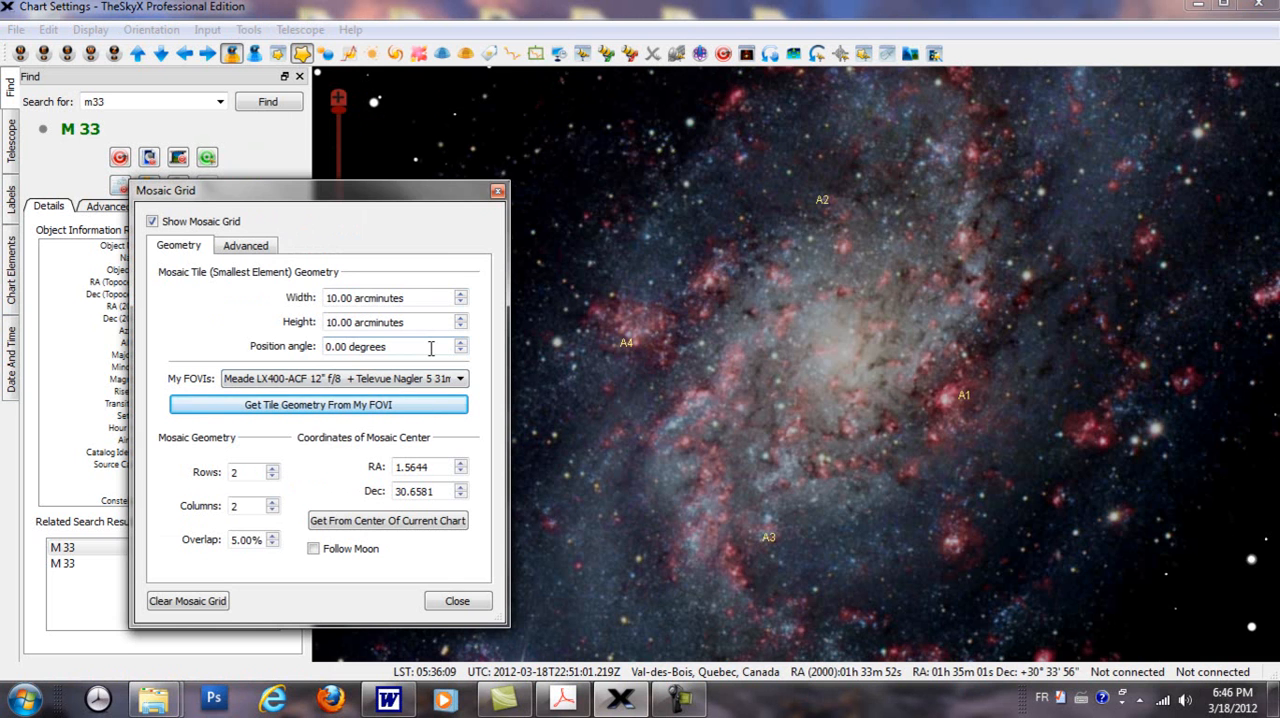
scroll(627, 425, "down", 4)
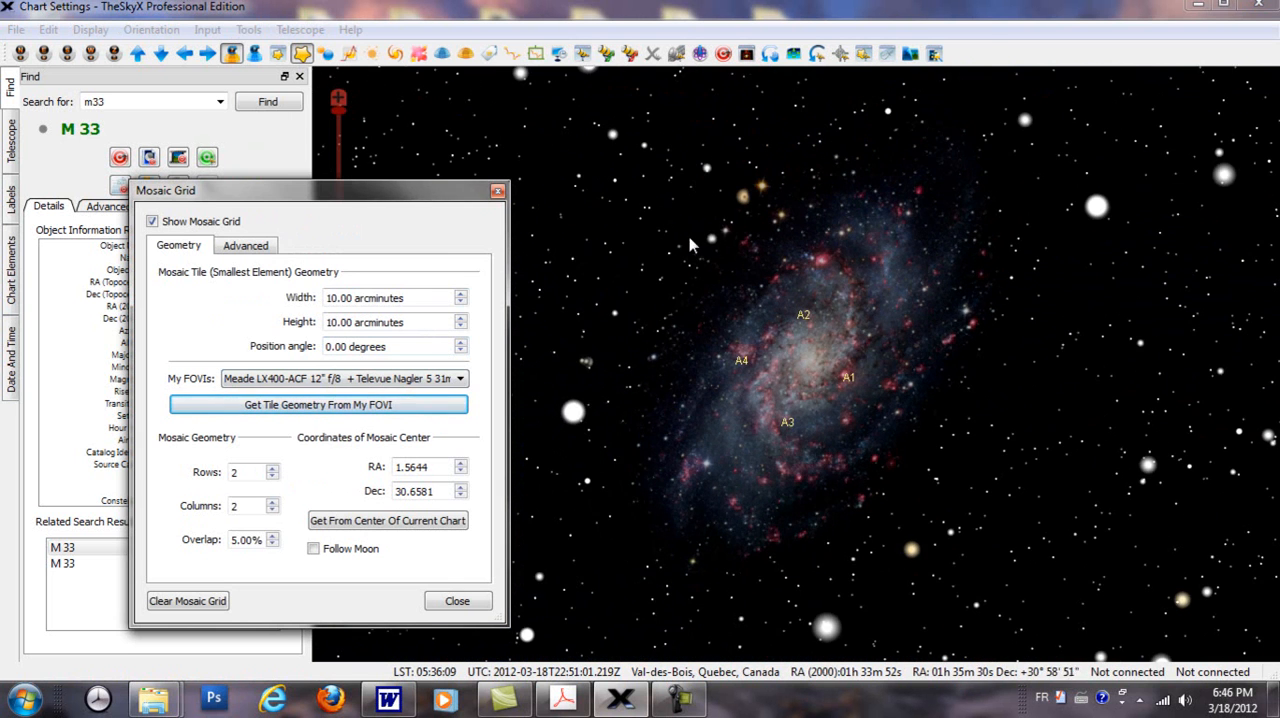
scroll(996, 463, "down", 2)
scroll(996, 463, "down", 1)
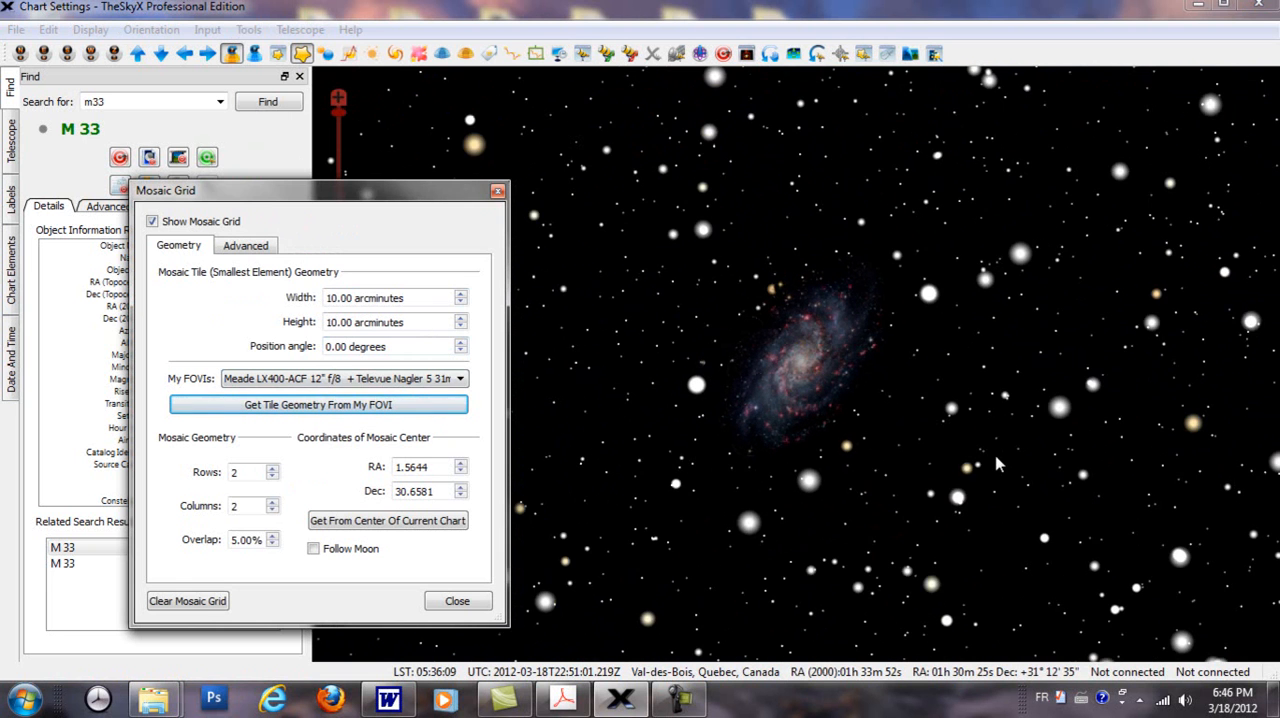
left_click(205, 602)
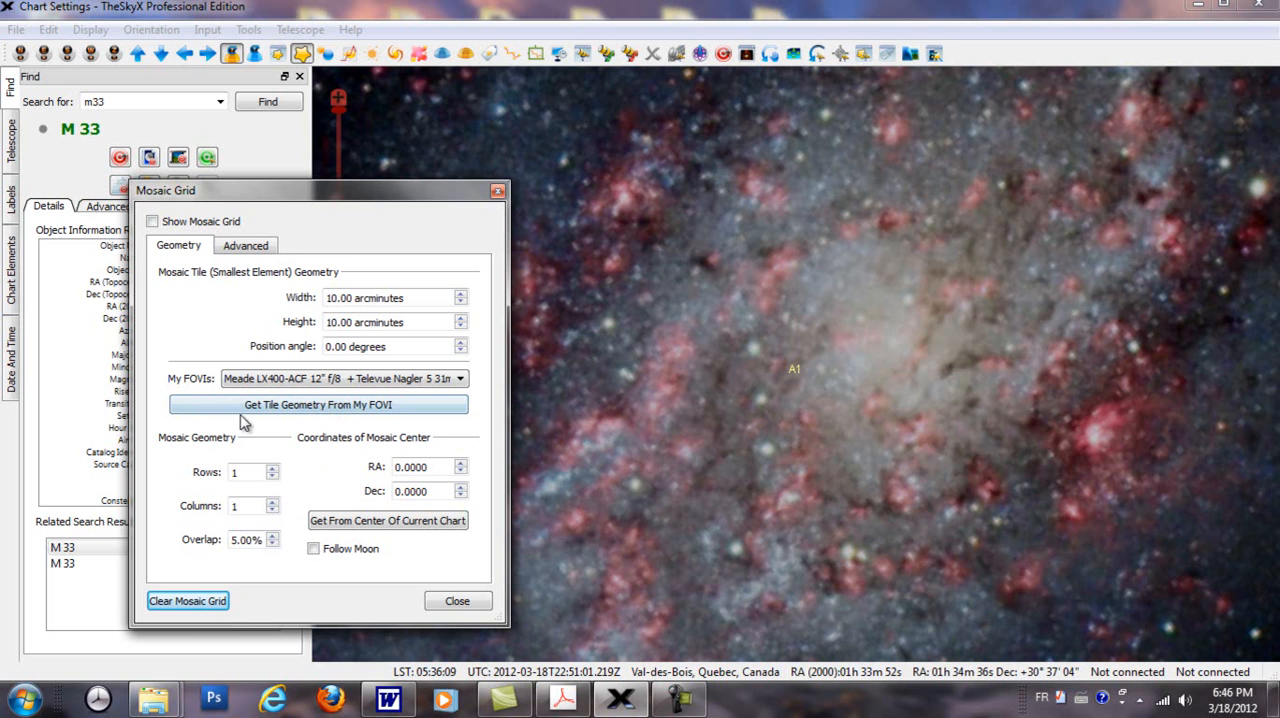
Step: Load the mosaic tile geometry from the Meade LX400-ACF 12" f/8 + SBIG ST-10XE + ST-237 field of view indicator
left_click(377, 405)
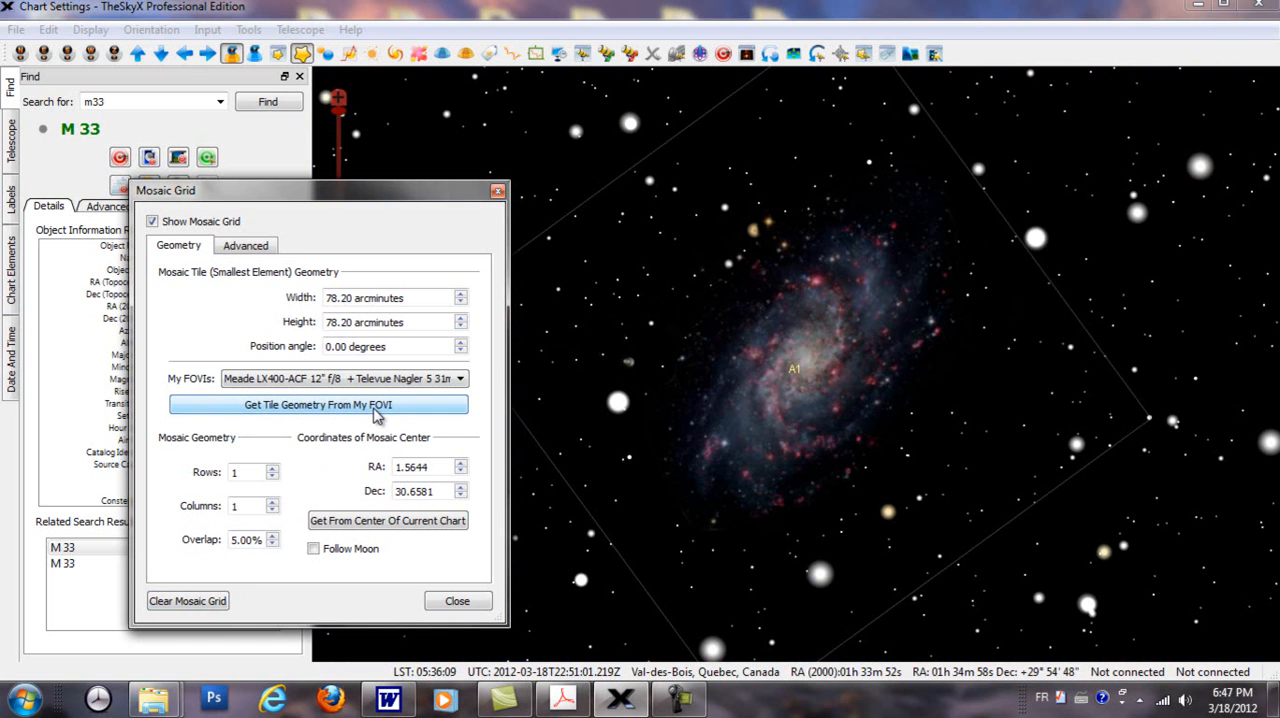
left_click(460, 379)
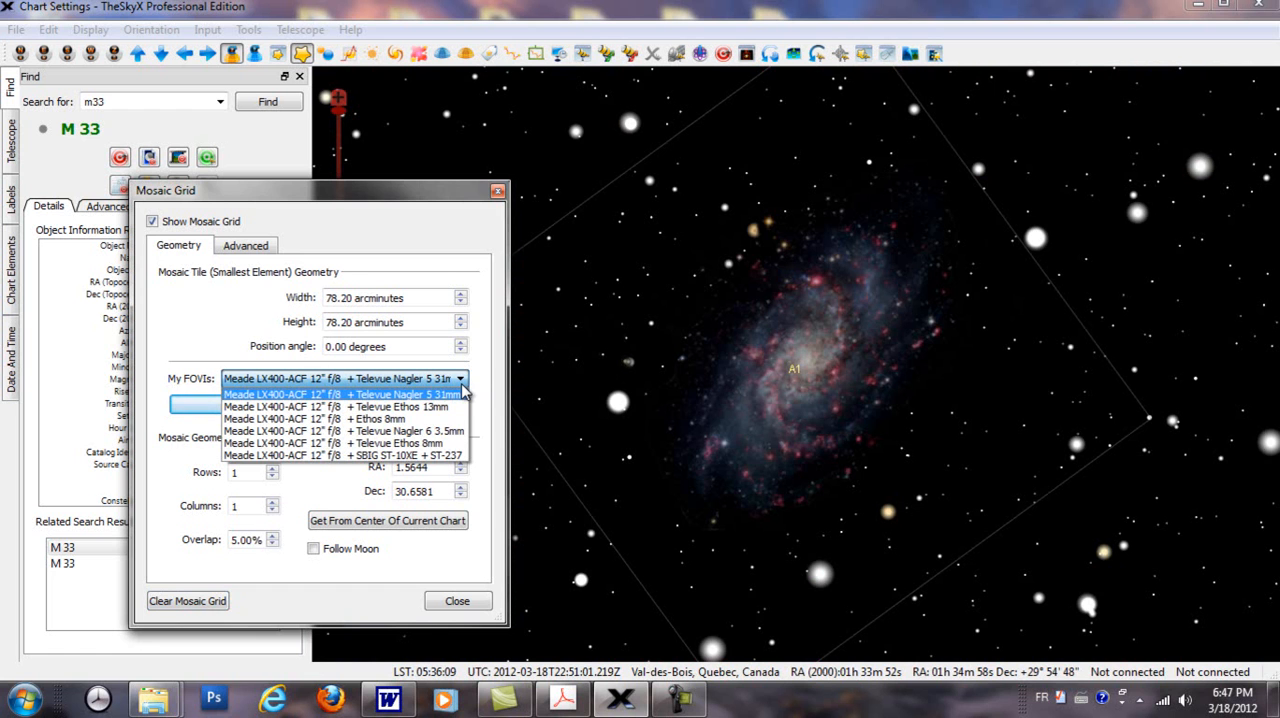
left_click(399, 458)
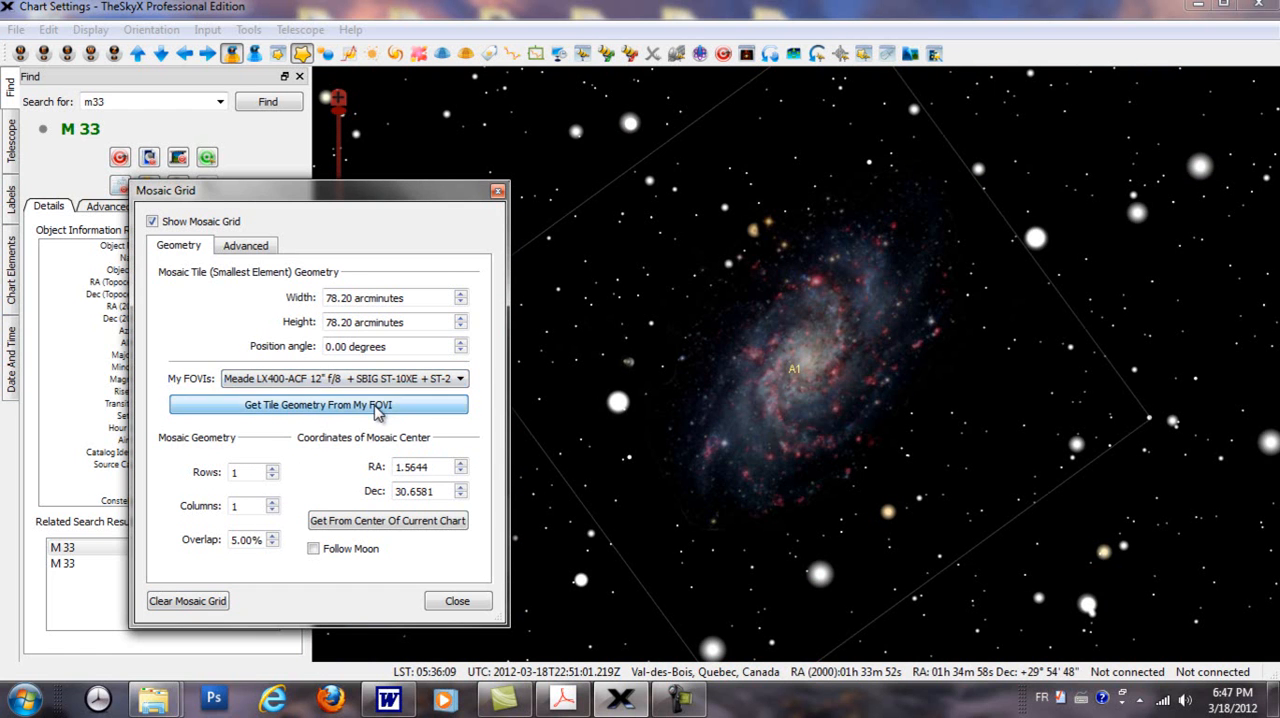
left_click(378, 408)
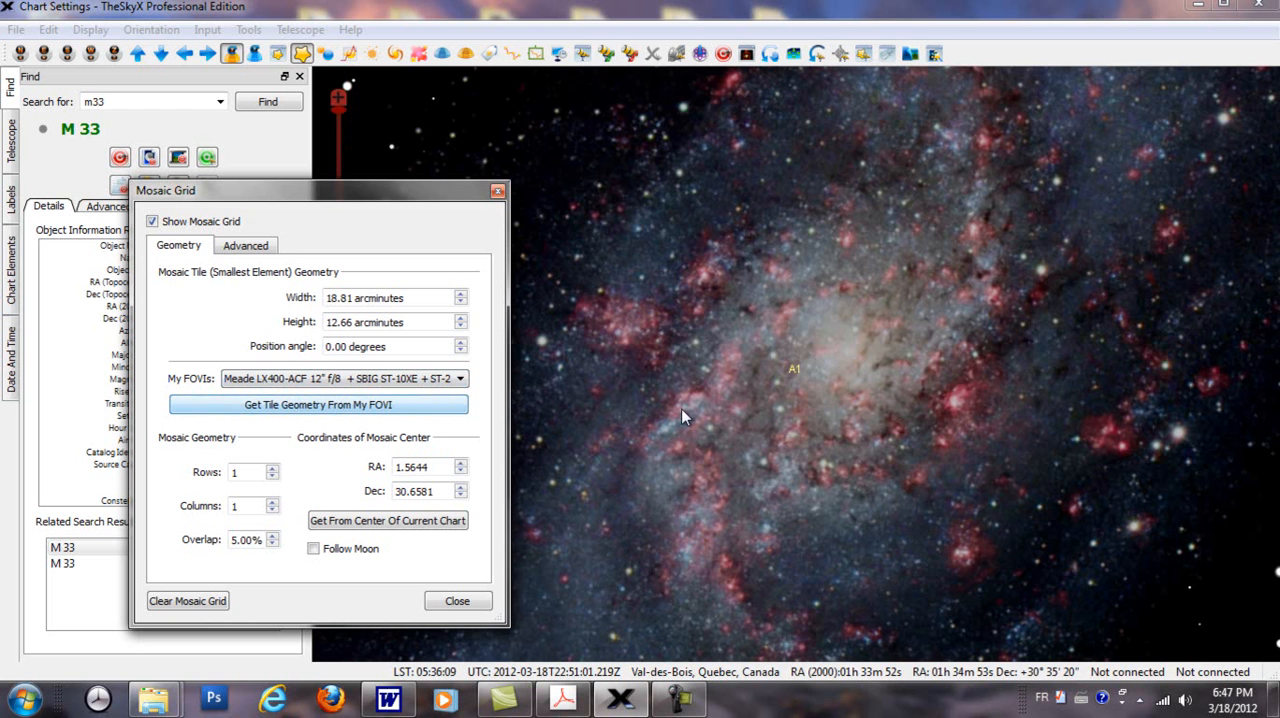
Step: Expand the mosaic grid over M33 to 6 rows and 4 columns of camera tiles
scroll(683, 408, "down", 2)
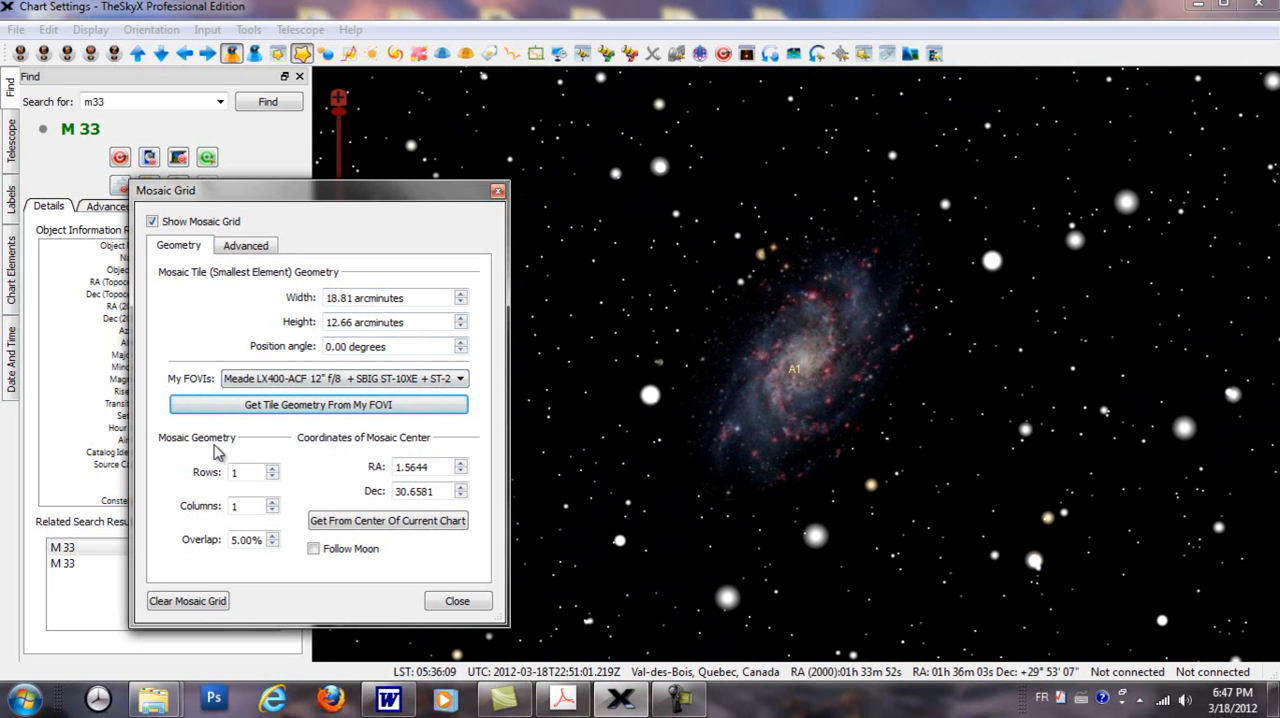
left_click(272, 470)
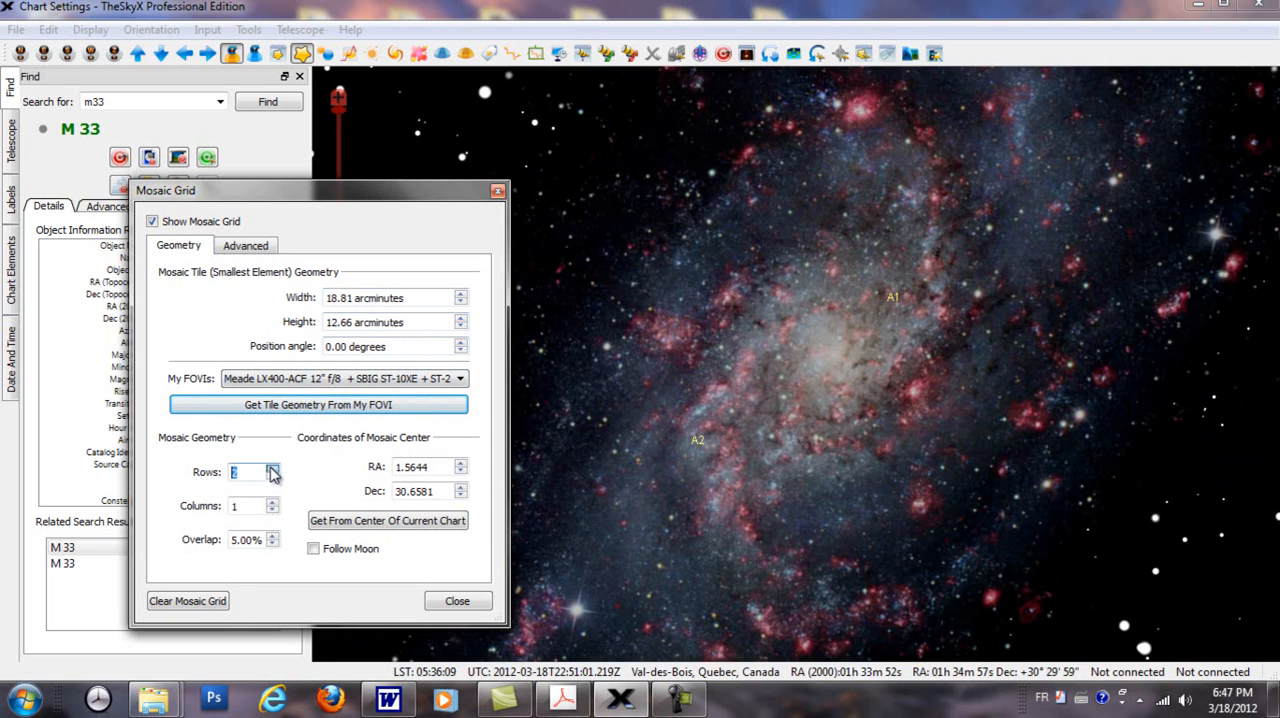
left_click(272, 470)
left_click(272, 470)
left_click(272, 470)
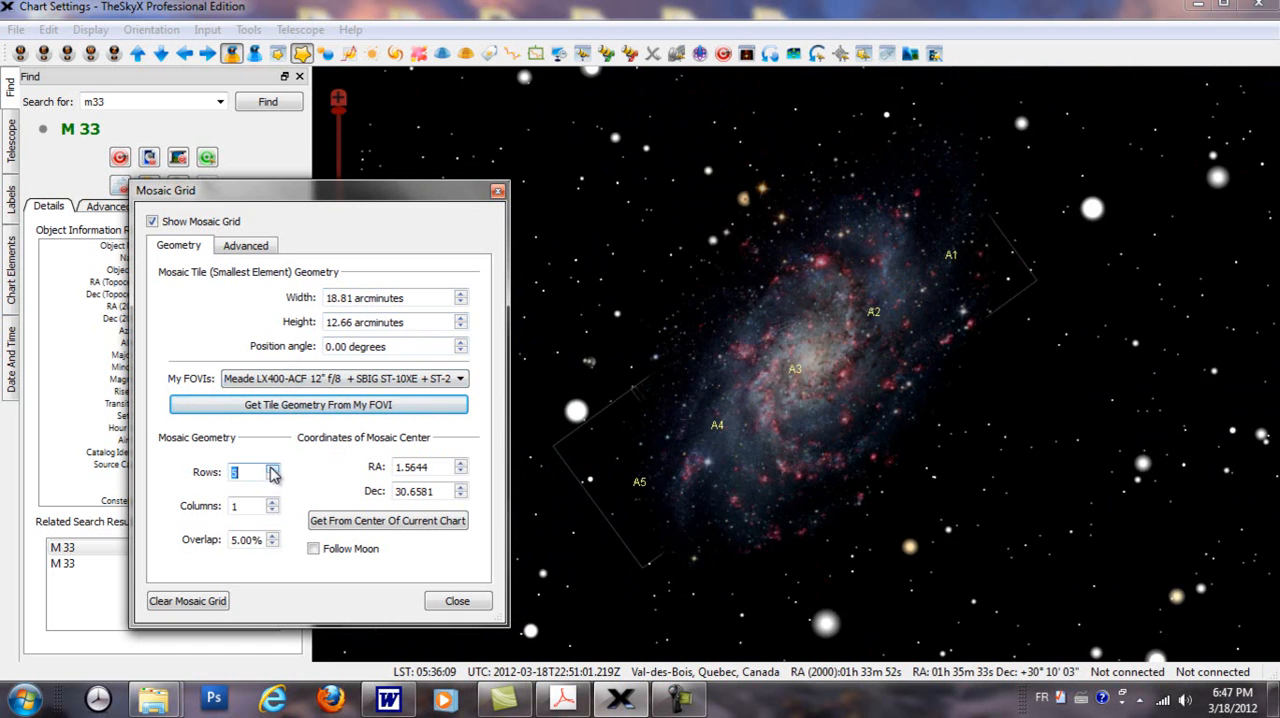
left_click(272, 470)
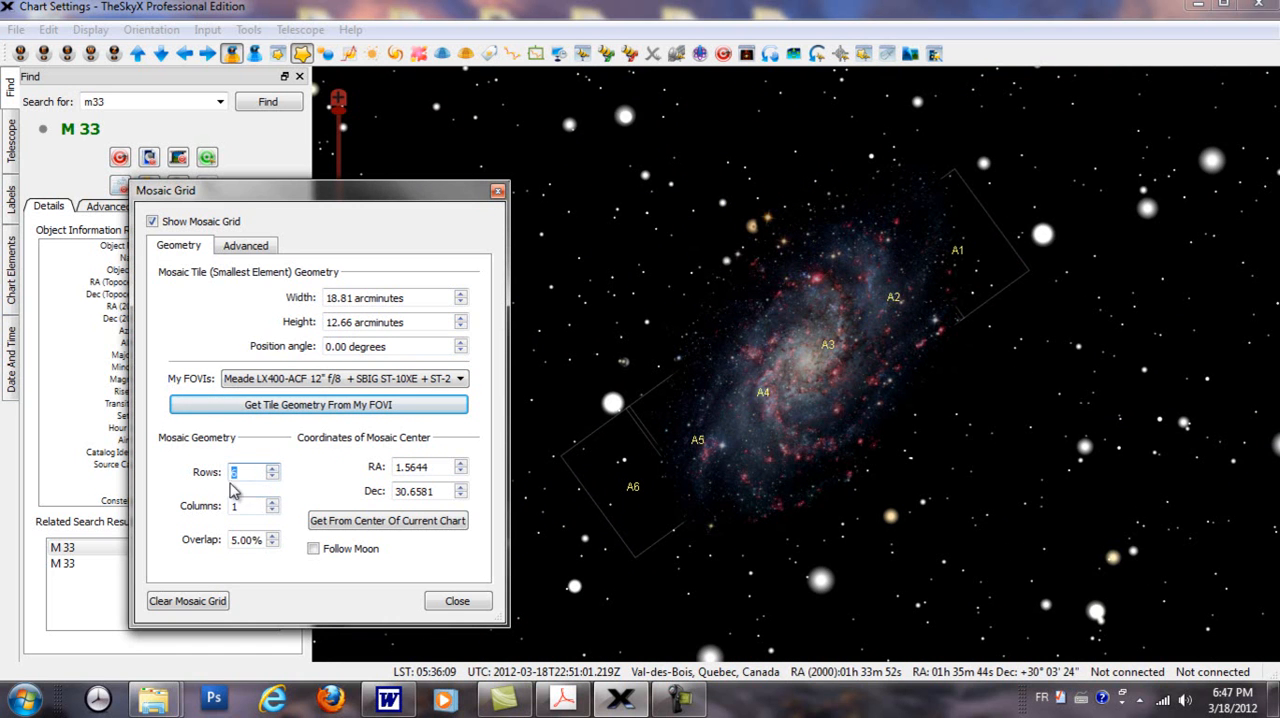
left_click(272, 502)
left_click(272, 502)
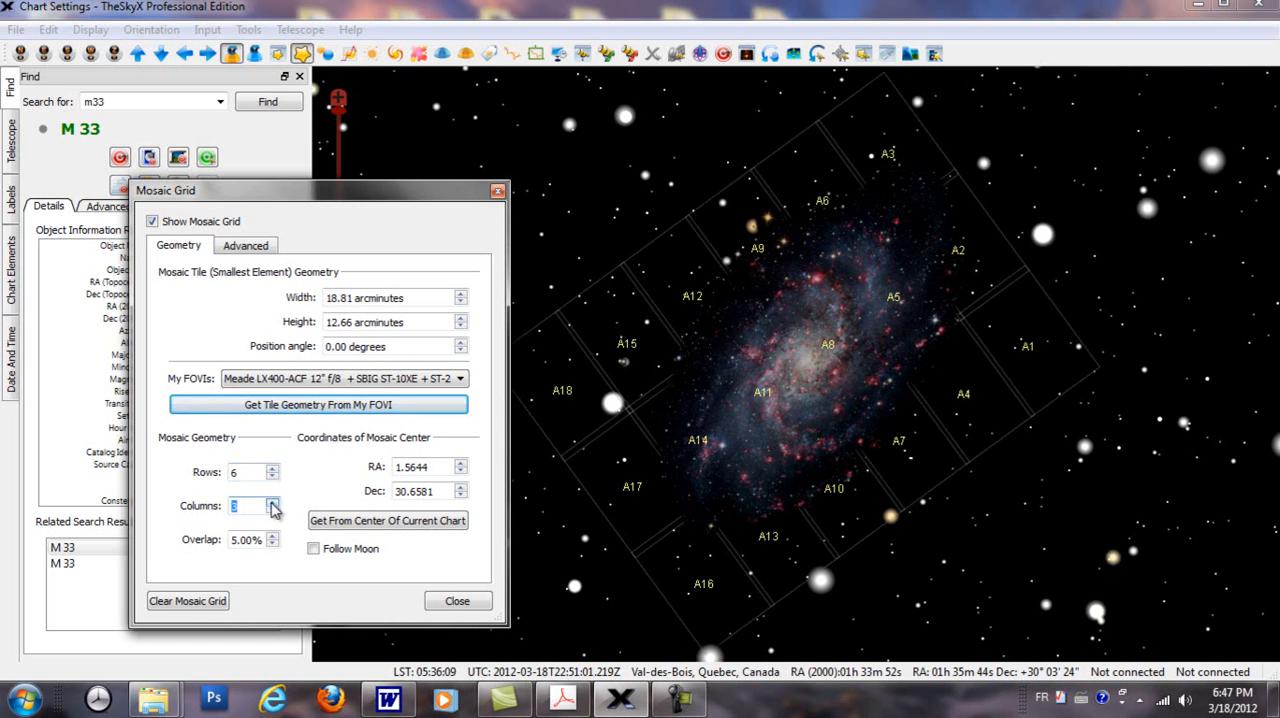
left_click(272, 502)
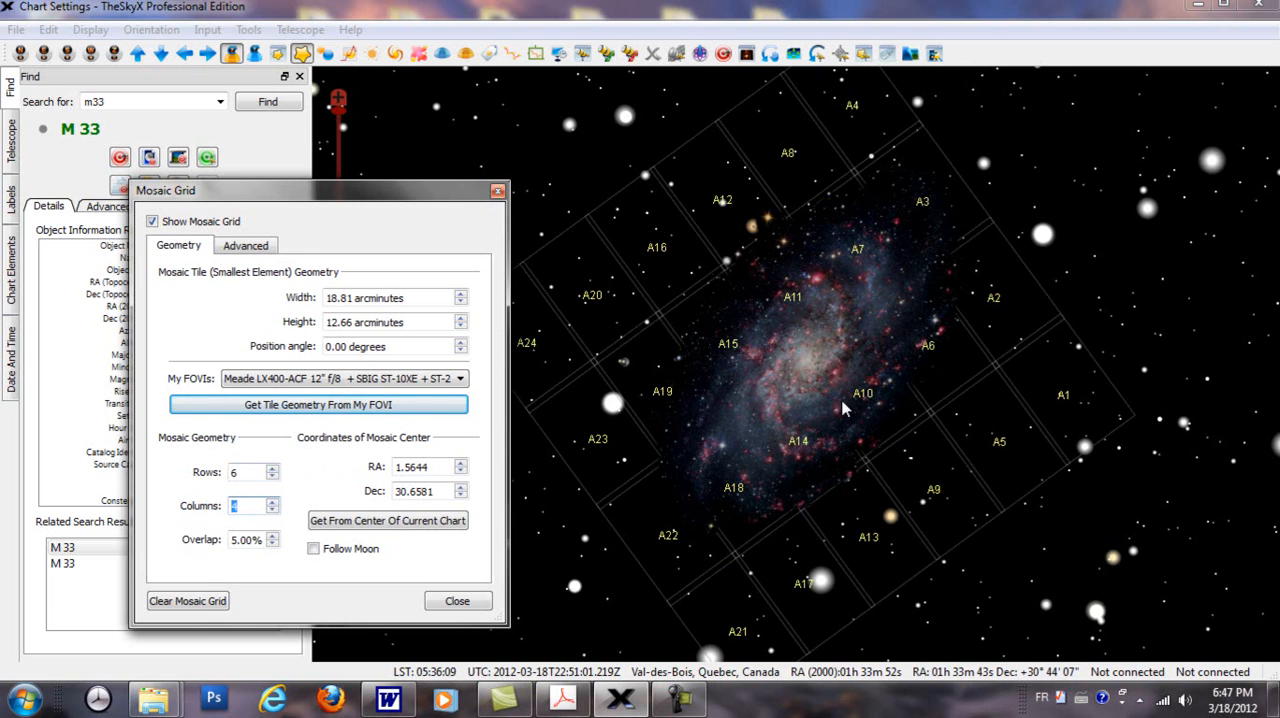
Step: Rotate the chart with the Rotate Tool until the mosaic grid over M33 stands upright, and turn the tool off
left_click(770, 55)
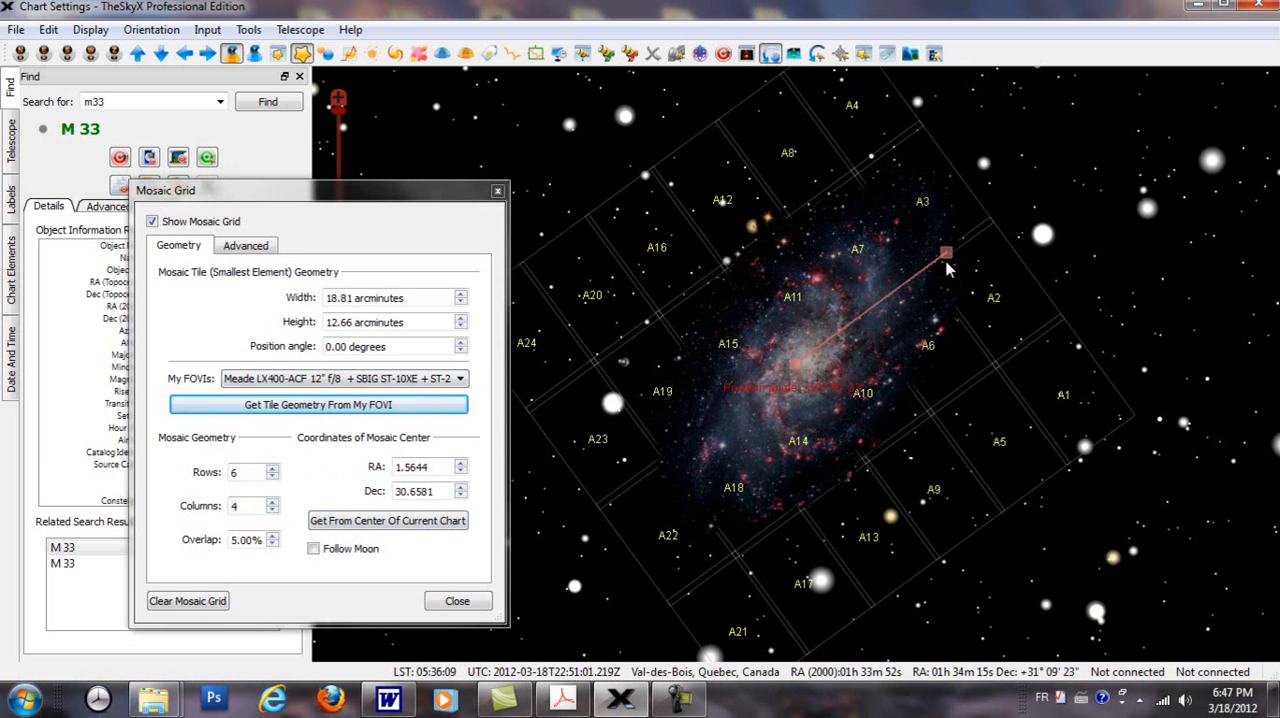
left_click_drag(946, 253, 799, 243)
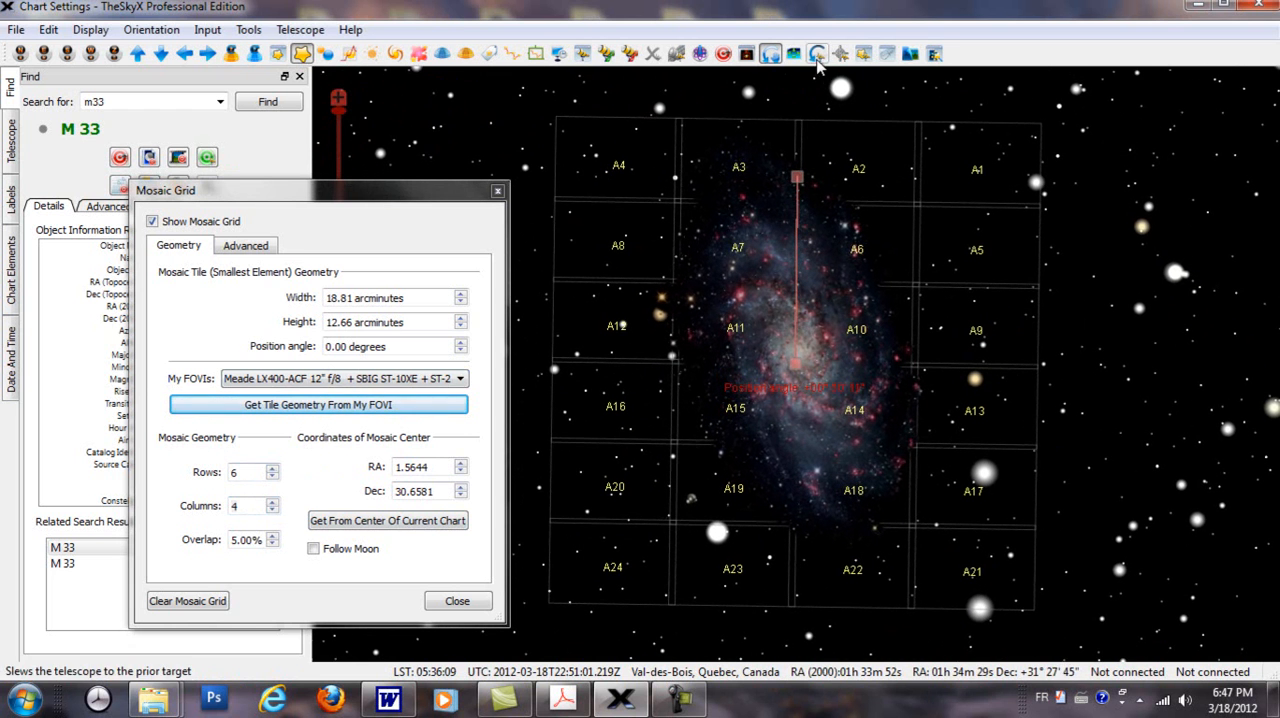
left_click_drag(799, 177, 797, 175)
left_click(248, 29)
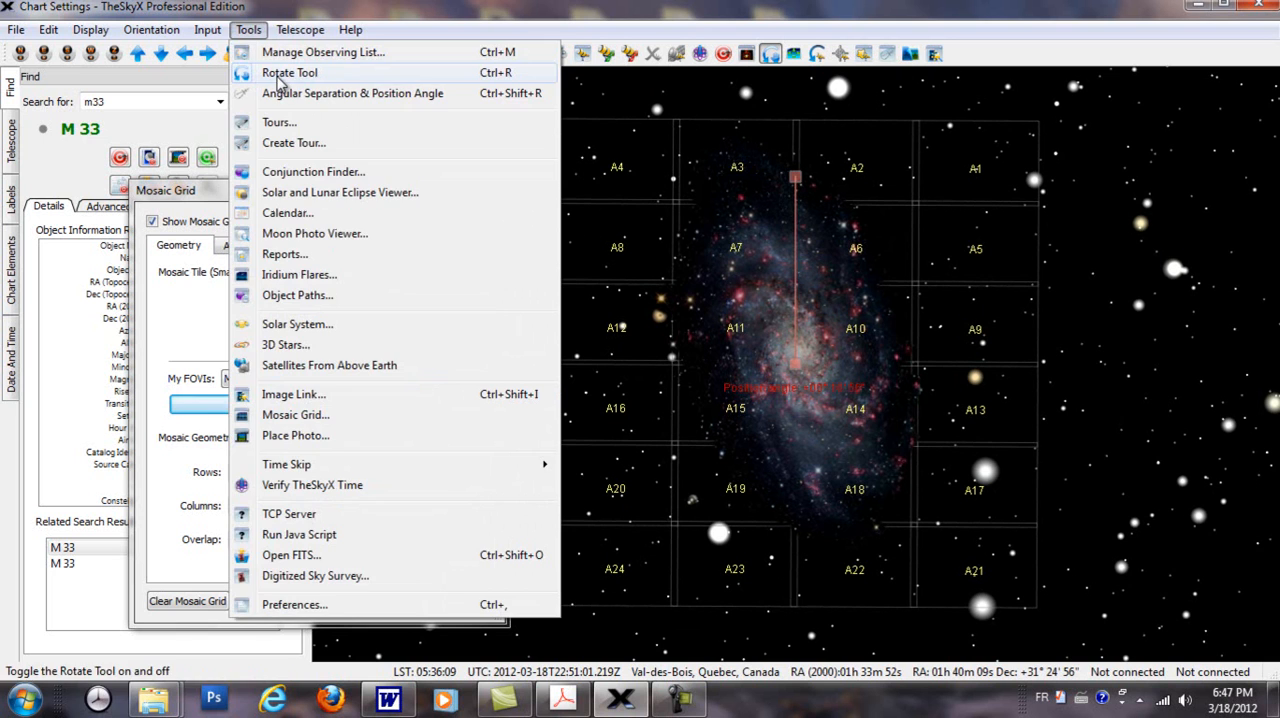
left_click(251, 29)
left_click(776, 55)
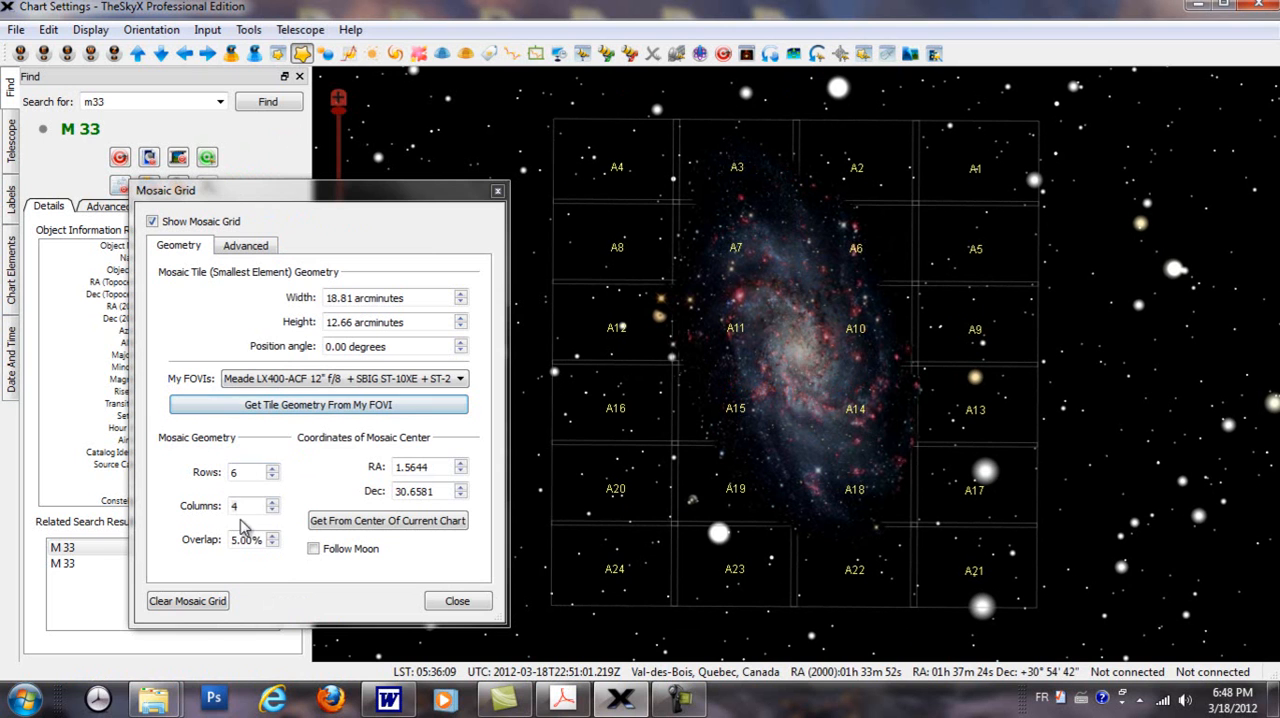
Step: Try 5 rows for the M33 mosaic, return to 6 rows, and reduce the columns to 3
left_click(272, 478)
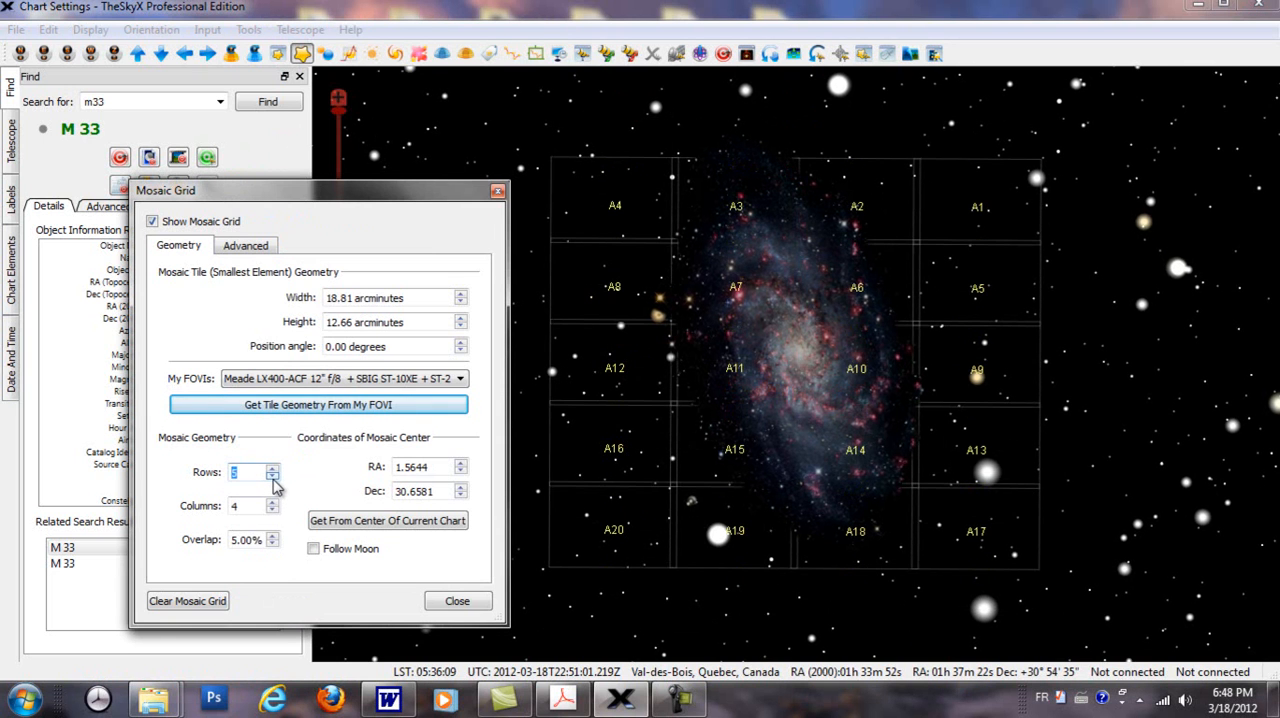
left_click(272, 469)
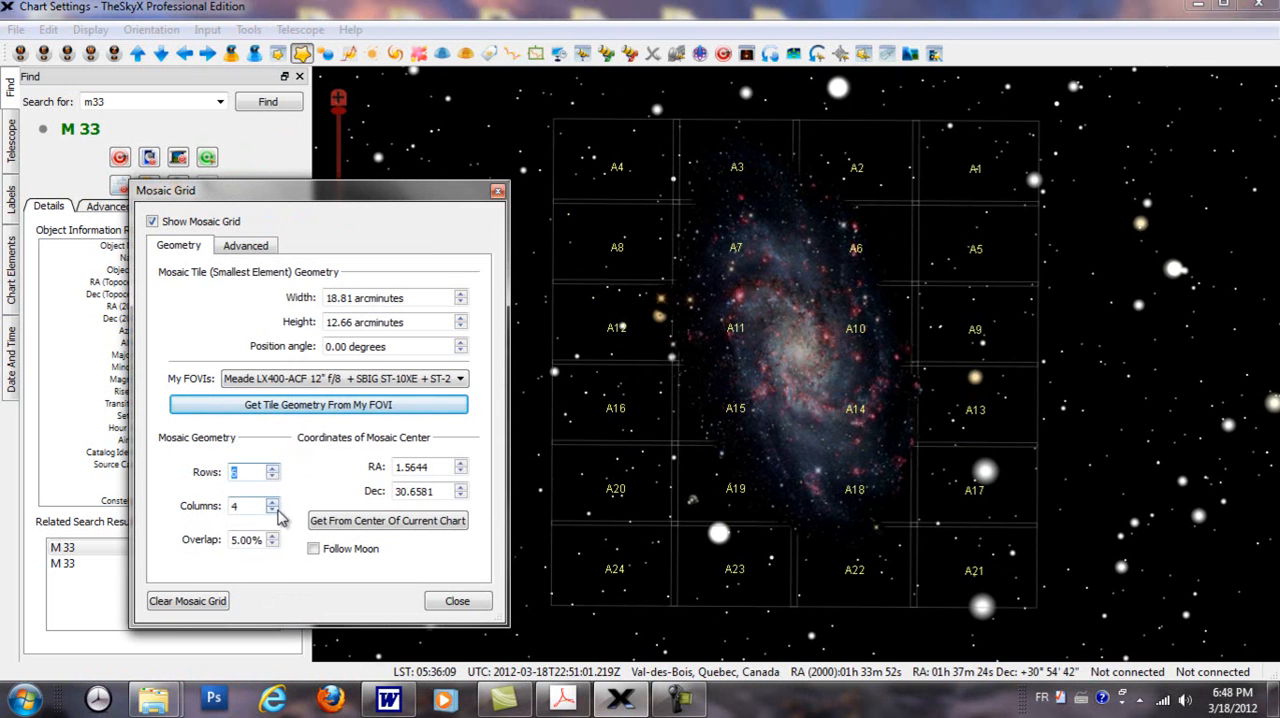
left_click(273, 510)
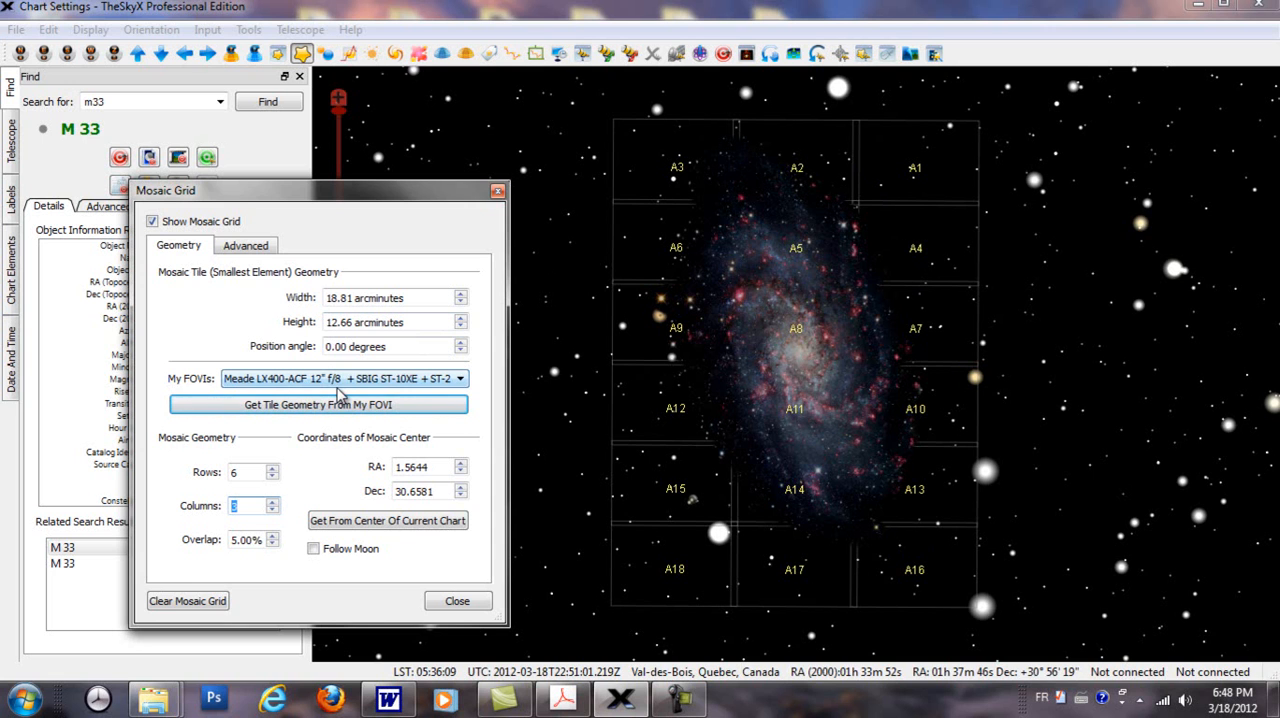
Step: Show the telescope controls beside the Mosaic Grid dialog and select targets in mosaic tiles A3, A6 and A9
left_click(11, 163)
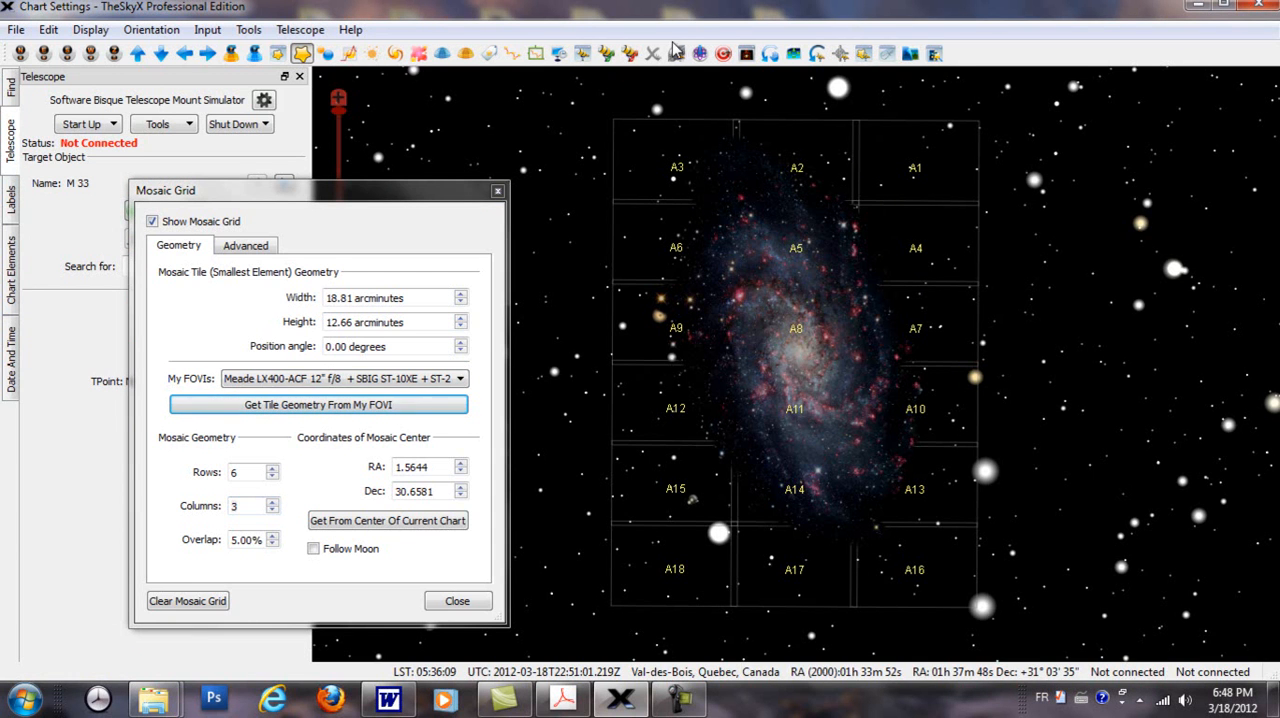
left_click_drag(357, 194, 315, 193)
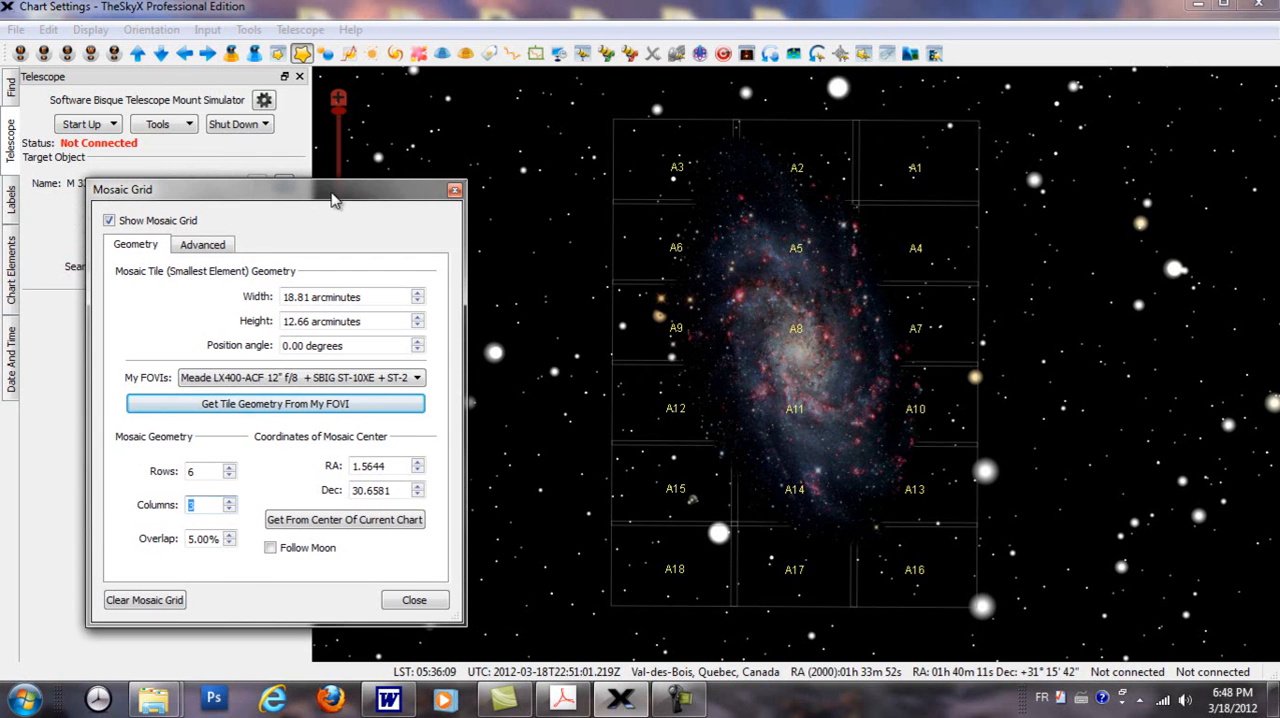
left_click(676, 177)
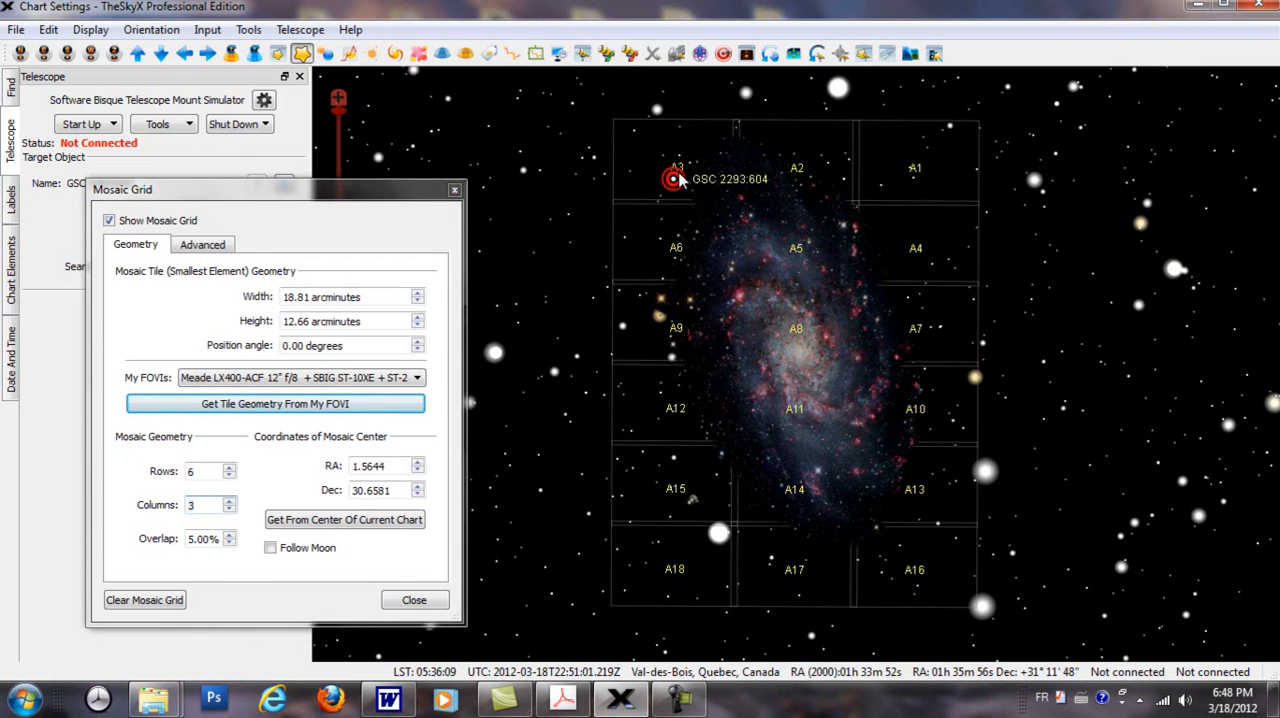
left_click(660, 239)
left_click(658, 316)
right_click(665, 249)
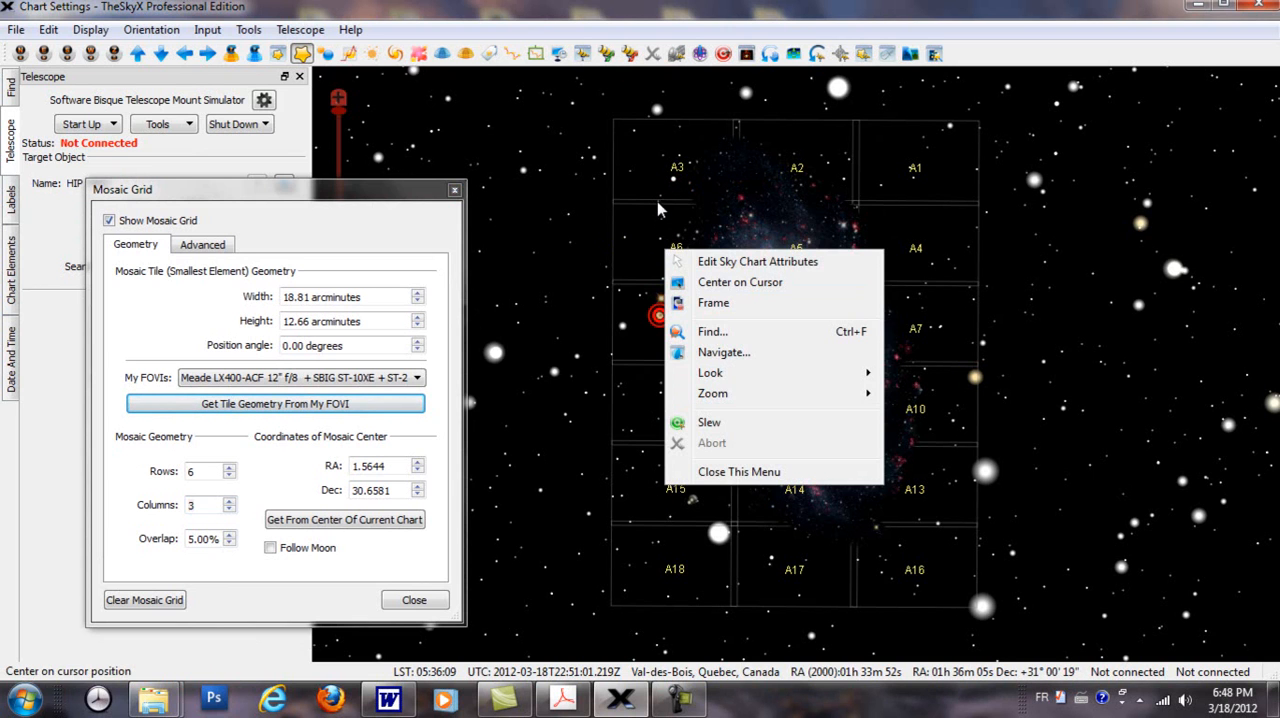
left_click(655, 169)
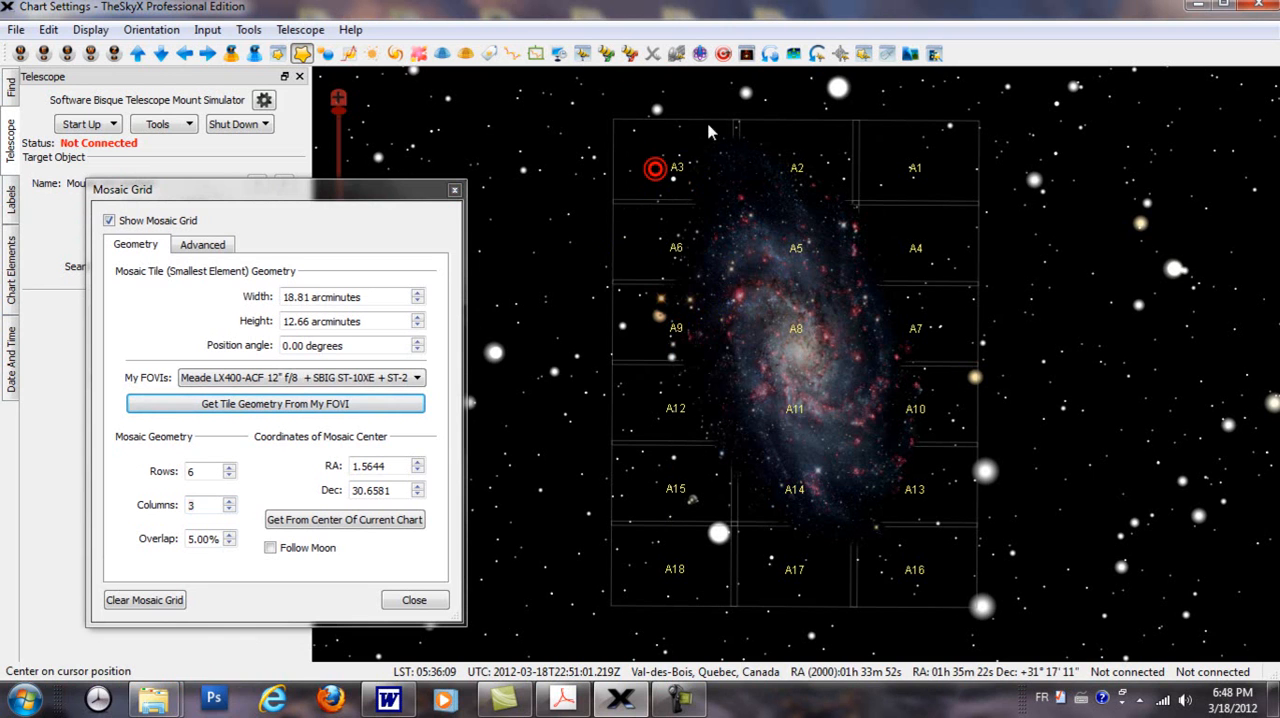
Step: Select positions in mosaic tiles A4, A12, A11 and A10 as telescope targets
left_click(915, 248)
left_click(648, 427)
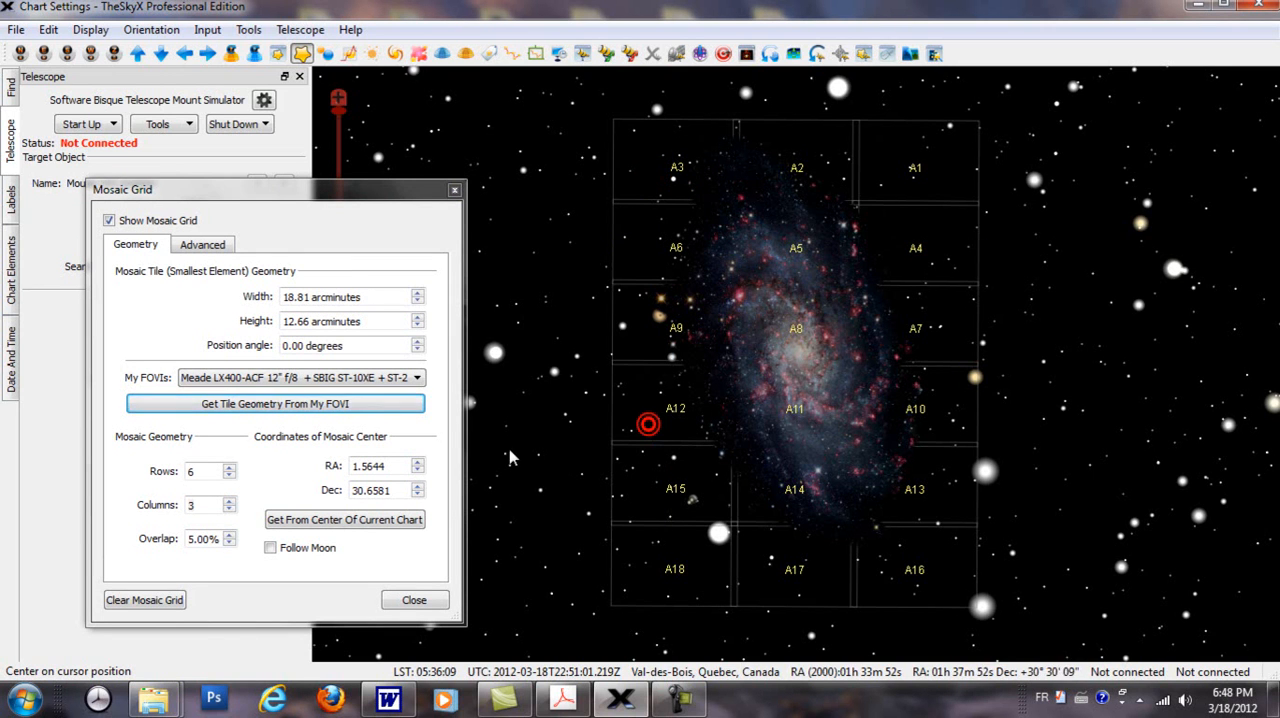
left_click(786, 419)
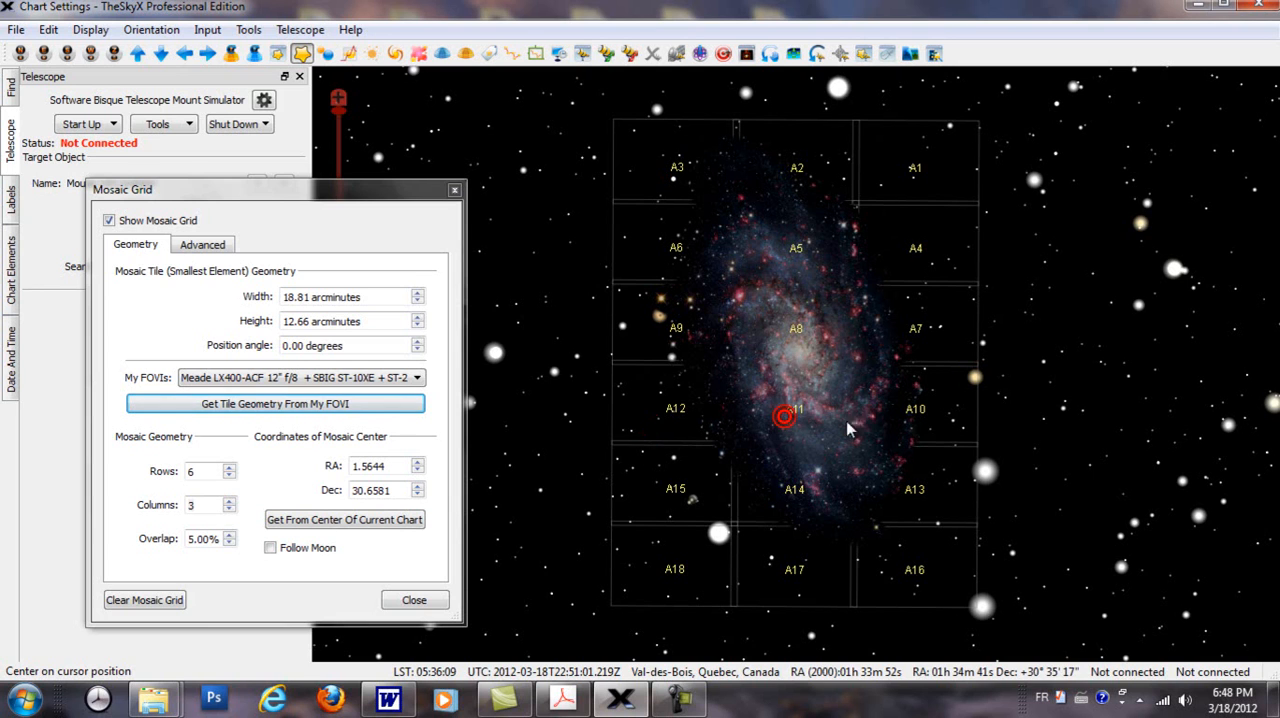
left_click(881, 418)
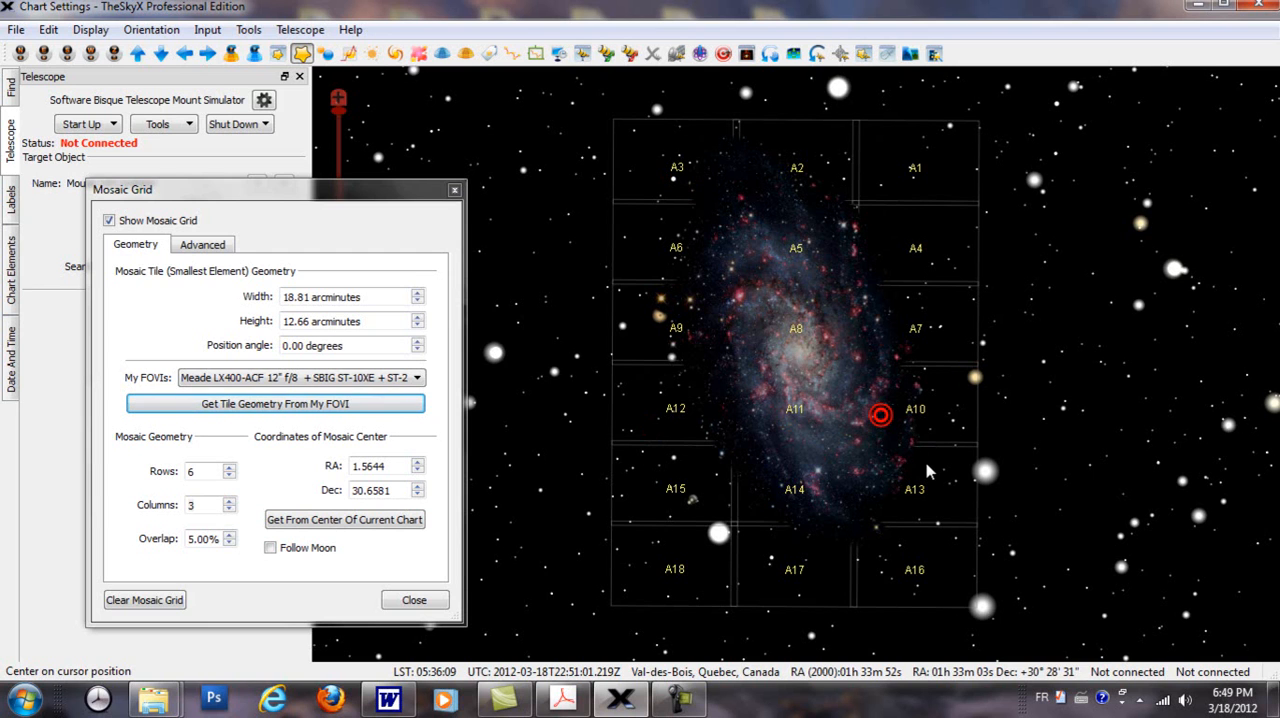
Step: Centre the mosaic grid on the Moon with 3 rows and 3 columns, and select a position in tile A3
left_click(271, 550)
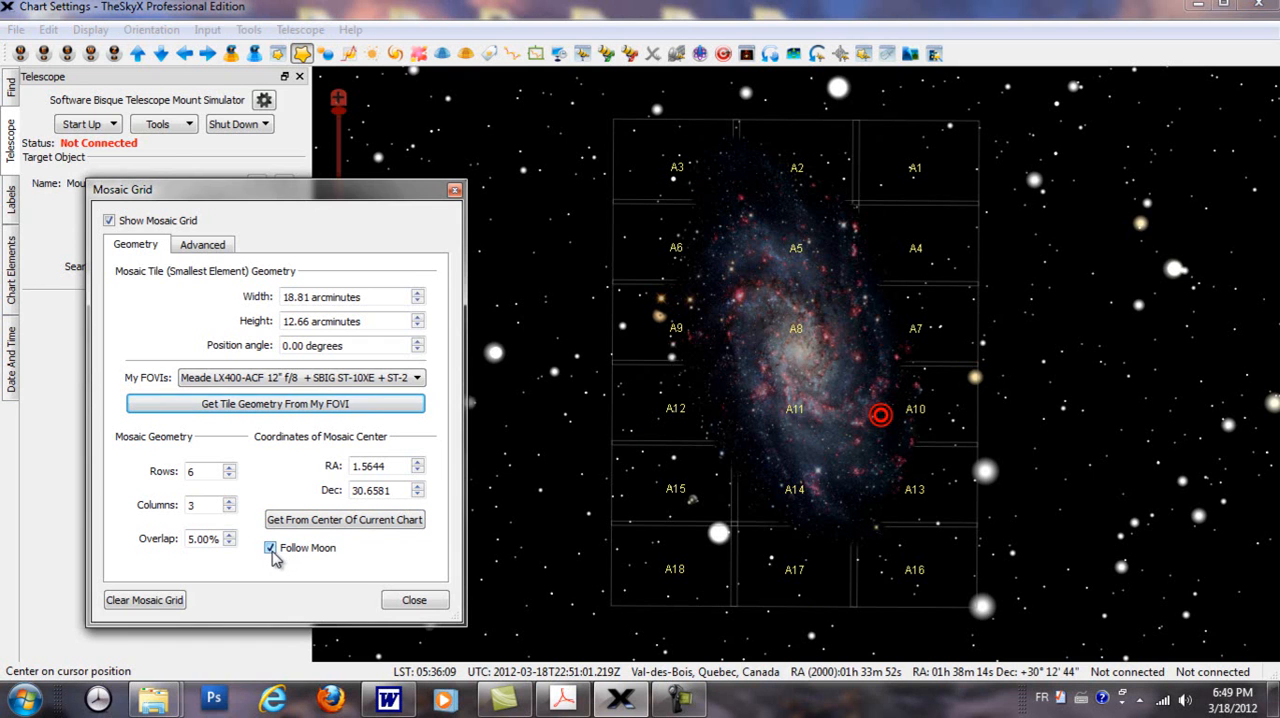
left_click(335, 524)
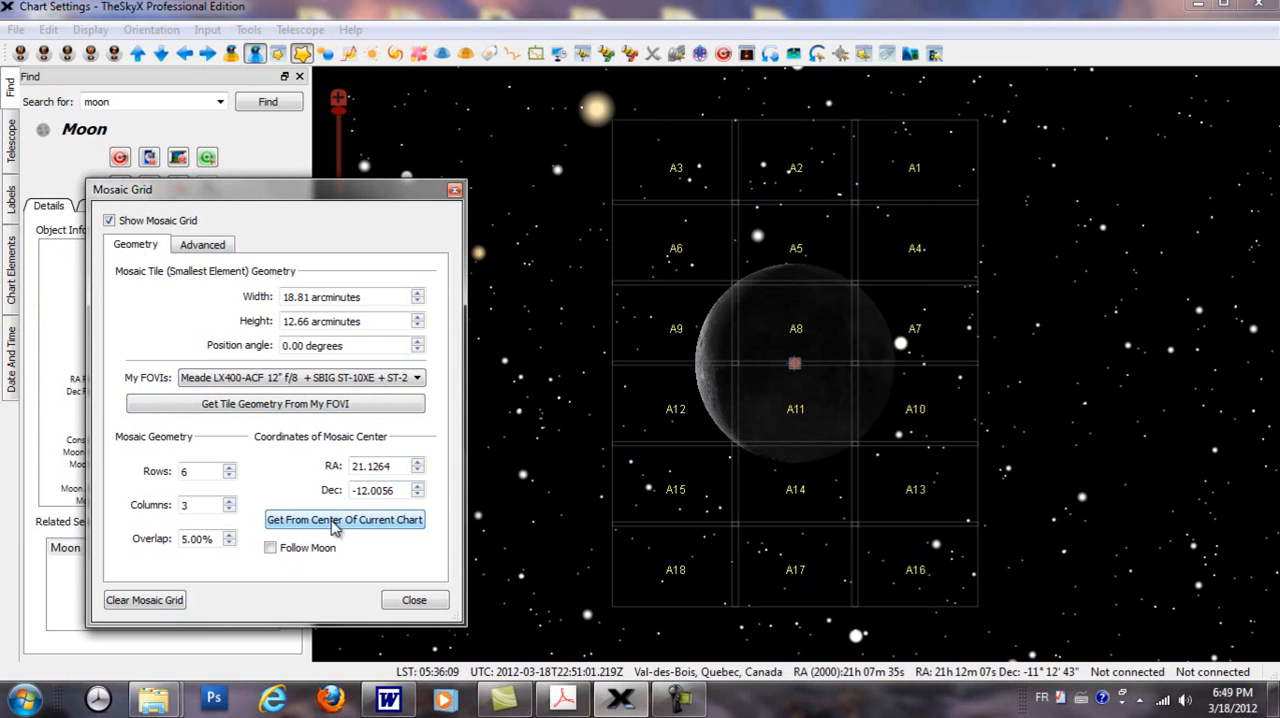
left_click(229, 470)
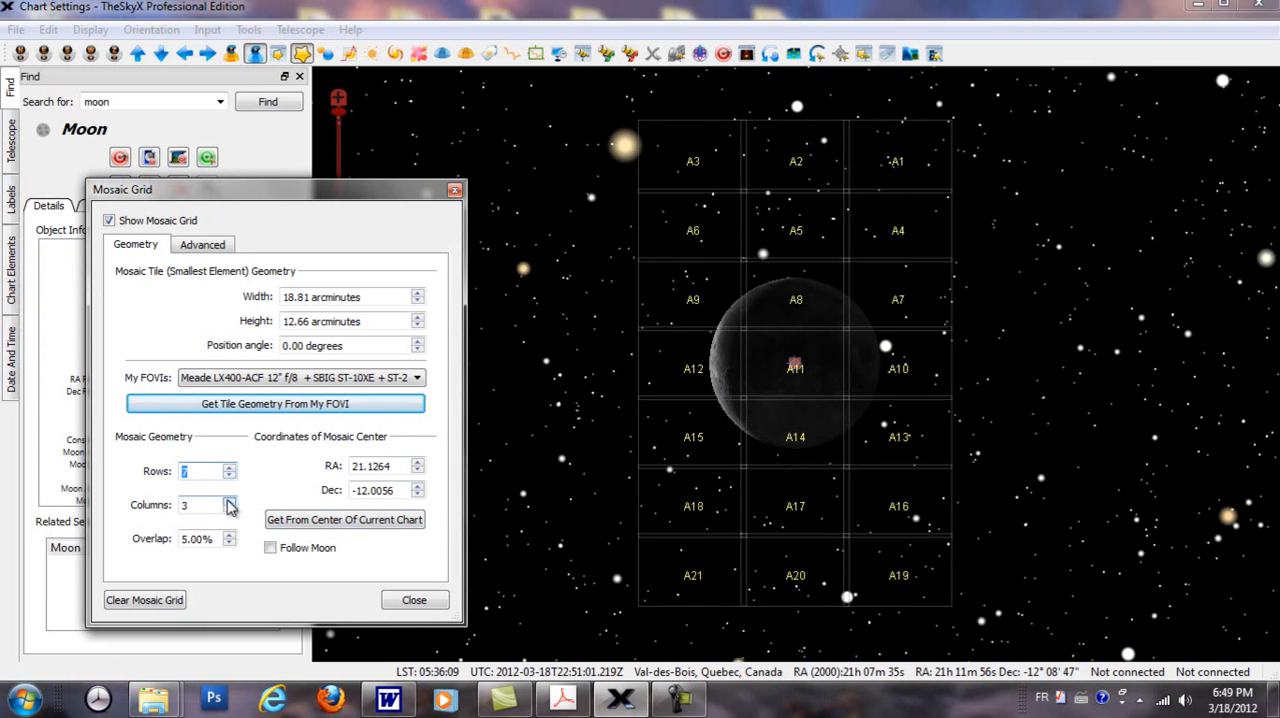
left_click(229, 477)
left_click(229, 477)
left_click(229, 477)
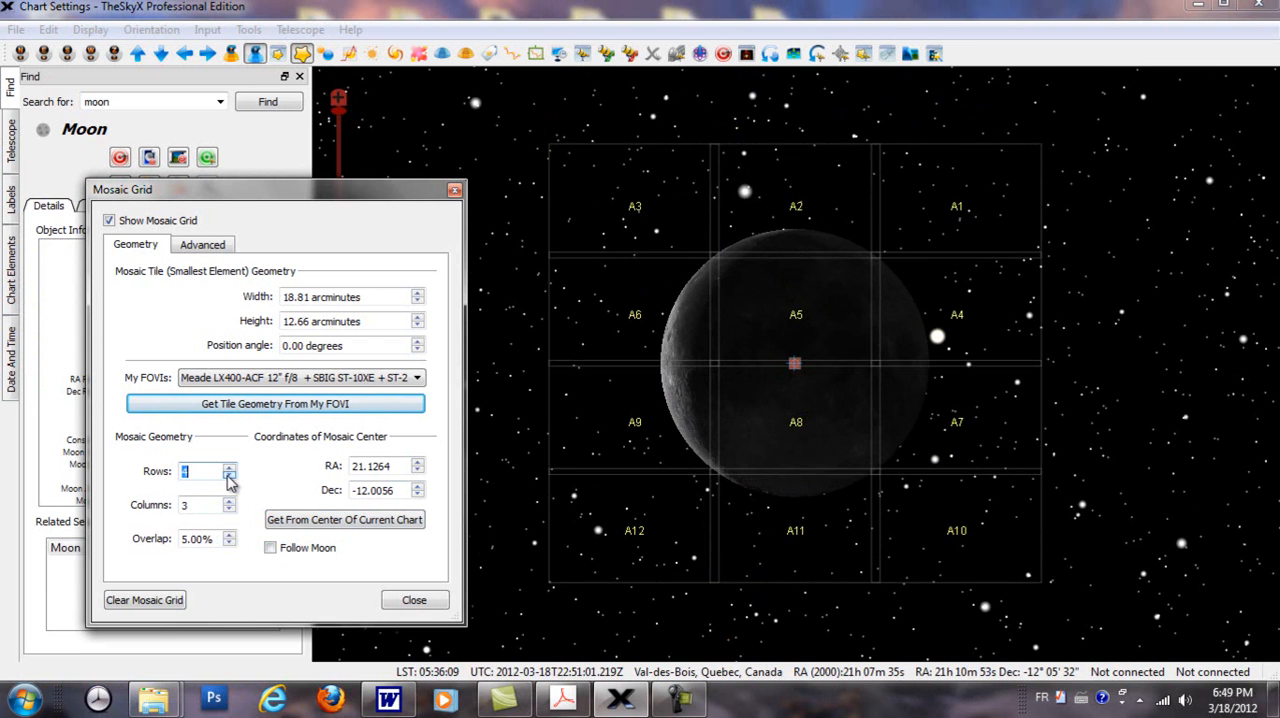
left_click(229, 477)
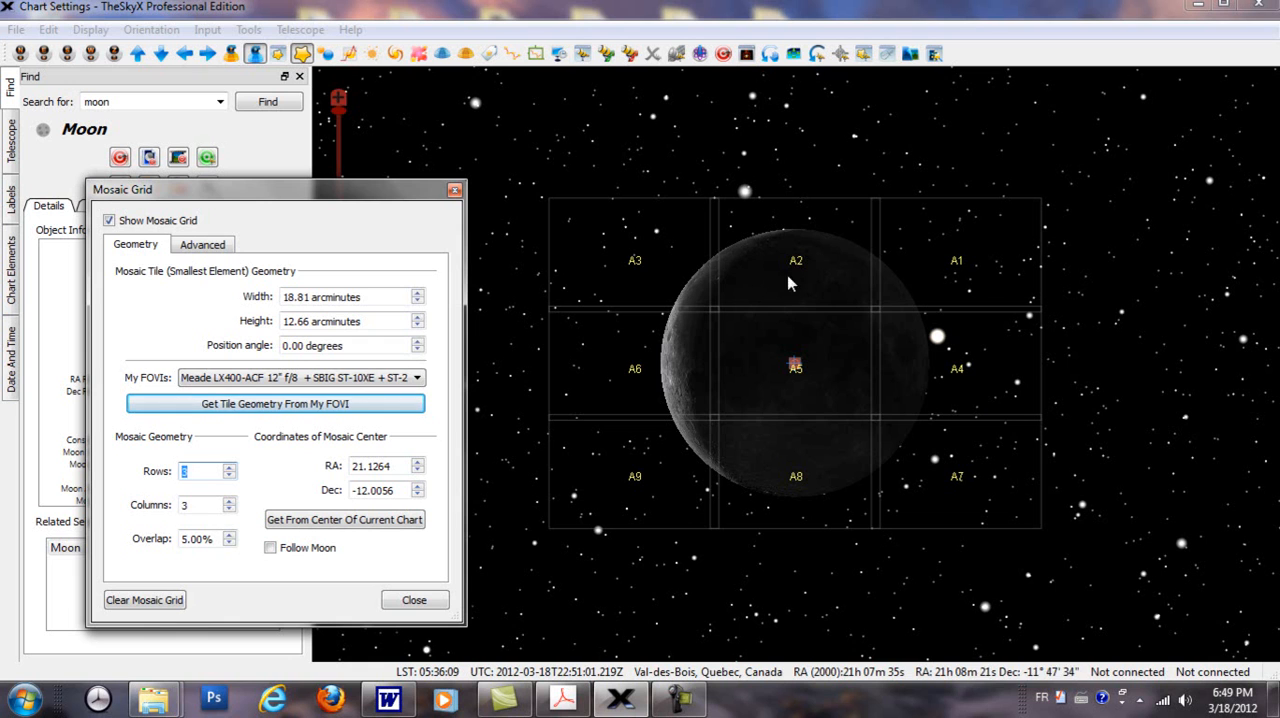
left_click(593, 284)
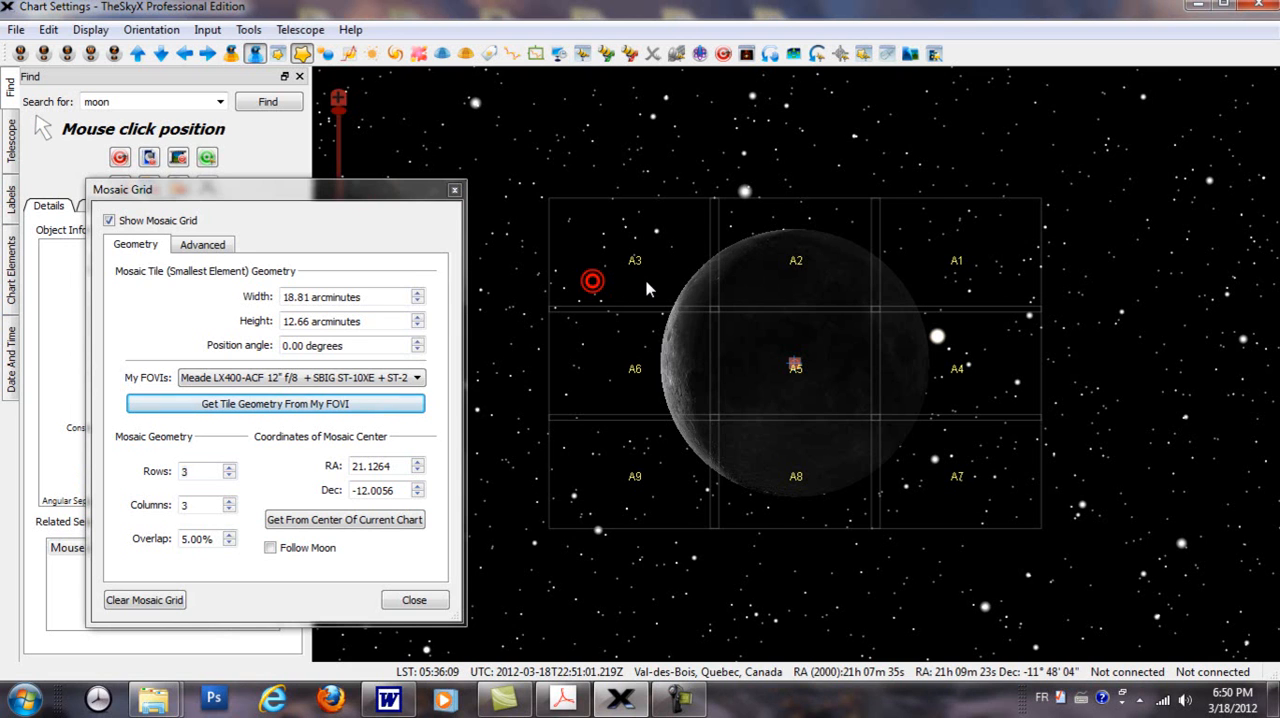
Step: Try a position angle of 45 degrees for the Moon mosaic and set it back to 0 degrees
left_click(285, 345)
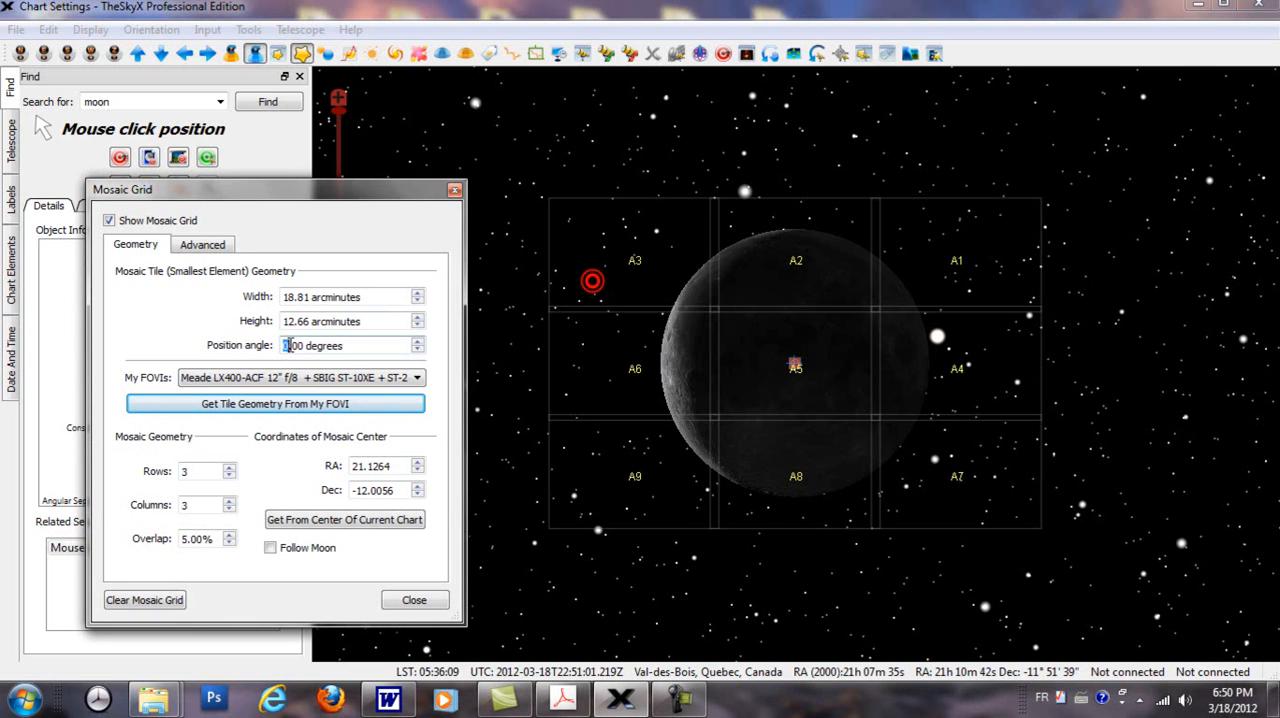
type("45")
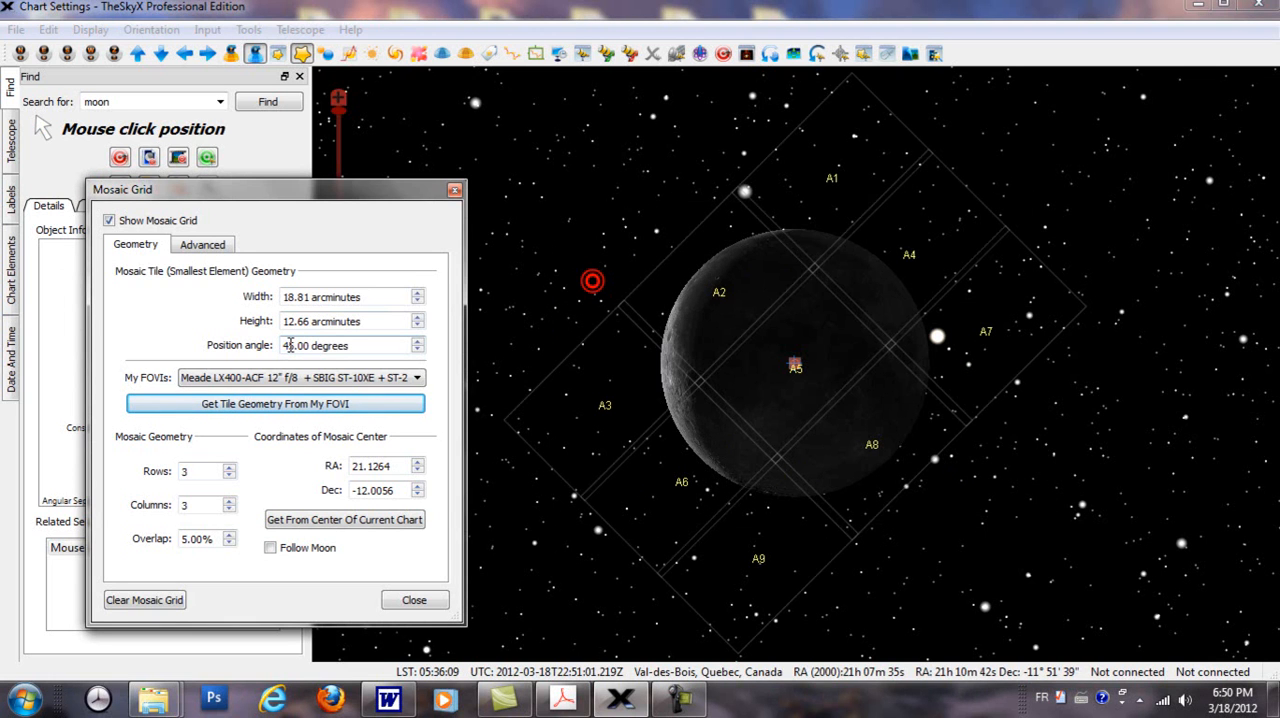
left_click_drag(291, 345, 268, 346)
type("0")
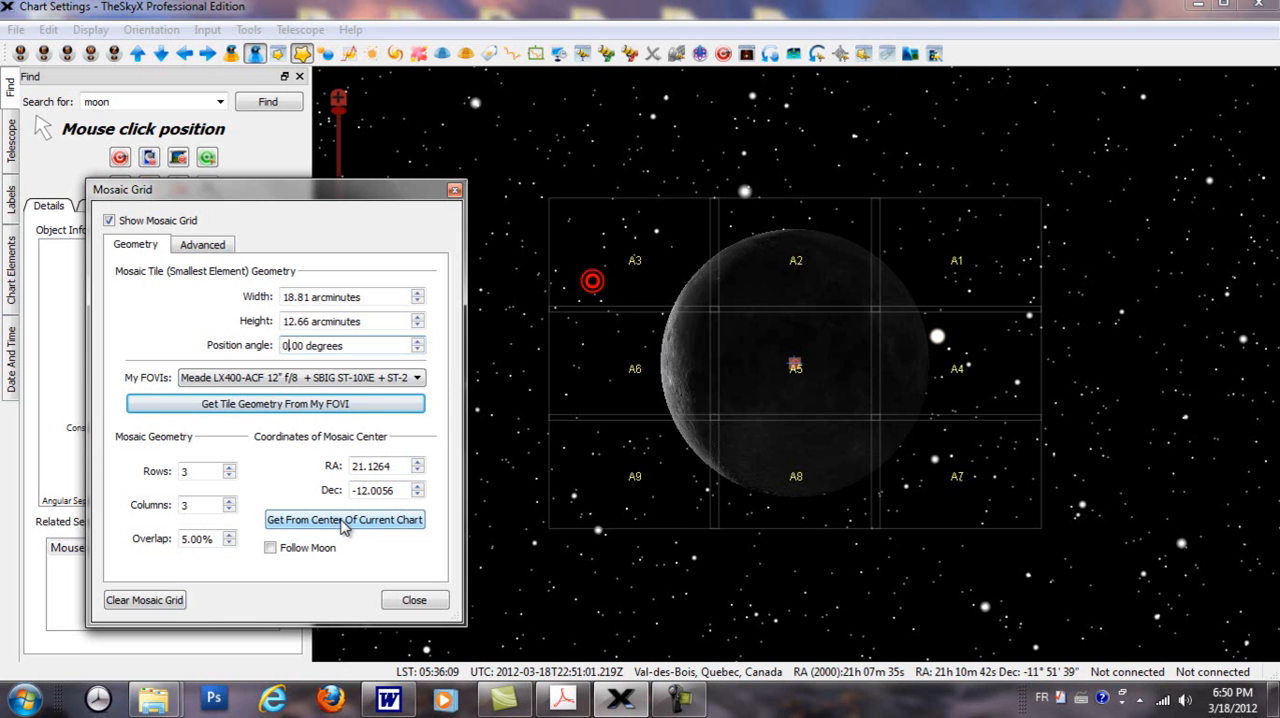
mouse_move(628, 705)
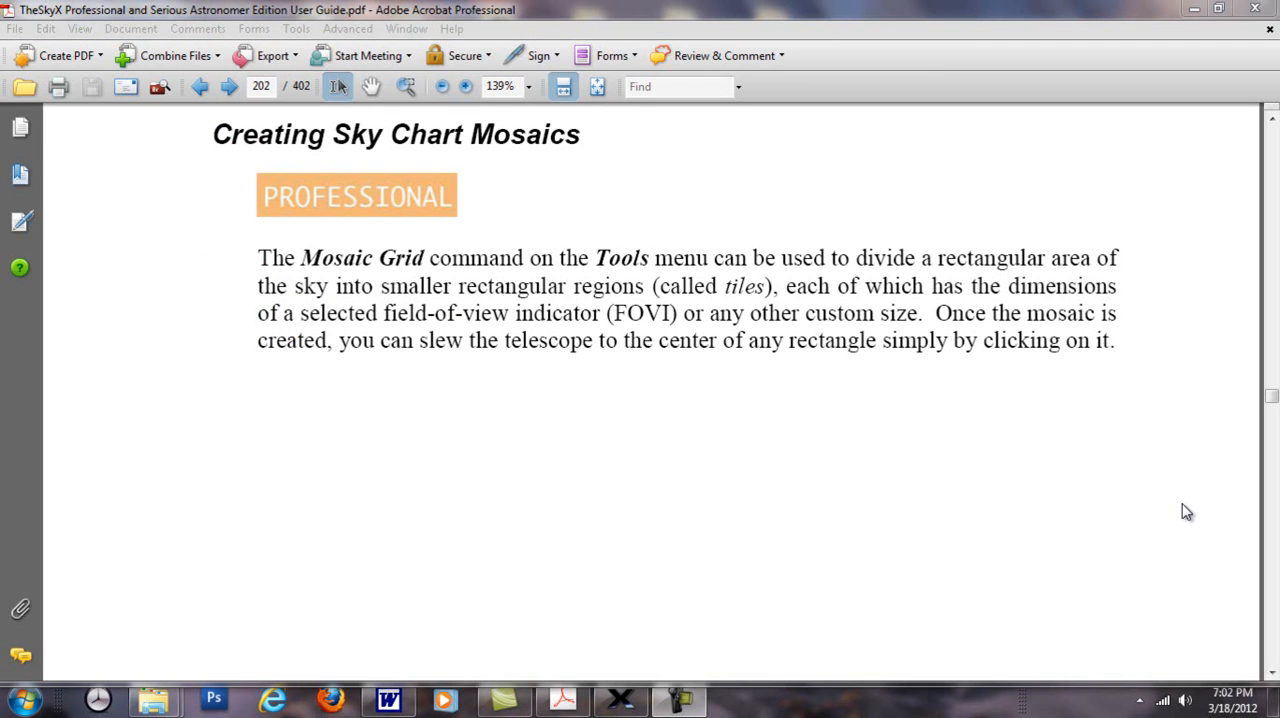
Step: Read the user guide's Creating Sky Chart Mosaics section from page 202 through to the Image Link and Automated Astrometry introduction on page 206
left_click(1186, 512)
scroll(1186, 512, "down", 10)
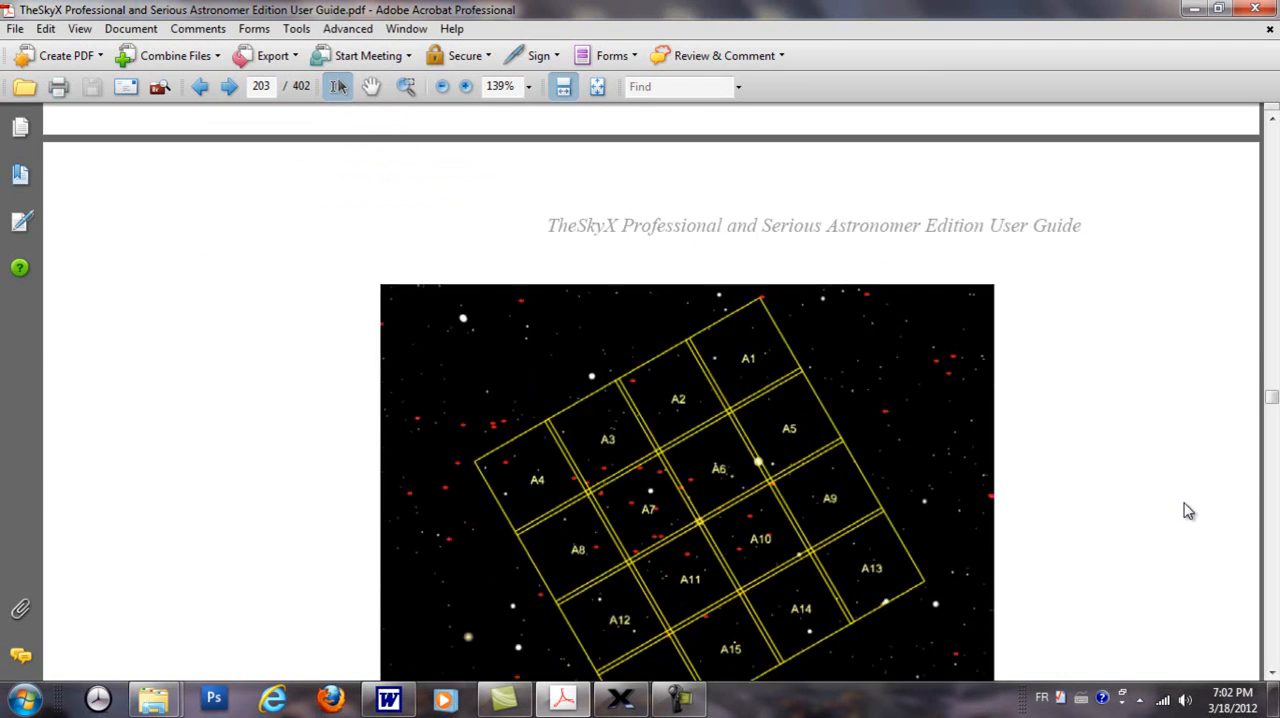
scroll(1188, 510, "down", 2)
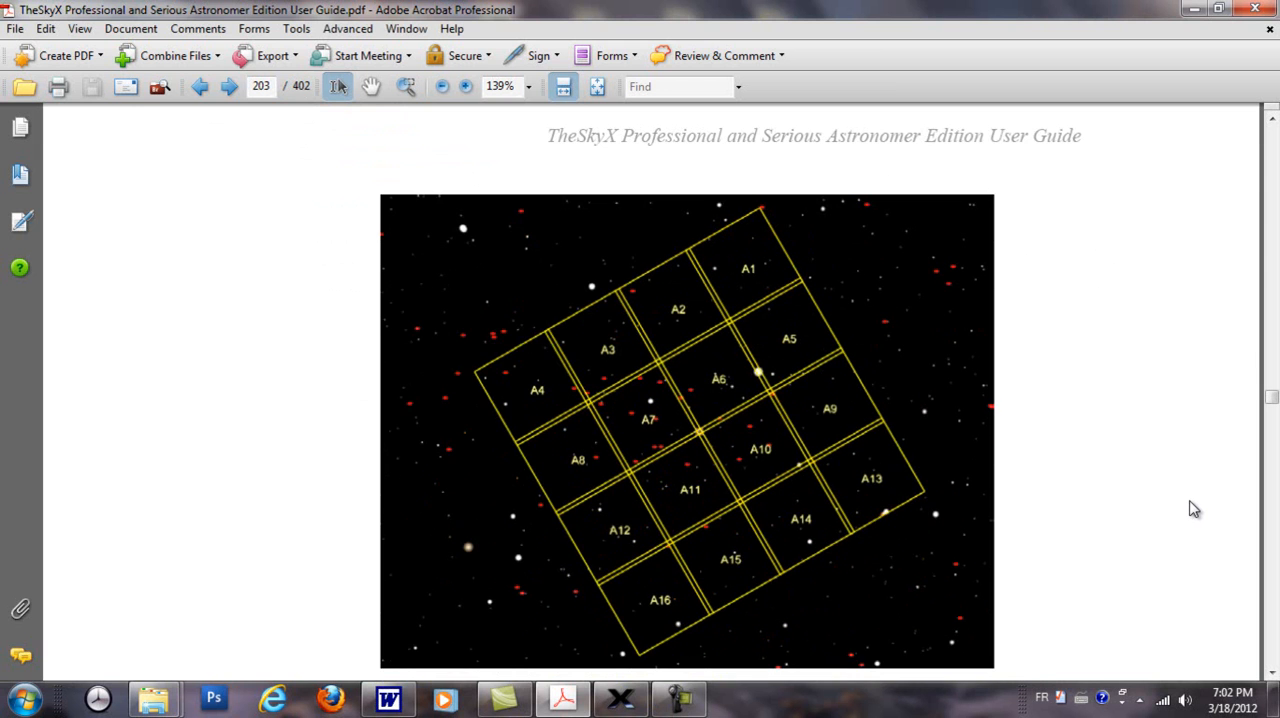
scroll(1190, 509, "down", 12)
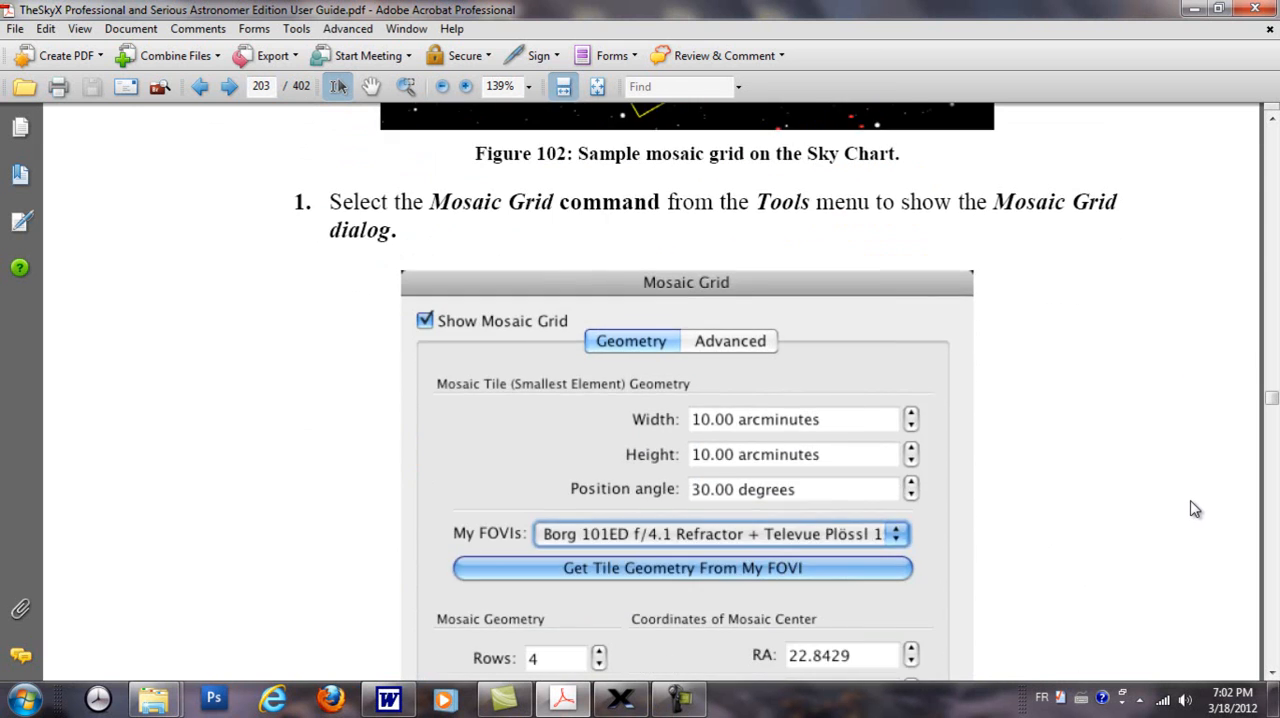
scroll(1190, 509, "down", 18)
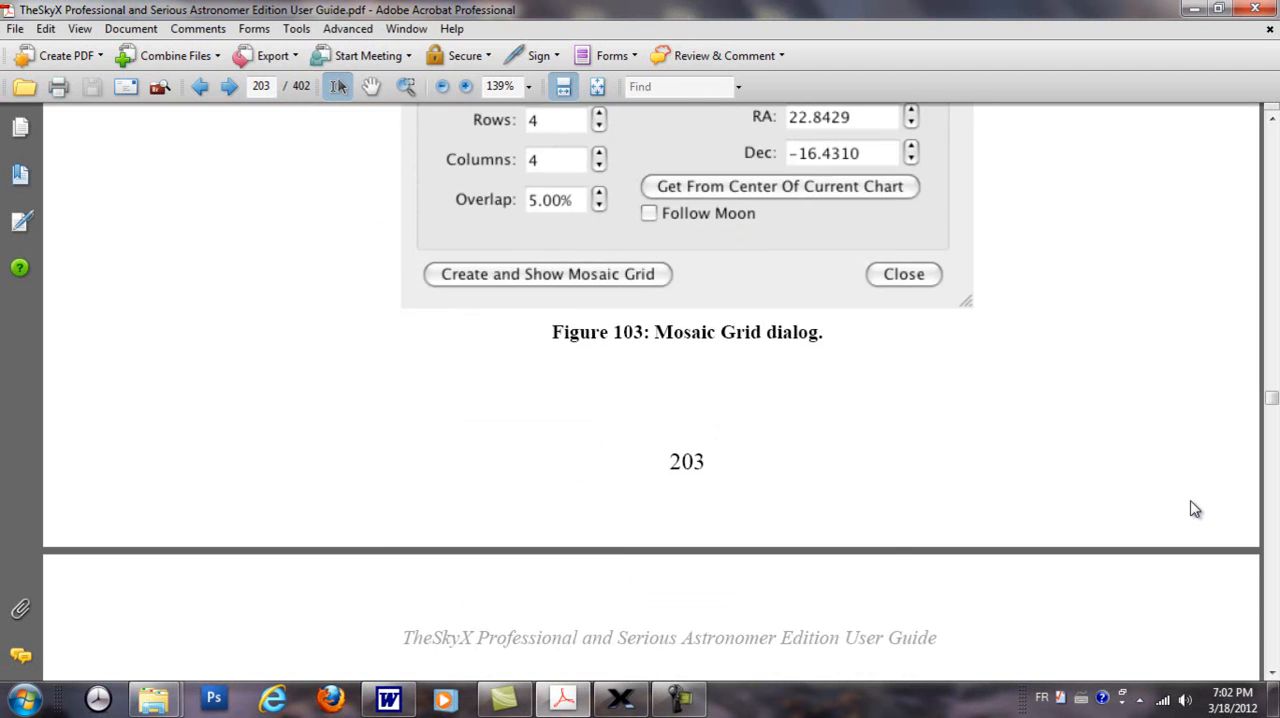
scroll(1190, 509, "down", 6)
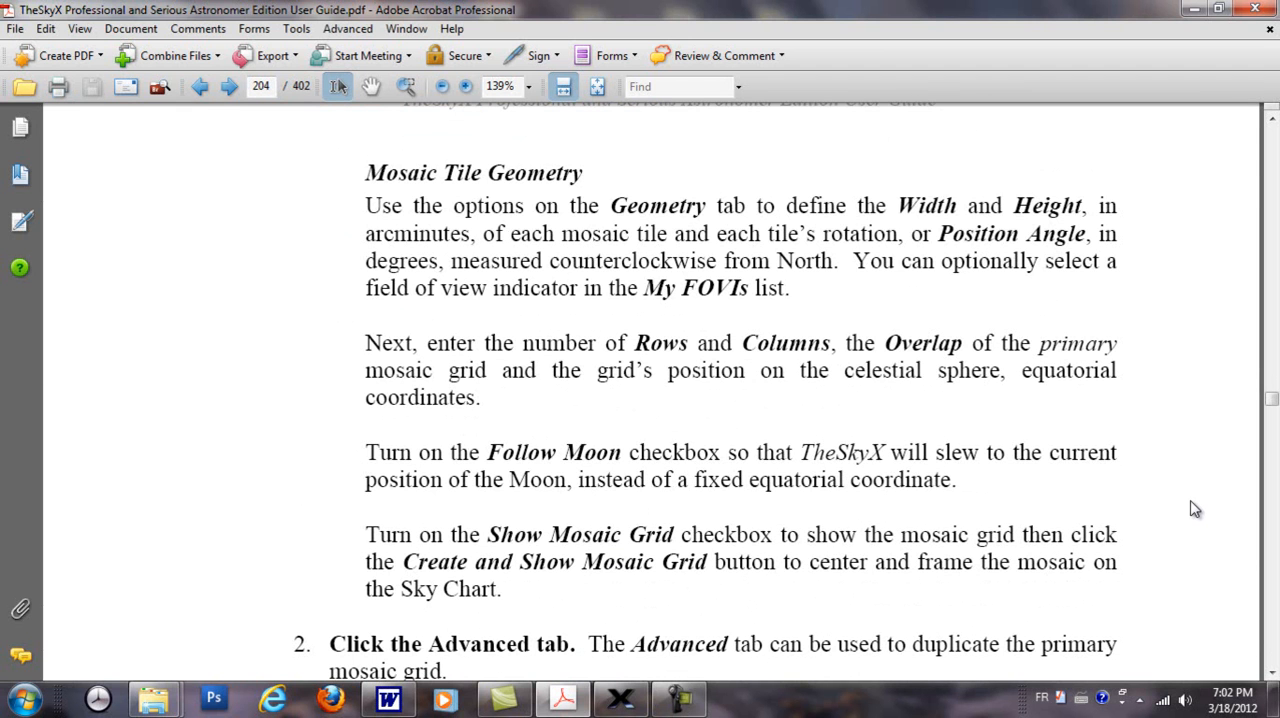
scroll(1190, 509, "down", 16)
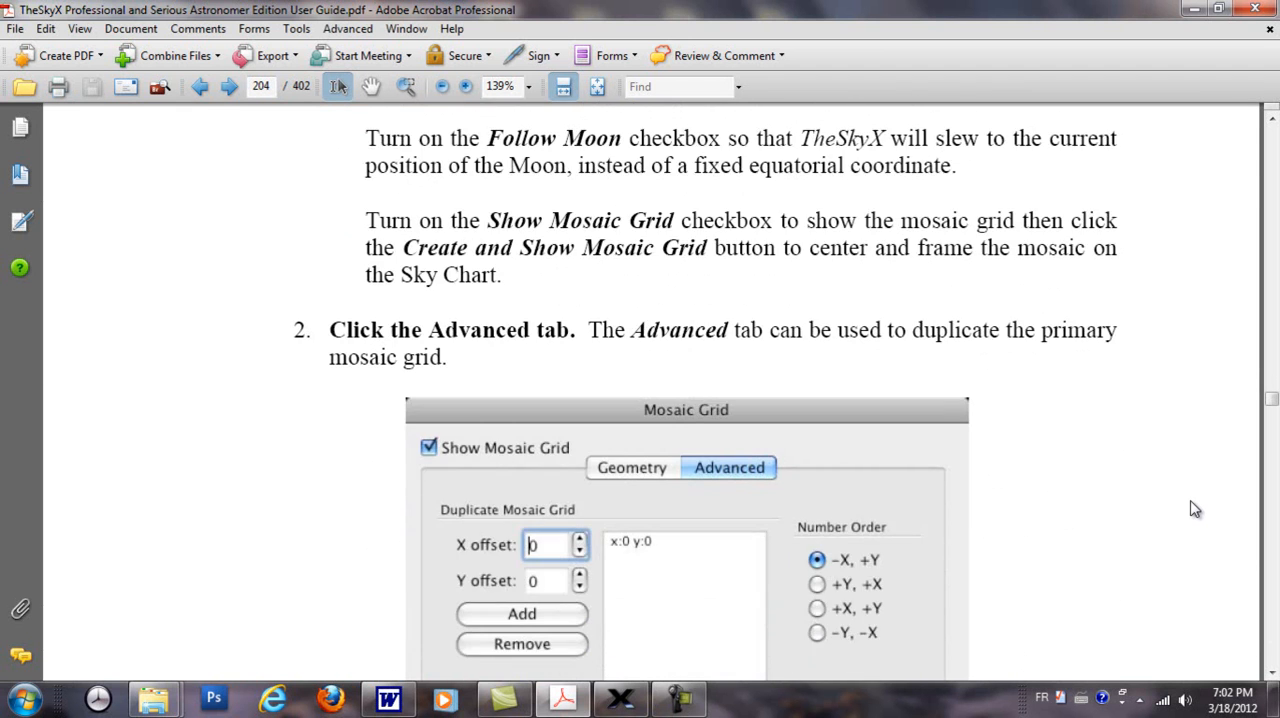
scroll(1194, 509, "down", 19)
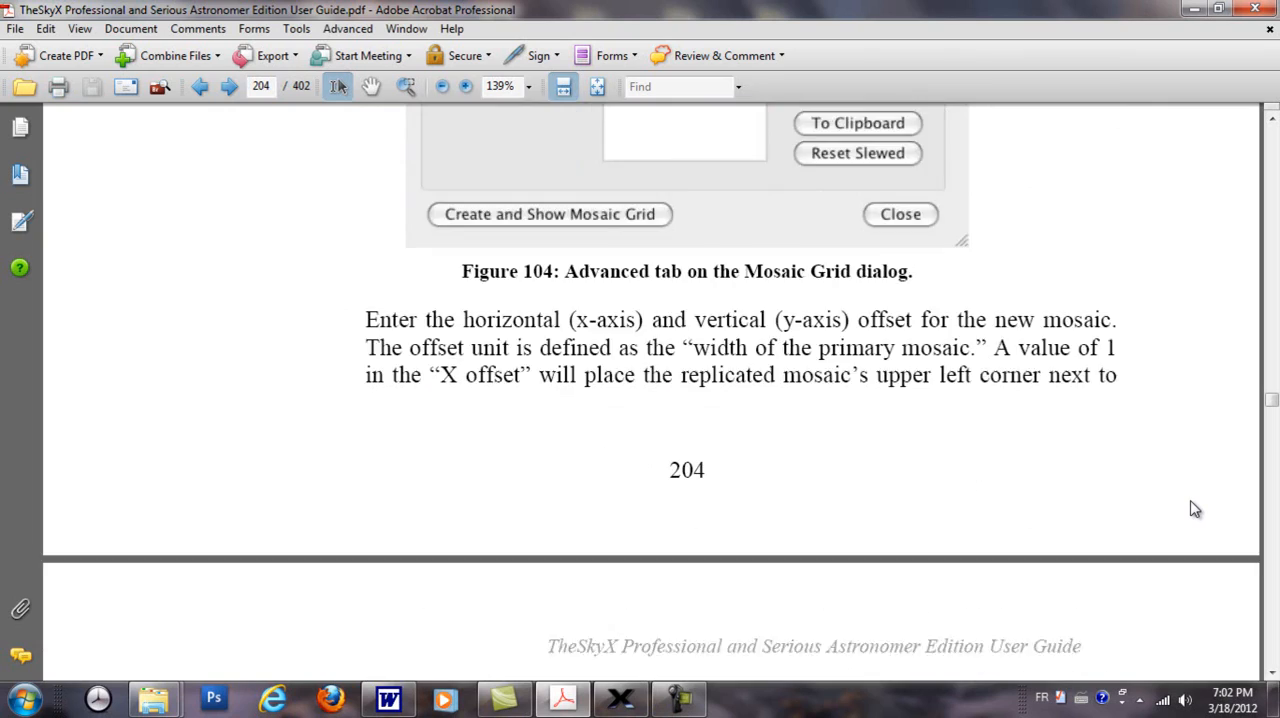
scroll(1199, 512, "down", 20)
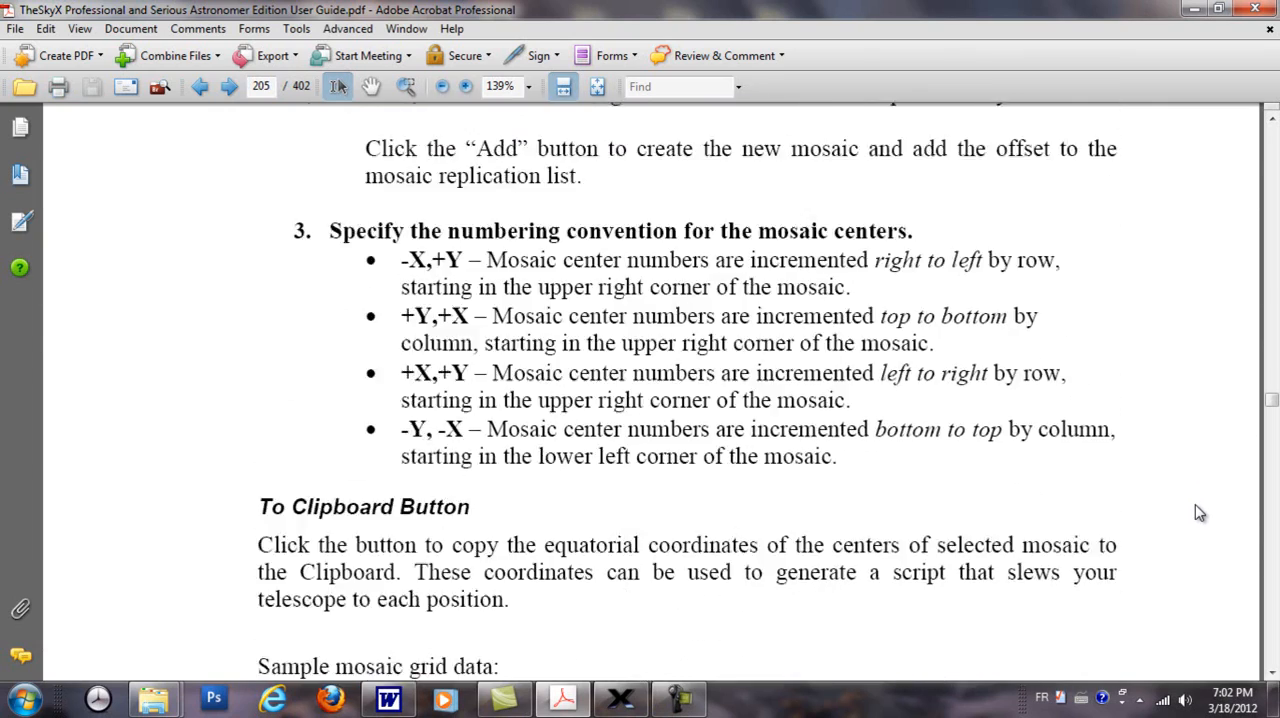
scroll(1199, 512, "down", 20)
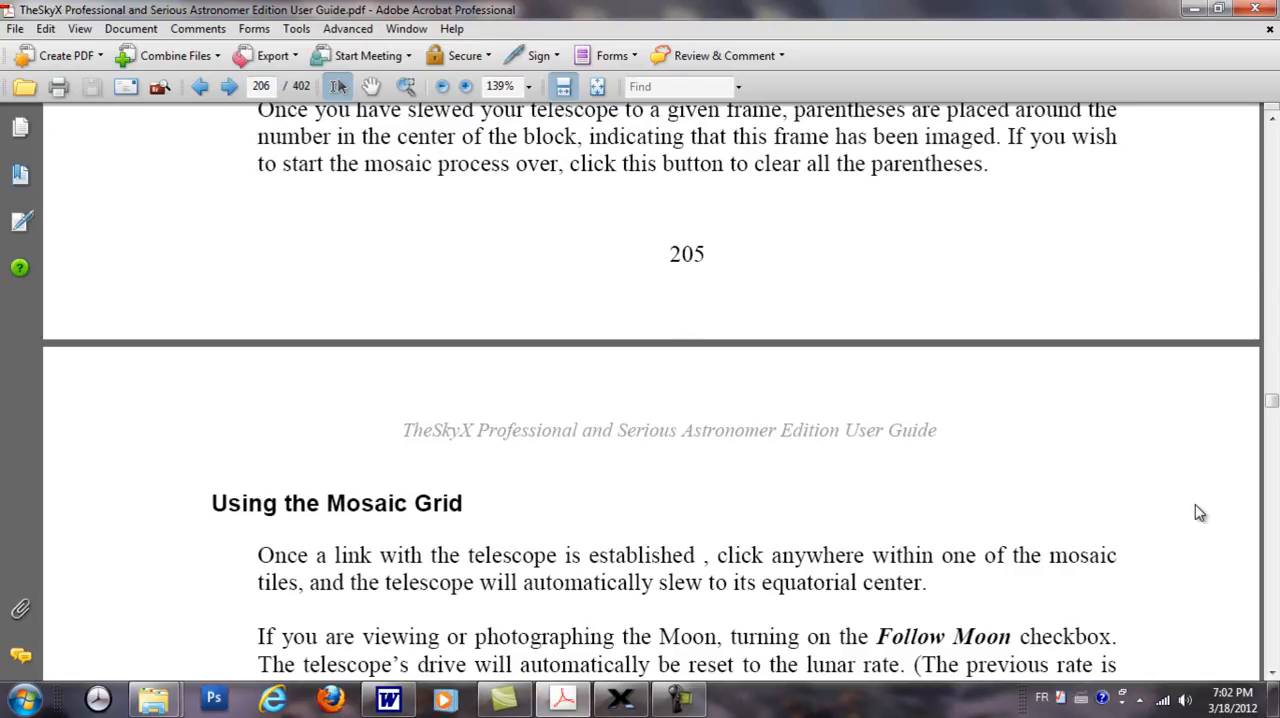
scroll(1199, 512, "down", 18)
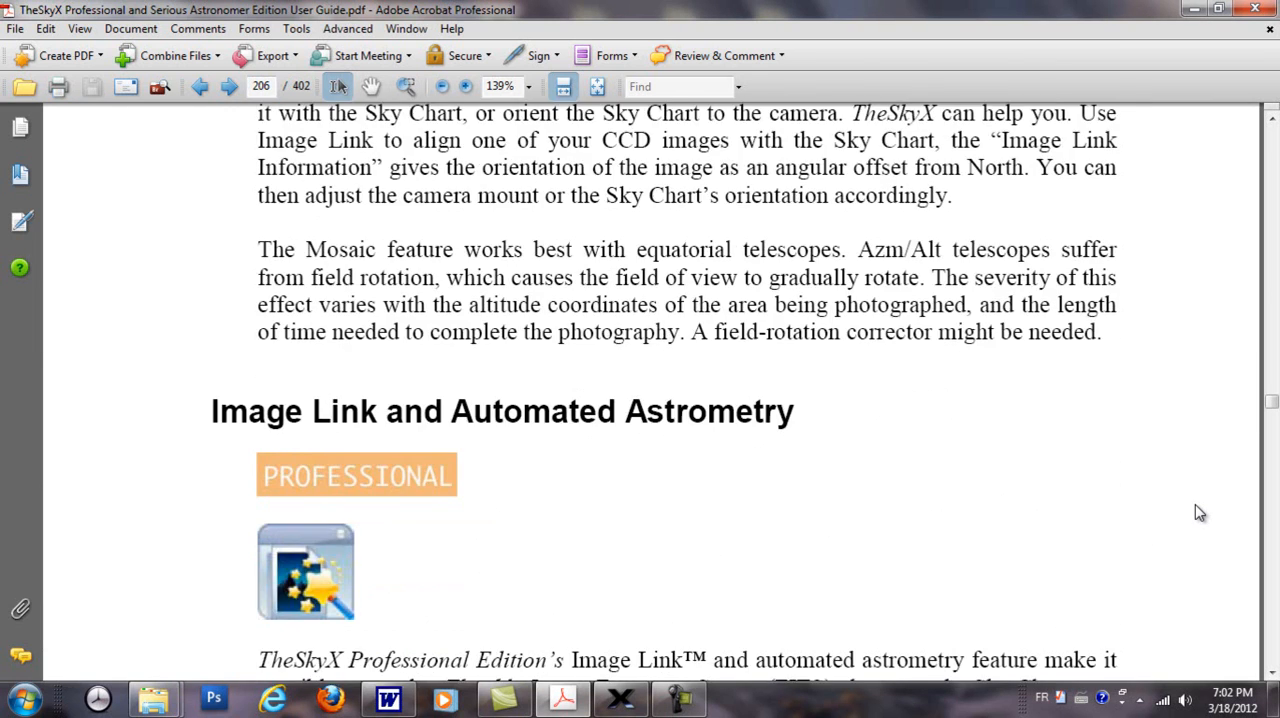
scroll(1199, 512, "down", 1)
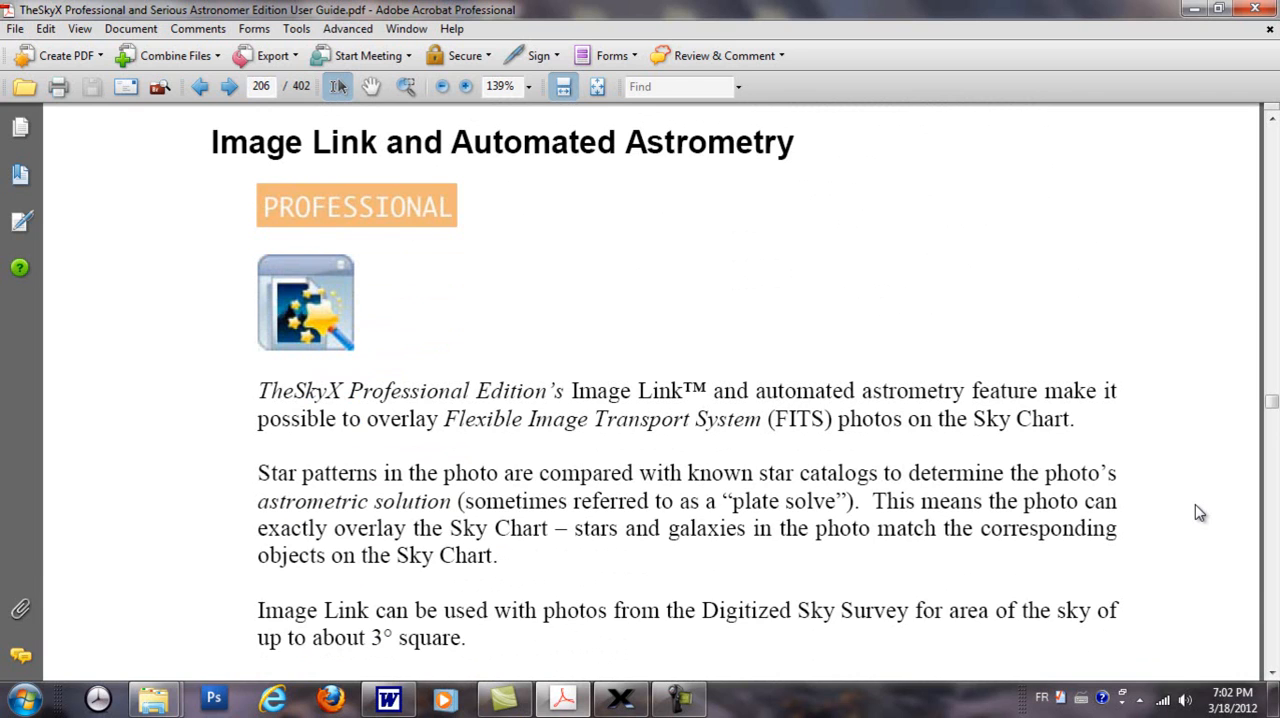
scroll(1199, 512, "down", 15)
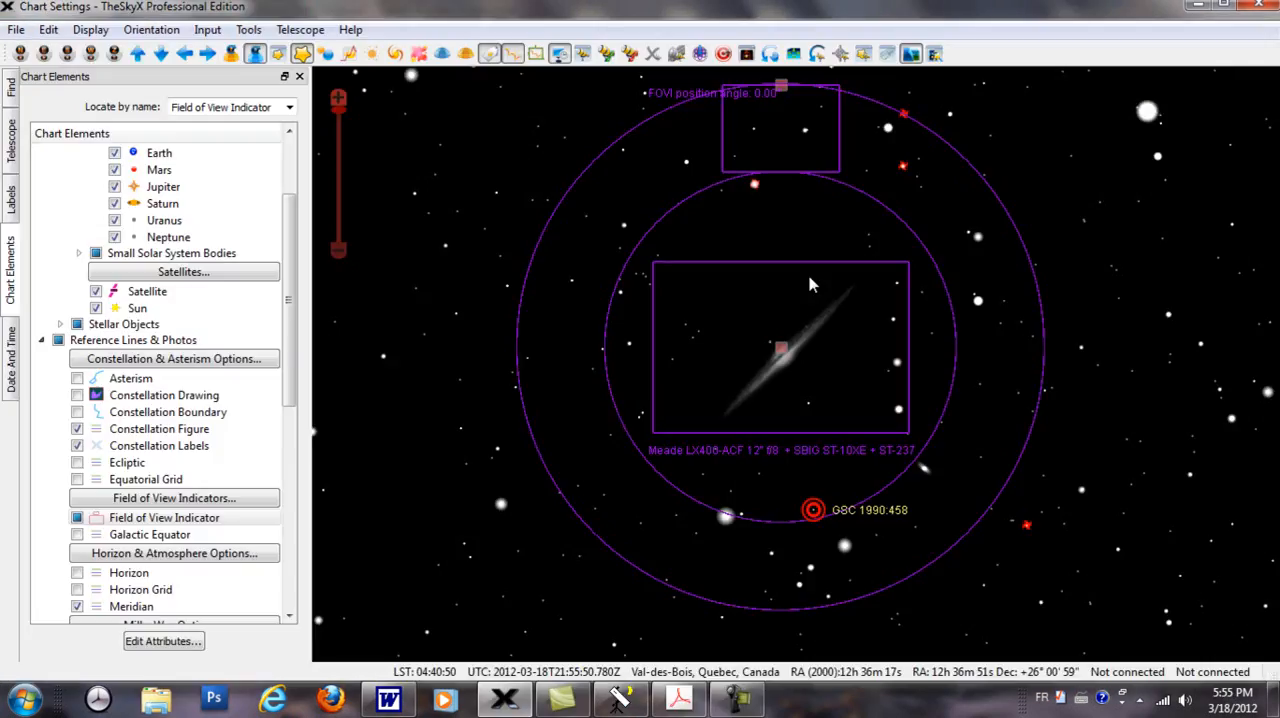